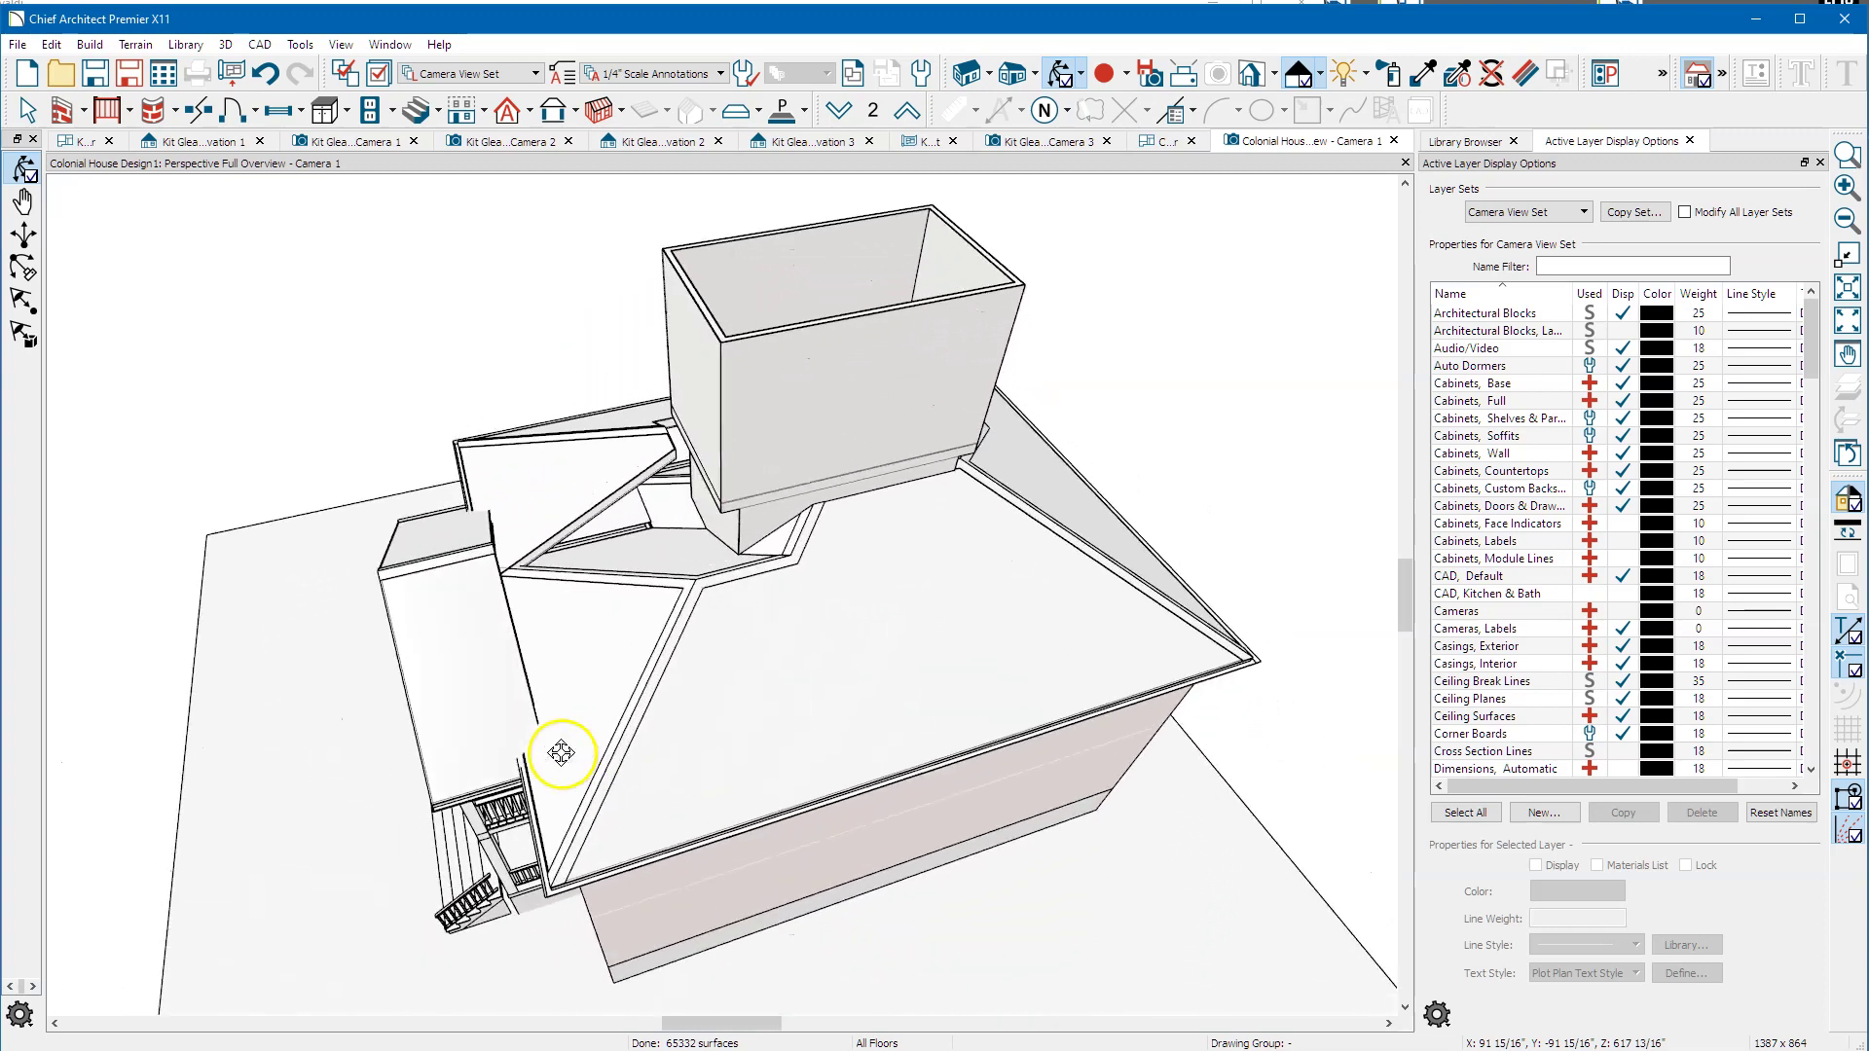
Reset floor heights, ceiling heights, wall roof directives, and wall top and bottom heights to defaults for all floors.
mouse_move(745, 703)
mouse_down()
mouse_move(906, 698)
mouse_move(772, 763)
mouse_move(830, 776)
mouse_move(756, 756)
mouse_move(795, 724)
mouse_move(744, 726)
mouse_up()
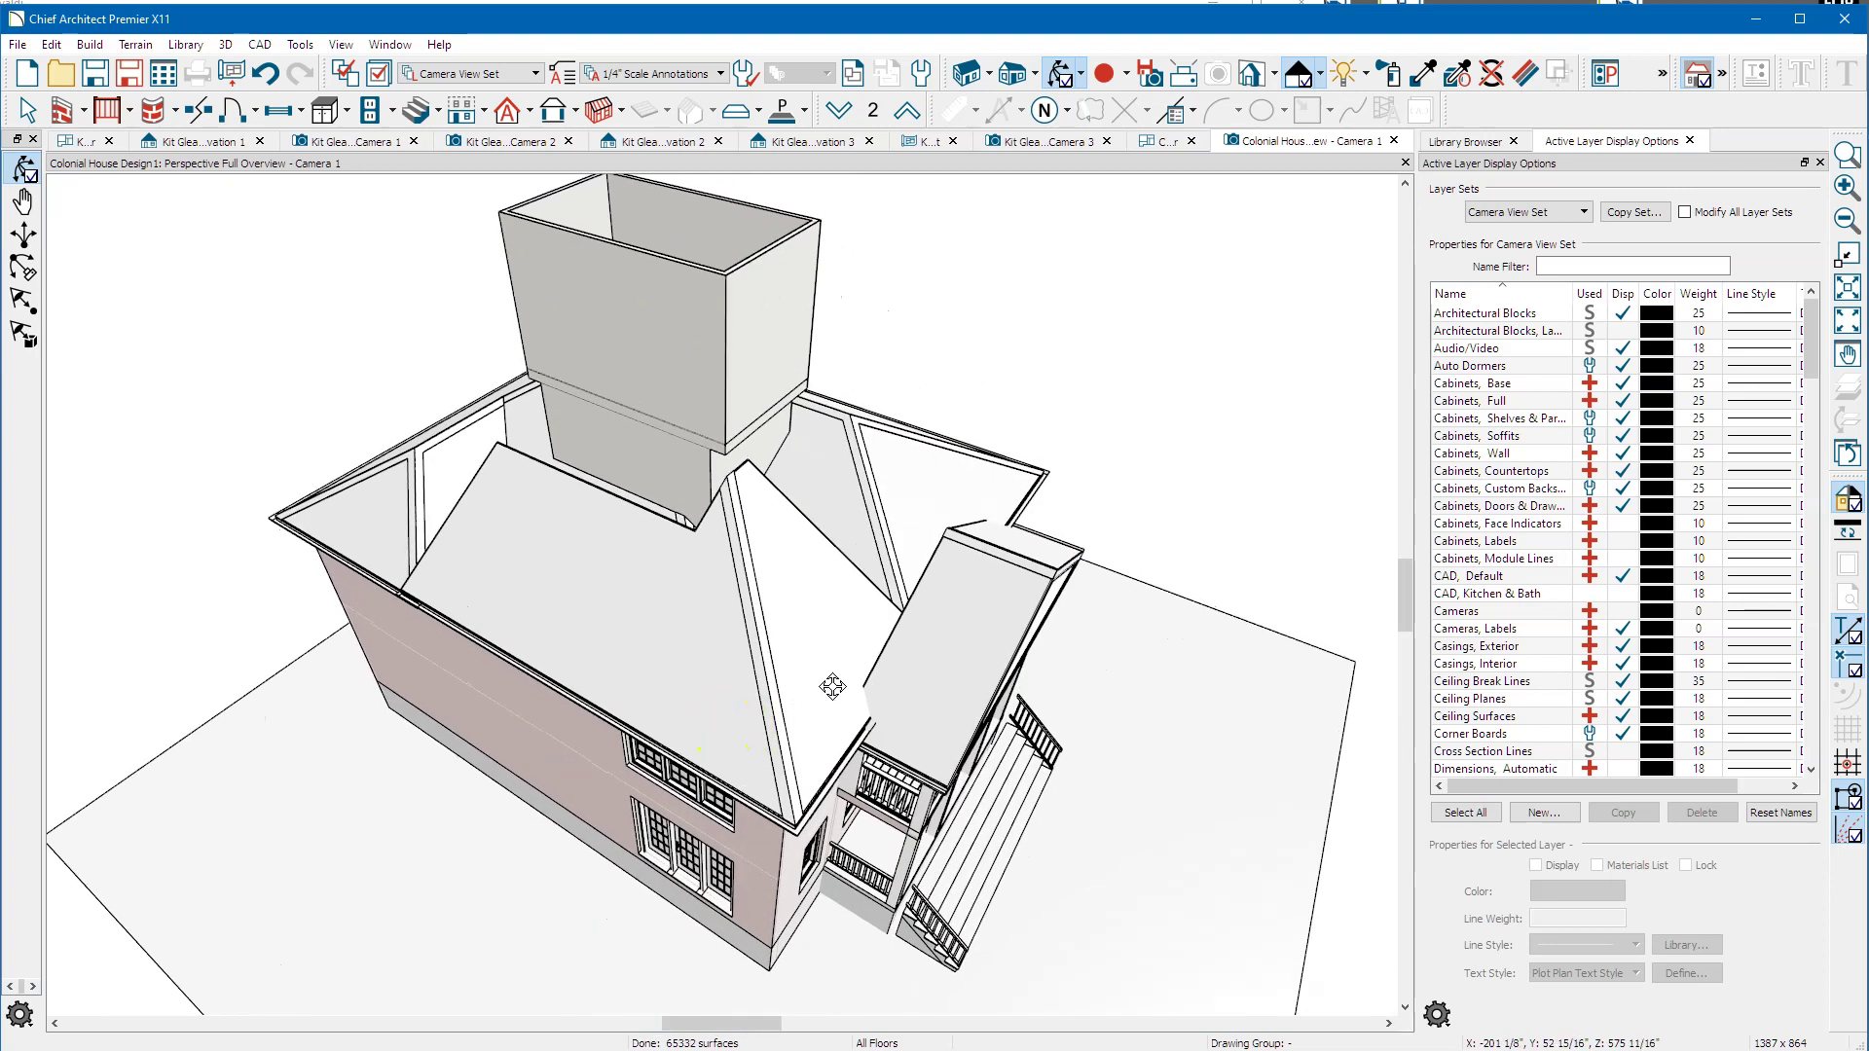
drag(755, 633, 569, 630)
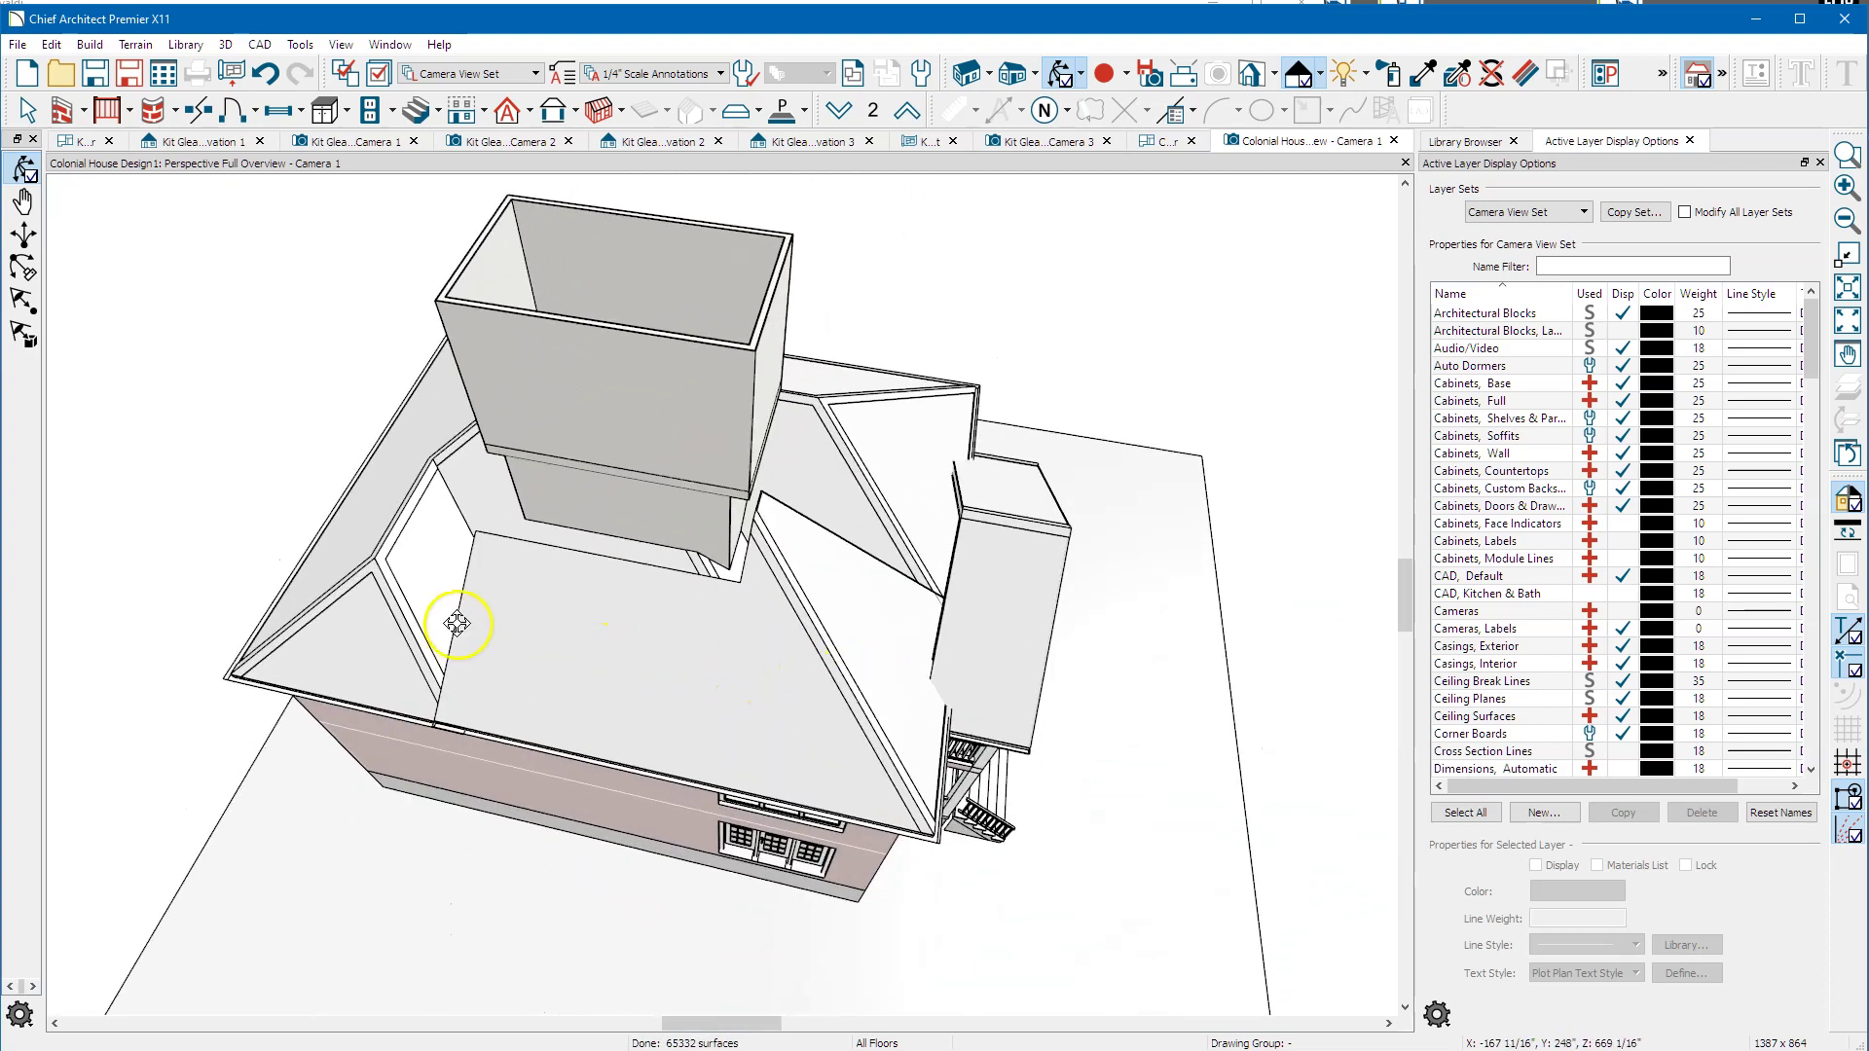
drag(458, 624, 583, 590)
drag(700, 624, 717, 542)
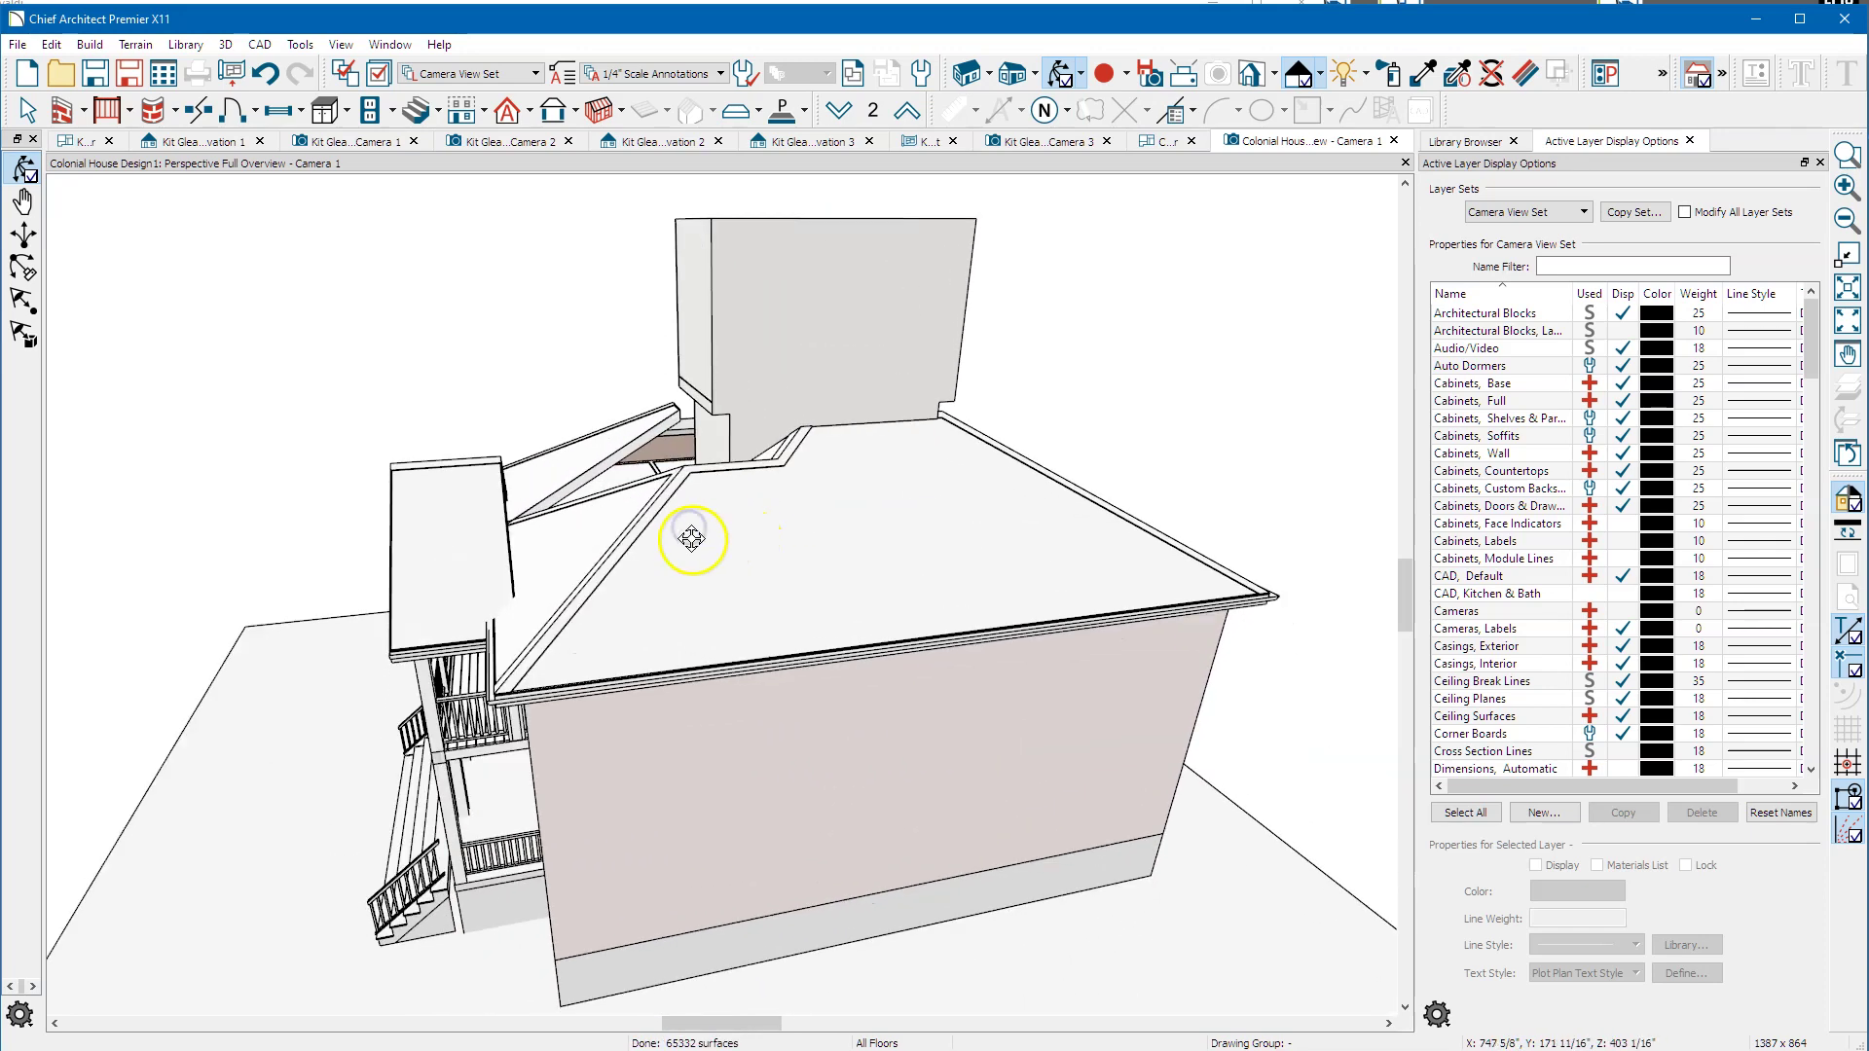
drag(581, 561, 670, 574)
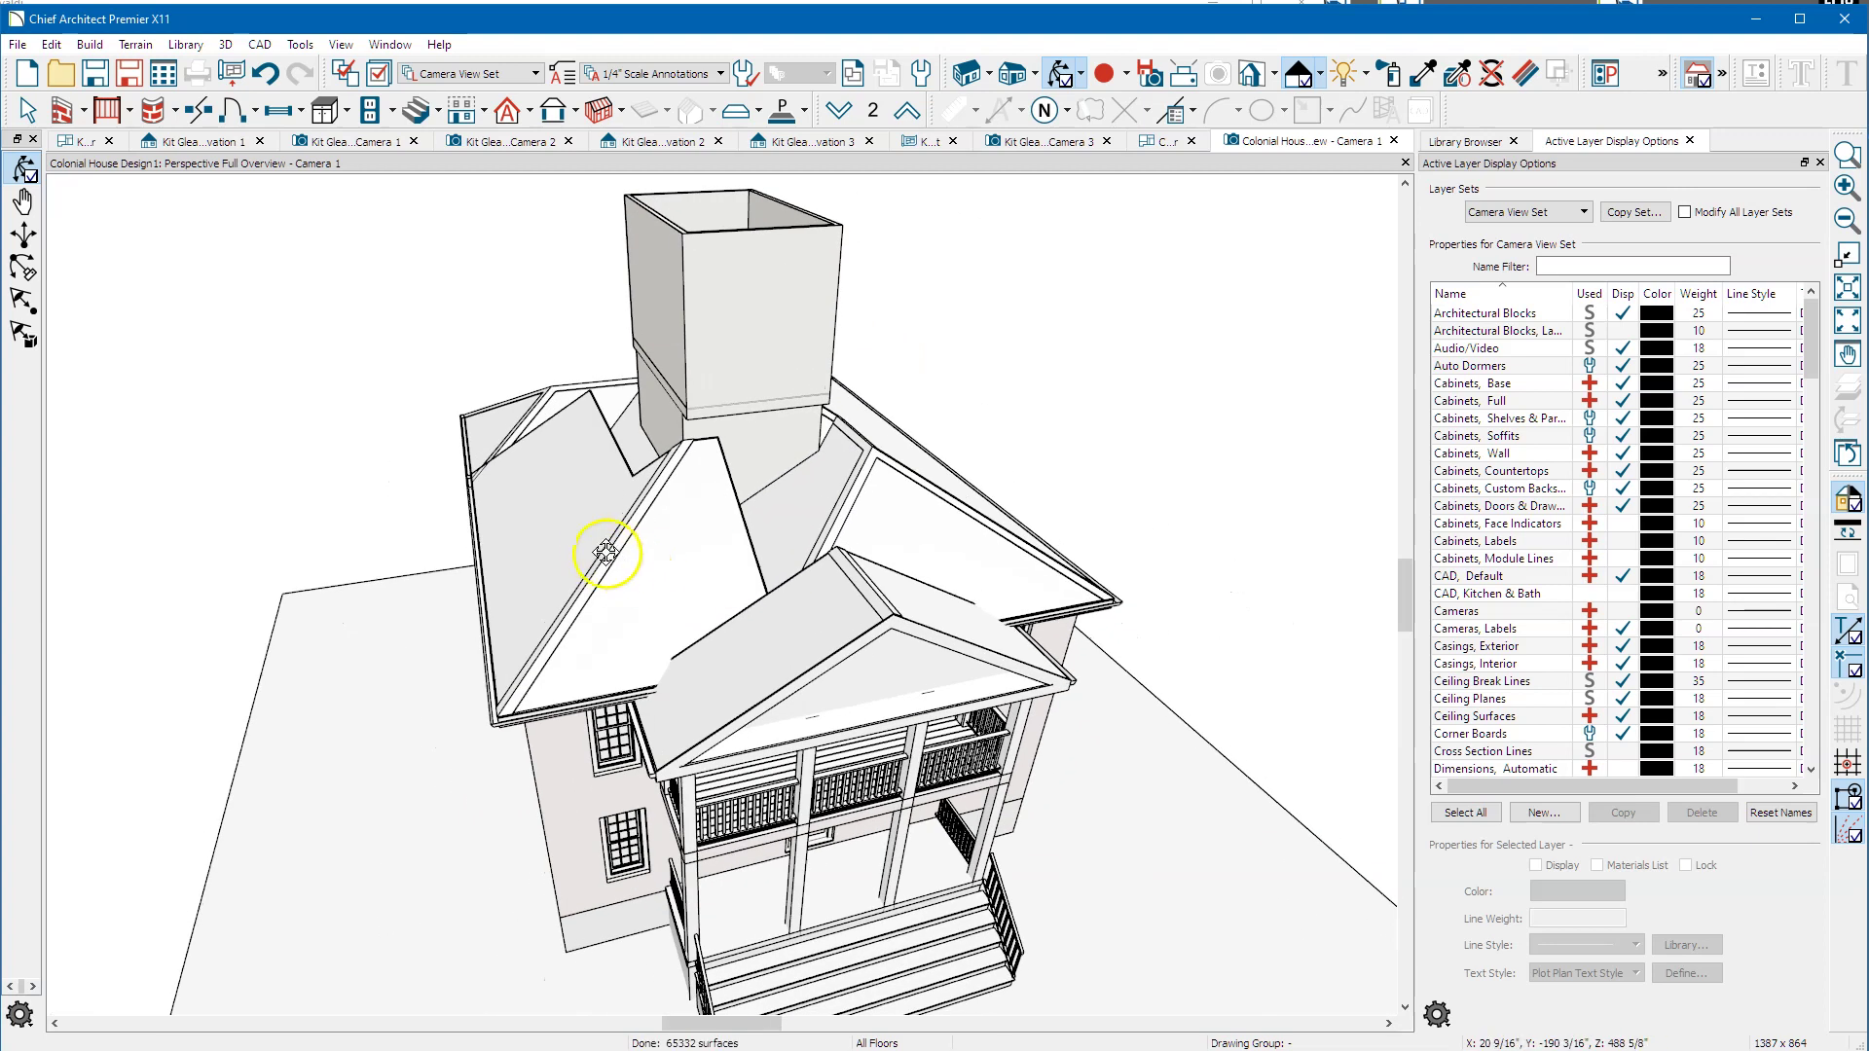
drag(522, 538, 926, 638)
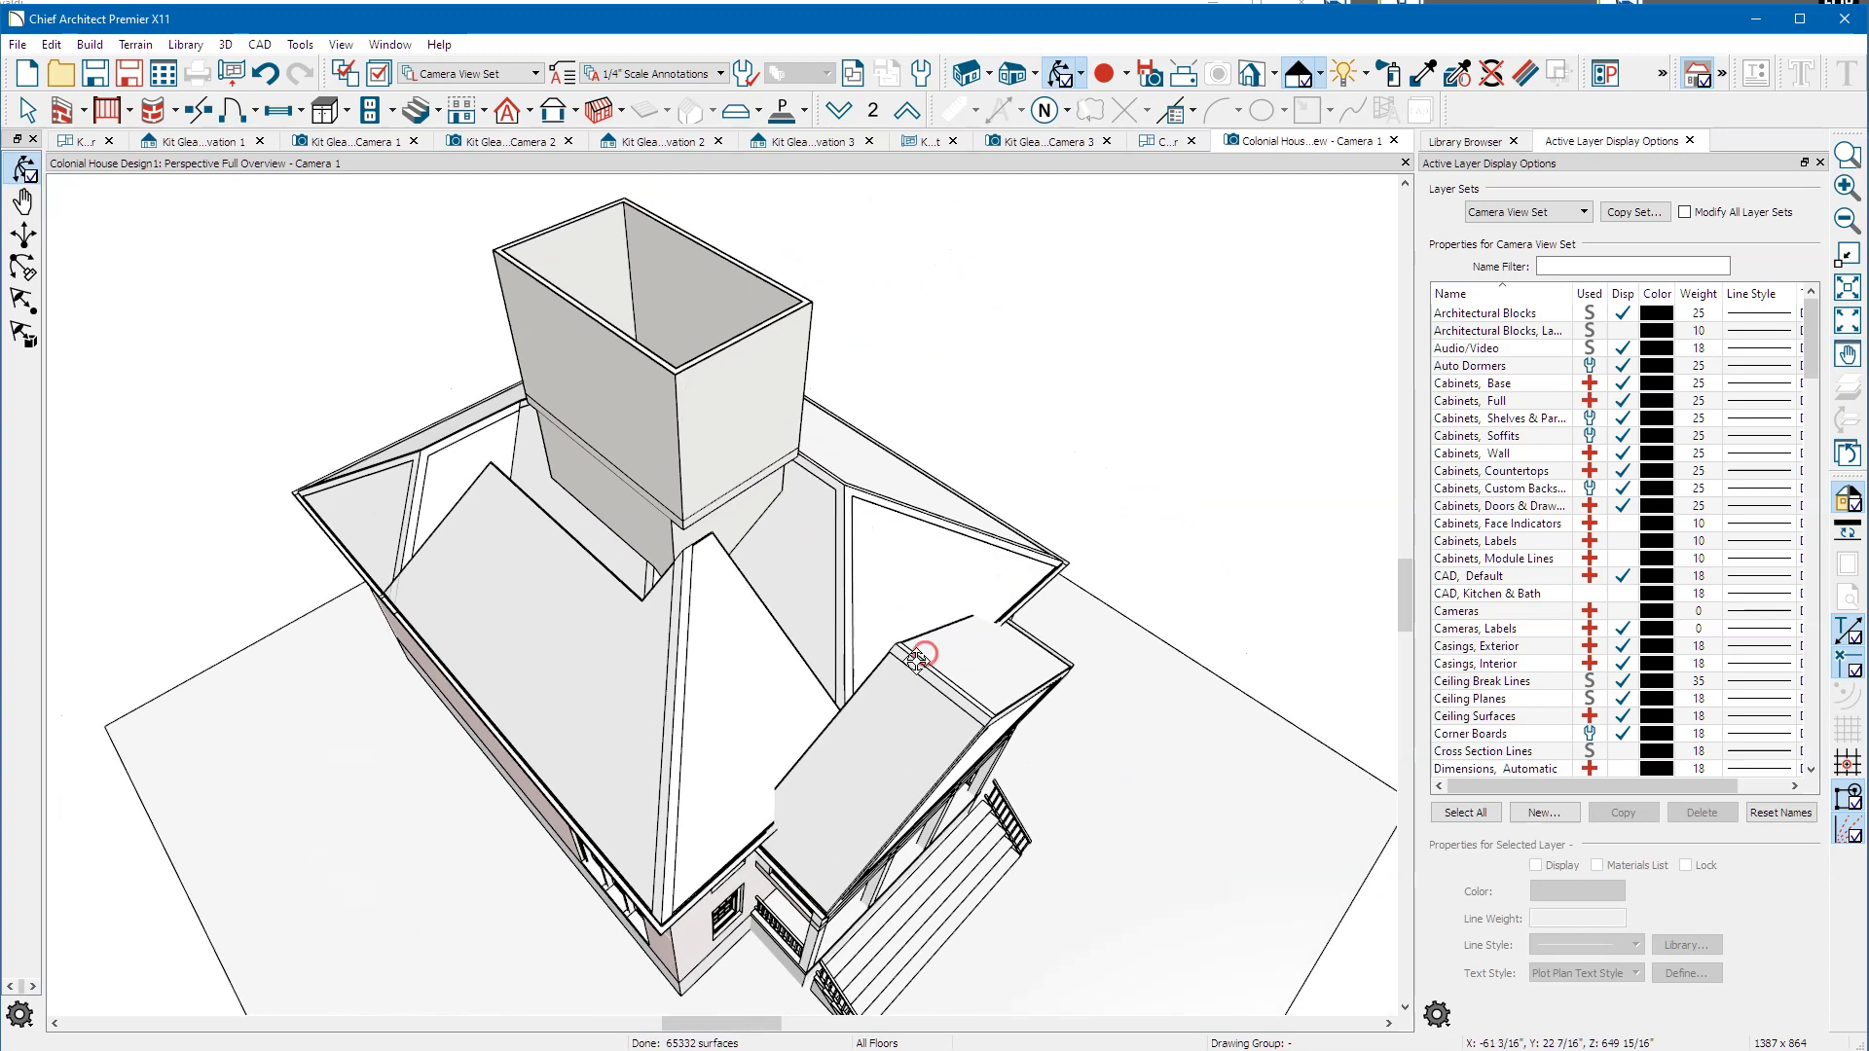
click(66, 46)
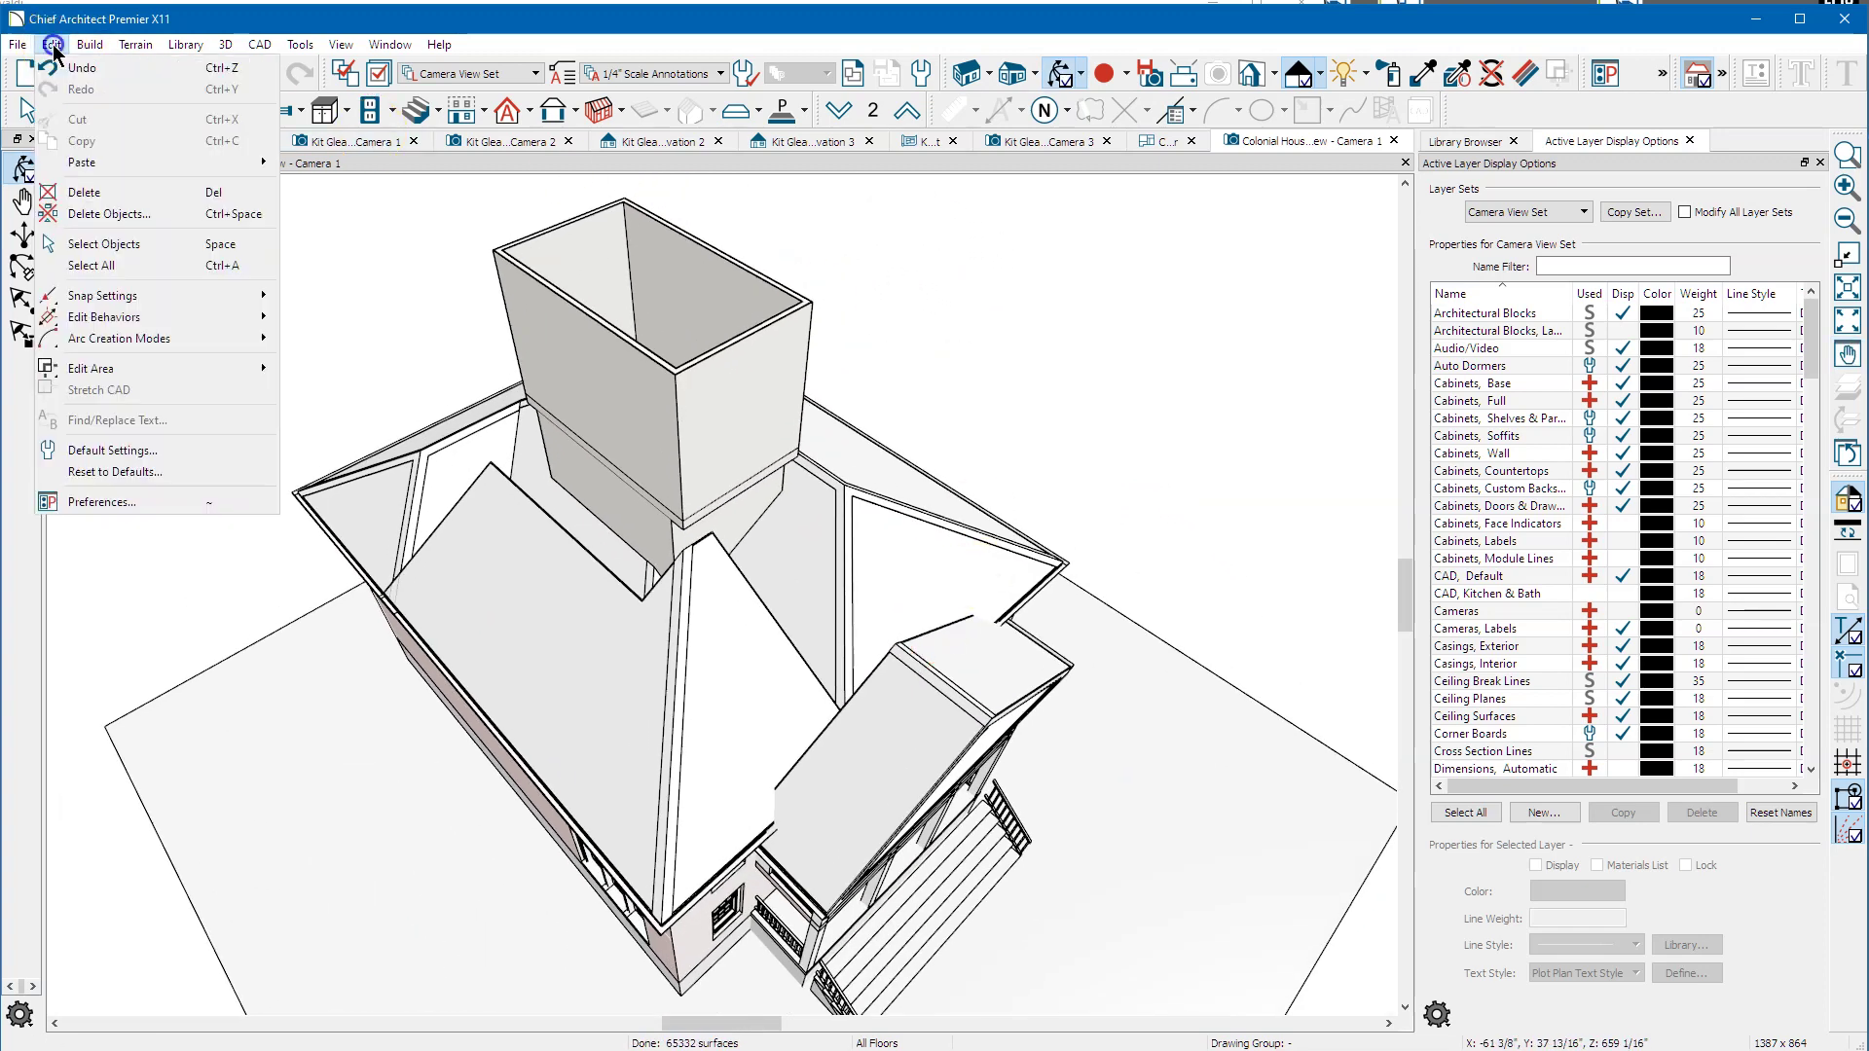
click(139, 474)
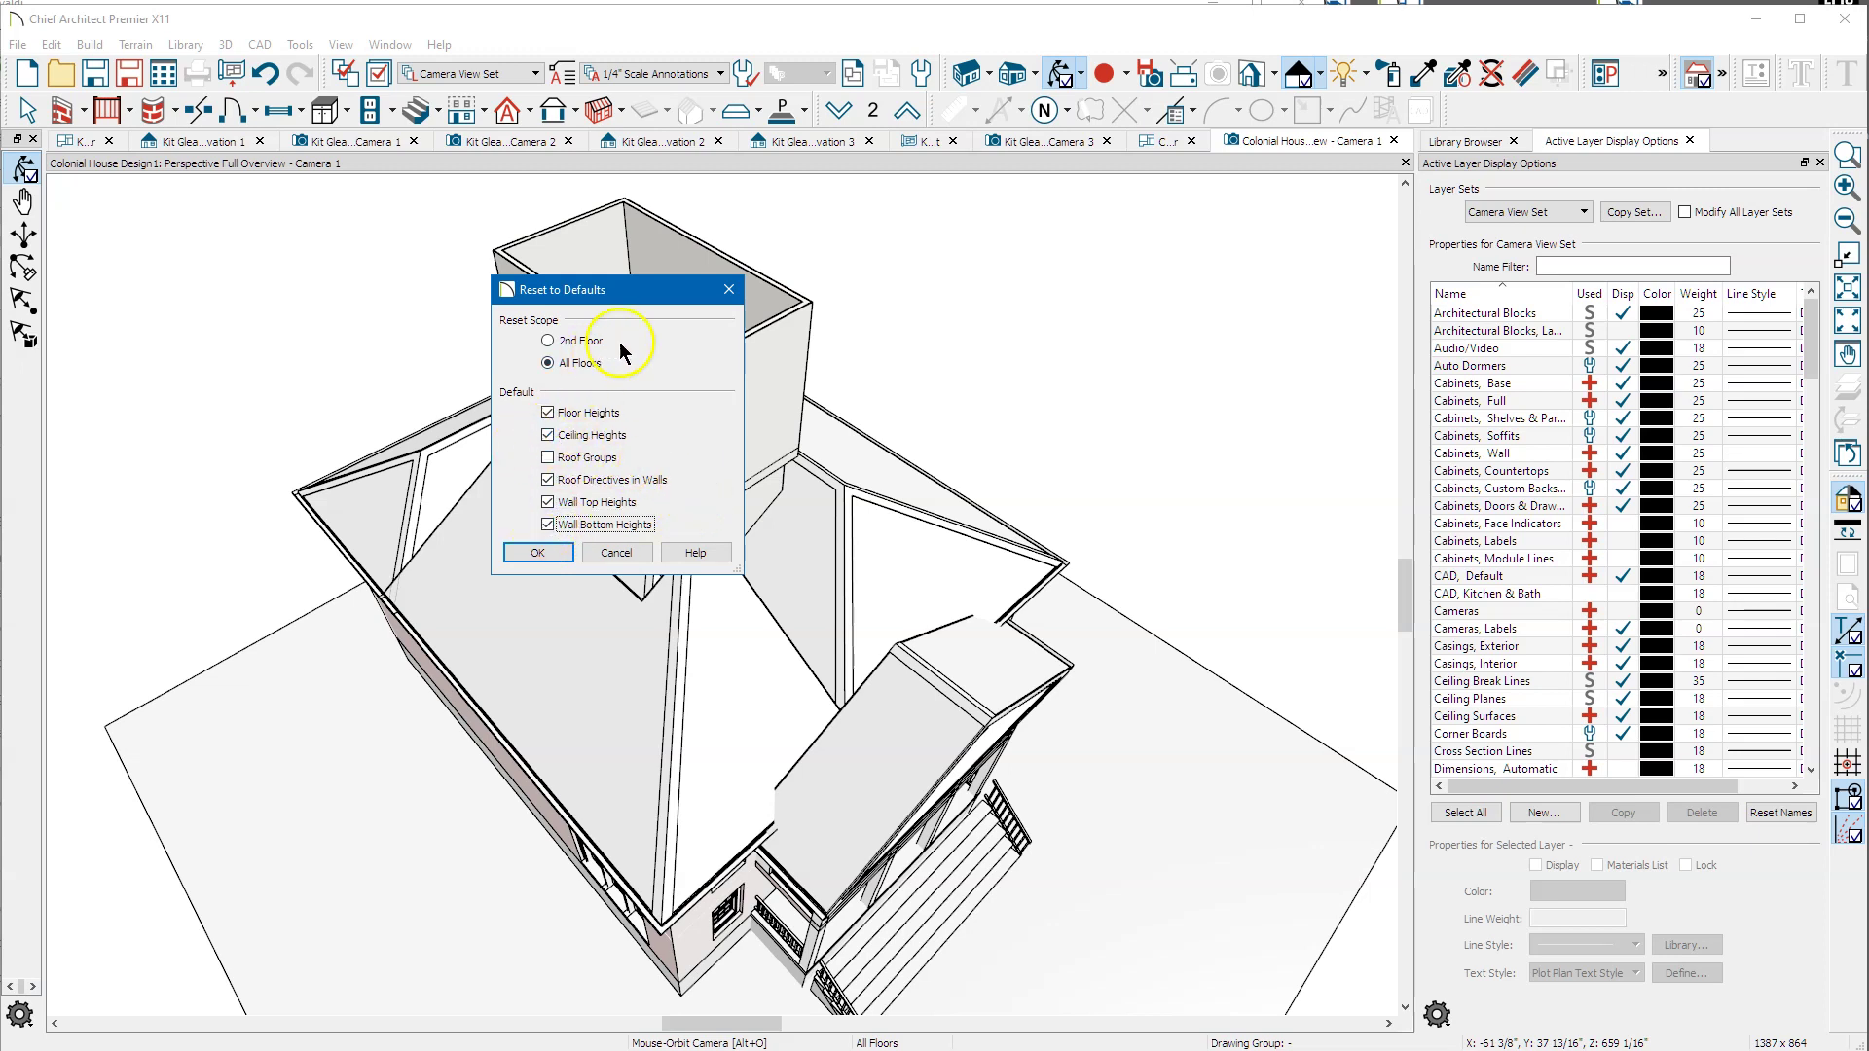
click(538, 553)
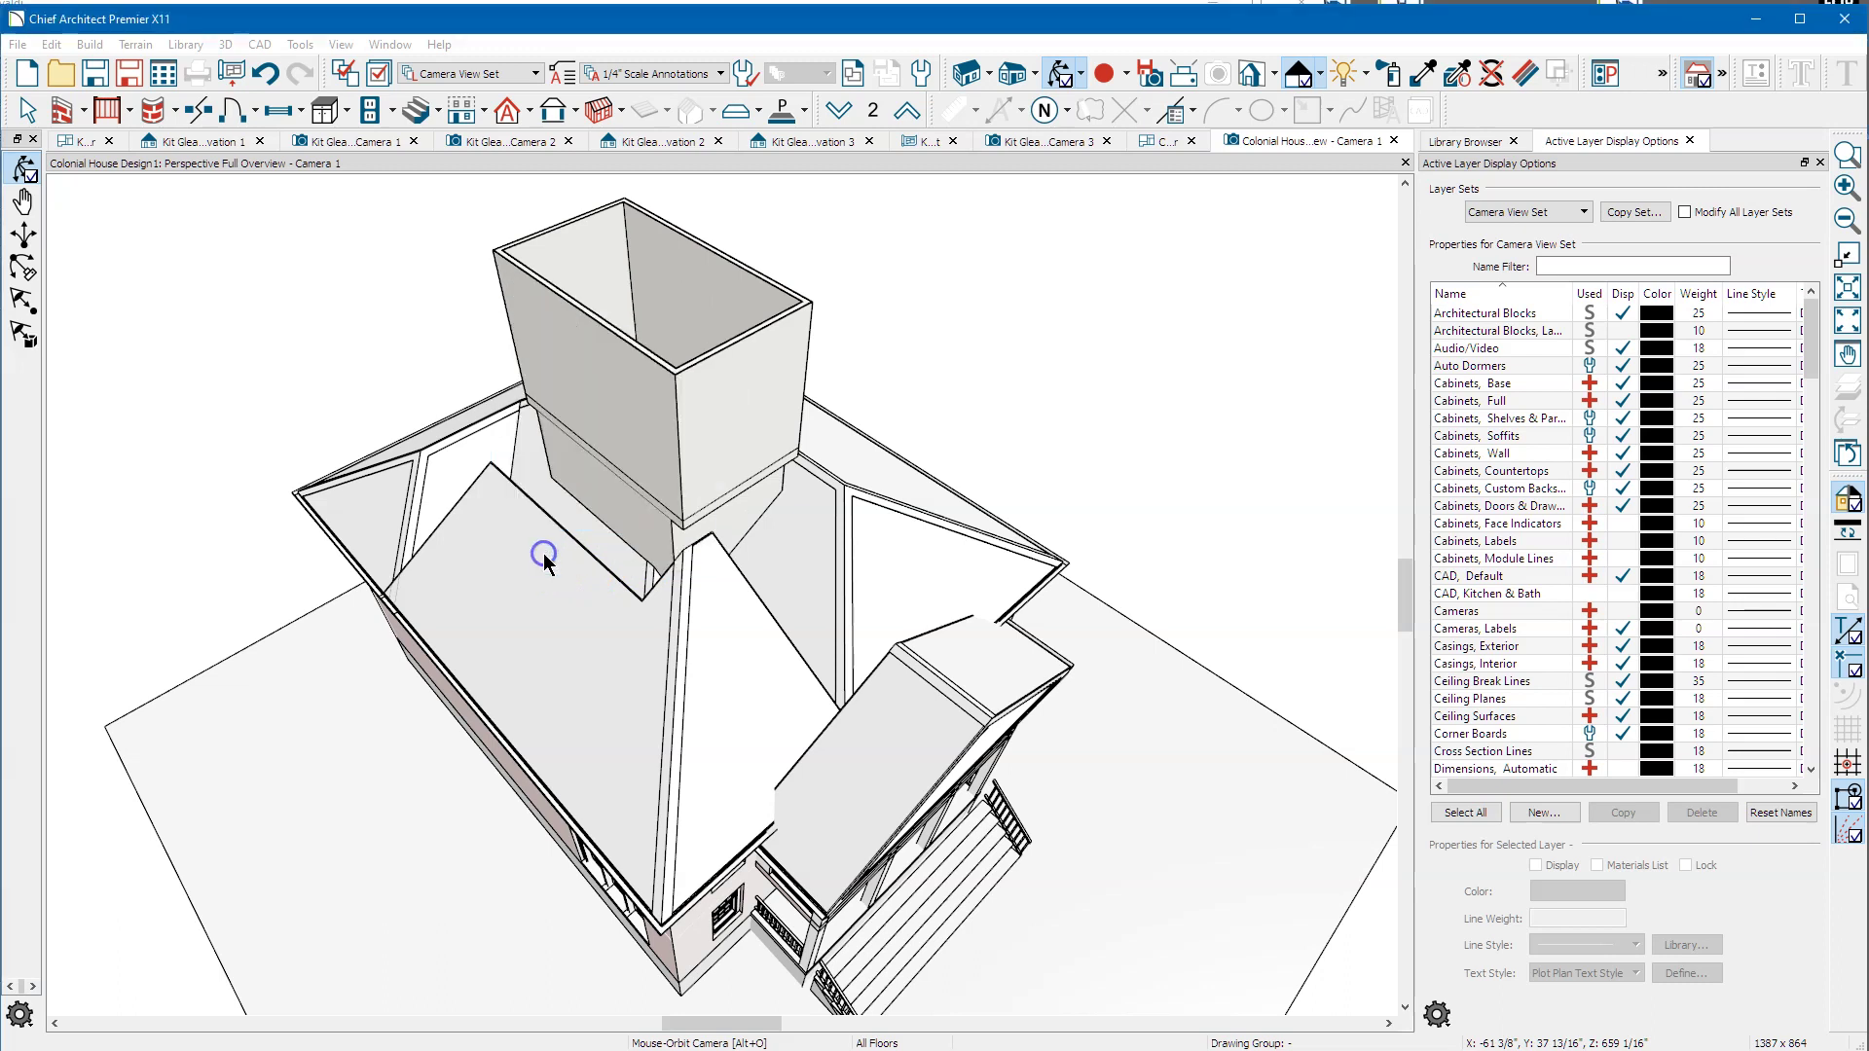
Make the front second-floor deck railing a Full Gable Wall in its roof options.
drag(663, 588, 822, 509)
drag(762, 406, 806, 545)
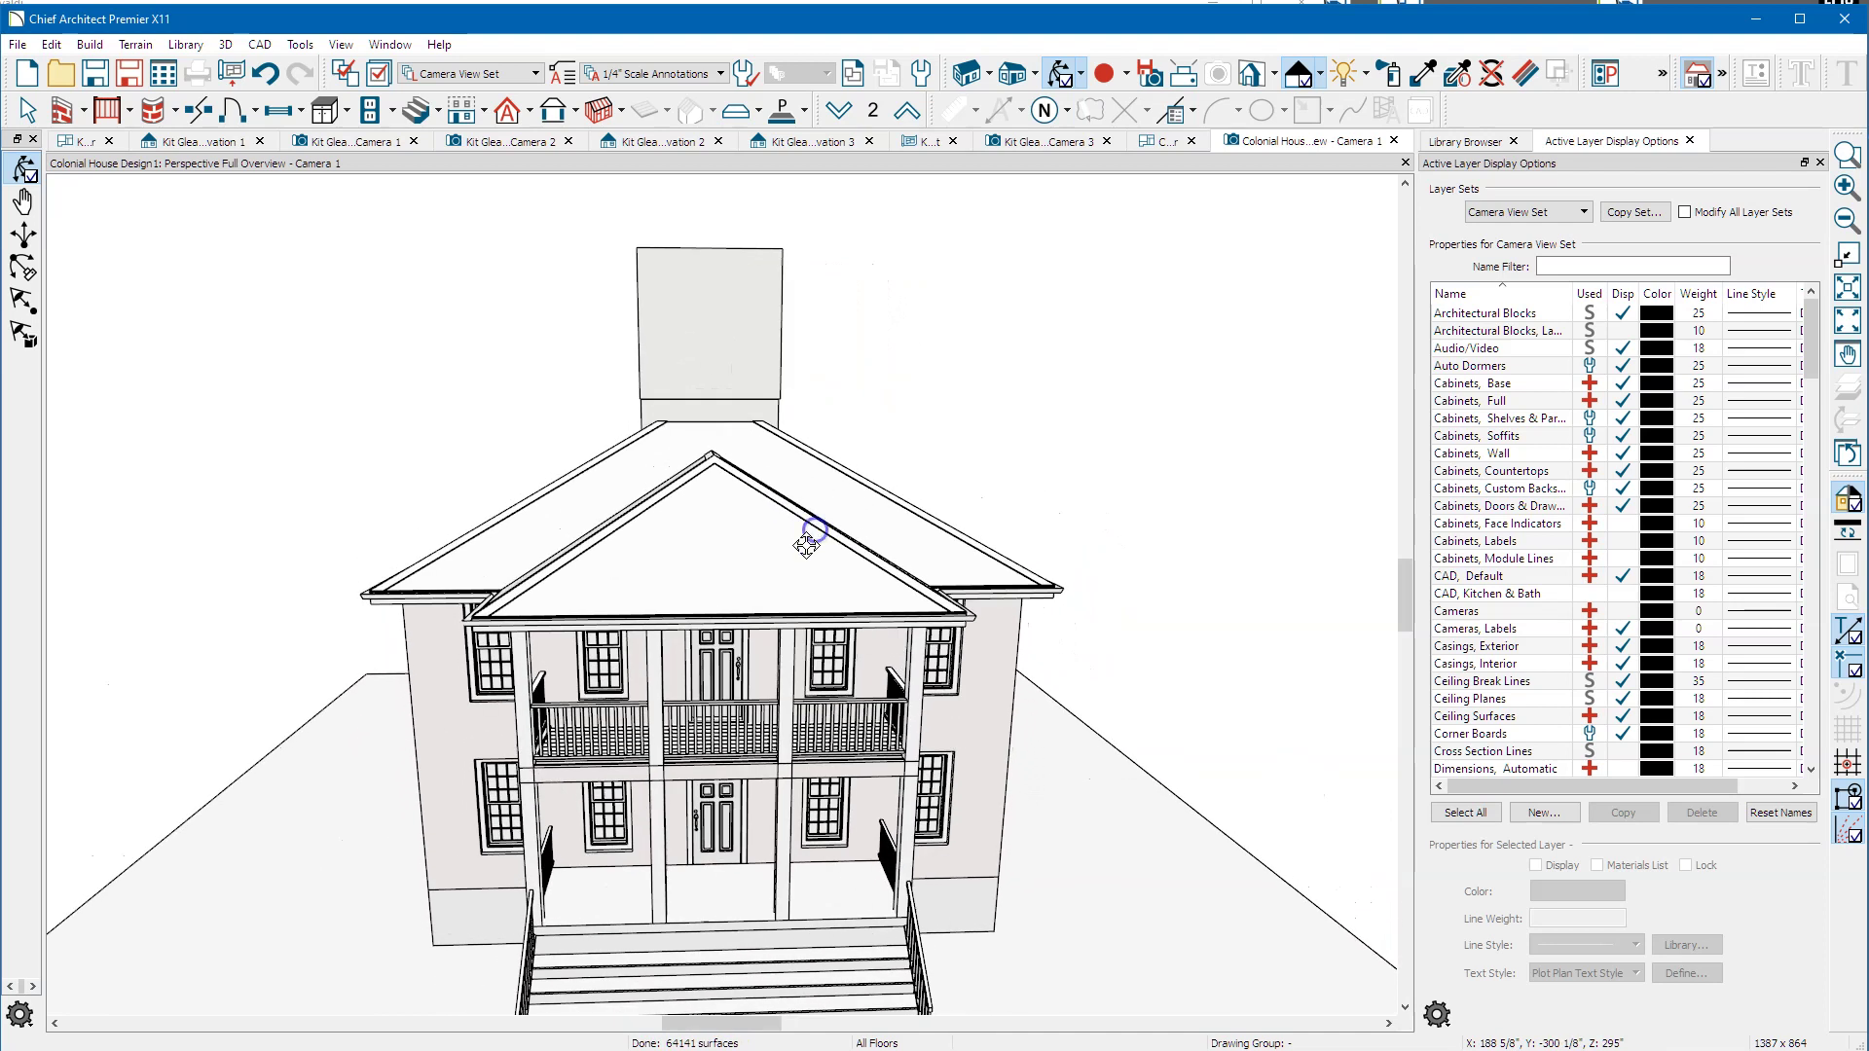
key(space)
click(789, 717)
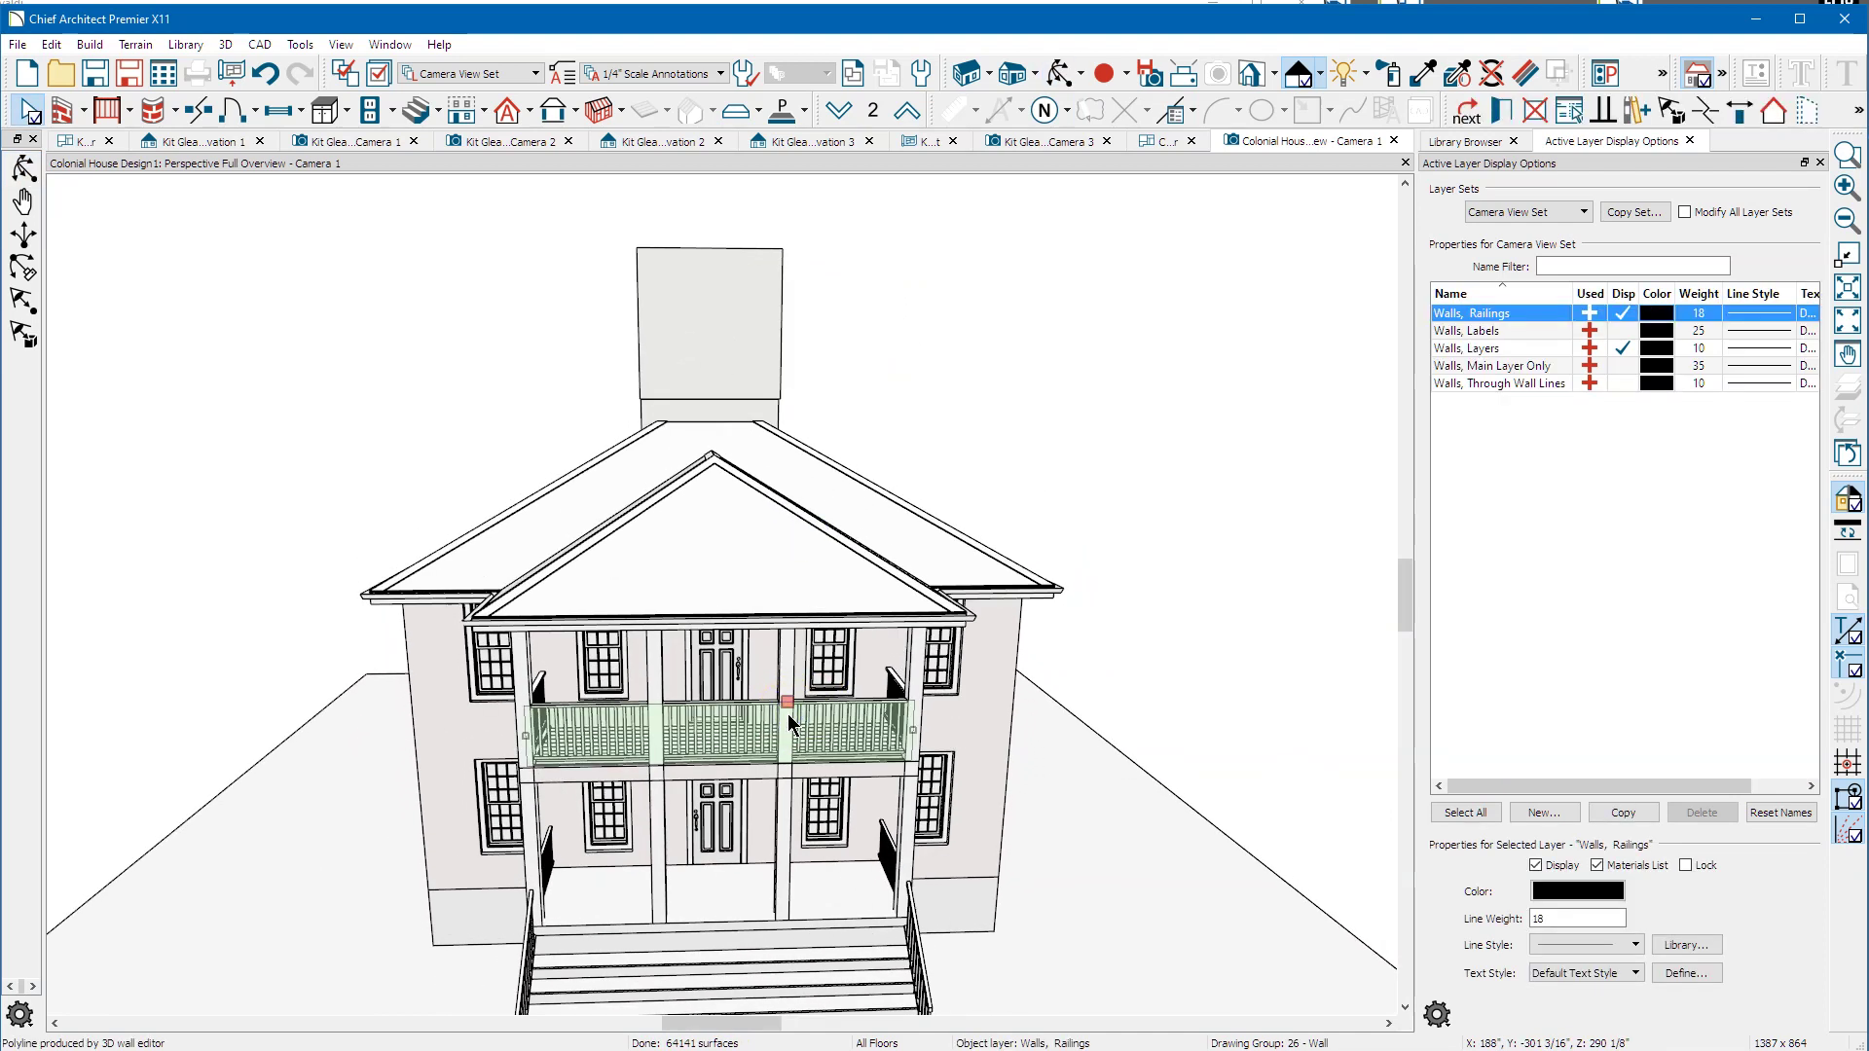
double_click(786, 715)
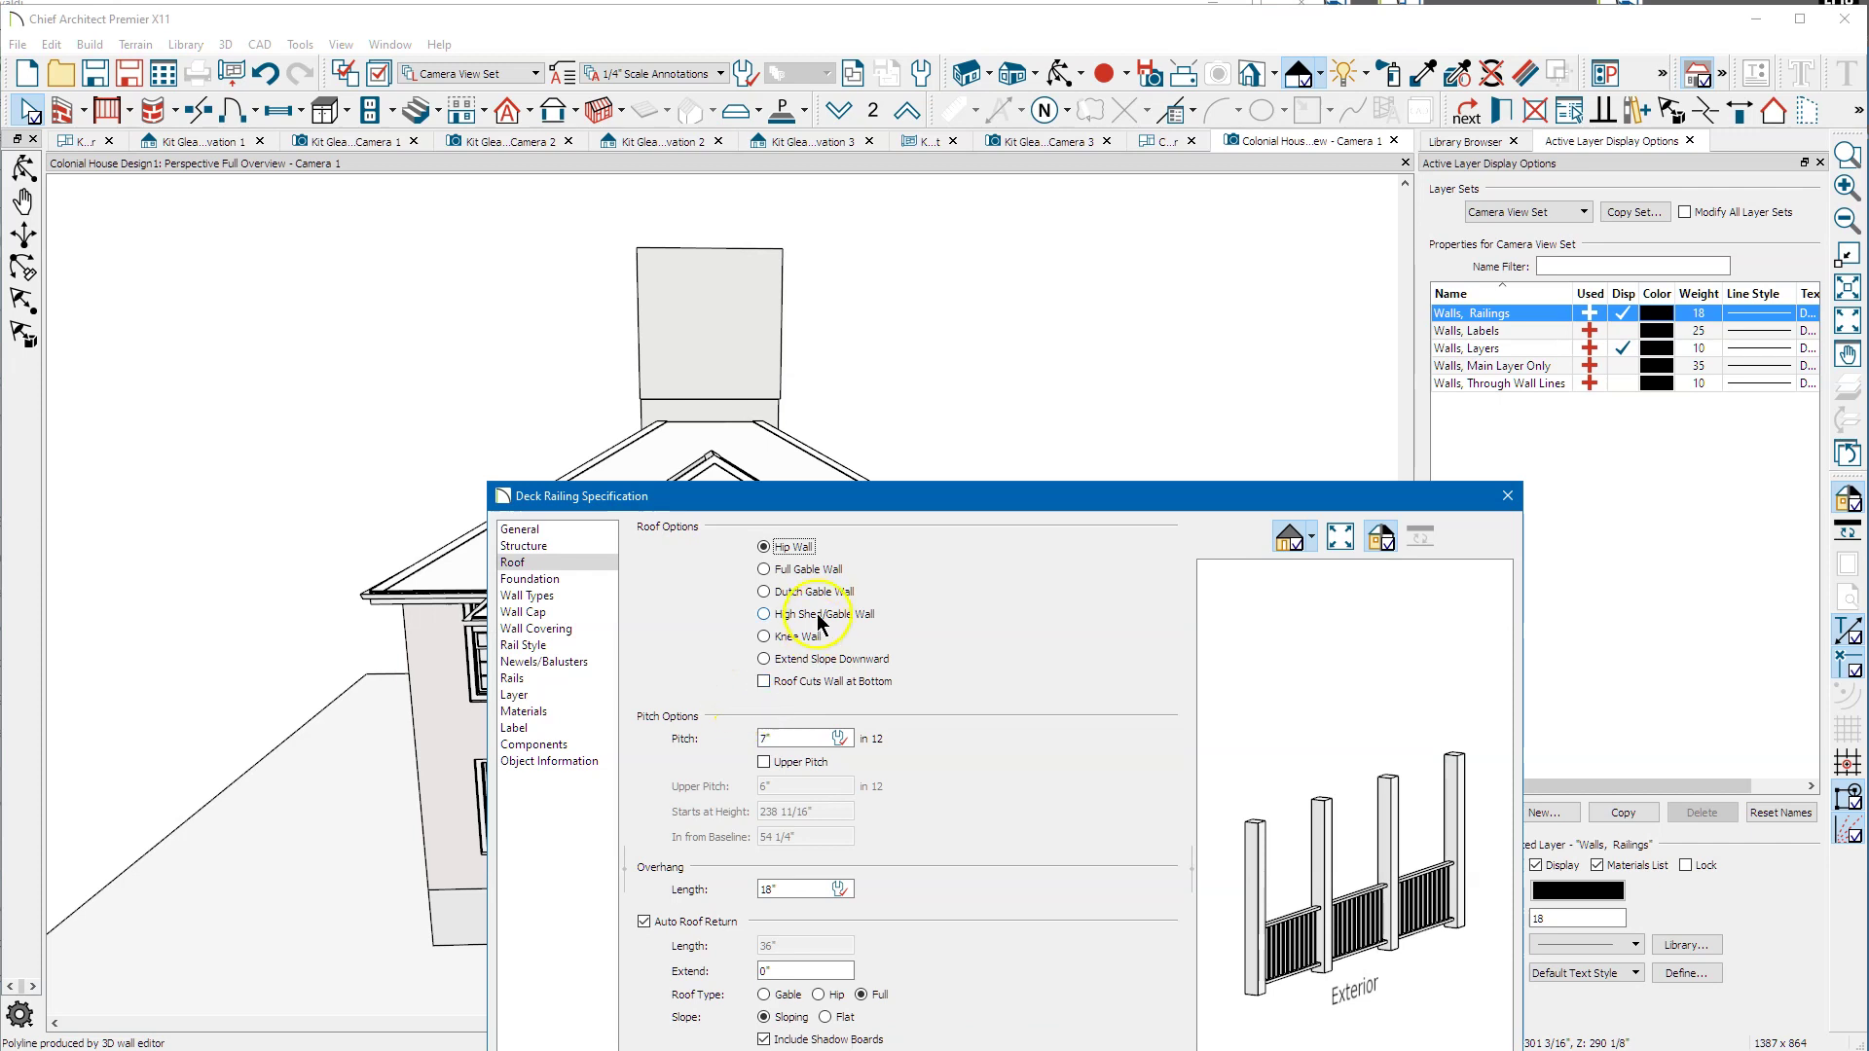
click(819, 569)
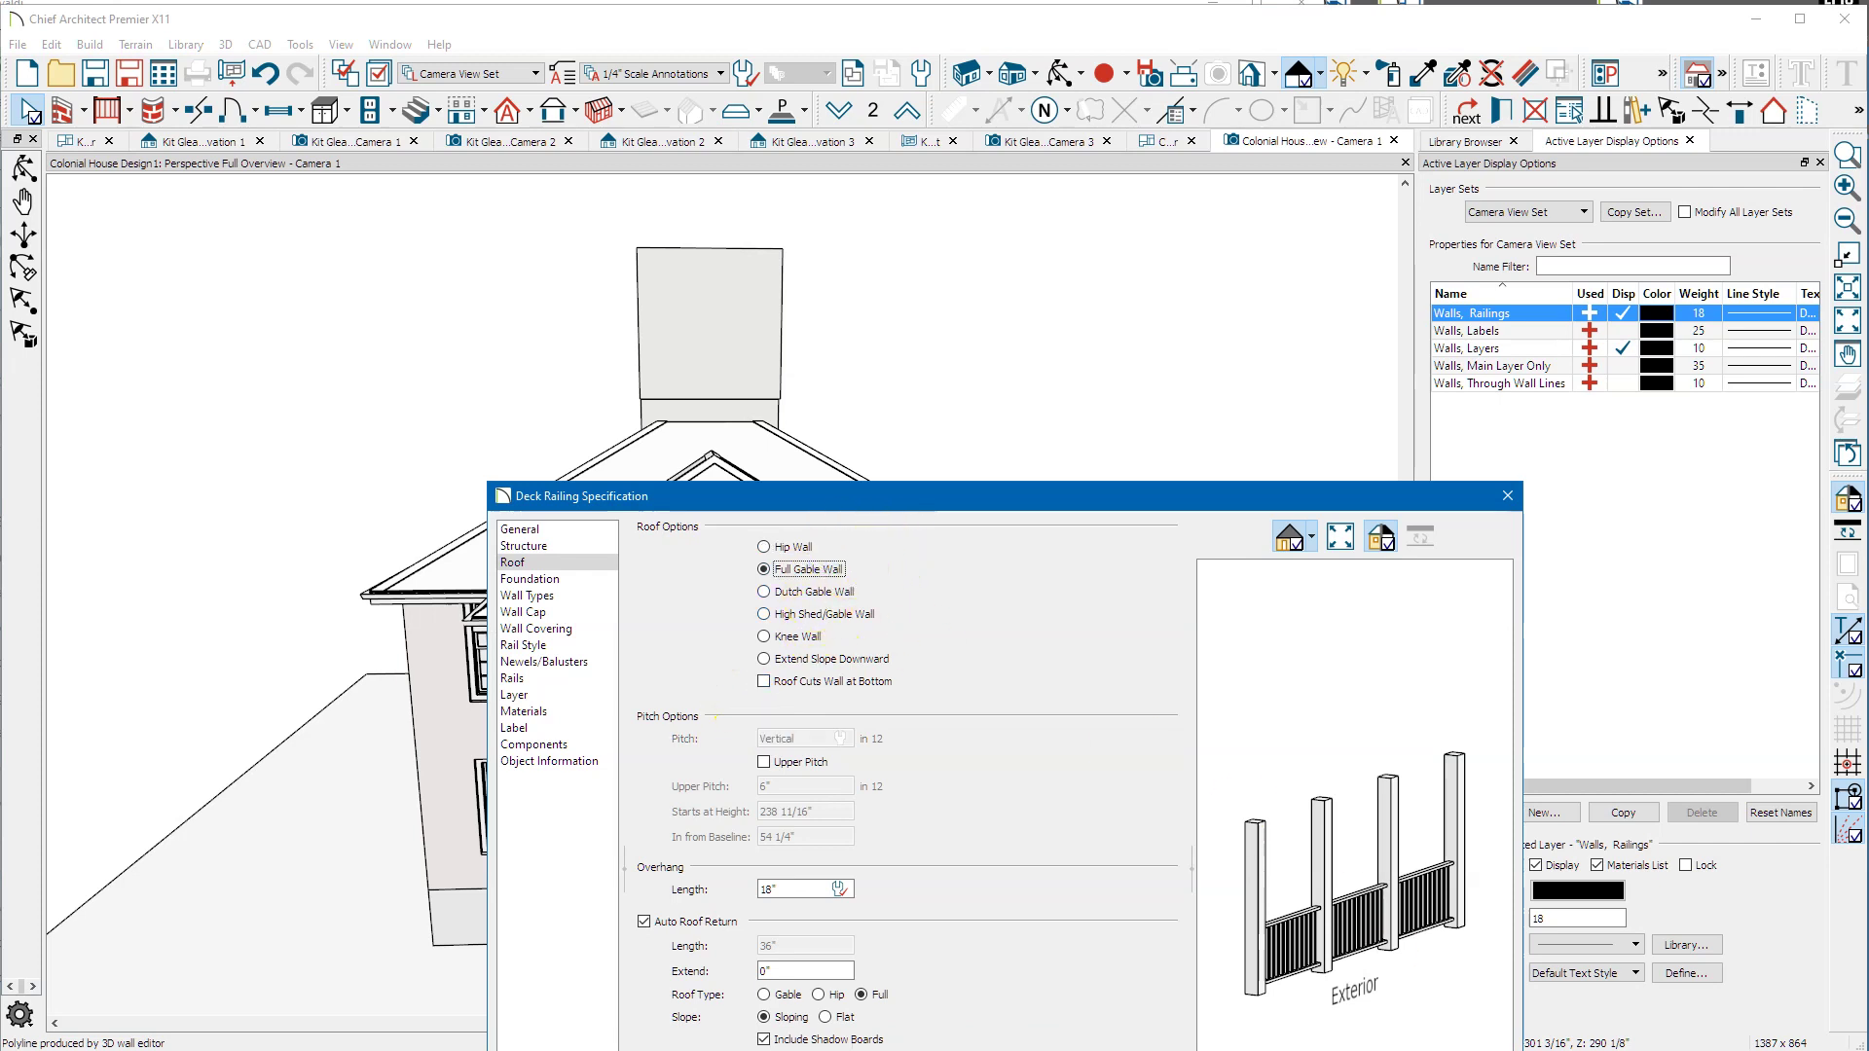
key(Return)
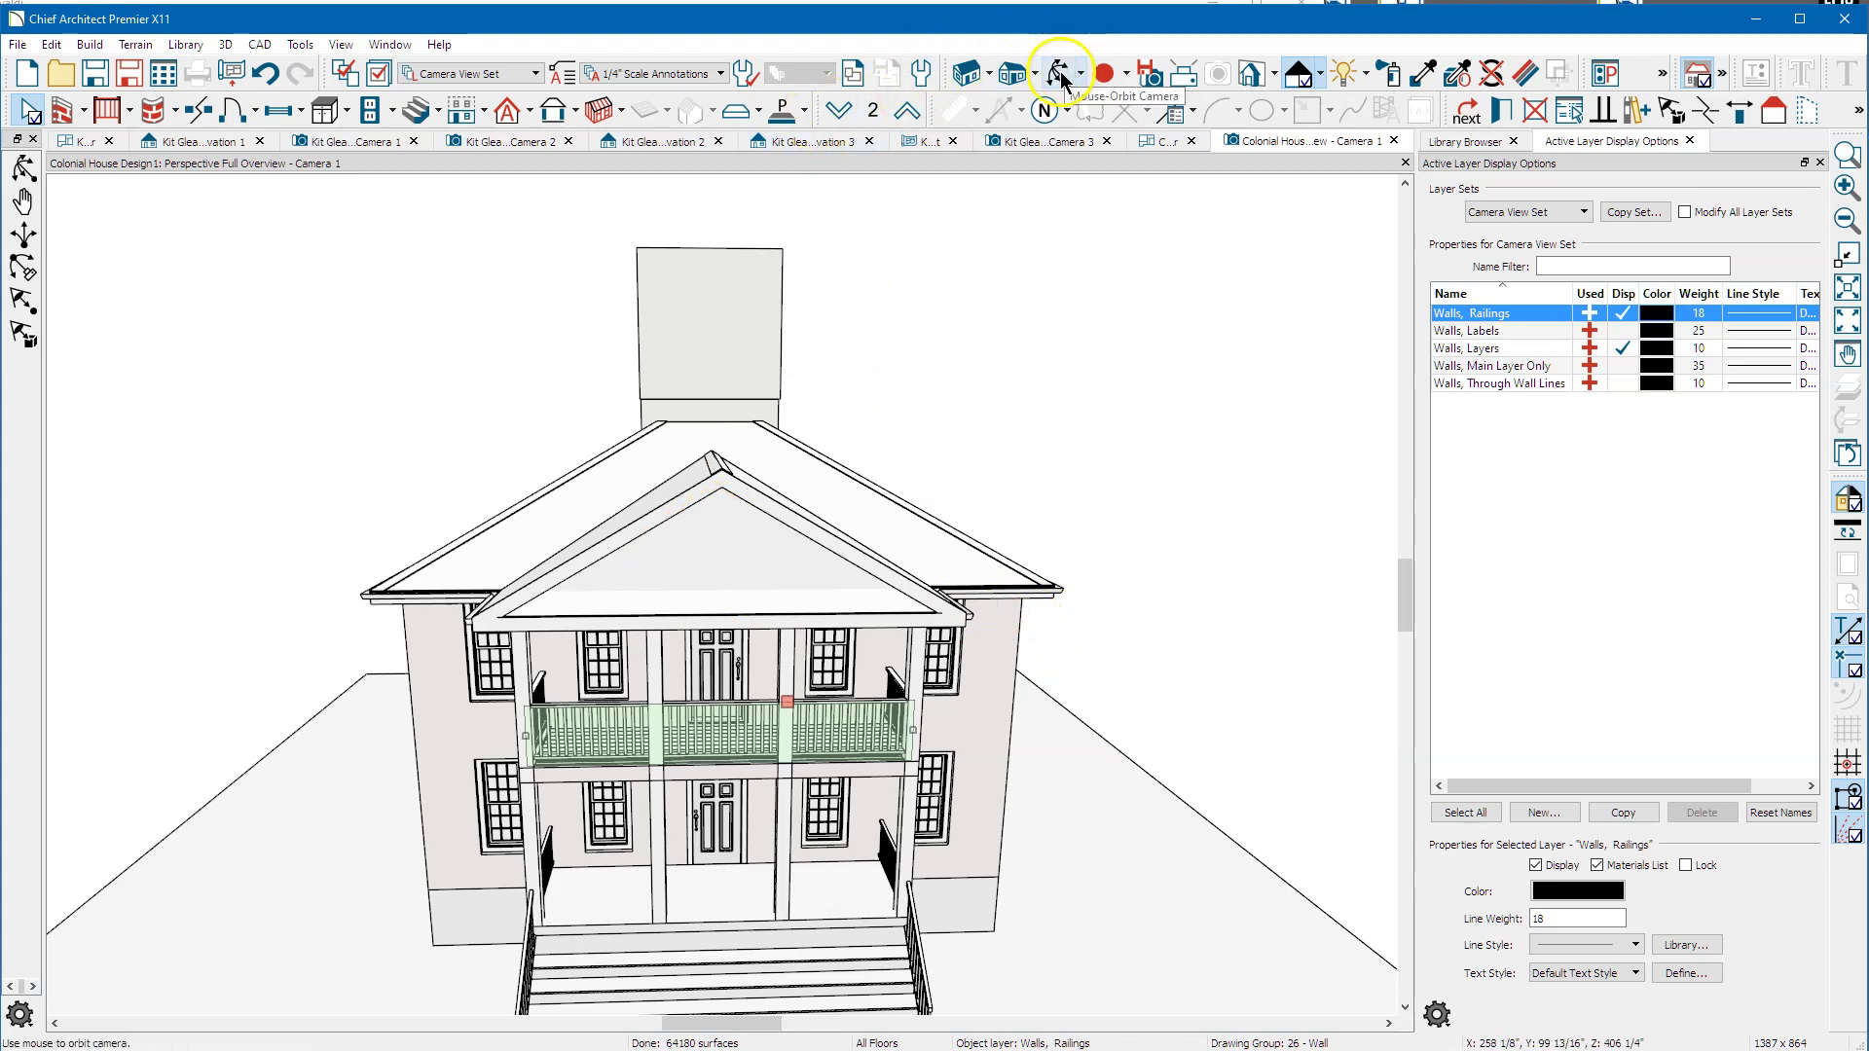
Inspect the front porch gable and main roof in 3D, and switch to the second-floor plan.
click(1060, 75)
drag(1081, 409, 716, 326)
drag(1090, 199, 1064, 250)
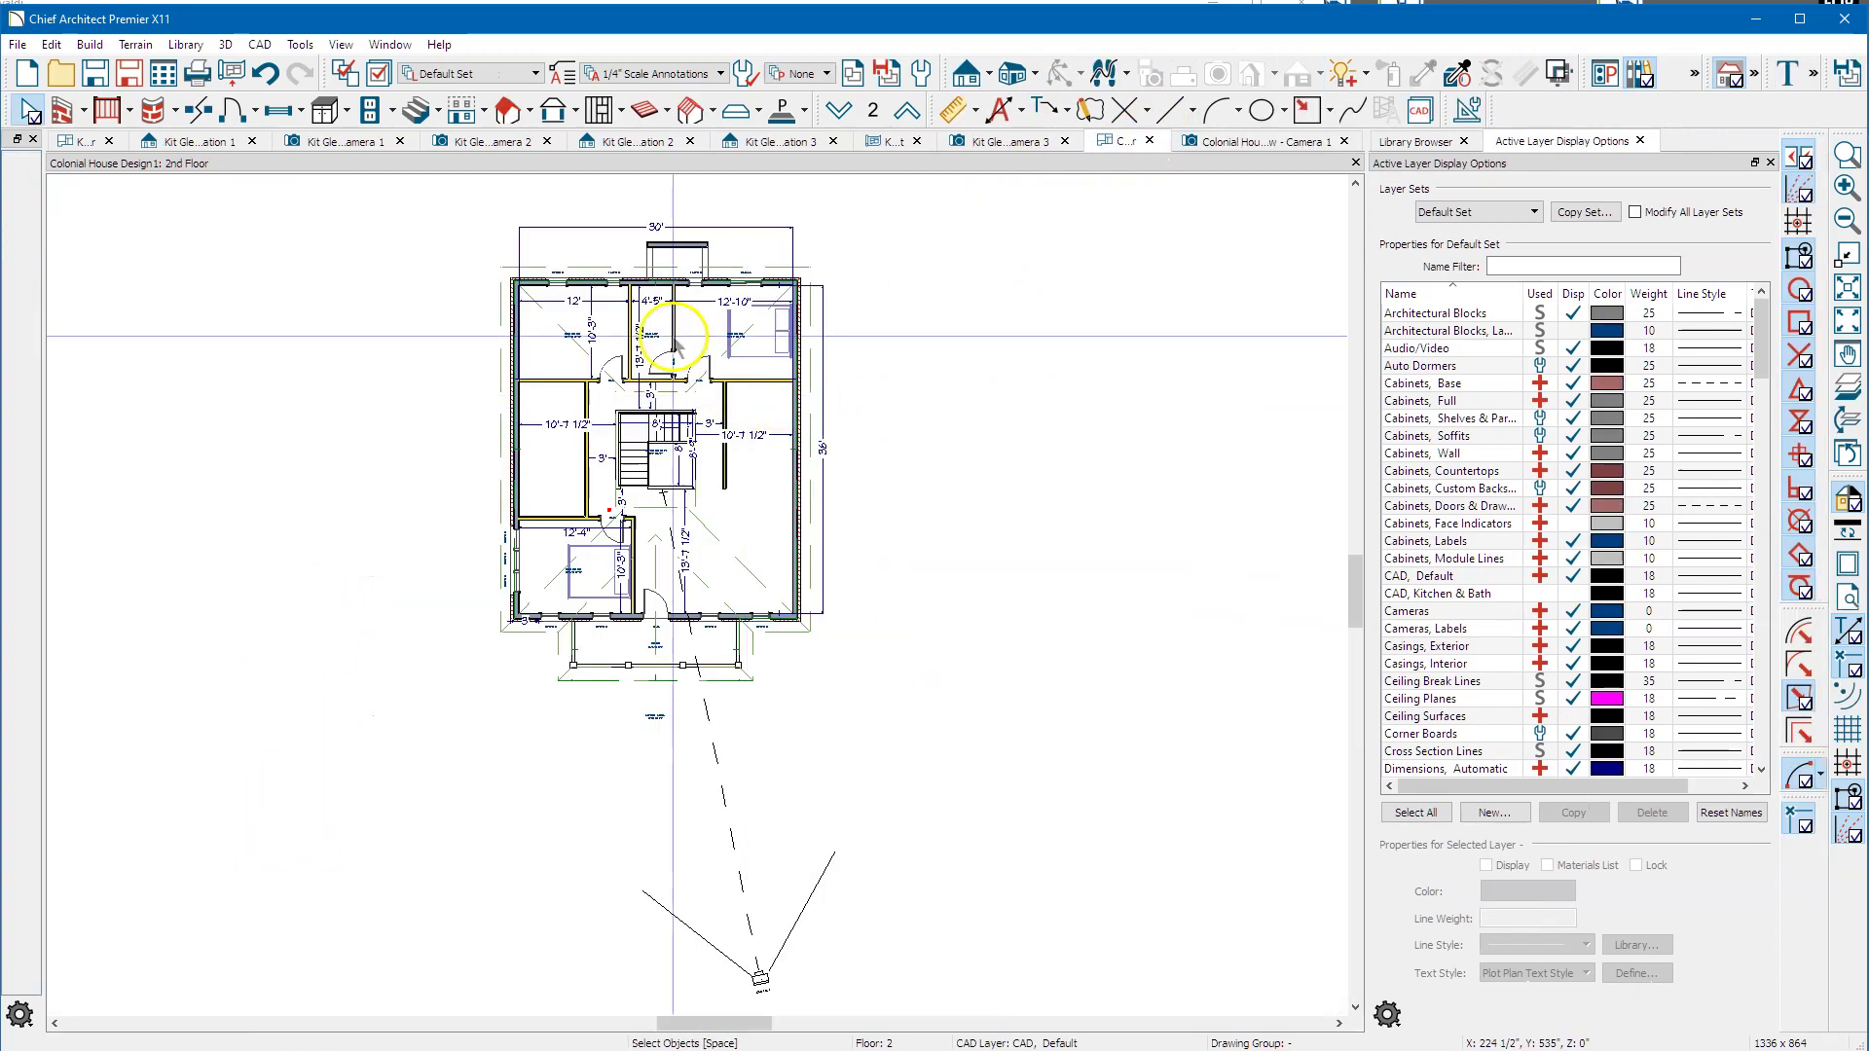
scroll(645, 339, up, 4)
middle_drag(647, 341, 773, 375)
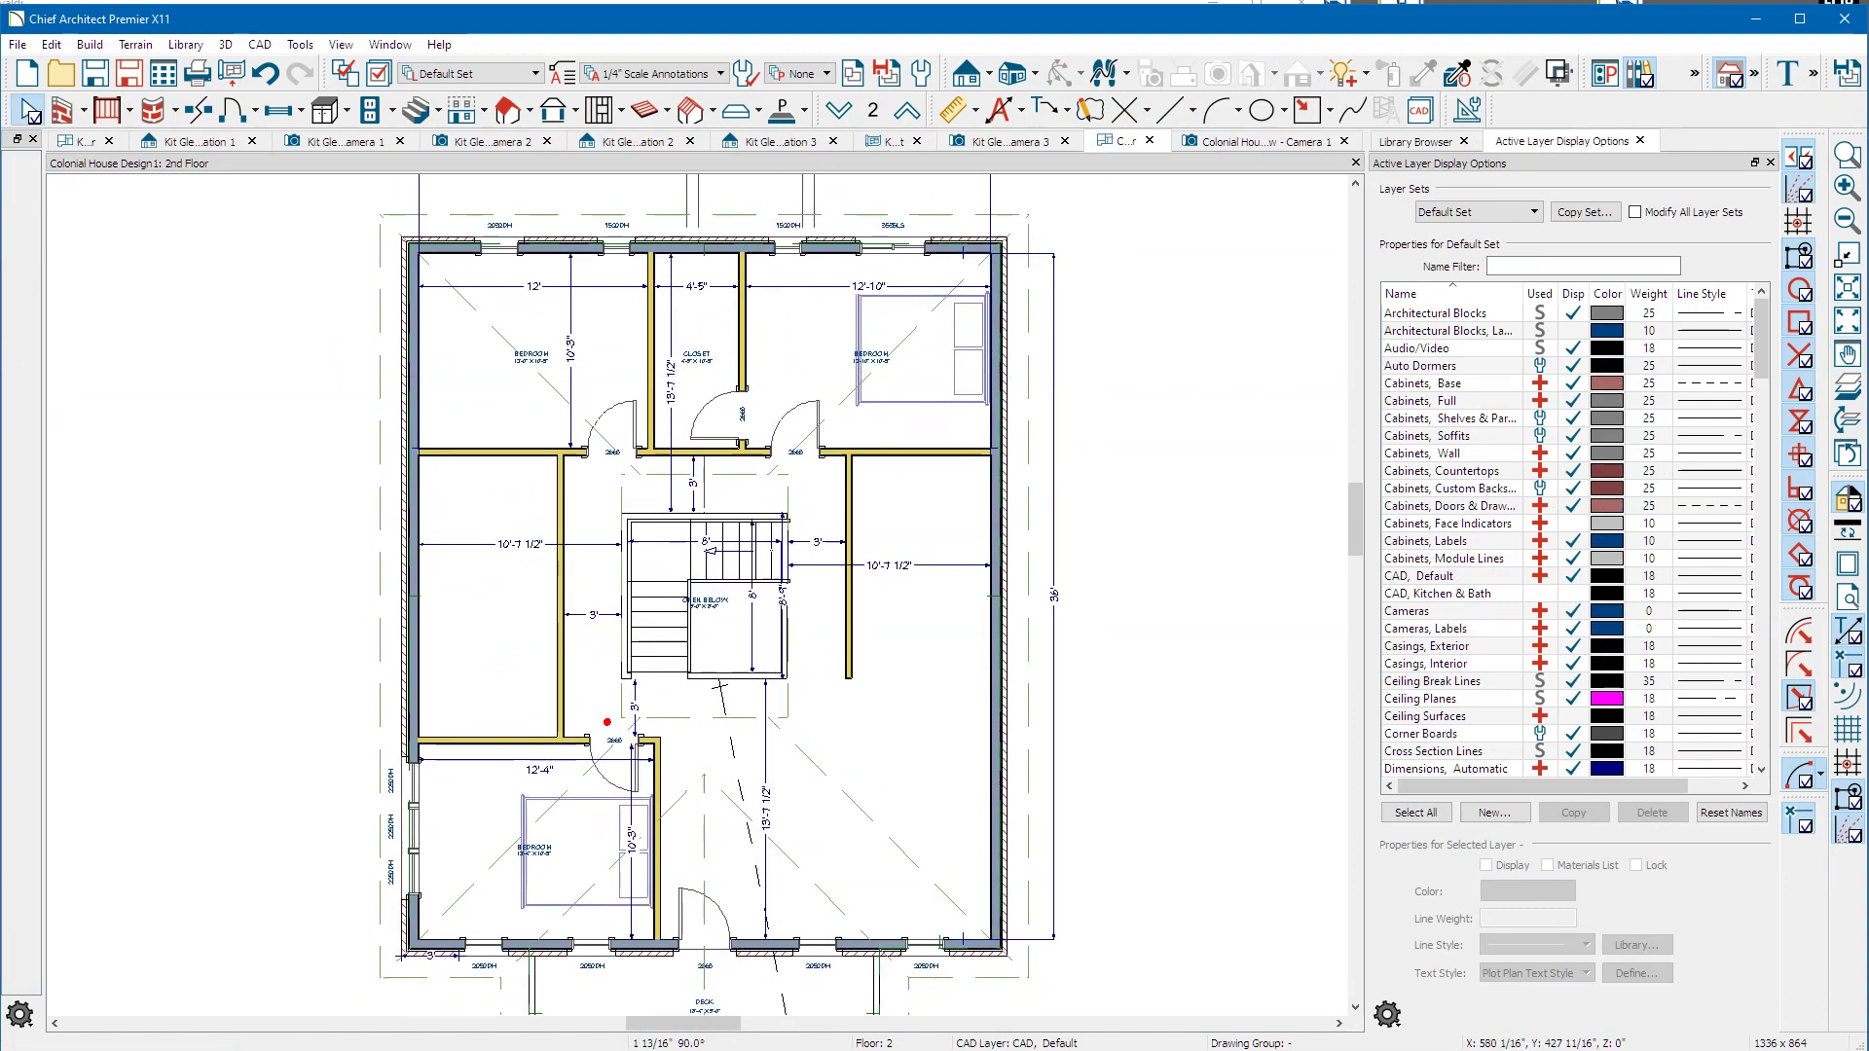
Toggle the reference grid display on and off in the second-floor plan.
click(1848, 728)
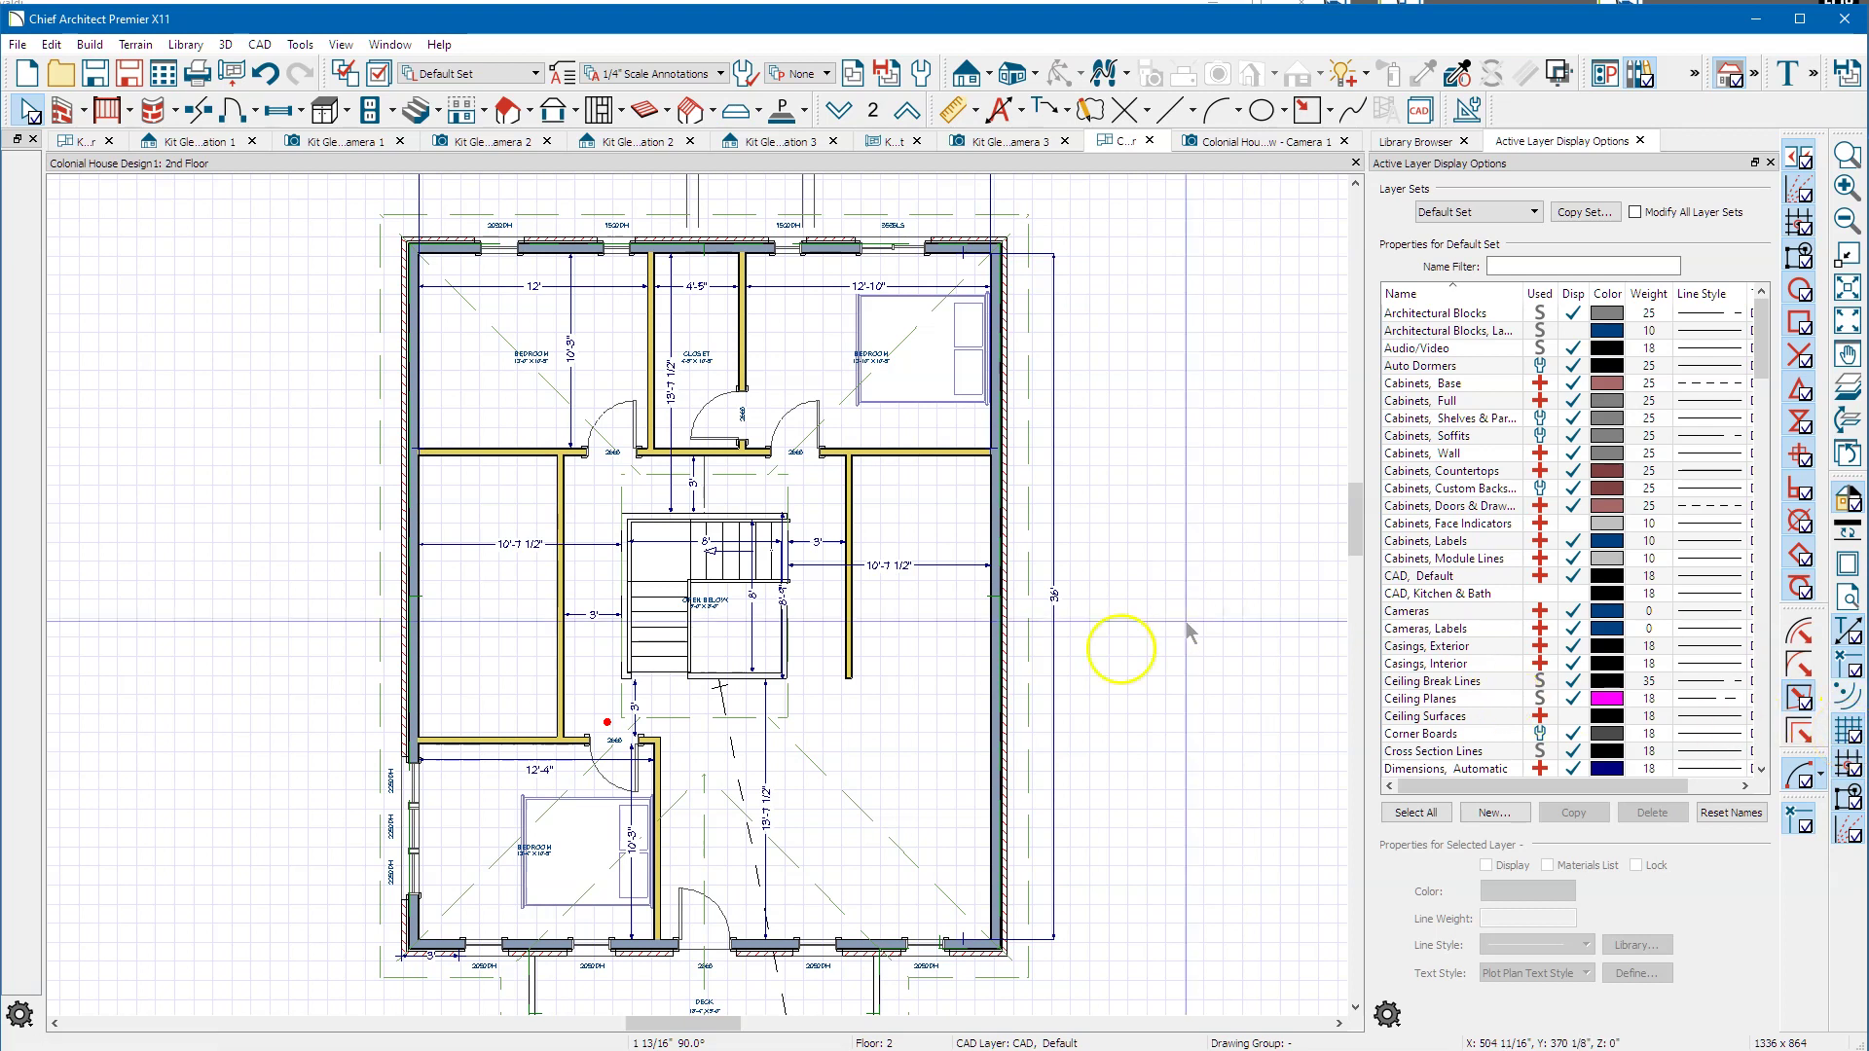
click(1852, 735)
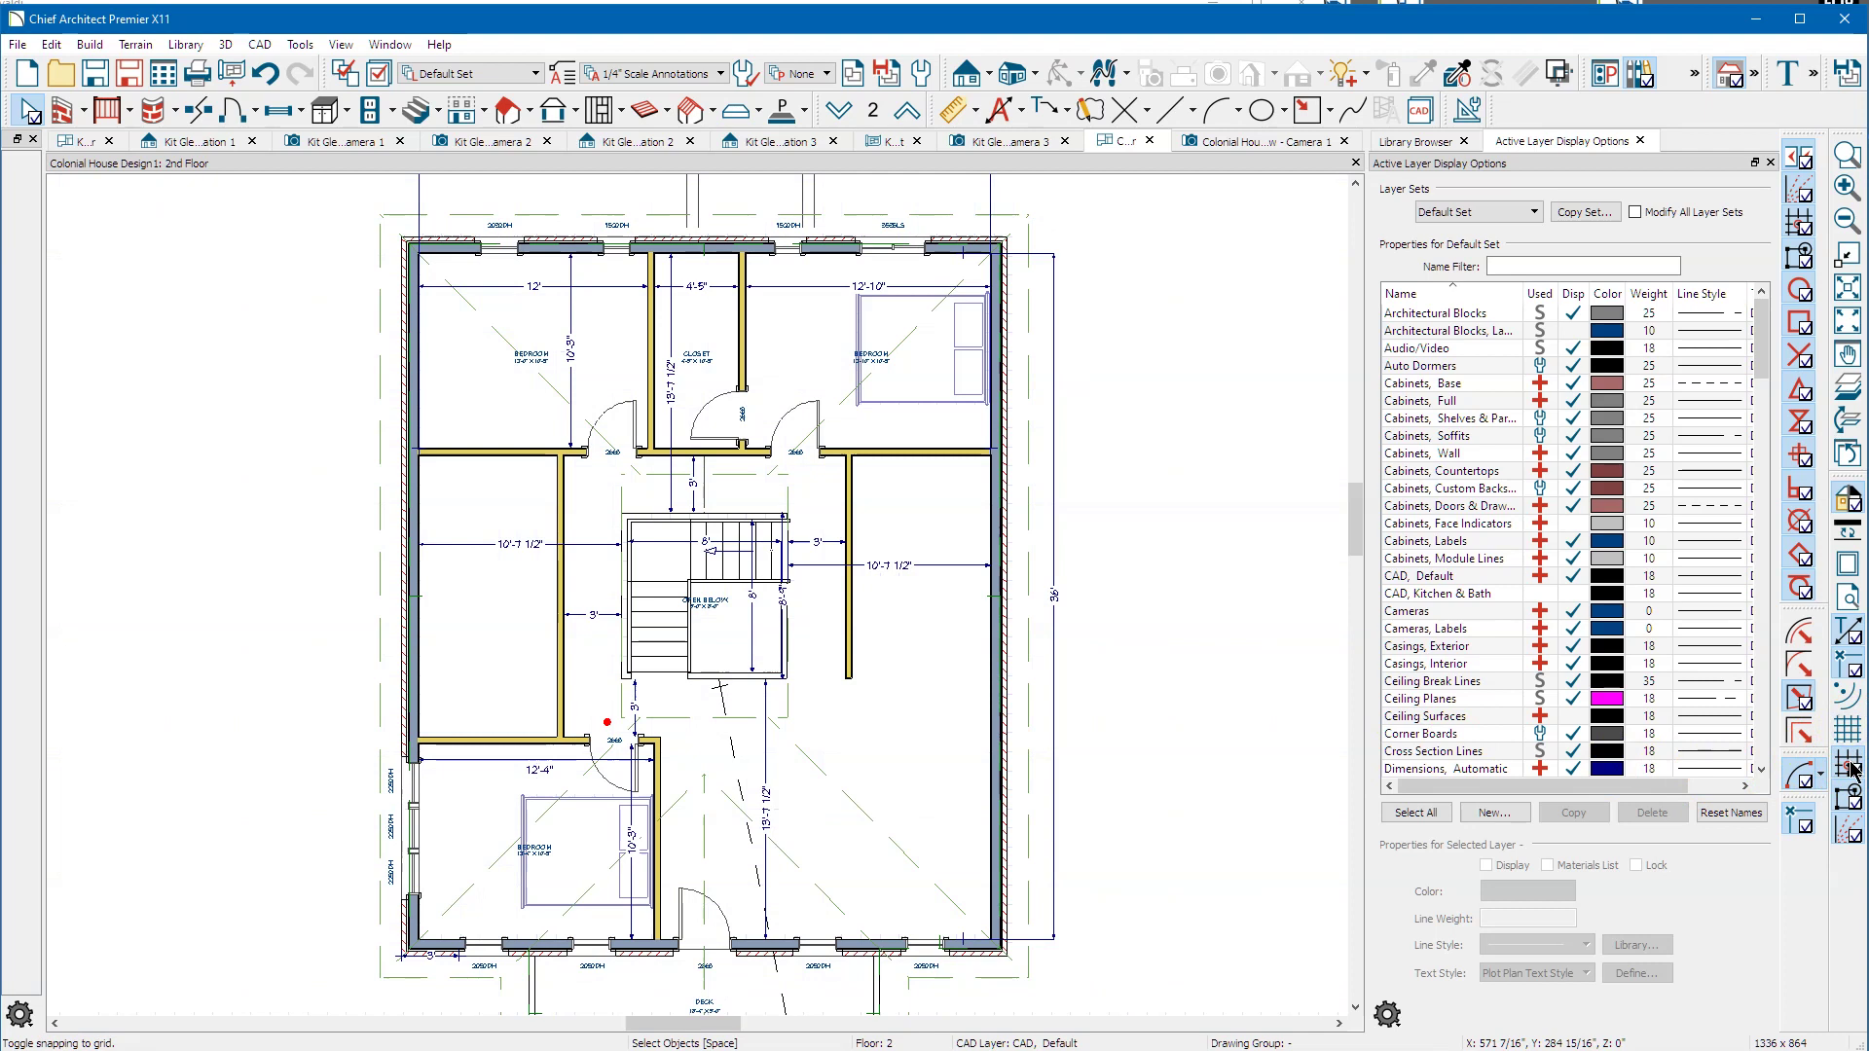
click(1853, 744)
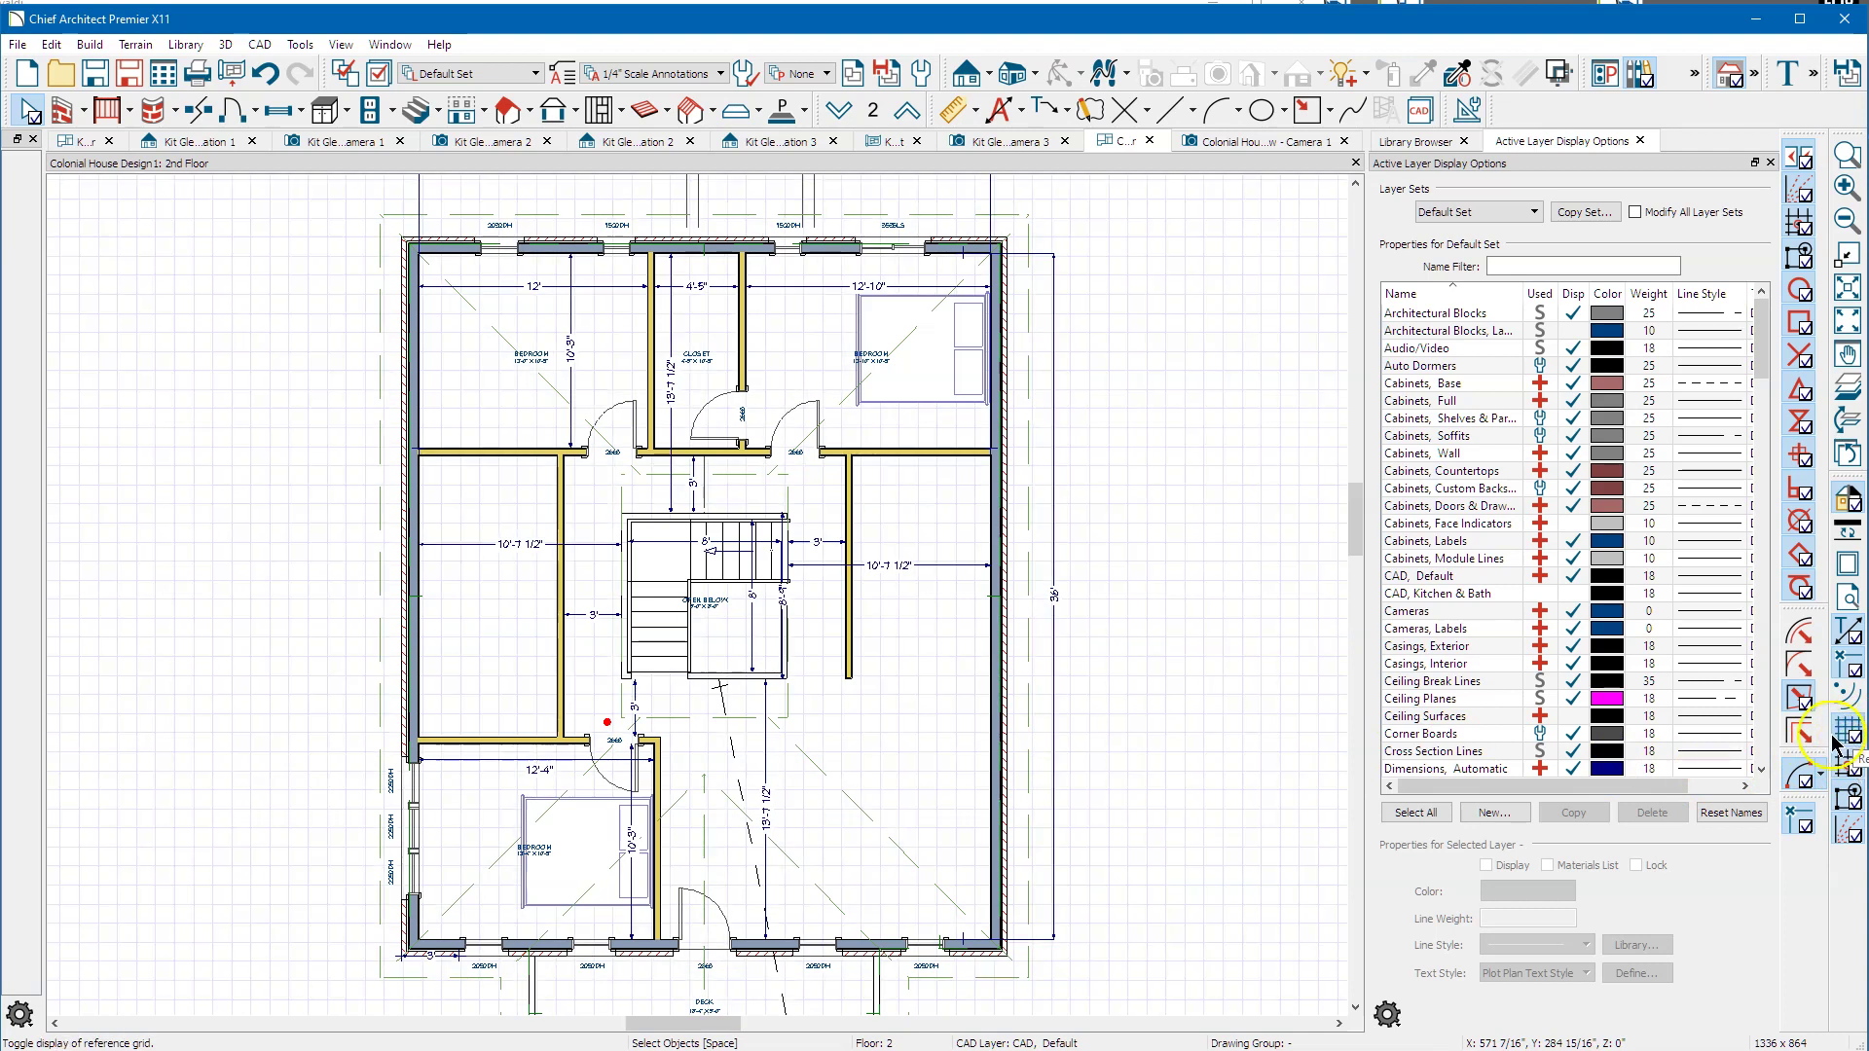
click(1849, 741)
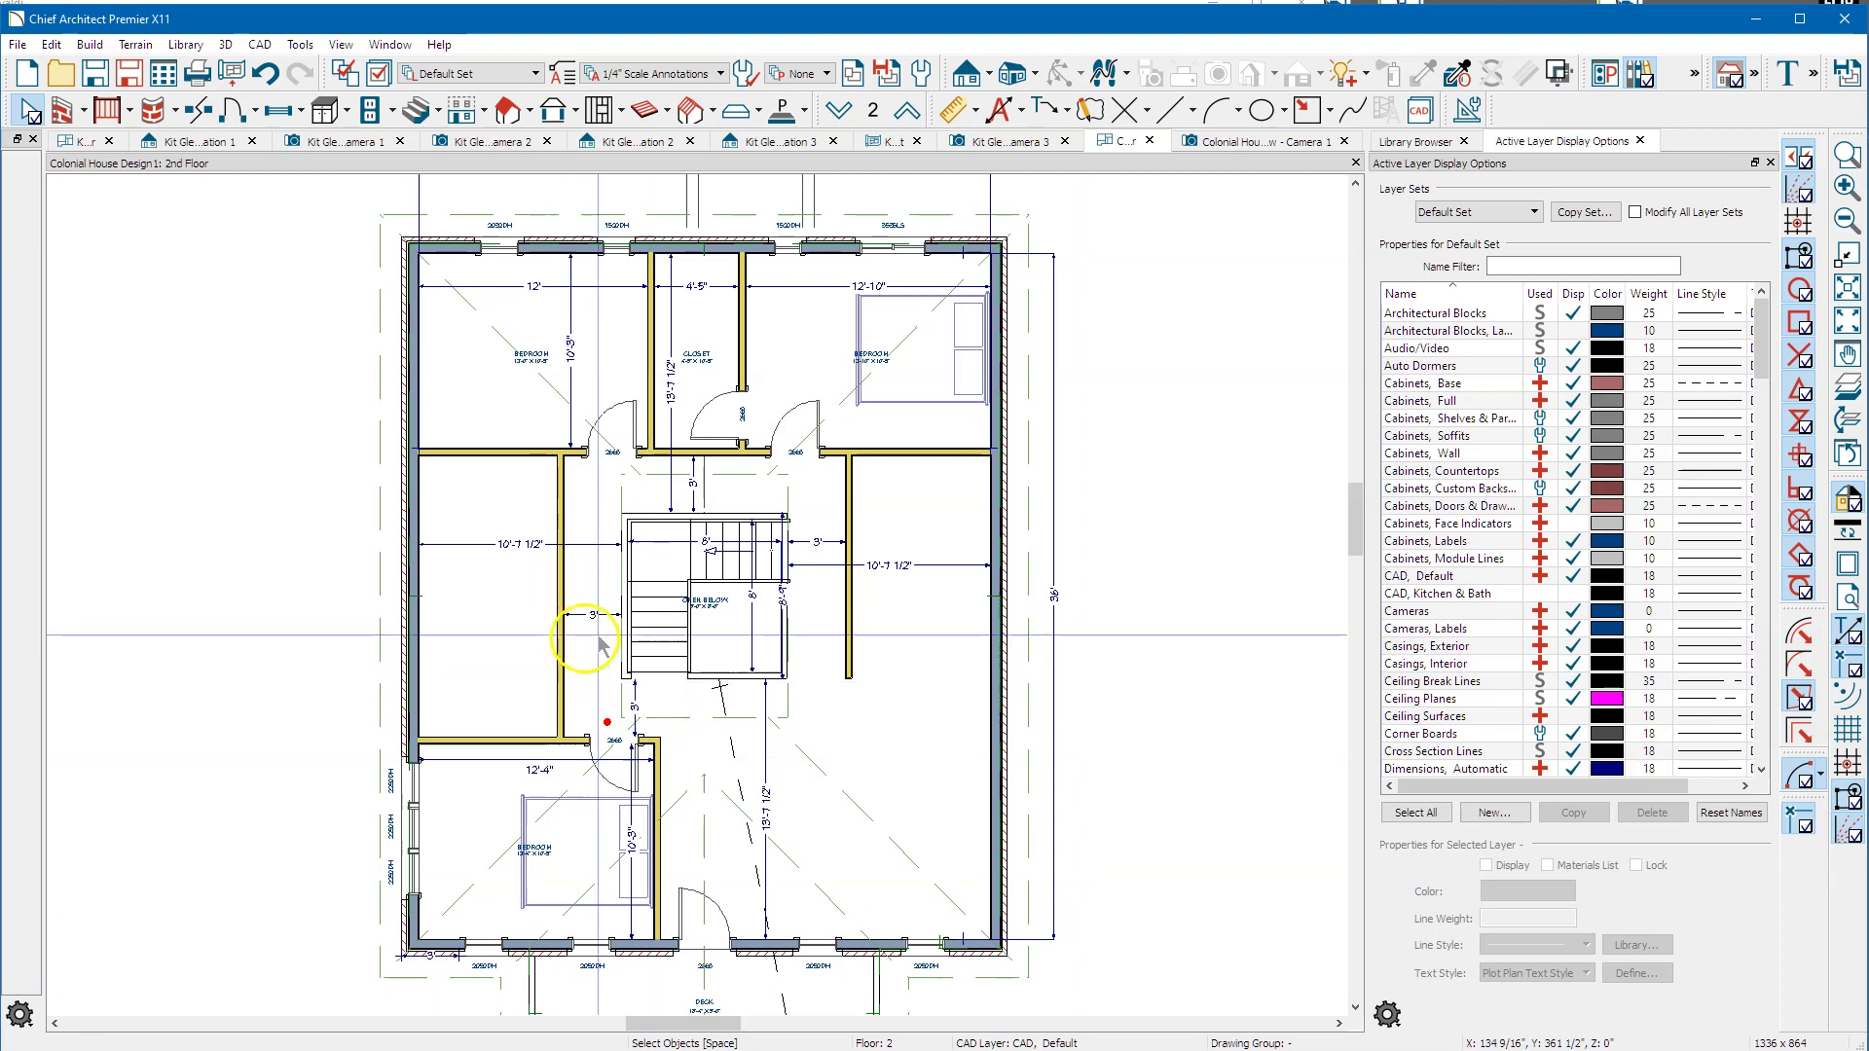
Hide the "Dimensions, Manual" and "Furniture, Interior" layers in the plan by way of a dimension line and a bed.
click(1053, 598)
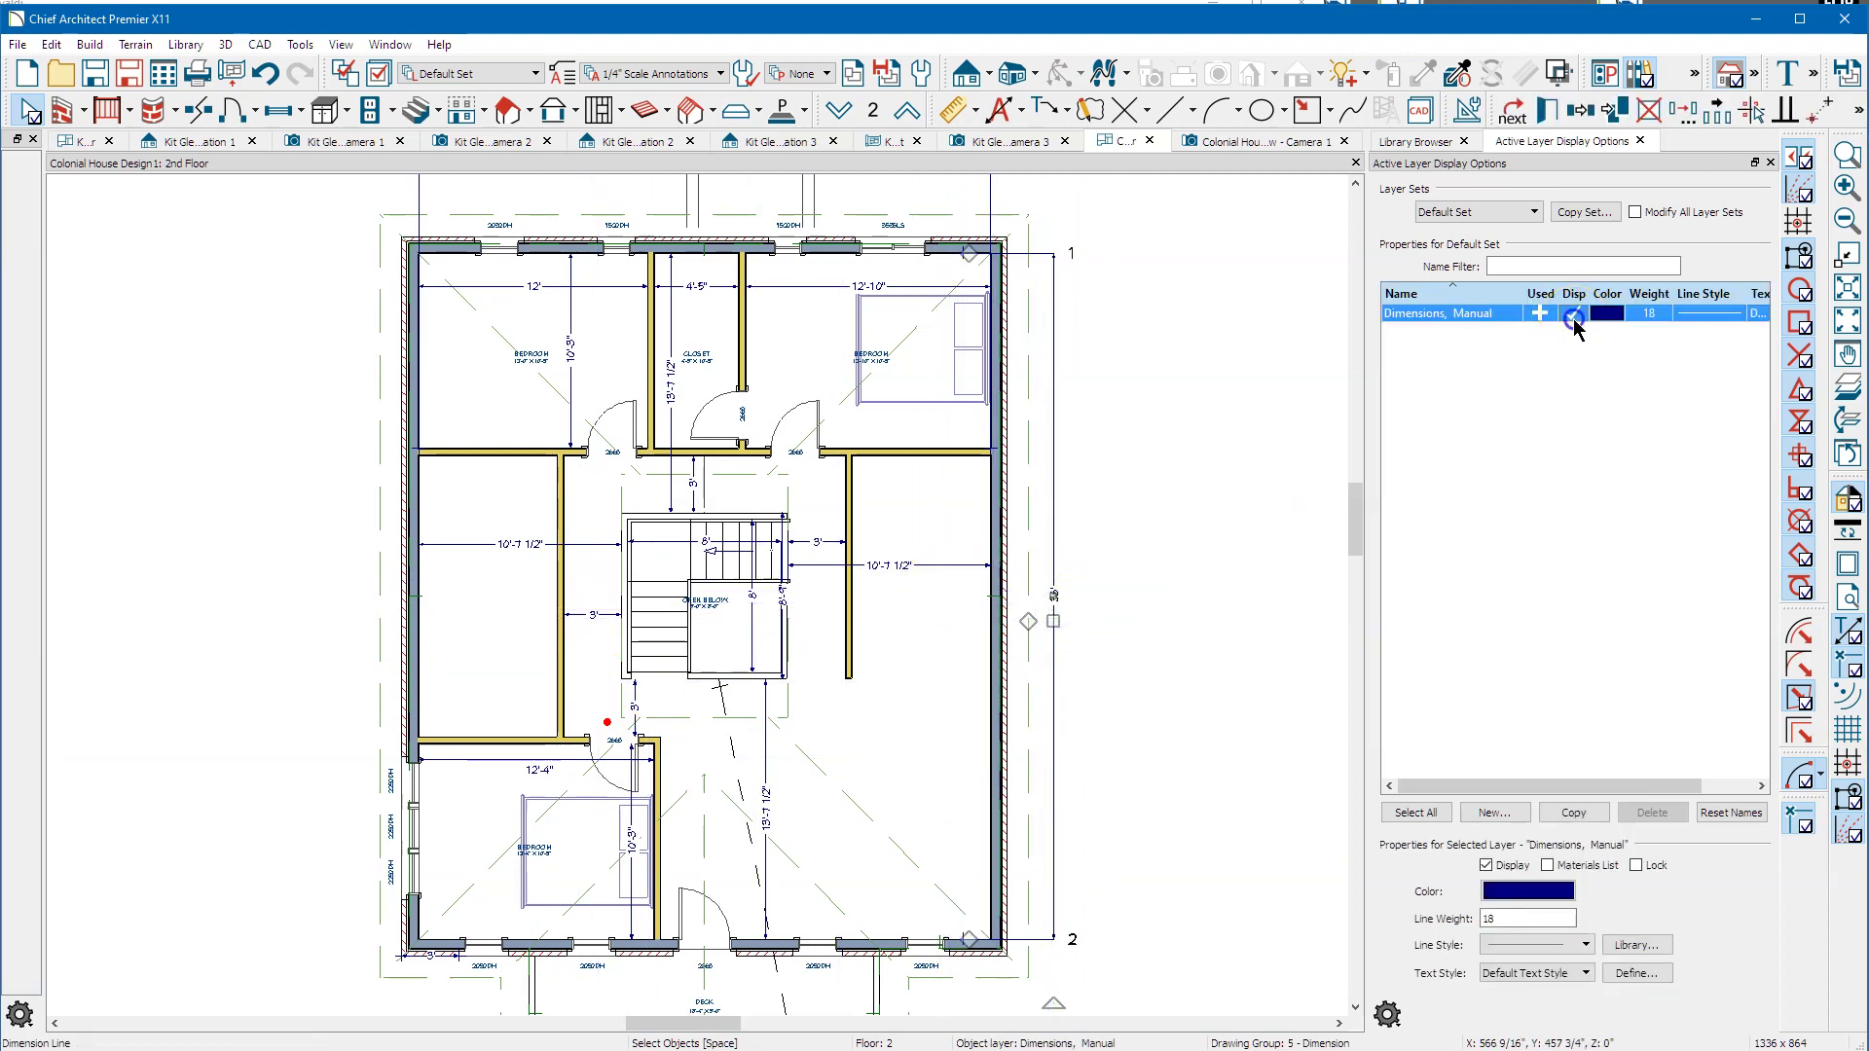
click(1192, 527)
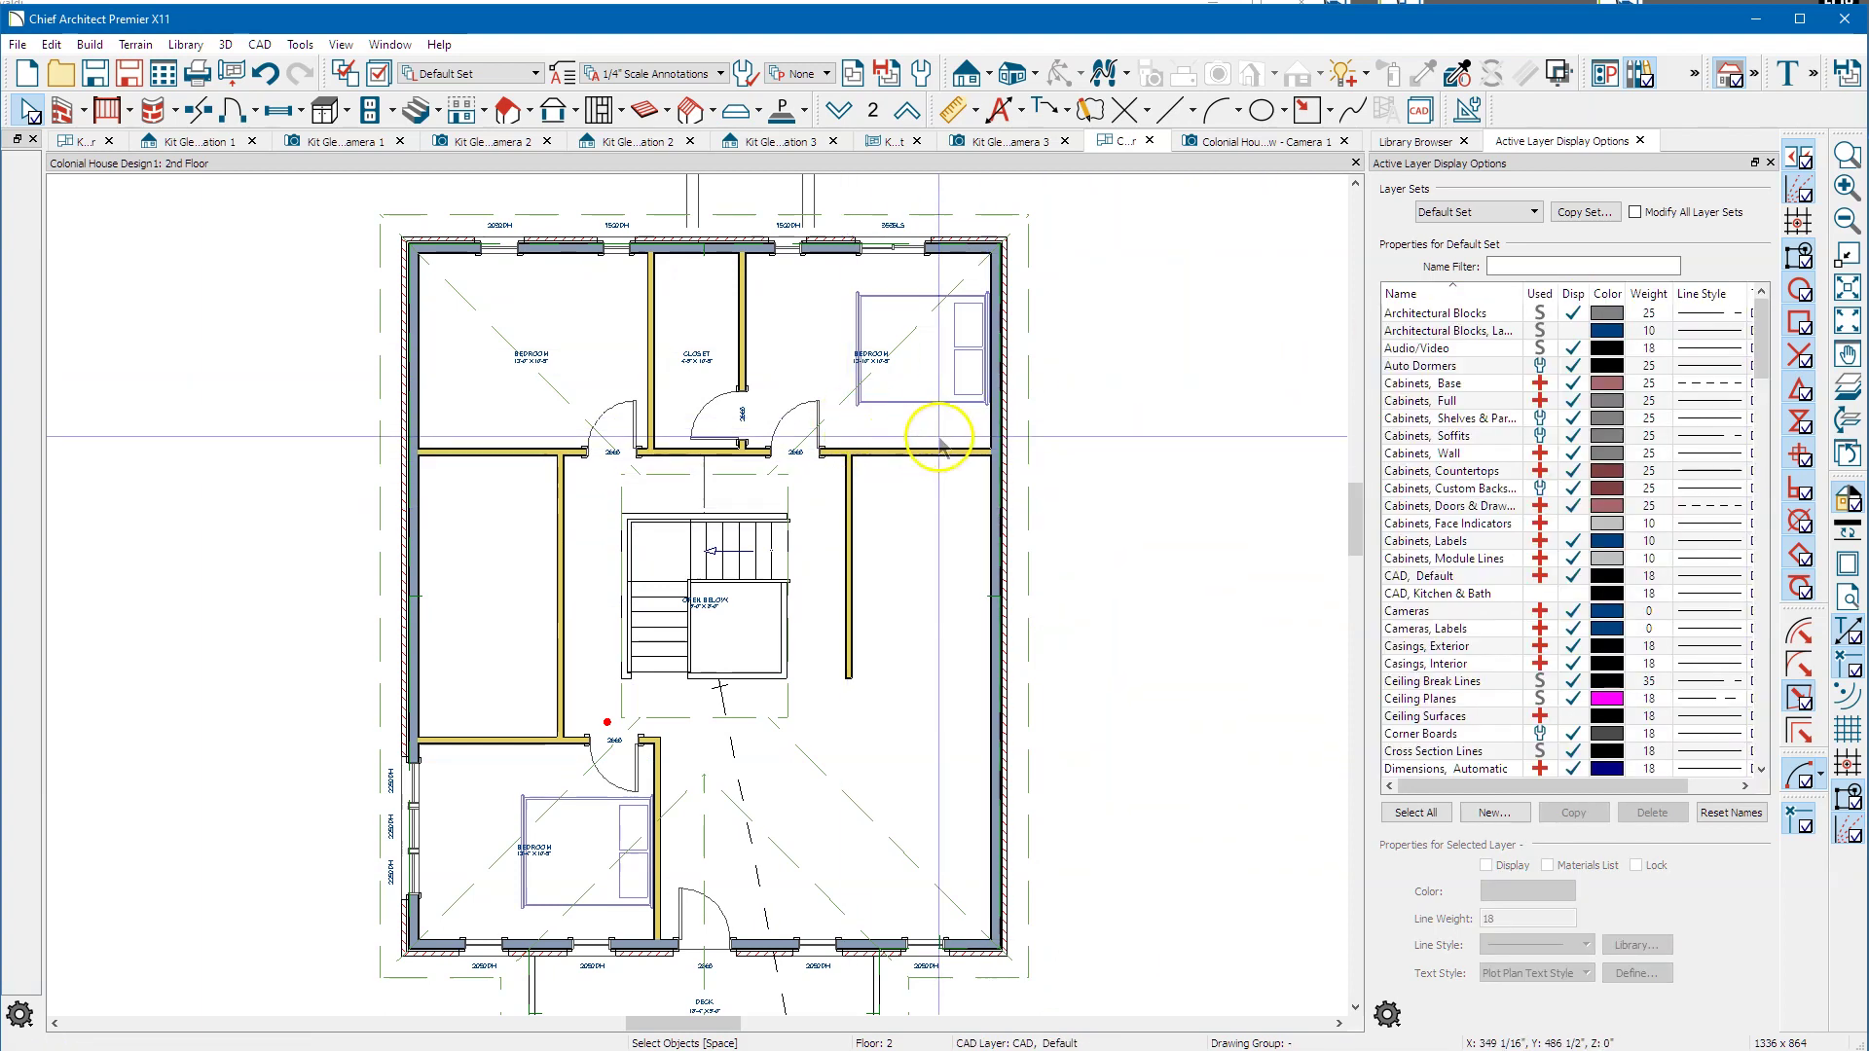
click(886, 369)
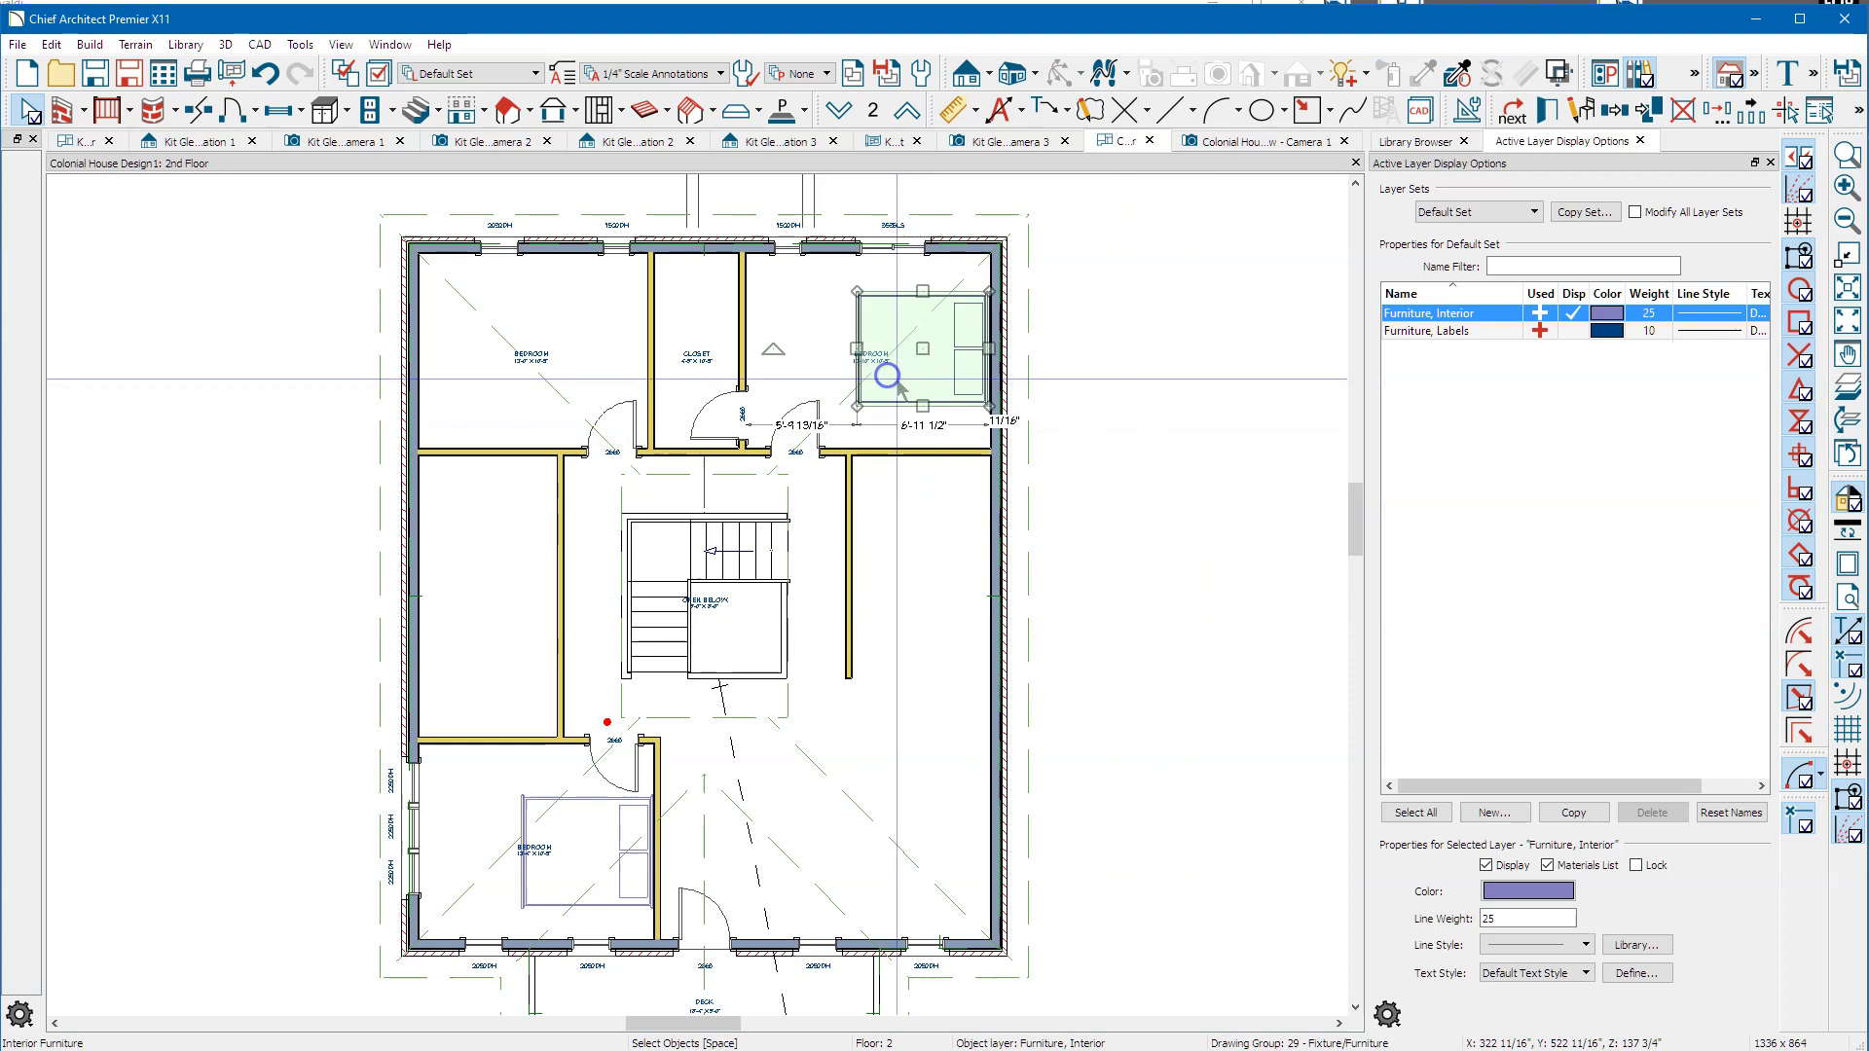
click(1573, 314)
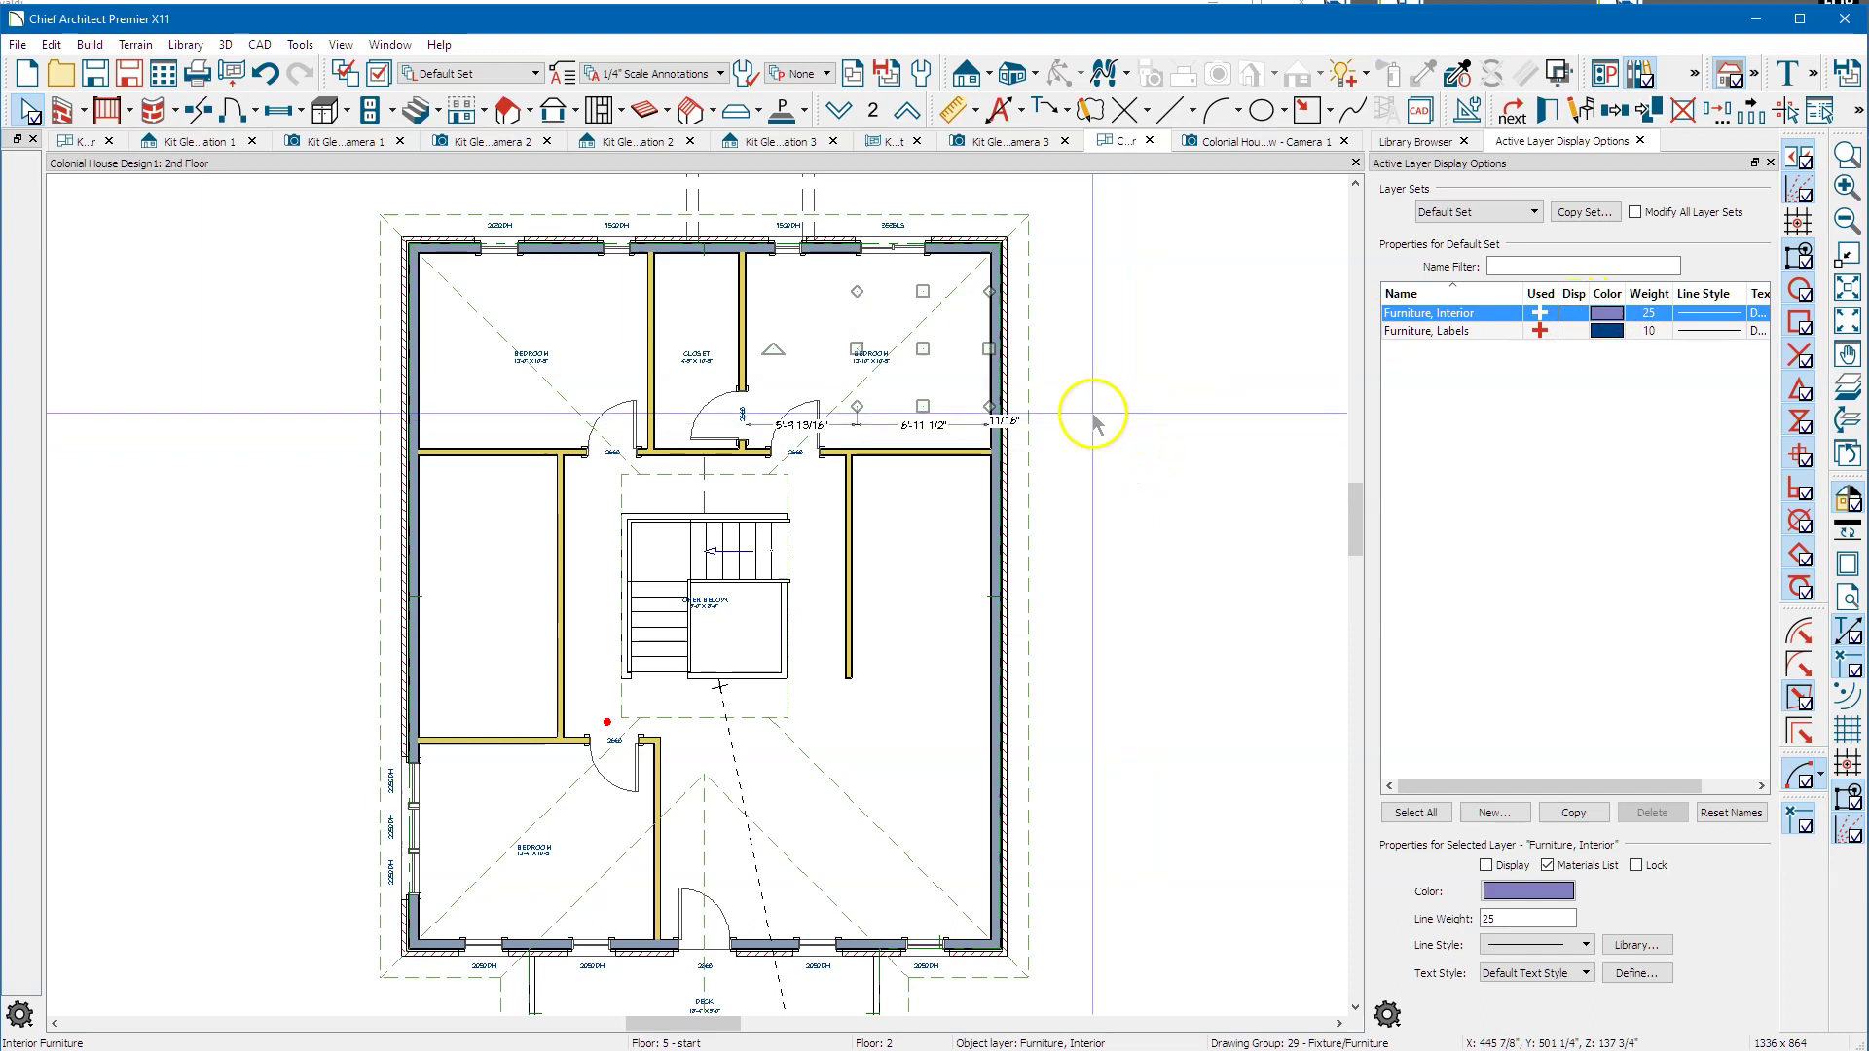
Delete the long invisible attic wall between the utility room and the porch gable wall on the third floor.
scroll(1130, 433, down, 1)
middle_drag(1135, 445, 1114, 405)
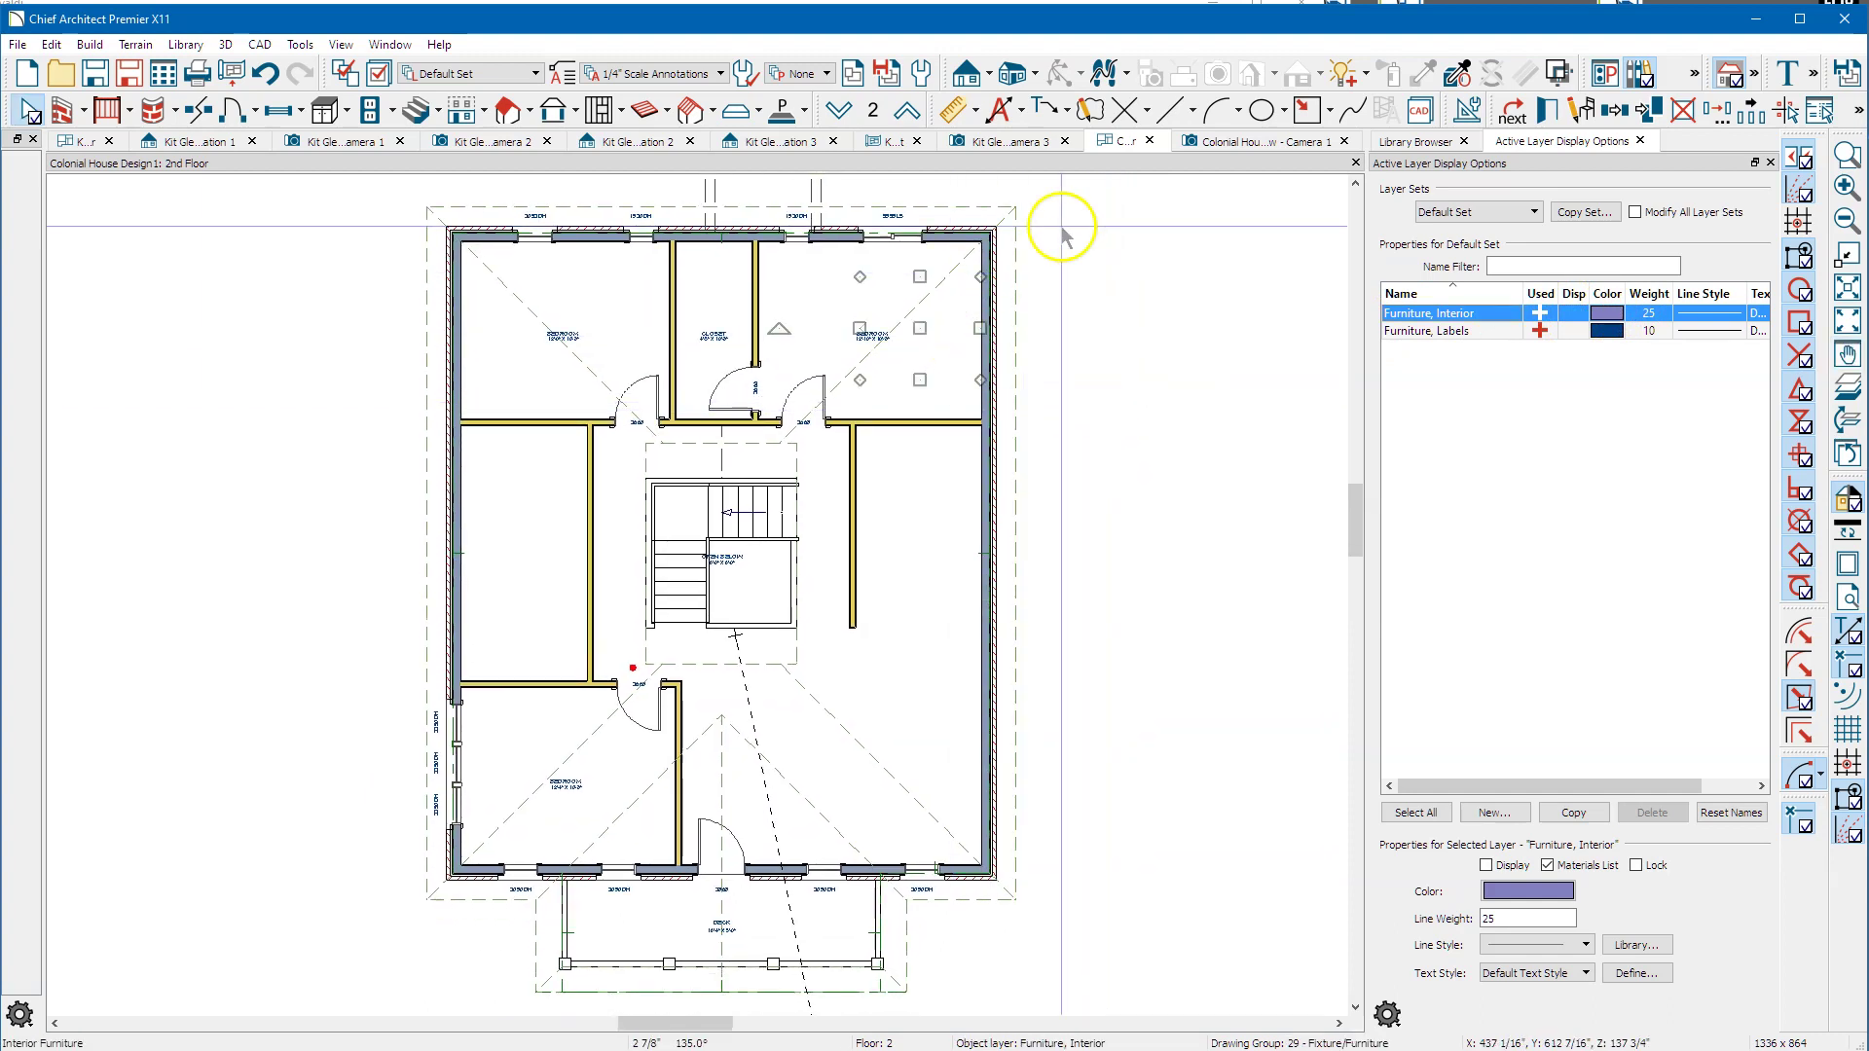
click(907, 110)
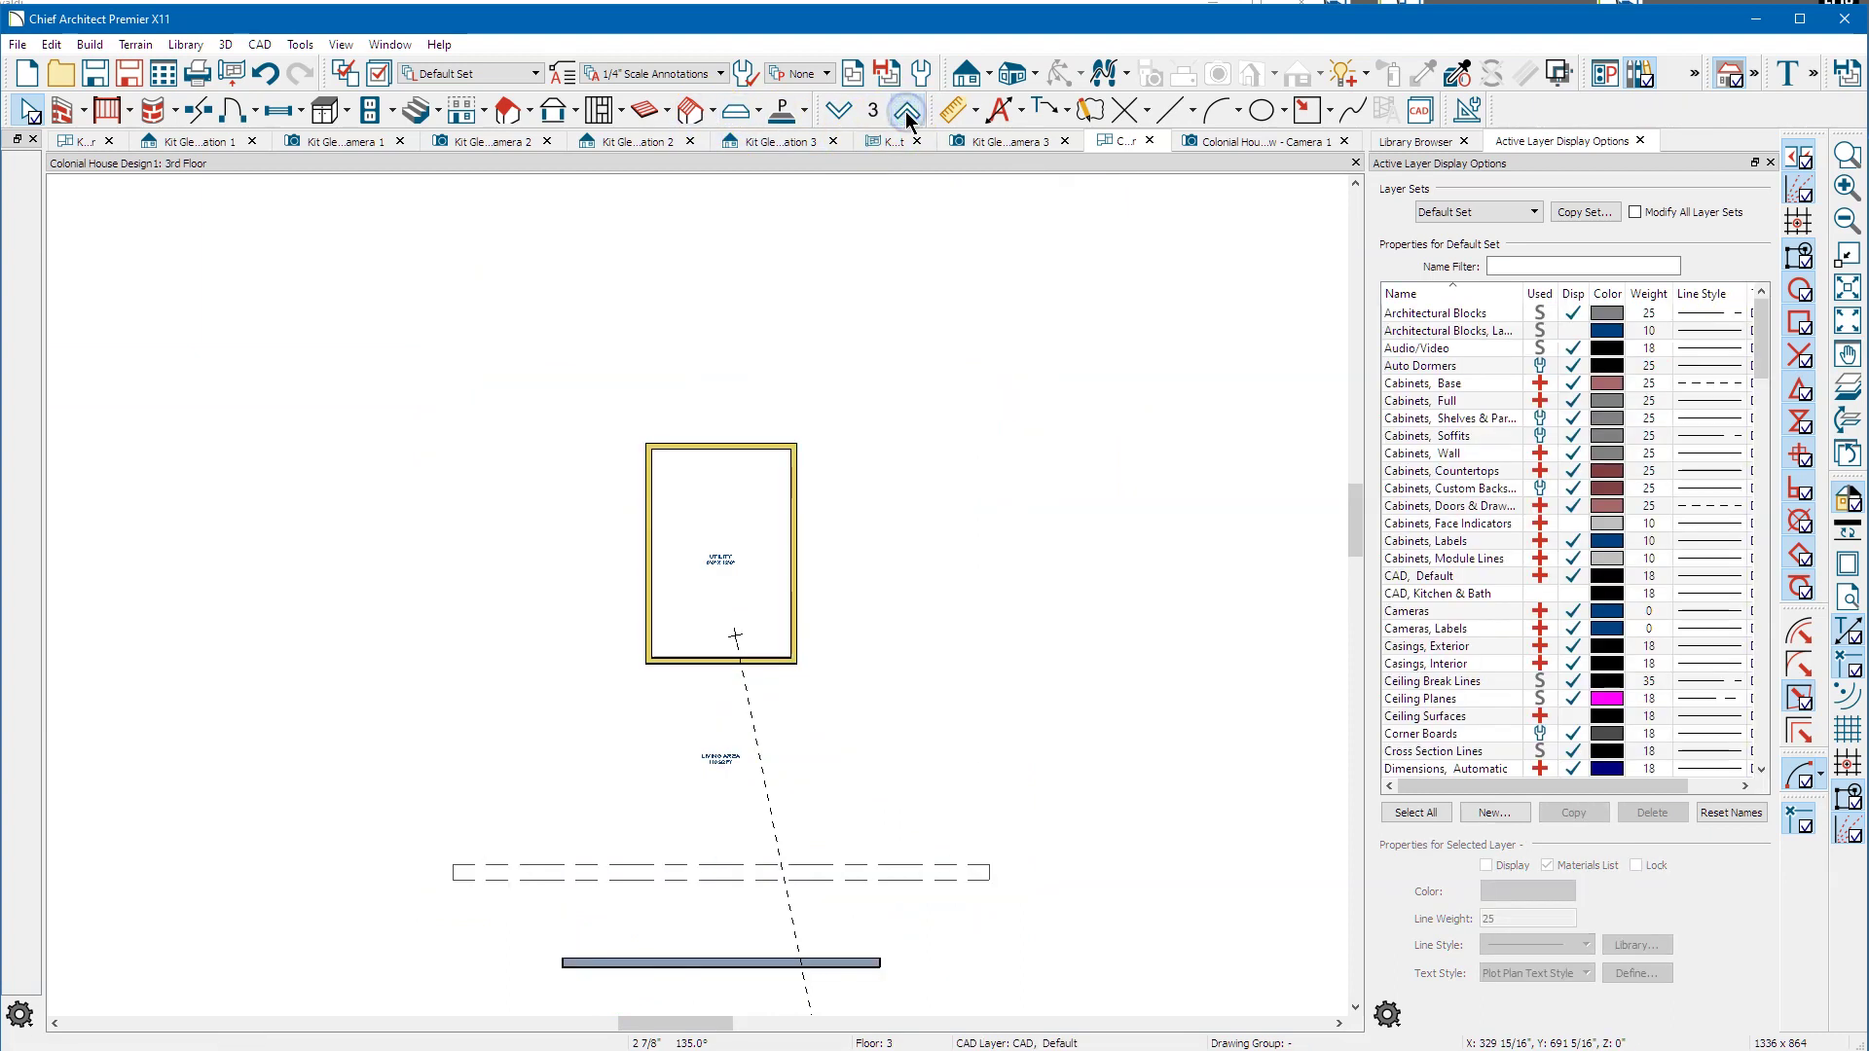
scroll(783, 648, up, 1)
middle_drag(744, 548, 767, 421)
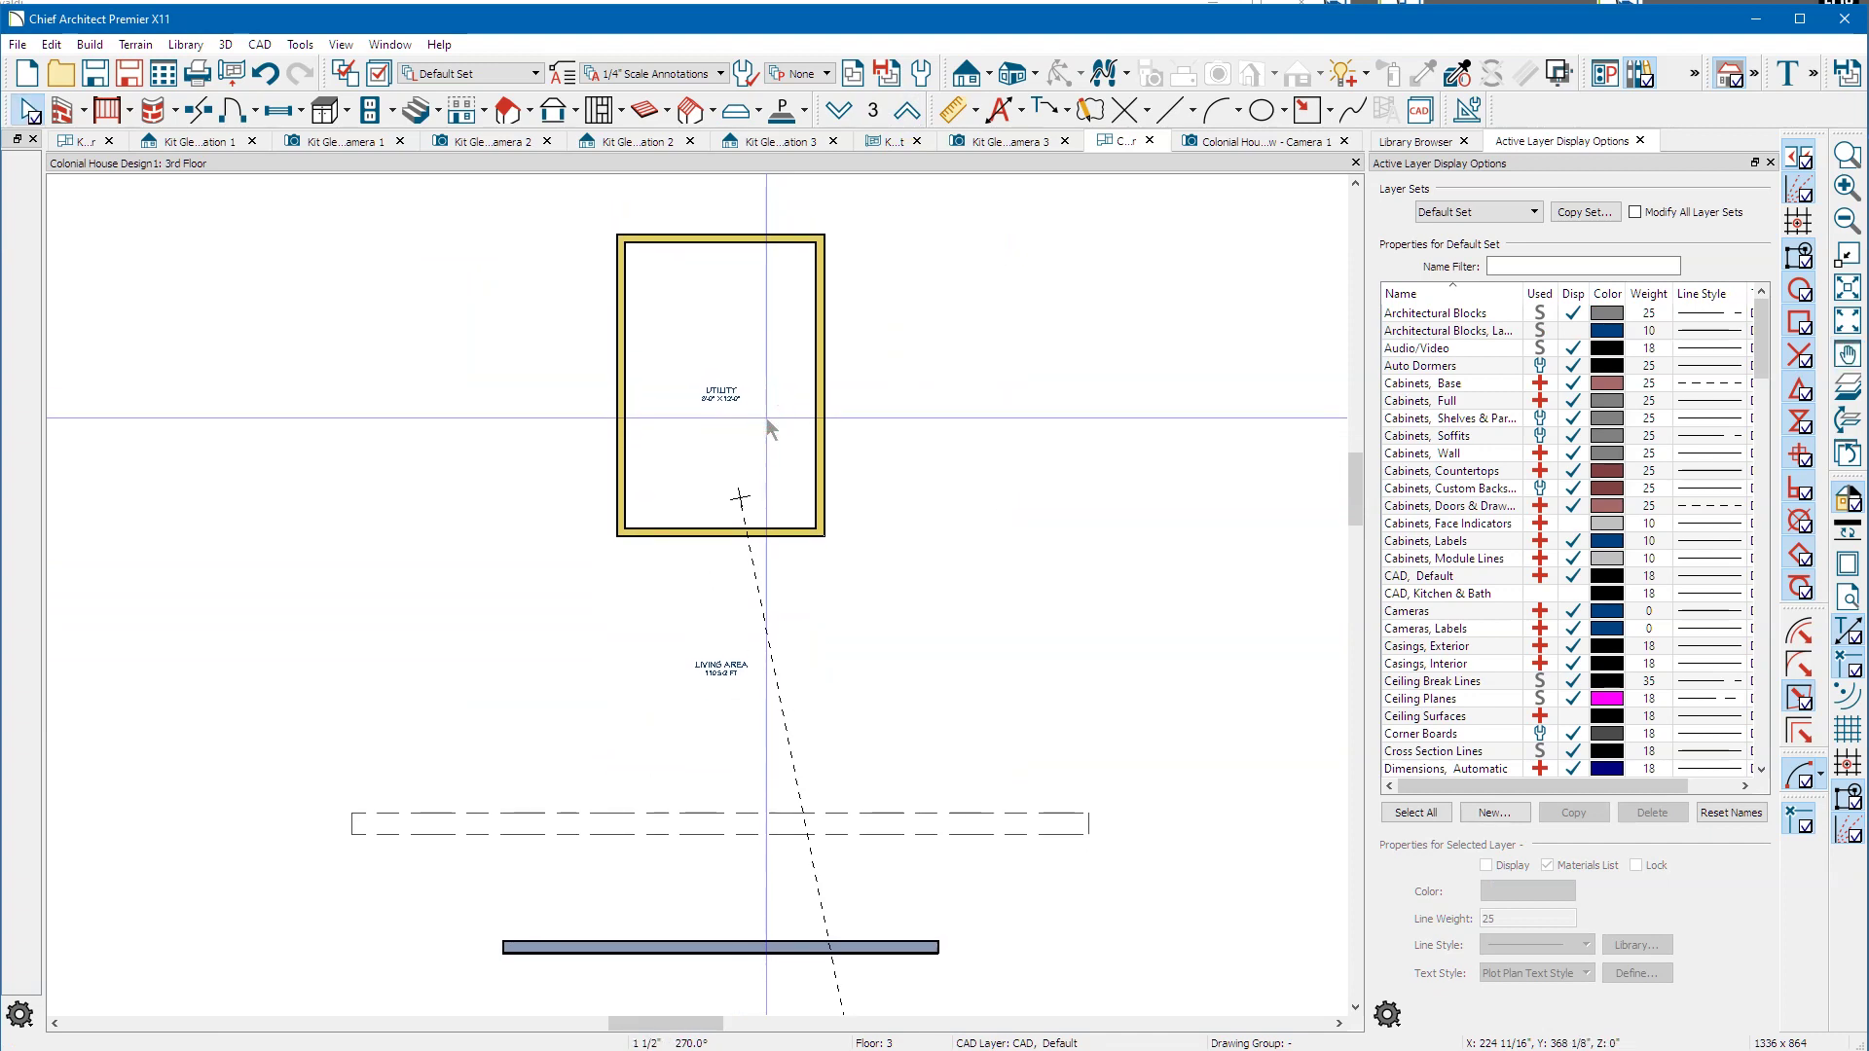
click(1008, 828)
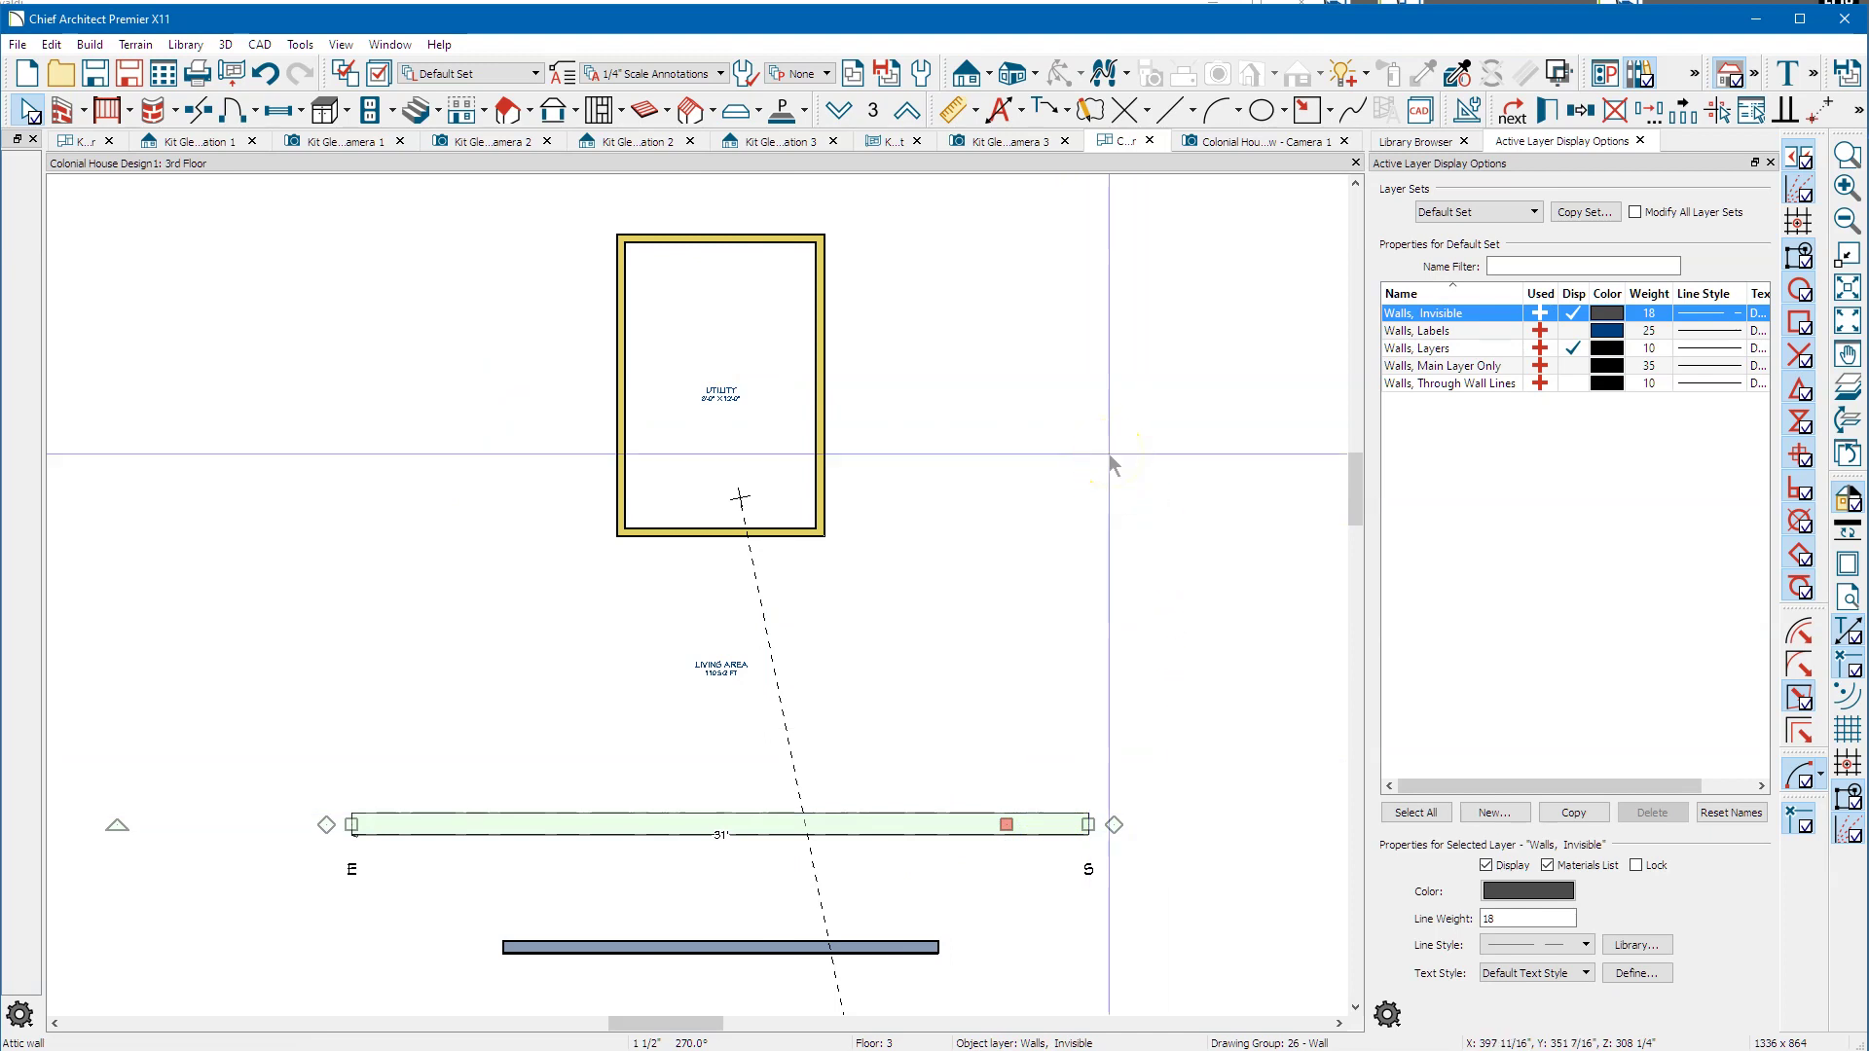
key(Escape)
scroll(789, 418, down, 1)
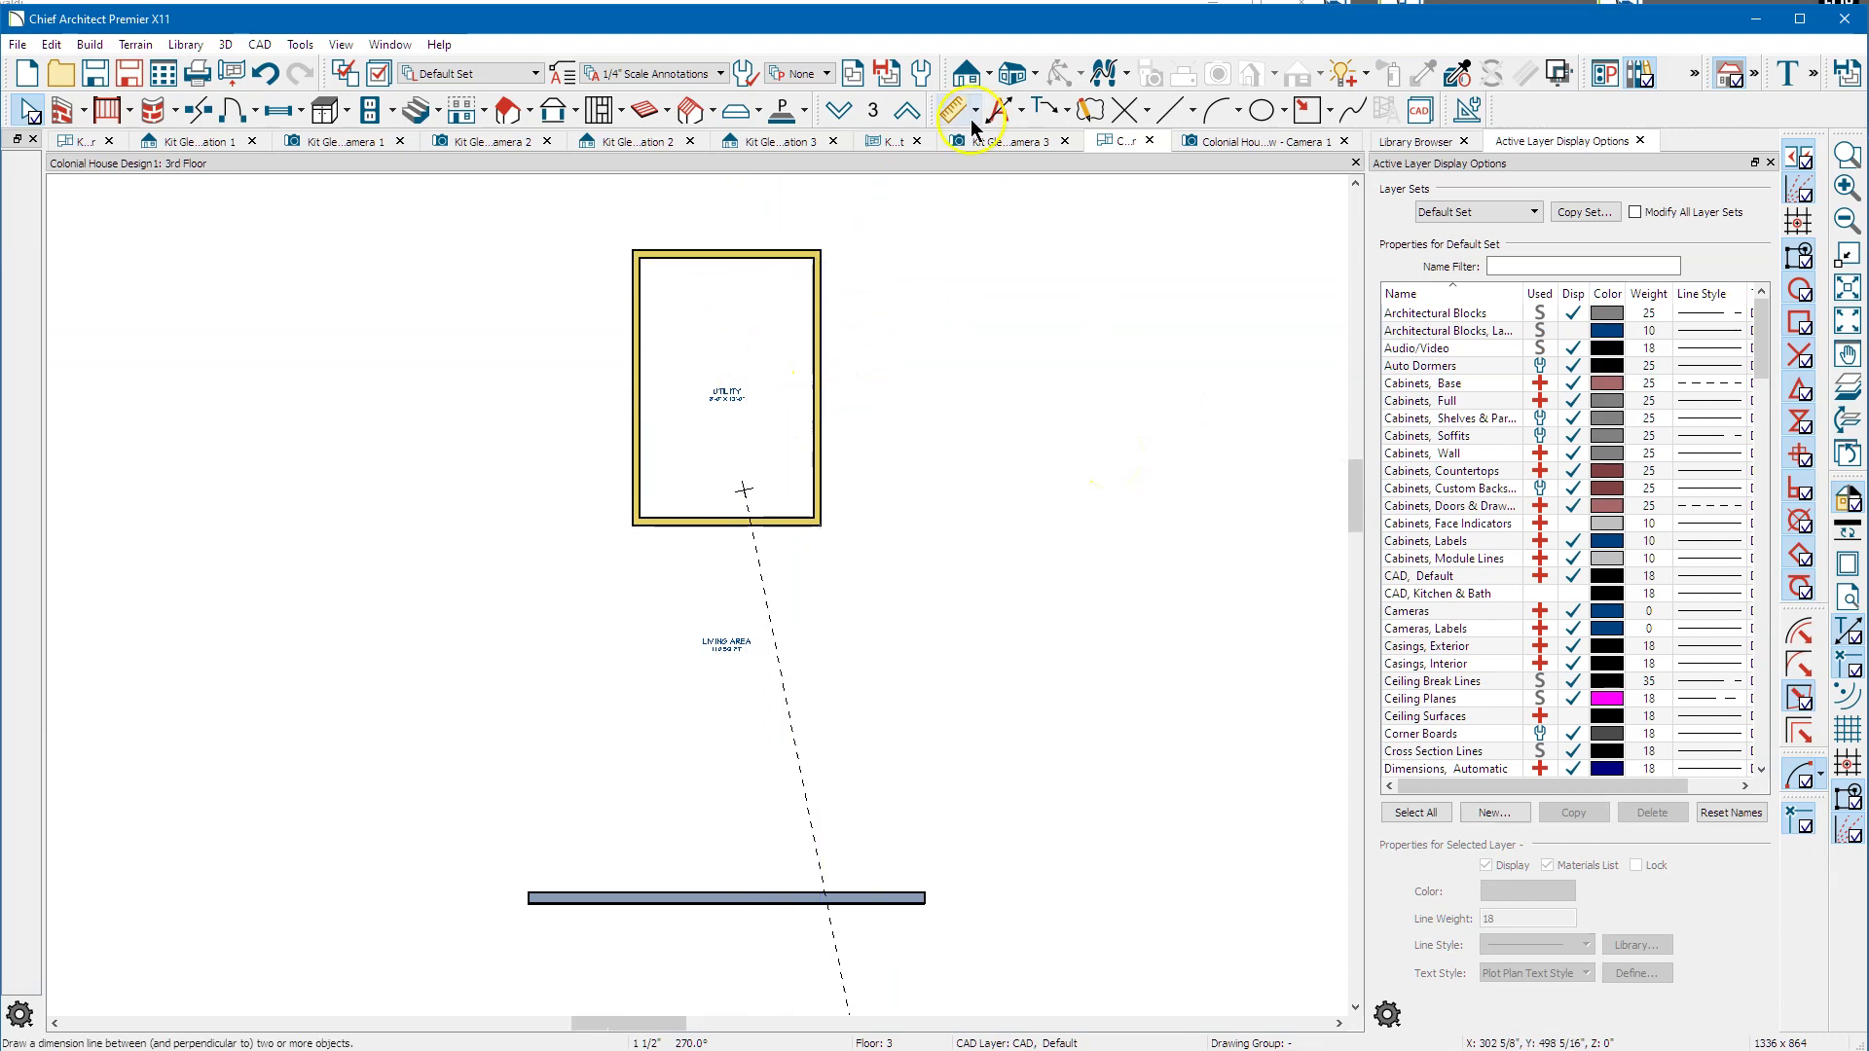
Delete the two stray invisible walls that meet at a corner on the attic level.
click(908, 111)
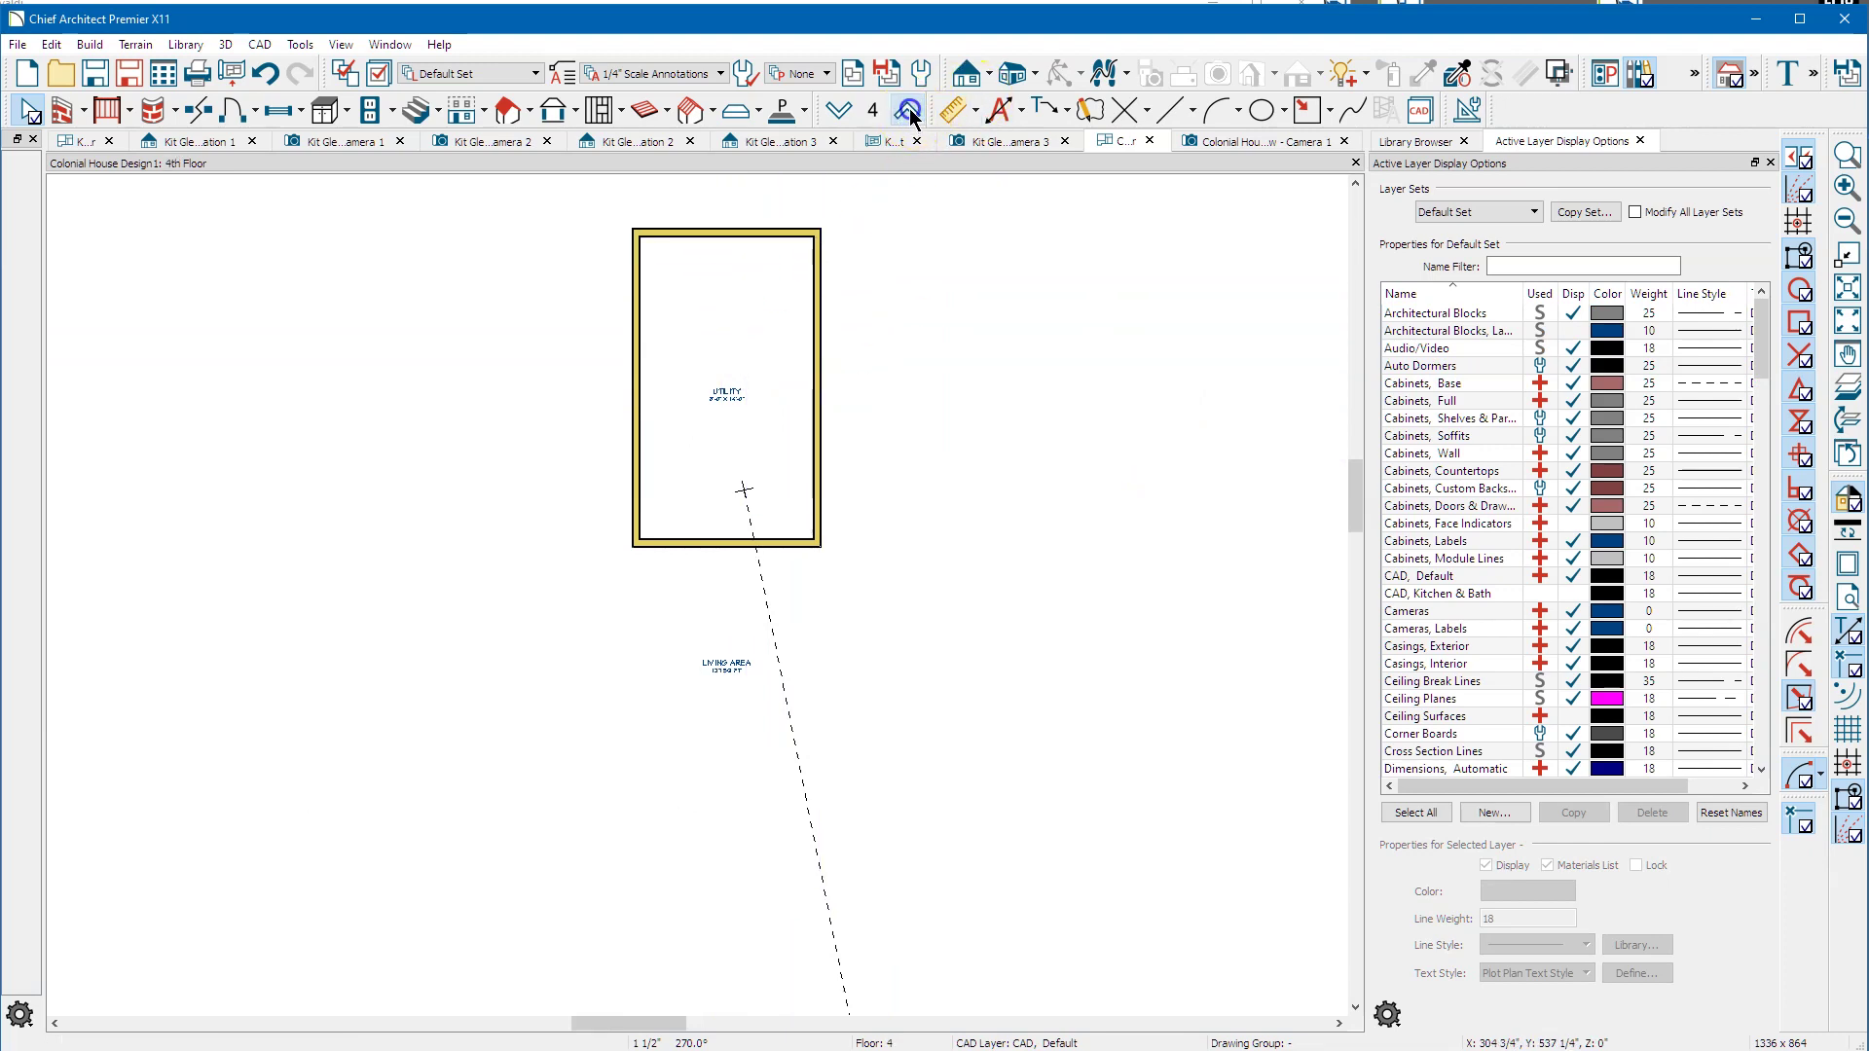
click(908, 111)
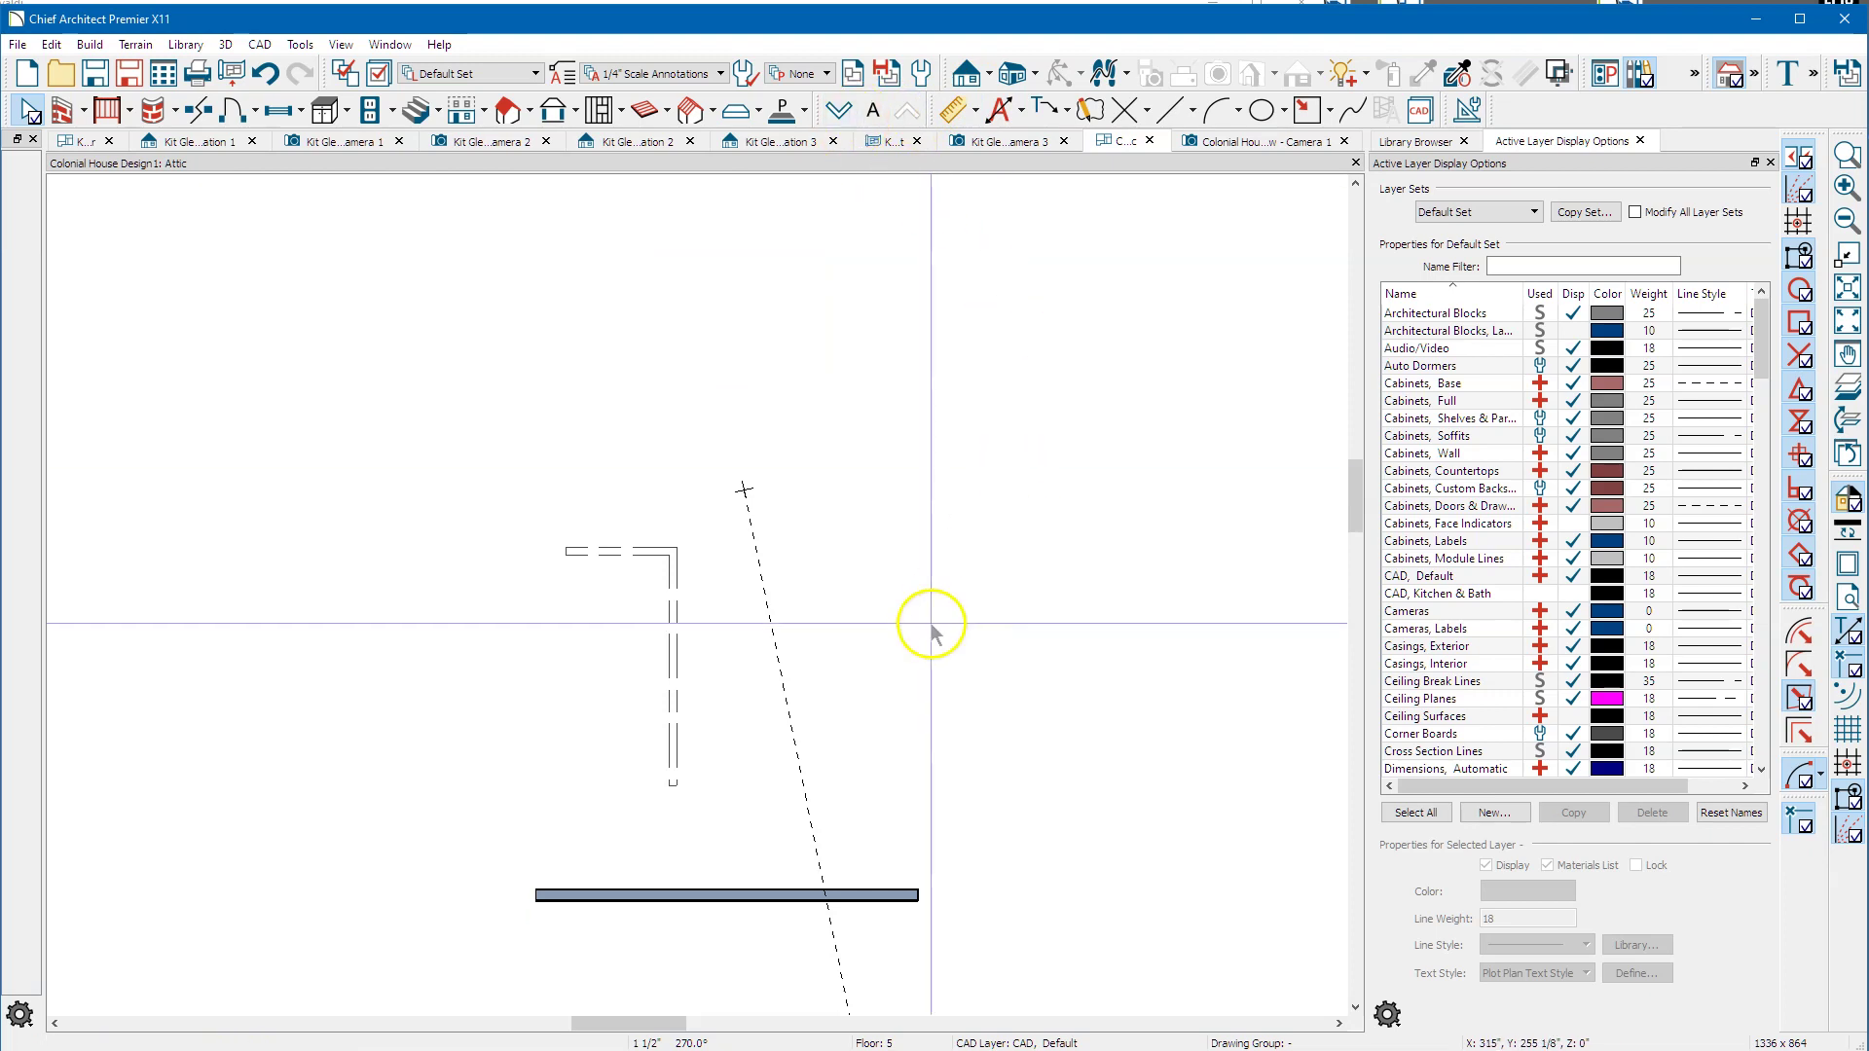
drag(533, 496, 705, 855)
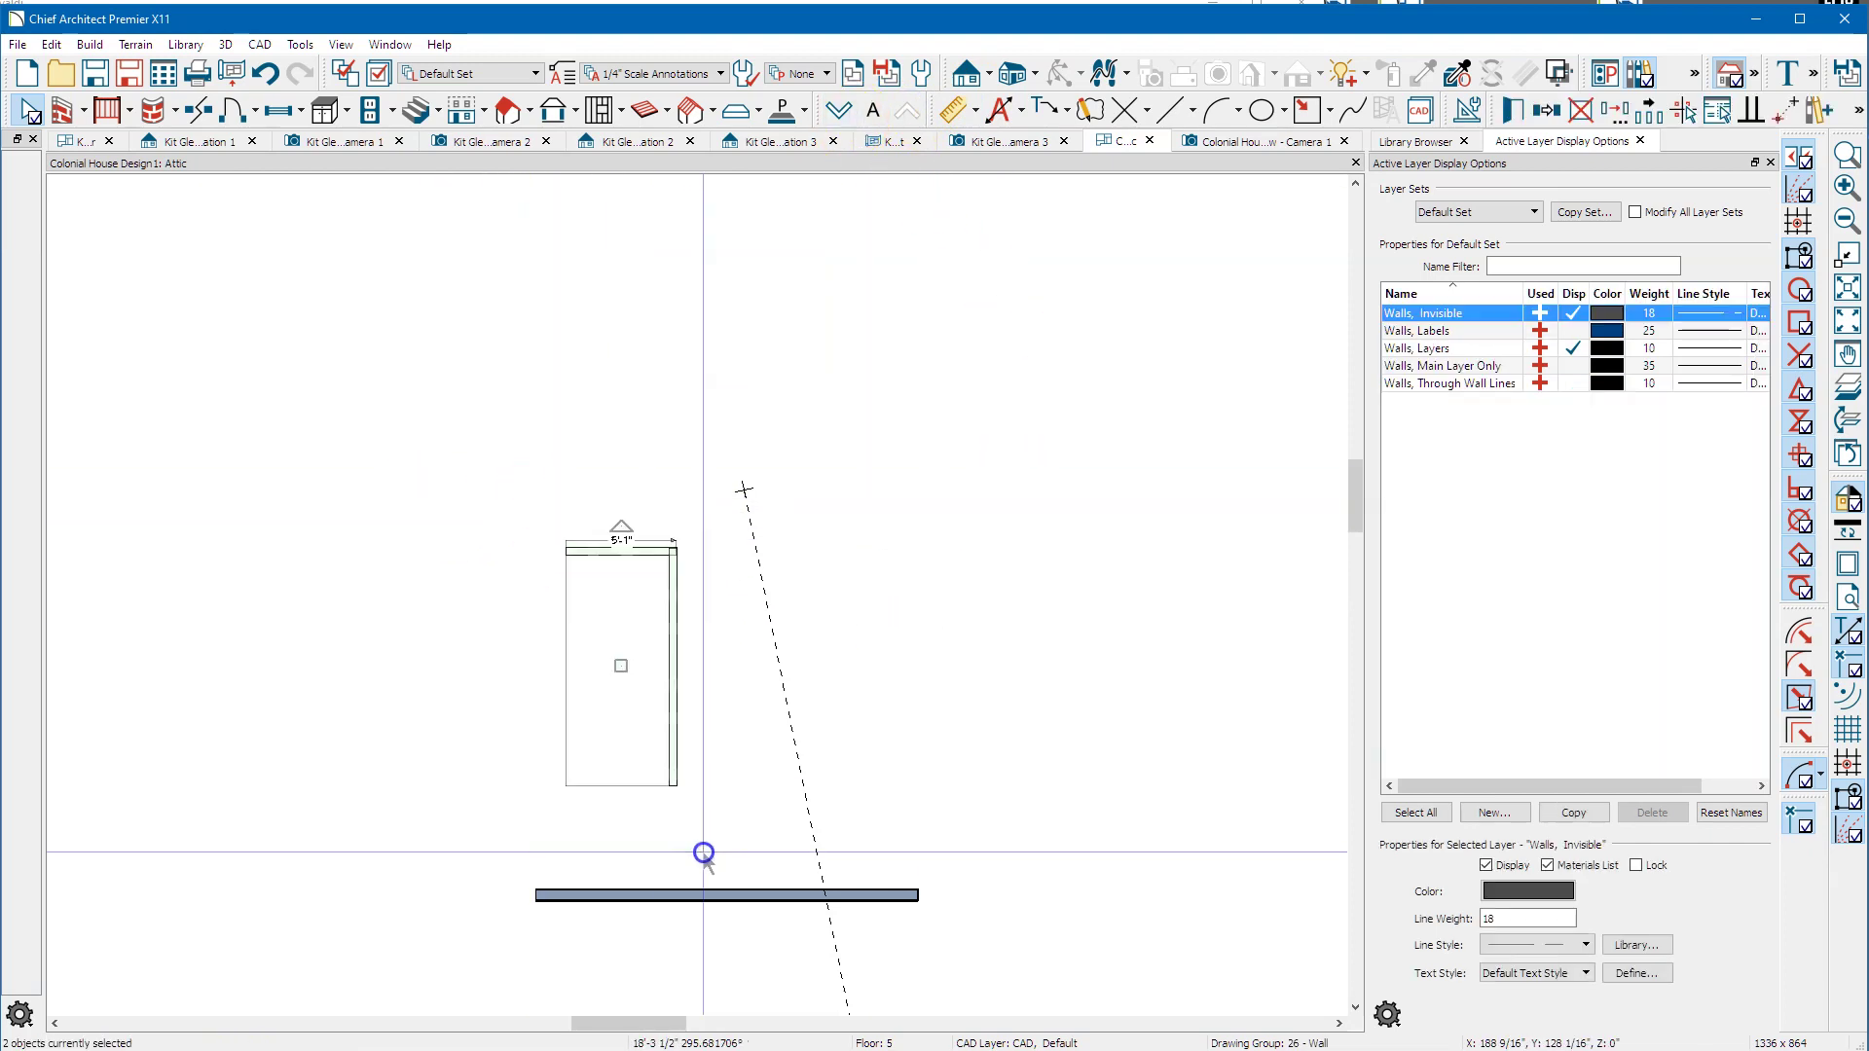
key(Delete)
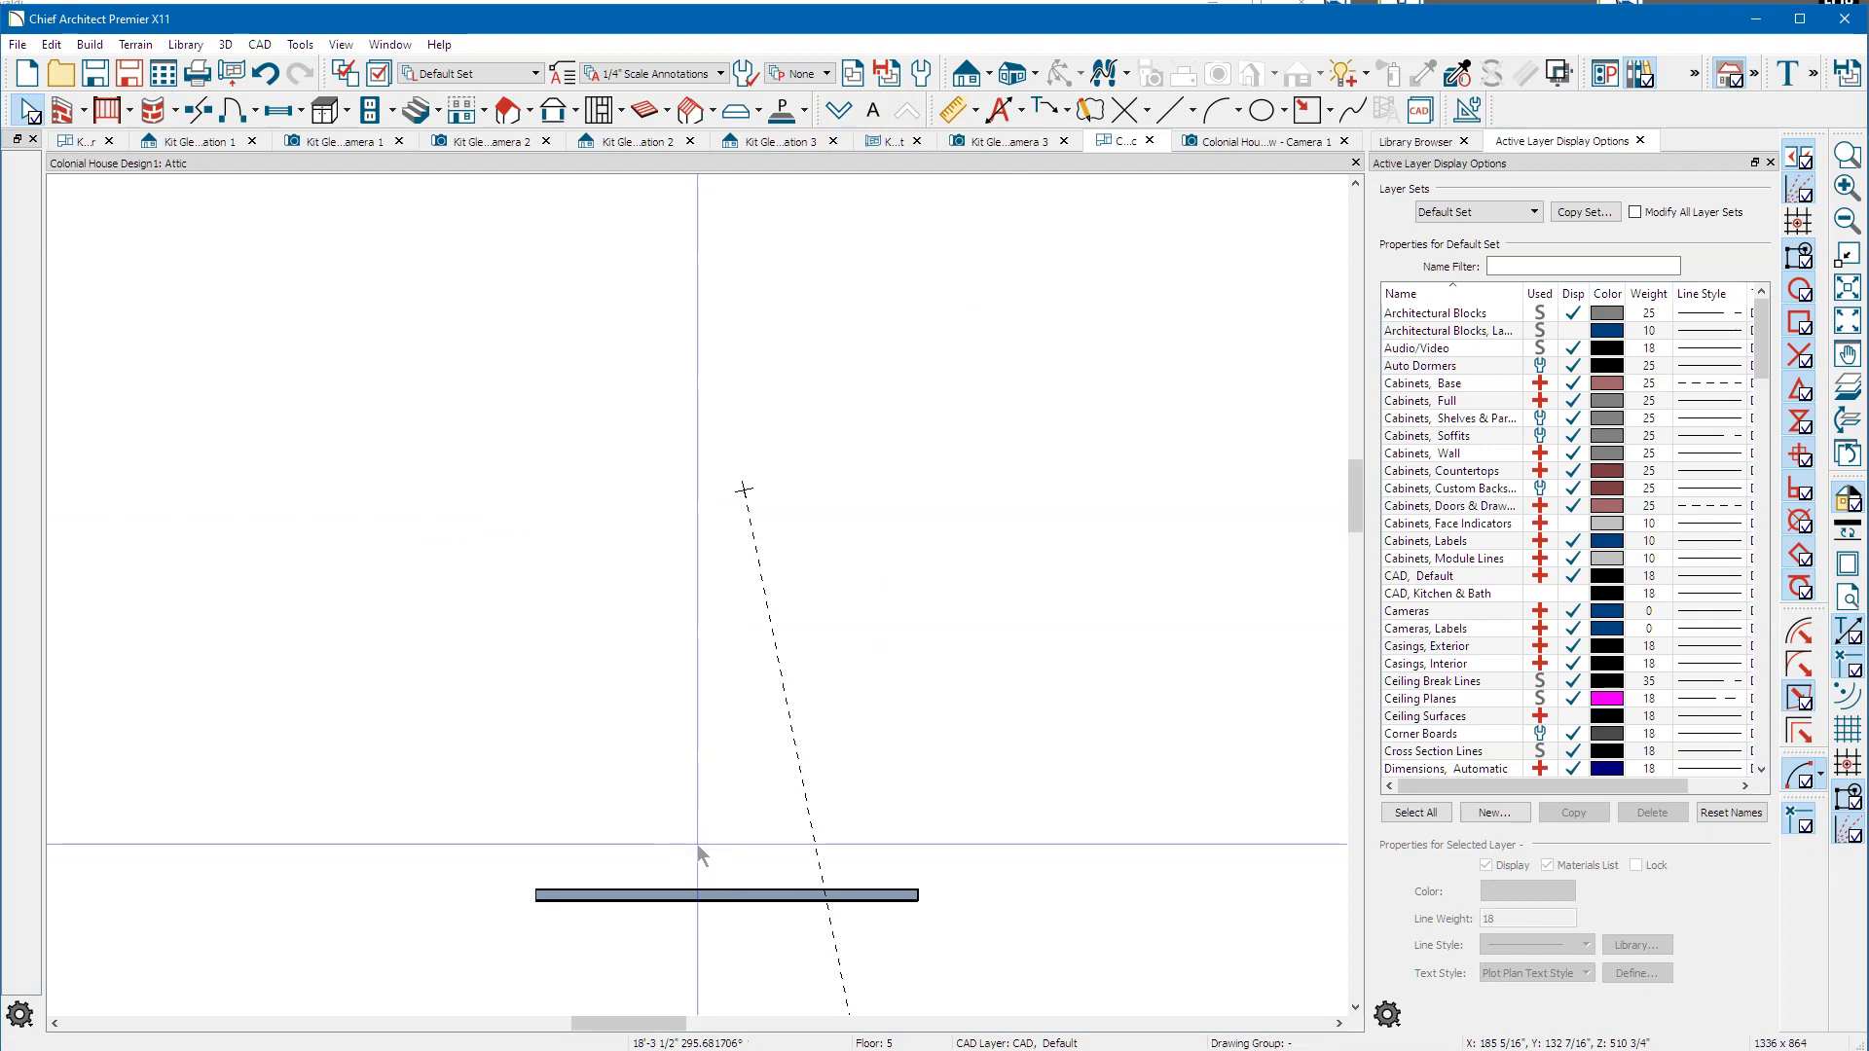
Move the fourth-floor utility room's front and rear walls inward to line up with the third-floor walls below, making the room 12' deep.
click(837, 116)
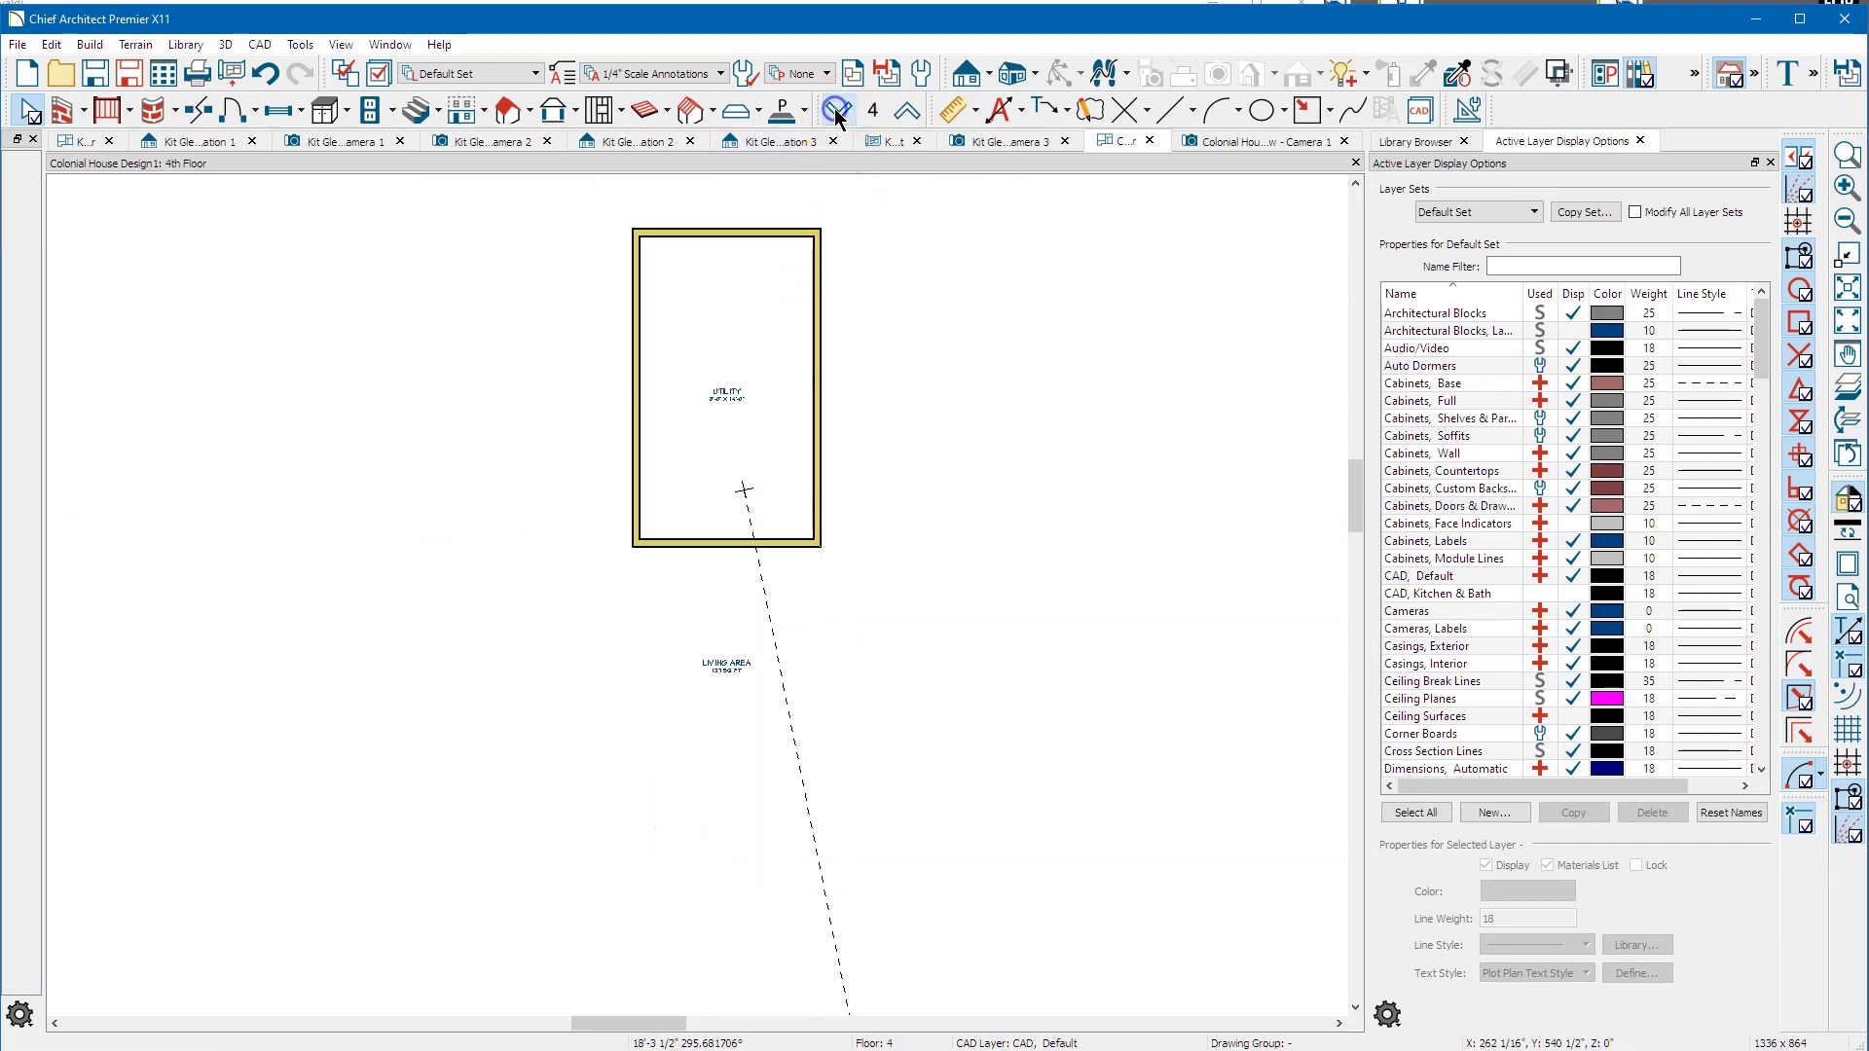
middle_drag(905, 352, 883, 524)
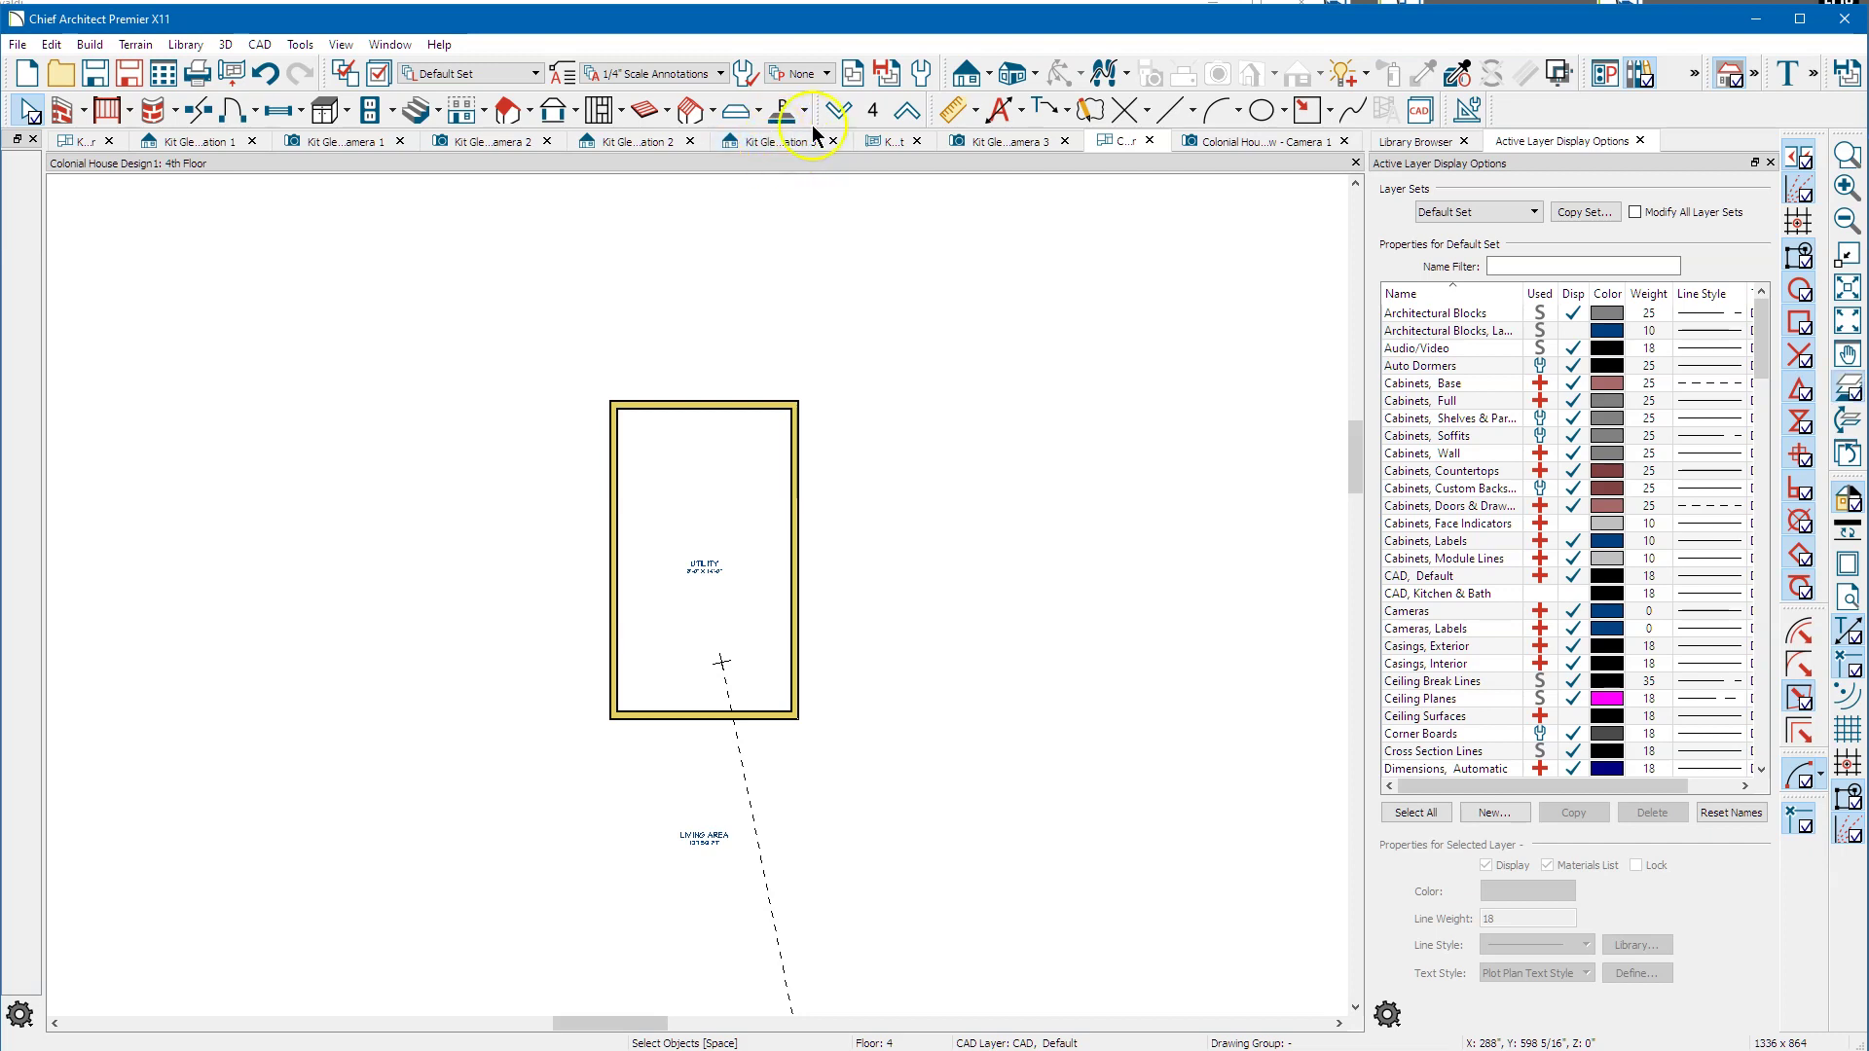
click(841, 112)
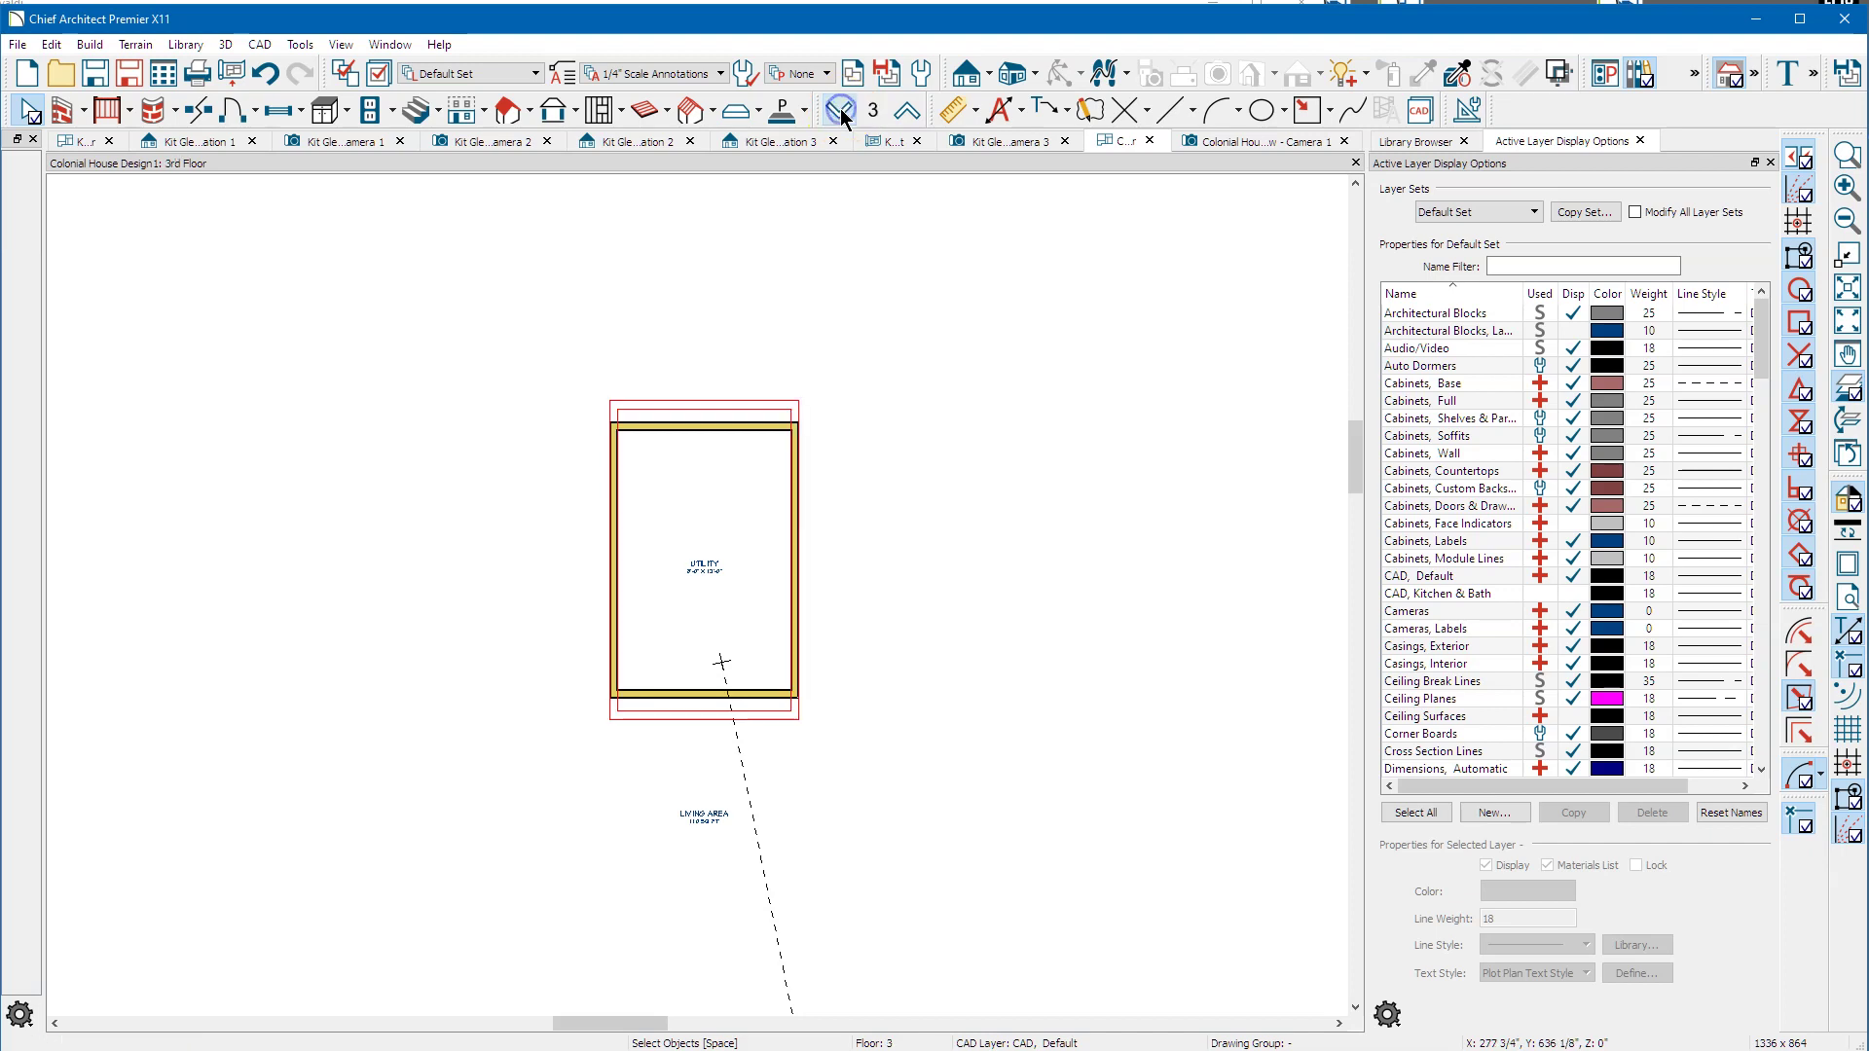
click(840, 112)
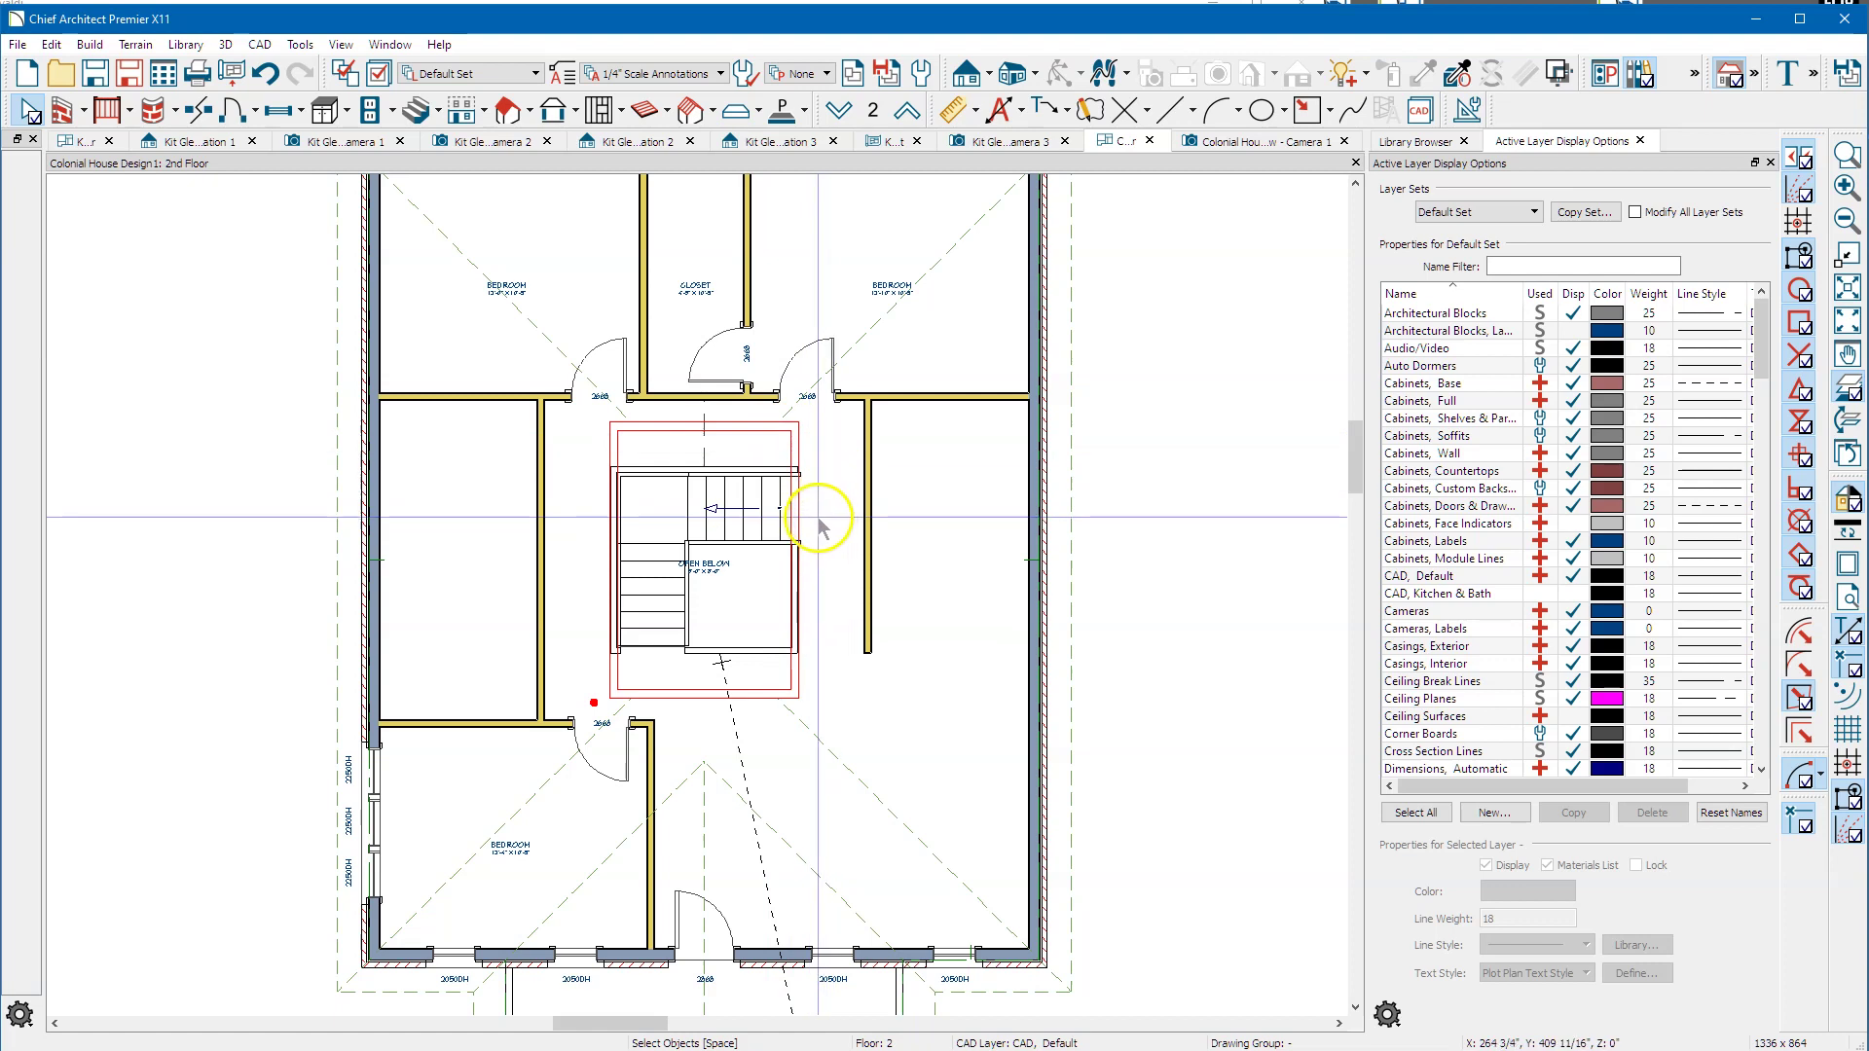
click(906, 111)
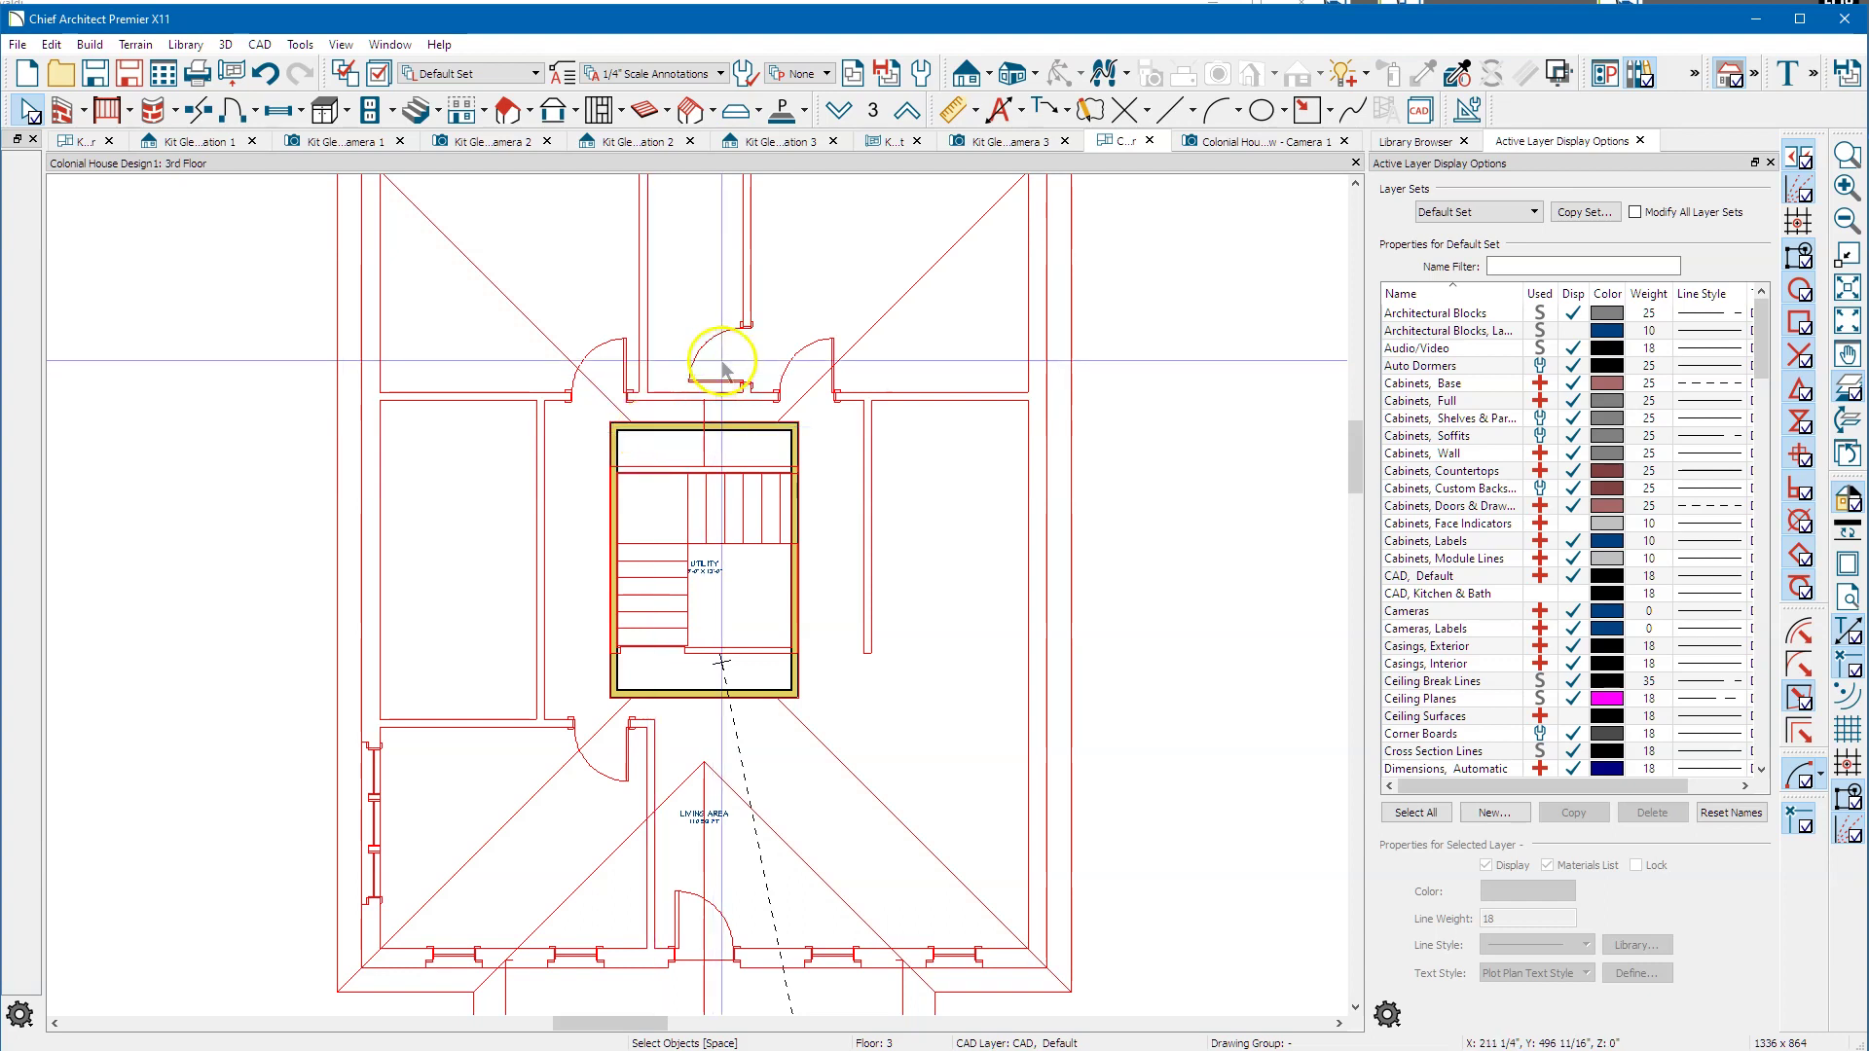
click(909, 113)
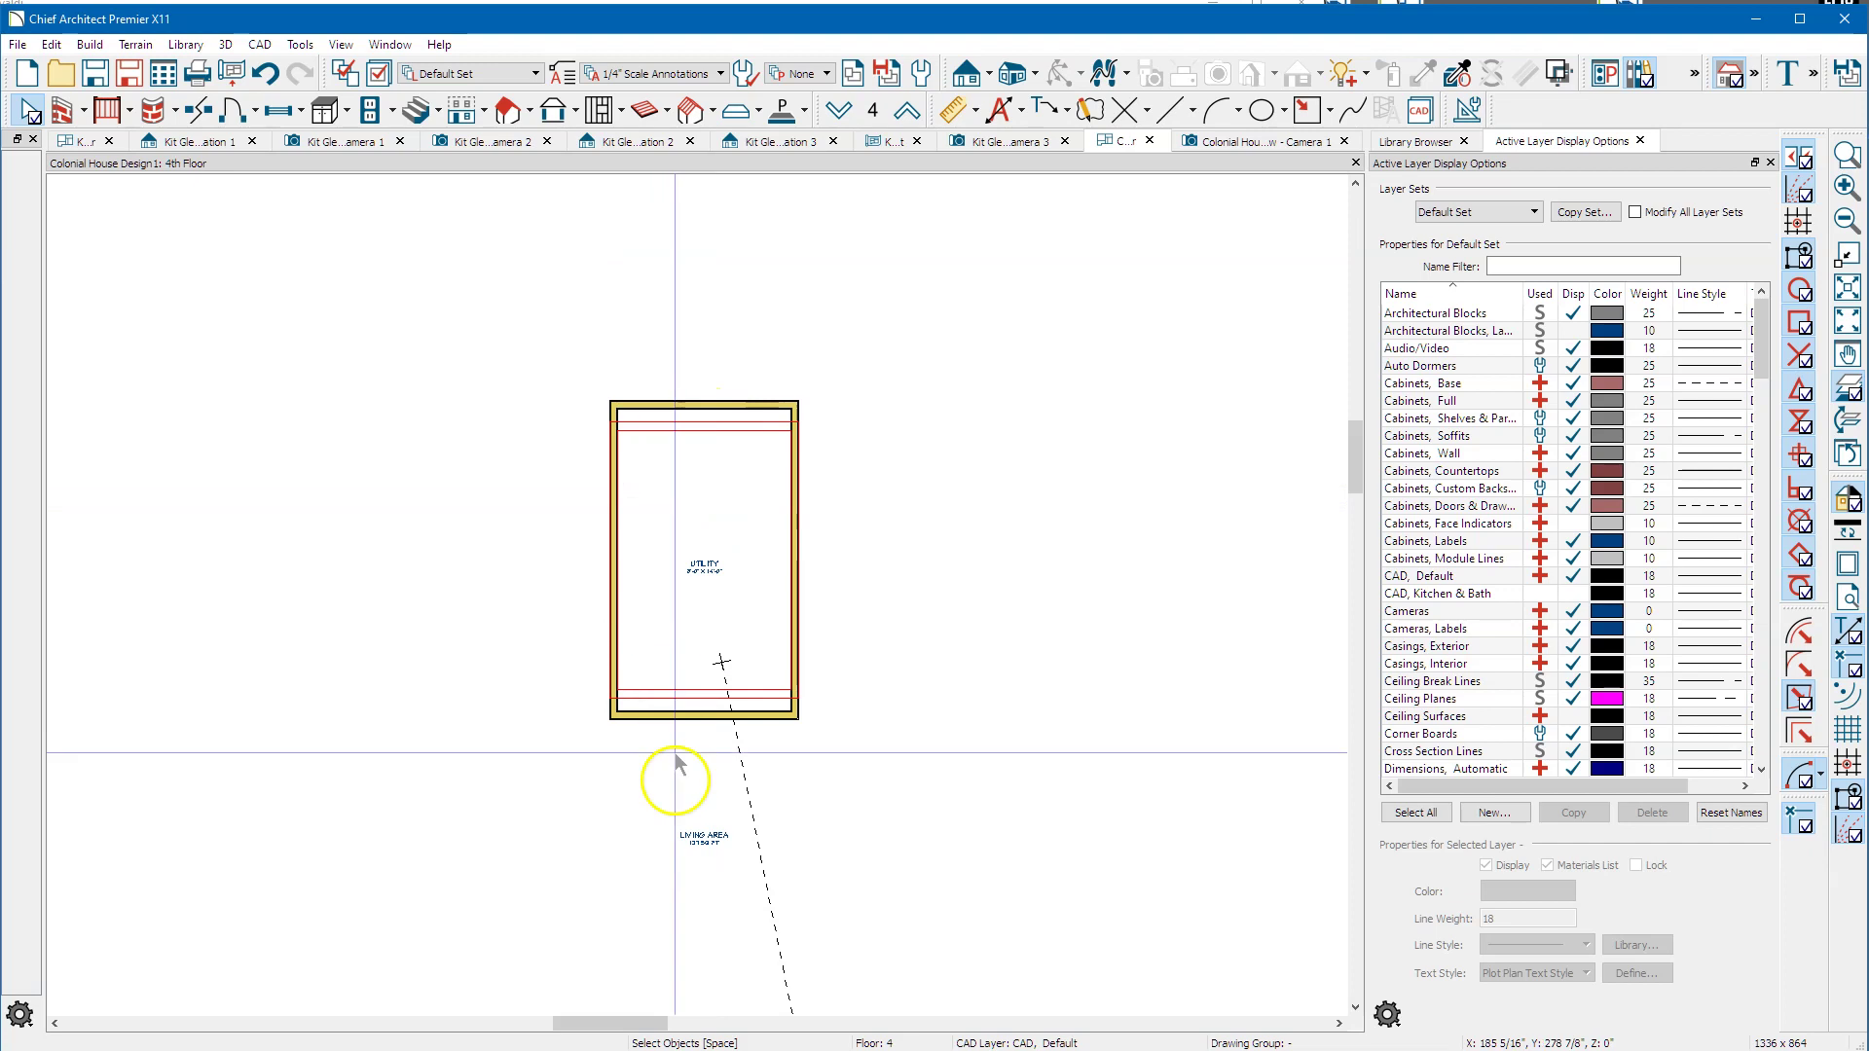
scroll(681, 760, up, 1)
click(690, 691)
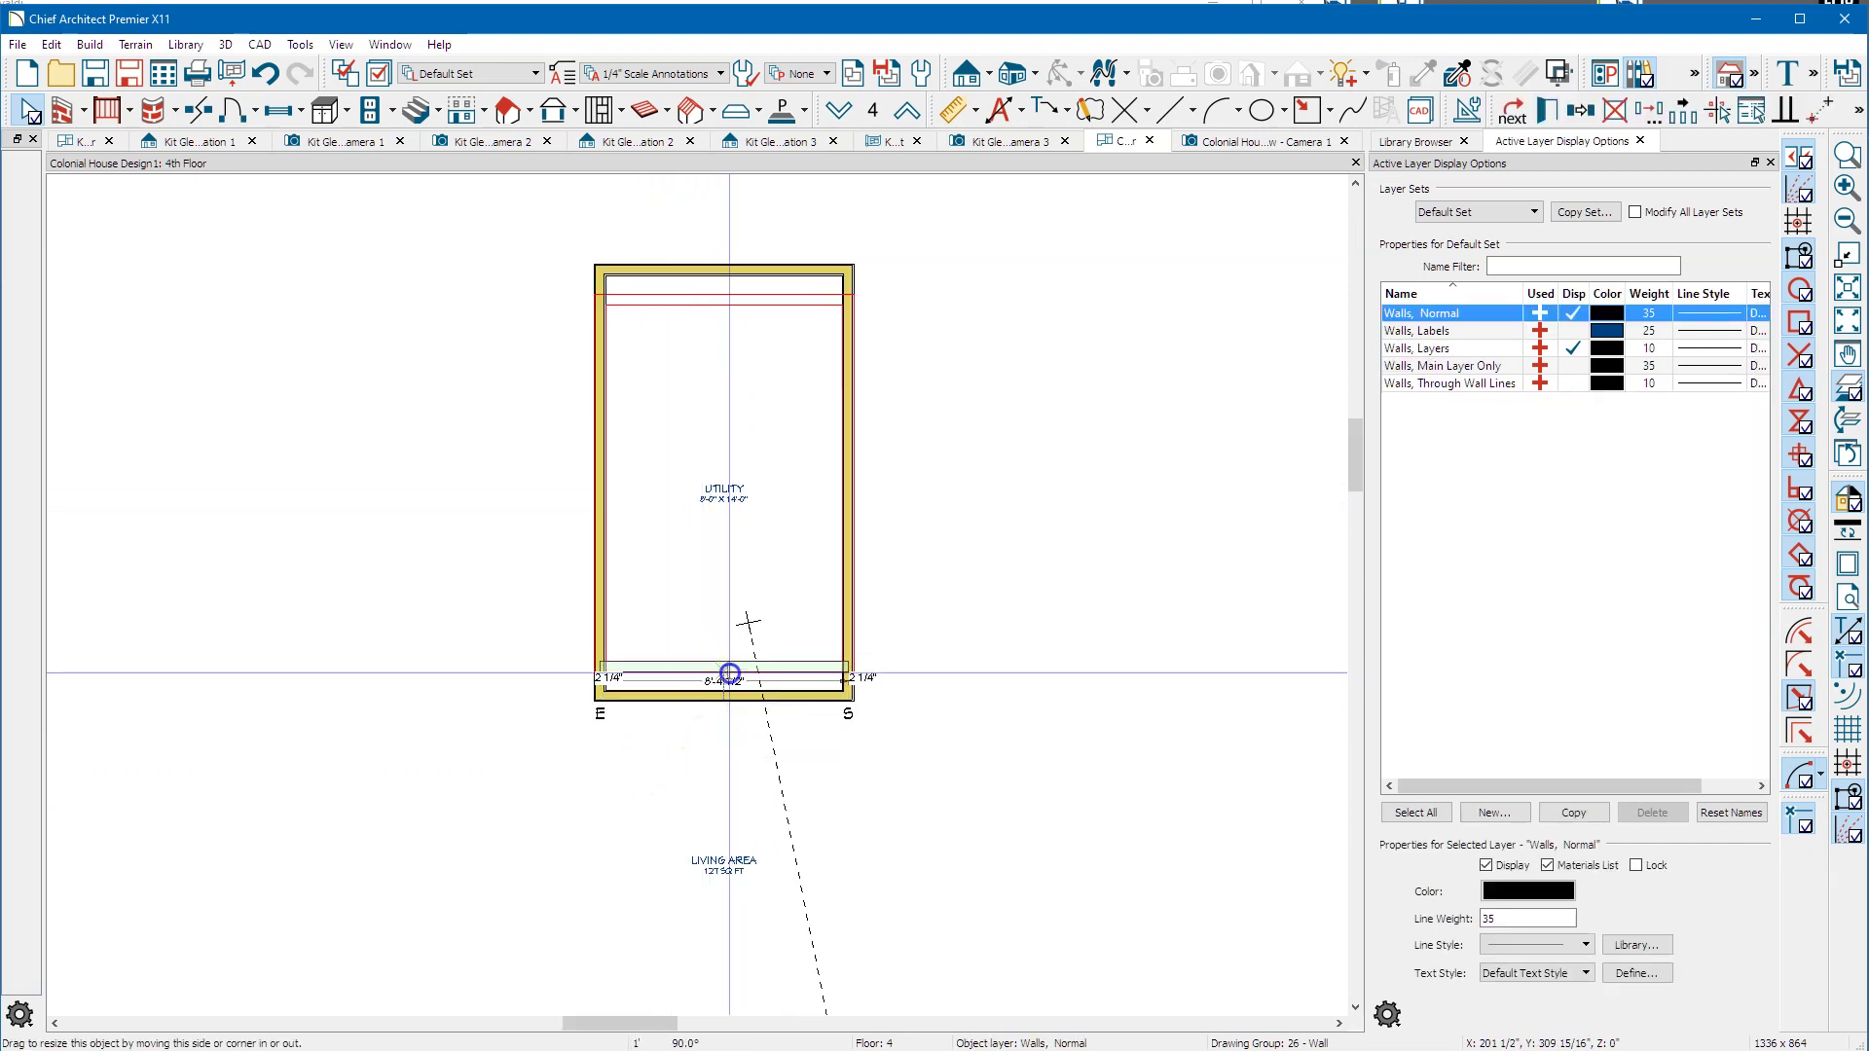
drag(729, 672, 732, 666)
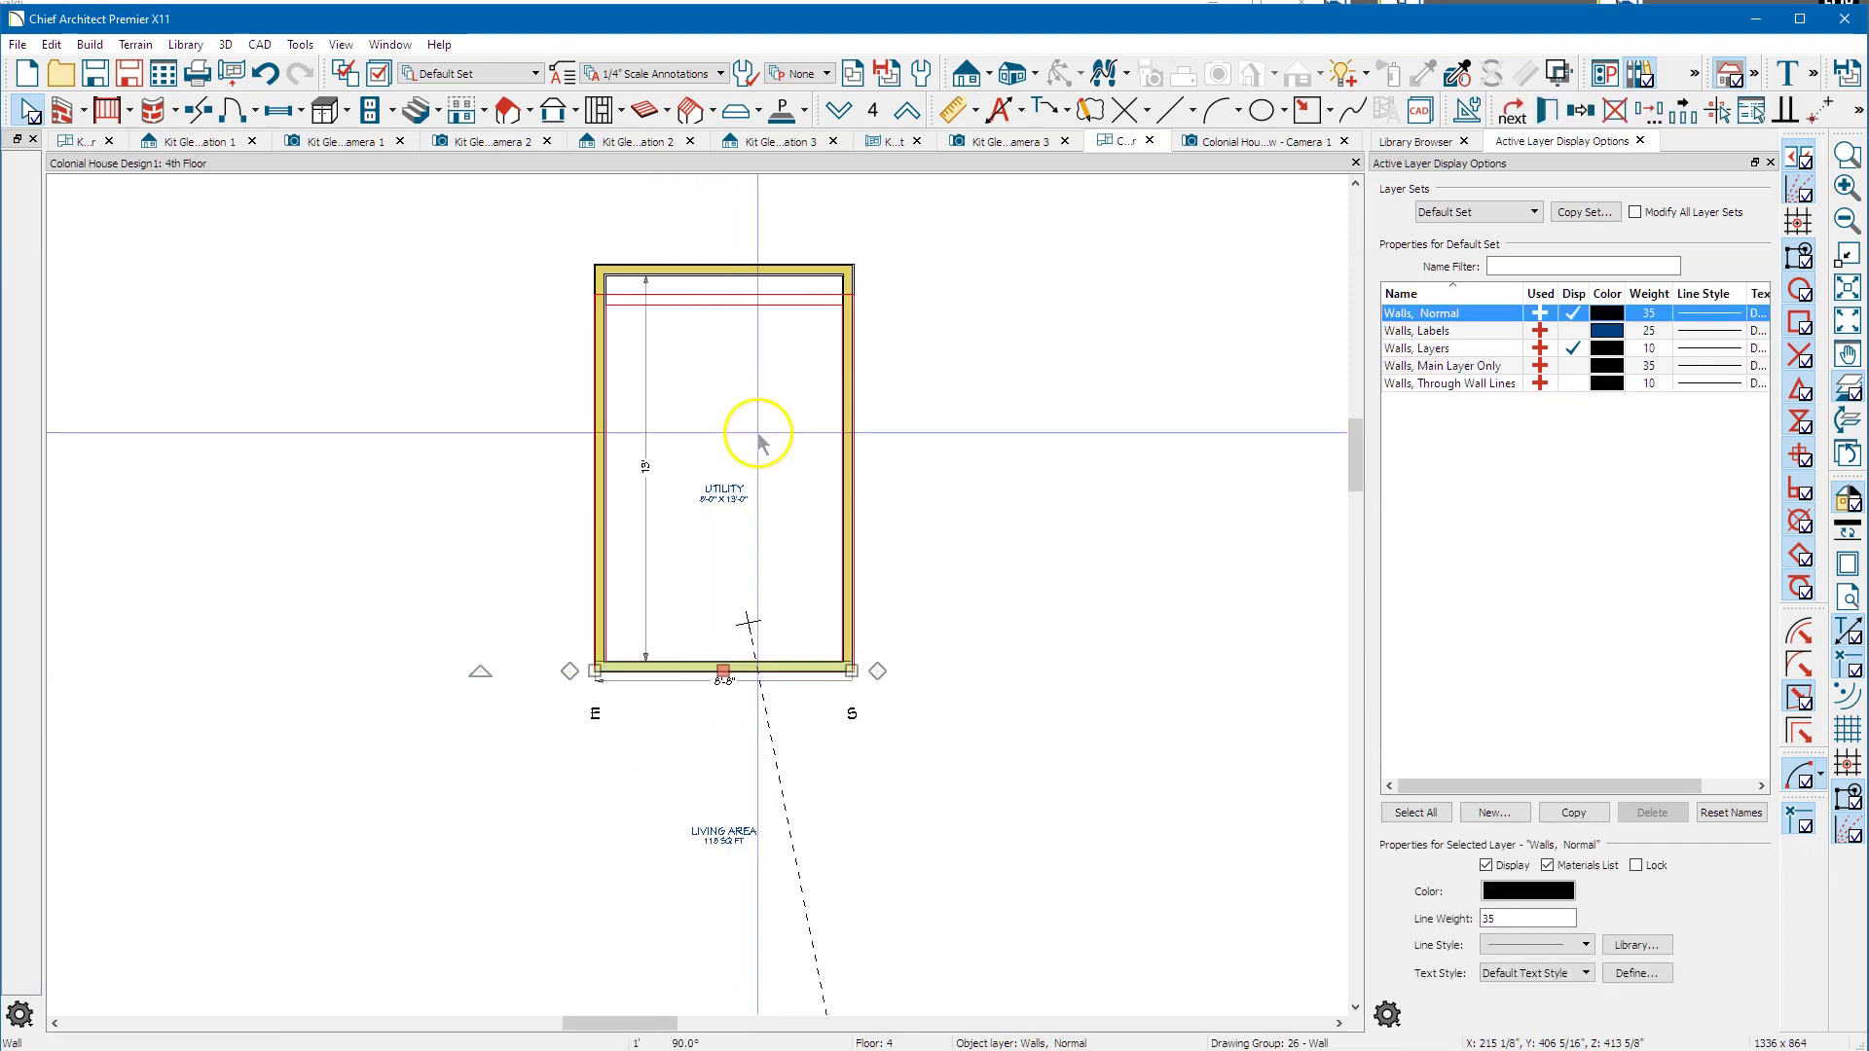
click(776, 273)
drag(776, 272, 776, 300)
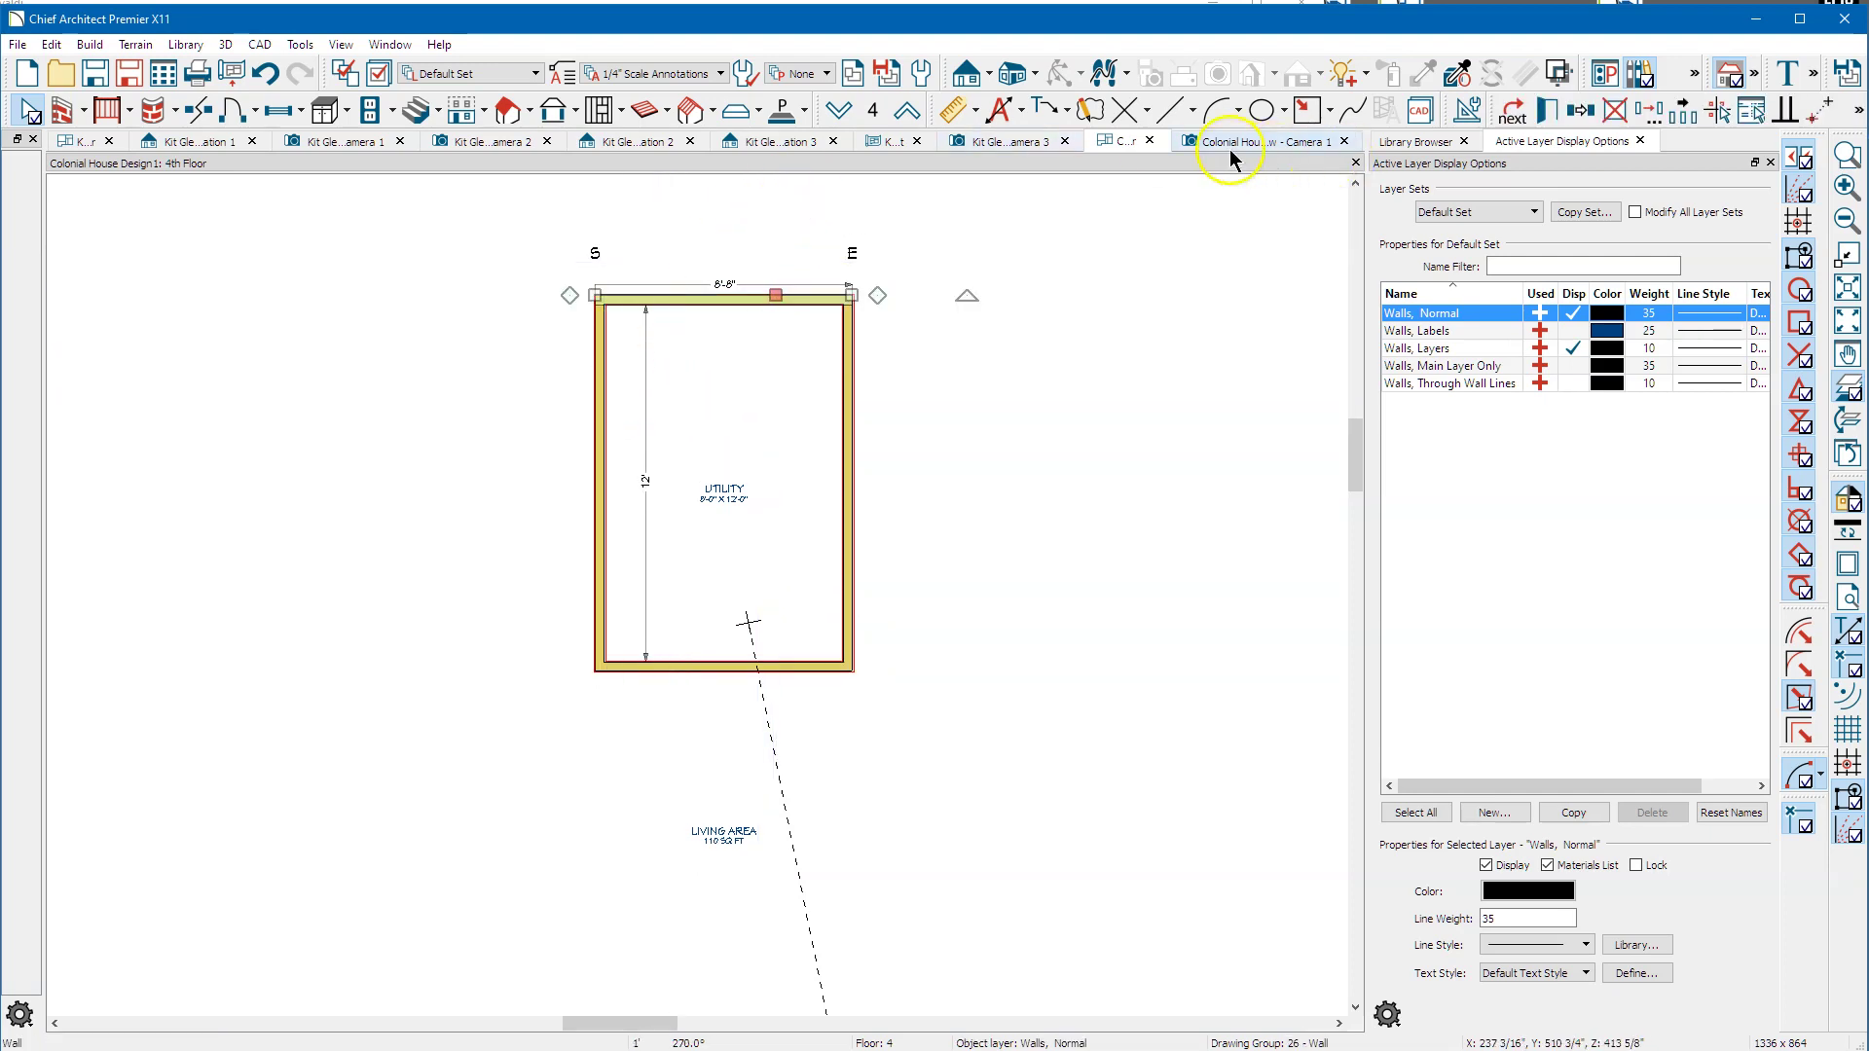
Inspect the utility room walls rising above the roof in the 3D overview, and return to the floor plan.
key(ctrl+Tab)
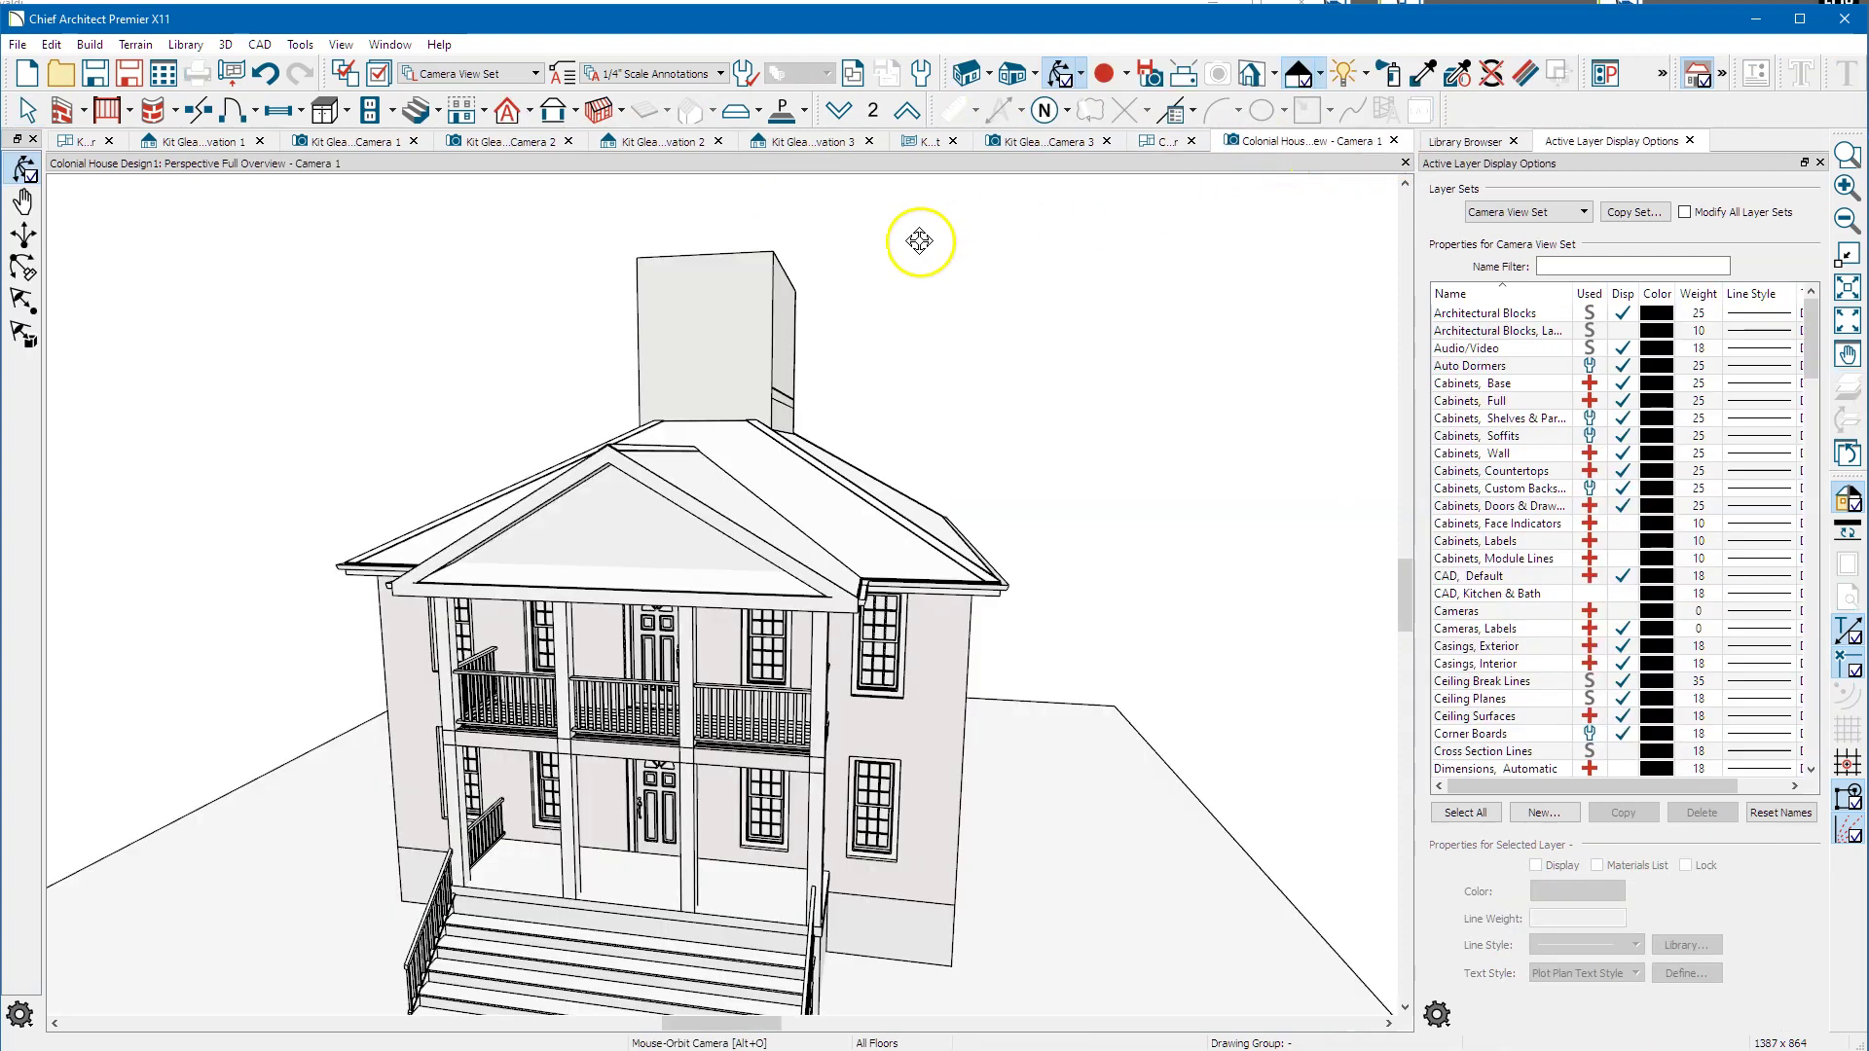
drag(763, 377, 741, 494)
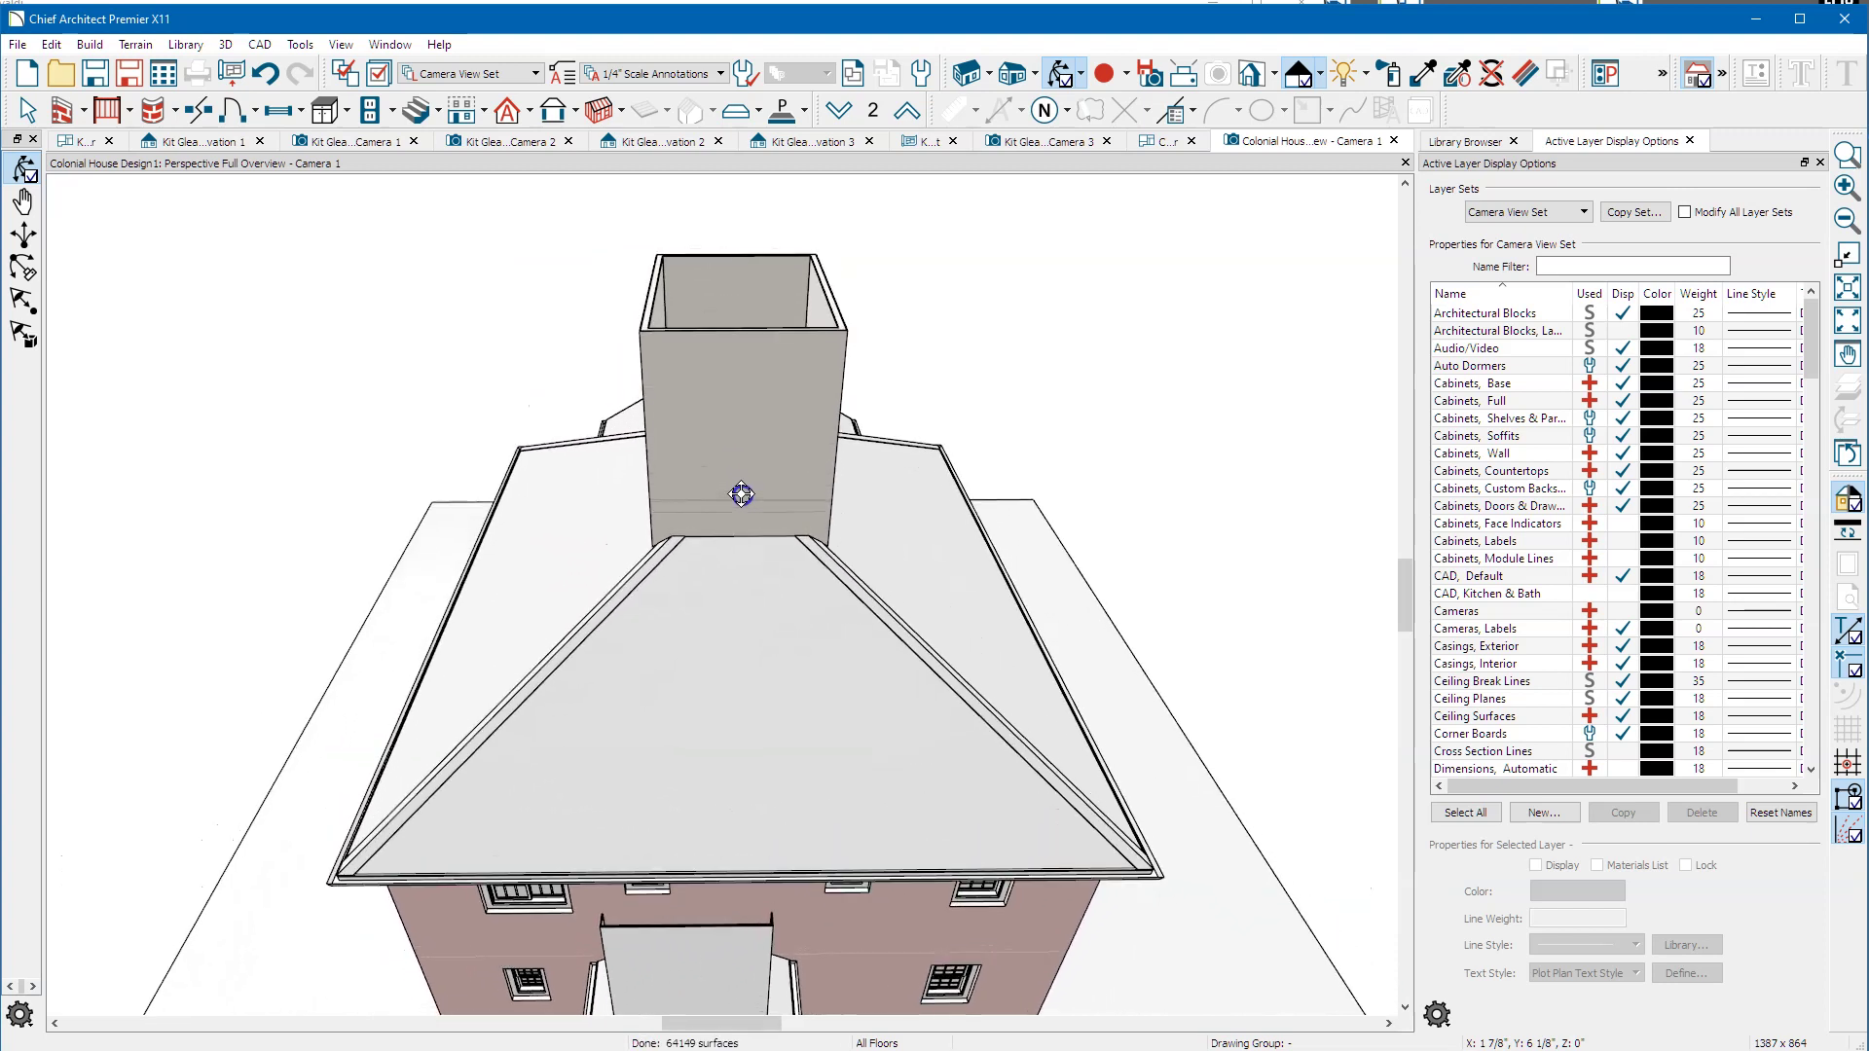
click(1163, 142)
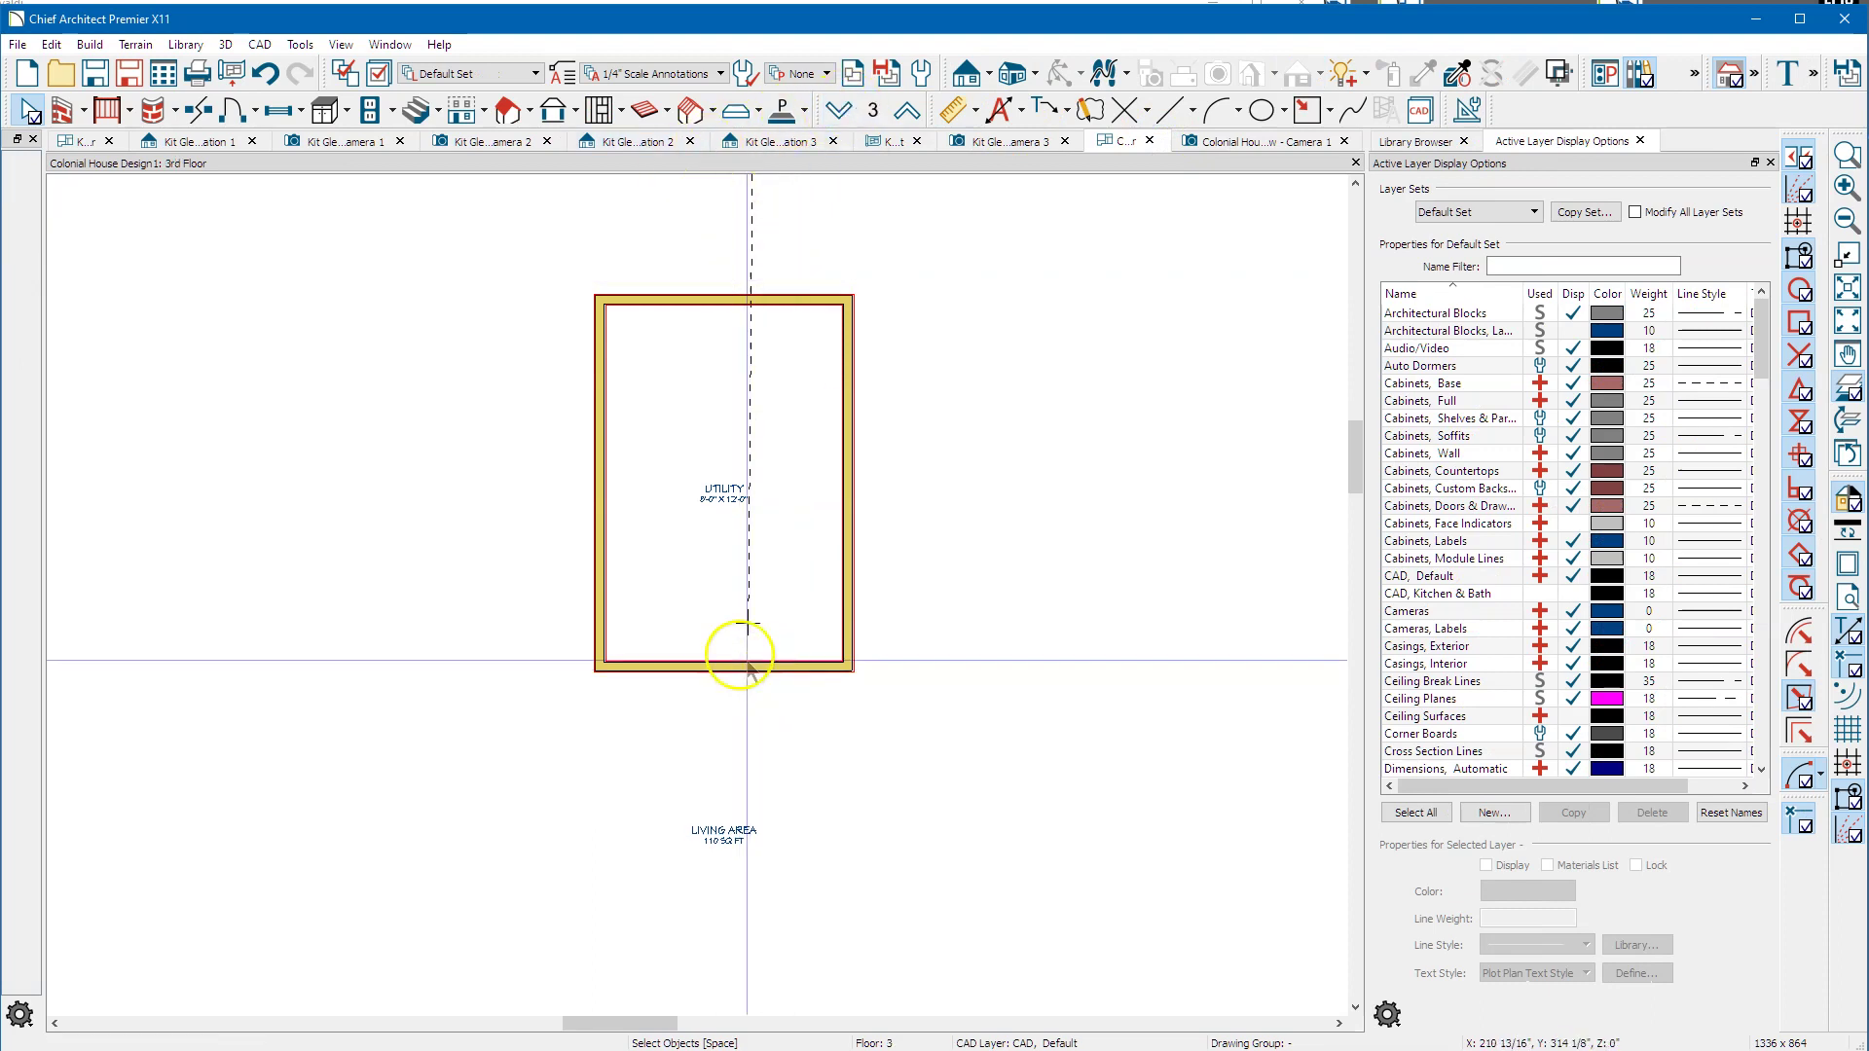
Try to nudge the third-floor utility room's left wall inward in small increments.
click(605, 477)
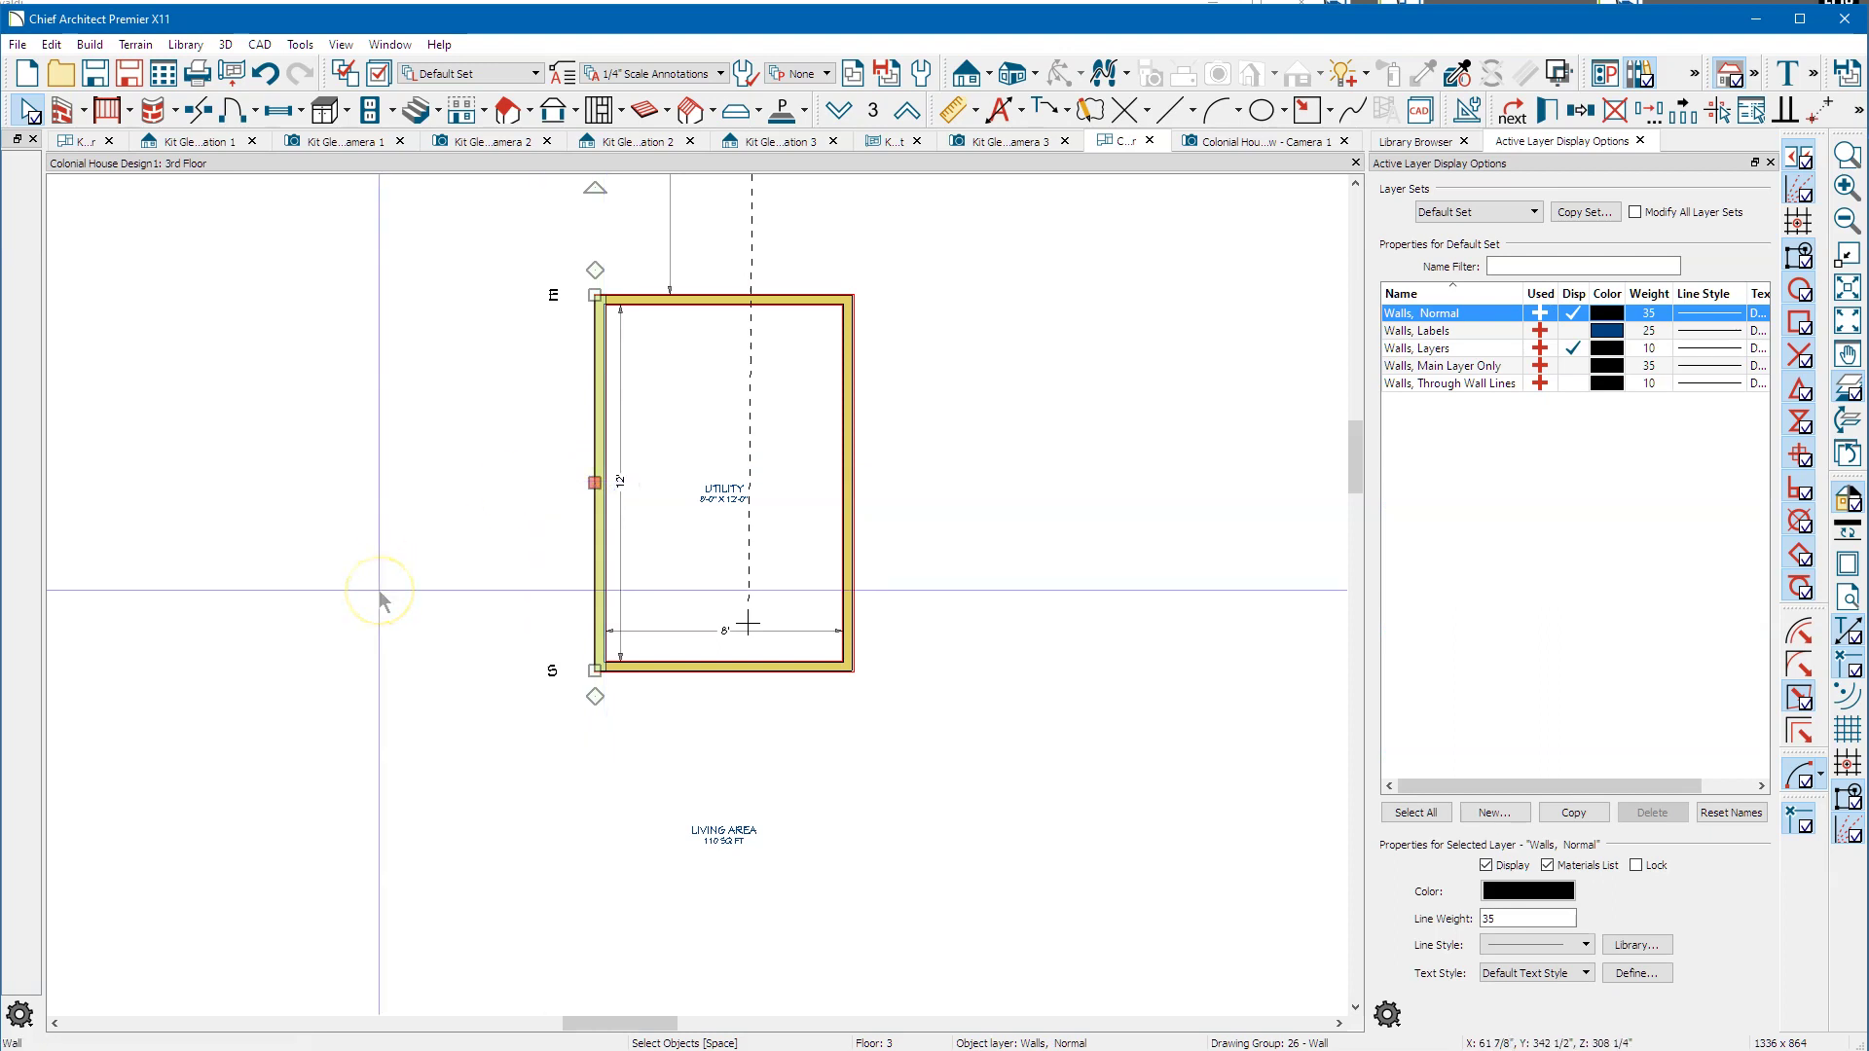
key(Right)
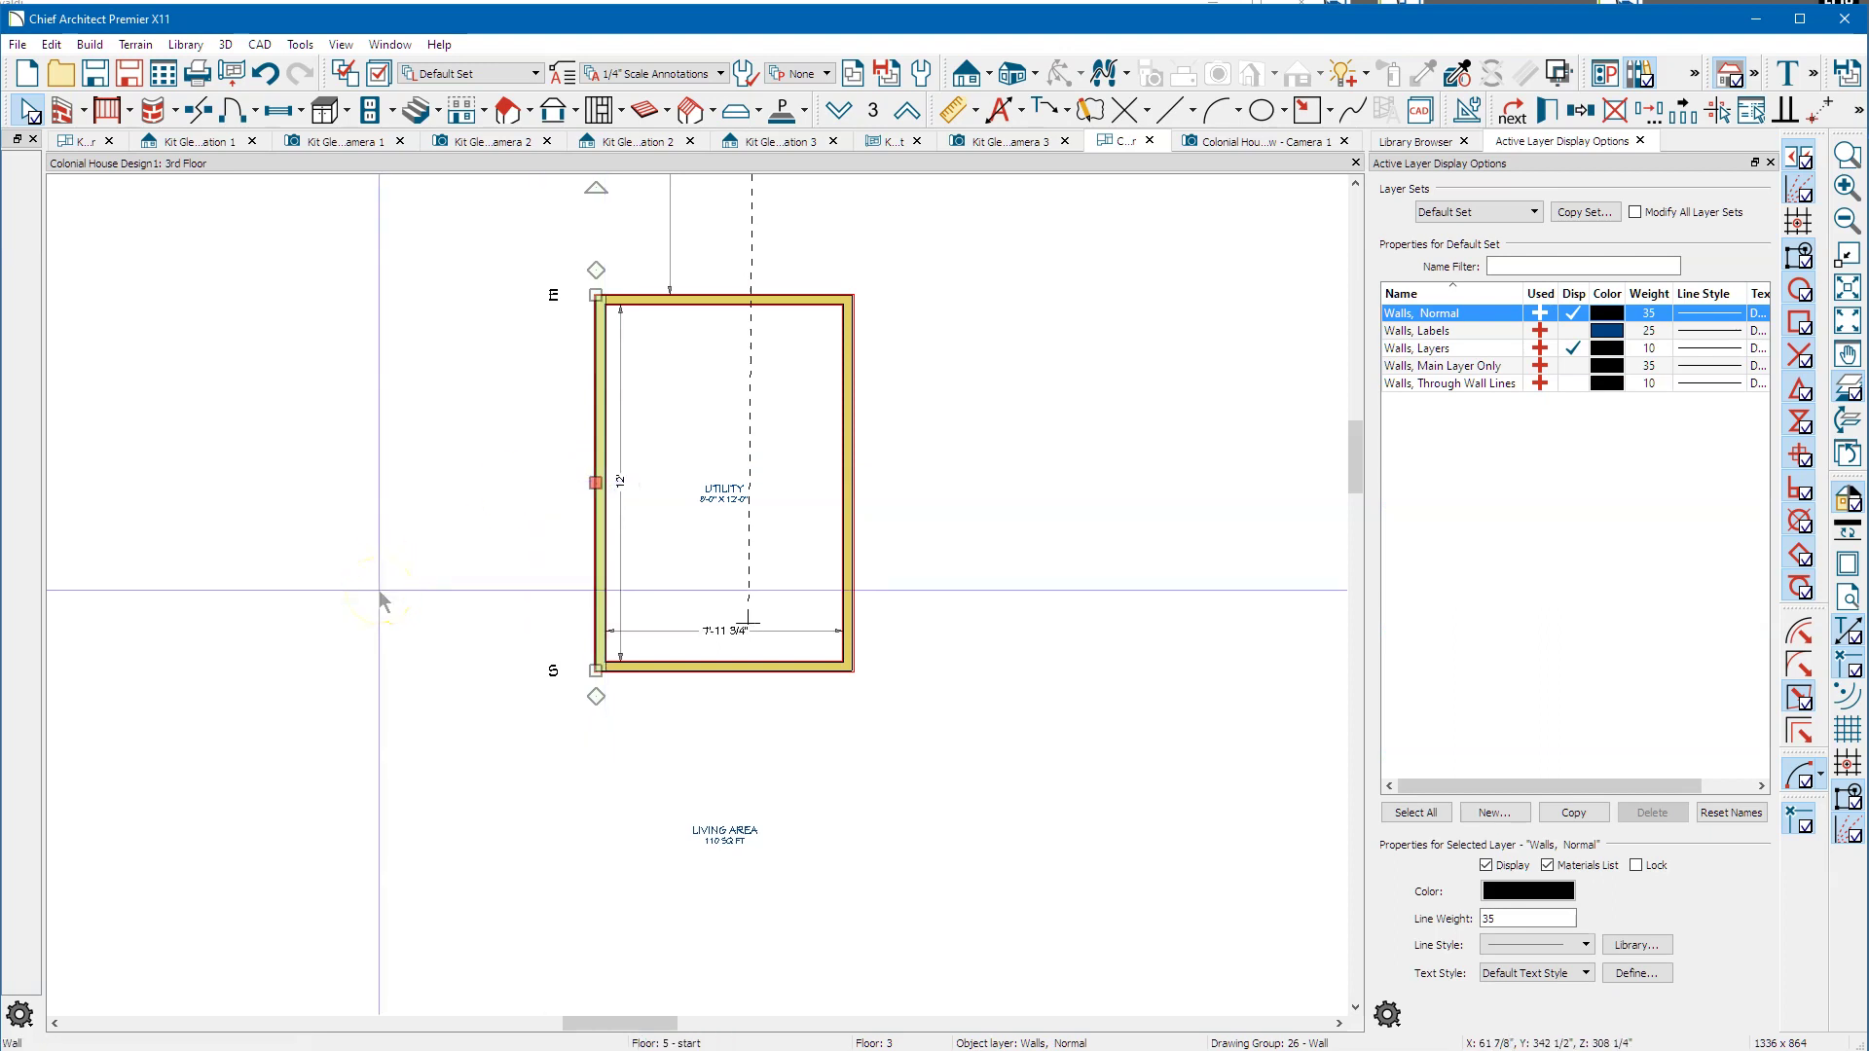
key(Right)
key(Right)
key(Right)
key(Right)
key(Right)
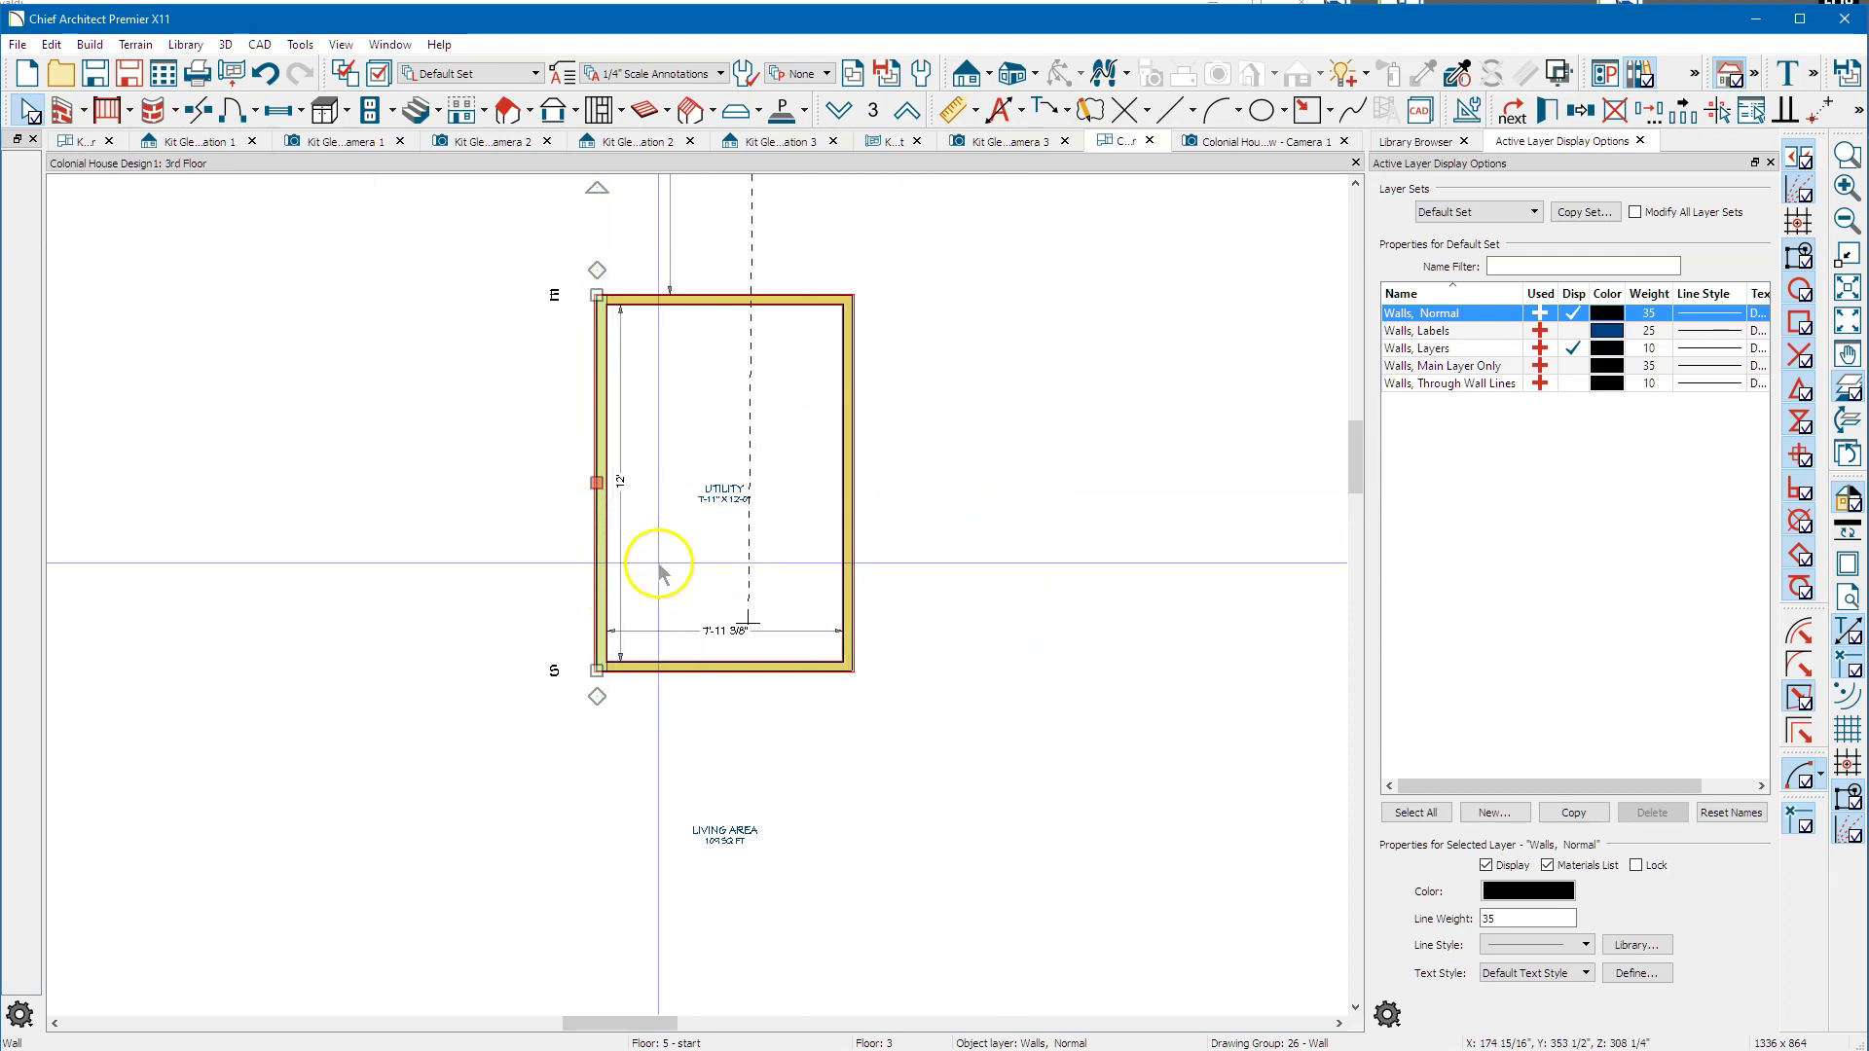
key(Escape)
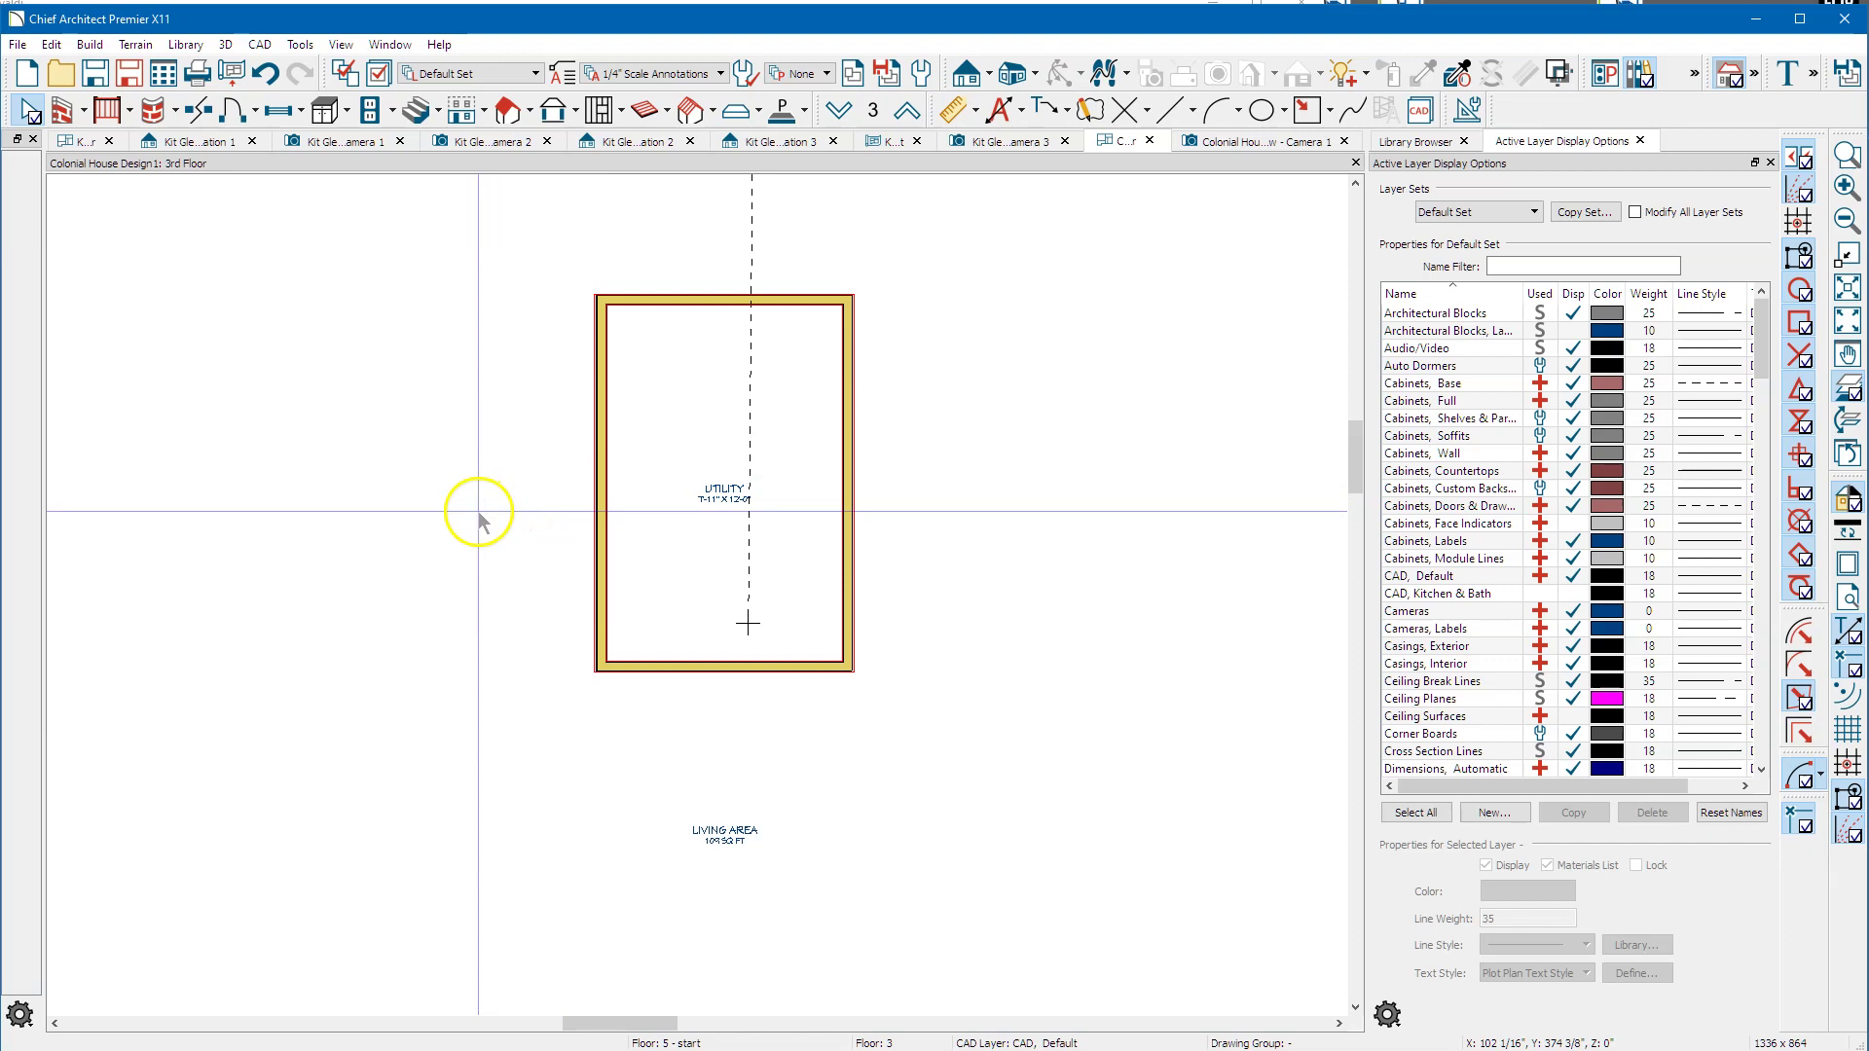
click(519, 514)
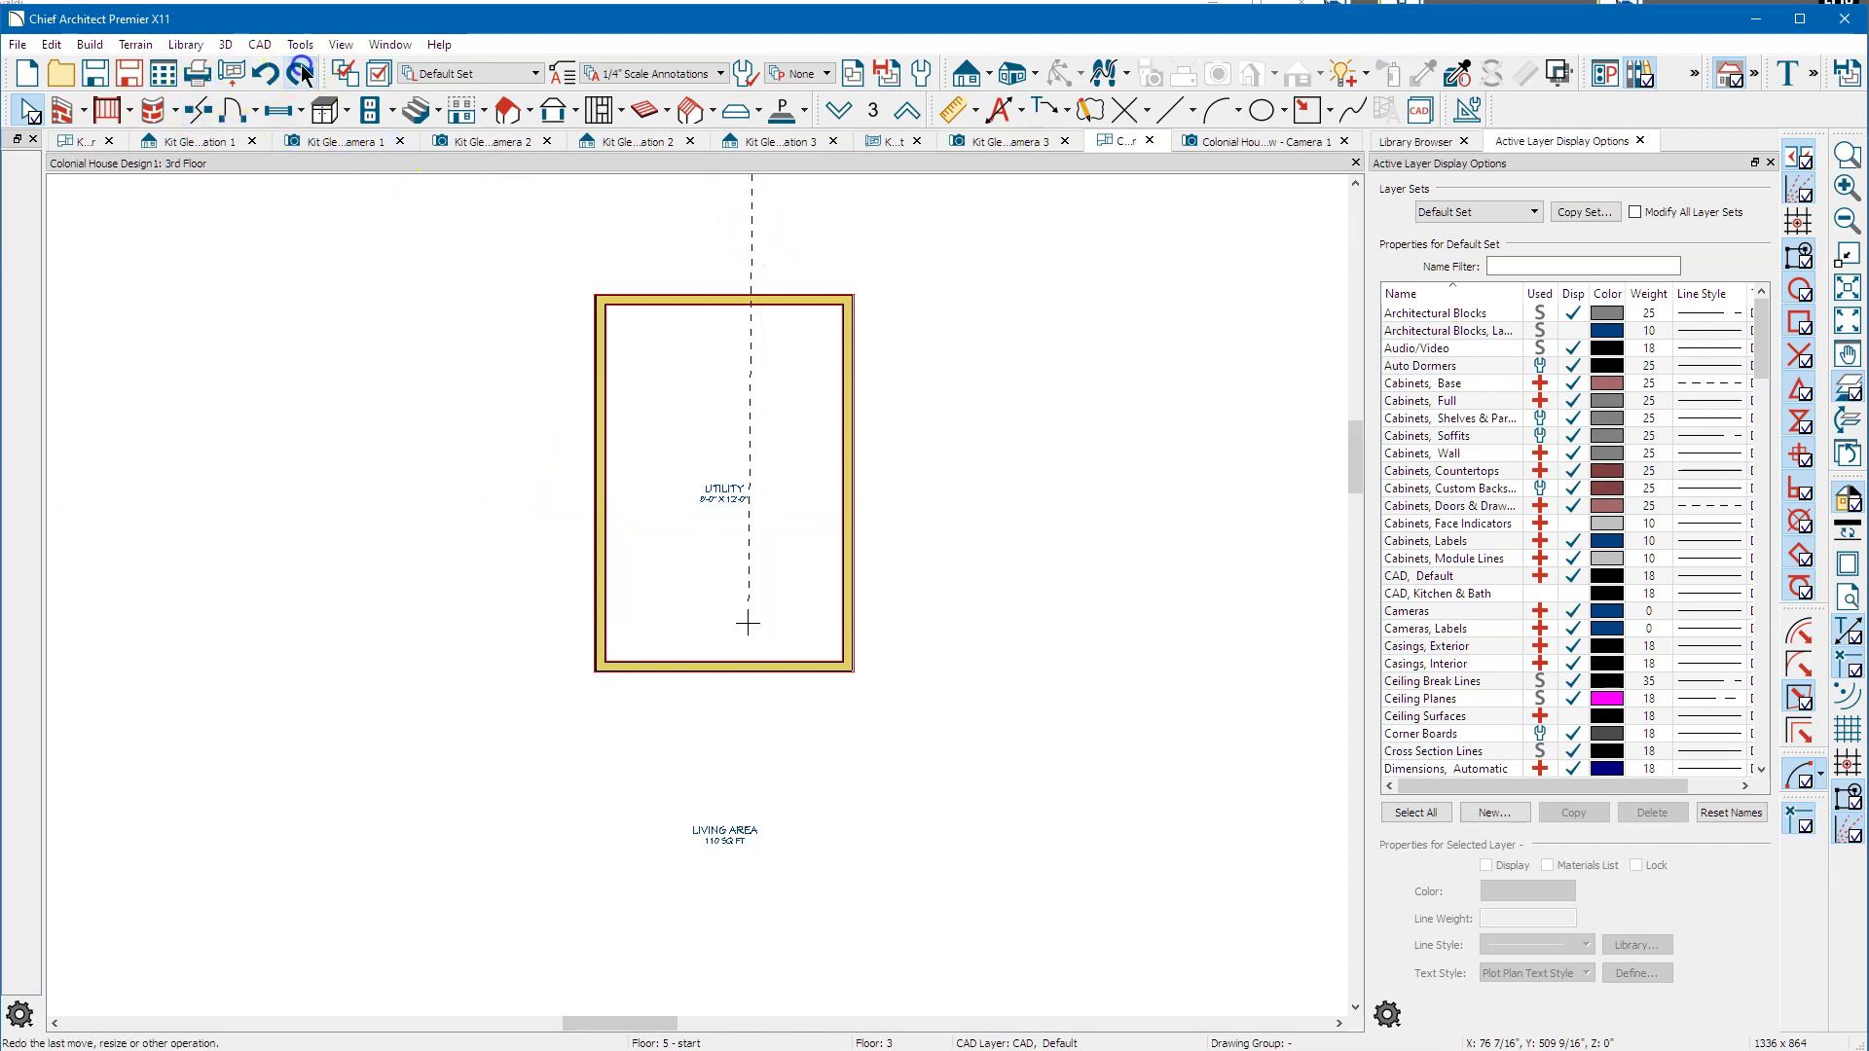
Move the third-floor utility room's left and right walls inward with Transform/Replicate, narrowing the room to about 6'-4" wide.
click(601, 501)
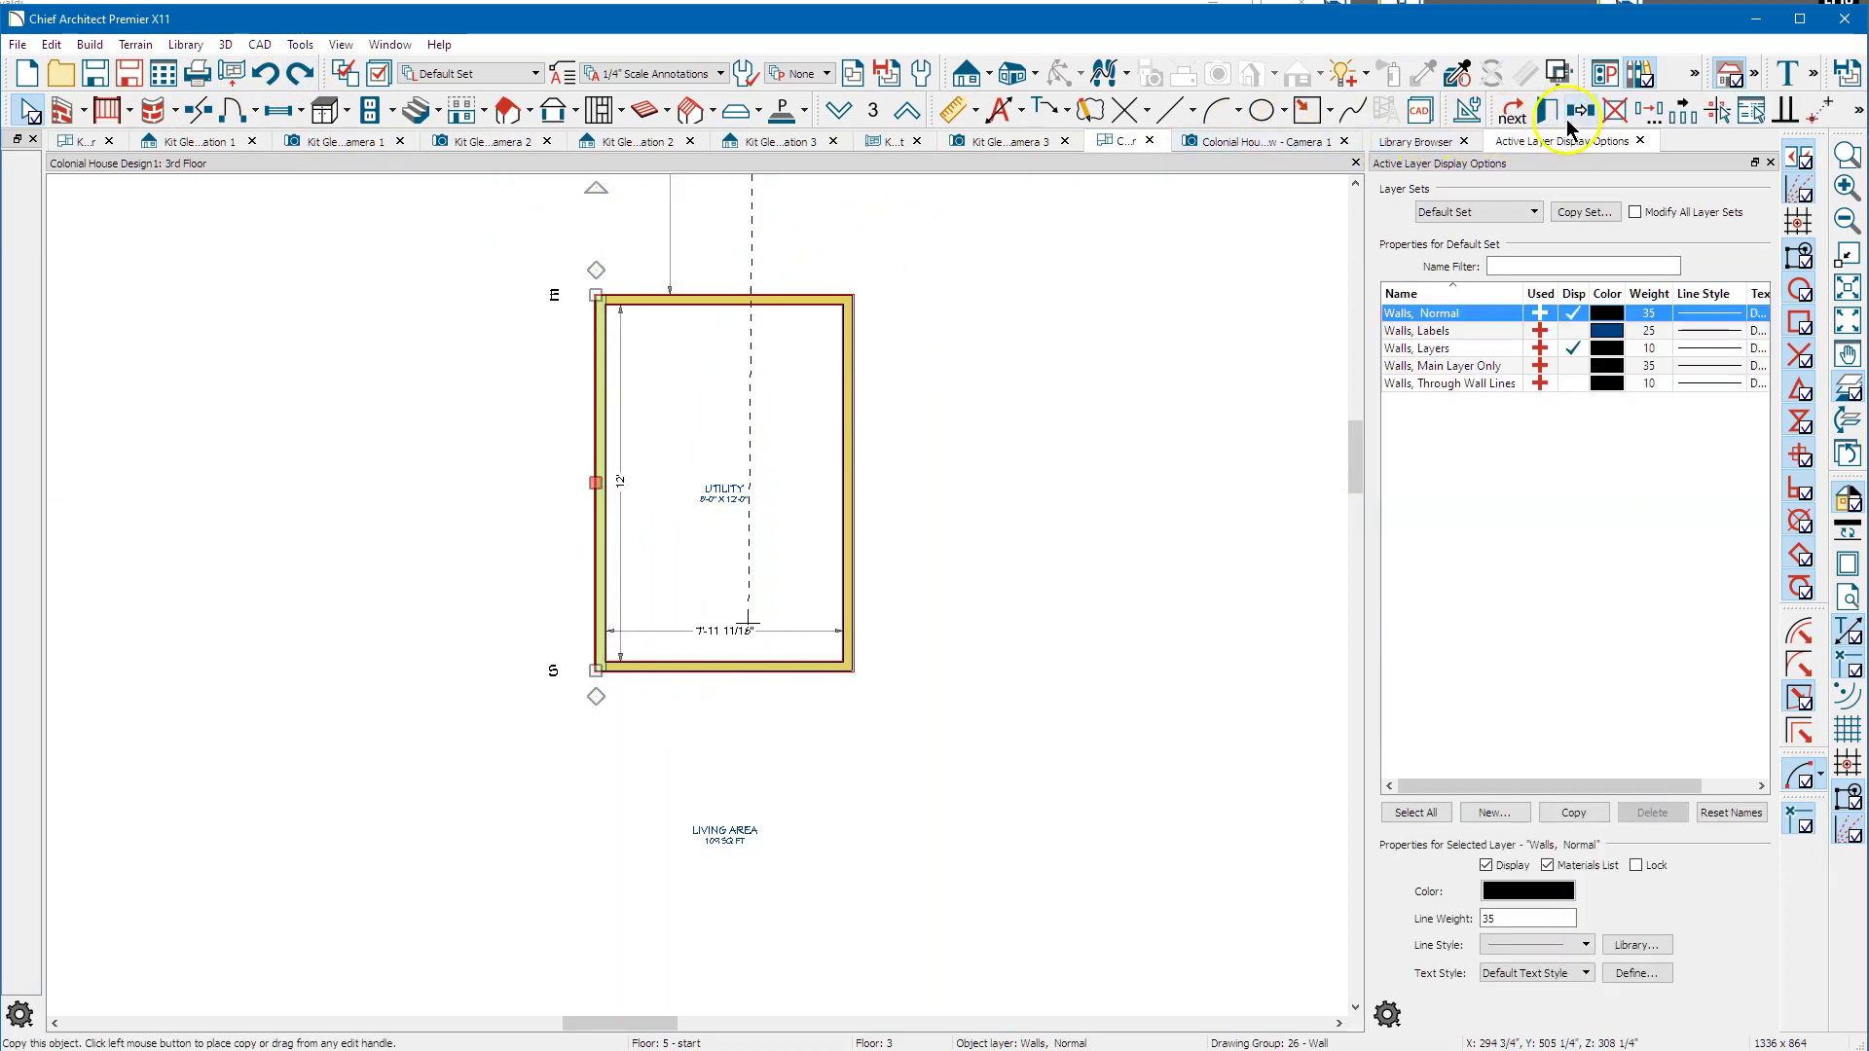
click(1647, 111)
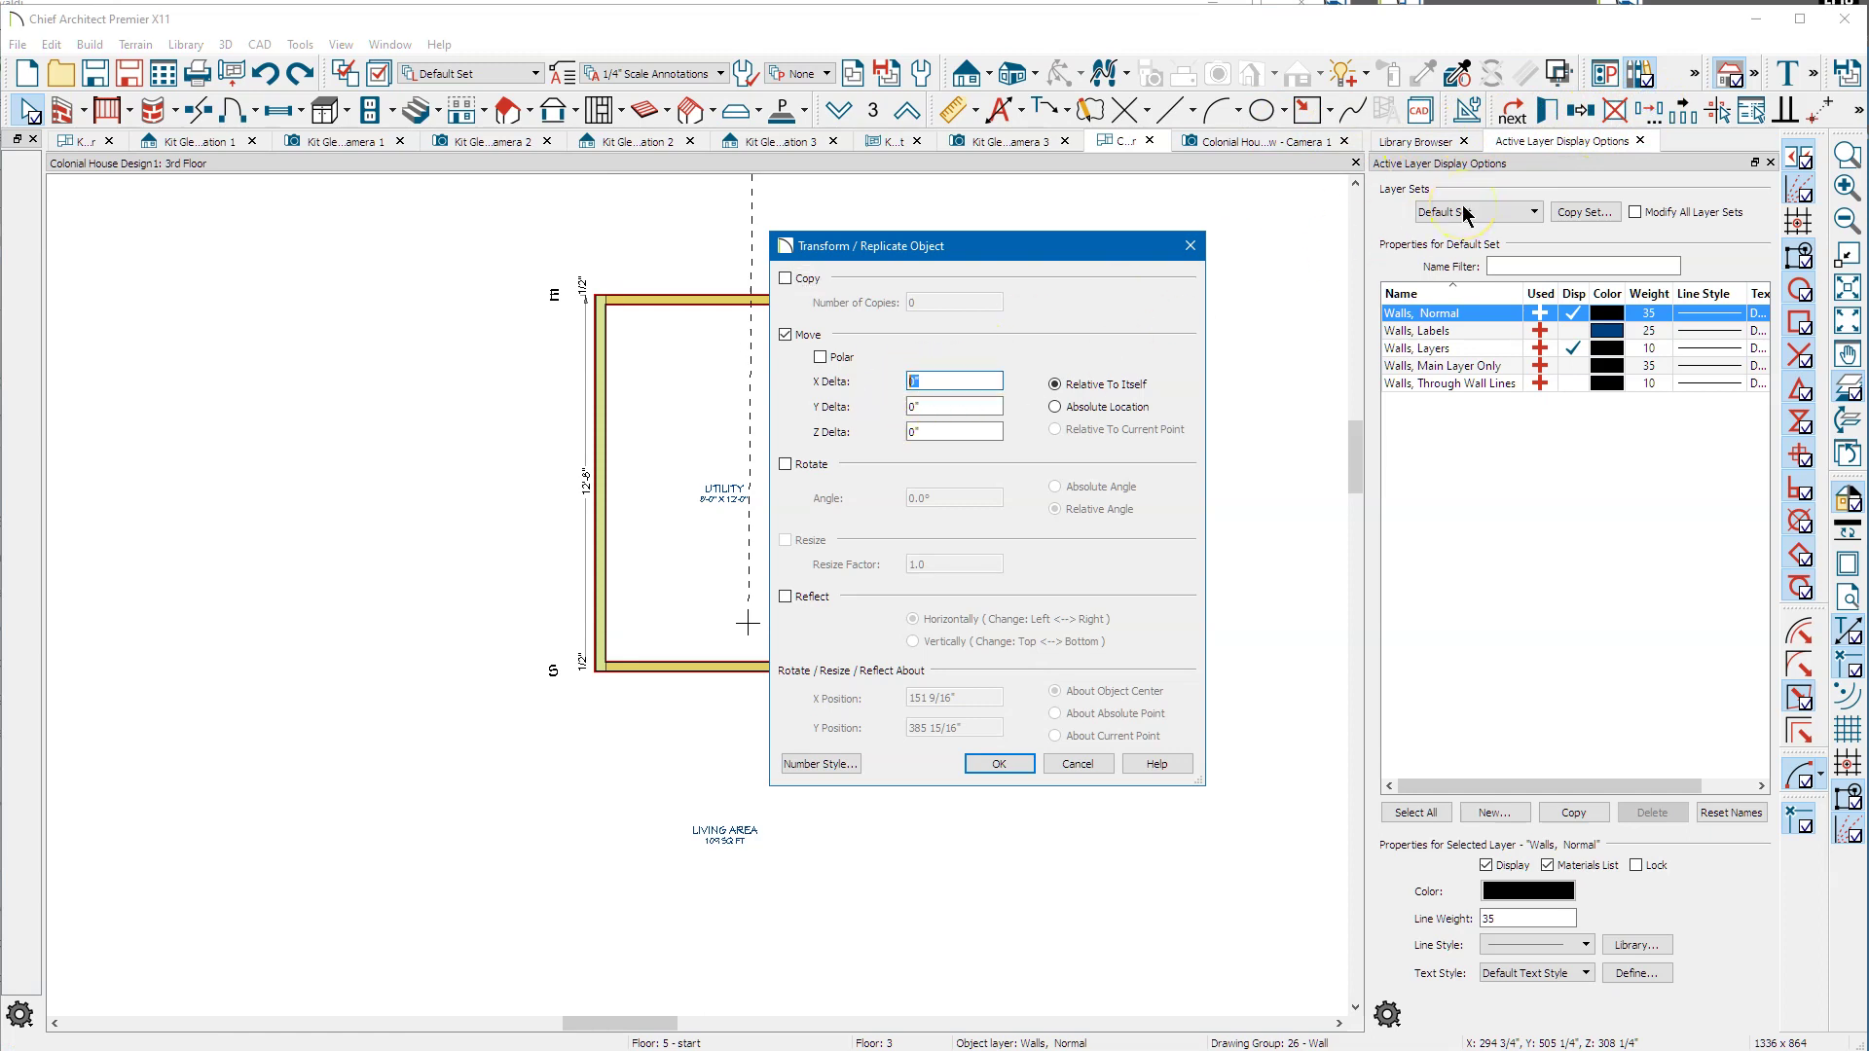
key(Return)
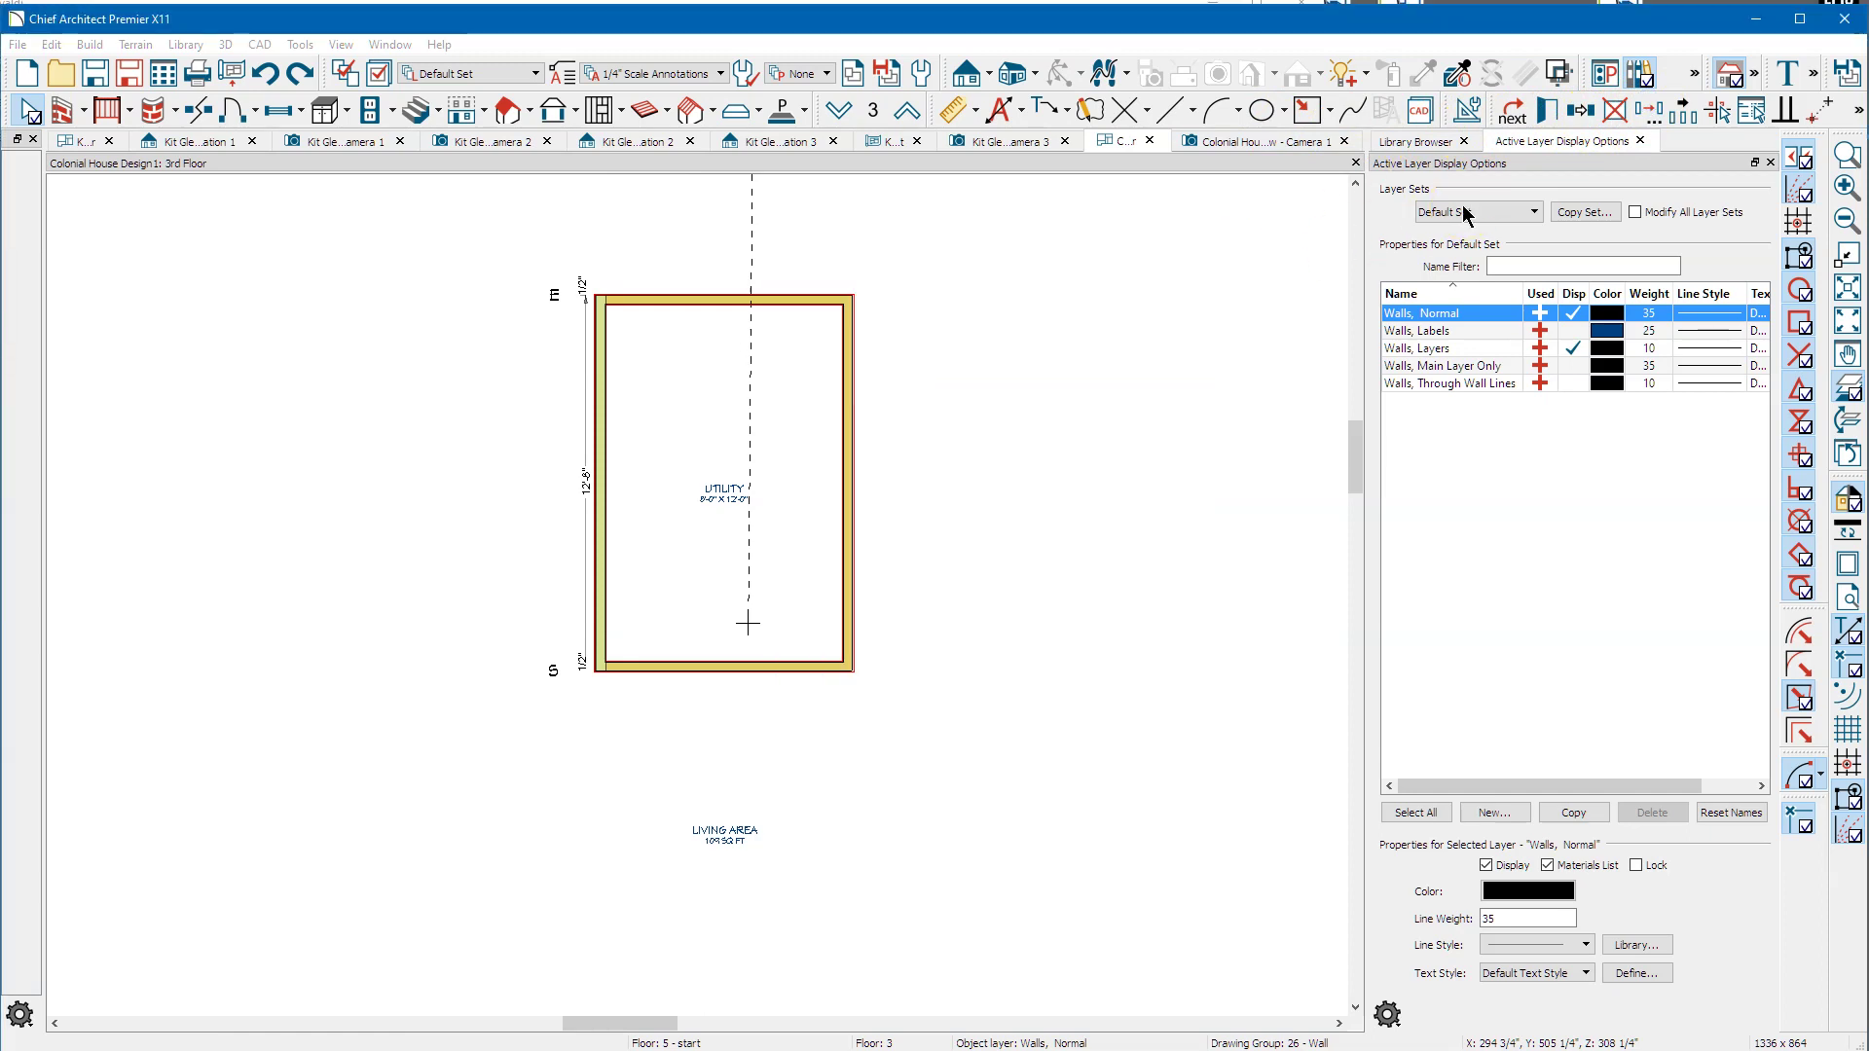
click(851, 423)
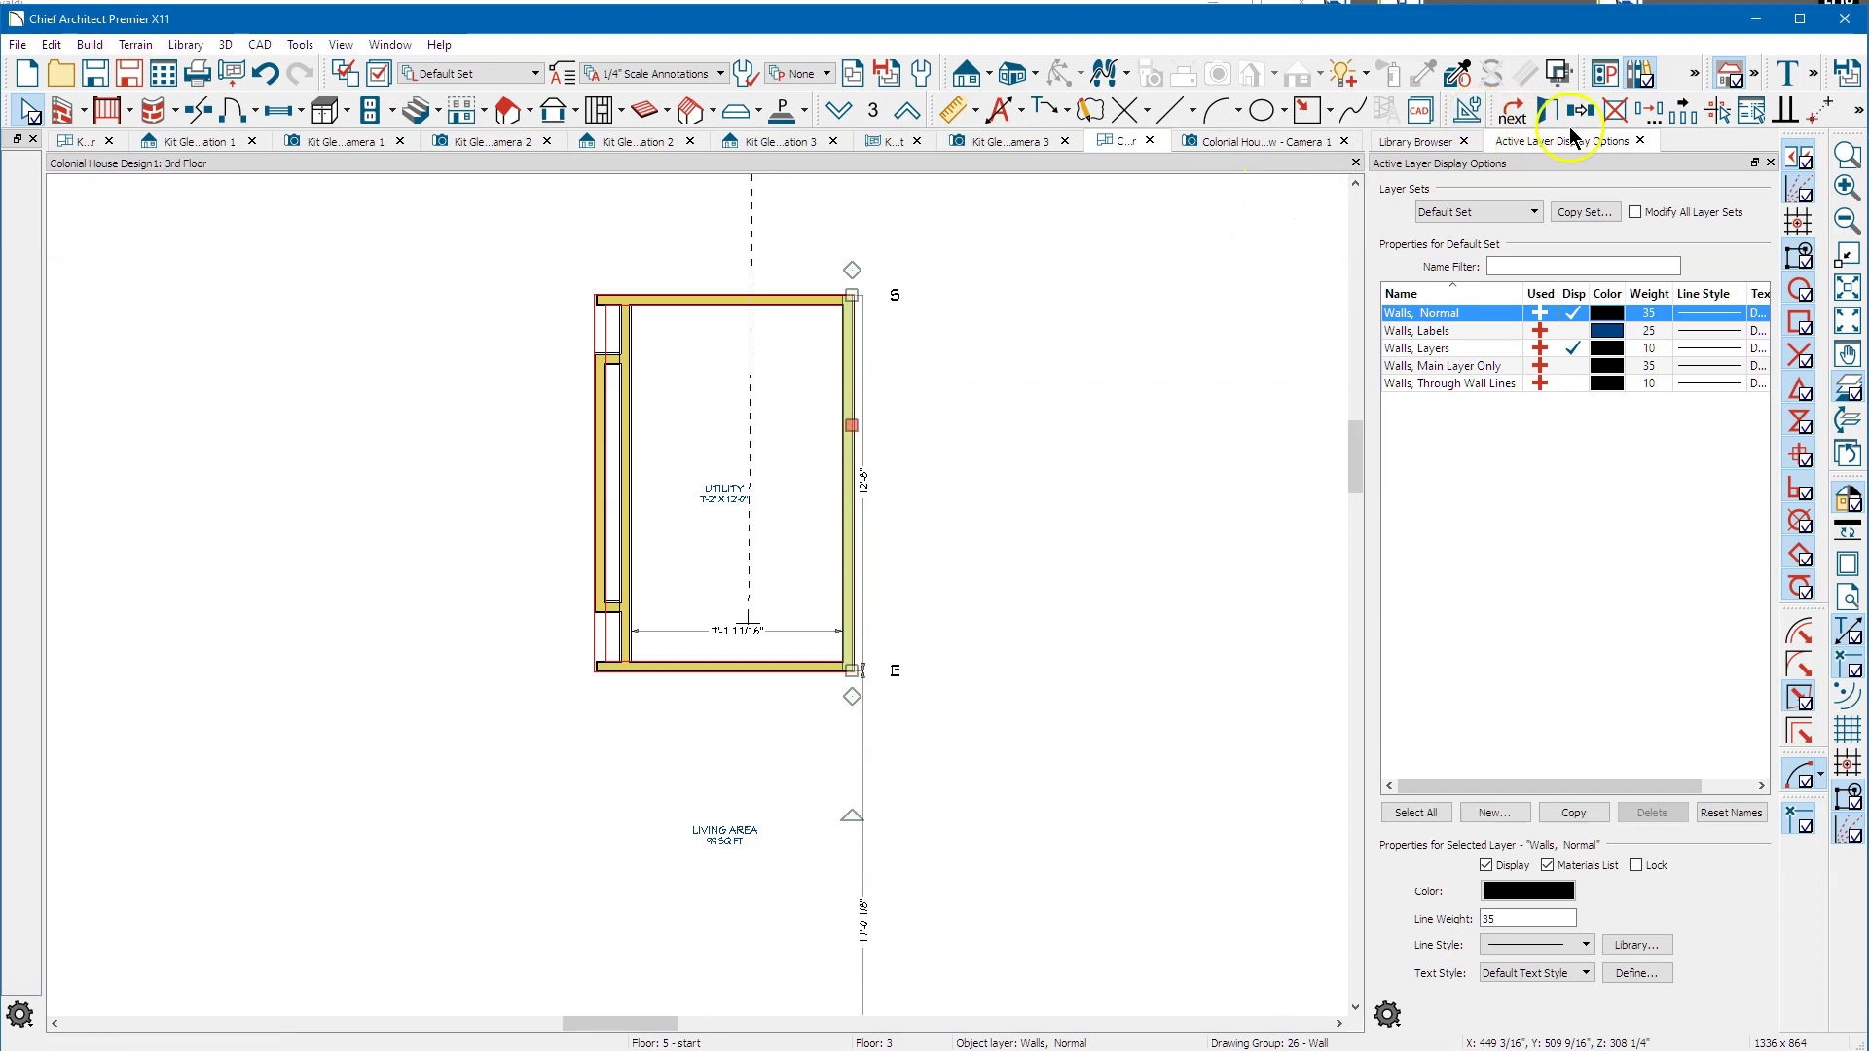
click(1643, 112)
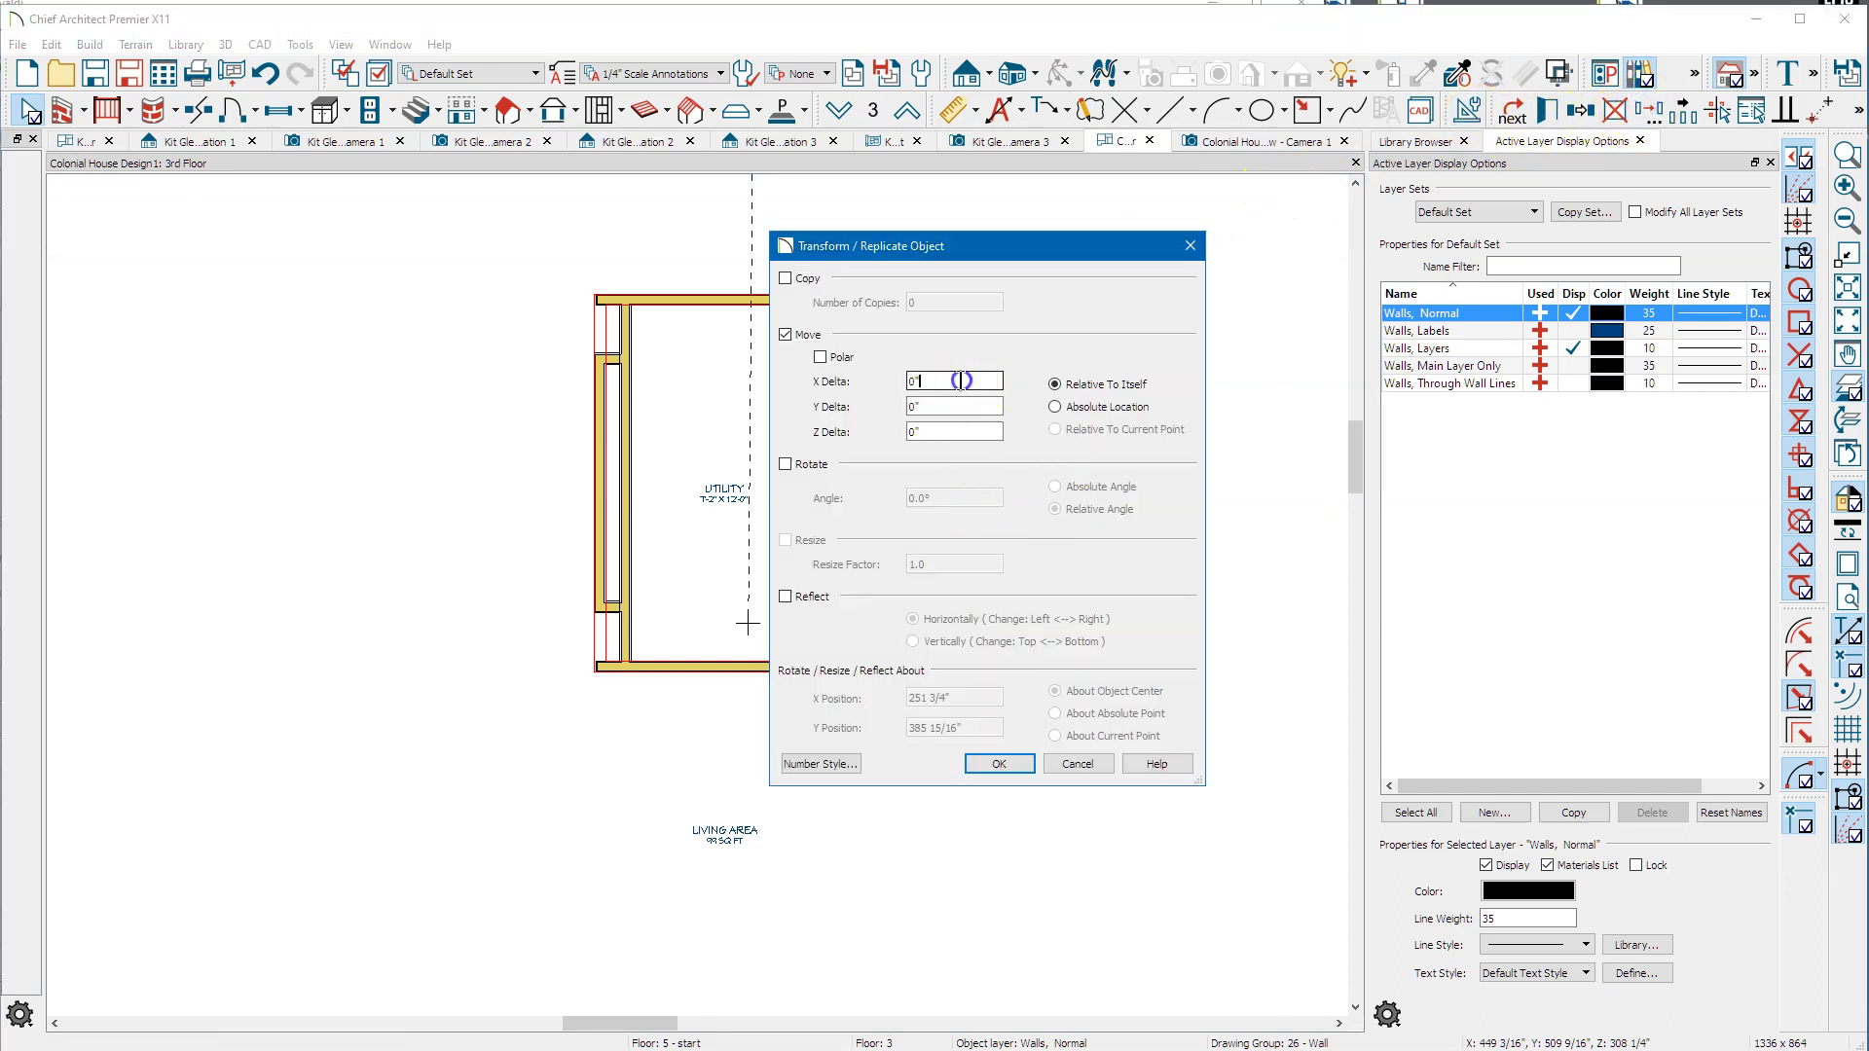
text(12")
key(Return)
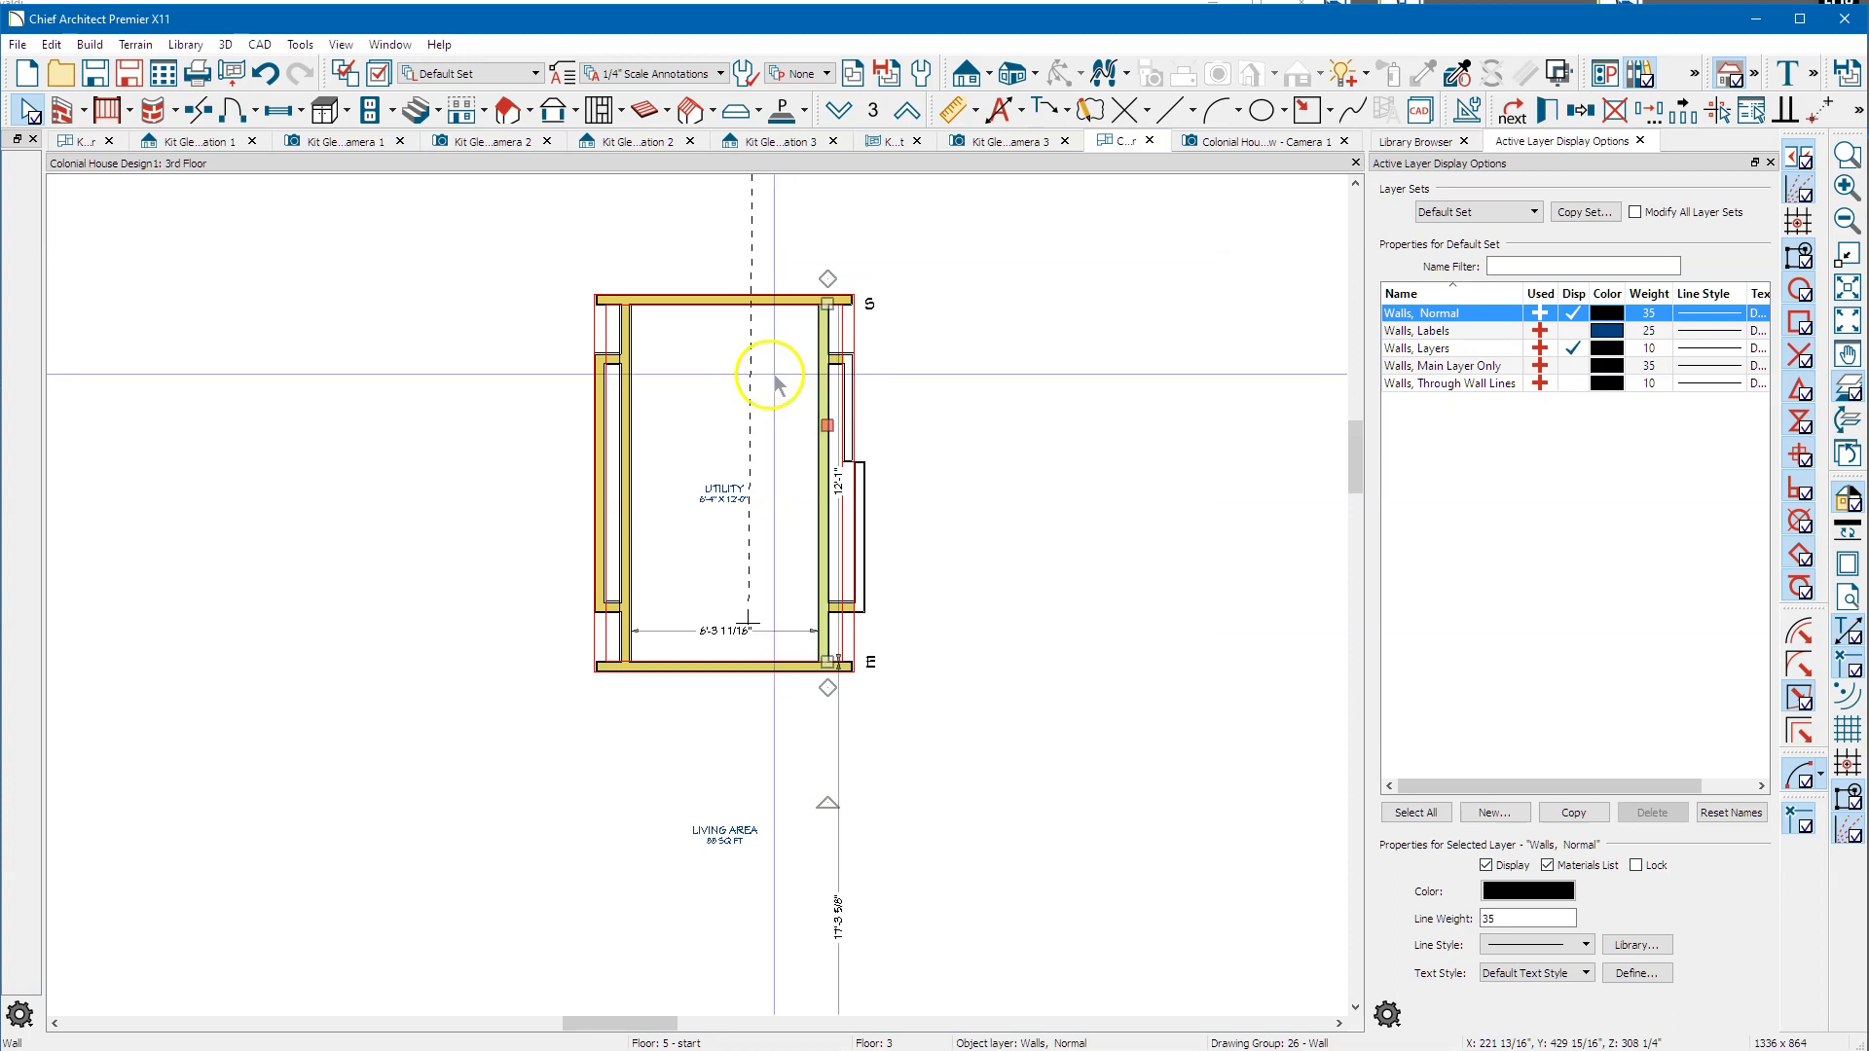
click(861, 606)
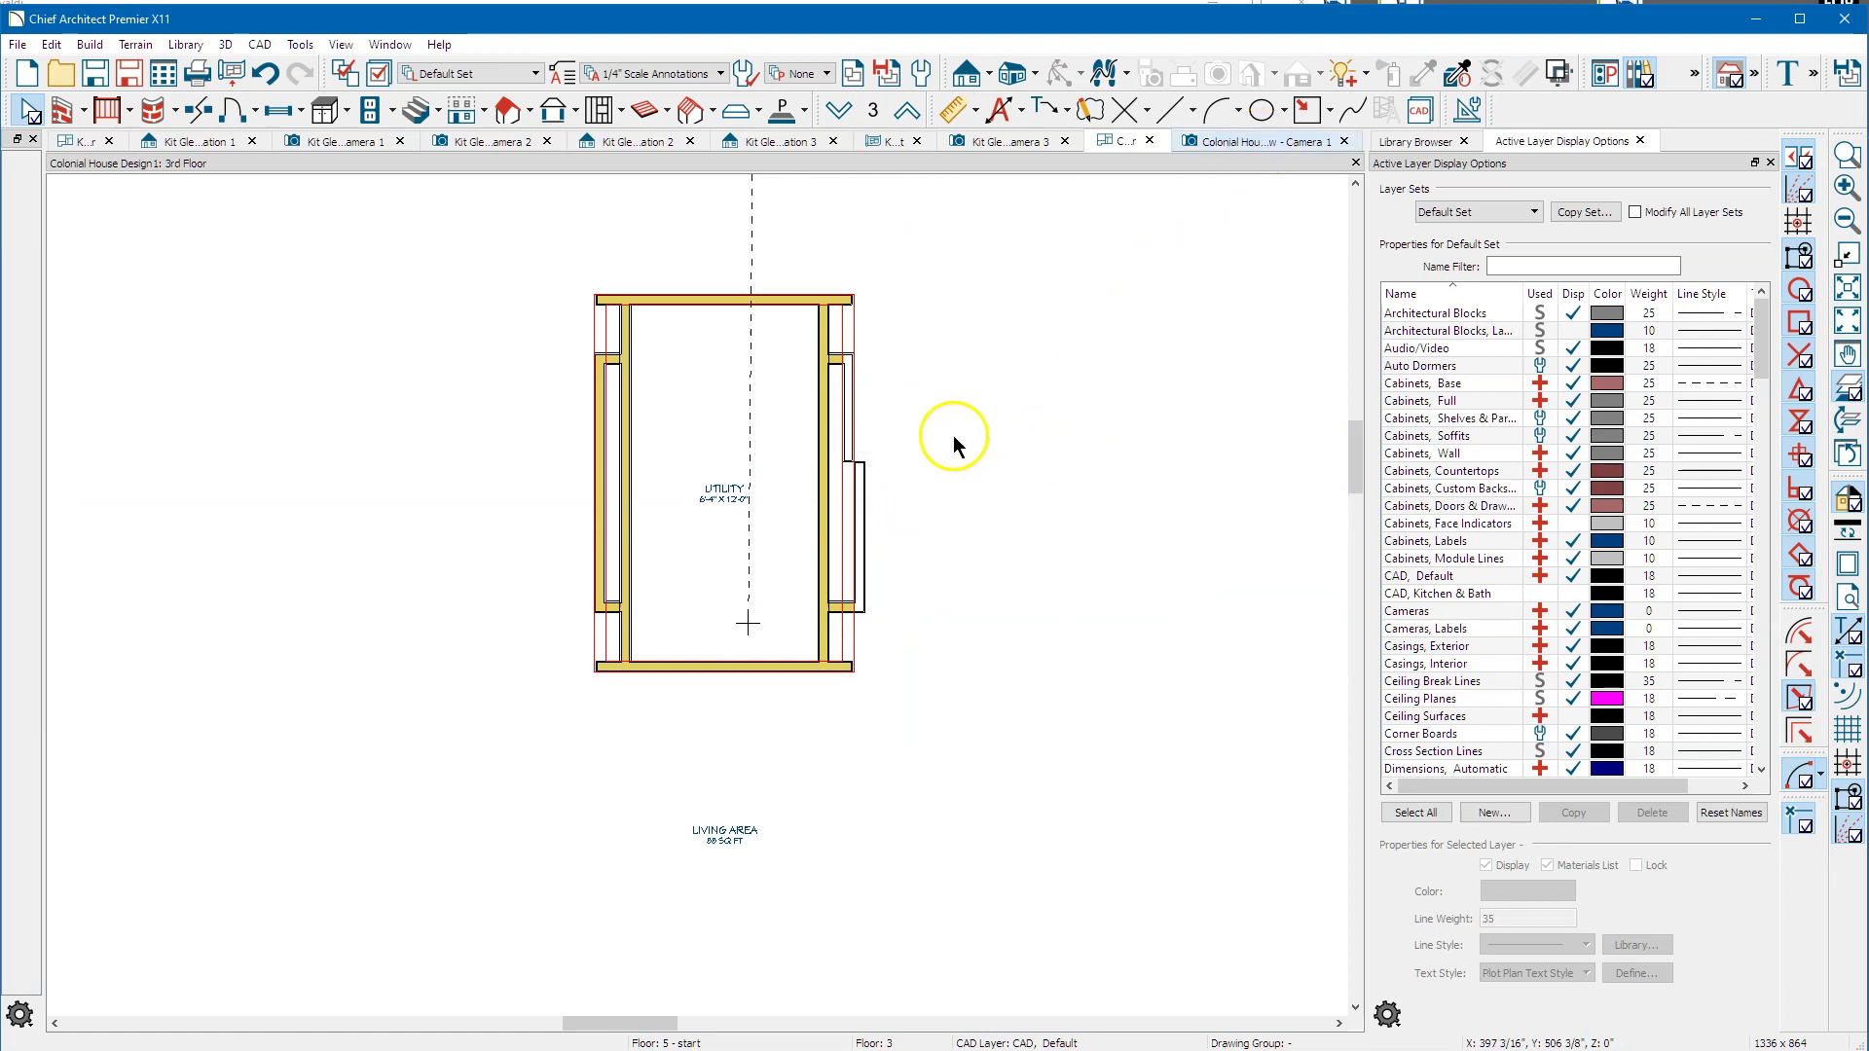
Examine in the 3D overview how the narrowed third-floor walls meet the roof hips and the wider walls above.
key(ctrl+Tab)
drag(782, 516, 681, 490)
drag(742, 422, 679, 401)
scroll(699, 450, up, 3)
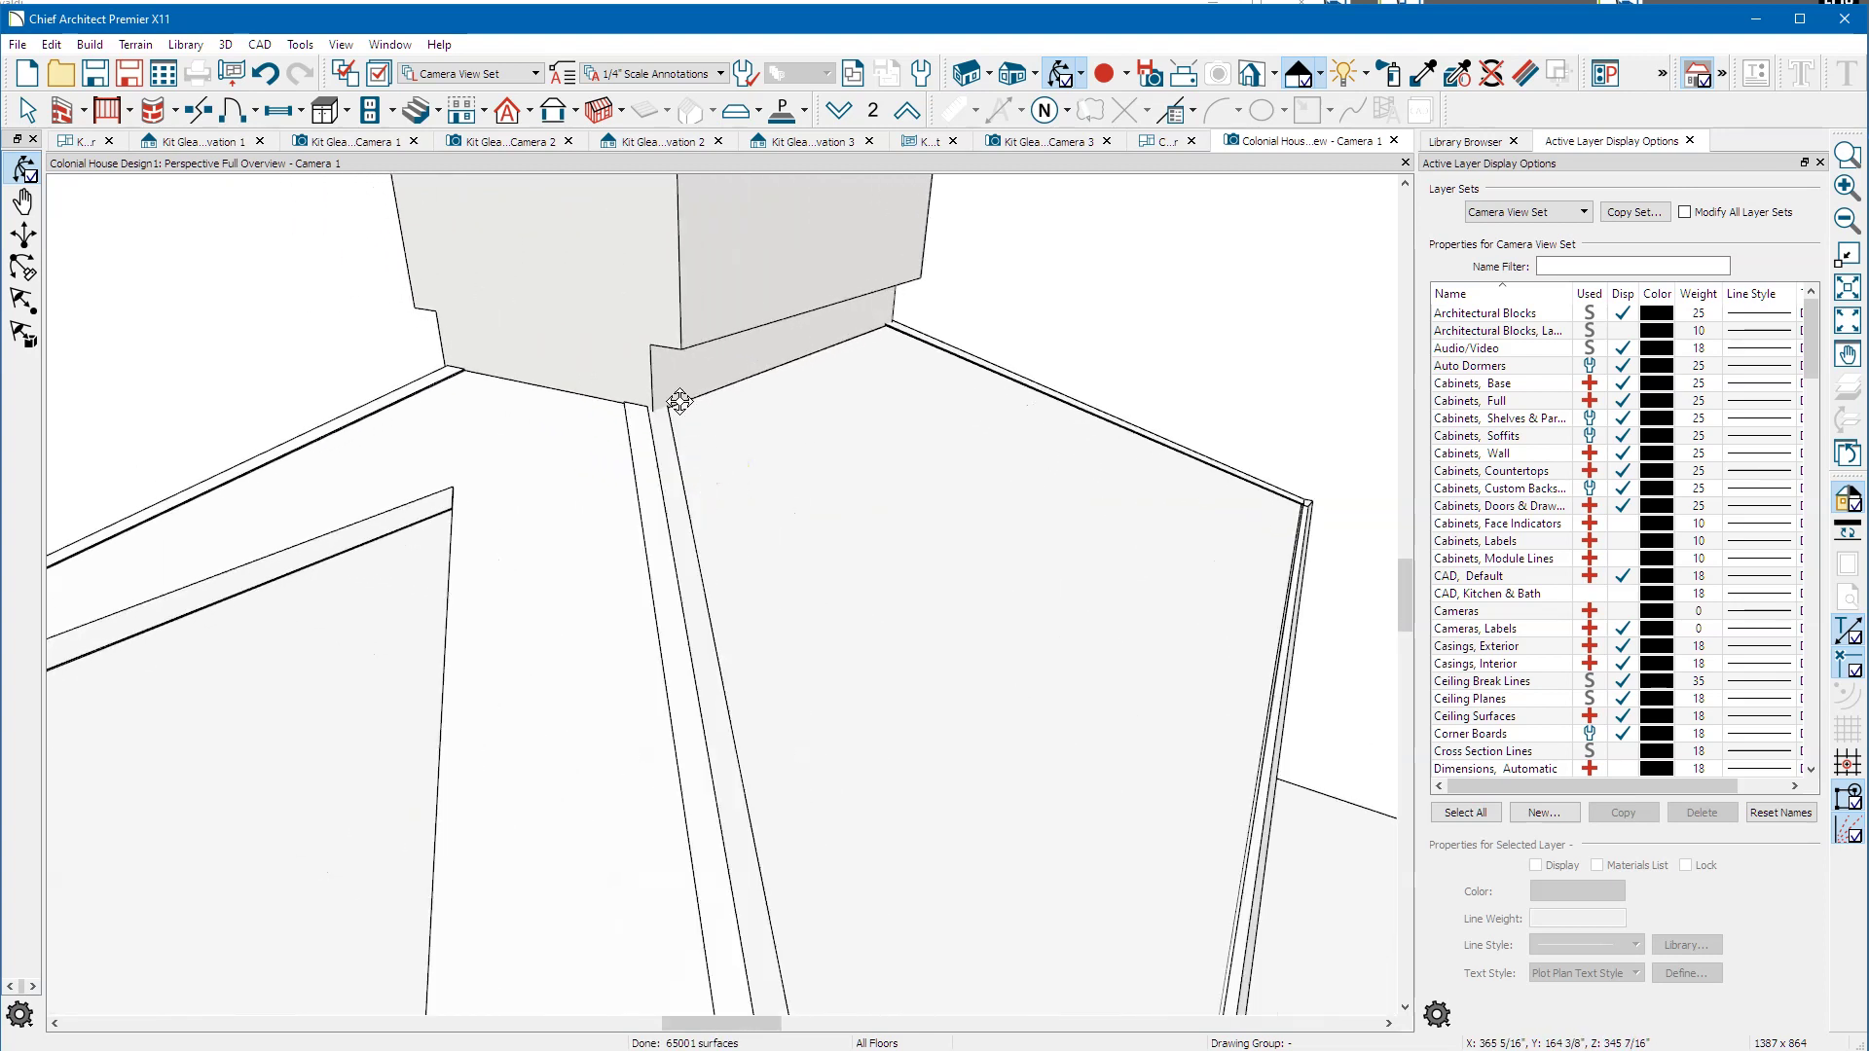
drag(842, 418, 448, 694)
drag(823, 486, 980, 142)
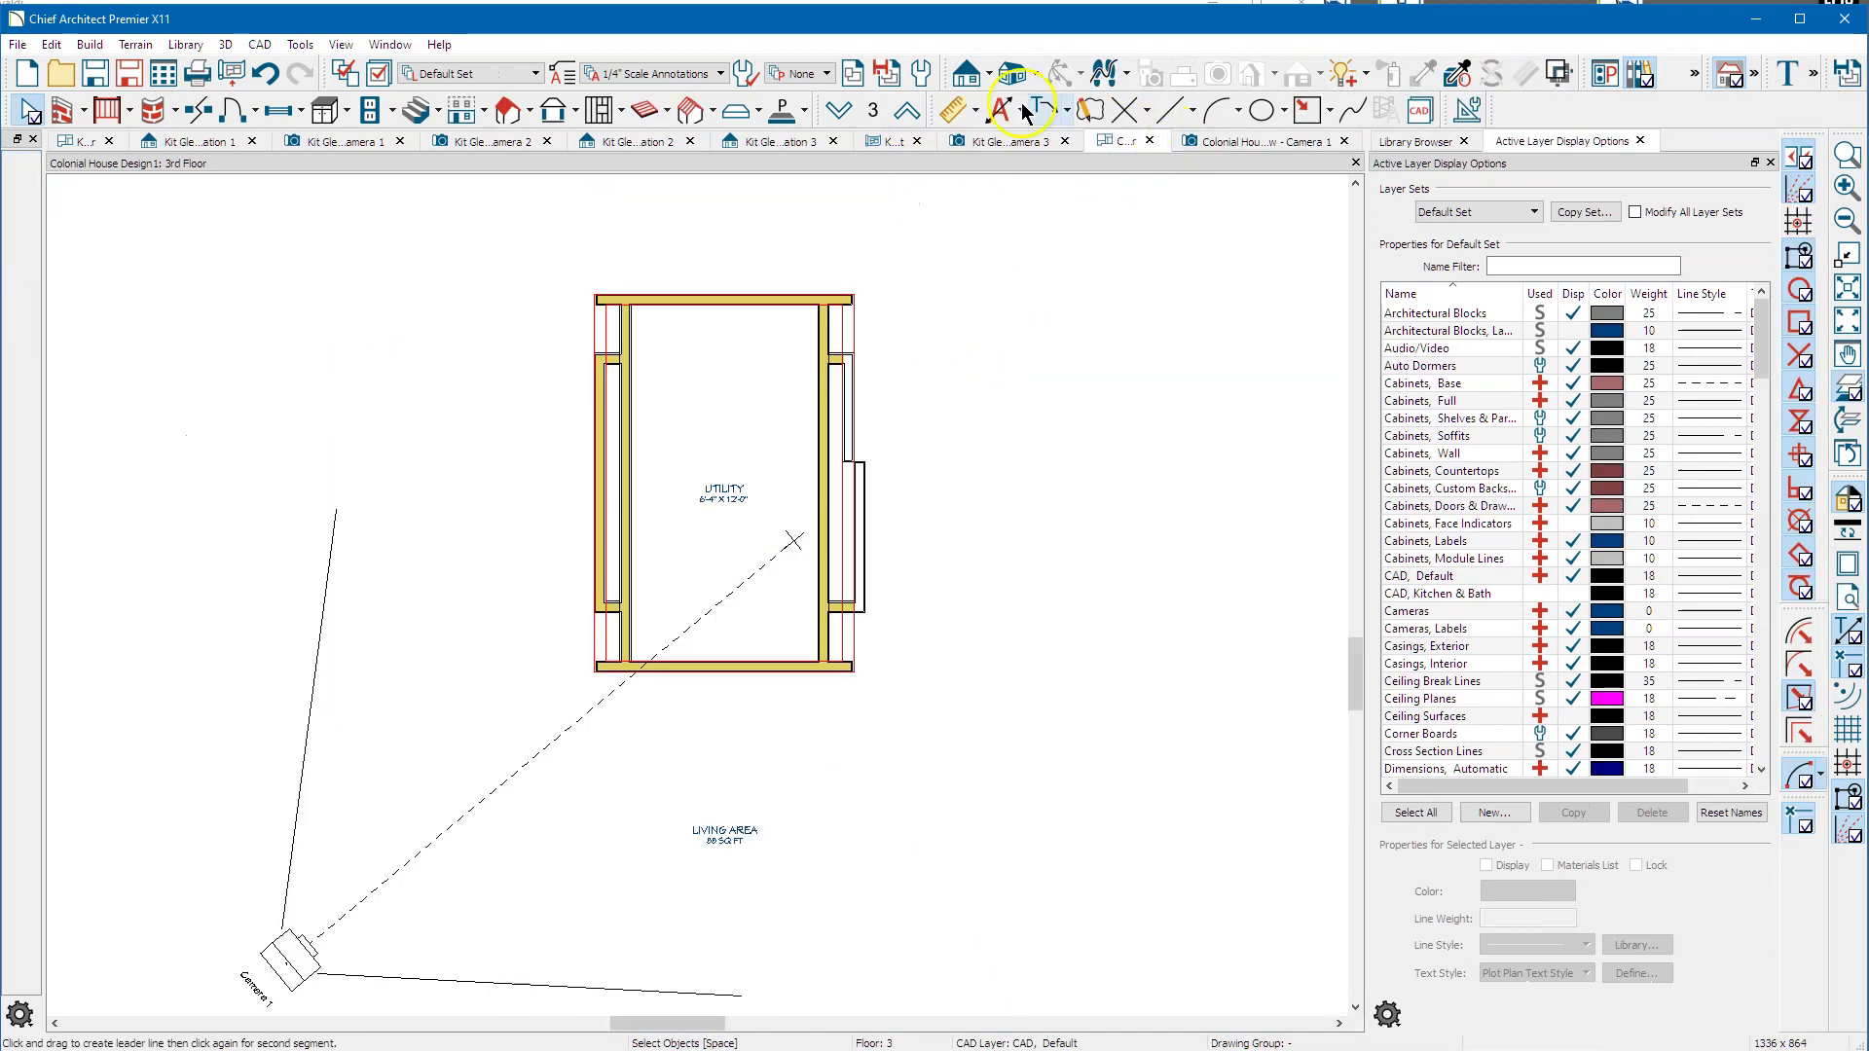
Compare the third-floor utility room walls with the second-floor stairwell and the roof lines in the reference display.
click(722, 300)
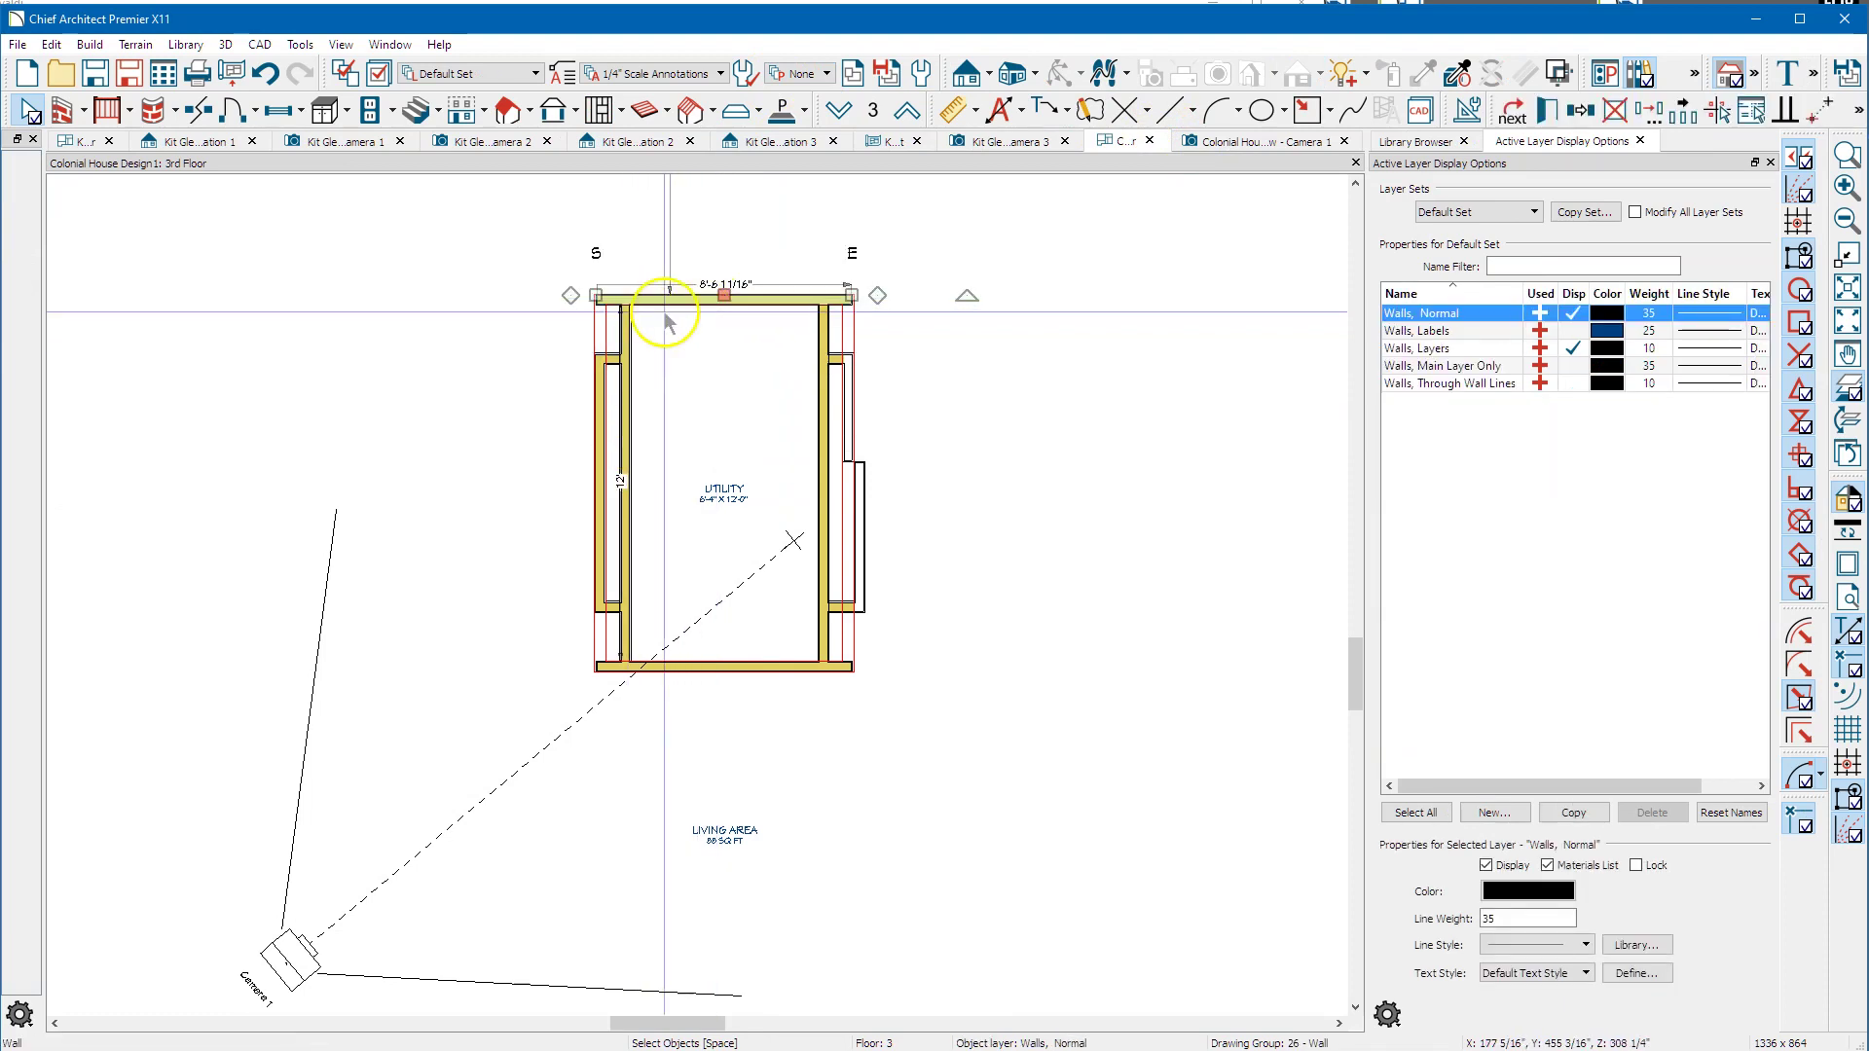
click(839, 110)
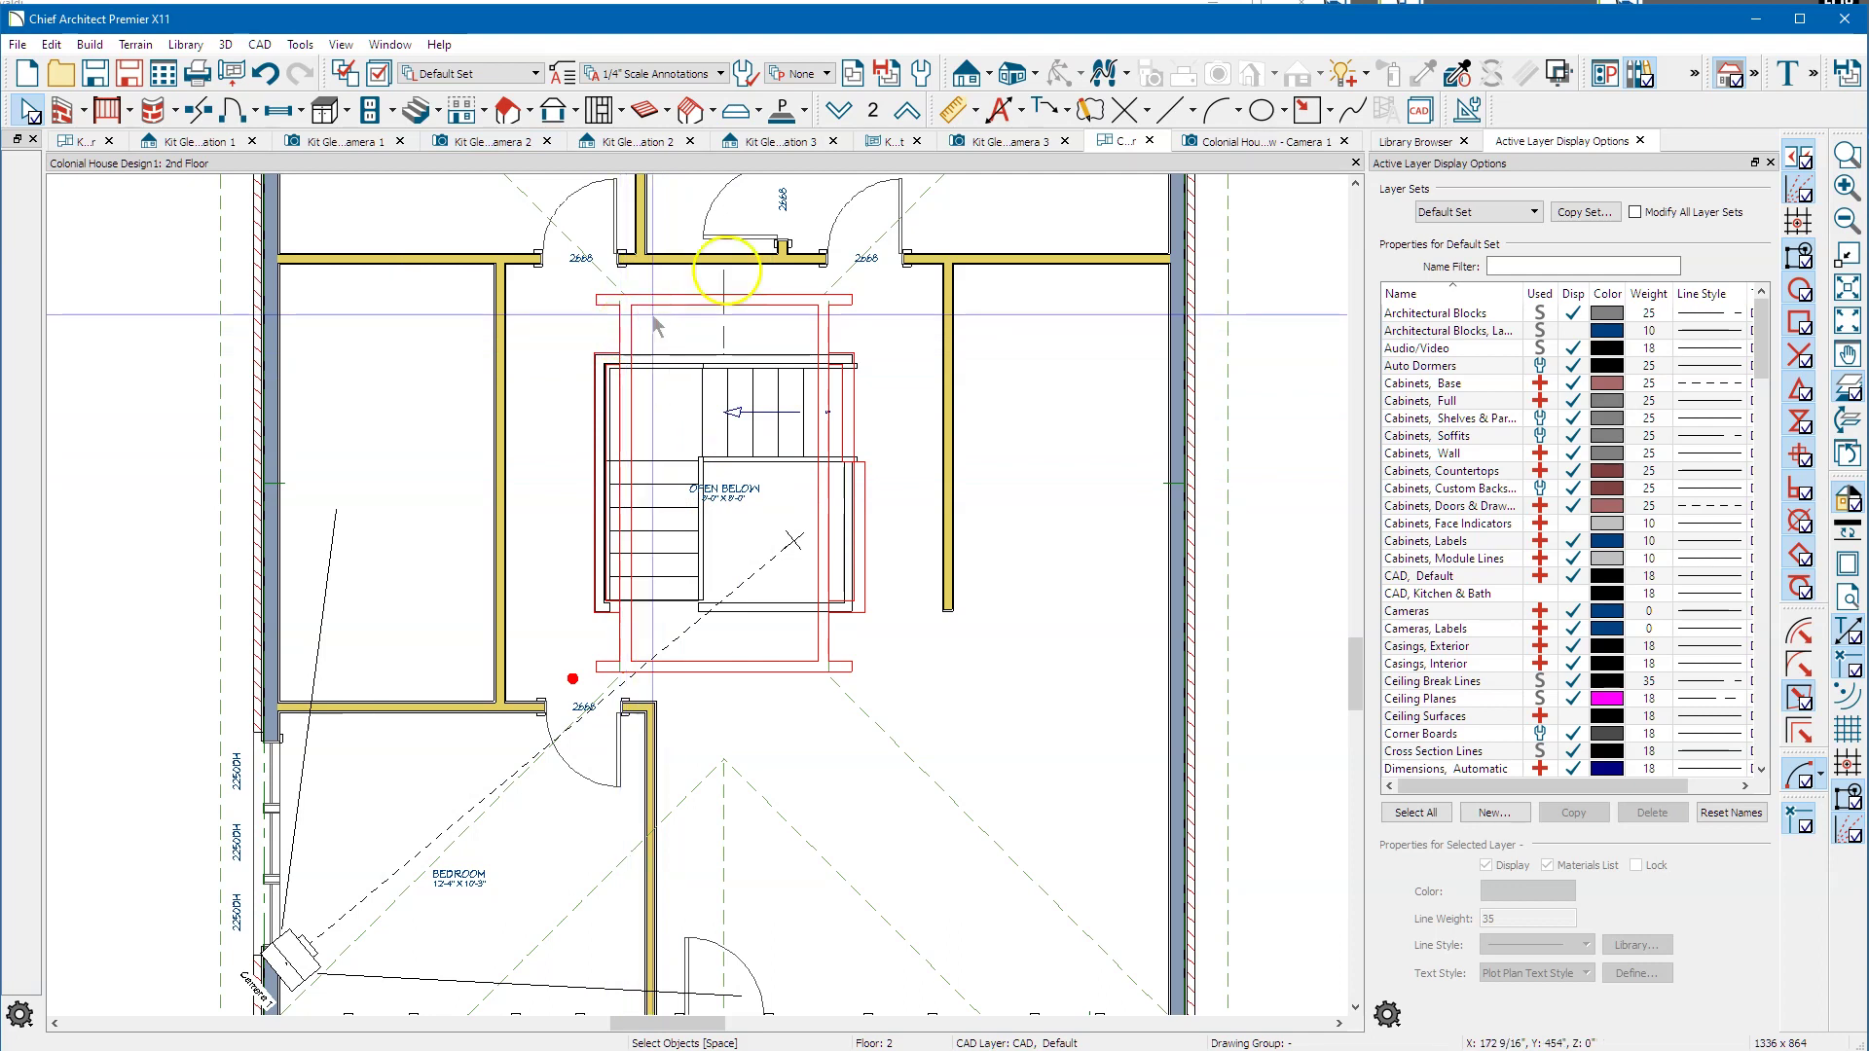
click(910, 105)
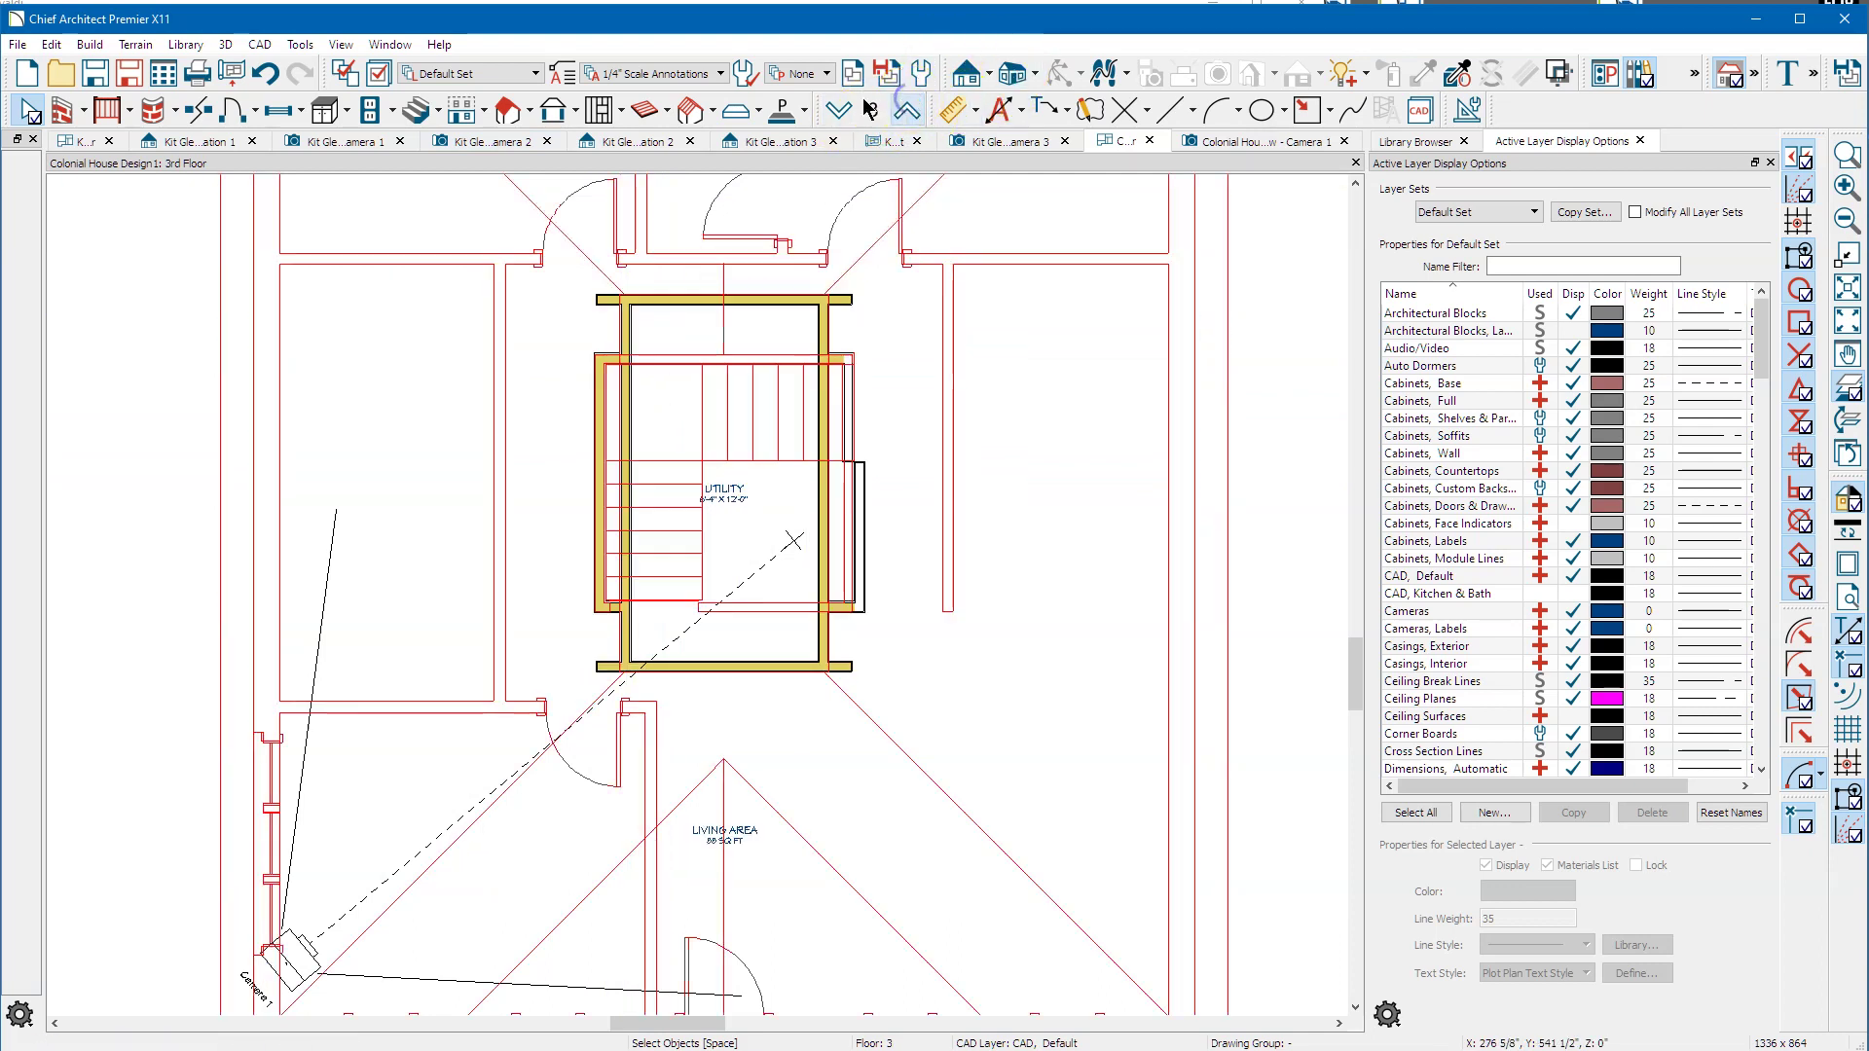
click(626, 343)
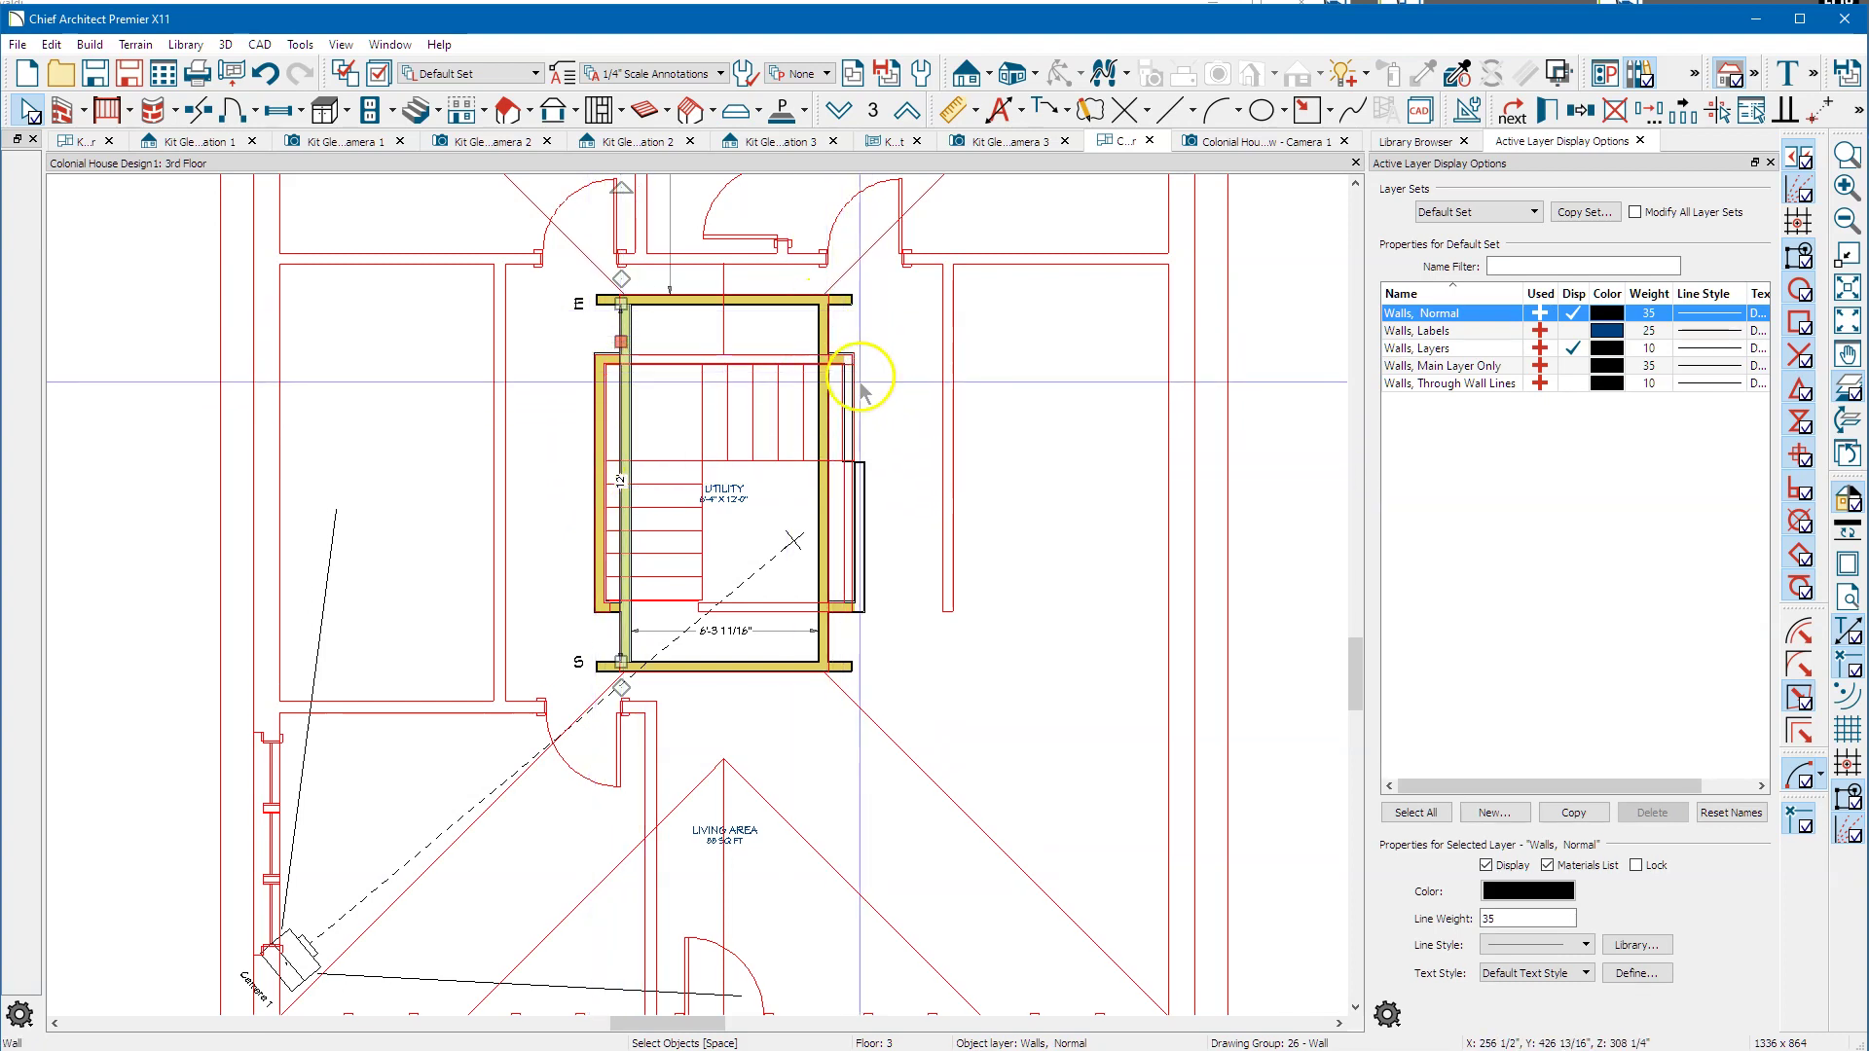
scroll(619, 439, up, 1)
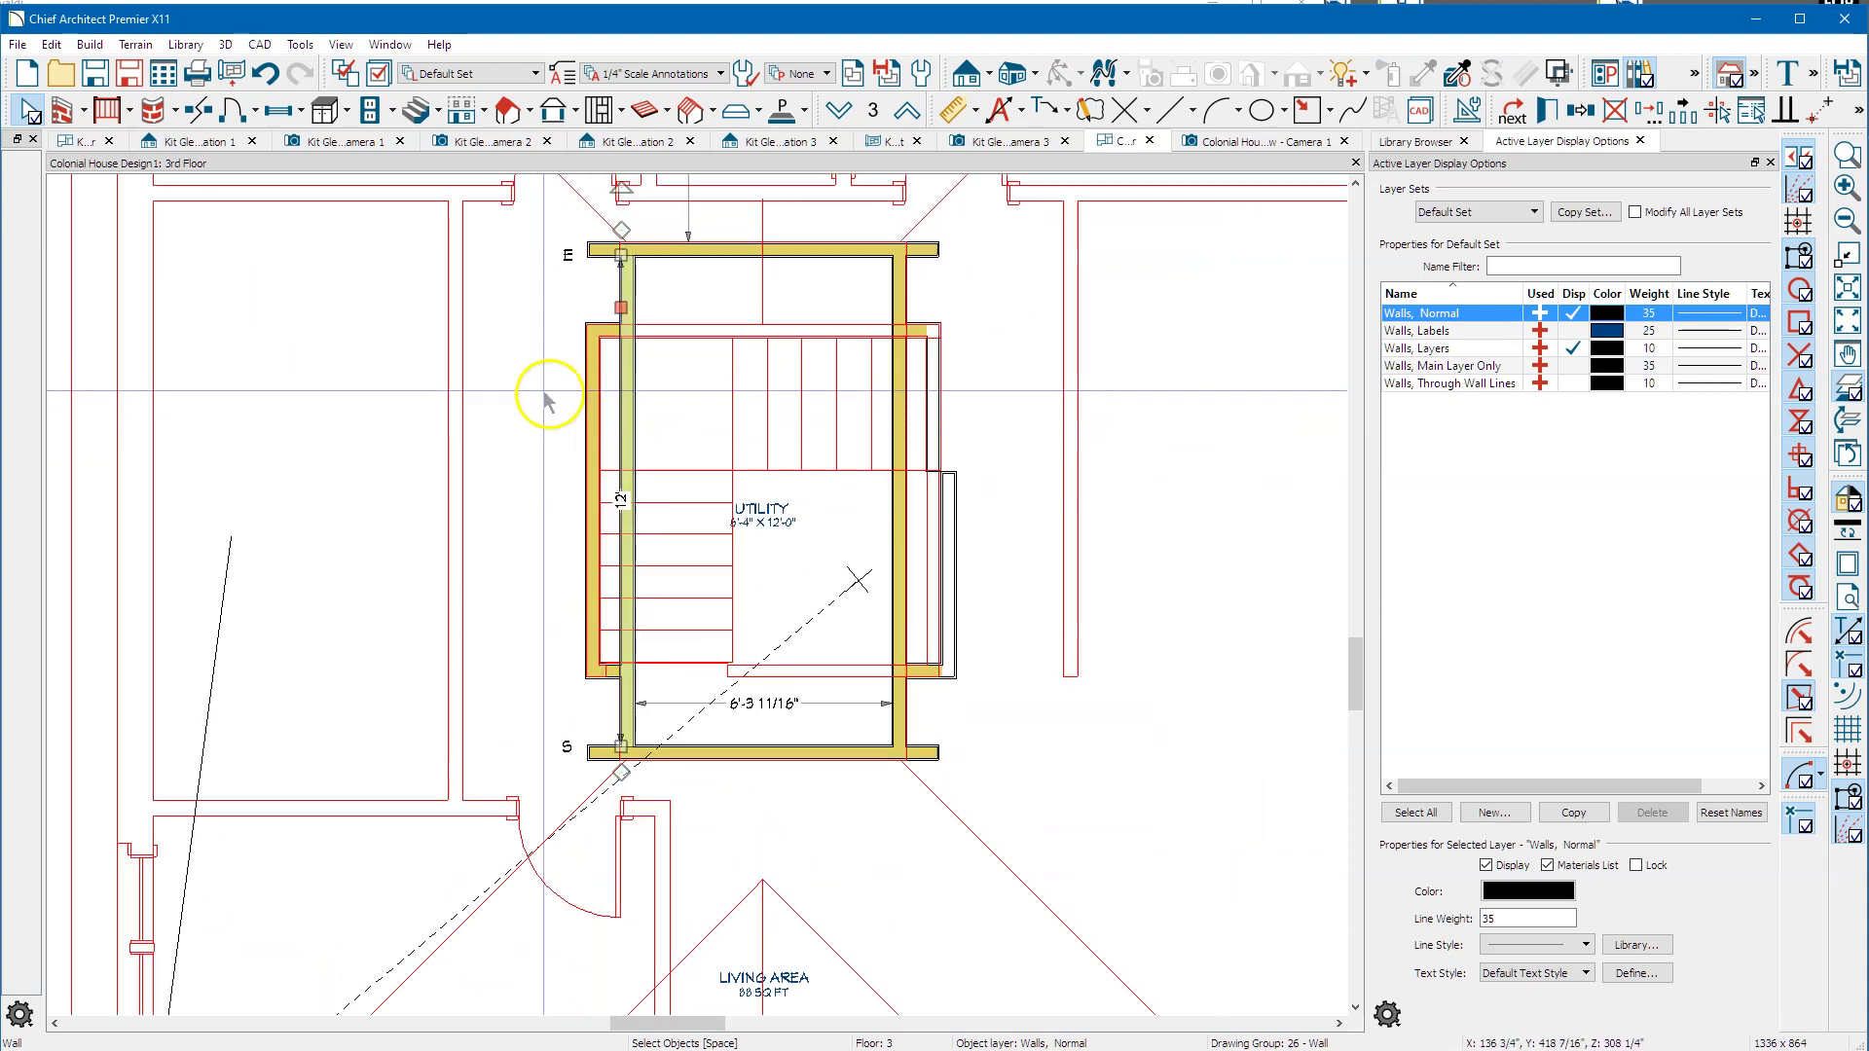
scroll(548, 401, up, 2)
middle_drag(530, 396, 576, 634)
scroll(573, 267, down, 2)
click(603, 277)
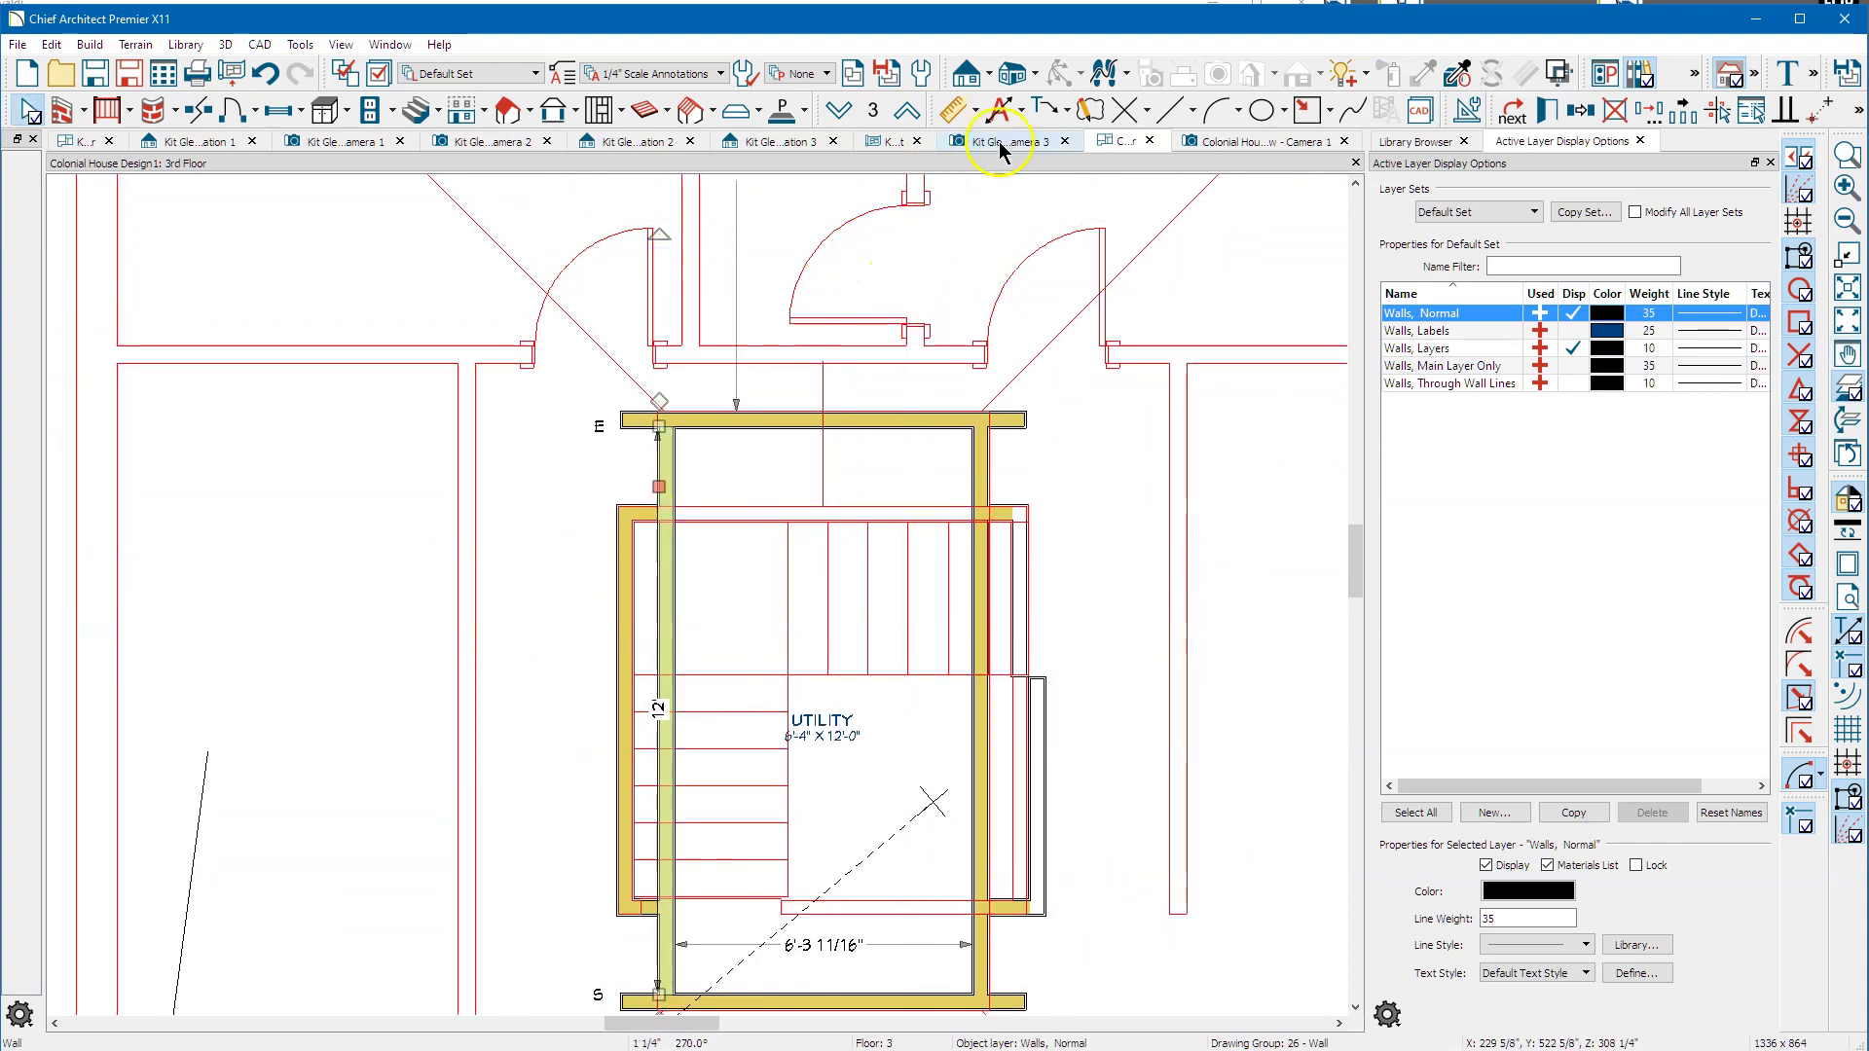
Draw two short vertical CAD reference lines, about 2'-7" and 2'-11" long, just above the utility room's left walls.
click(1165, 121)
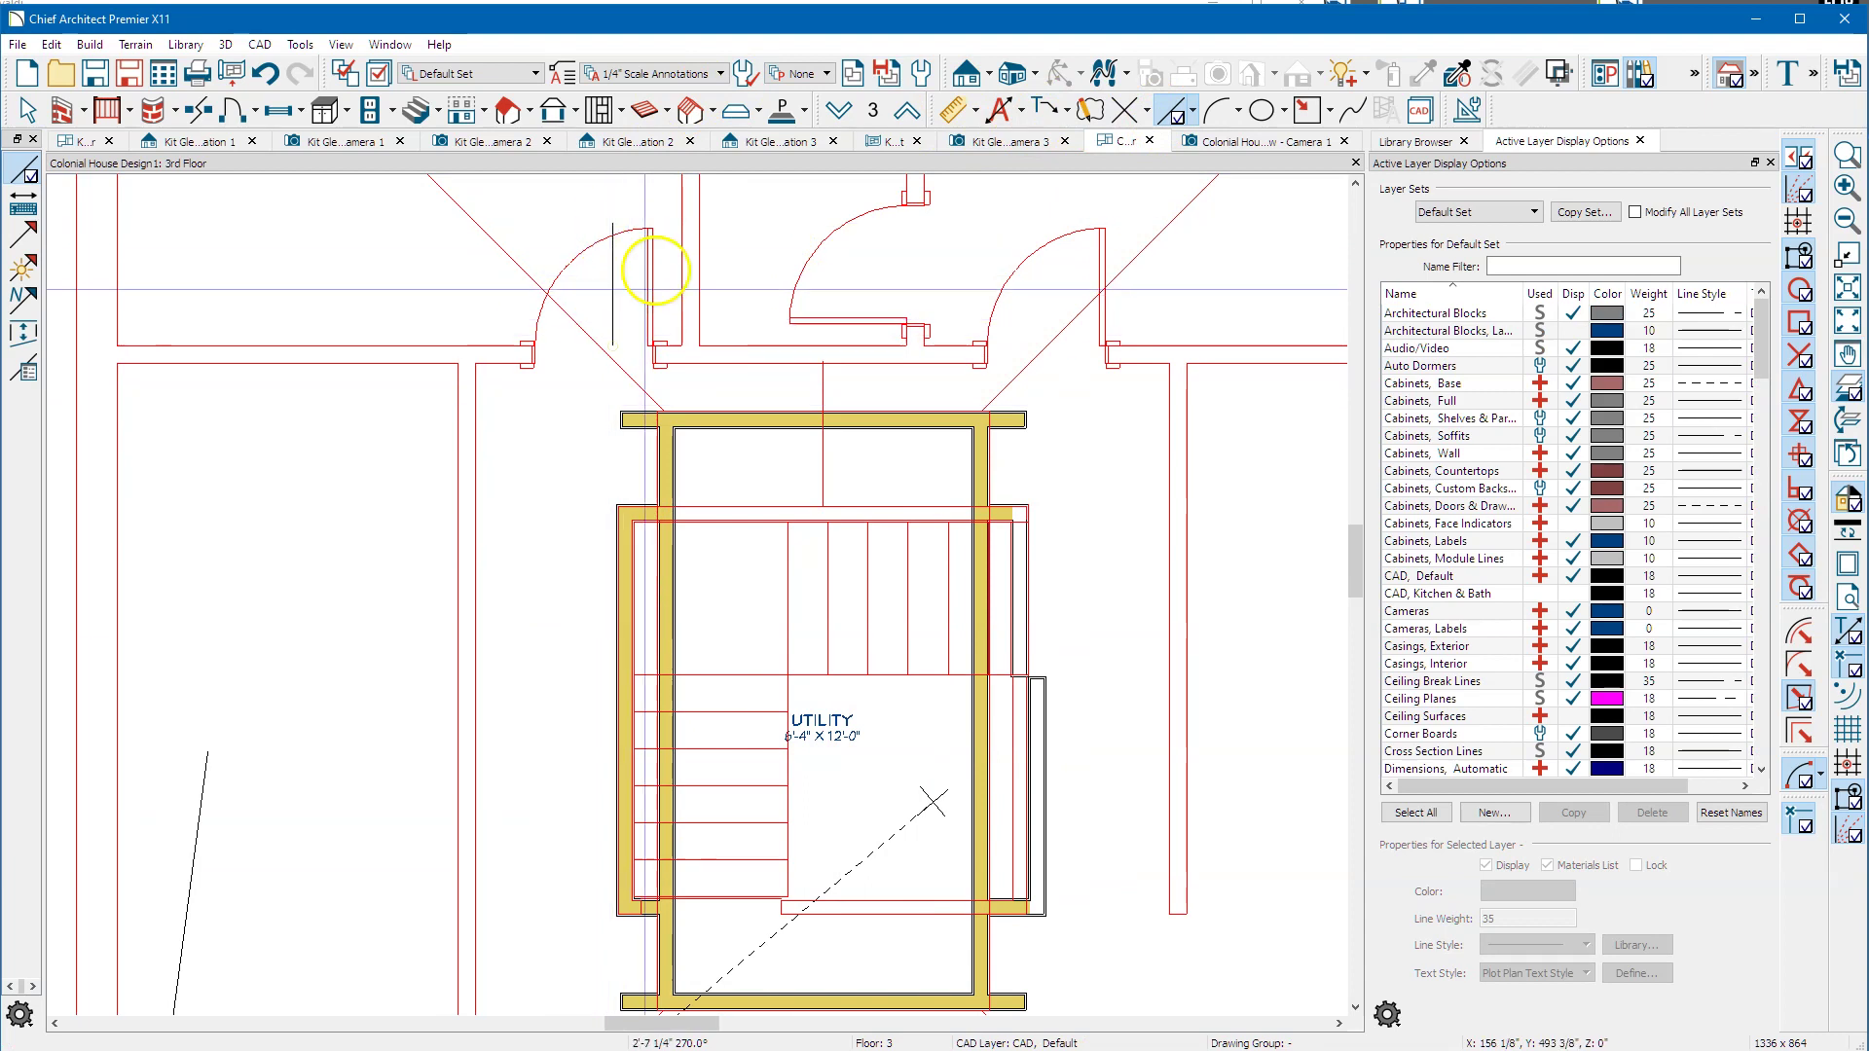
drag(672, 207, 672, 335)
key(space)
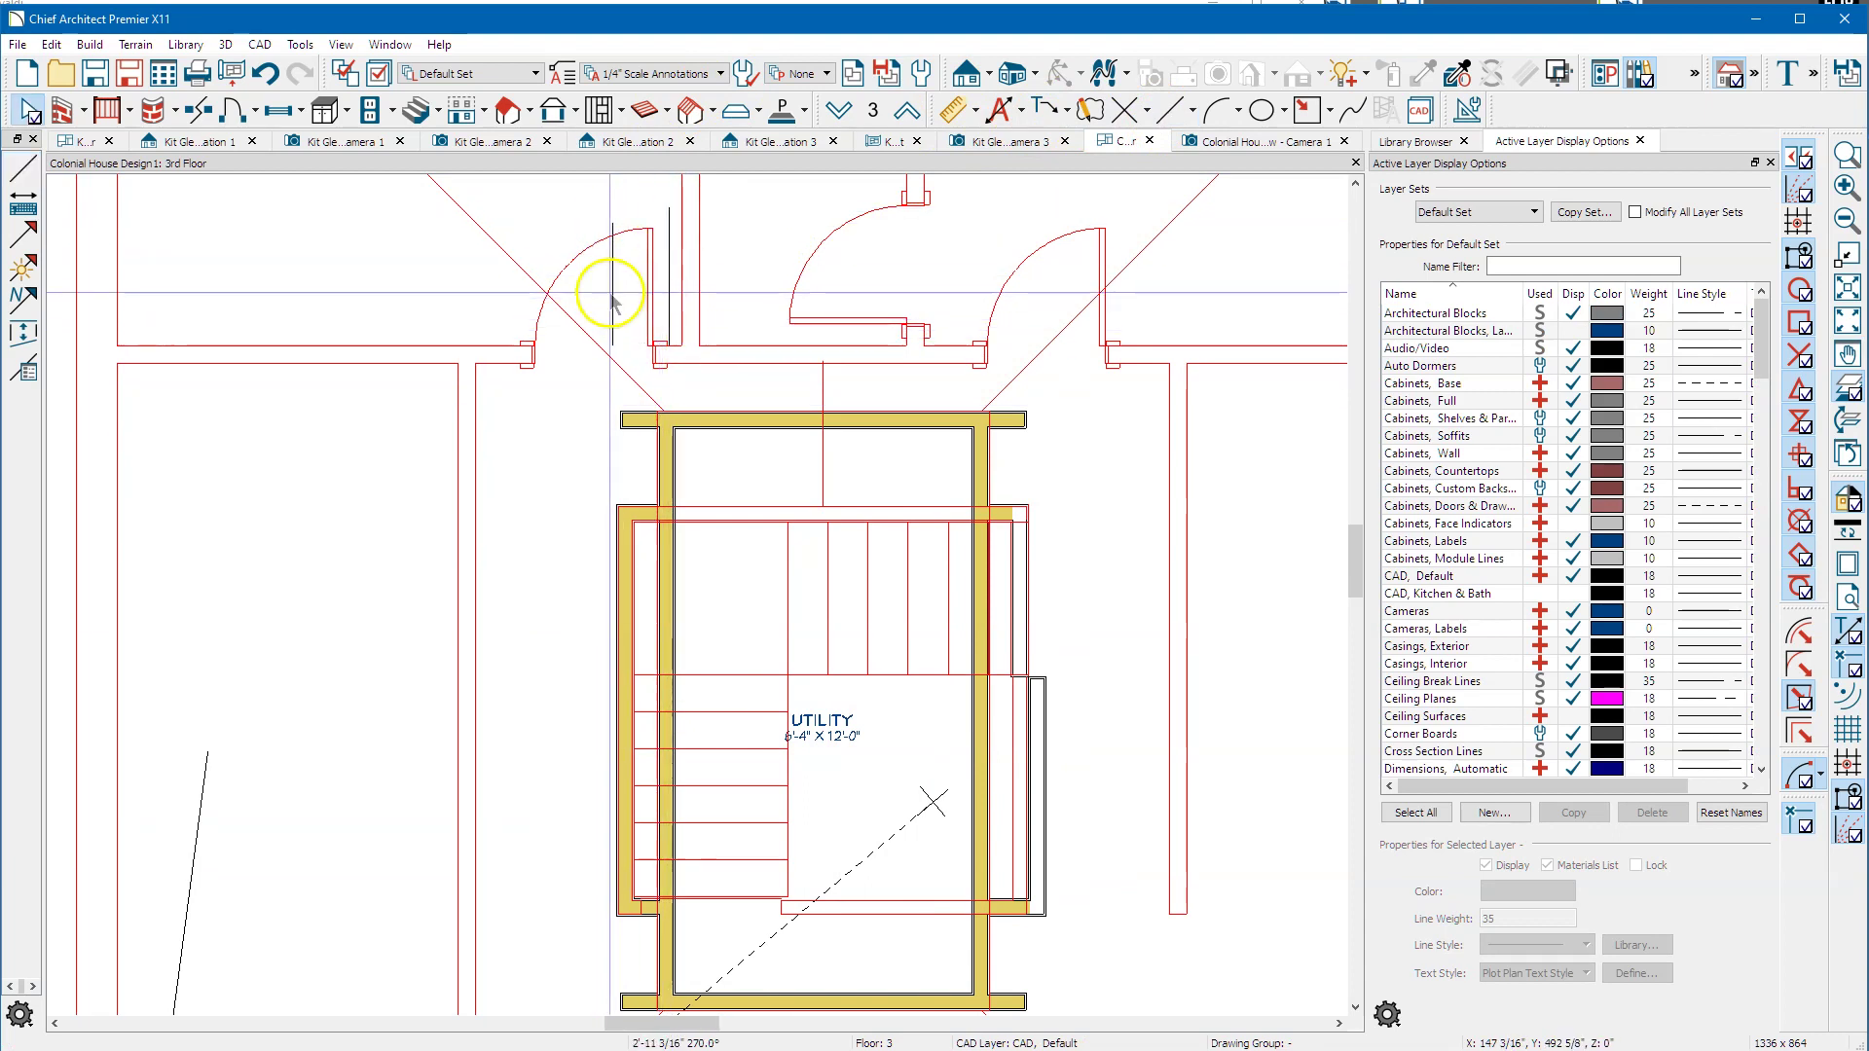
Center one reference line on the outer left stairwell wall and the other on the utility room's inner left wall.
click(612, 292)
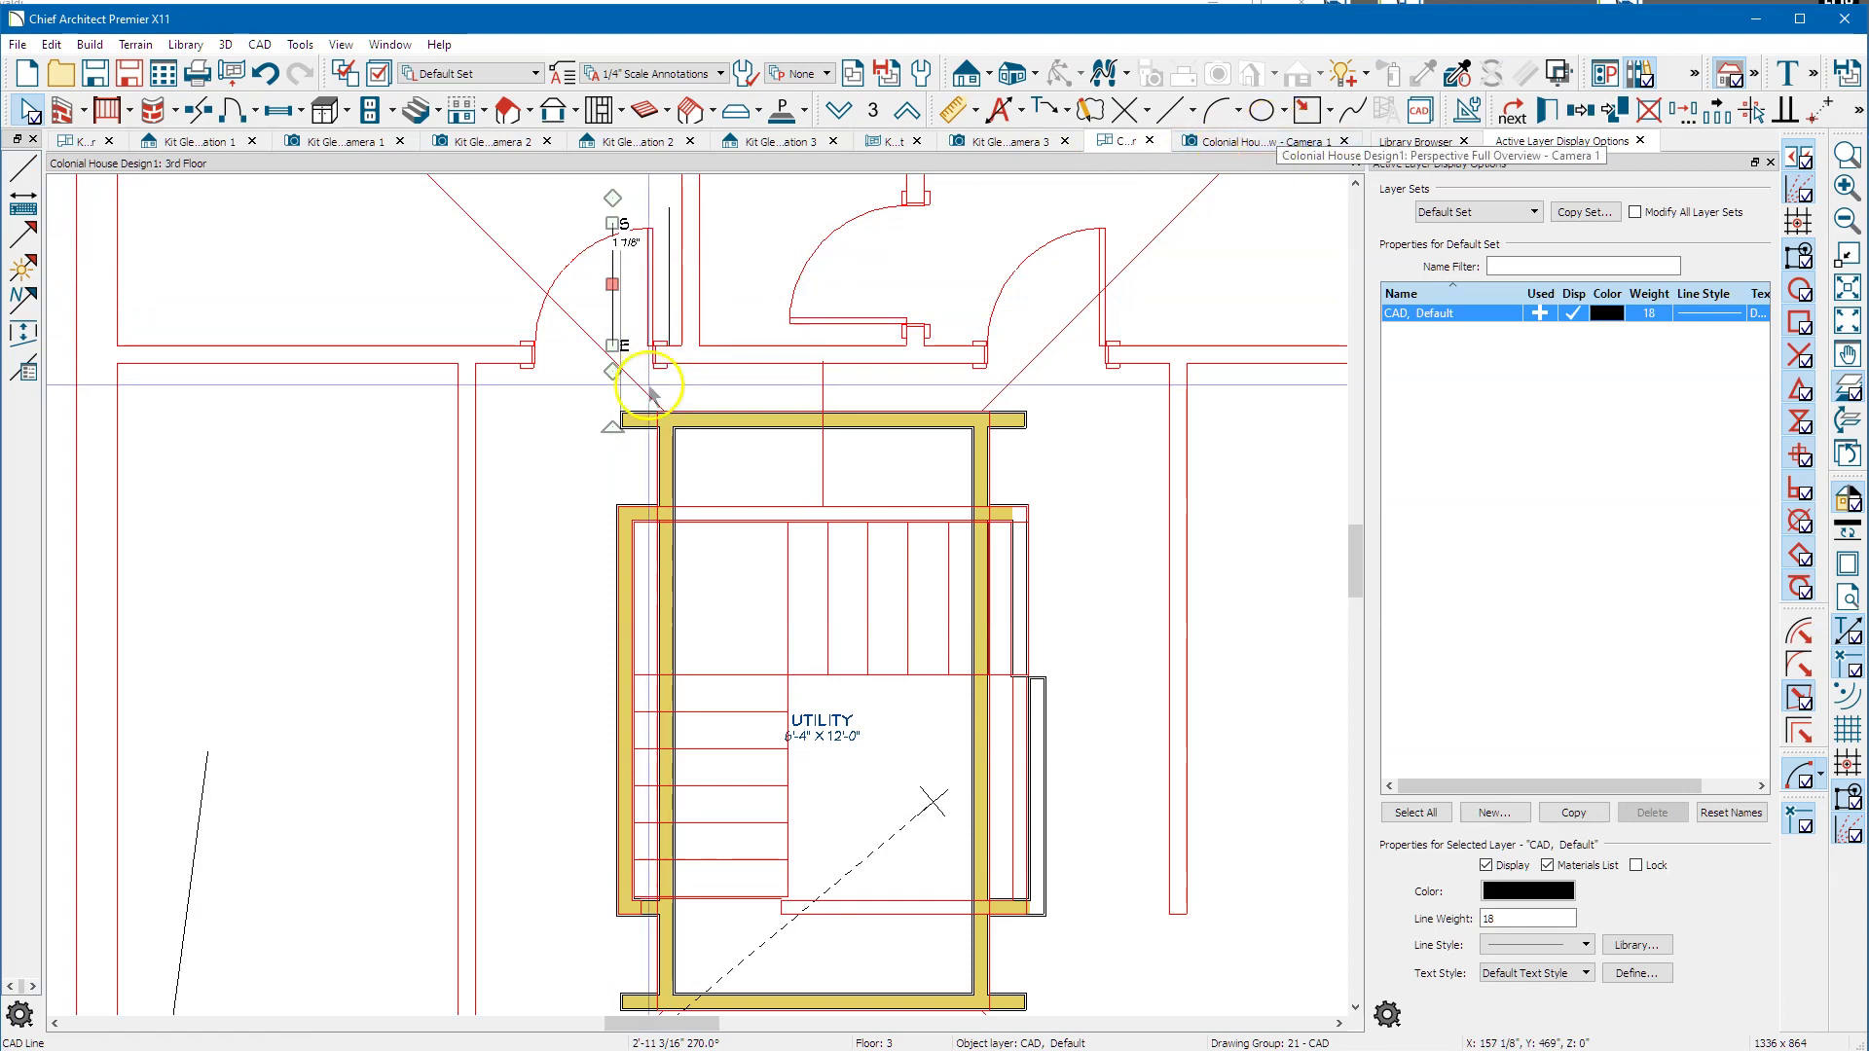
right_click(613, 284)
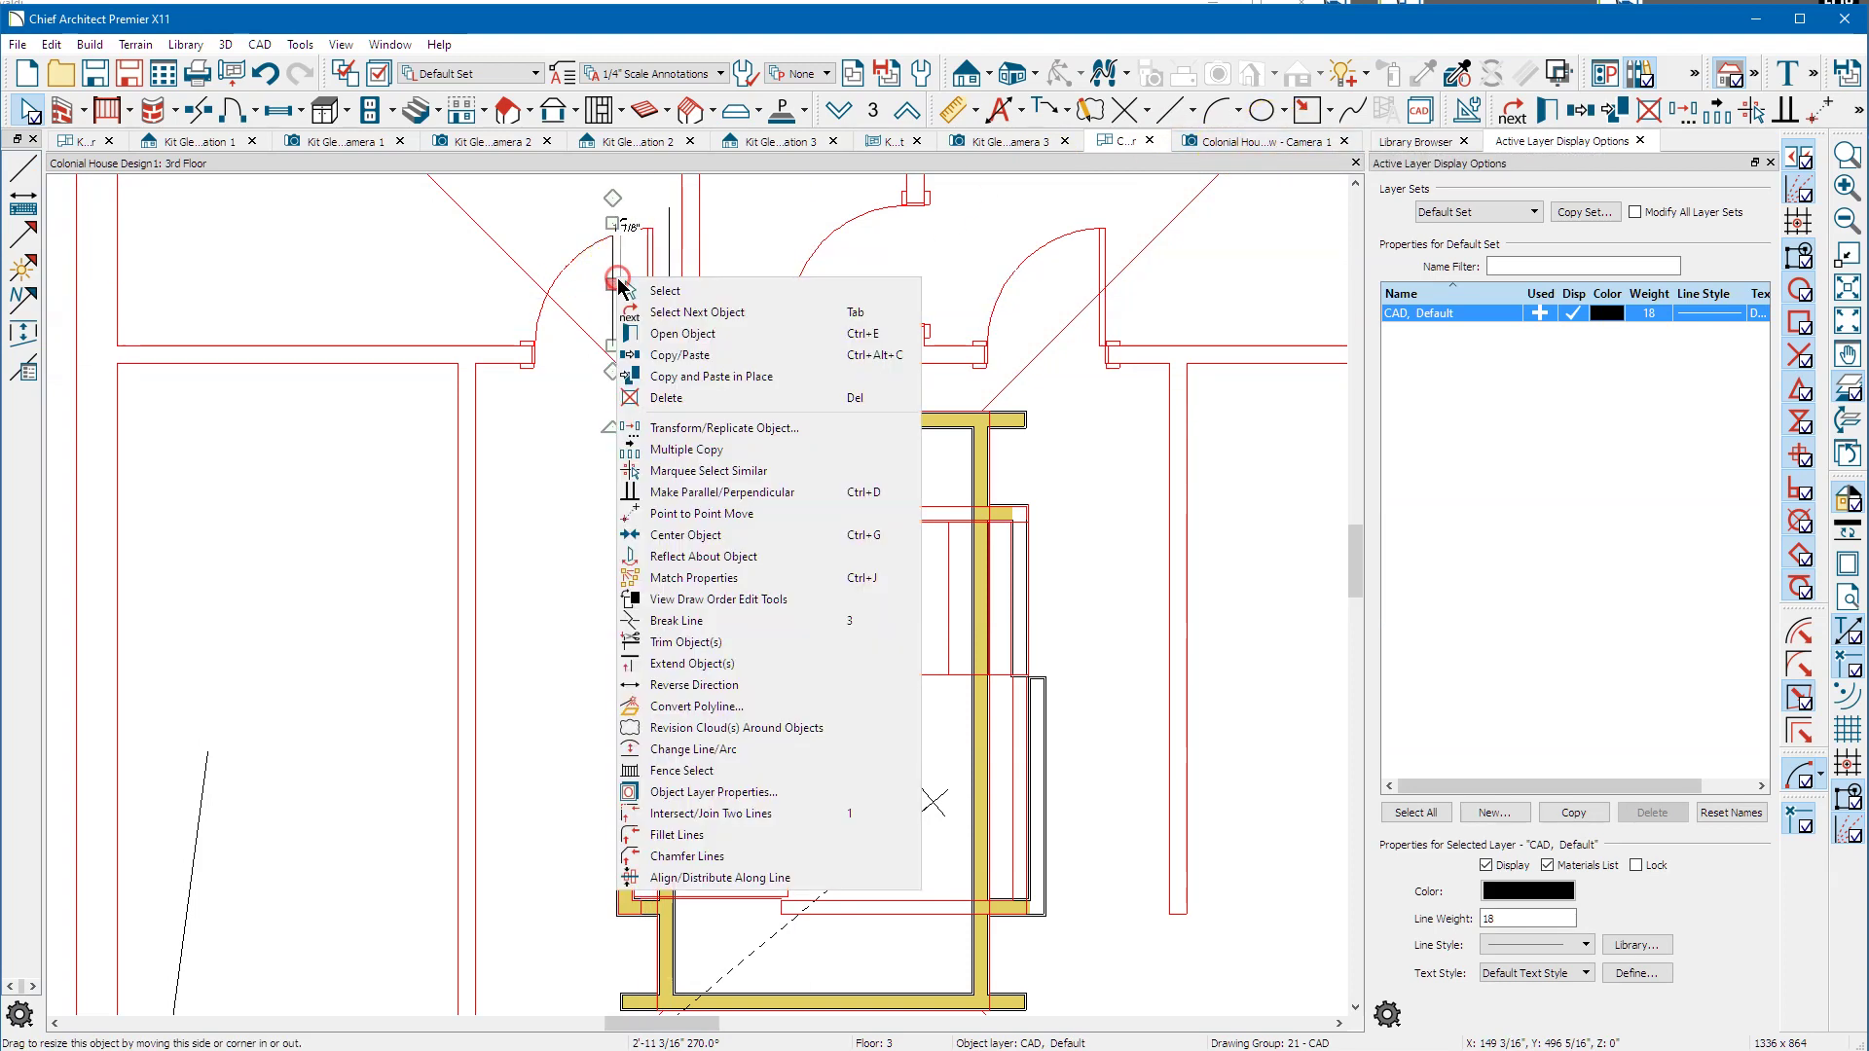
click(764, 535)
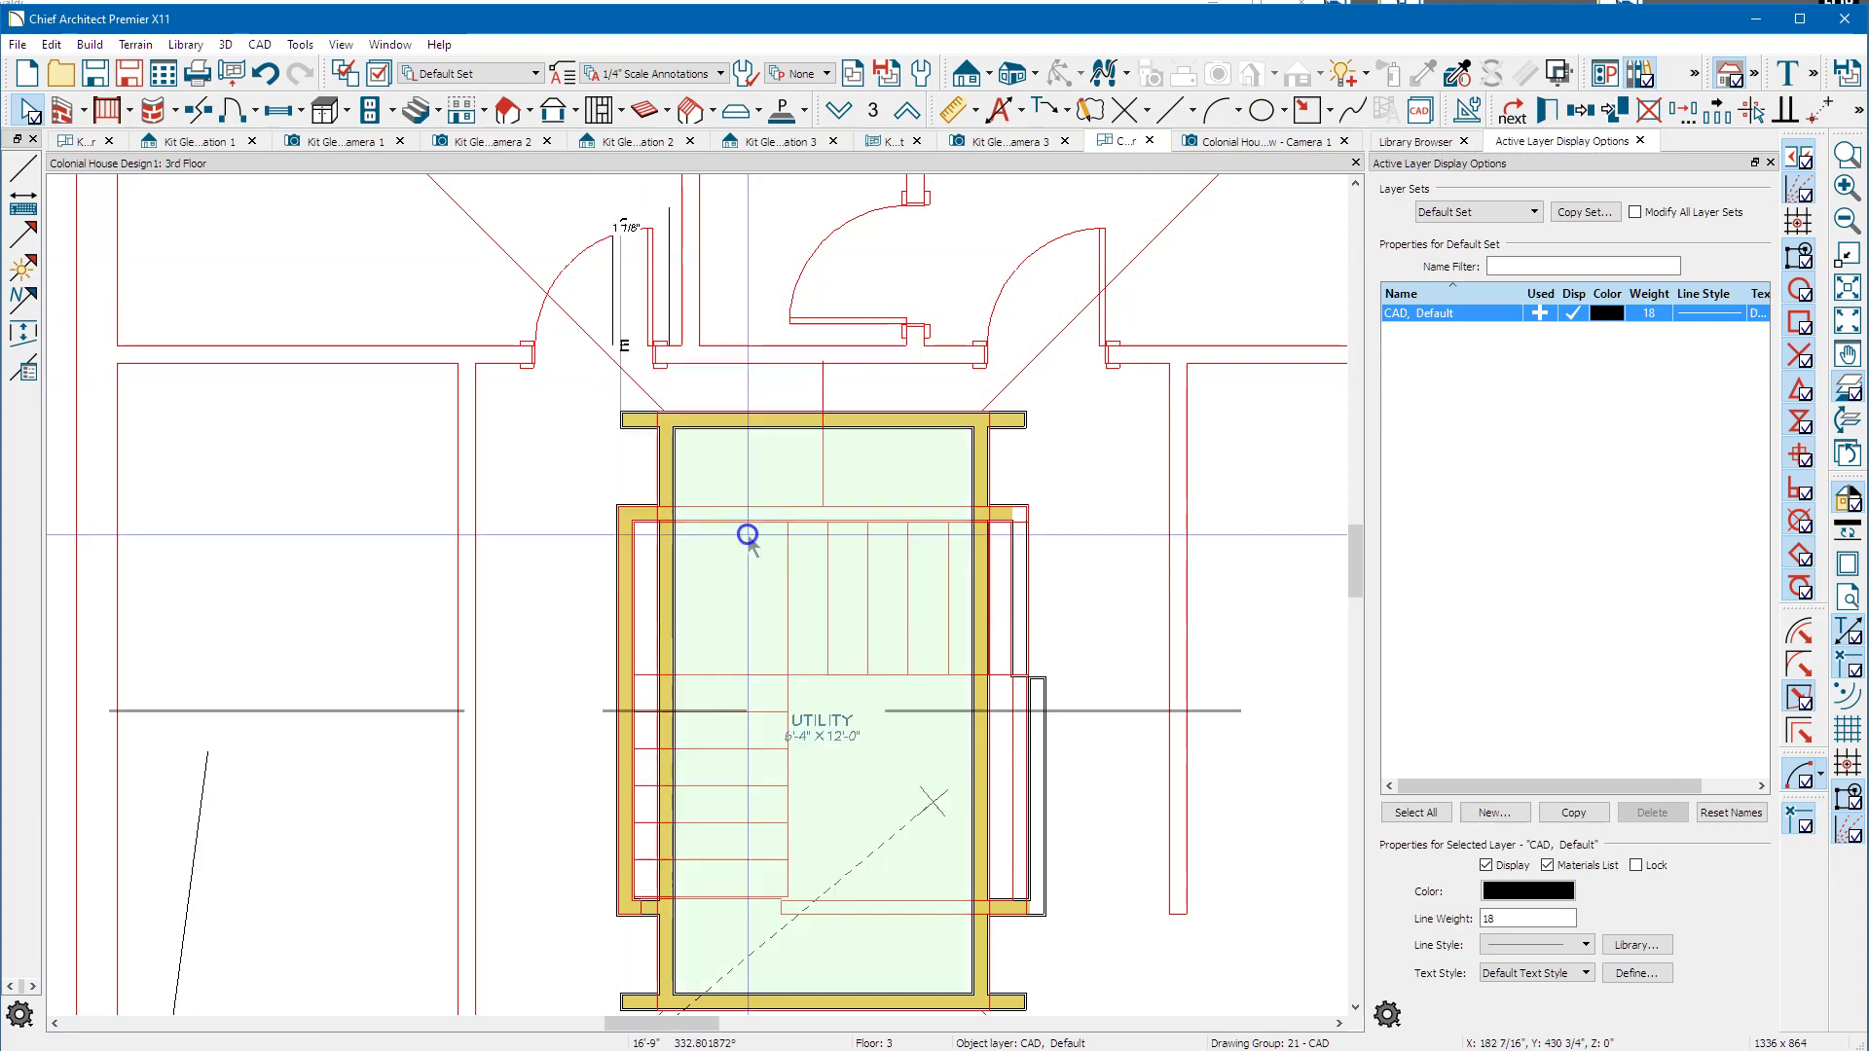
click(611, 557)
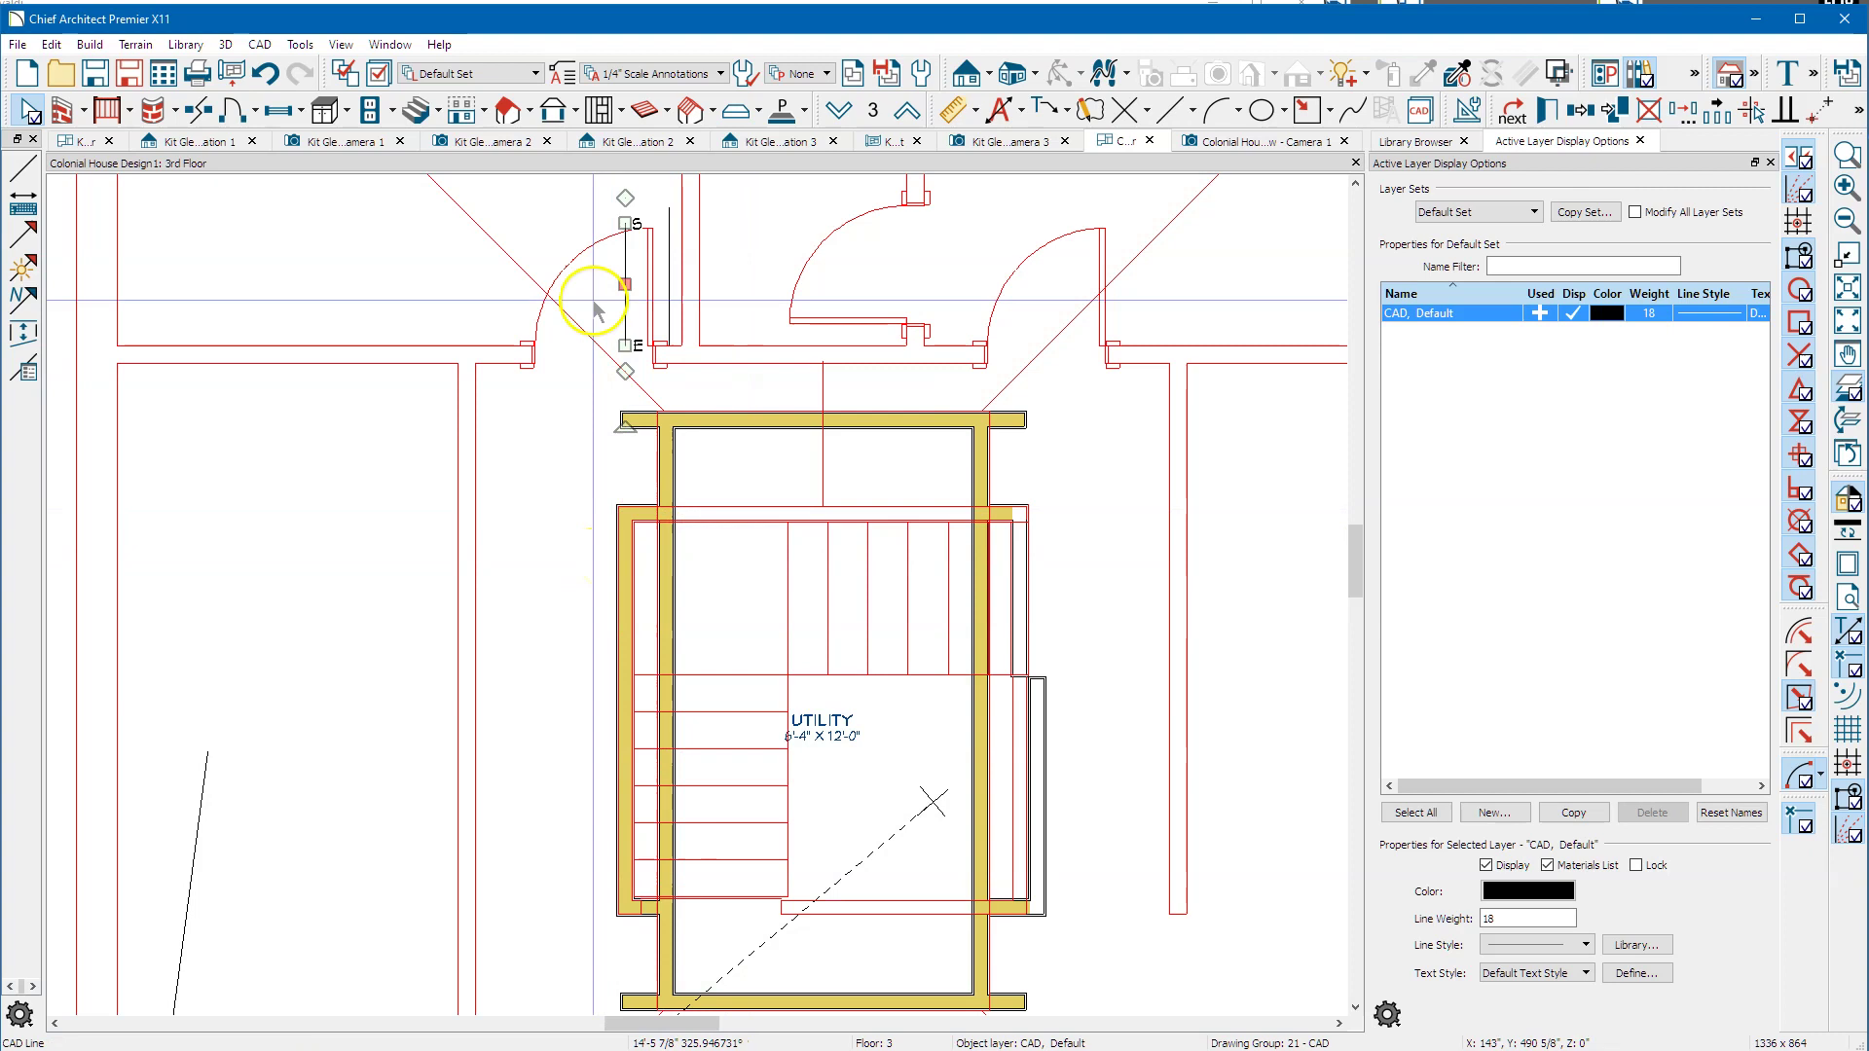
click(670, 285)
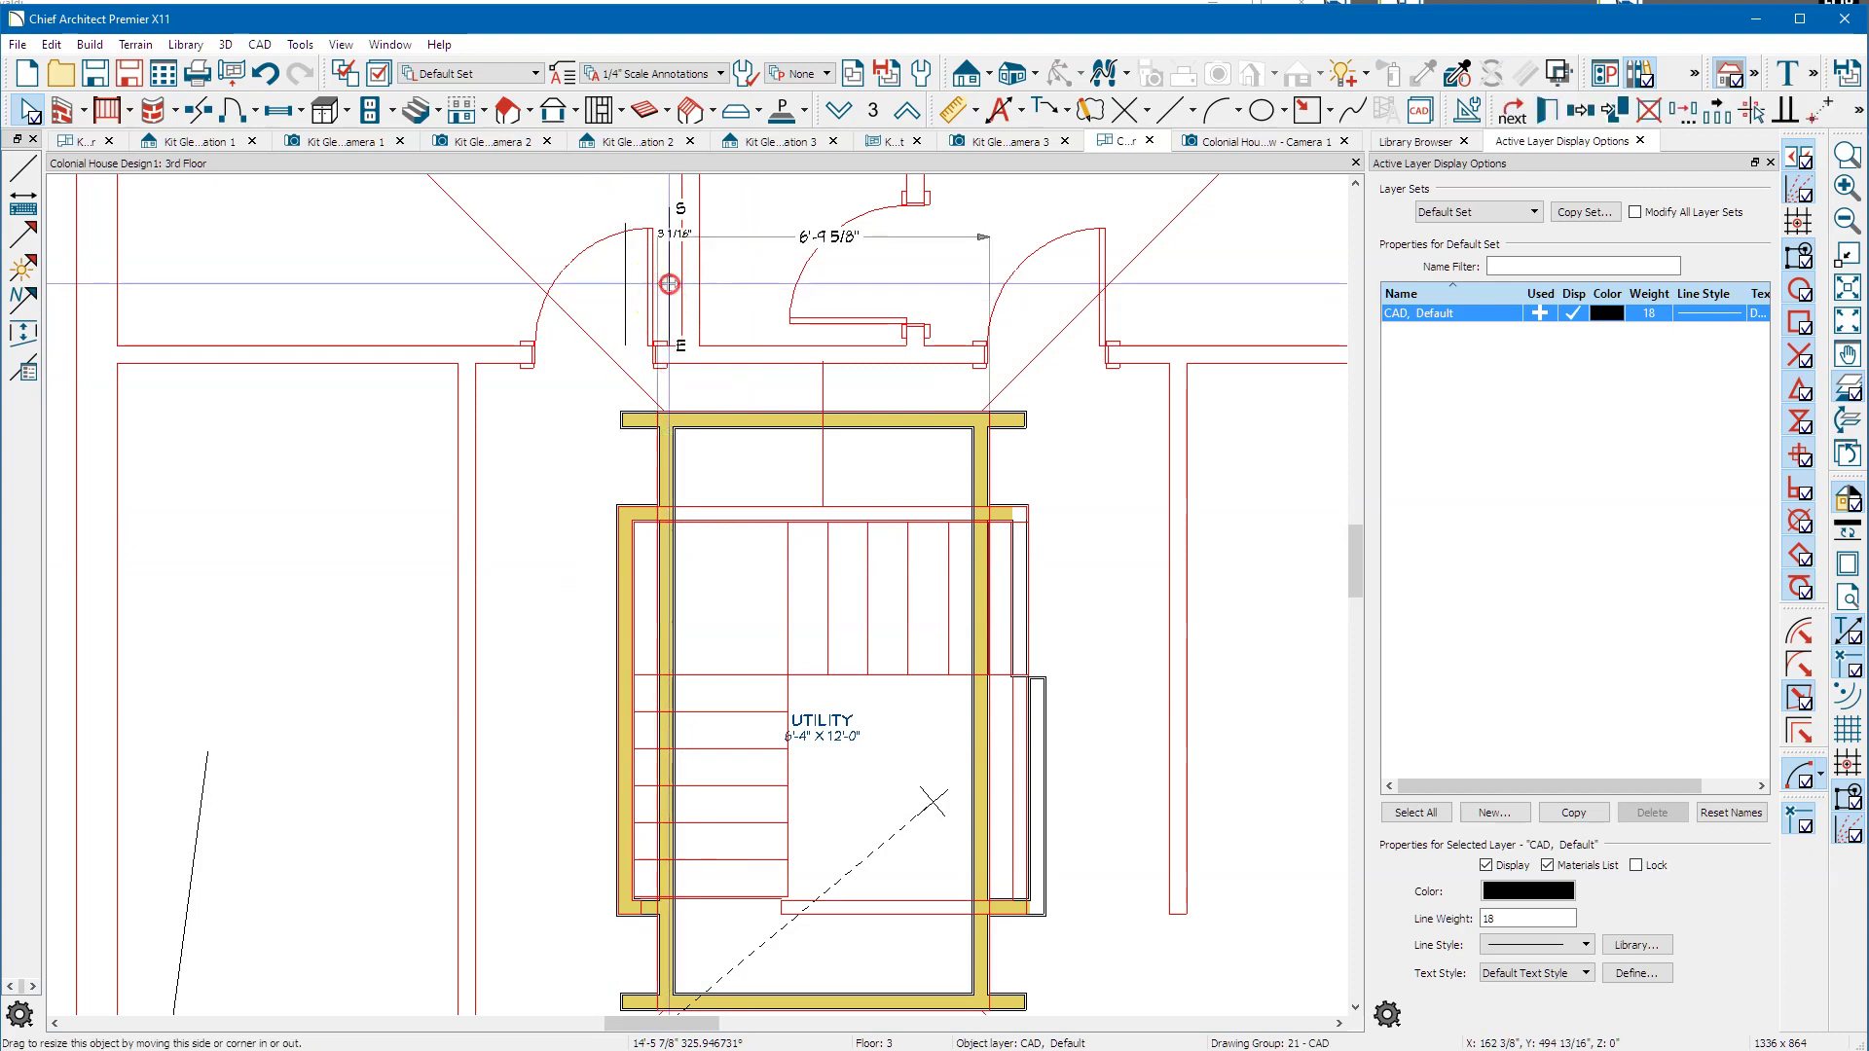
right_click(669, 284)
click(789, 543)
click(674, 568)
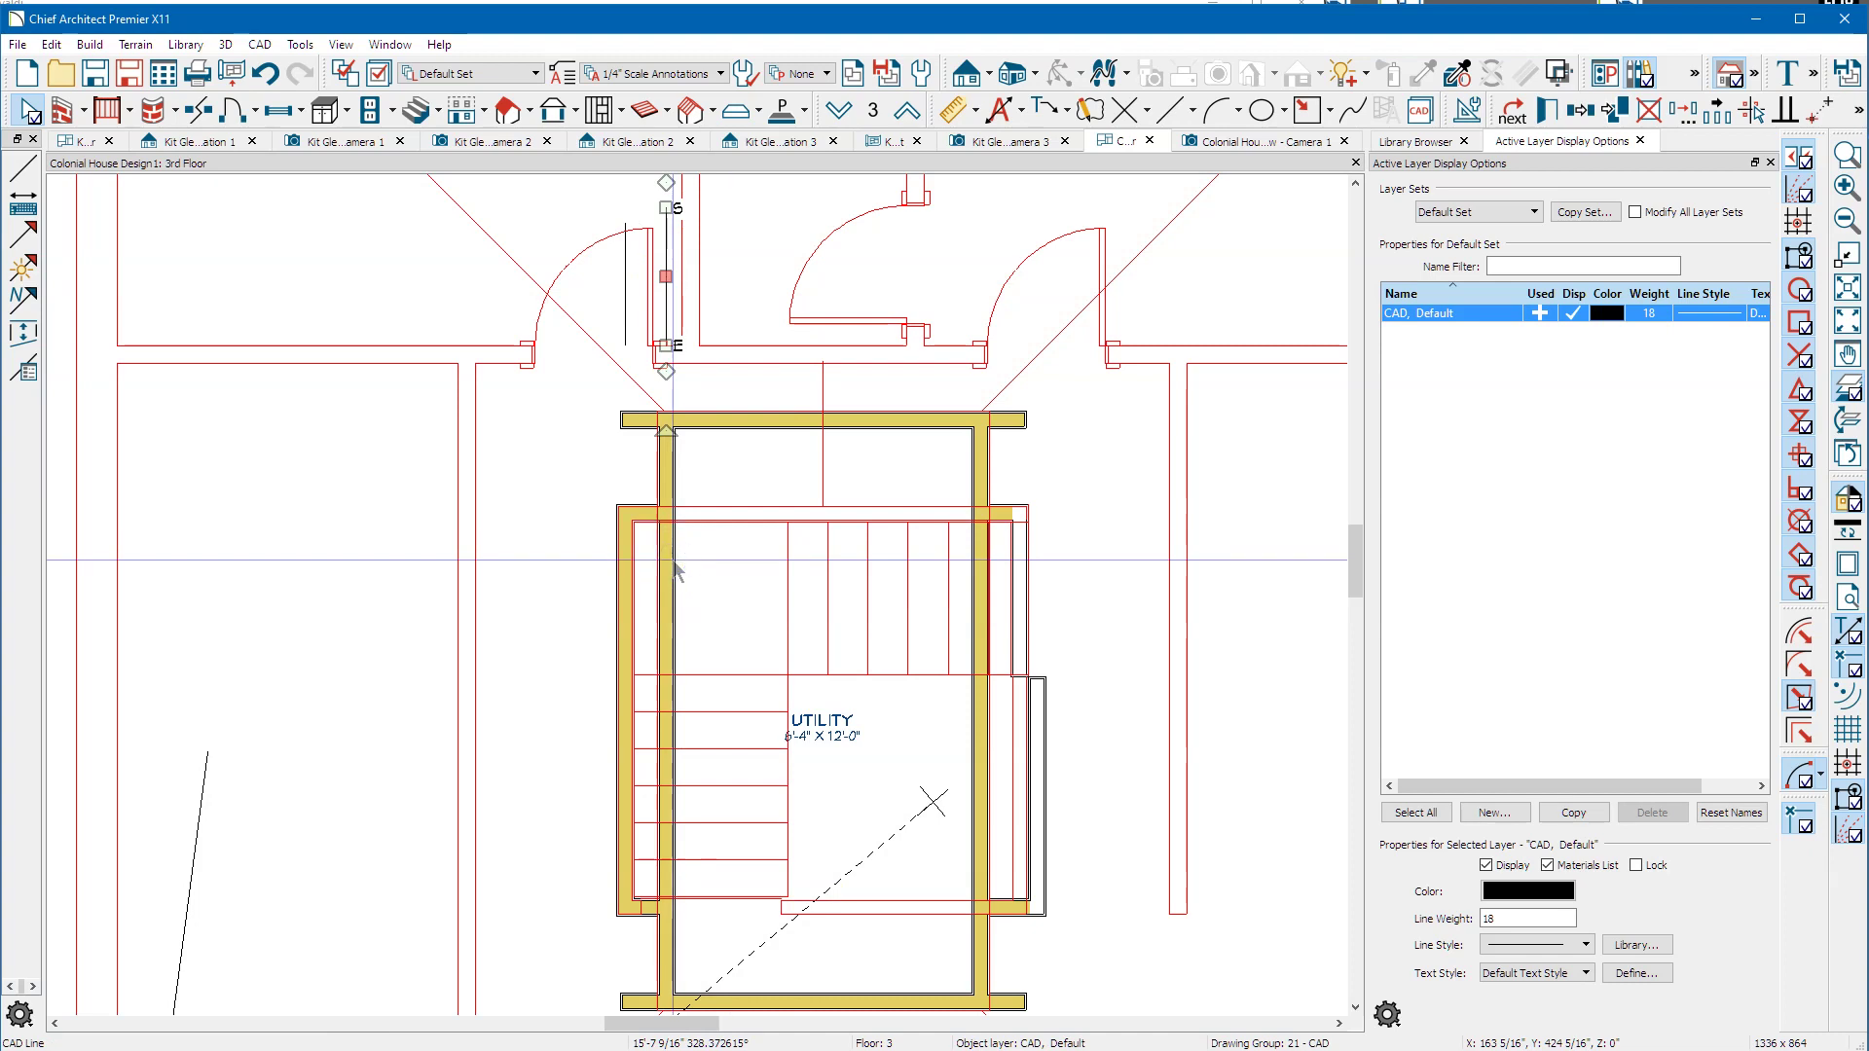
Measure the horizontal distance between the two reference lines with a Point to Point Dimension, turning on display of the Dimensions, Manual layer.
middle_drag(718, 250, 735, 417)
scroll(735, 422, up, 2)
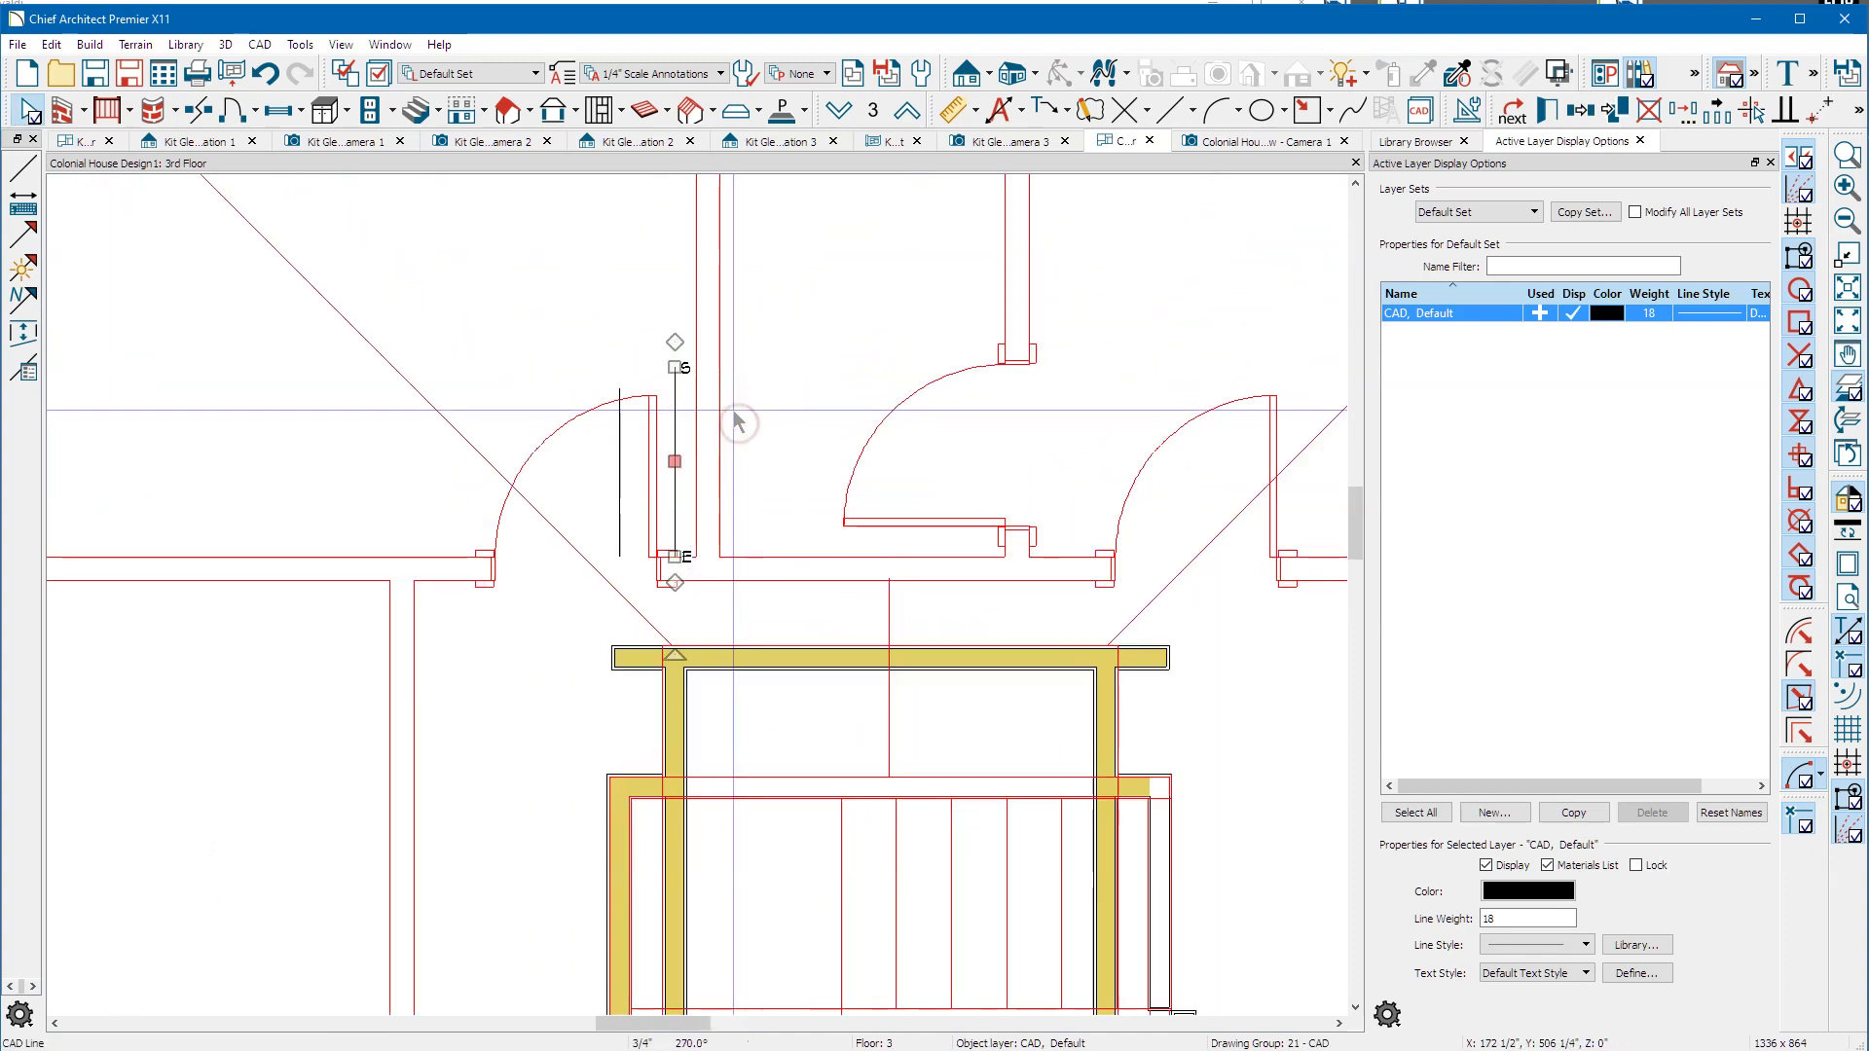
scroll(730, 399, up, 1)
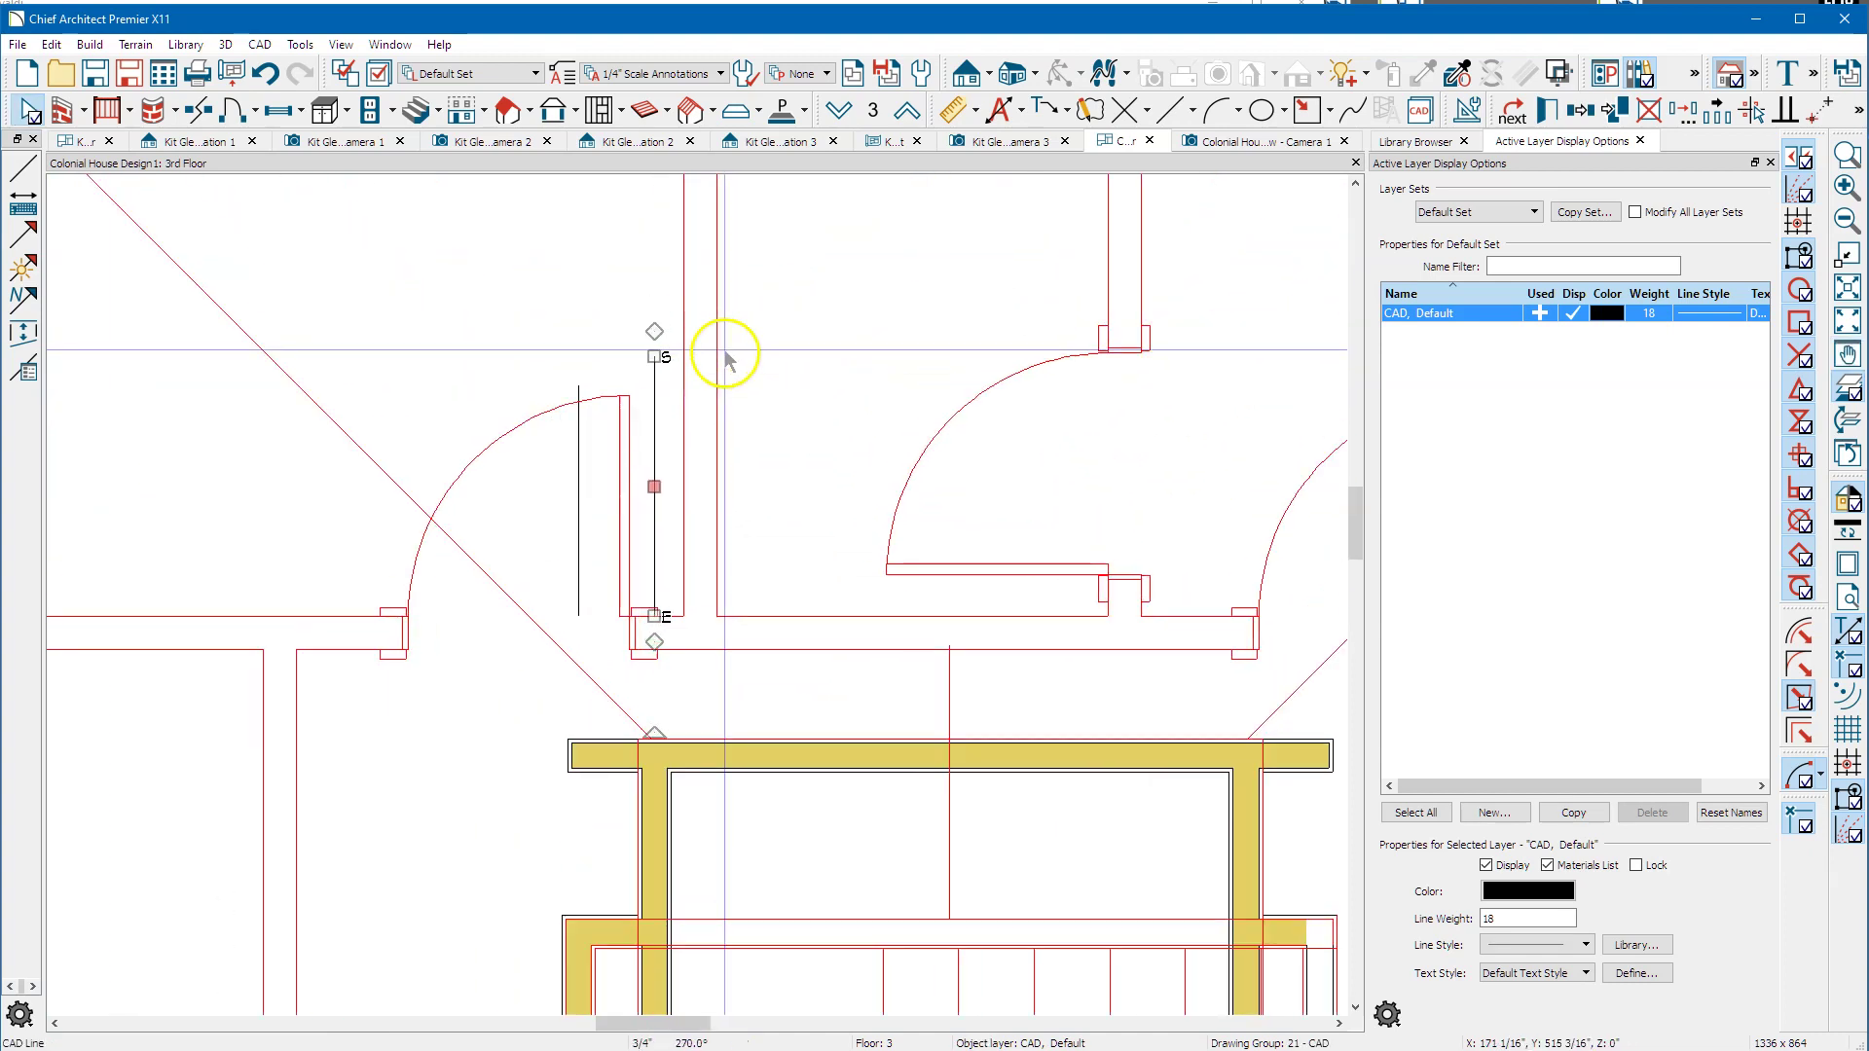
click(978, 114)
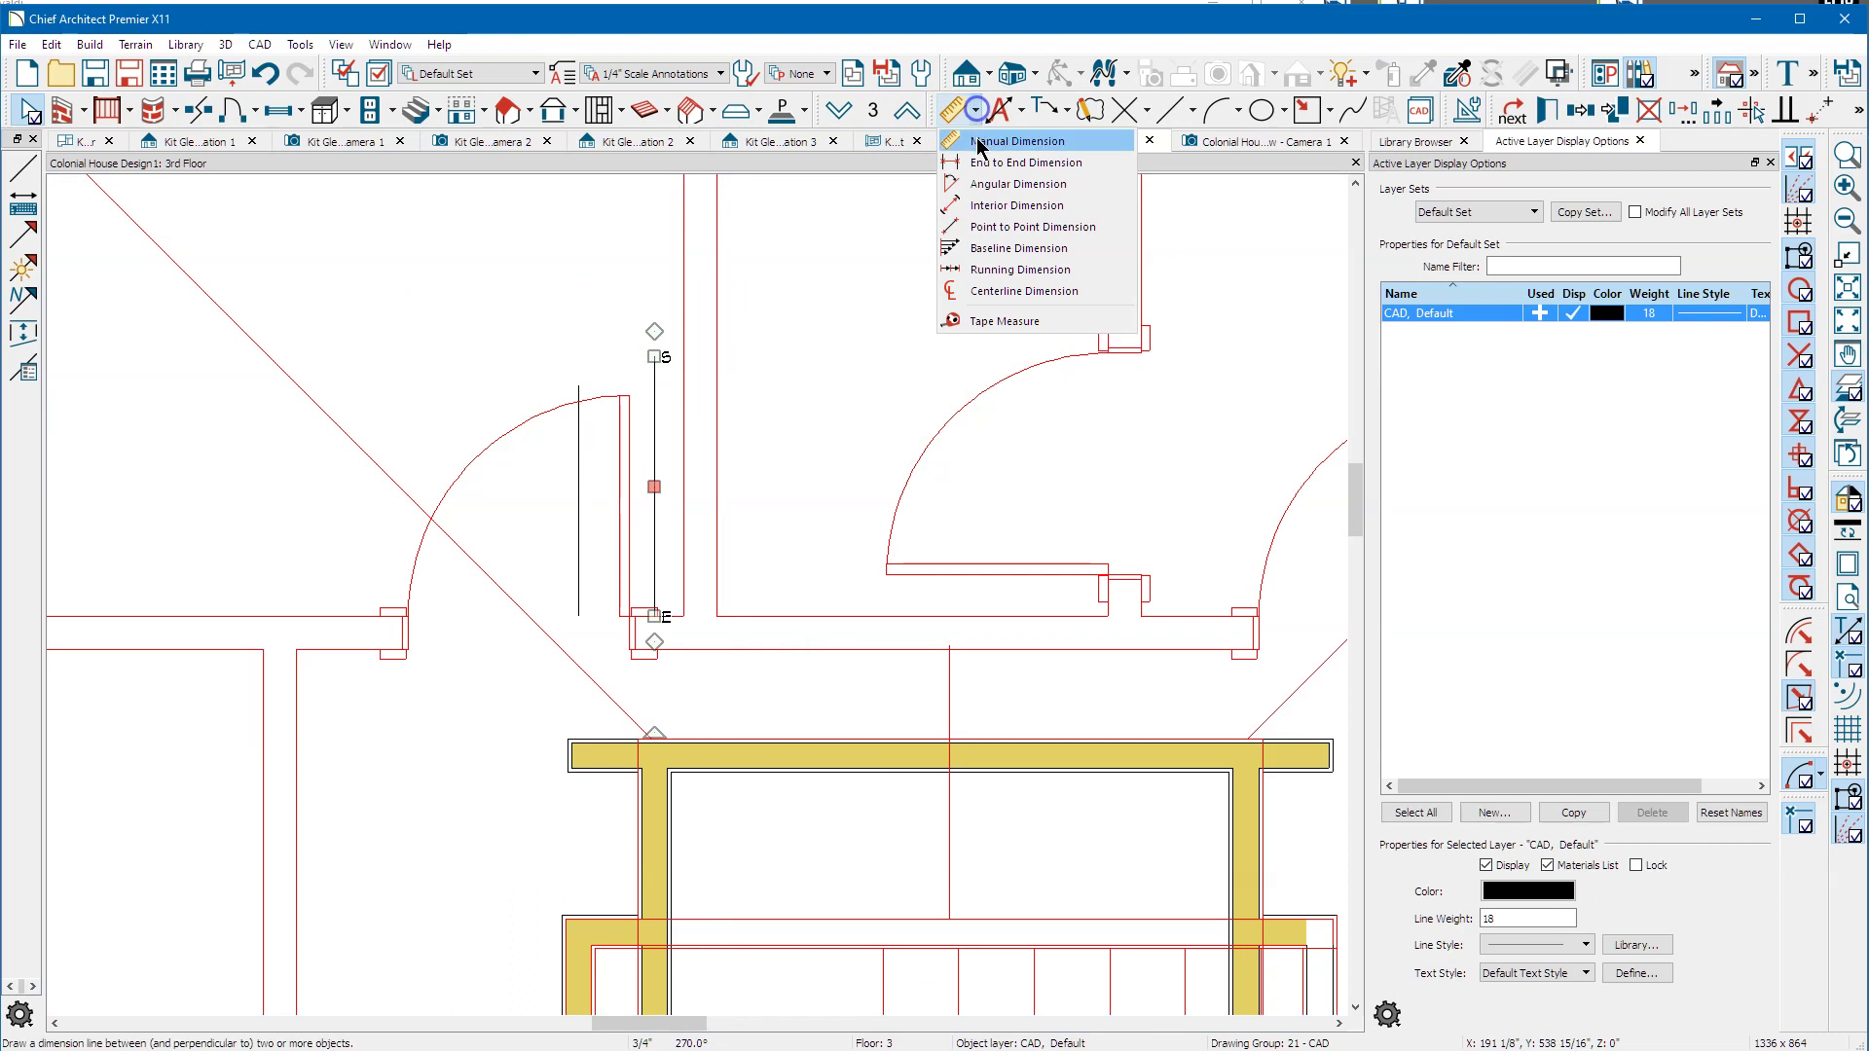
click(1042, 230)
drag(580, 389, 651, 474)
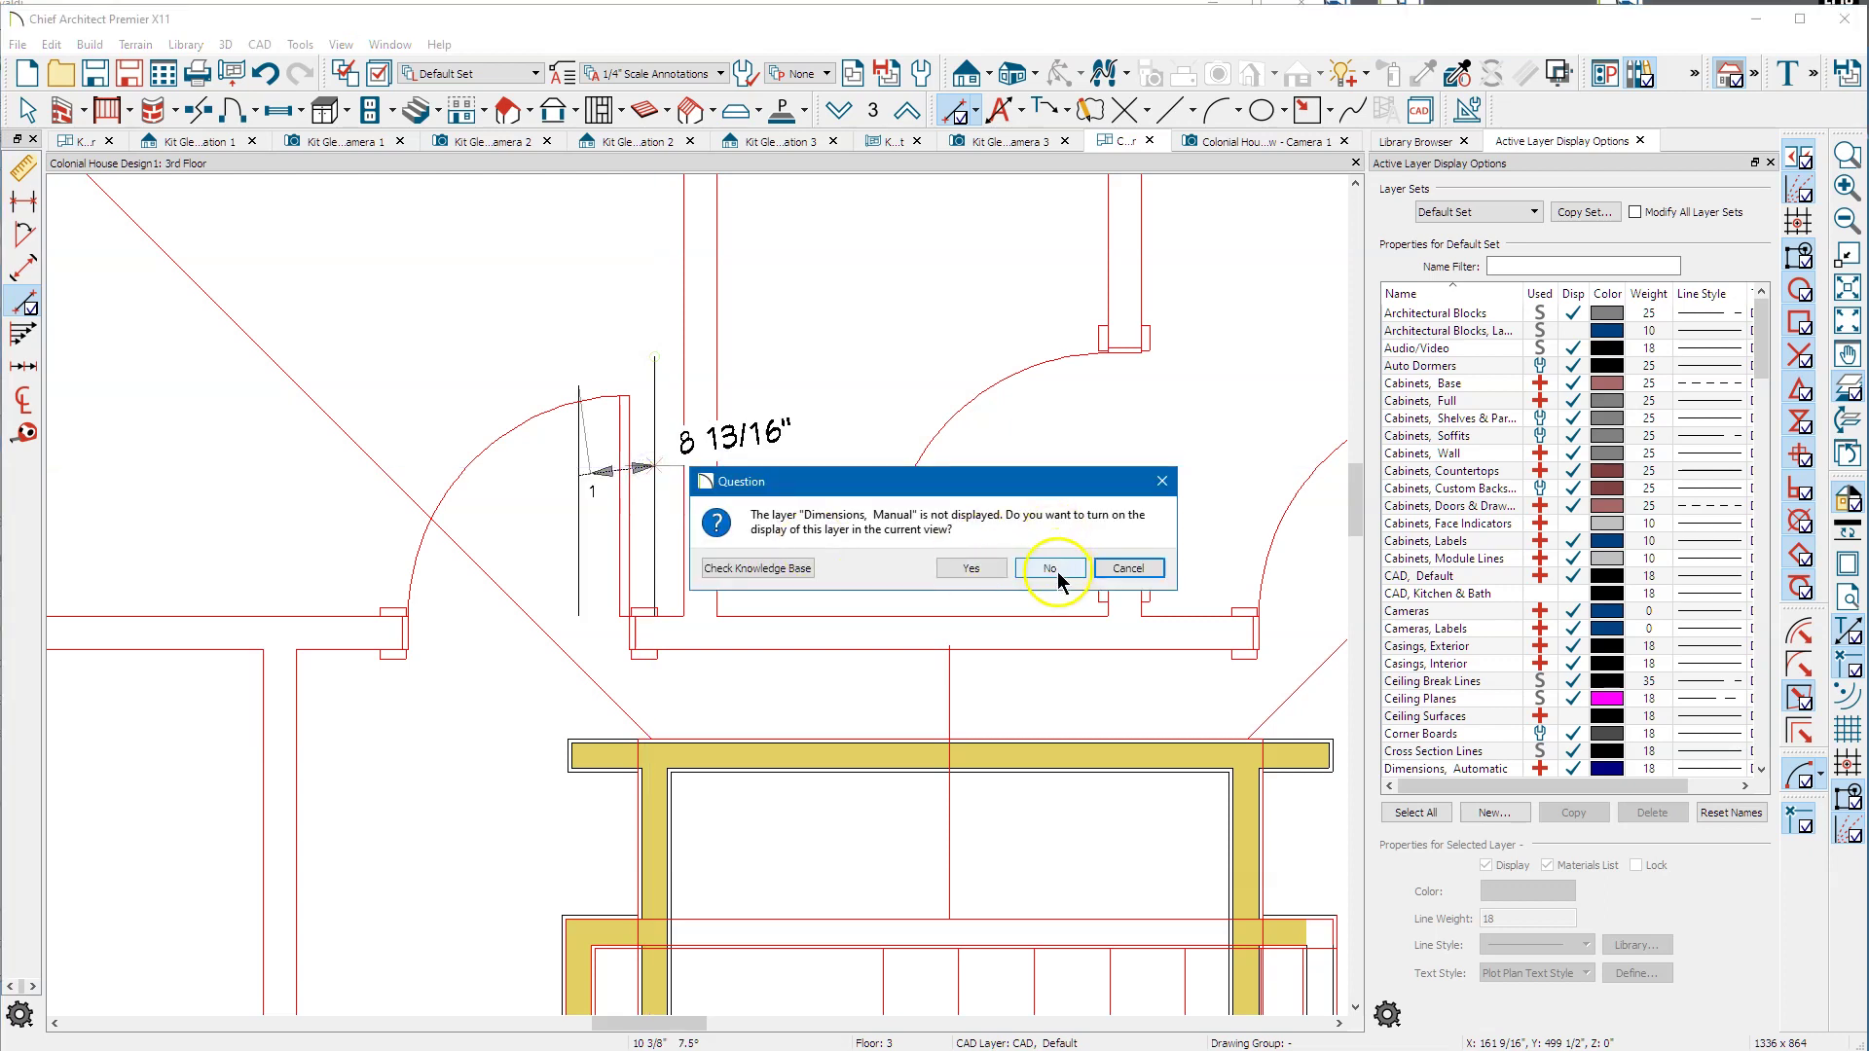
click(1128, 568)
drag(579, 486, 650, 493)
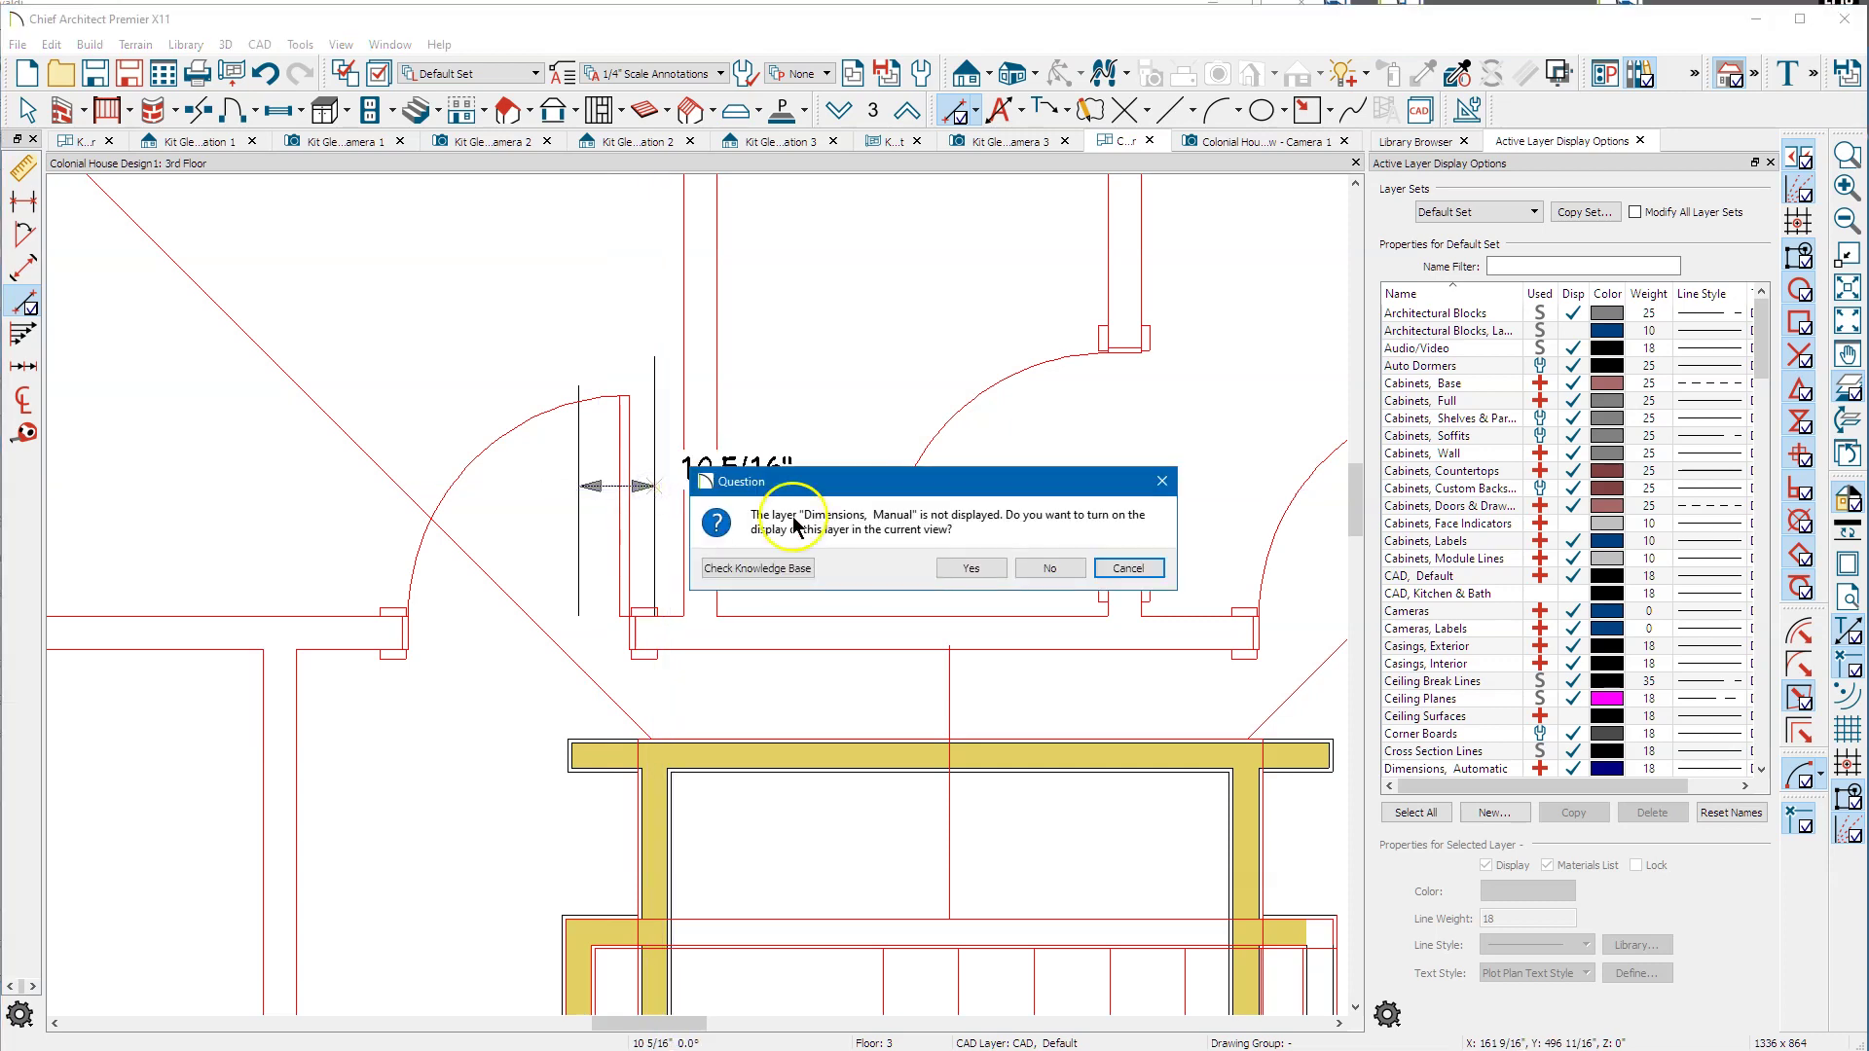
click(972, 568)
Remove the measuring dimension and both reference lines, and turn off display of the Dimensions, Manual layer.
key(space)
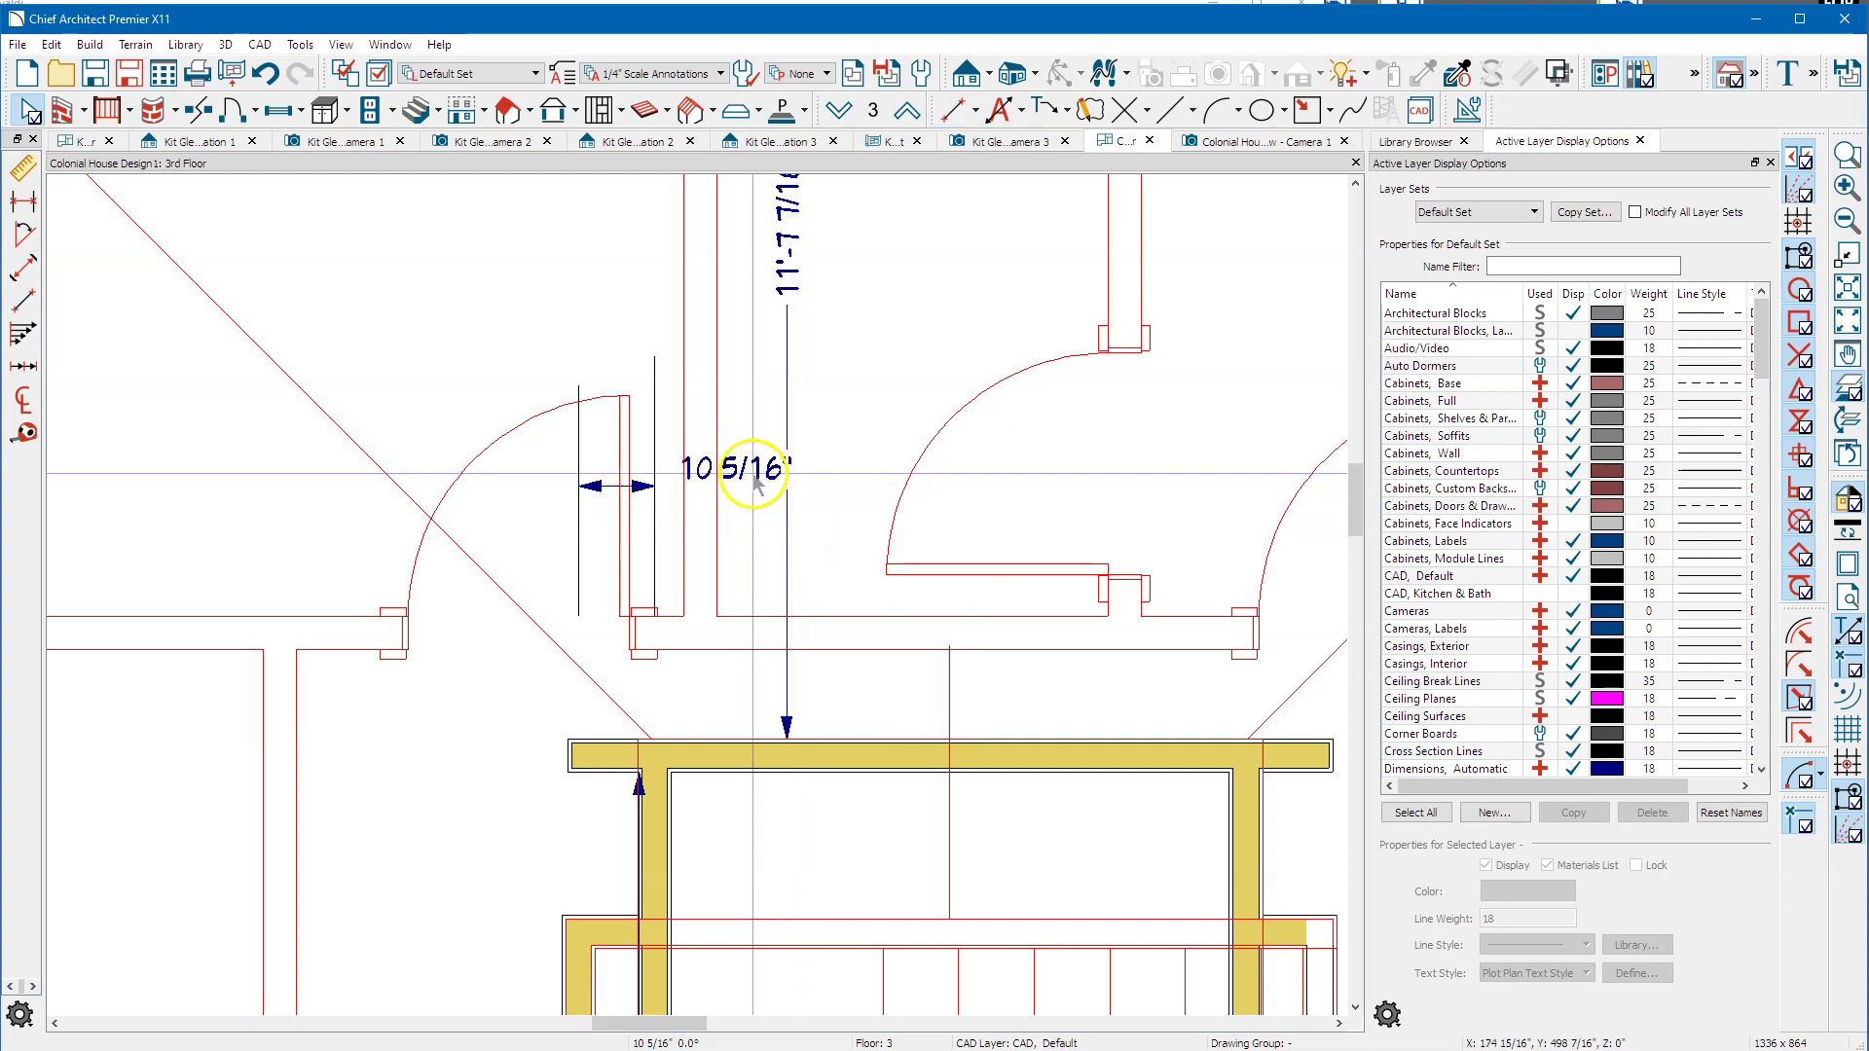
click(733, 524)
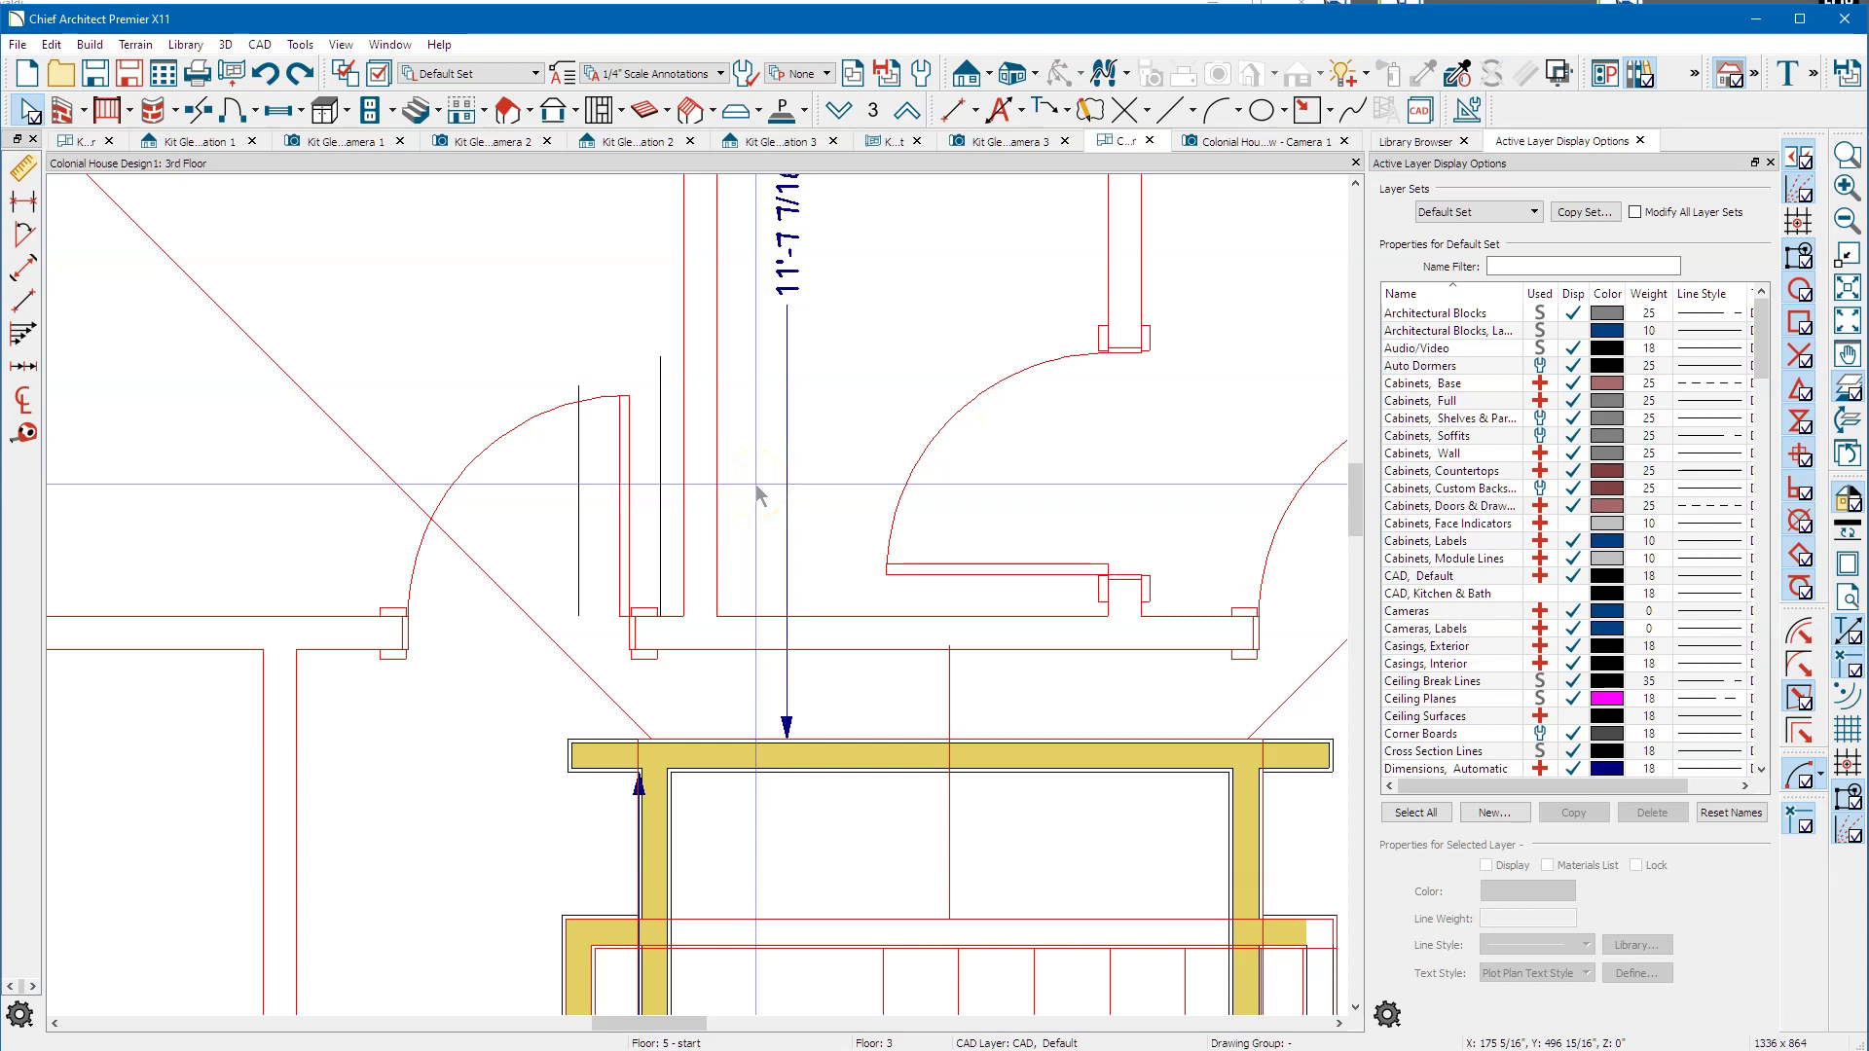
key(ctrl+z)
key(ctrl+z)
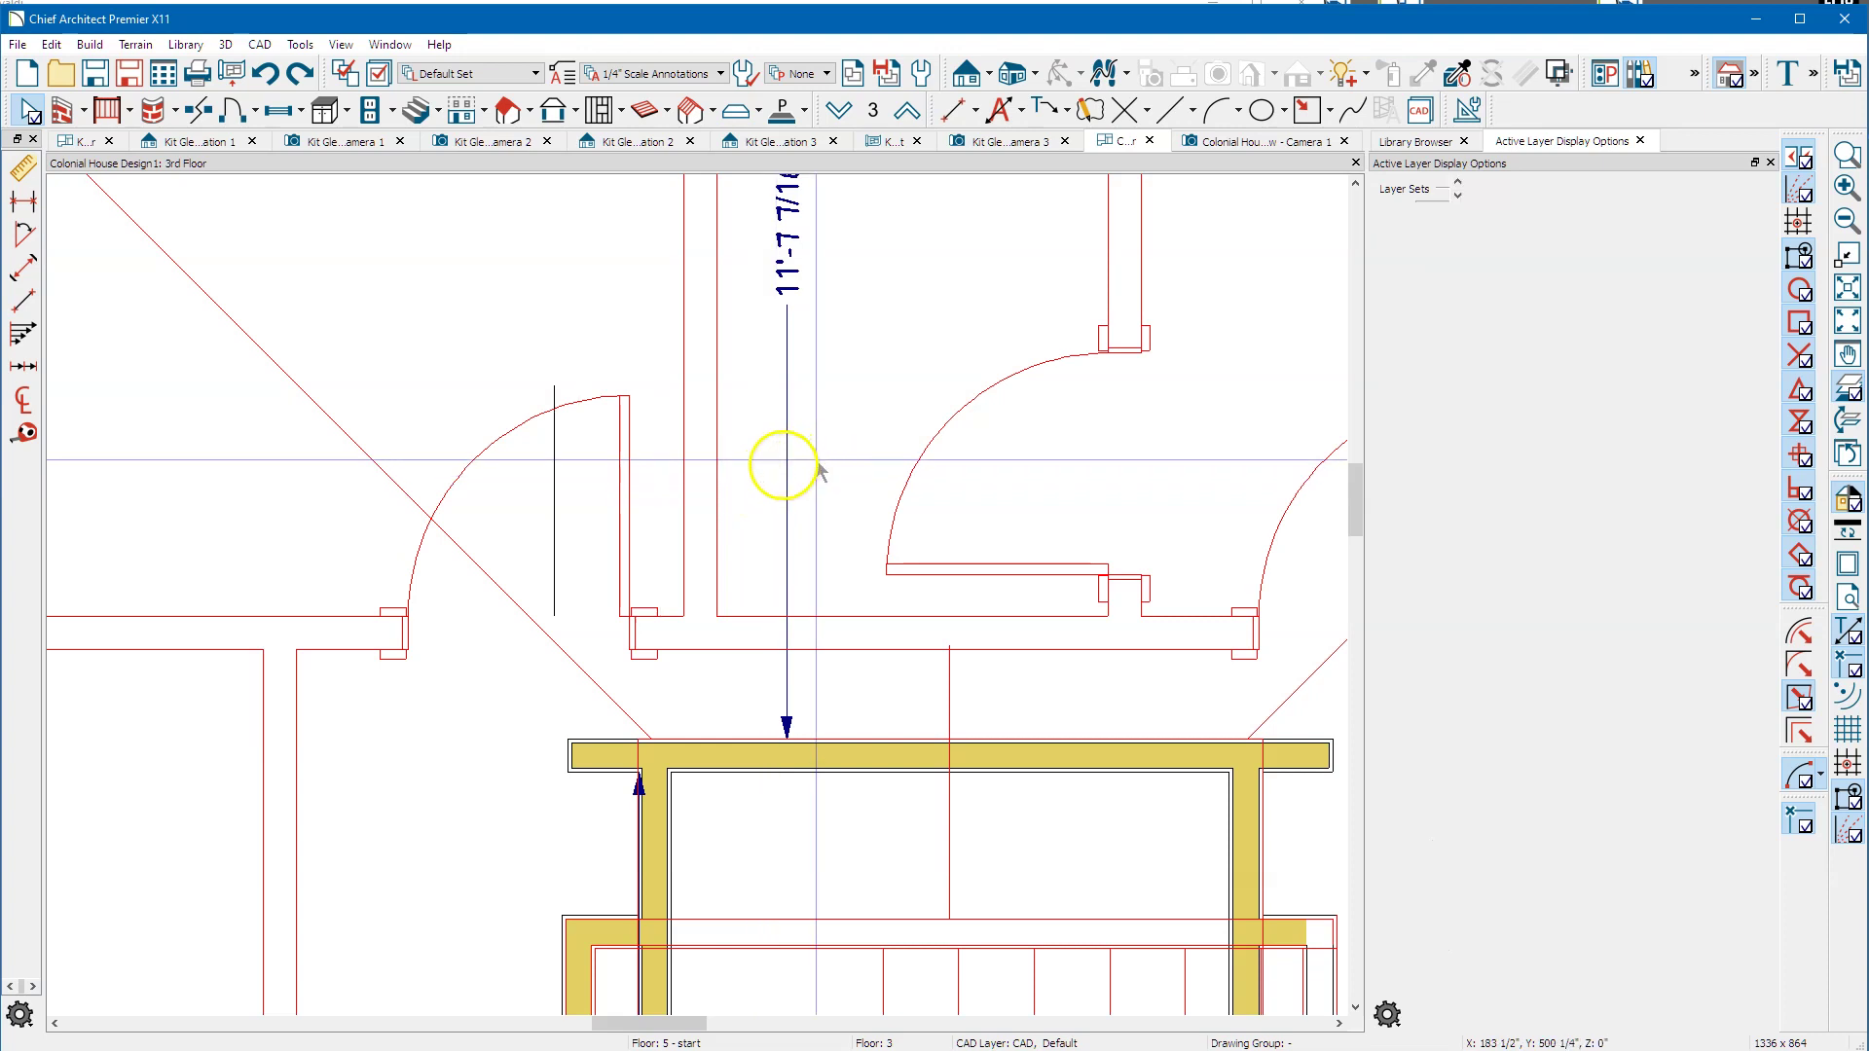
click(790, 425)
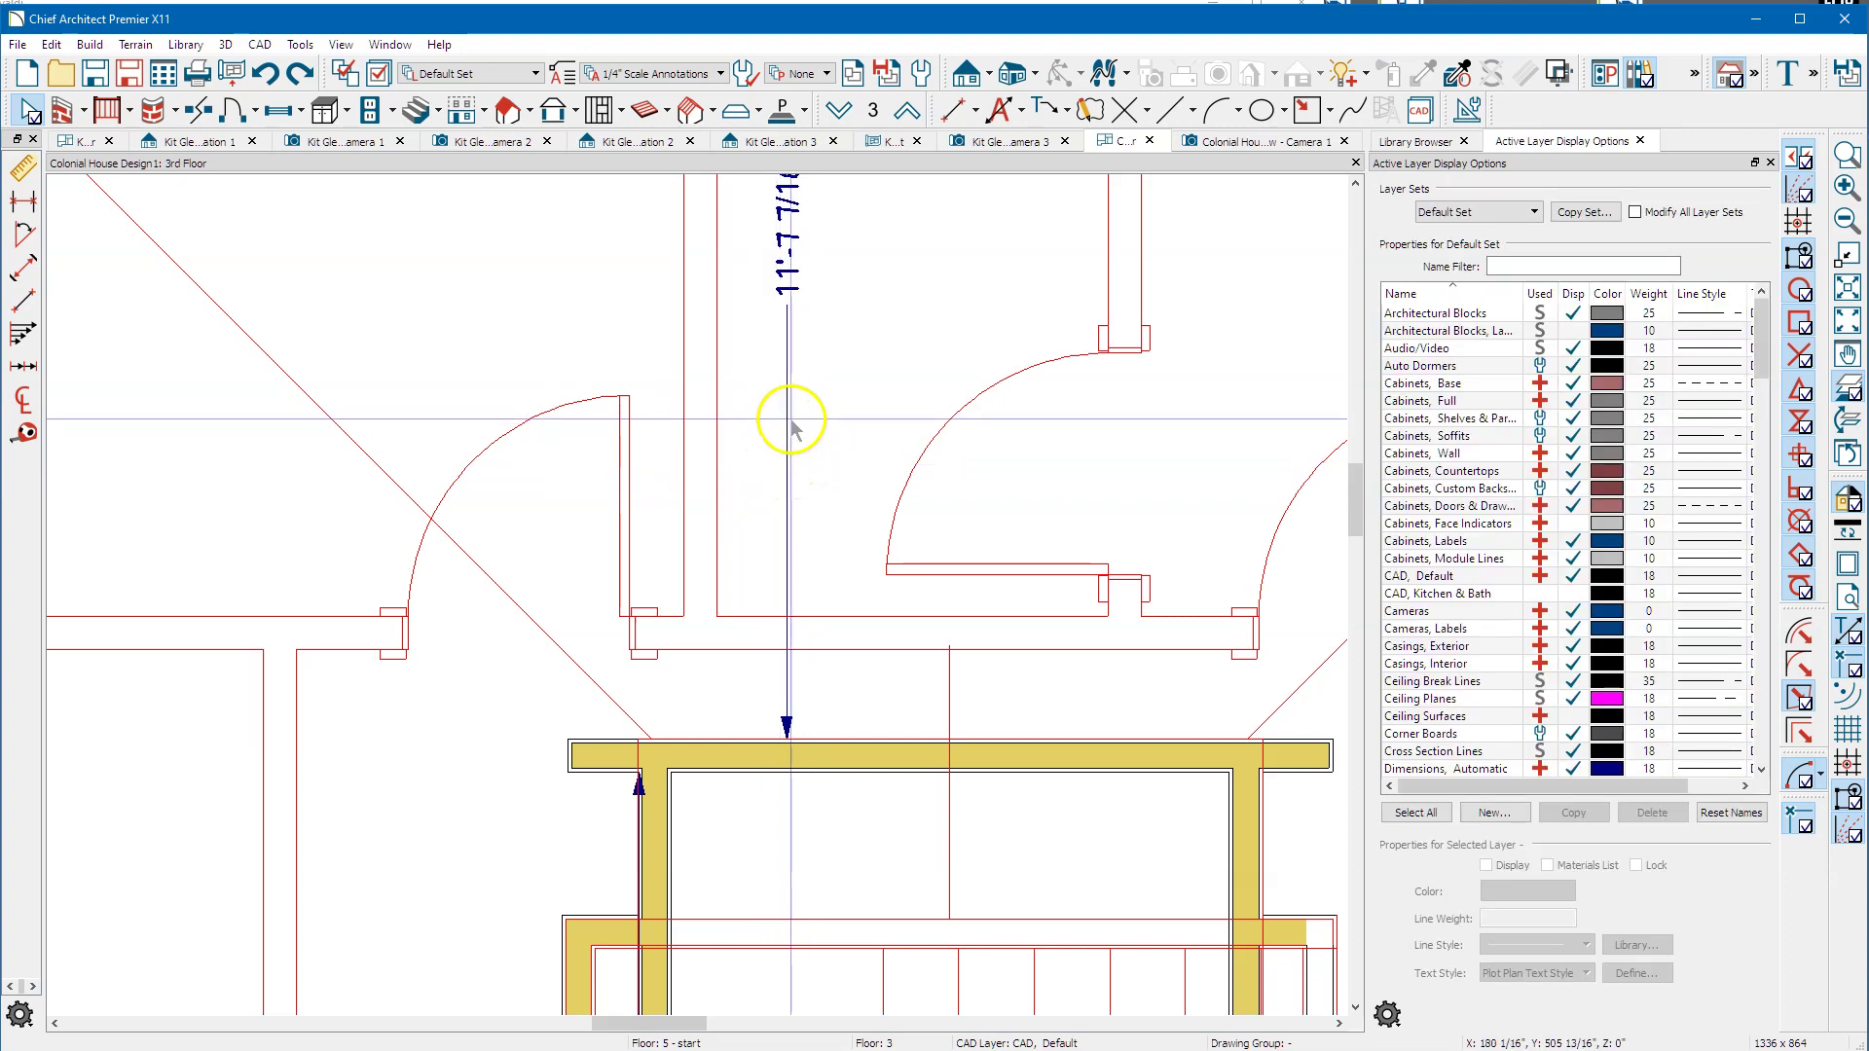
click(1574, 313)
Move the utility room's left wall outward and center it on the outer left stairwell wall.
scroll(753, 302, down, 3)
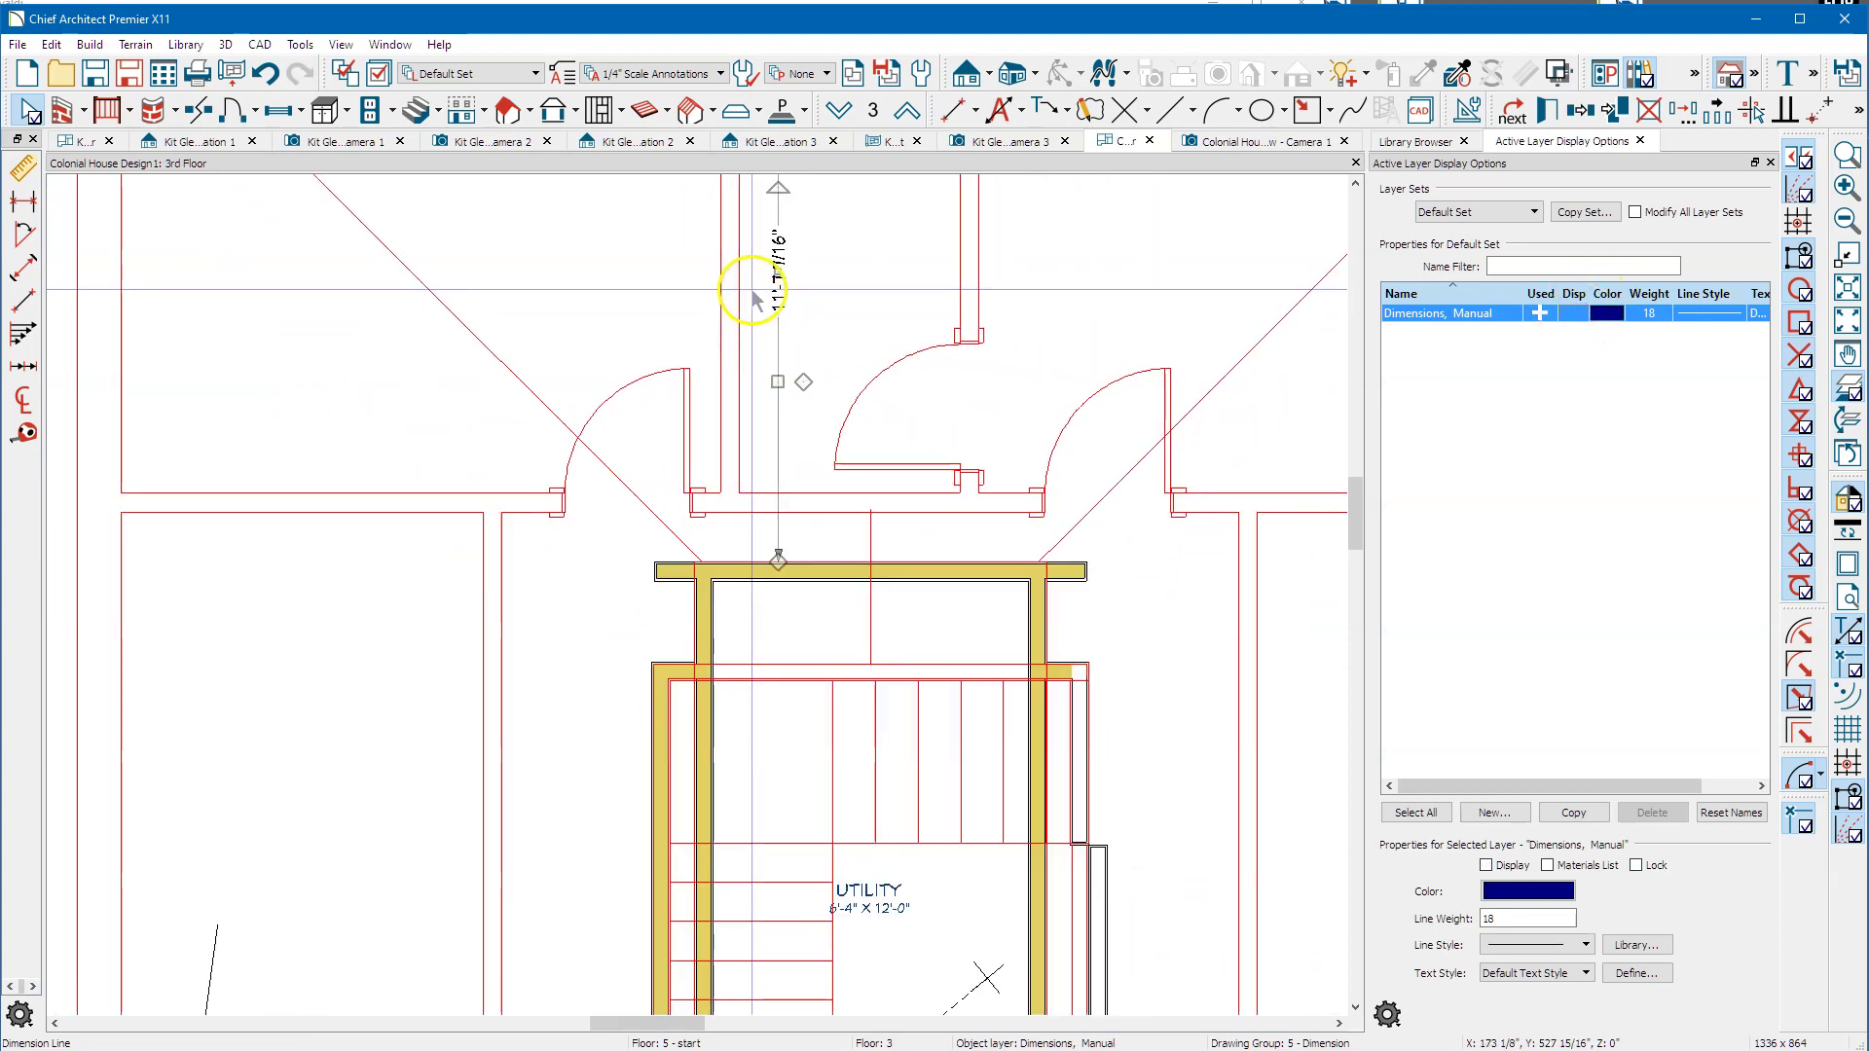
scroll(753, 302, down, 2)
click(715, 600)
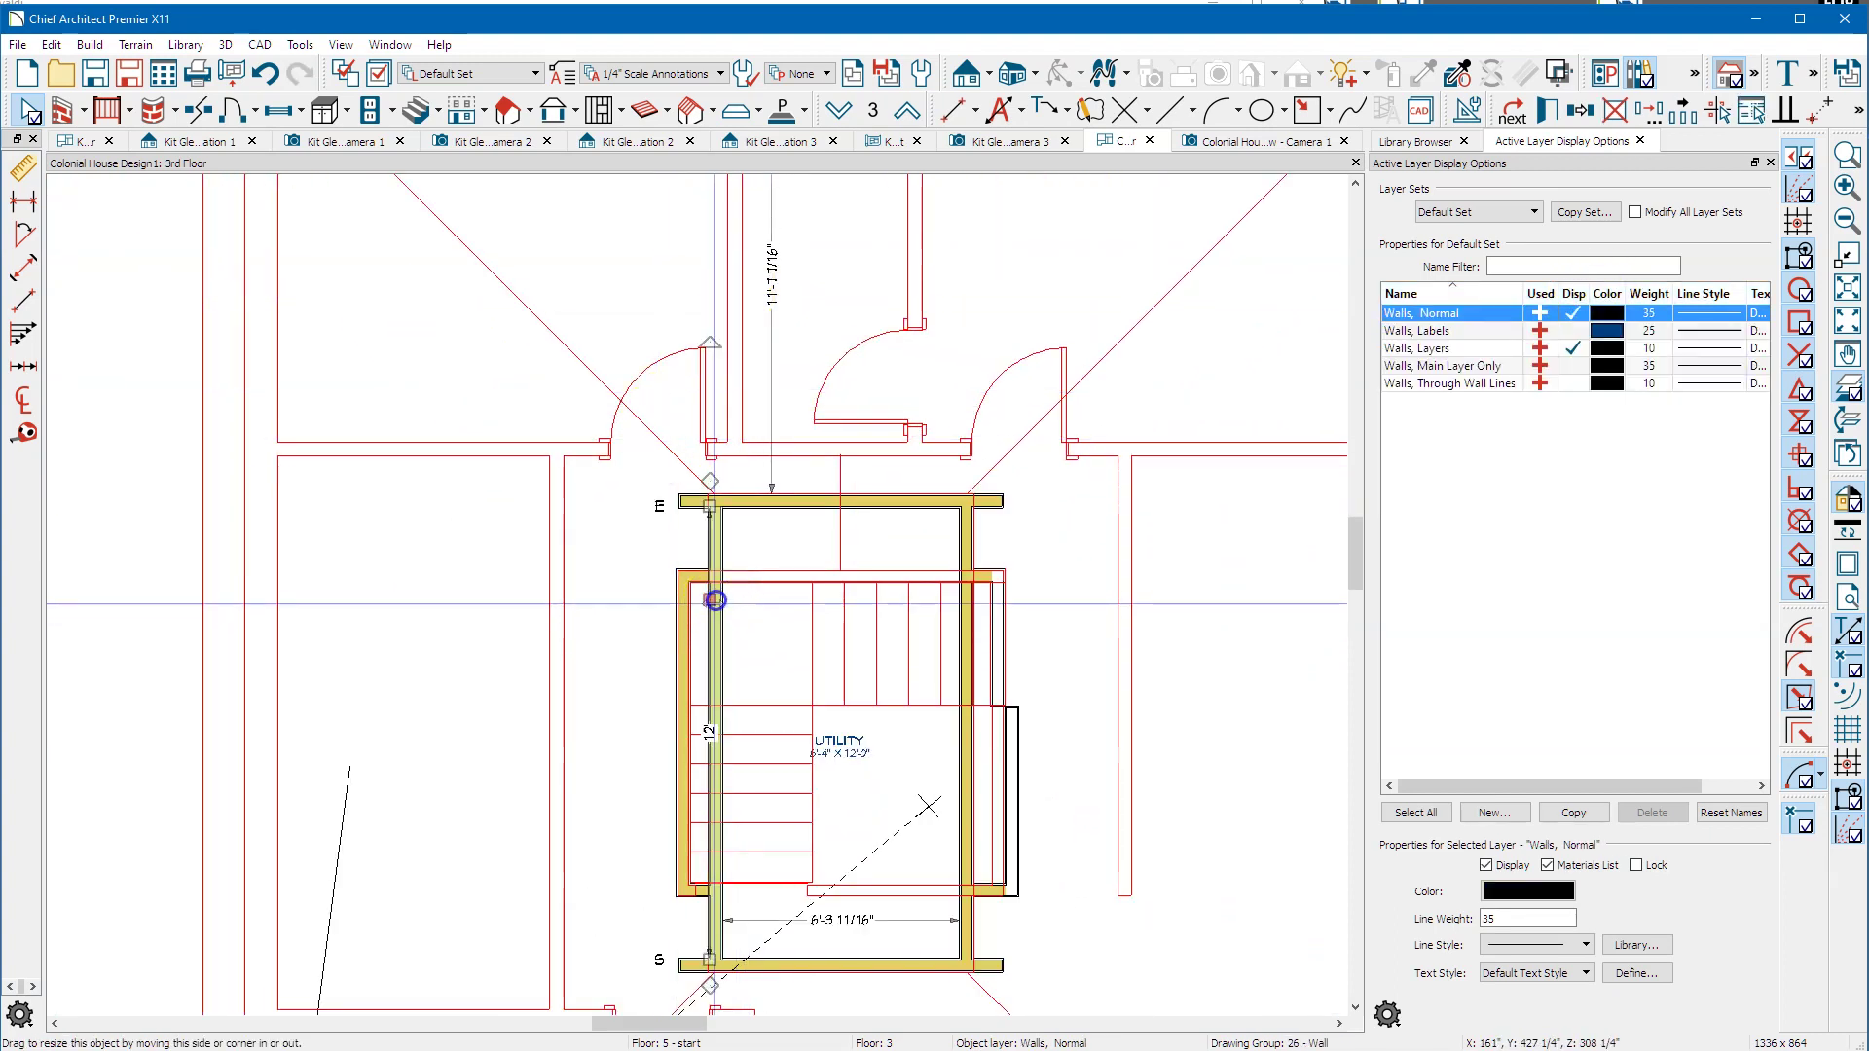
drag(710, 594, 677, 615)
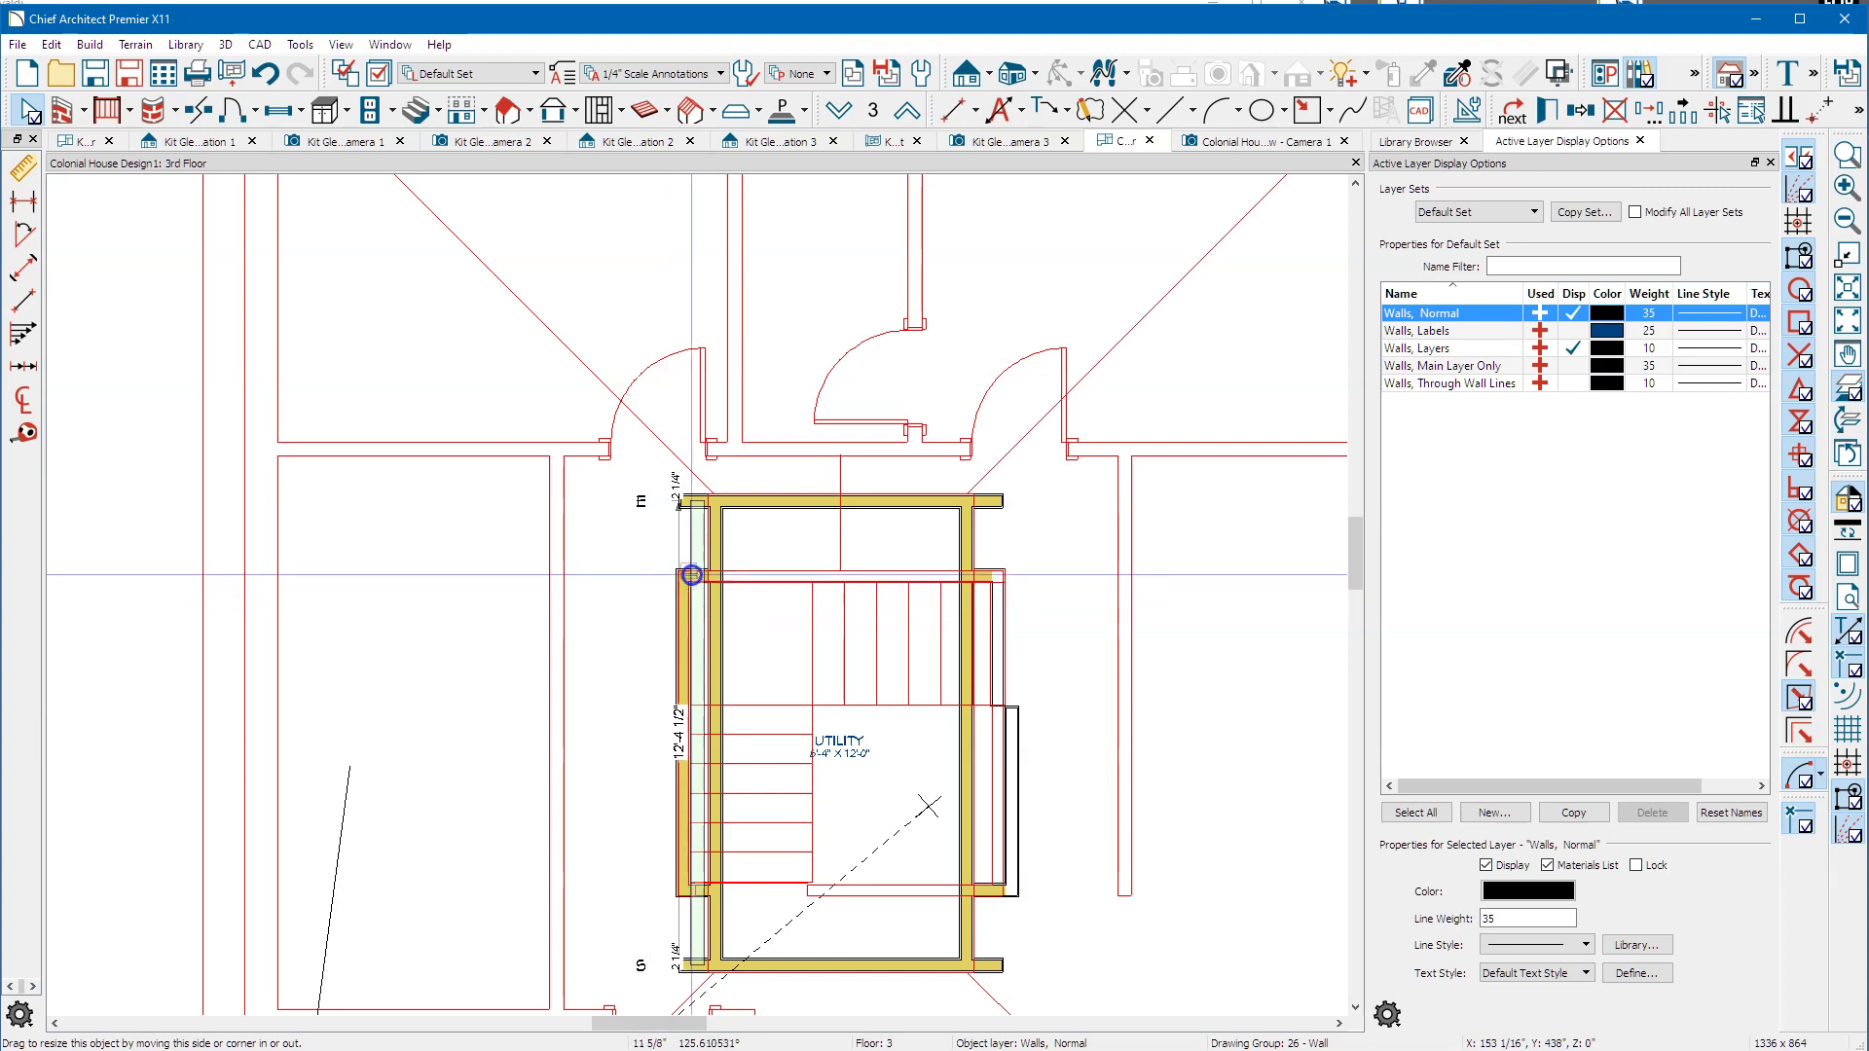
drag(691, 574, 694, 575)
key(Escape)
click(697, 540)
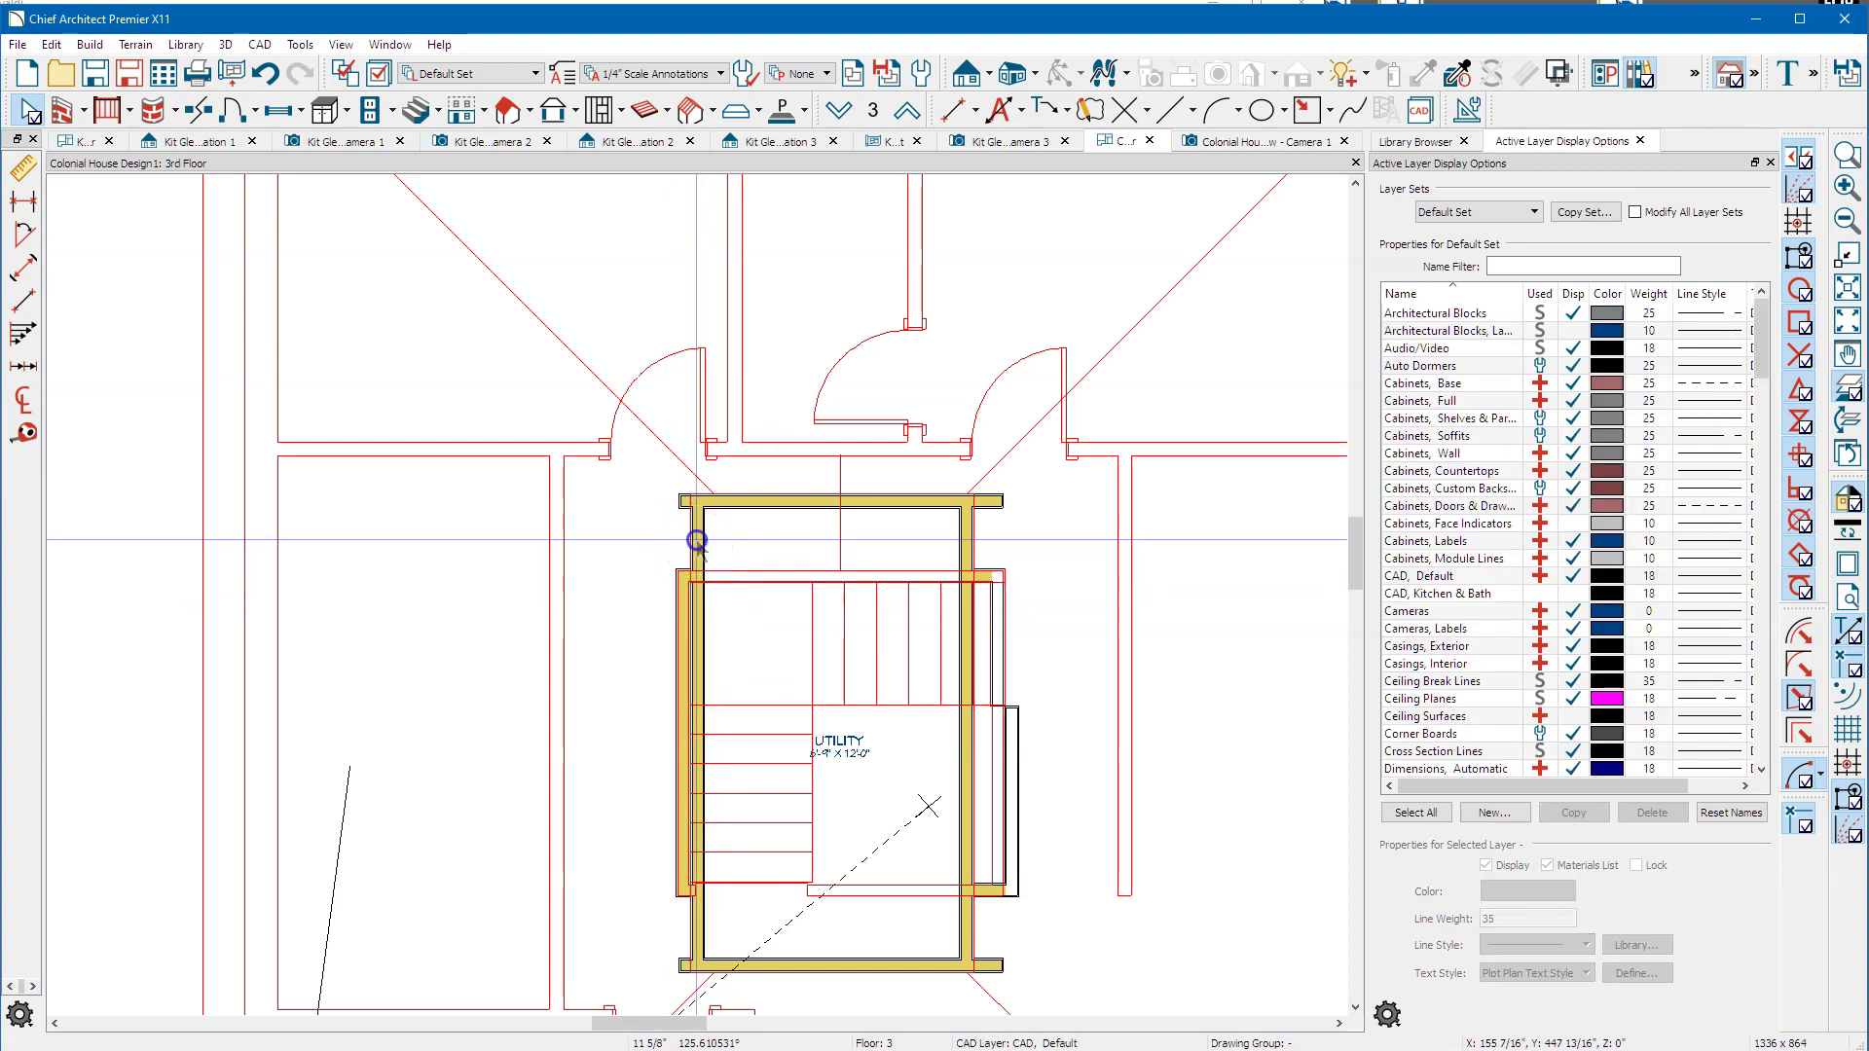
right_click(693, 540)
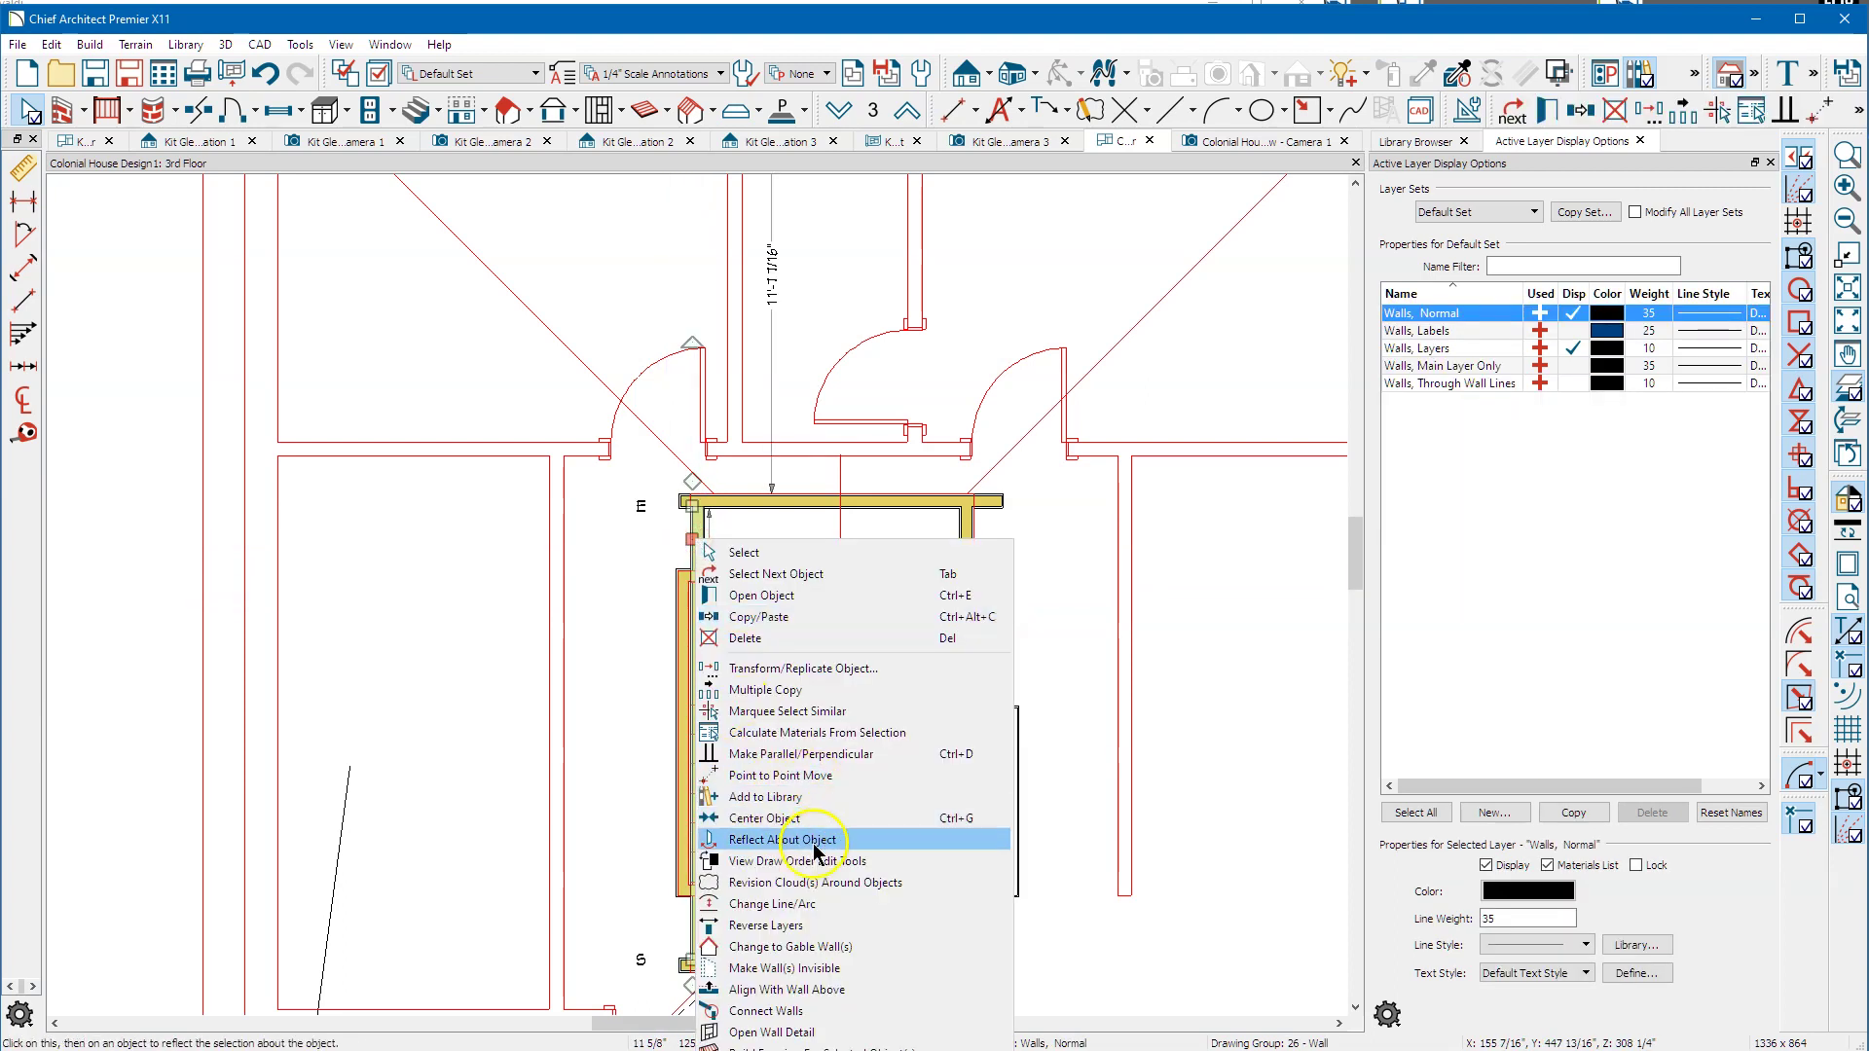
click(764, 819)
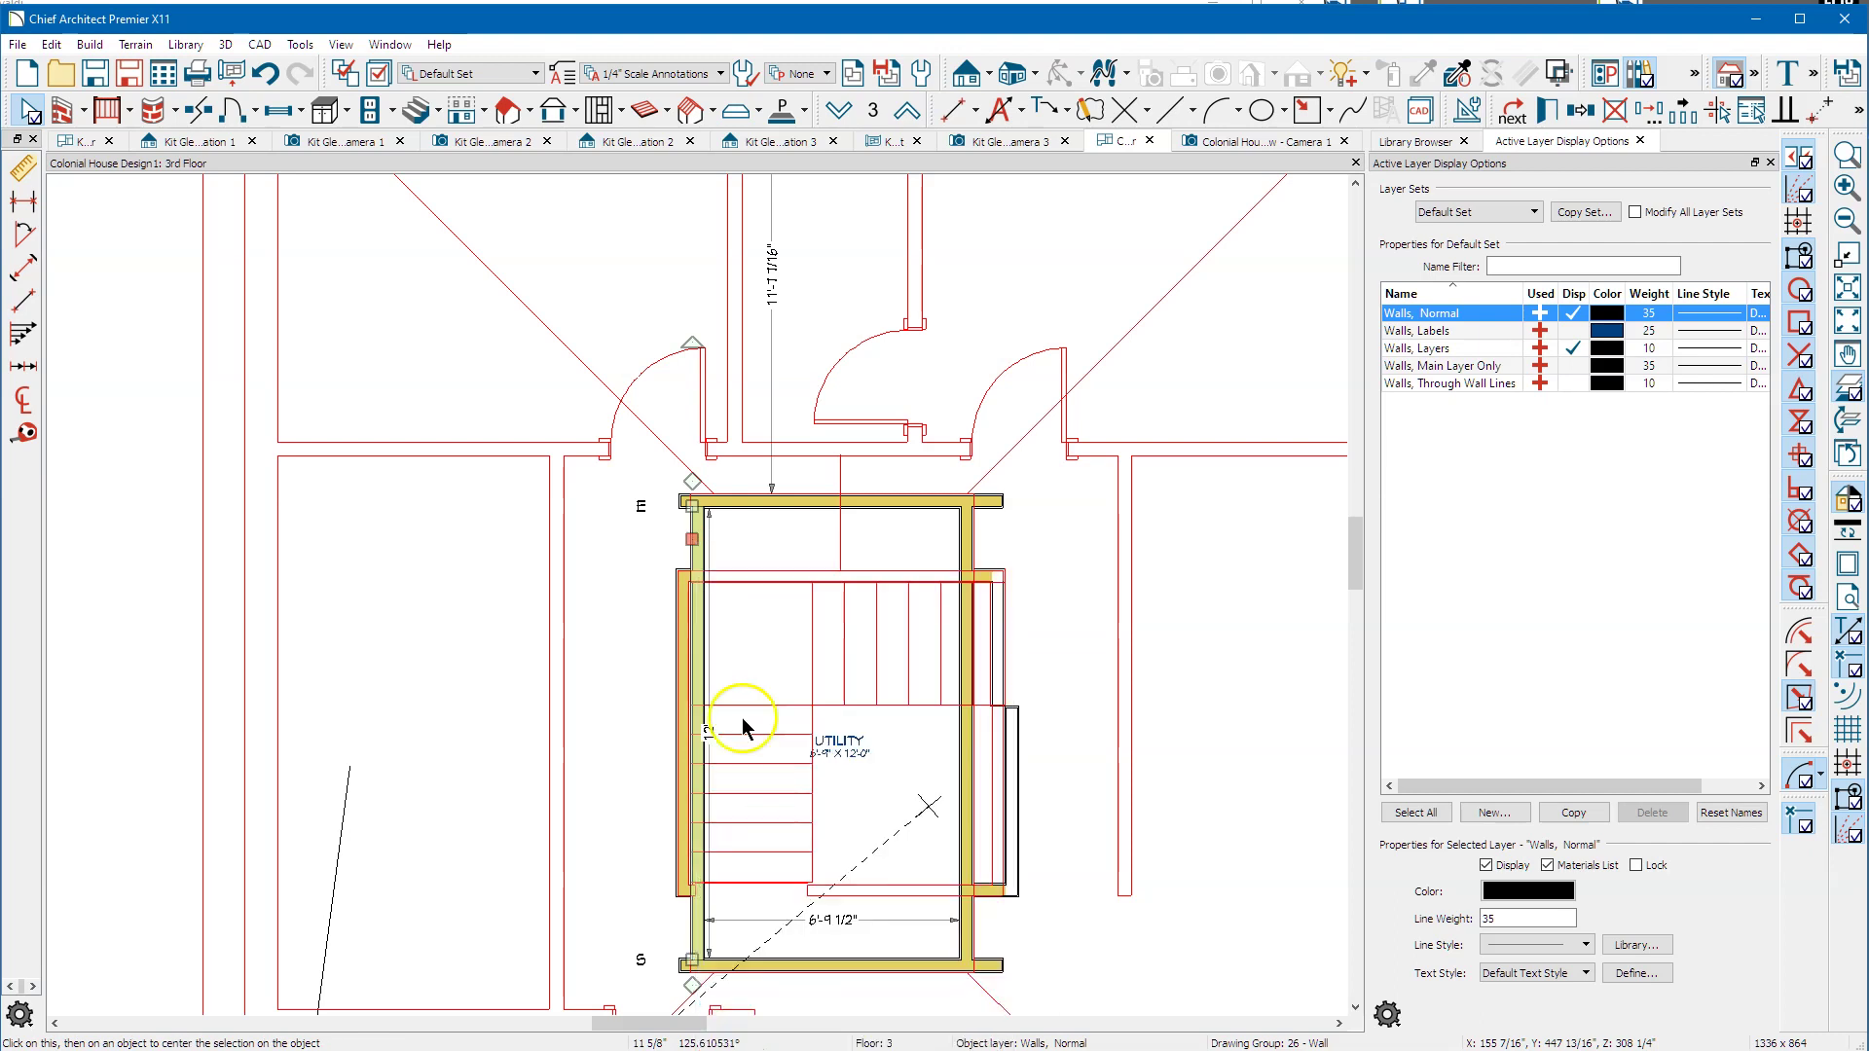
click(681, 650)
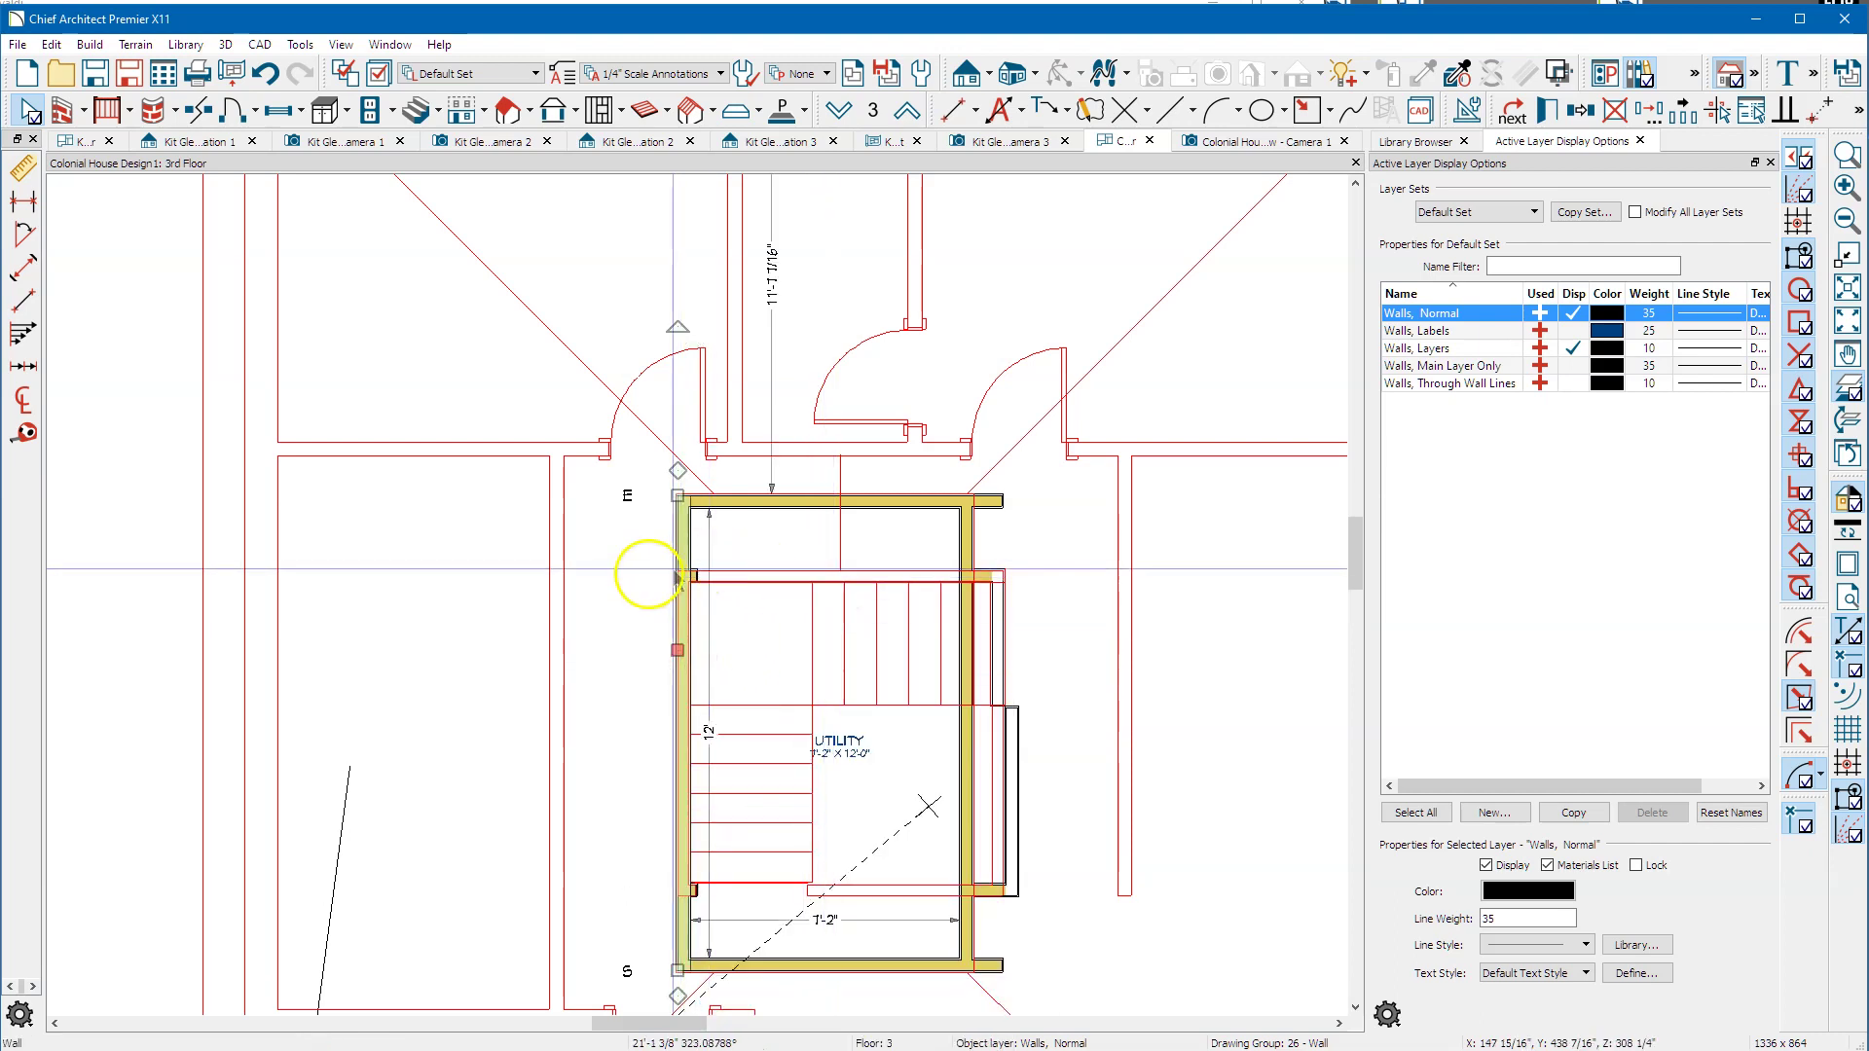
Move the utility room's right wall outward with Transform/Replicate, using an X Delta of +10 5/16".
scroll(656, 572, down, 1)
click(938, 635)
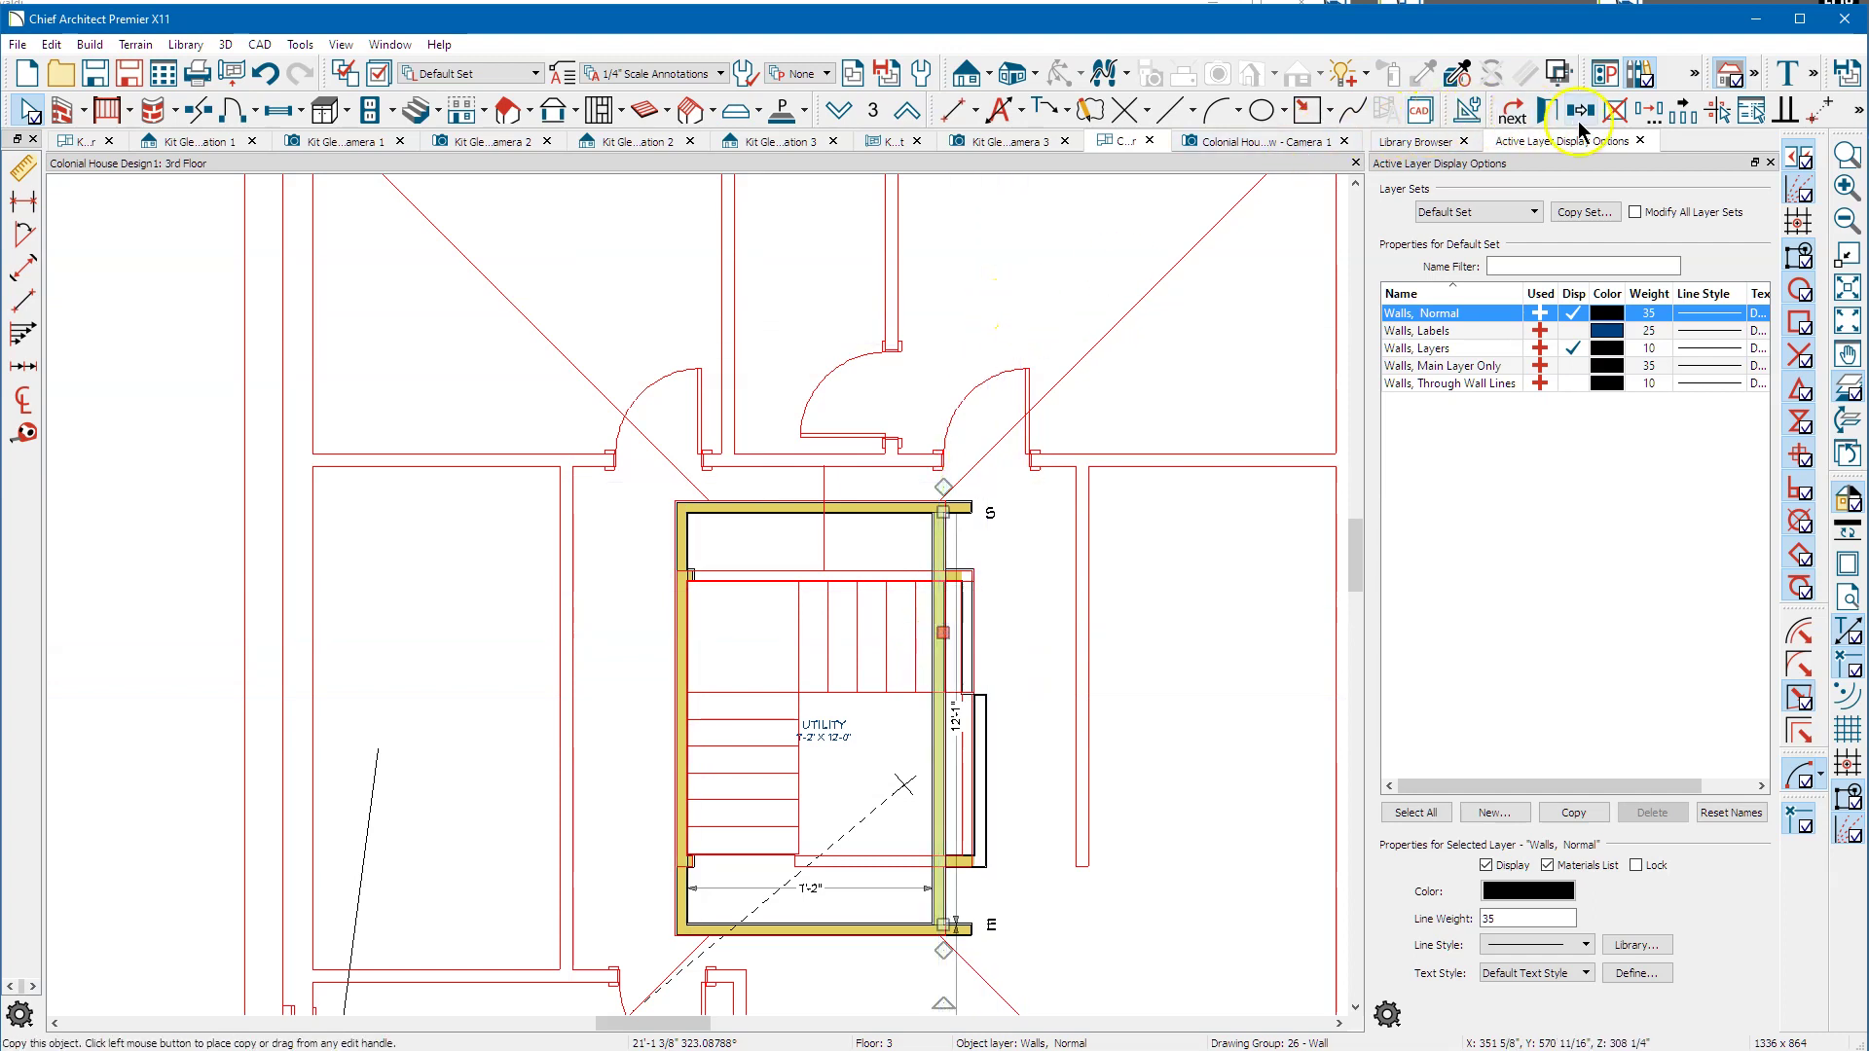
click(1665, 115)
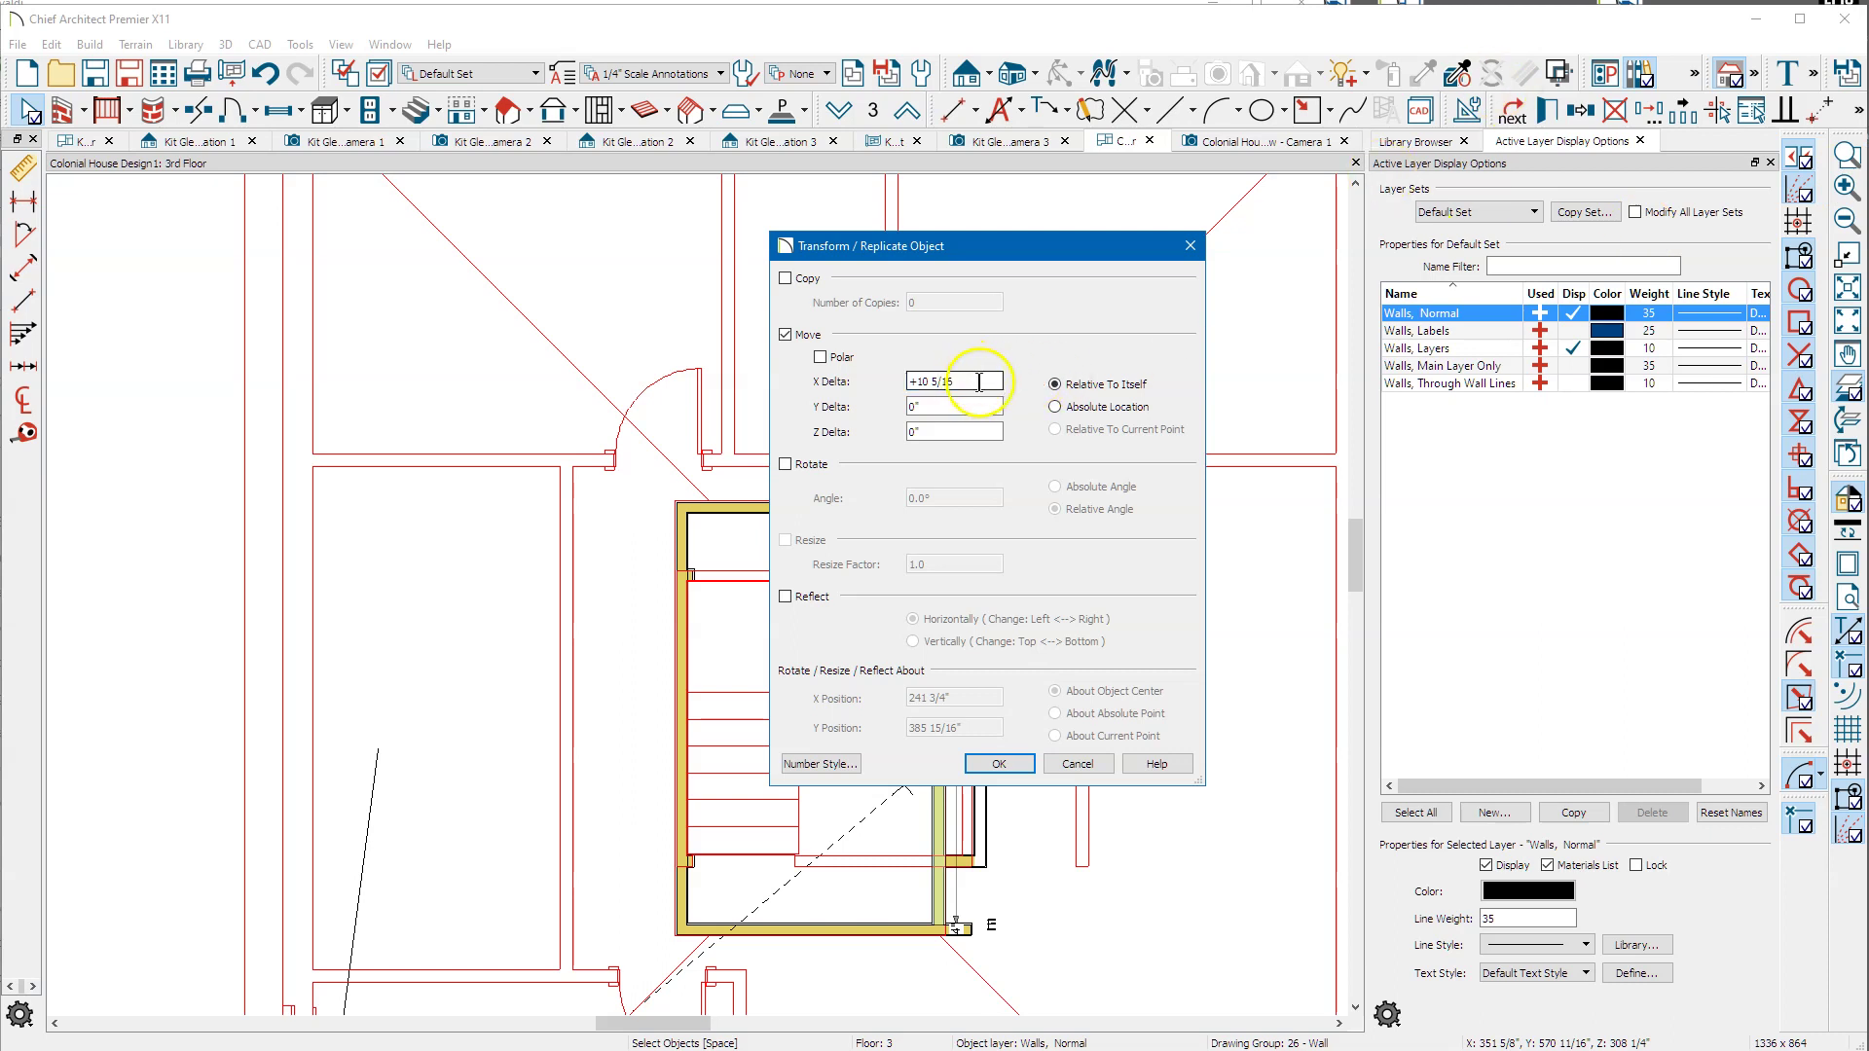
right_click(944, 379)
click(1003, 464)
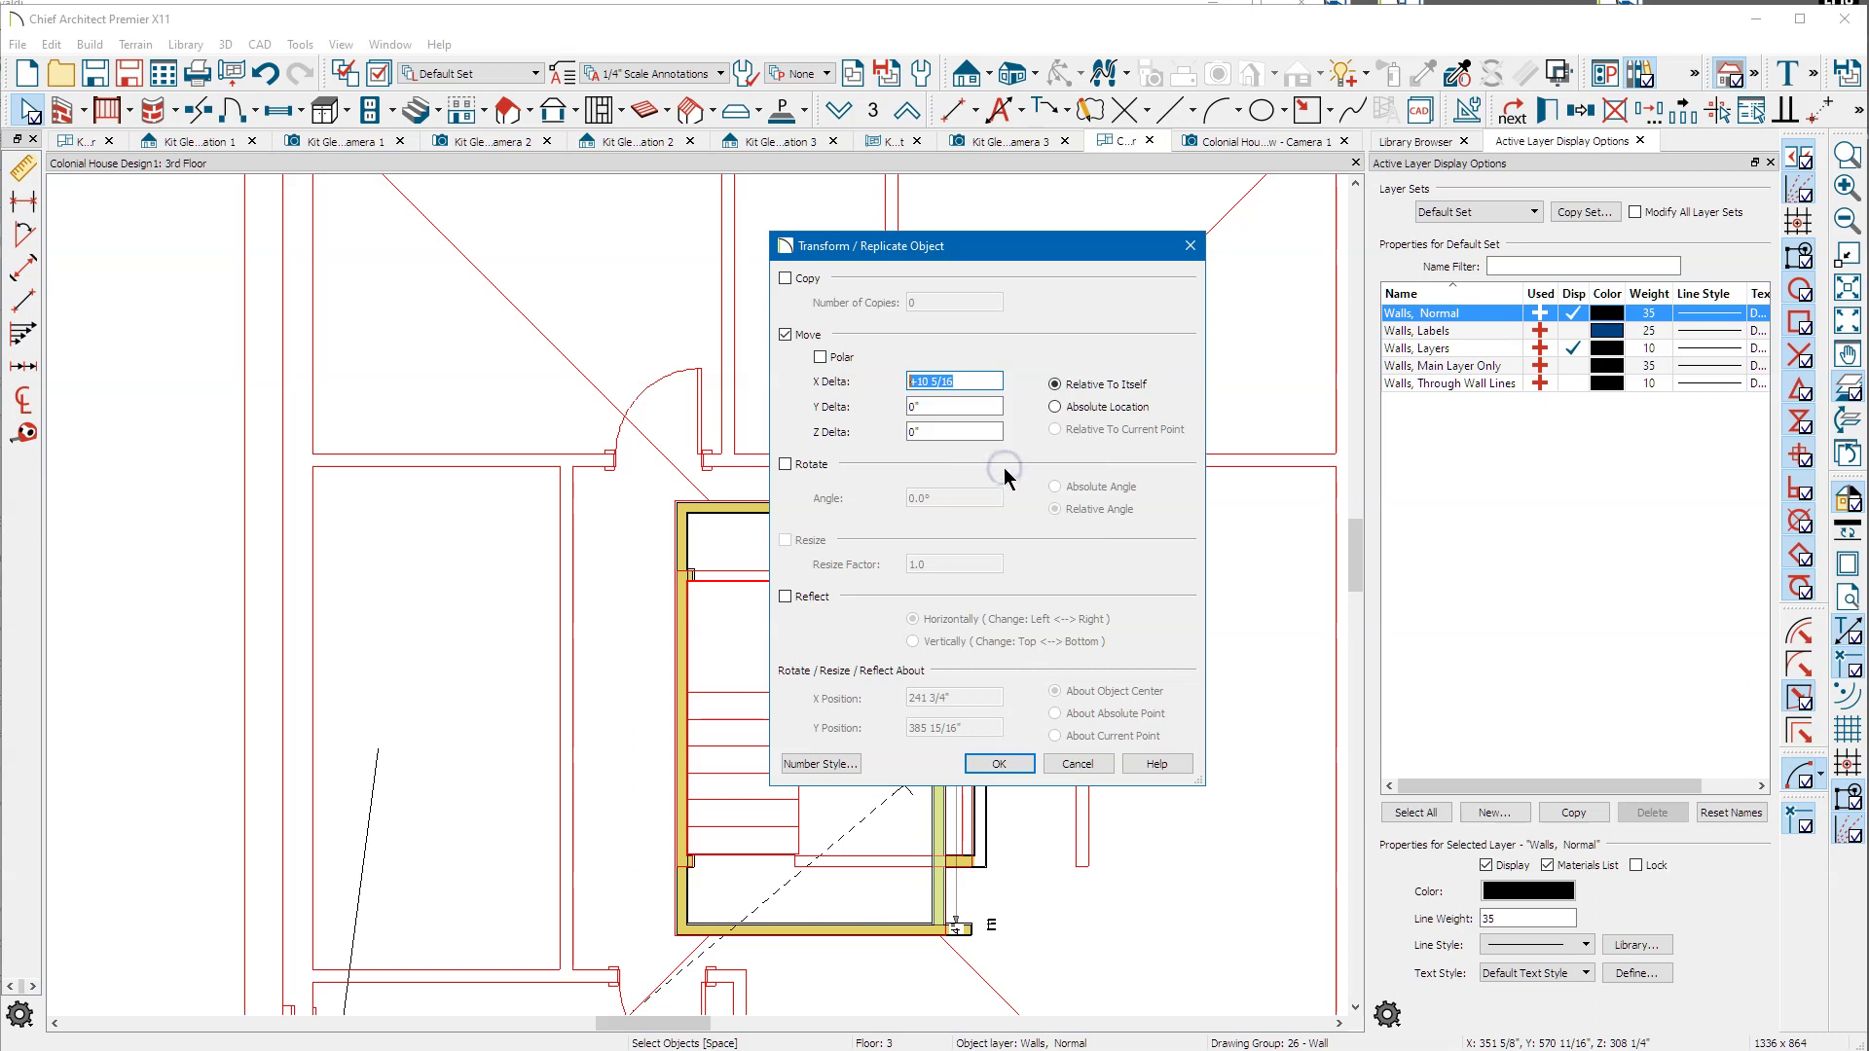
click(1000, 764)
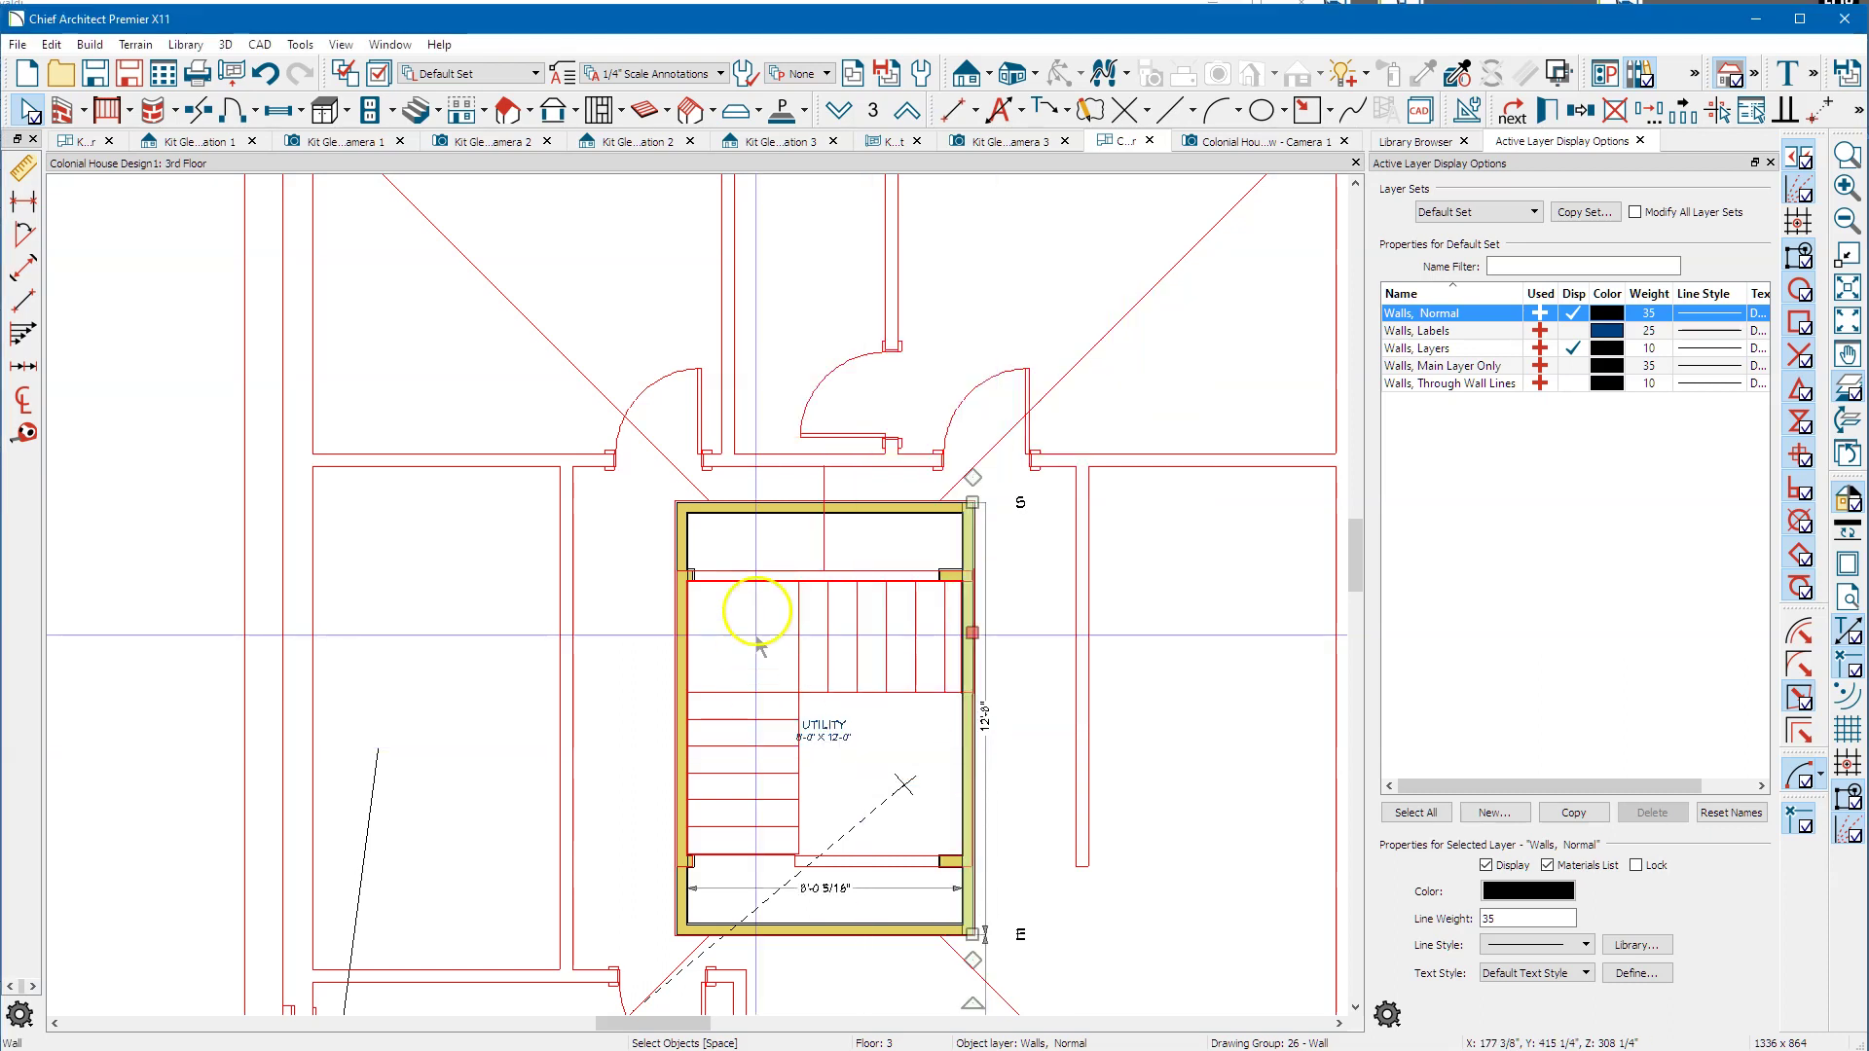
Move the utility room's upper wall outward with Transform/Replicate, using a Y Delta of +10 5/16".
click(807, 506)
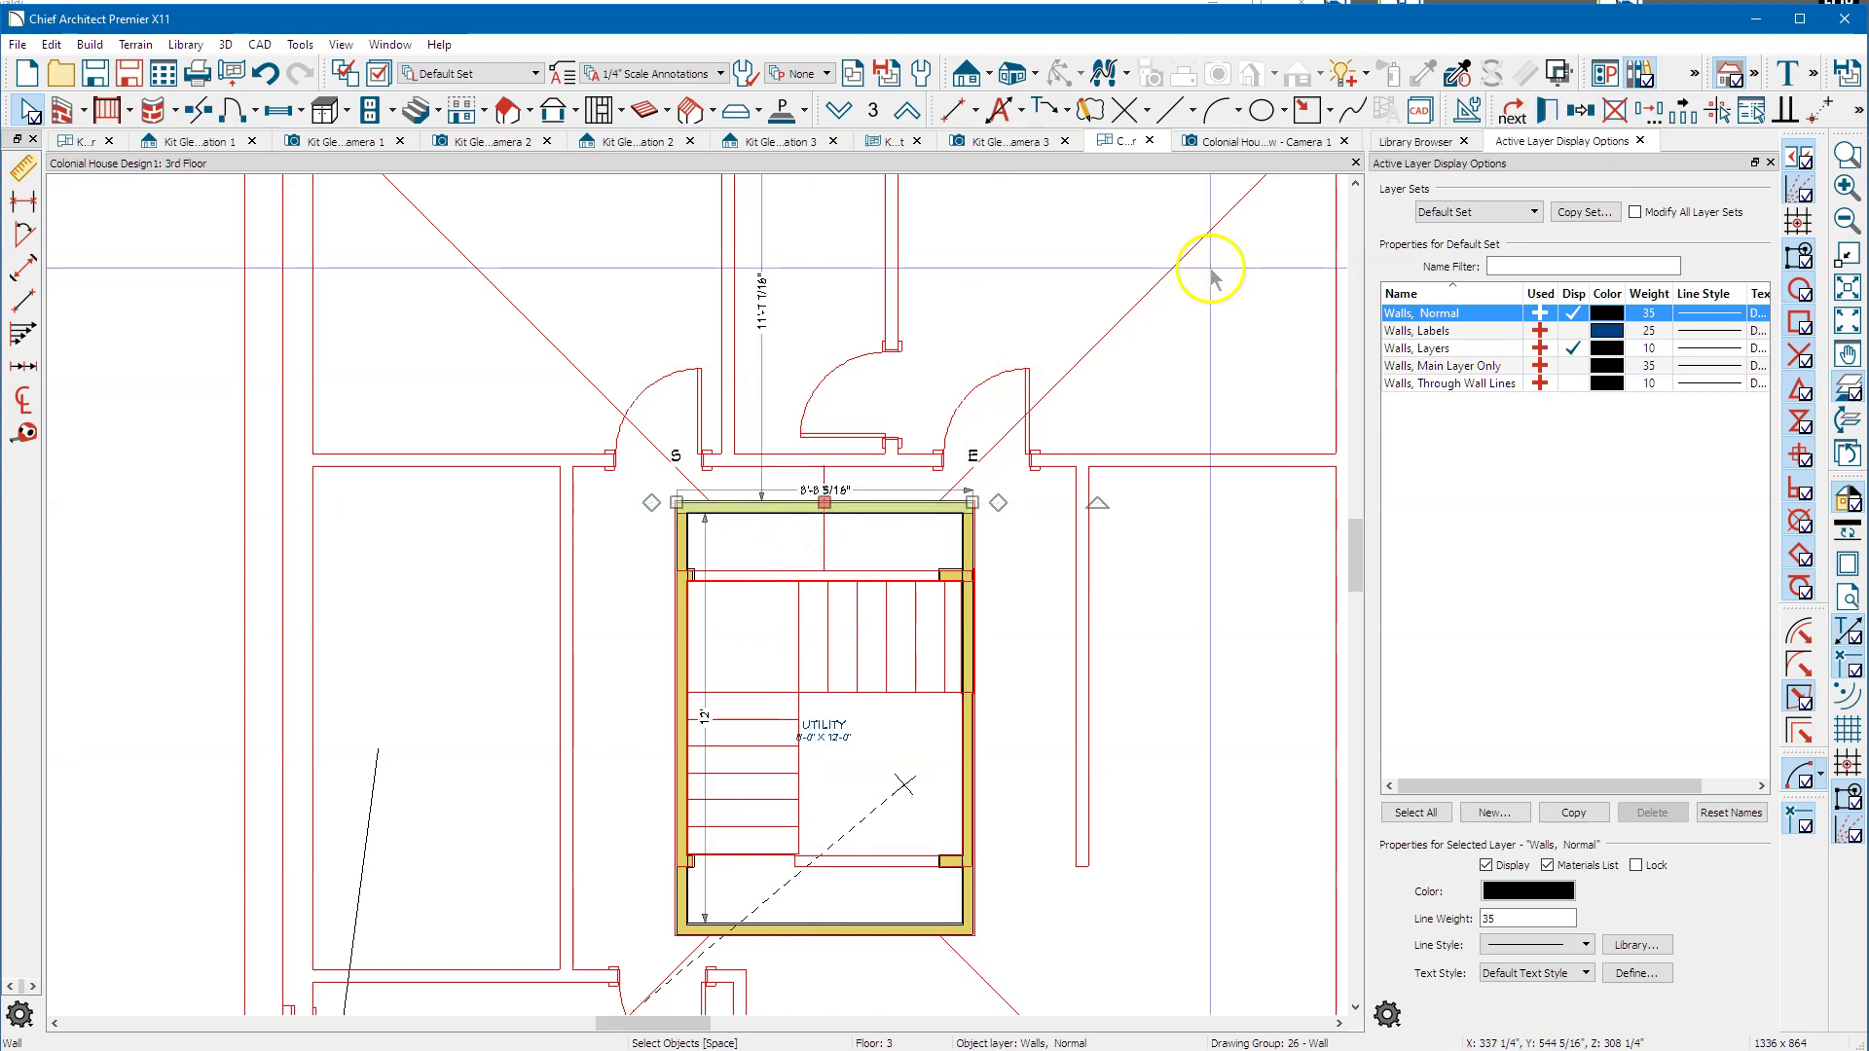
click(1652, 110)
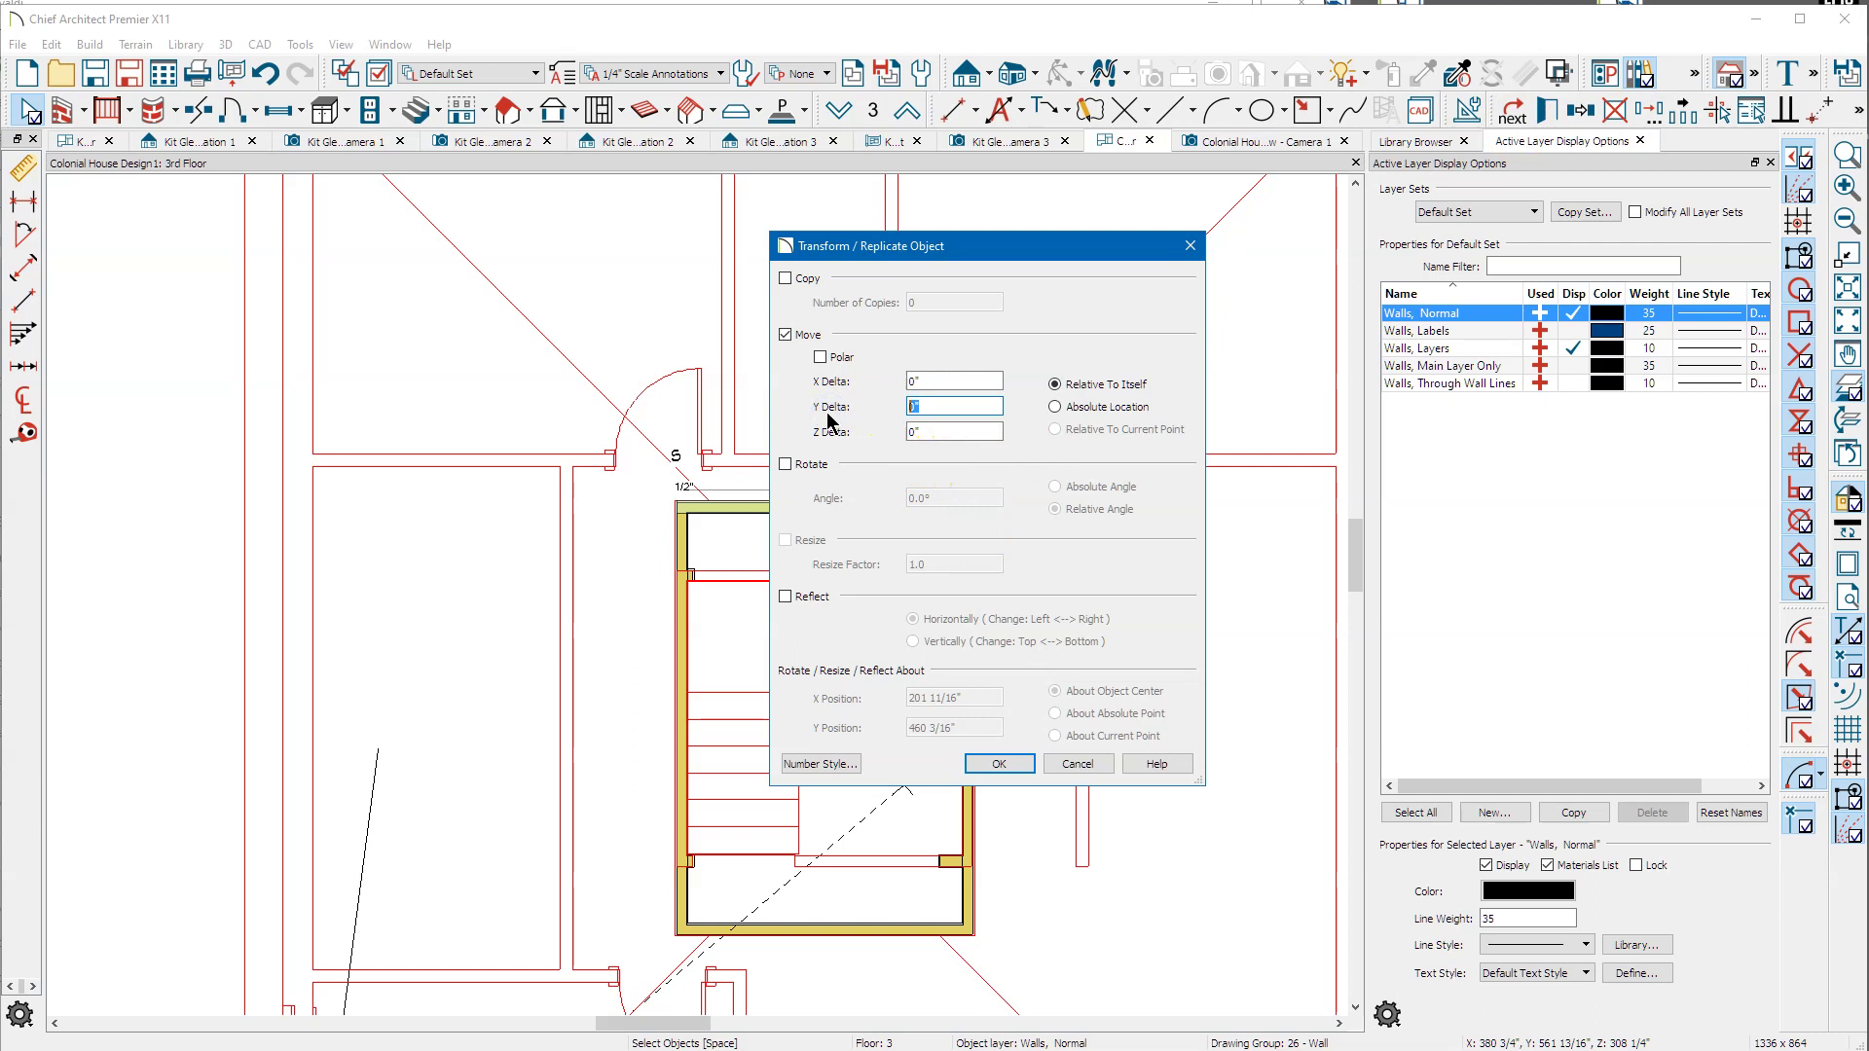
click(999, 765)
Move the utility room's lower wall outward with Transform/Replicate, using a Y Delta of -10 5/16".
scroll(993, 517, down, 1)
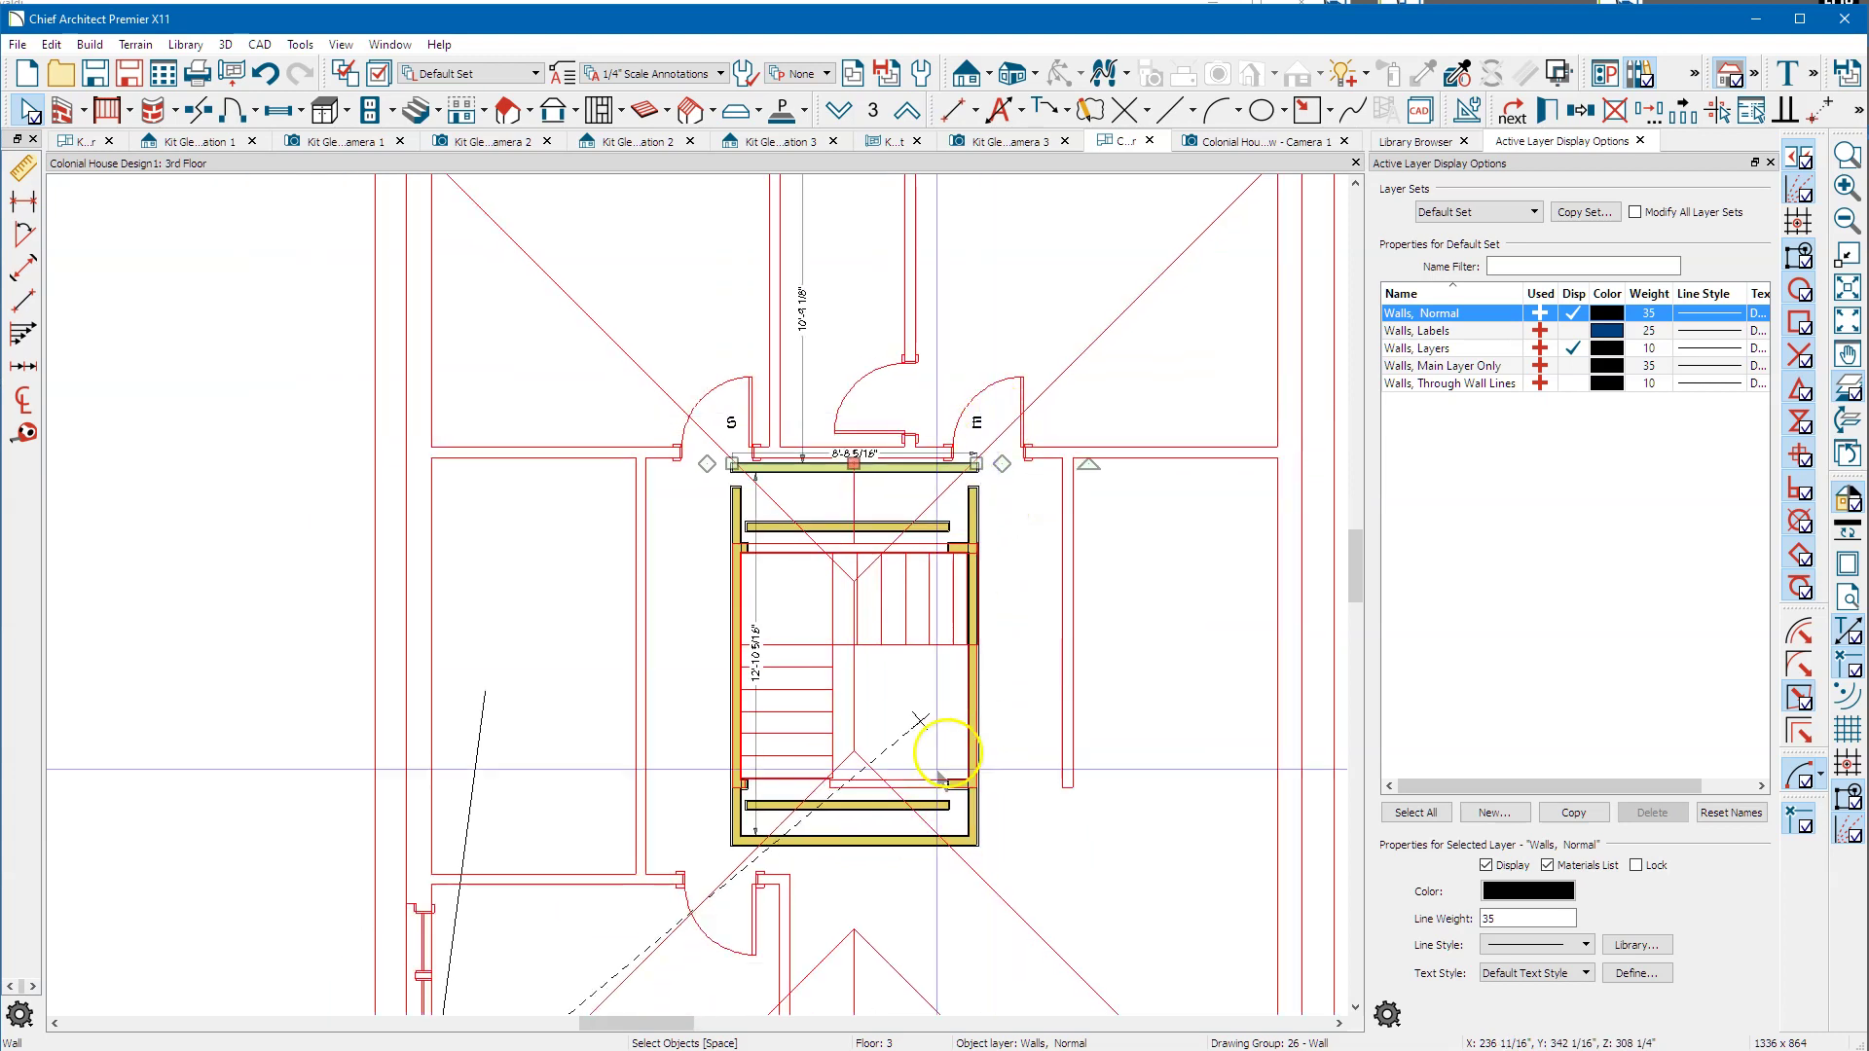
scroll(837, 833, up, 2)
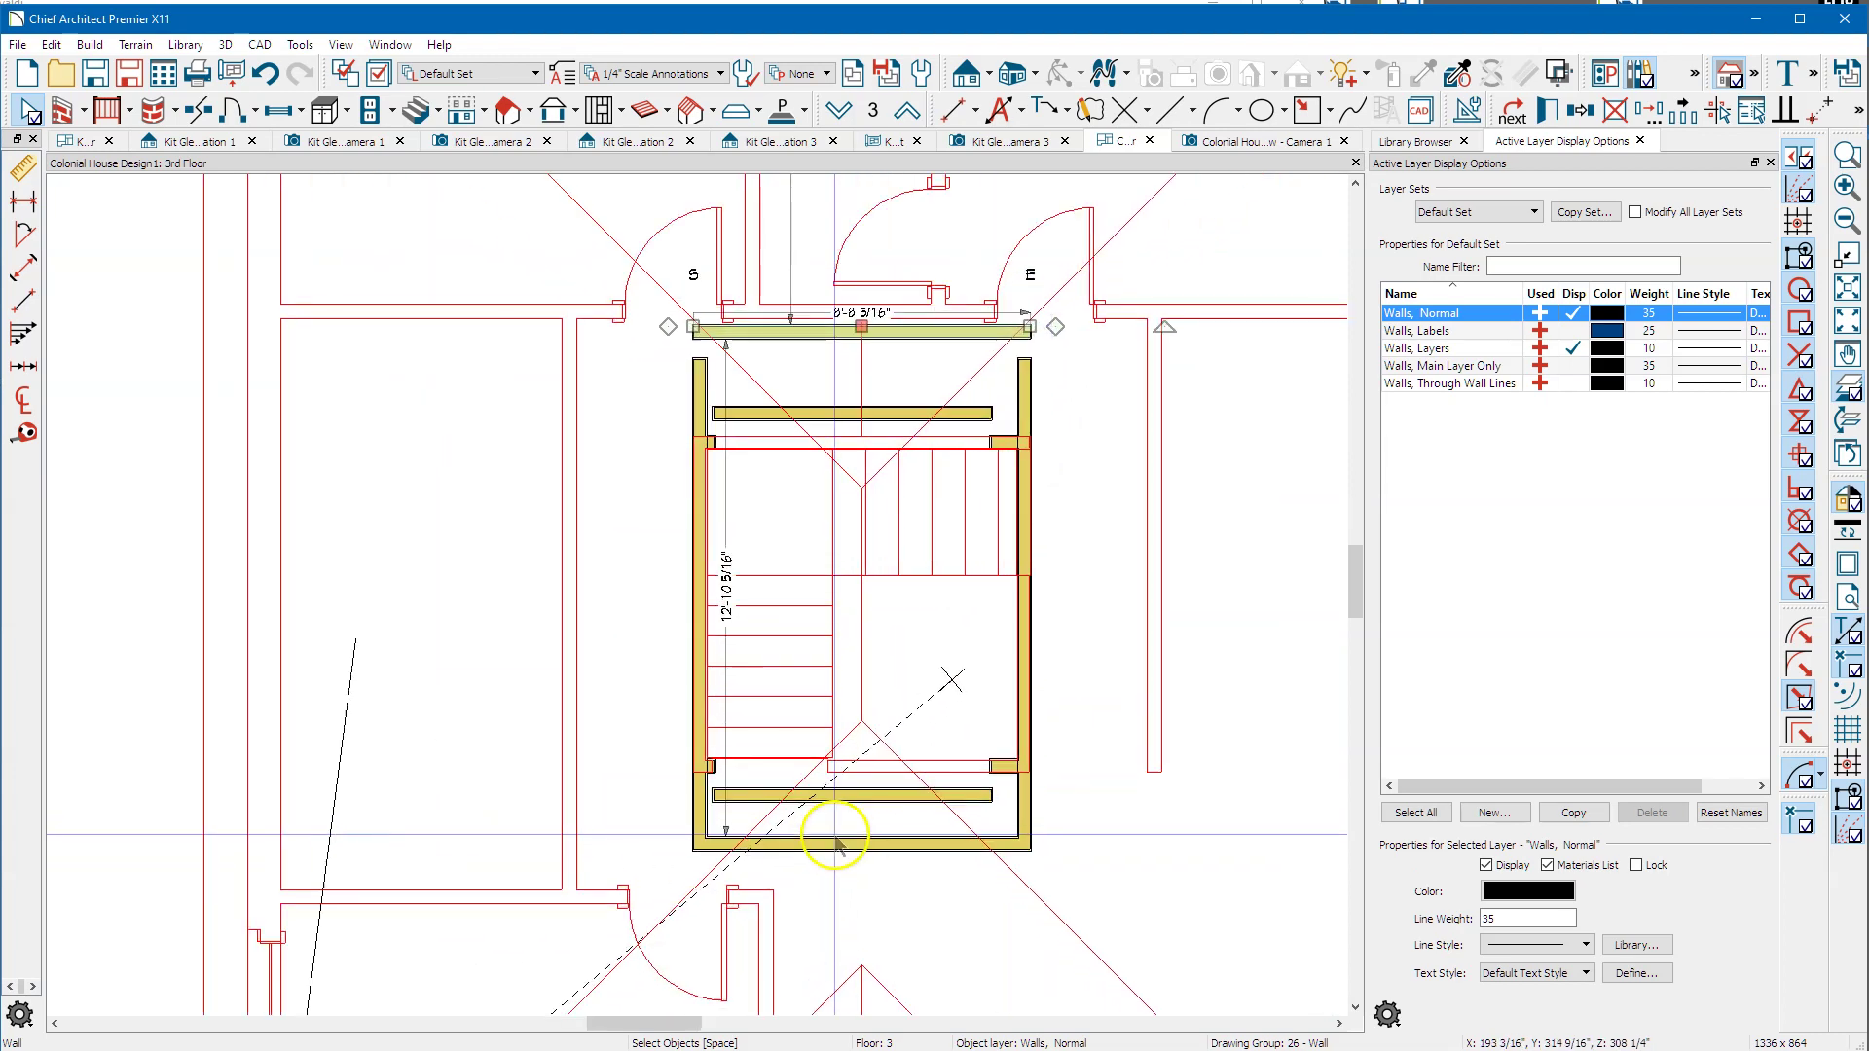
click(836, 841)
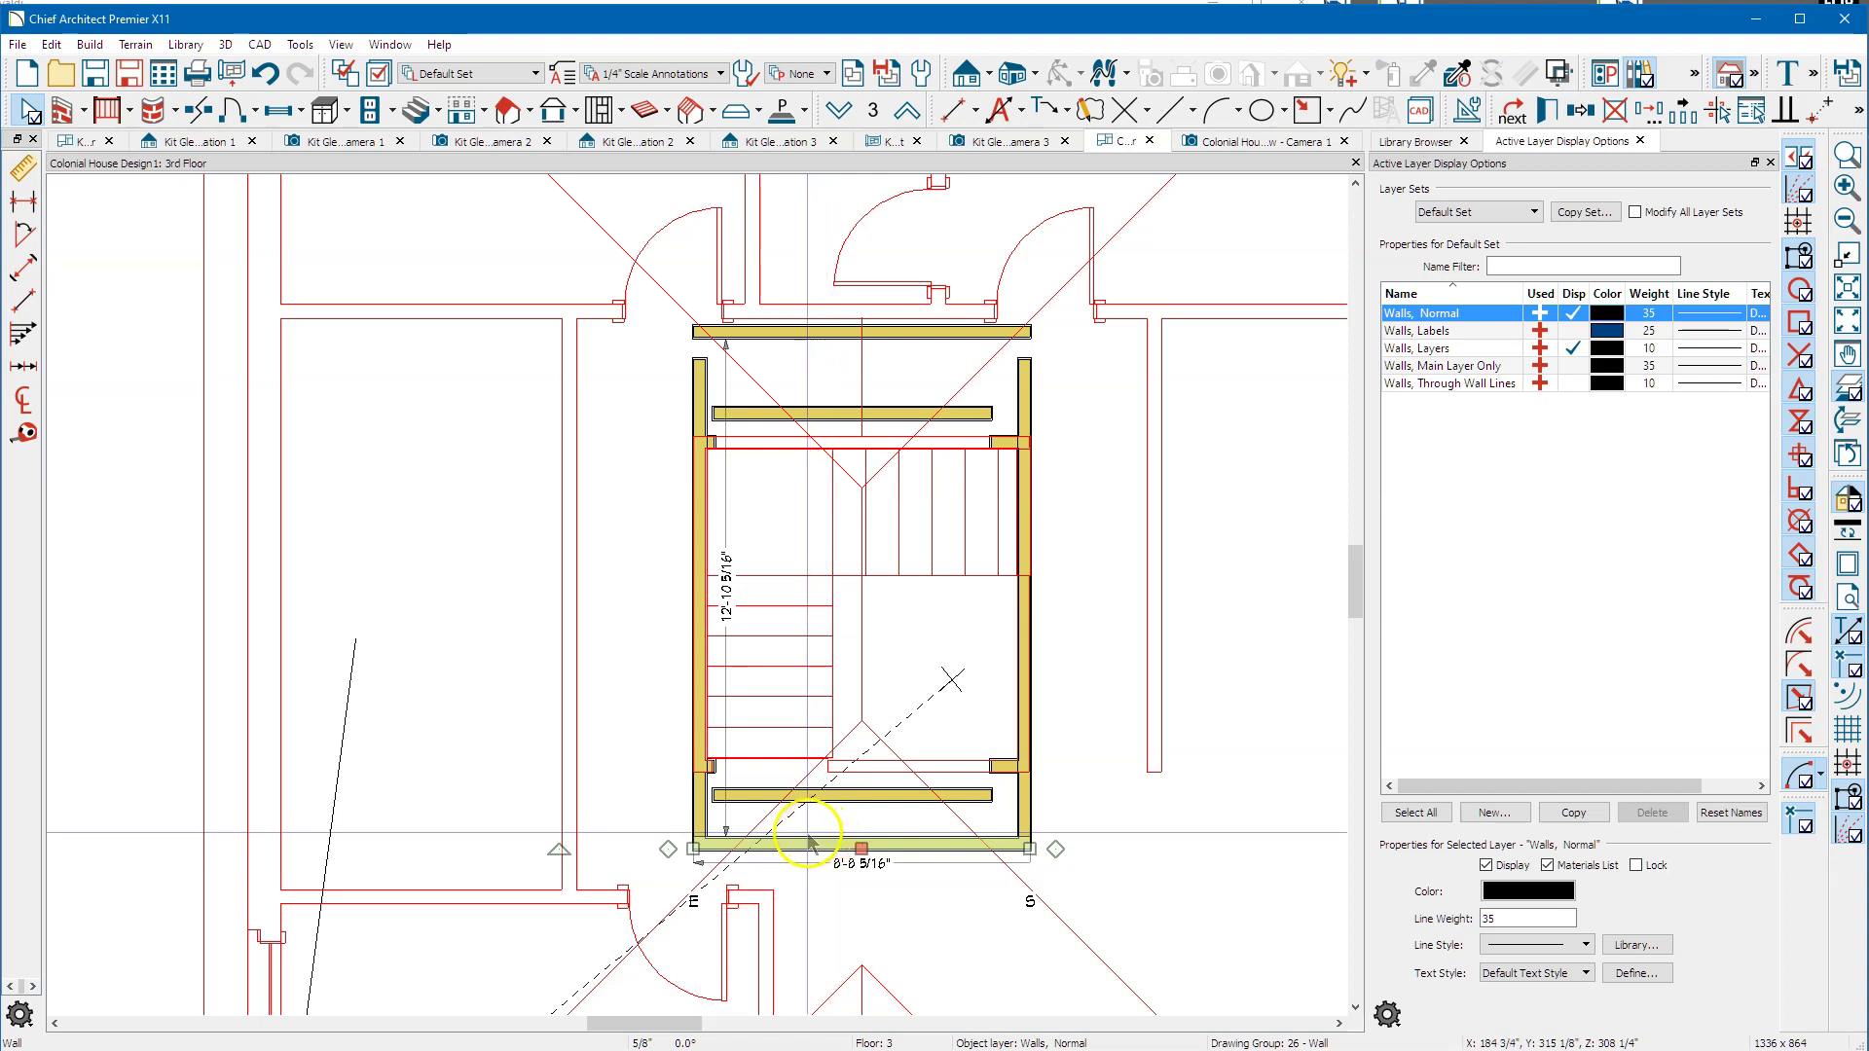
click(1534, 216)
click(1652, 115)
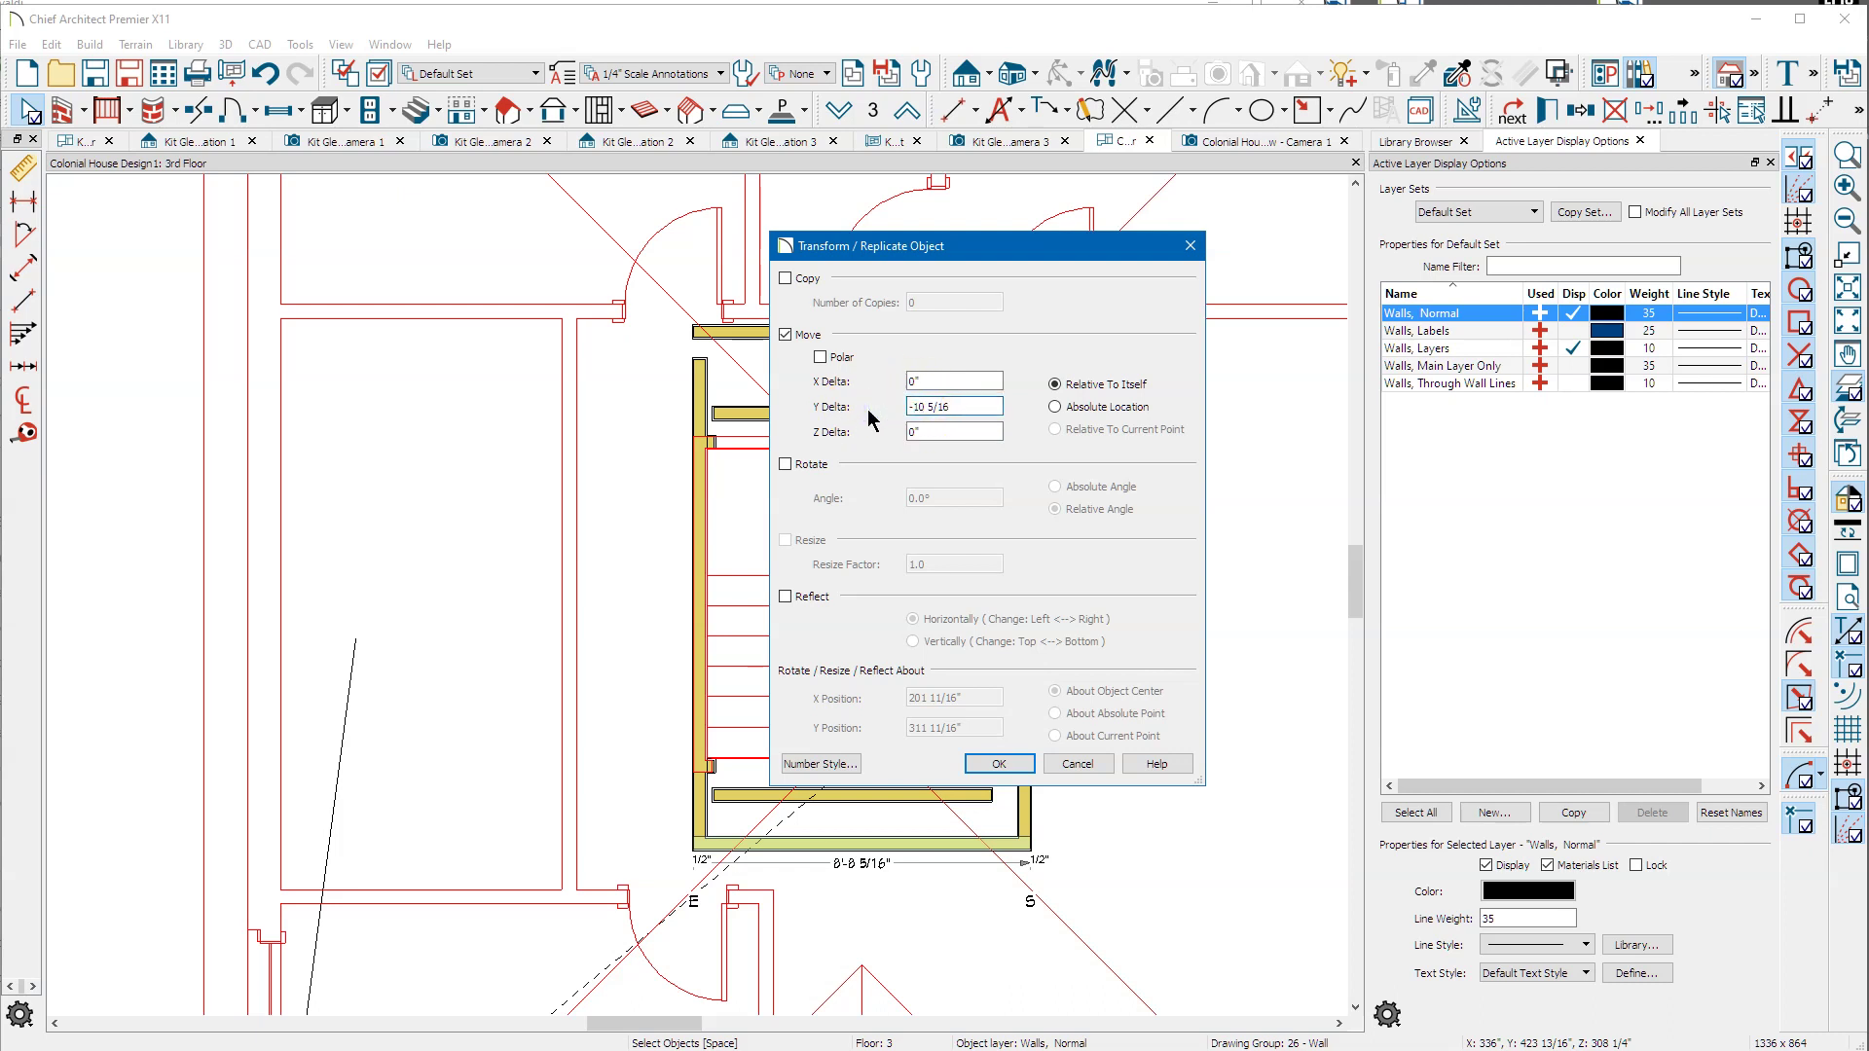
key(Return)
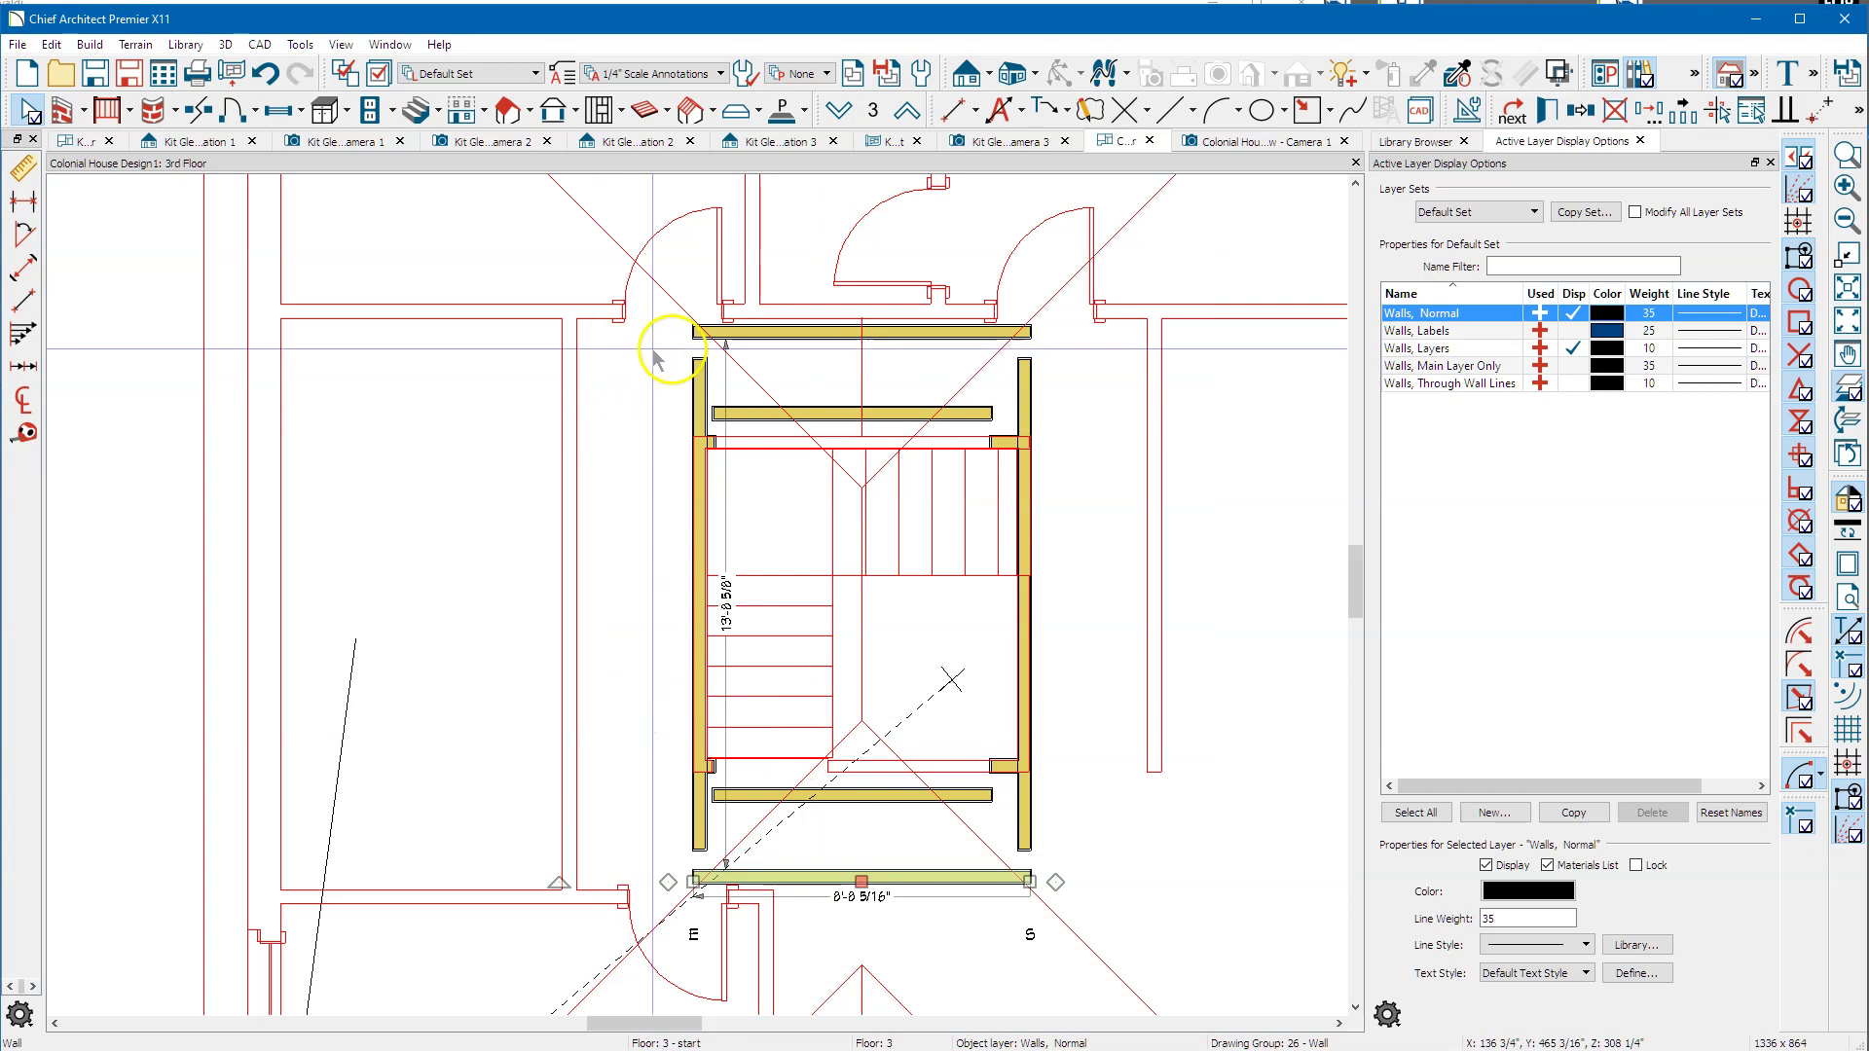
Extend both ends of the utility room's left and right walls to meet the upper and lower walls, closing the four corners.
click(701, 368)
drag(703, 360, 693, 328)
click(1032, 379)
drag(1032, 378, 1030, 327)
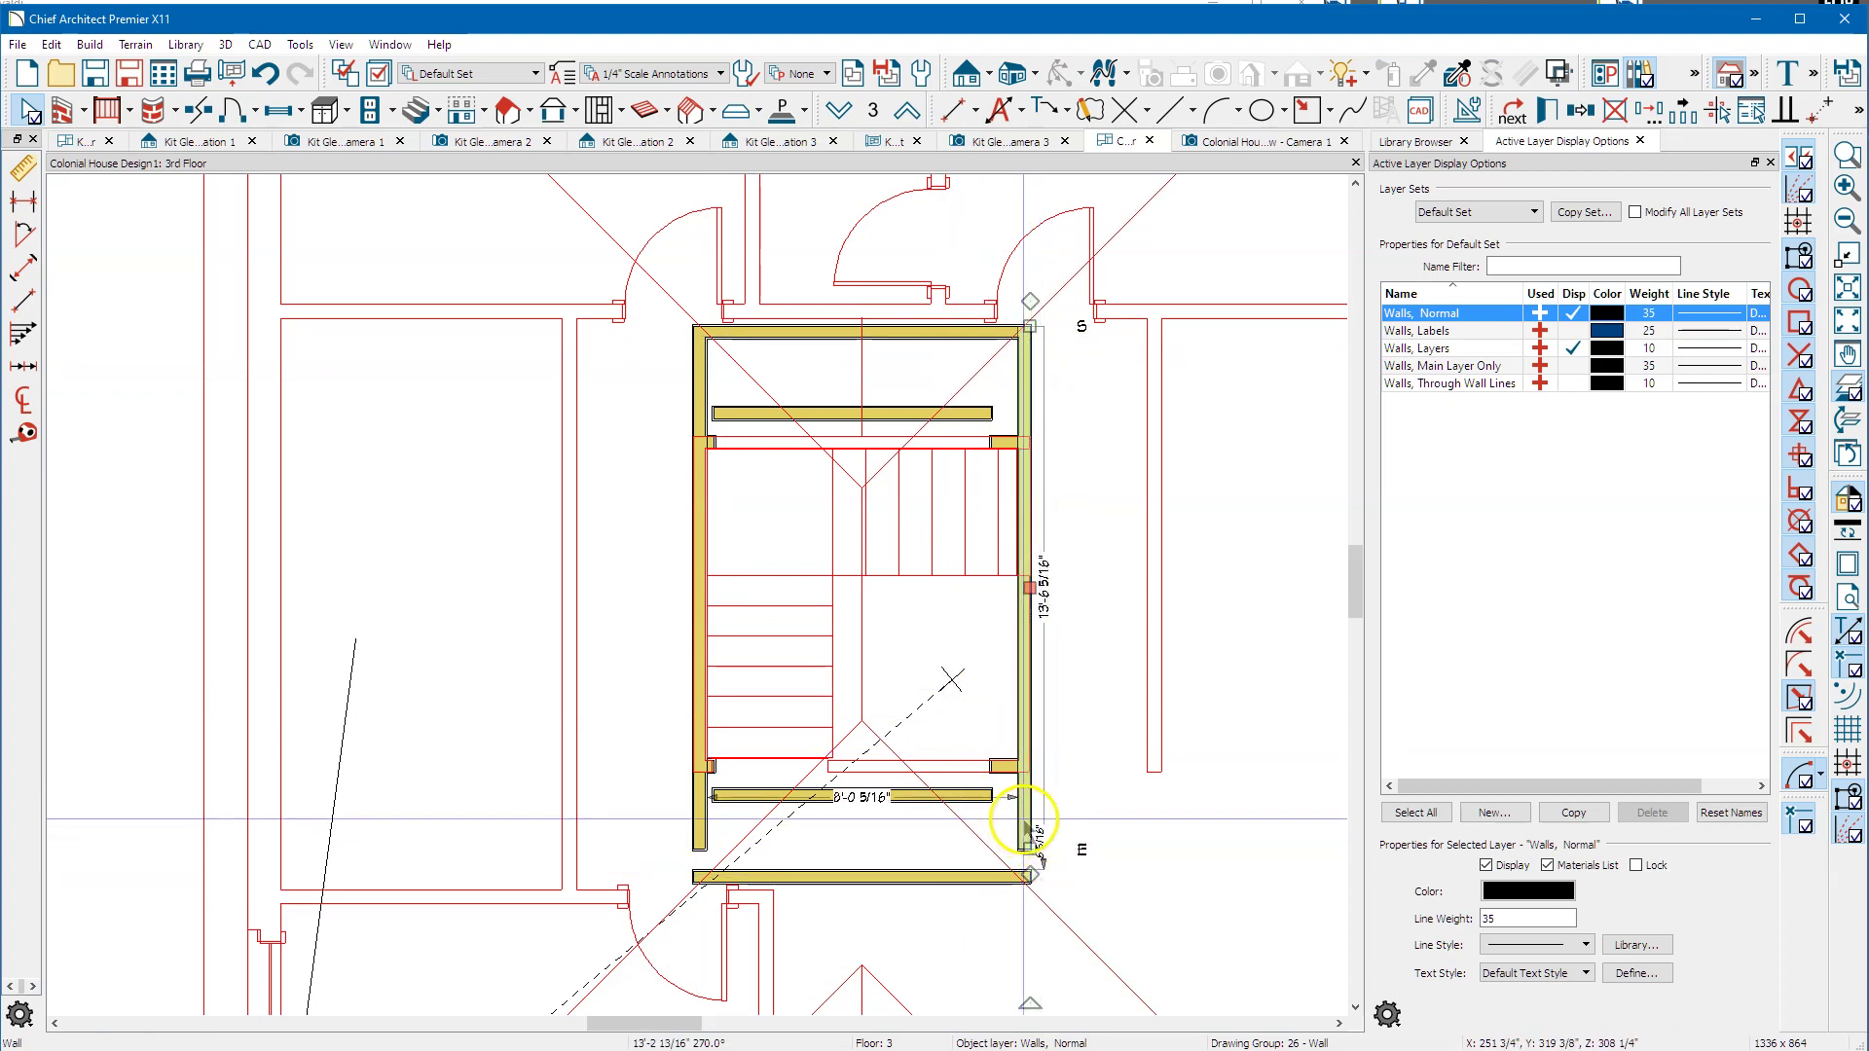
drag(1023, 845, 1021, 873)
drag(834, 879, 695, 867)
click(703, 831)
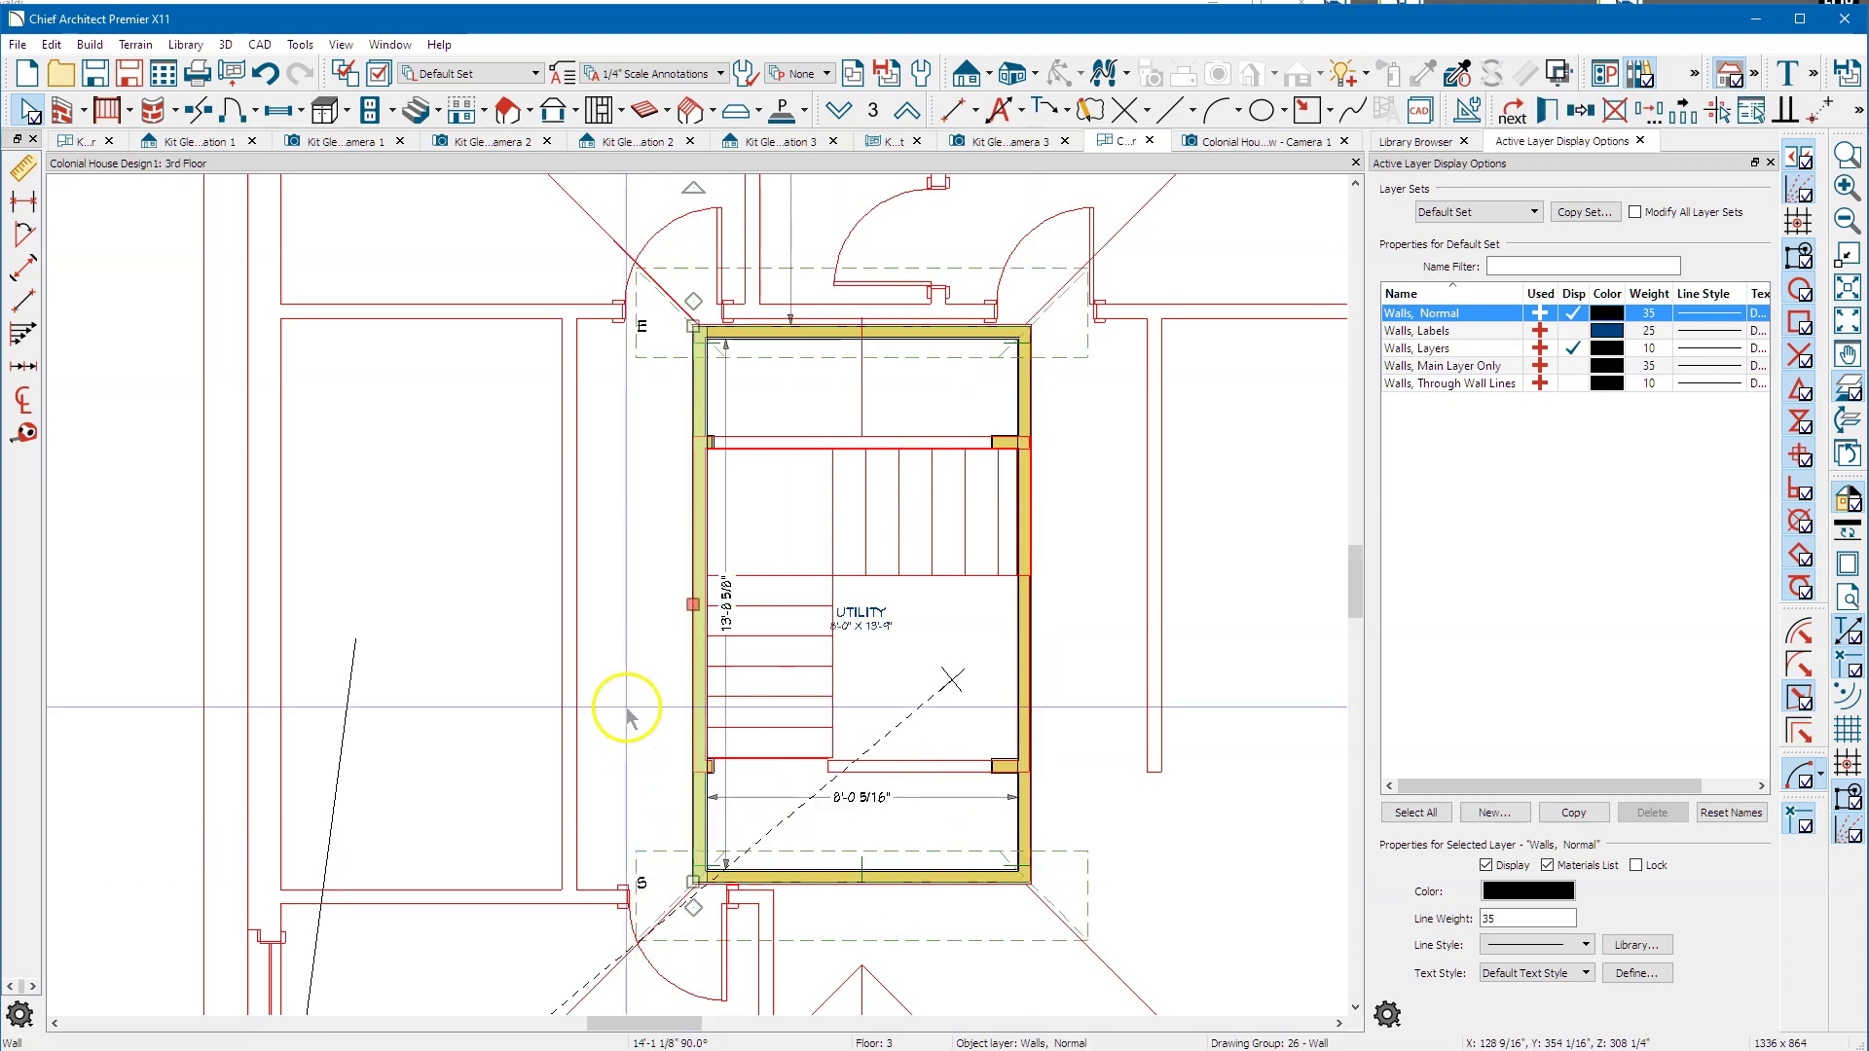
Examine how each corner of the enlarged third-floor utility room lines up with the diagonal roof plane lines.
scroll(646, 734, up, 2)
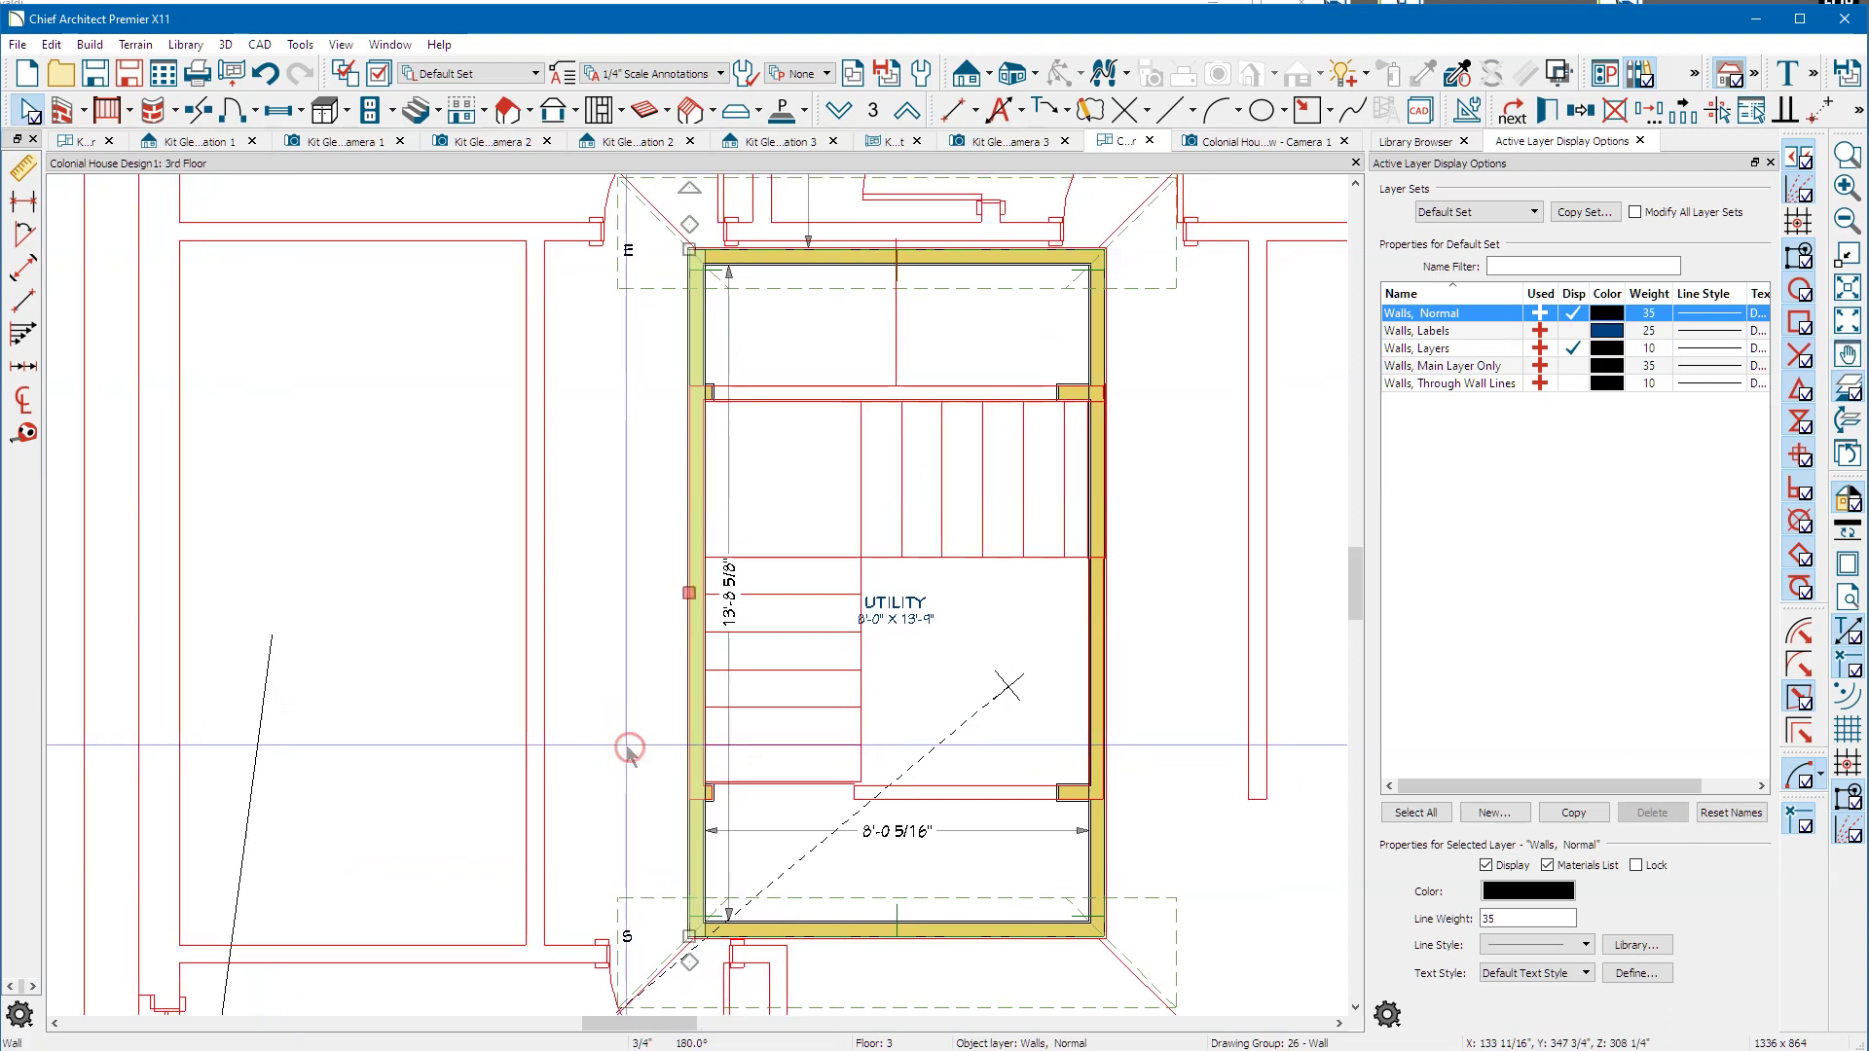
middle_drag(631, 726, 525, 877)
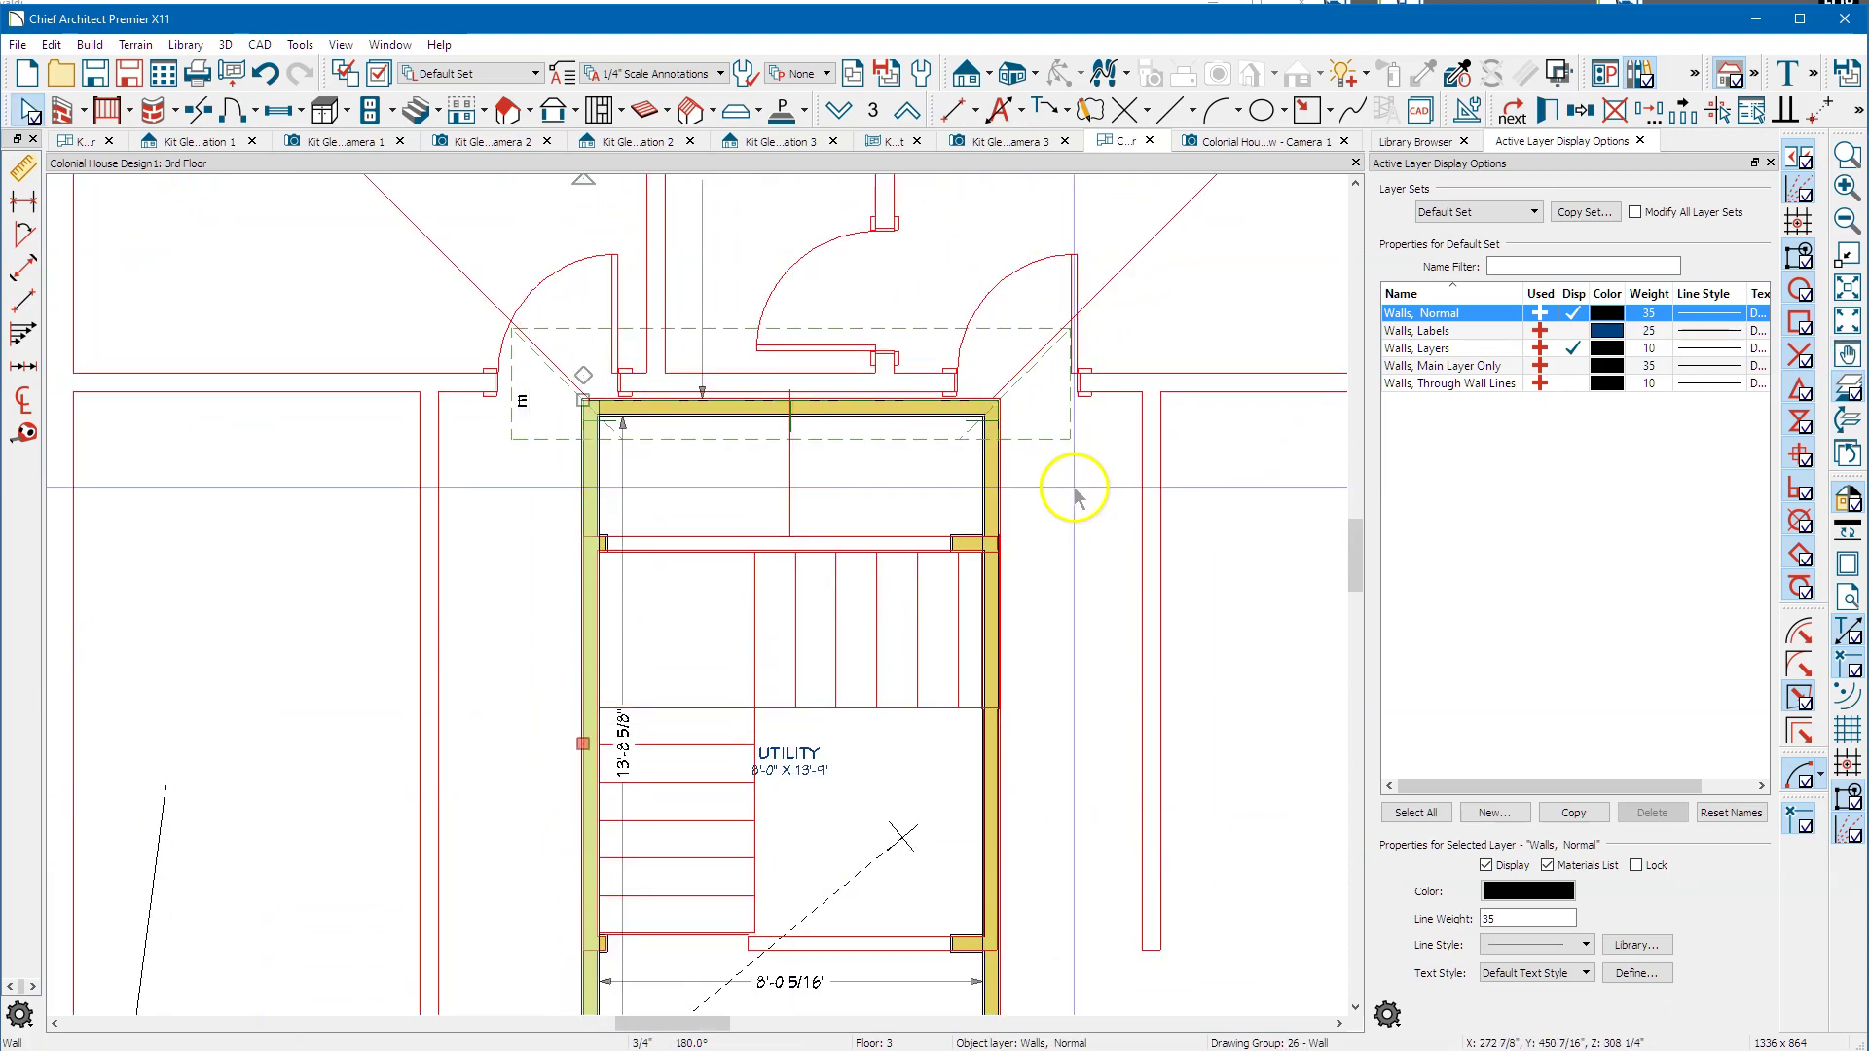
scroll(1035, 388, up, 5)
scroll(988, 340, up, 2)
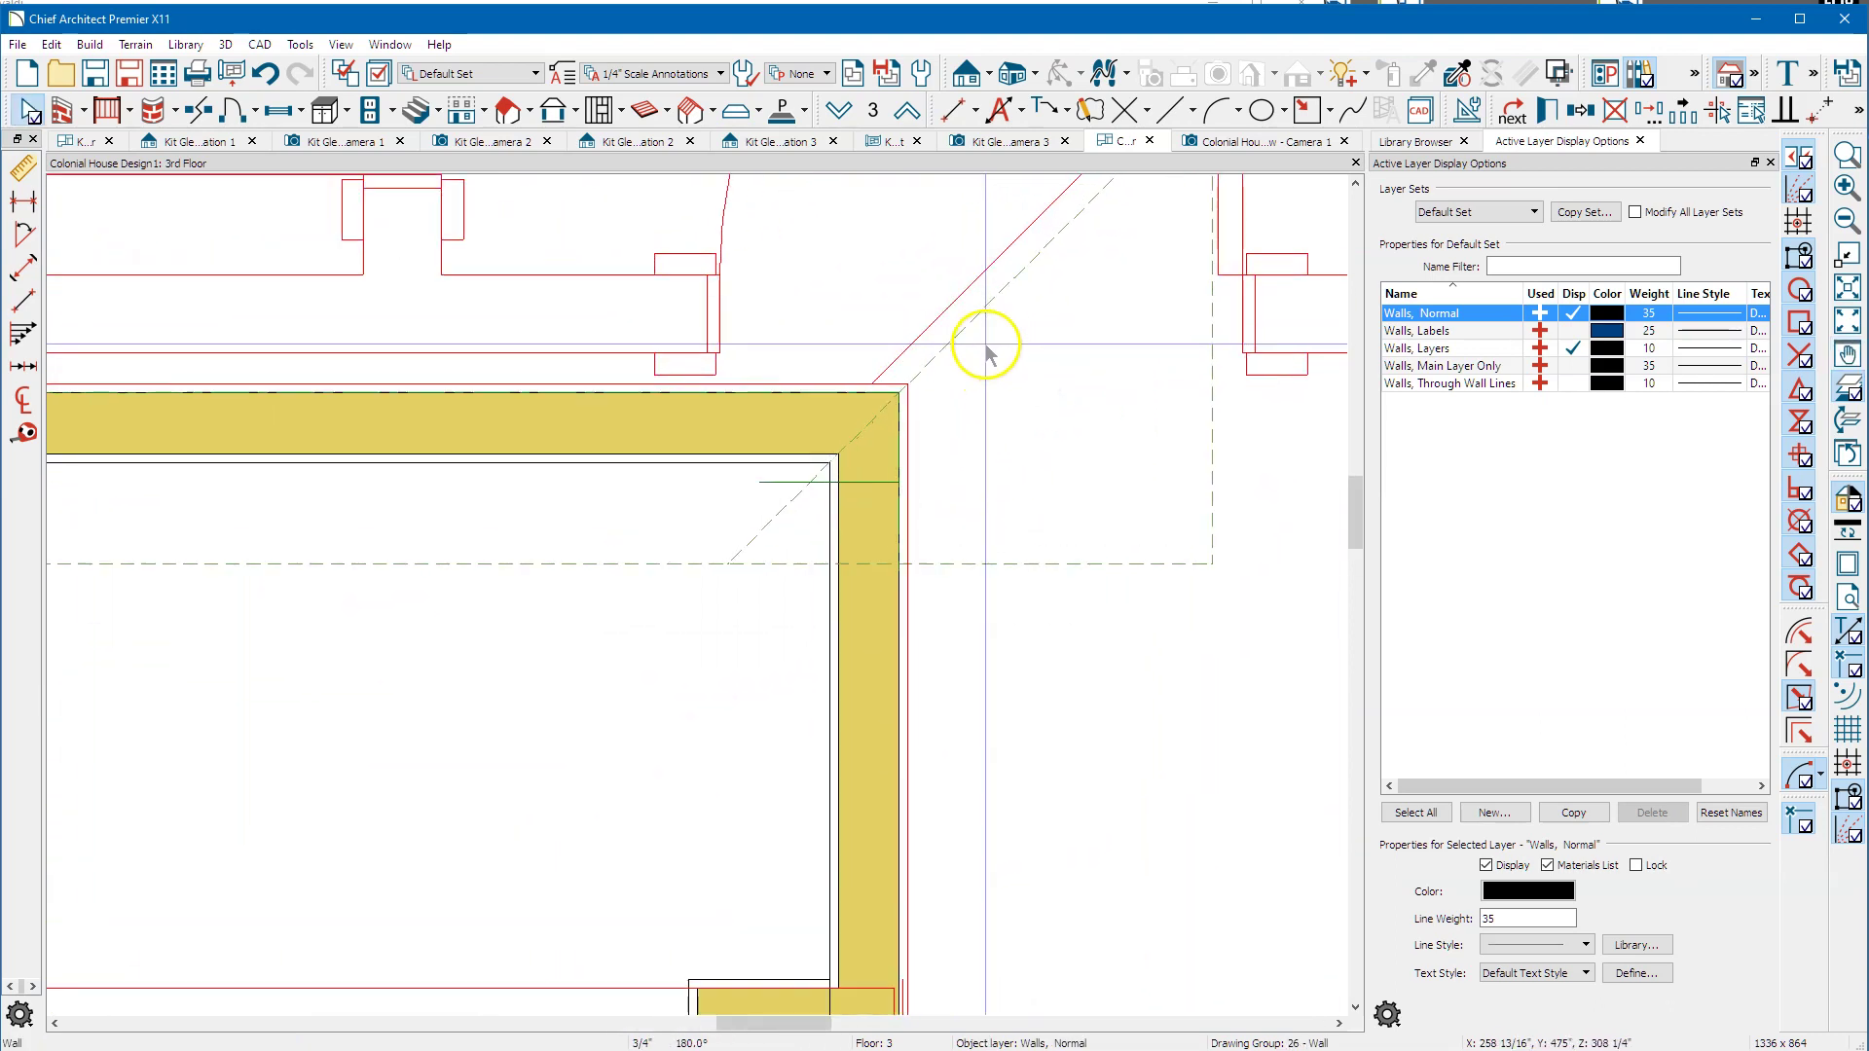
click(998, 293)
key(Escape)
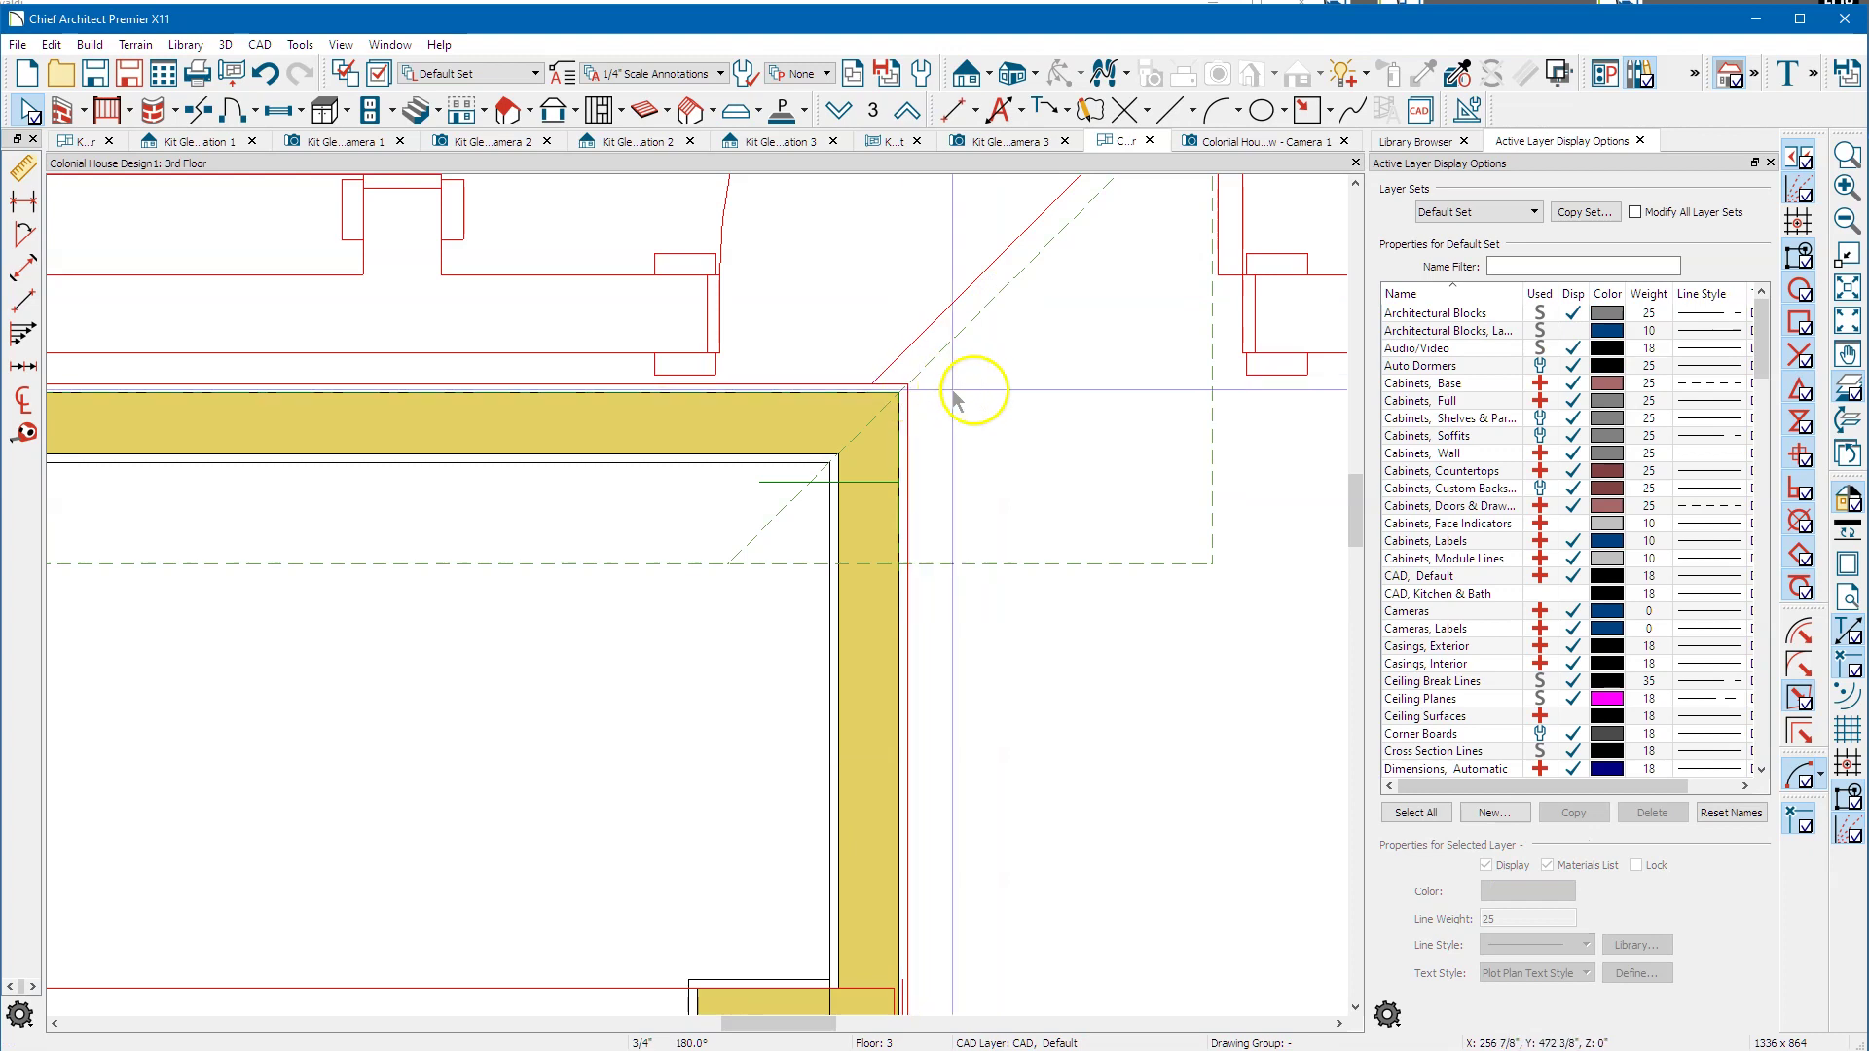
scroll(1233, 415, down, 1)
scroll(1266, 414, down, 2)
scroll(196, 354, up, 3)
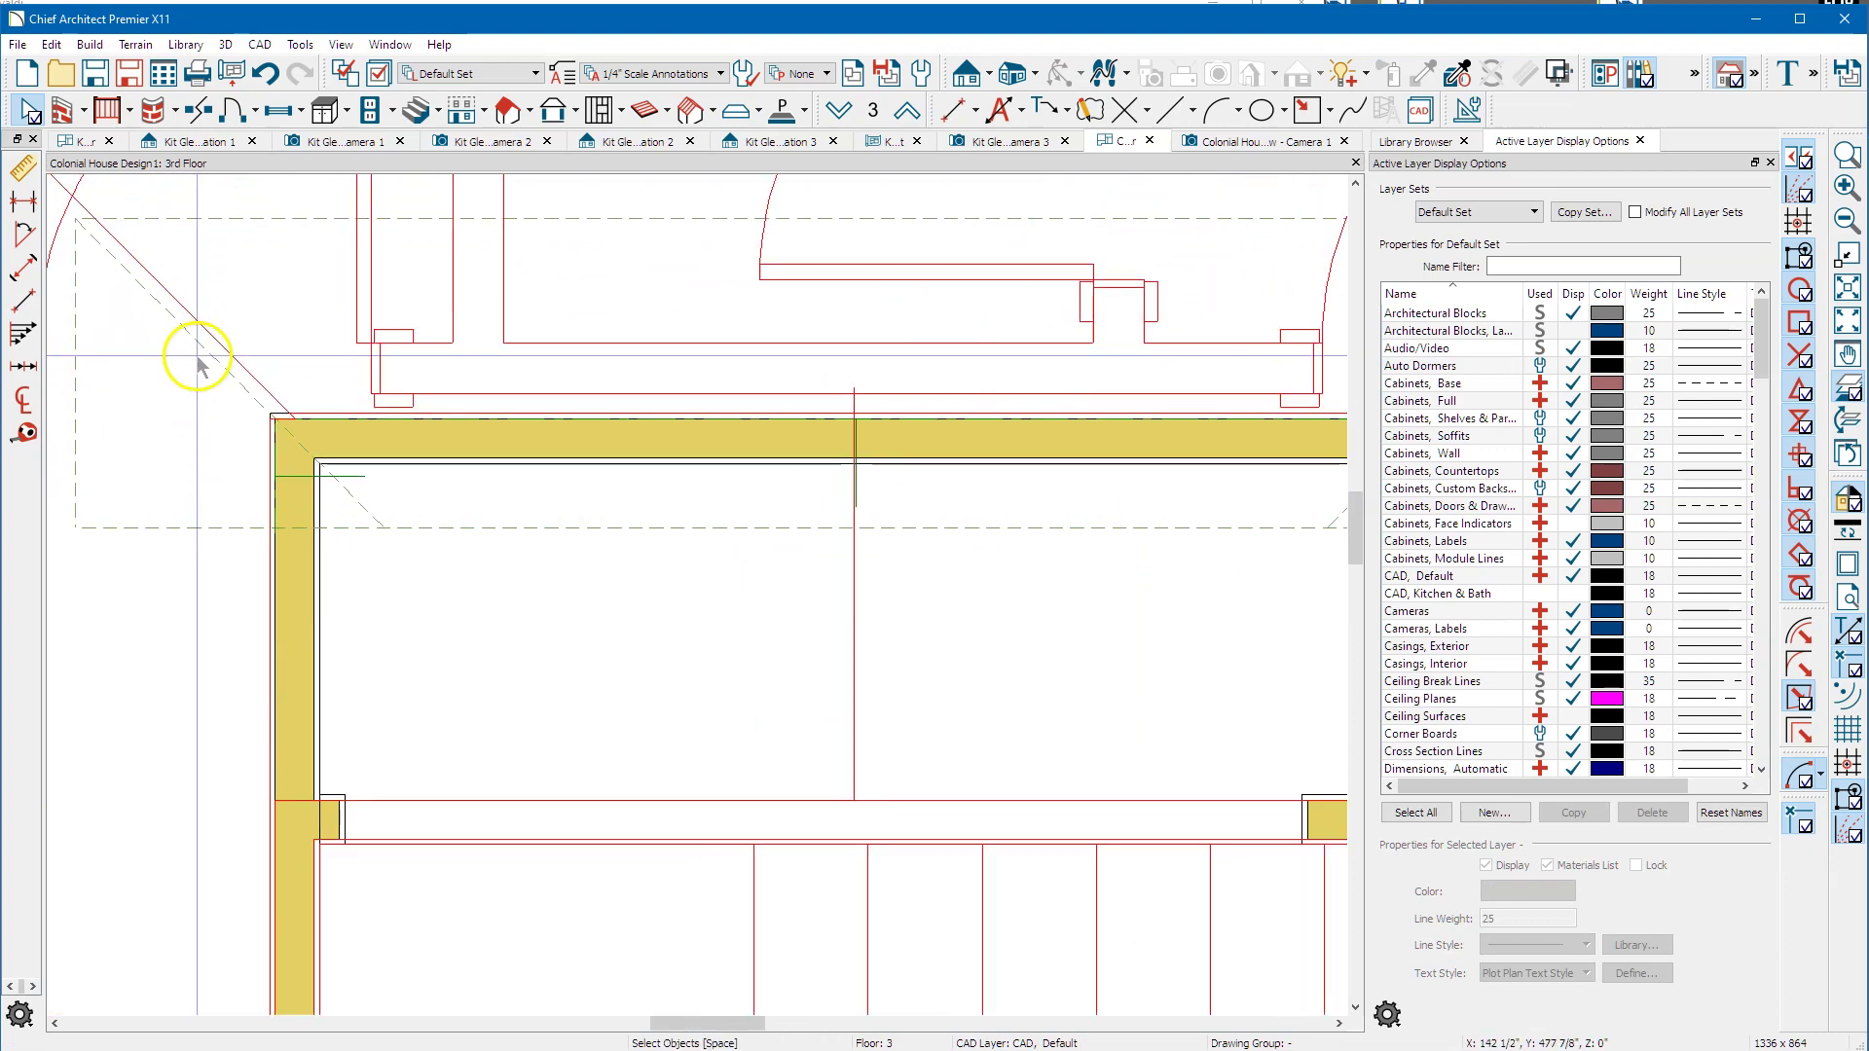
scroll(487, 282, down, 5)
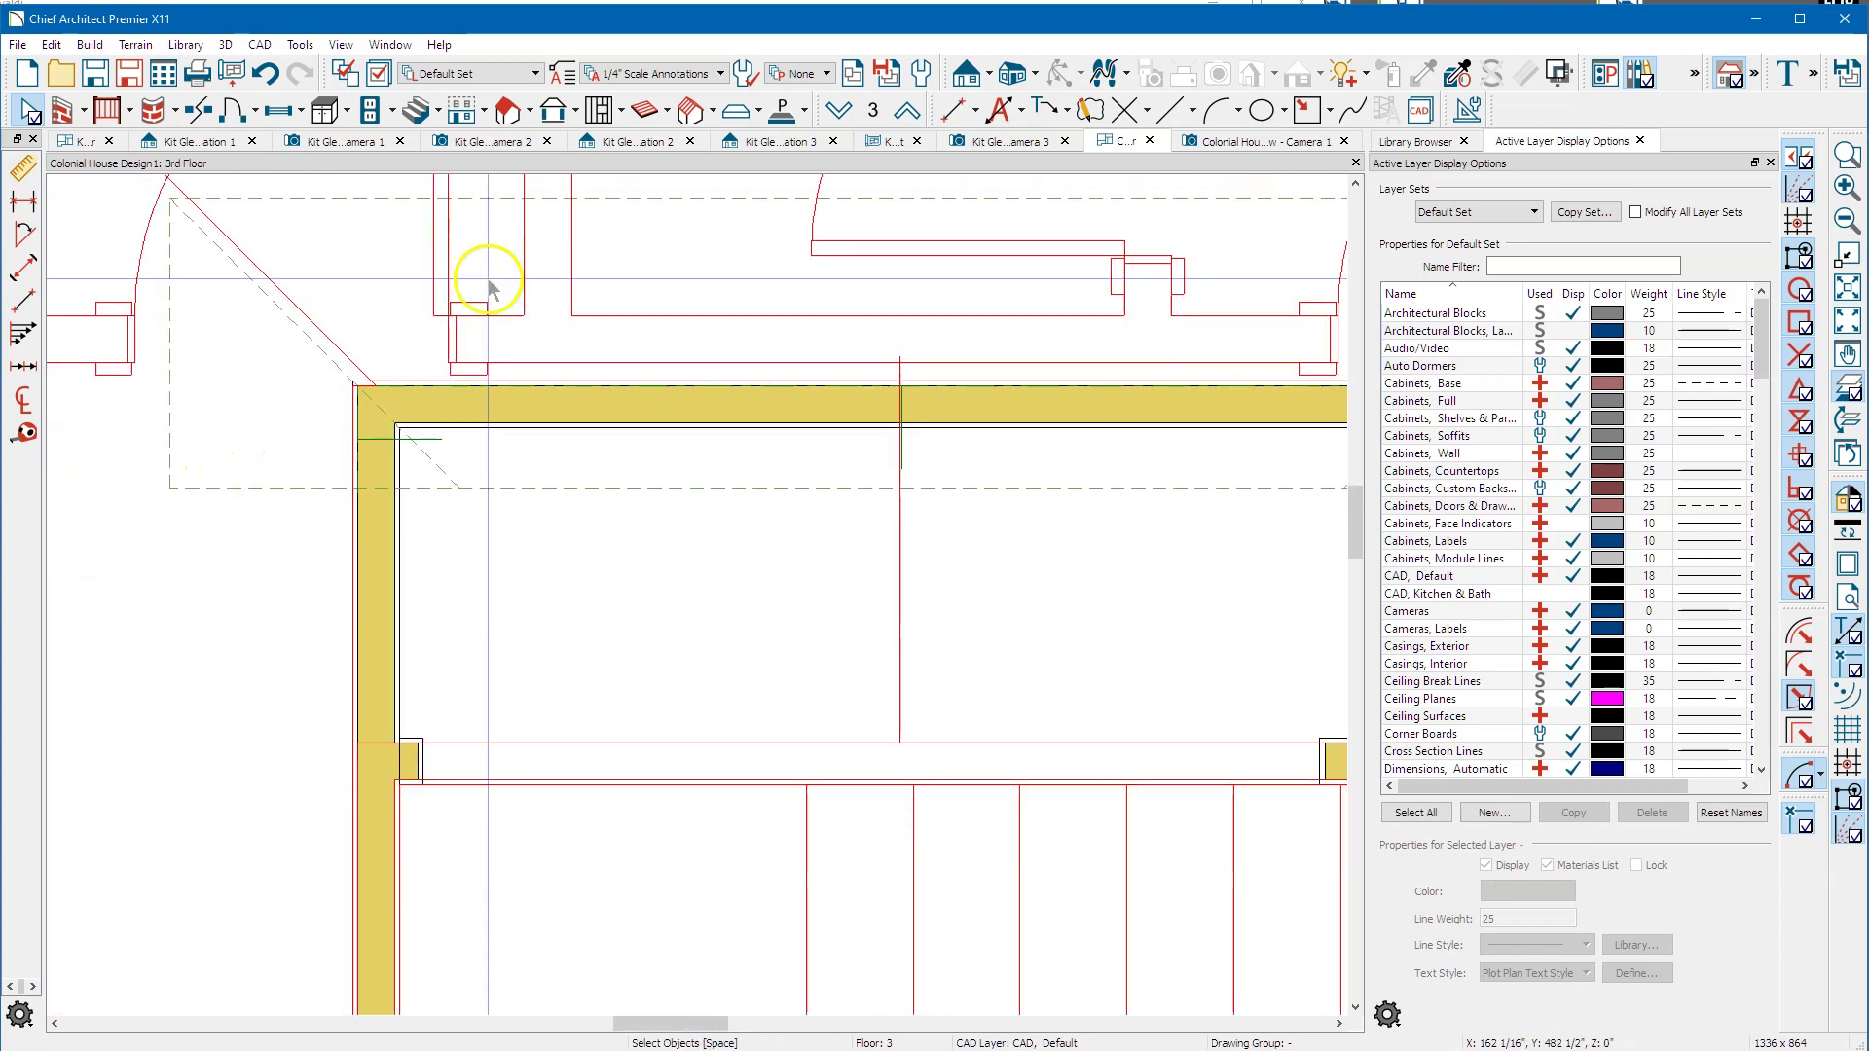
scroll(857, 253, down, 2)
scroll(636, 689, up, 5)
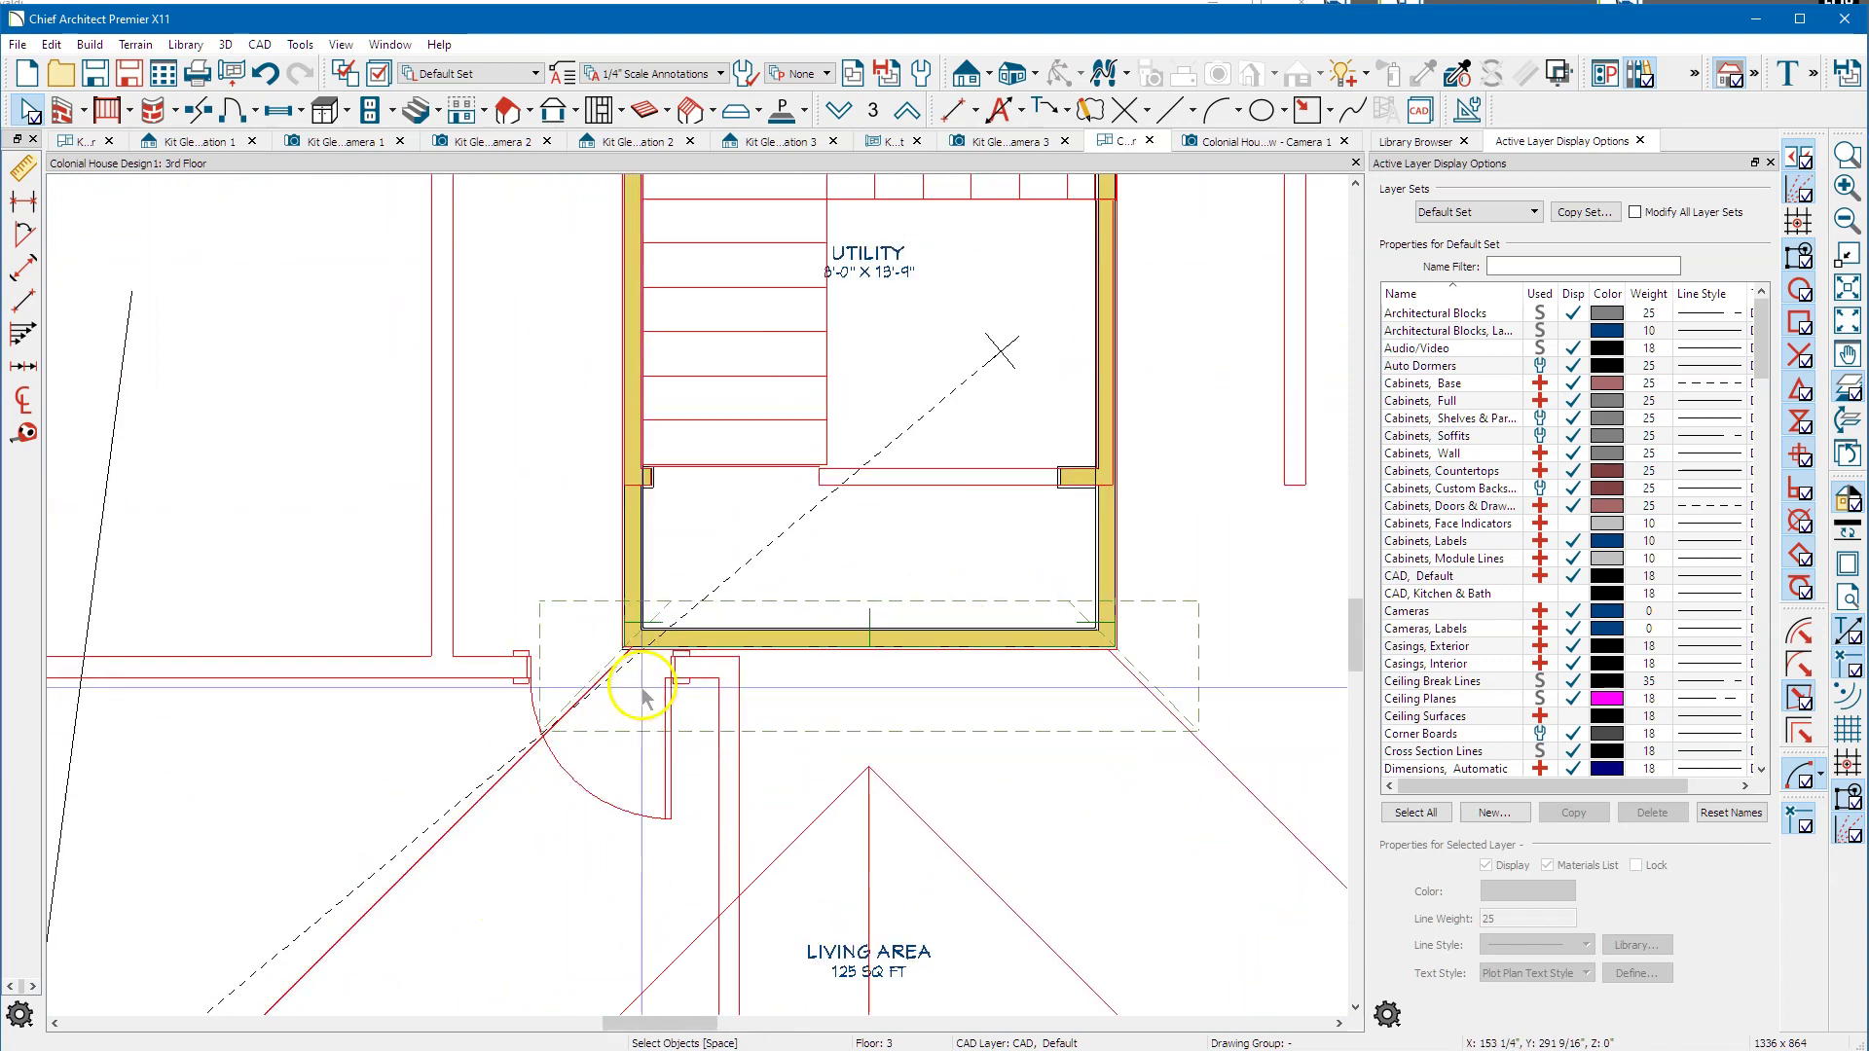
scroll(638, 686, up, 2)
scroll(312, 480, down, 4)
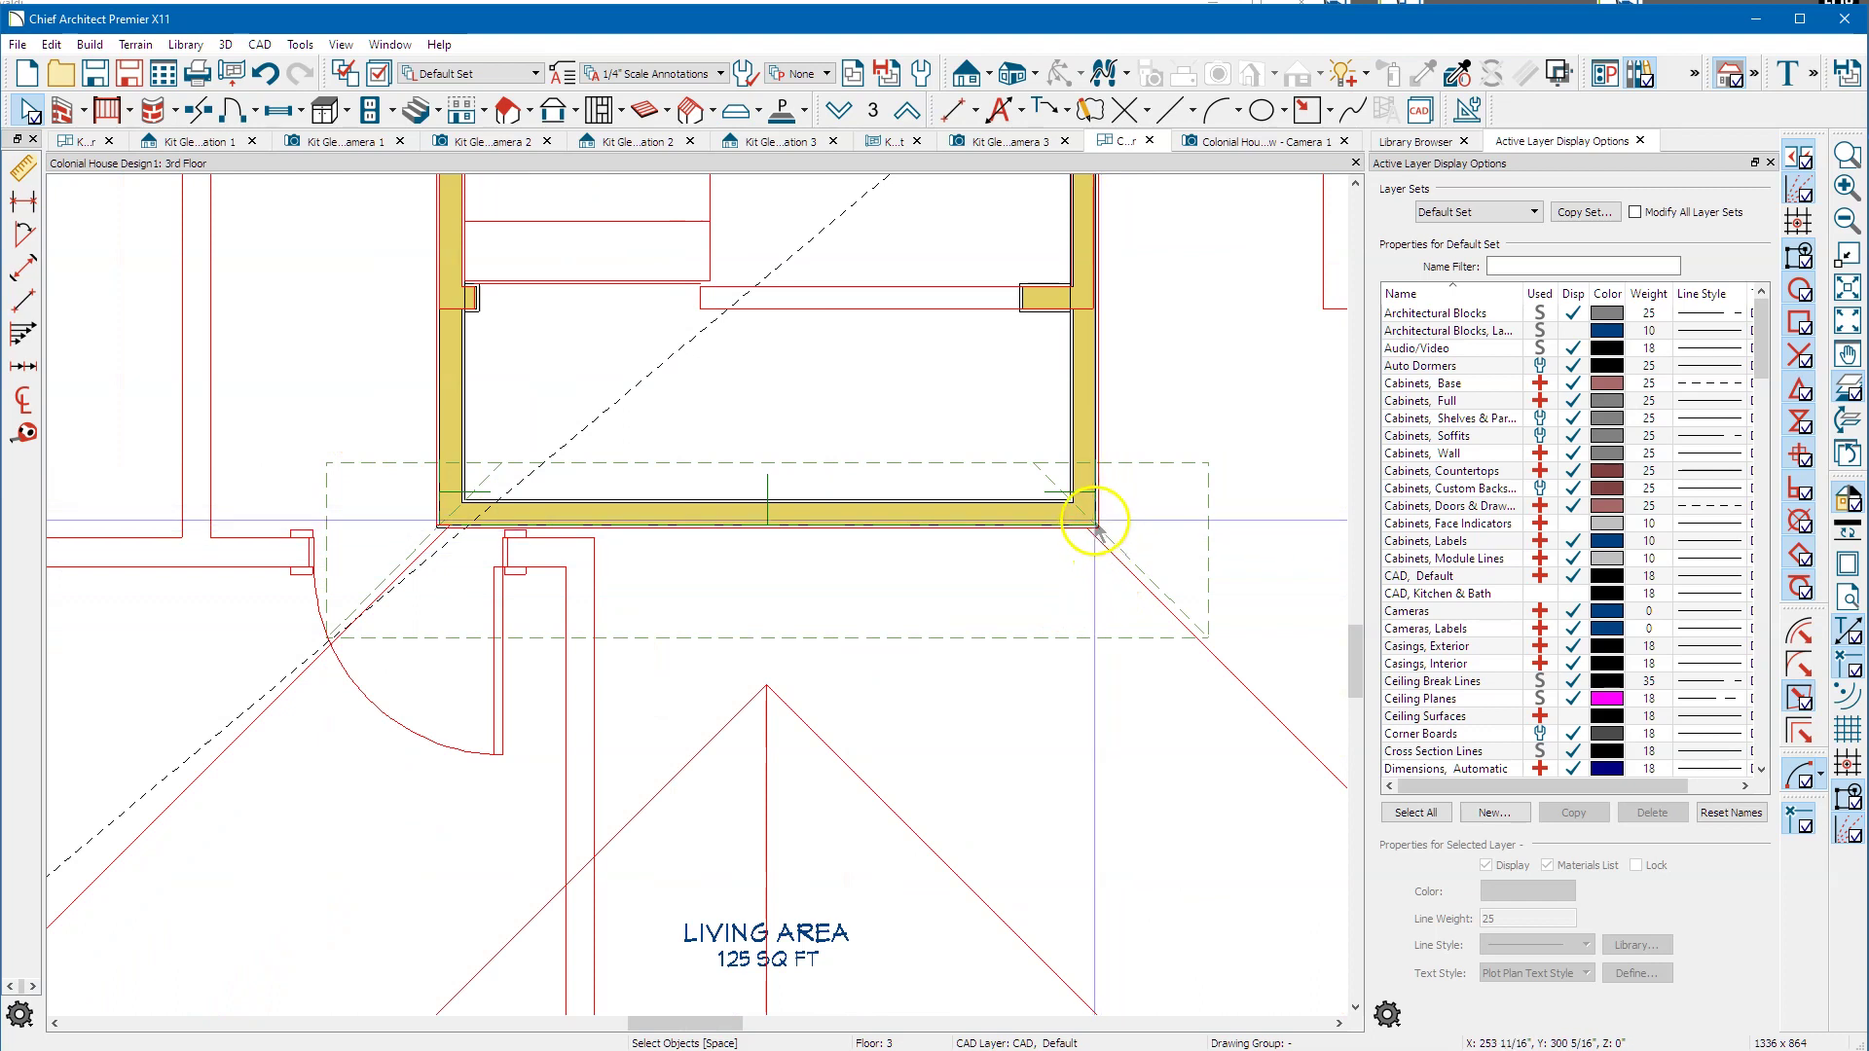
scroll(823, 603, down, 1)
scroll(665, 650, down, 4)
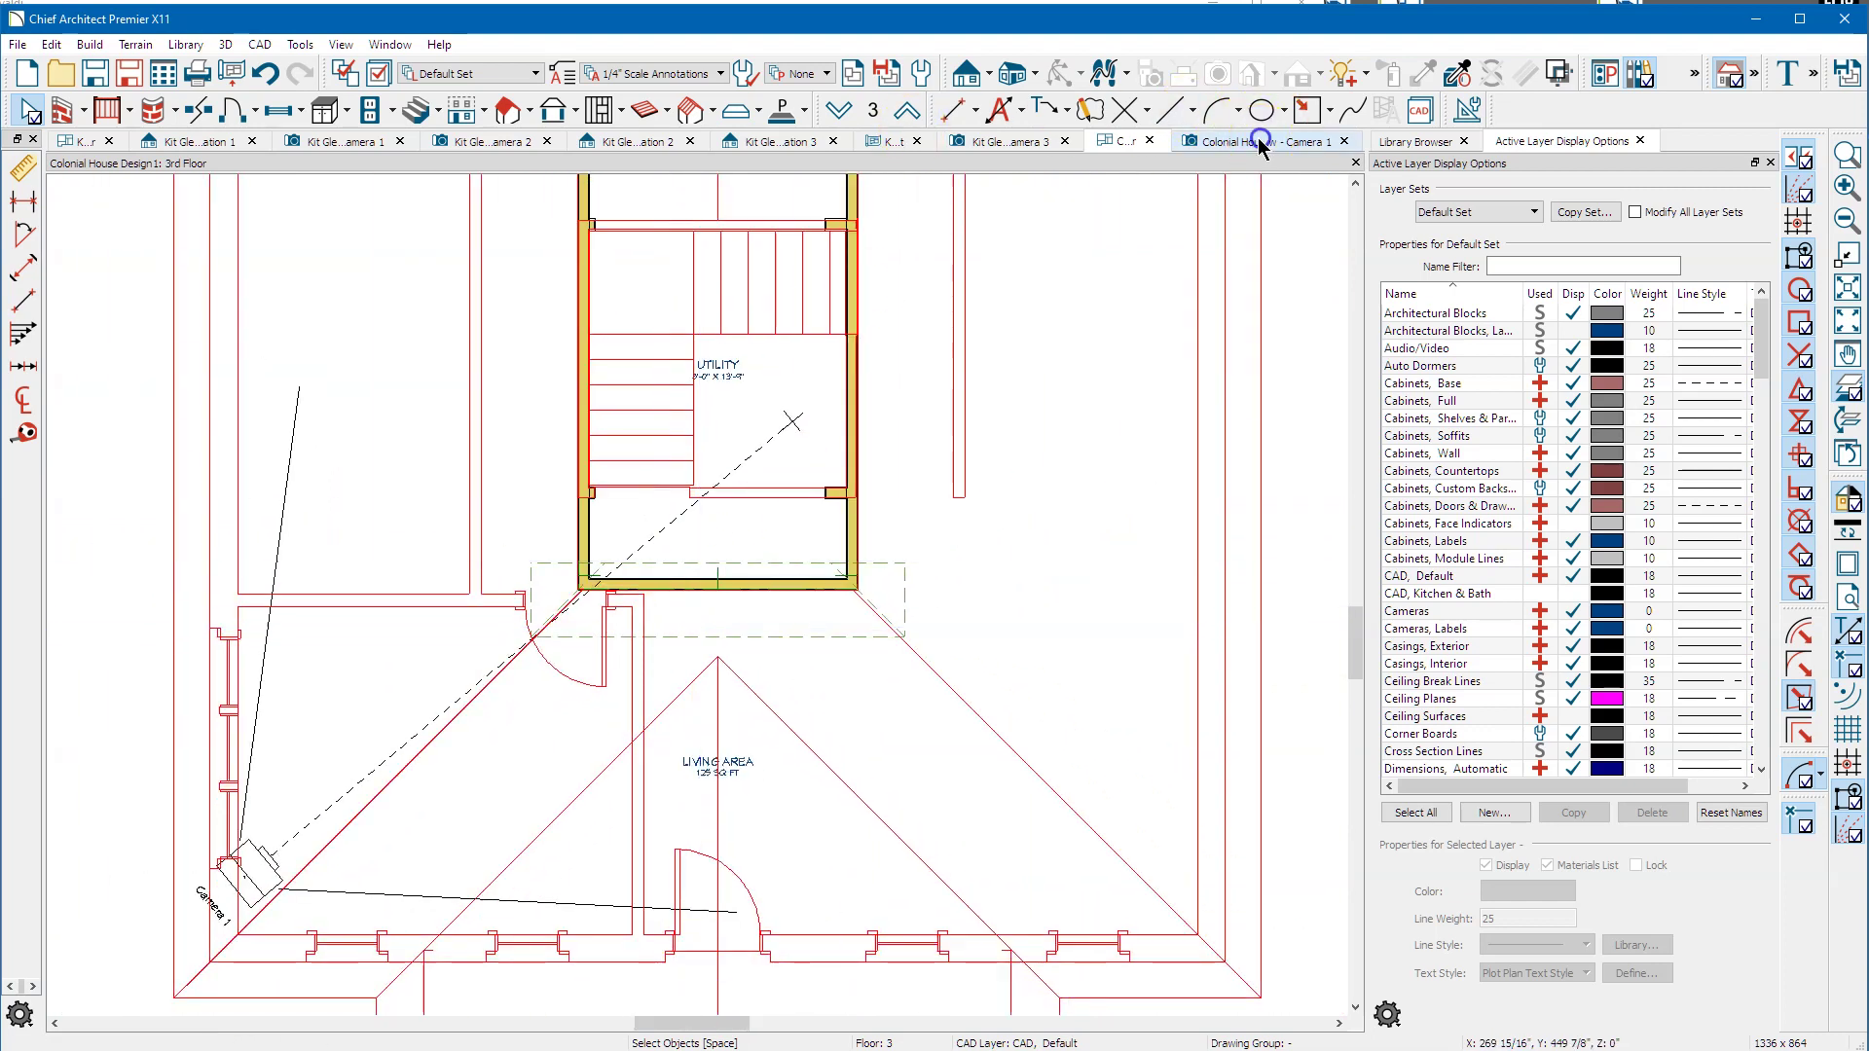
Inspect the roof around the base of the utility tower in the 3D camera view and return to the floor plan.
key(ctrl+Tab)
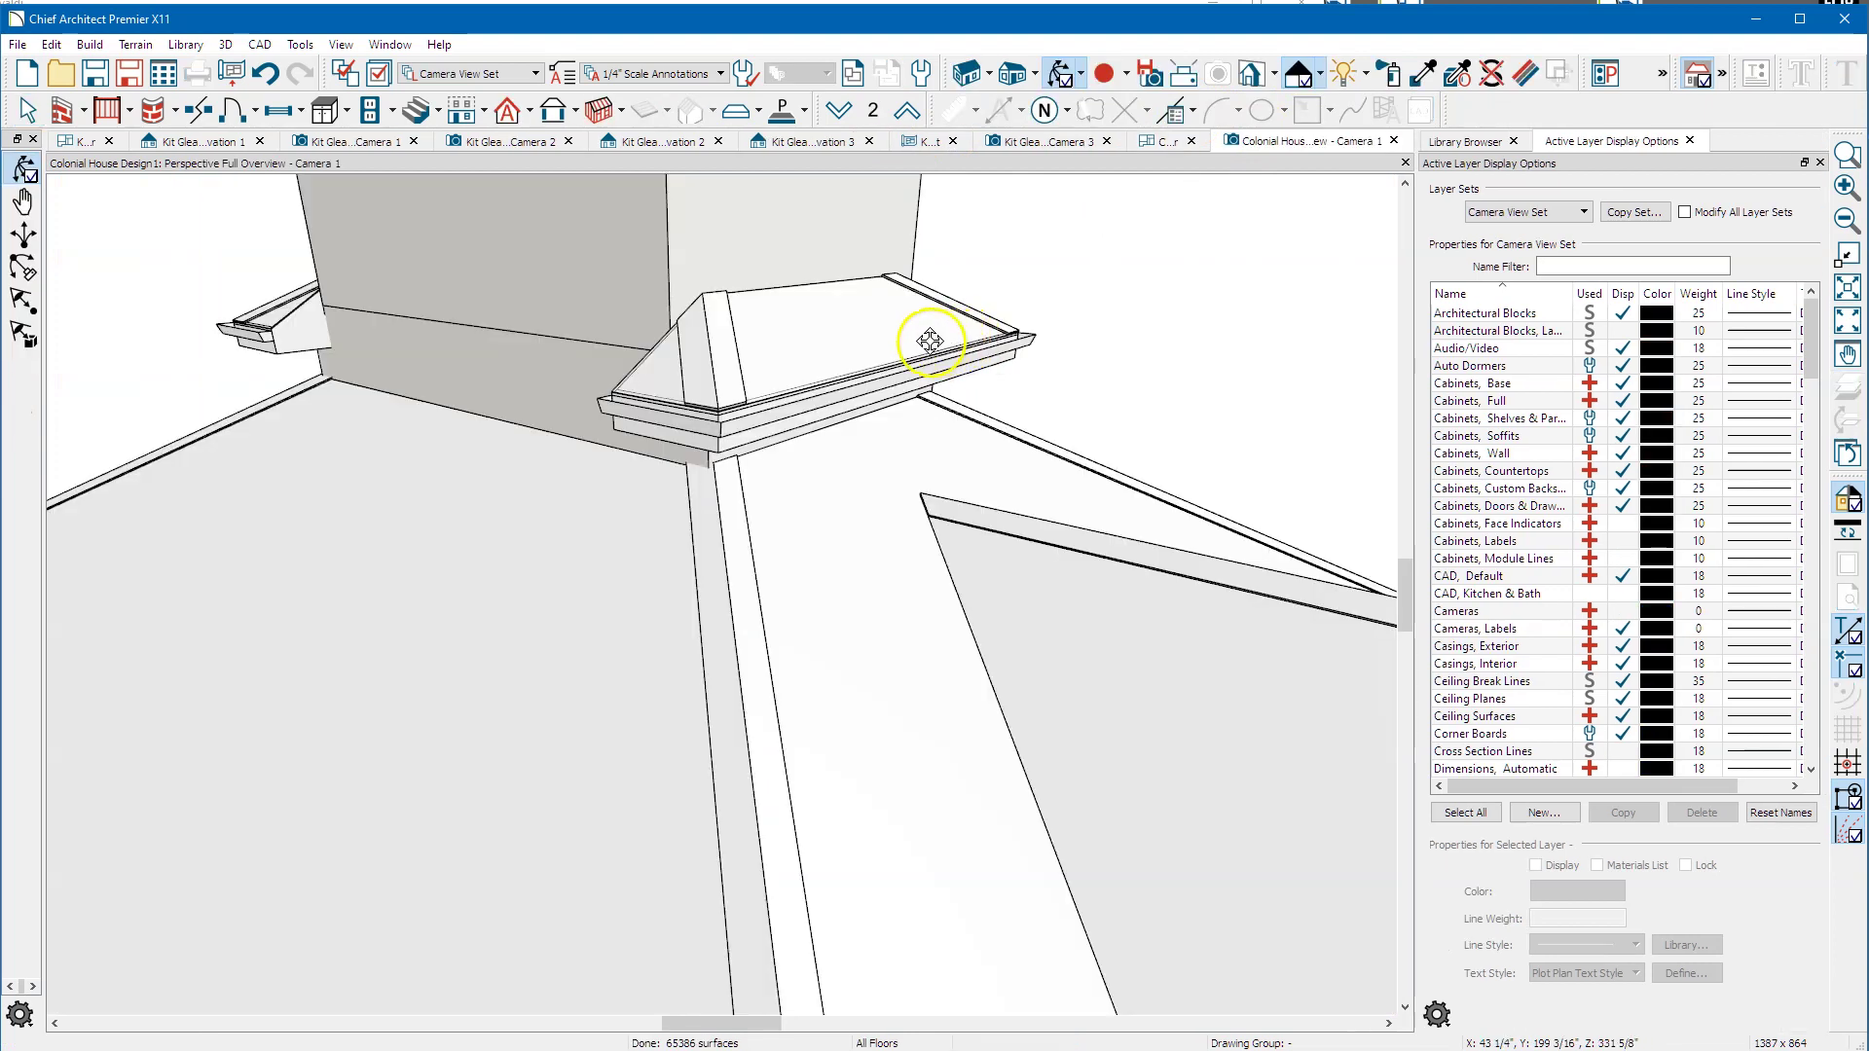
drag(842, 338, 337, 417)
drag(1035, 423, 1146, 221)
click(1167, 144)
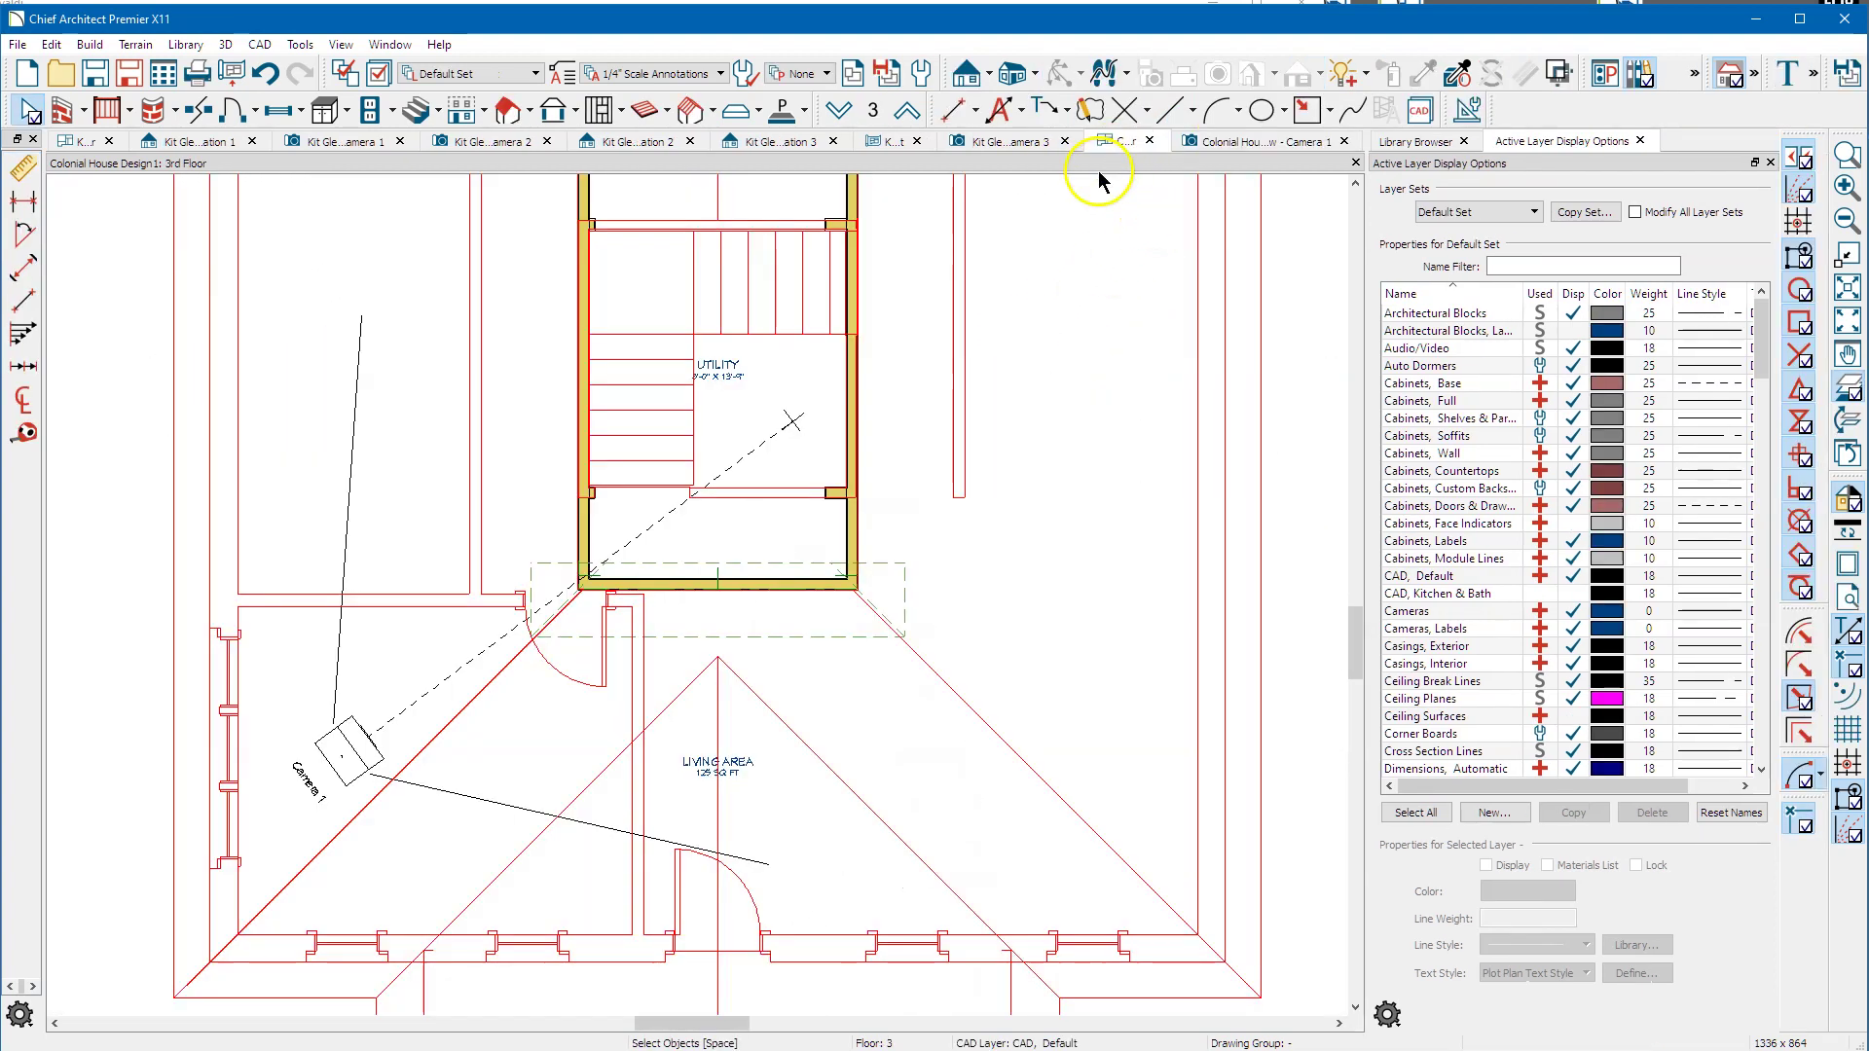
Delete the four short leftover attic wall segments inside the third-floor utility room.
scroll(711, 671, down, 1)
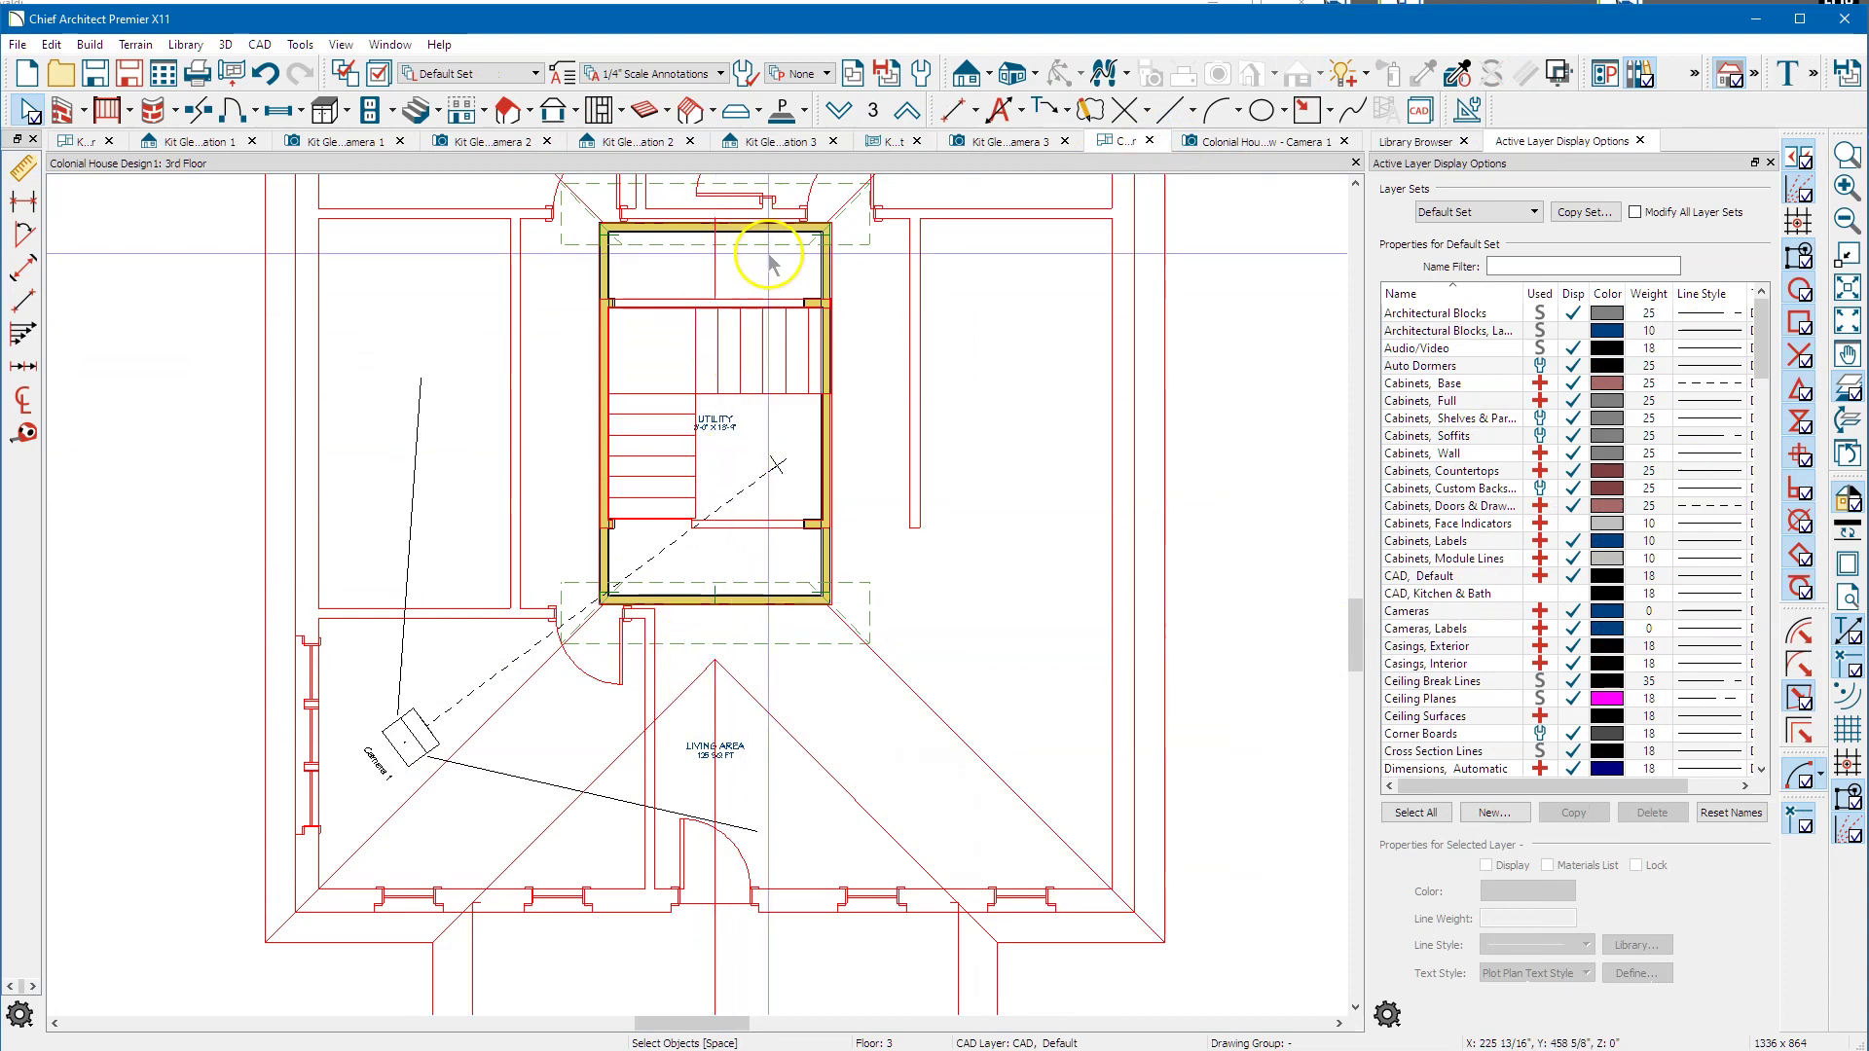
scroll(855, 325, up, 3)
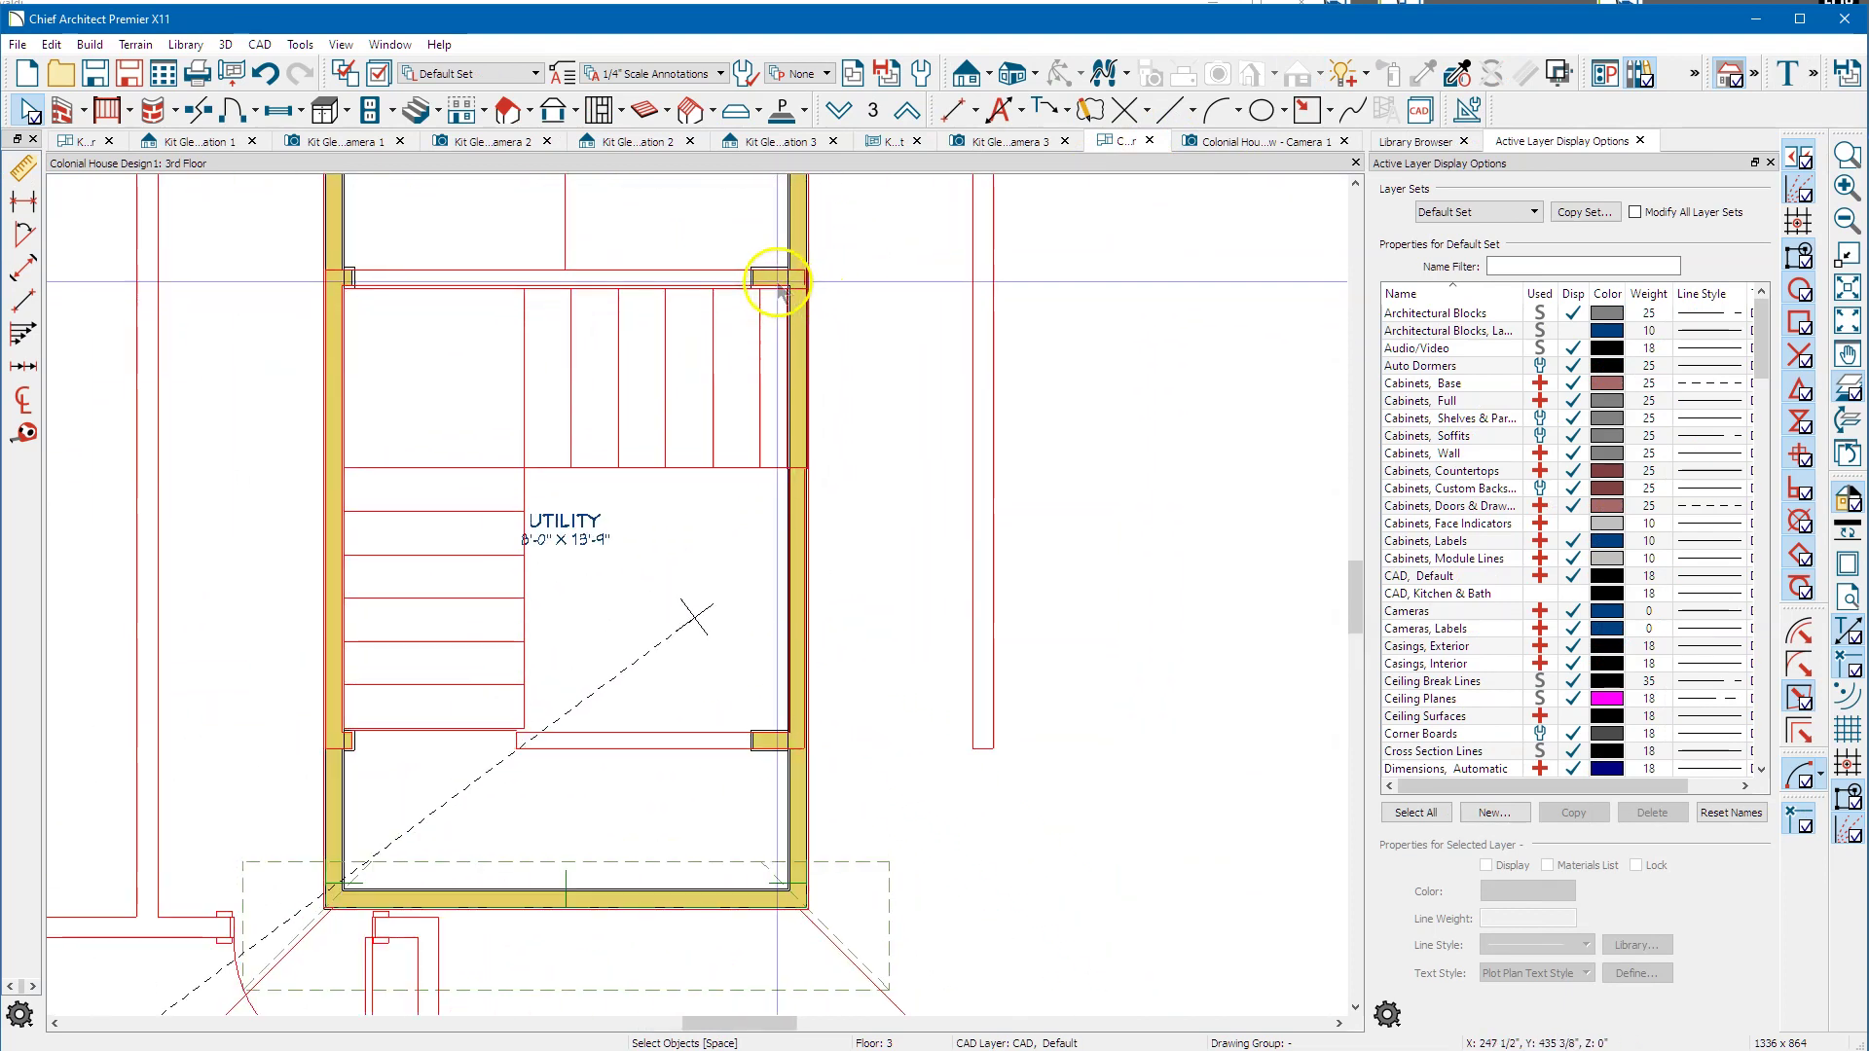
click(753, 275)
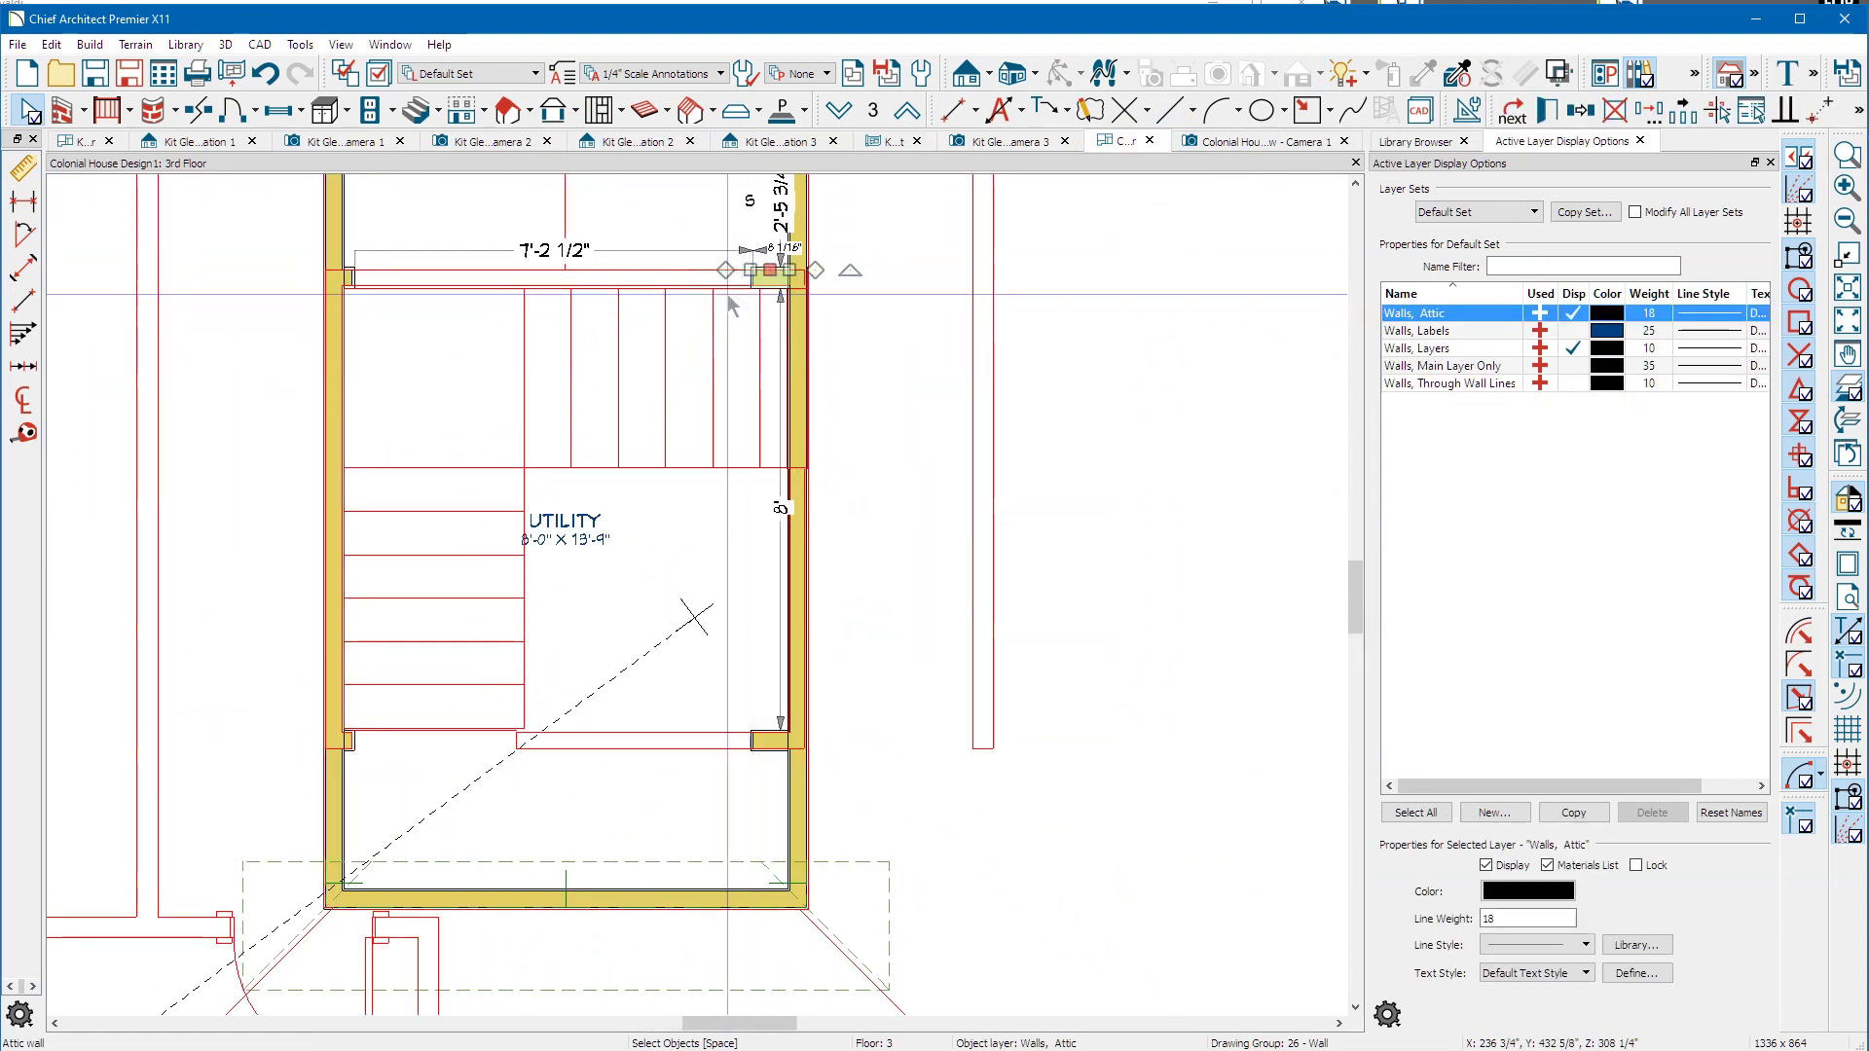
key(Delete)
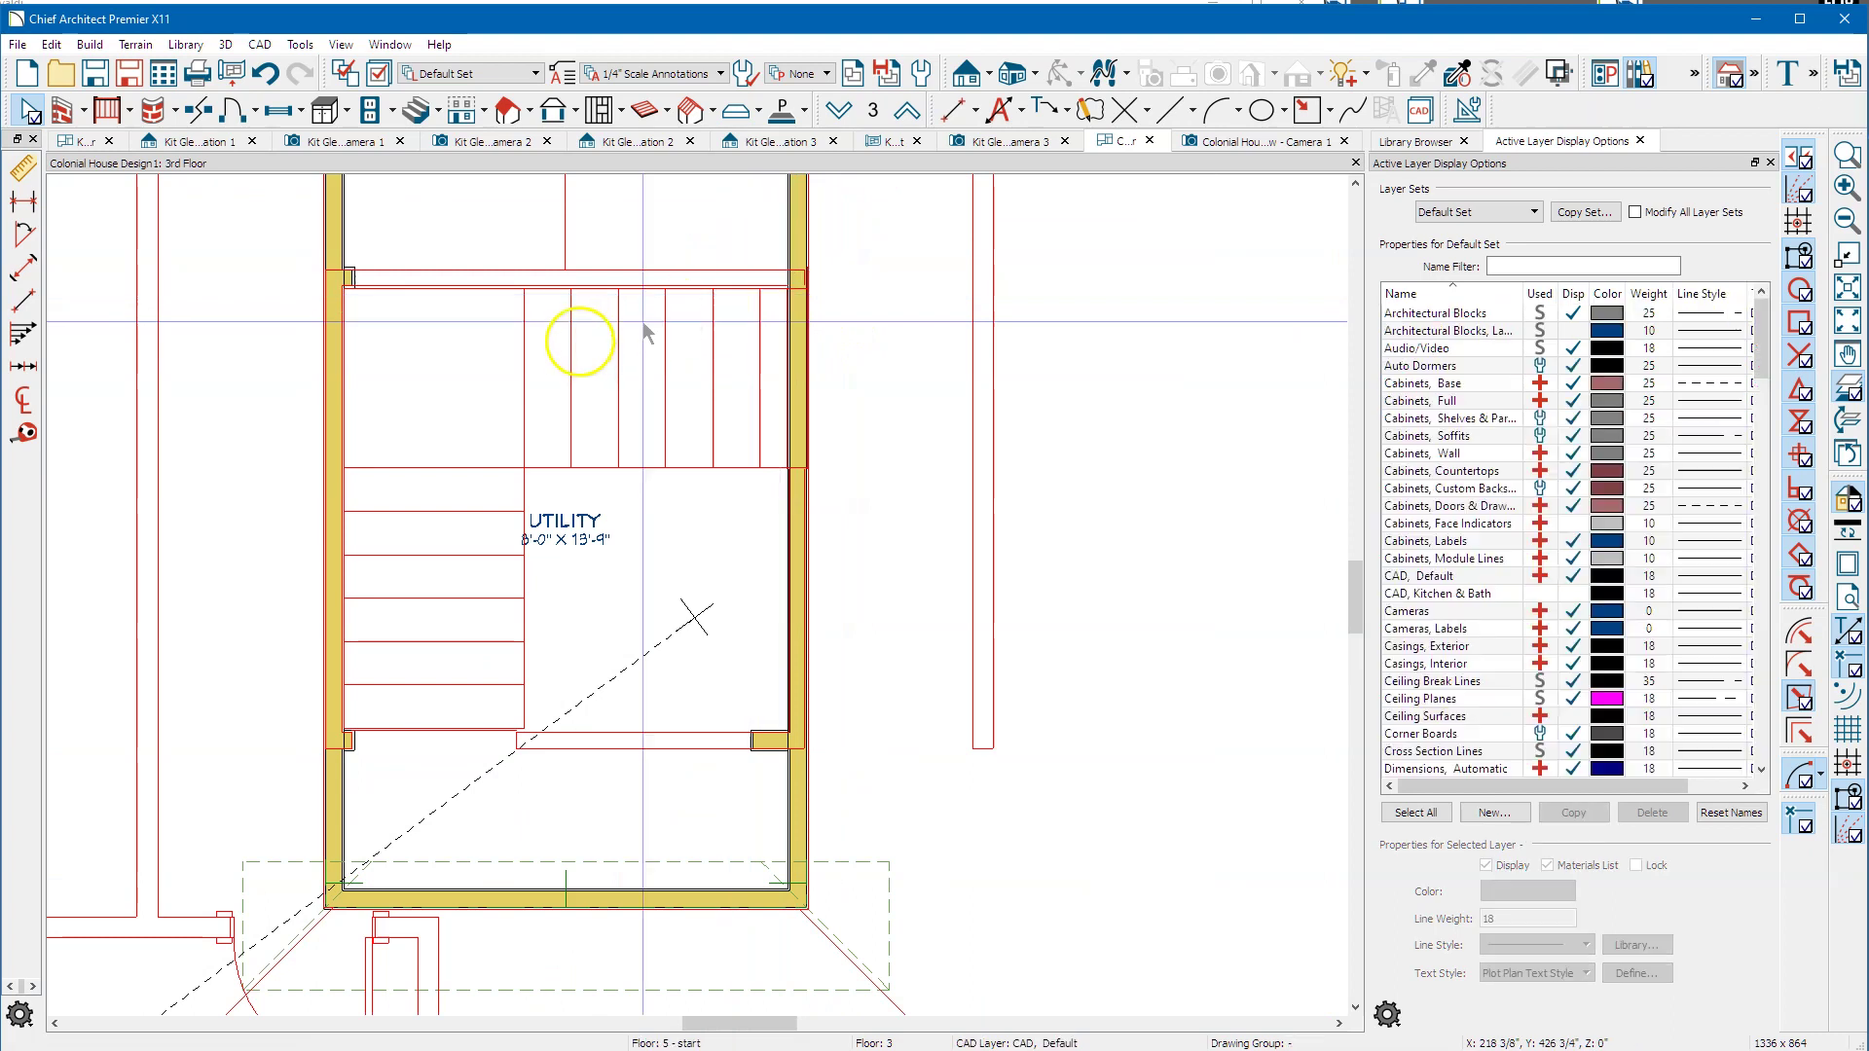
click(360, 280)
key(Delete)
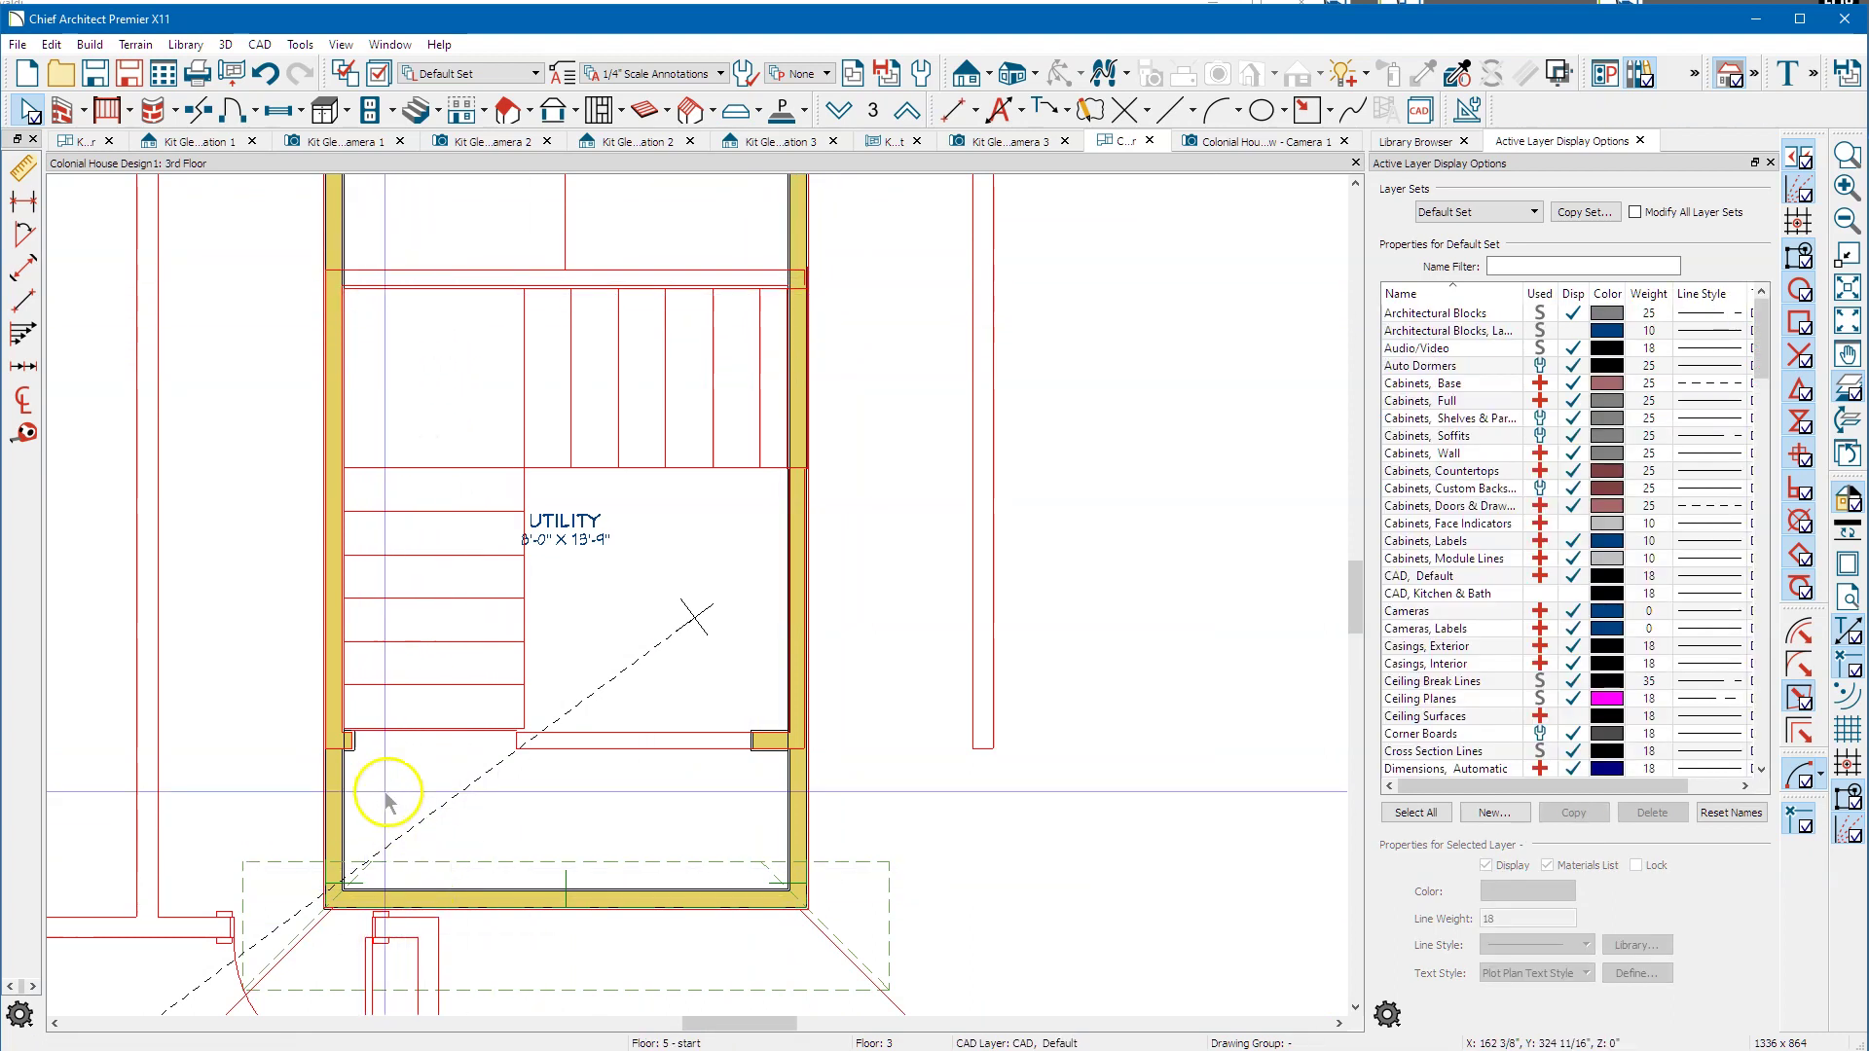
click(349, 743)
drag(349, 743, 771, 749)
click(876, 542)
Copy the four utility room walls on the third floor and go up to the fourth floor.
scroll(881, 604, down, 5)
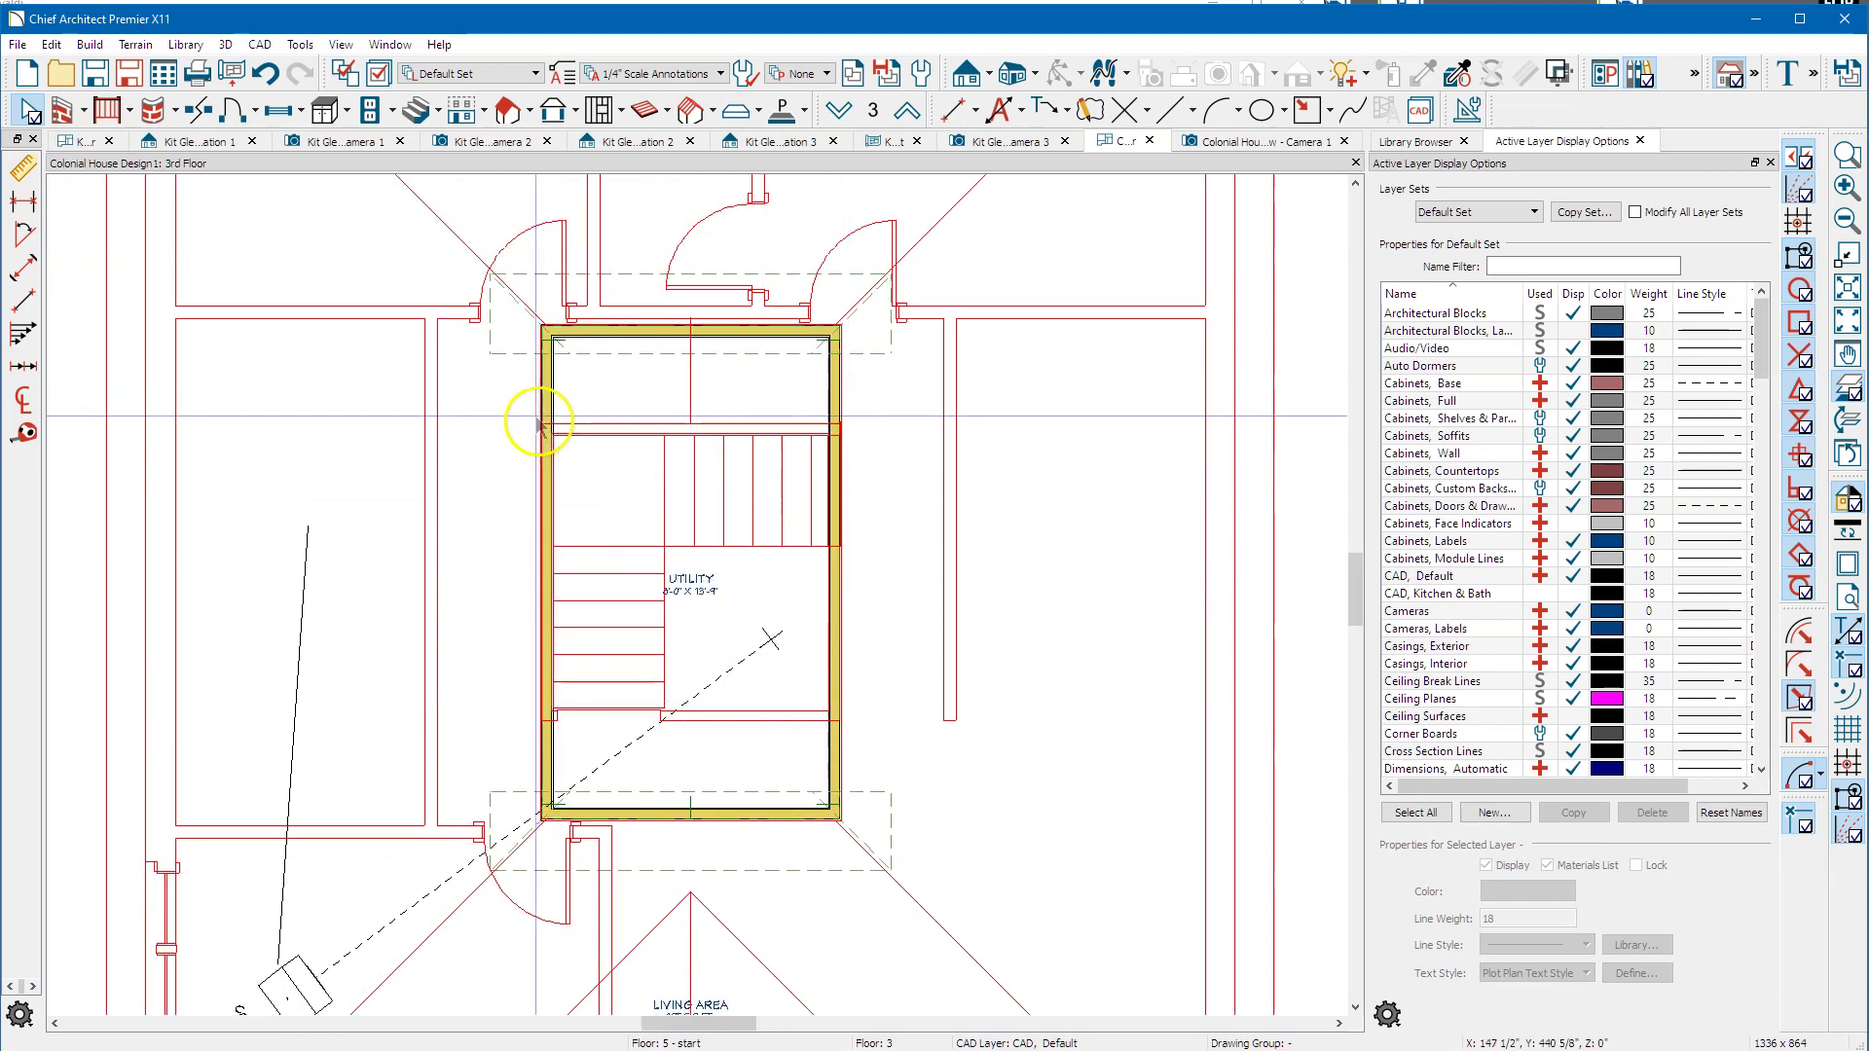
click(61, 109)
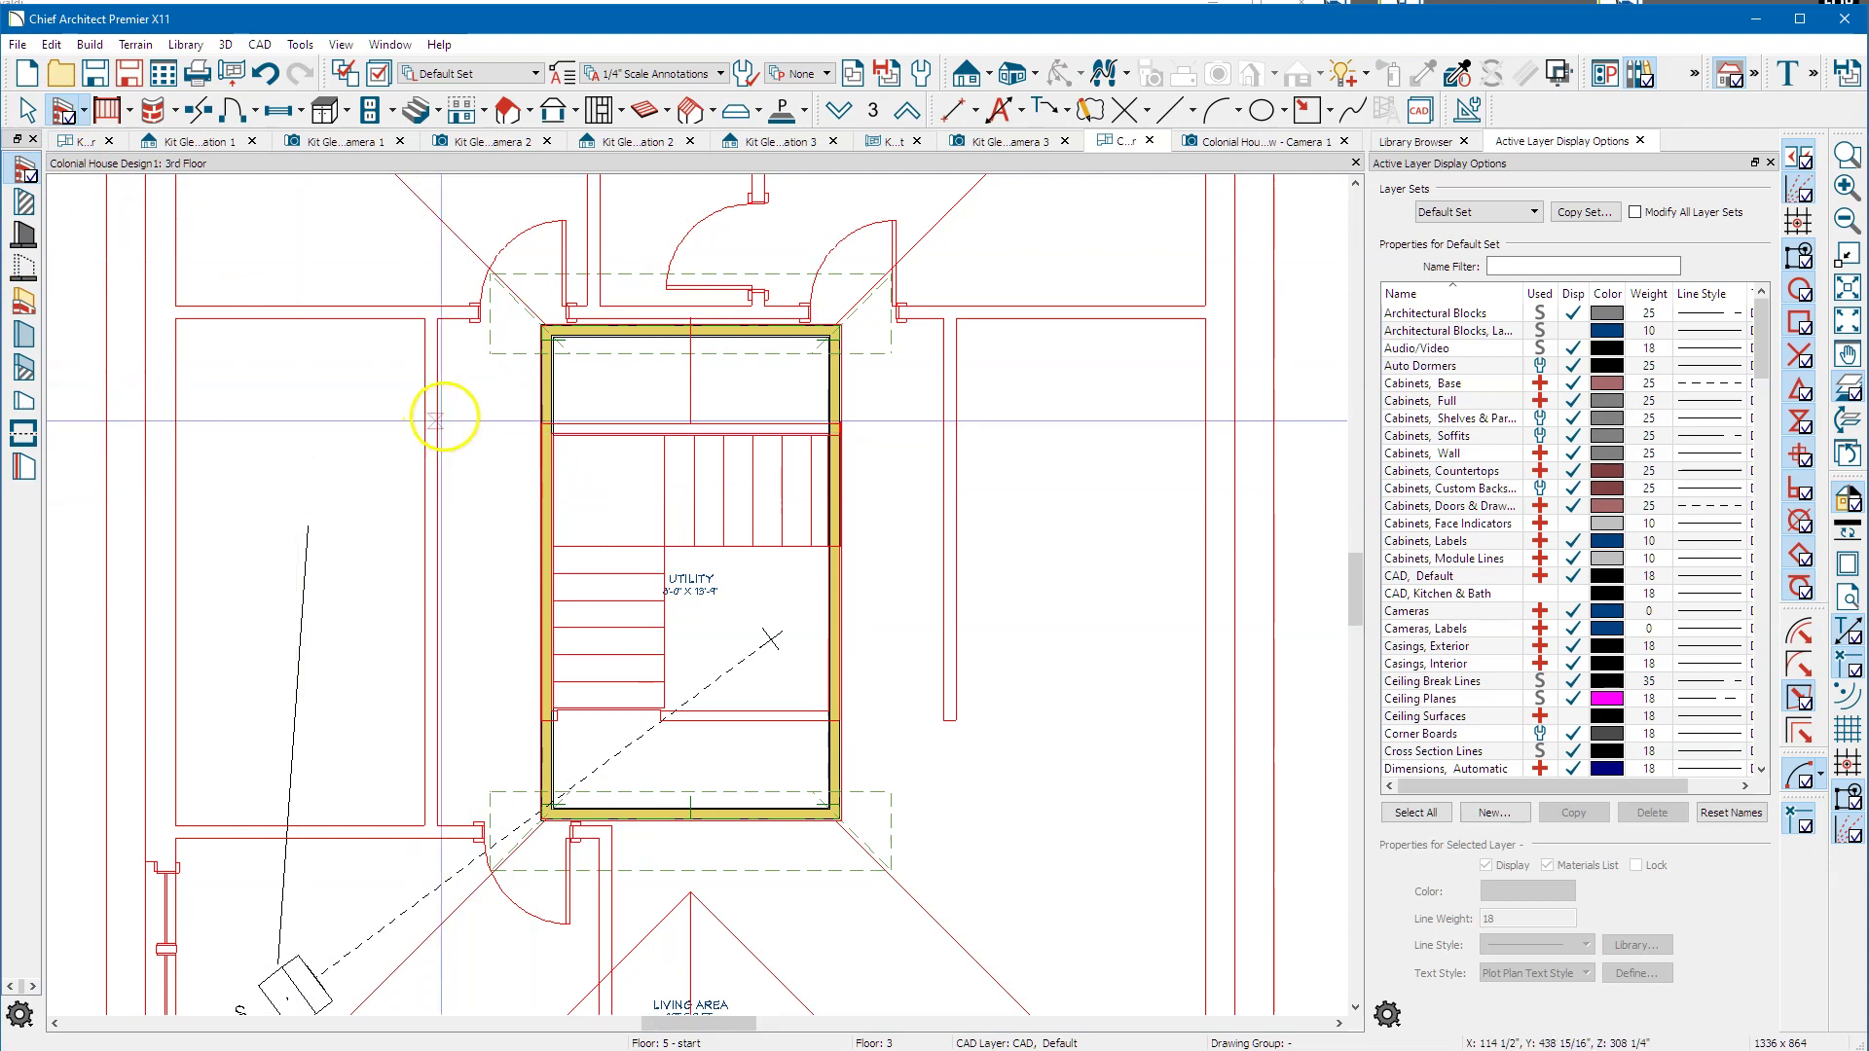
drag(509, 284, 898, 874)
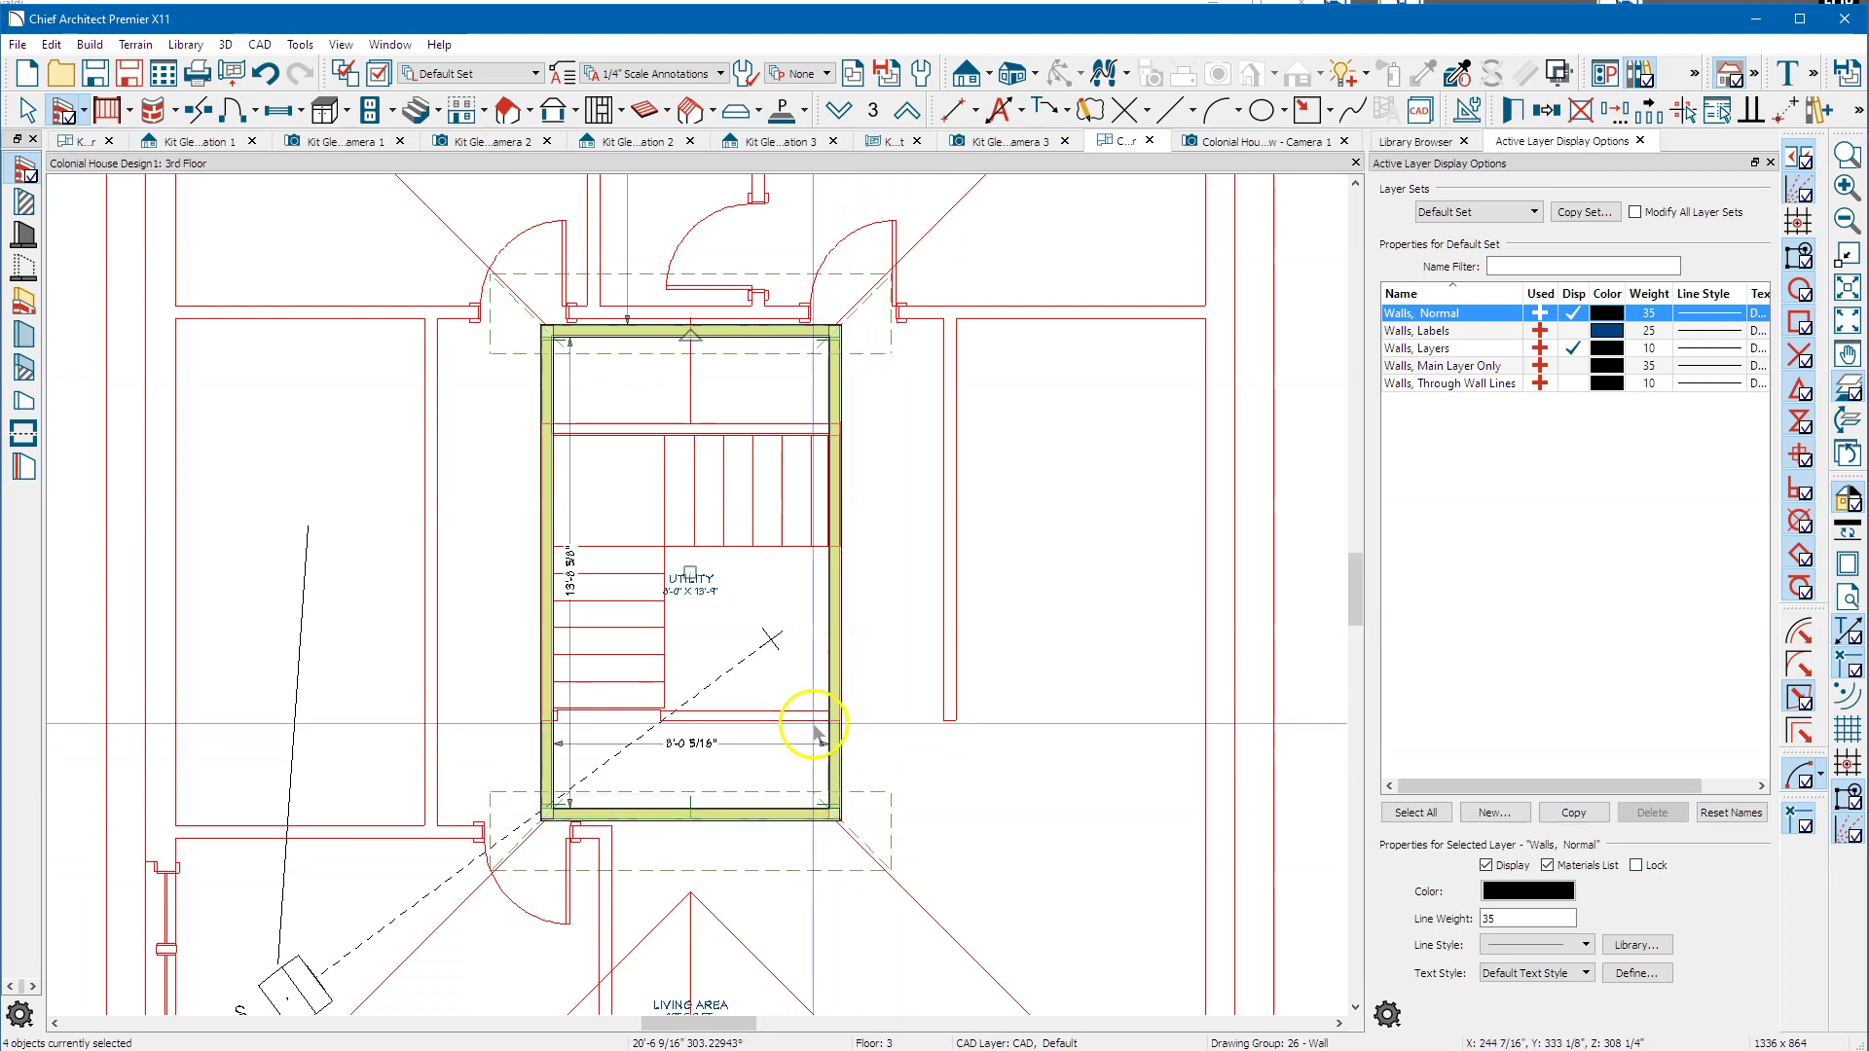
click(911, 115)
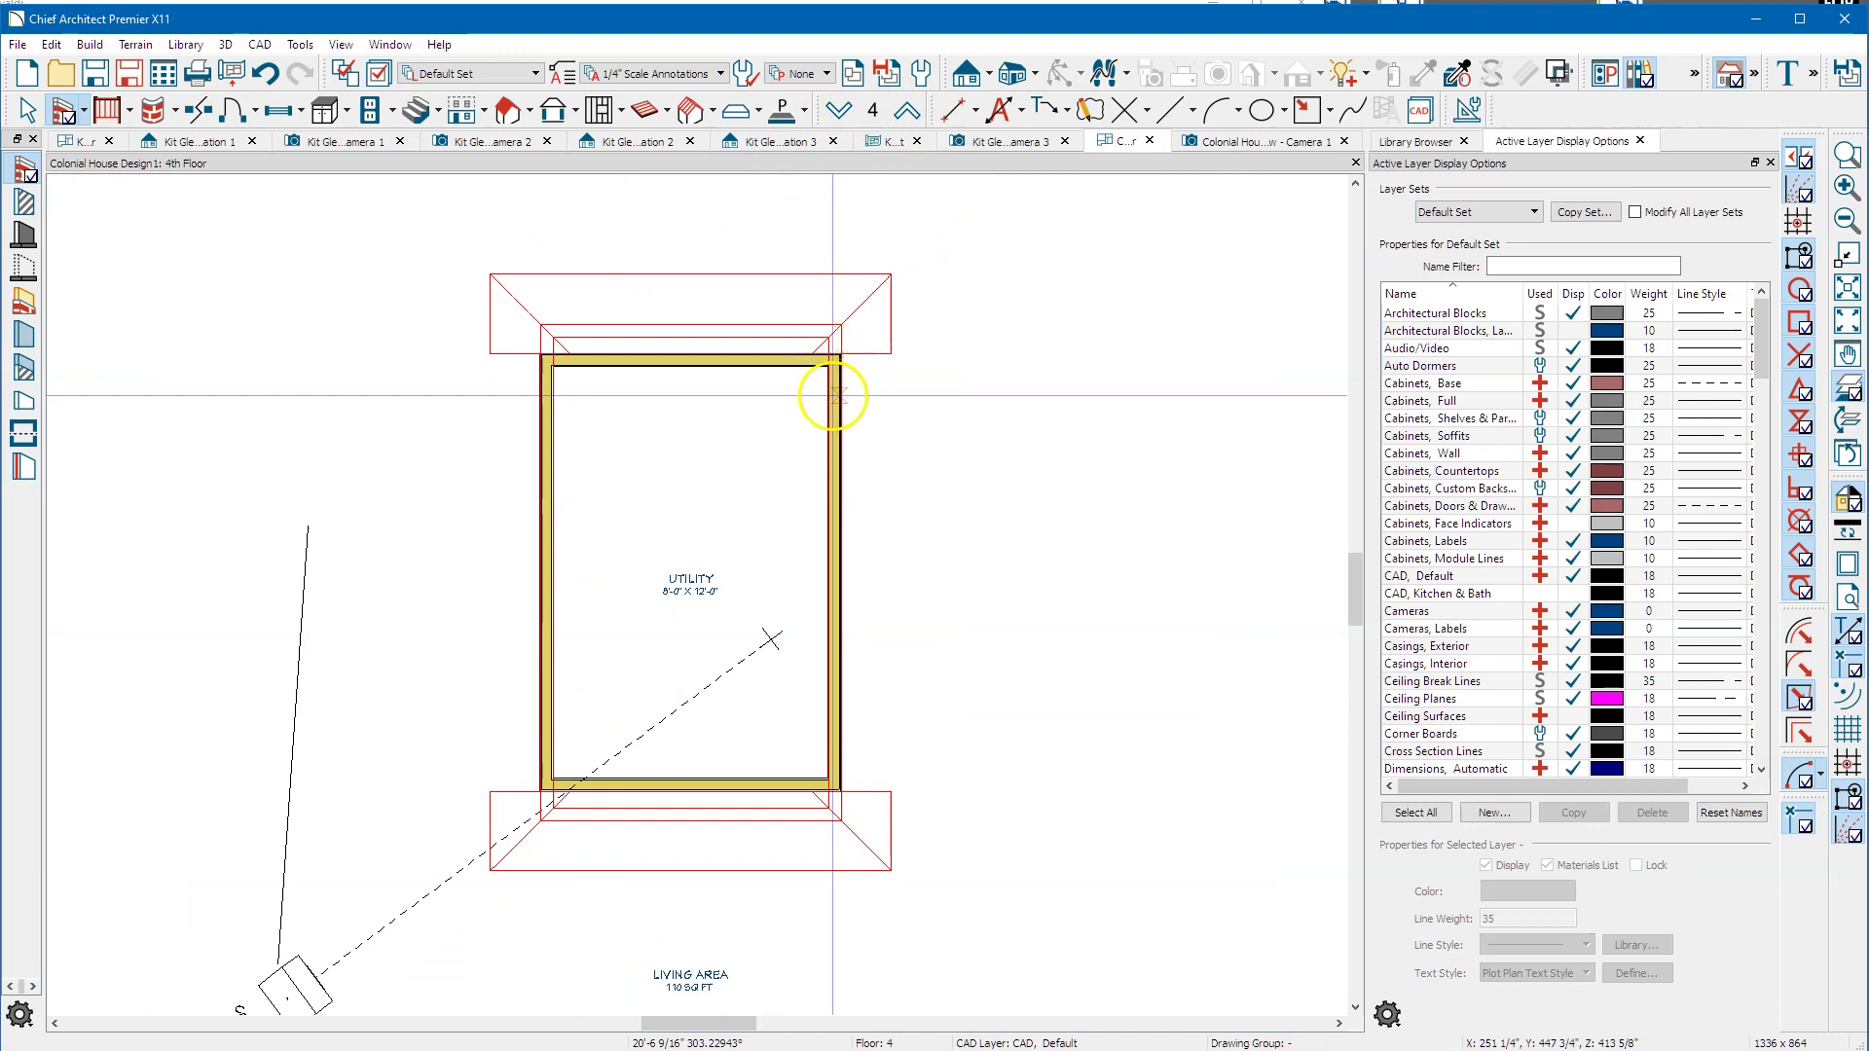
Replace the fourth-floor utility room's walls and room label with the copied third-floor walls, pasted at the same position.
drag(444, 327, 887, 785)
key(Escape)
drag(458, 237, 948, 867)
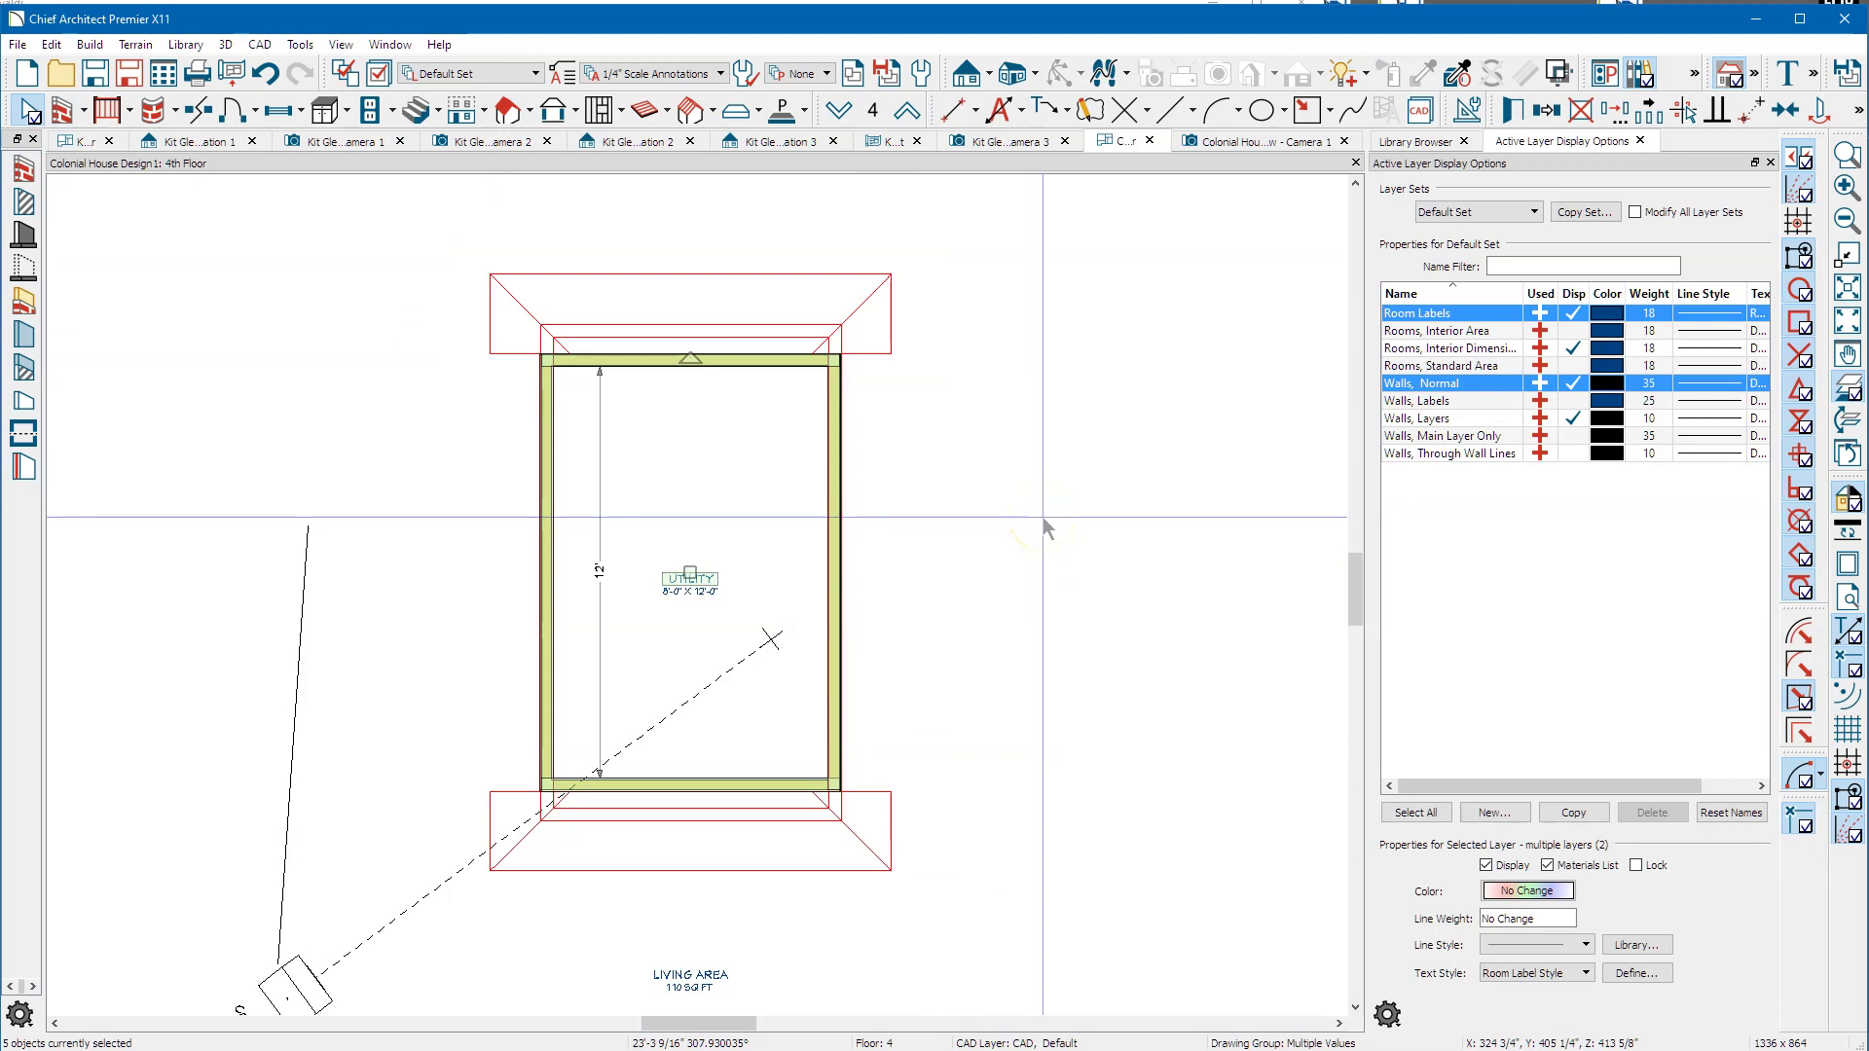
key(Delete)
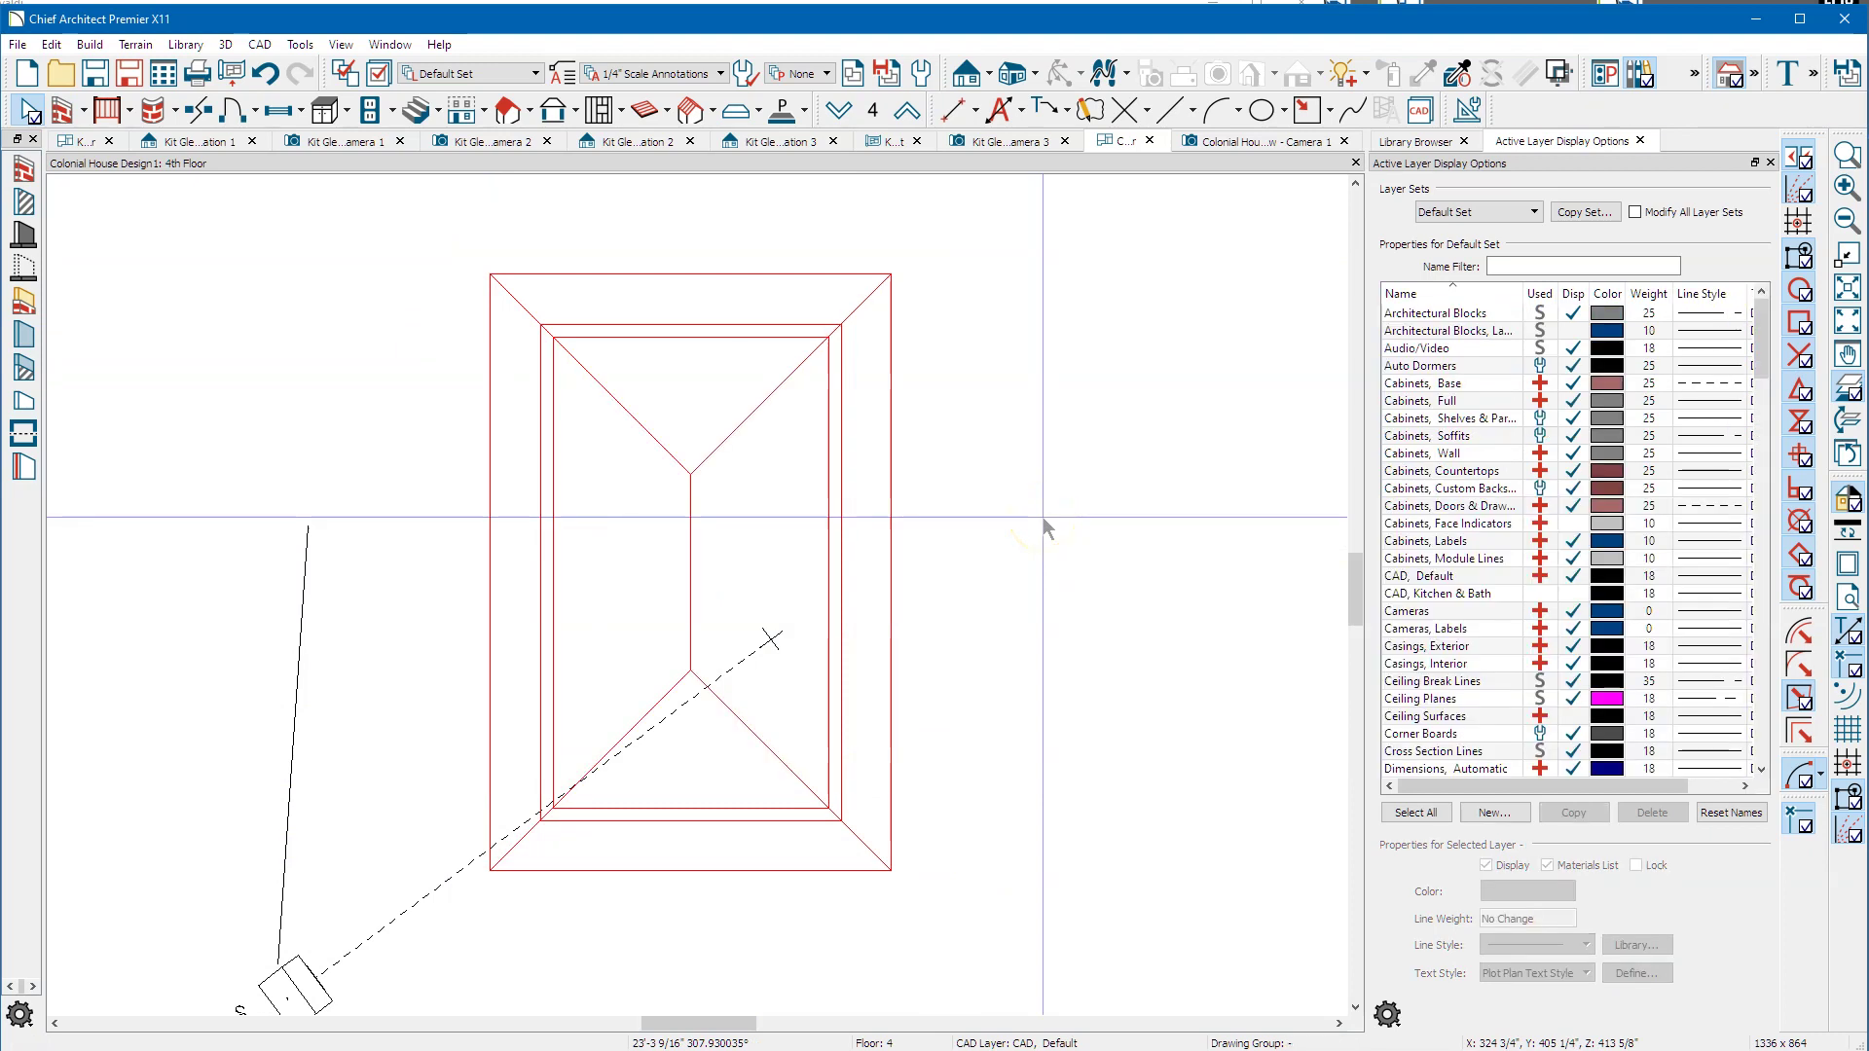
key(ctrl+z)
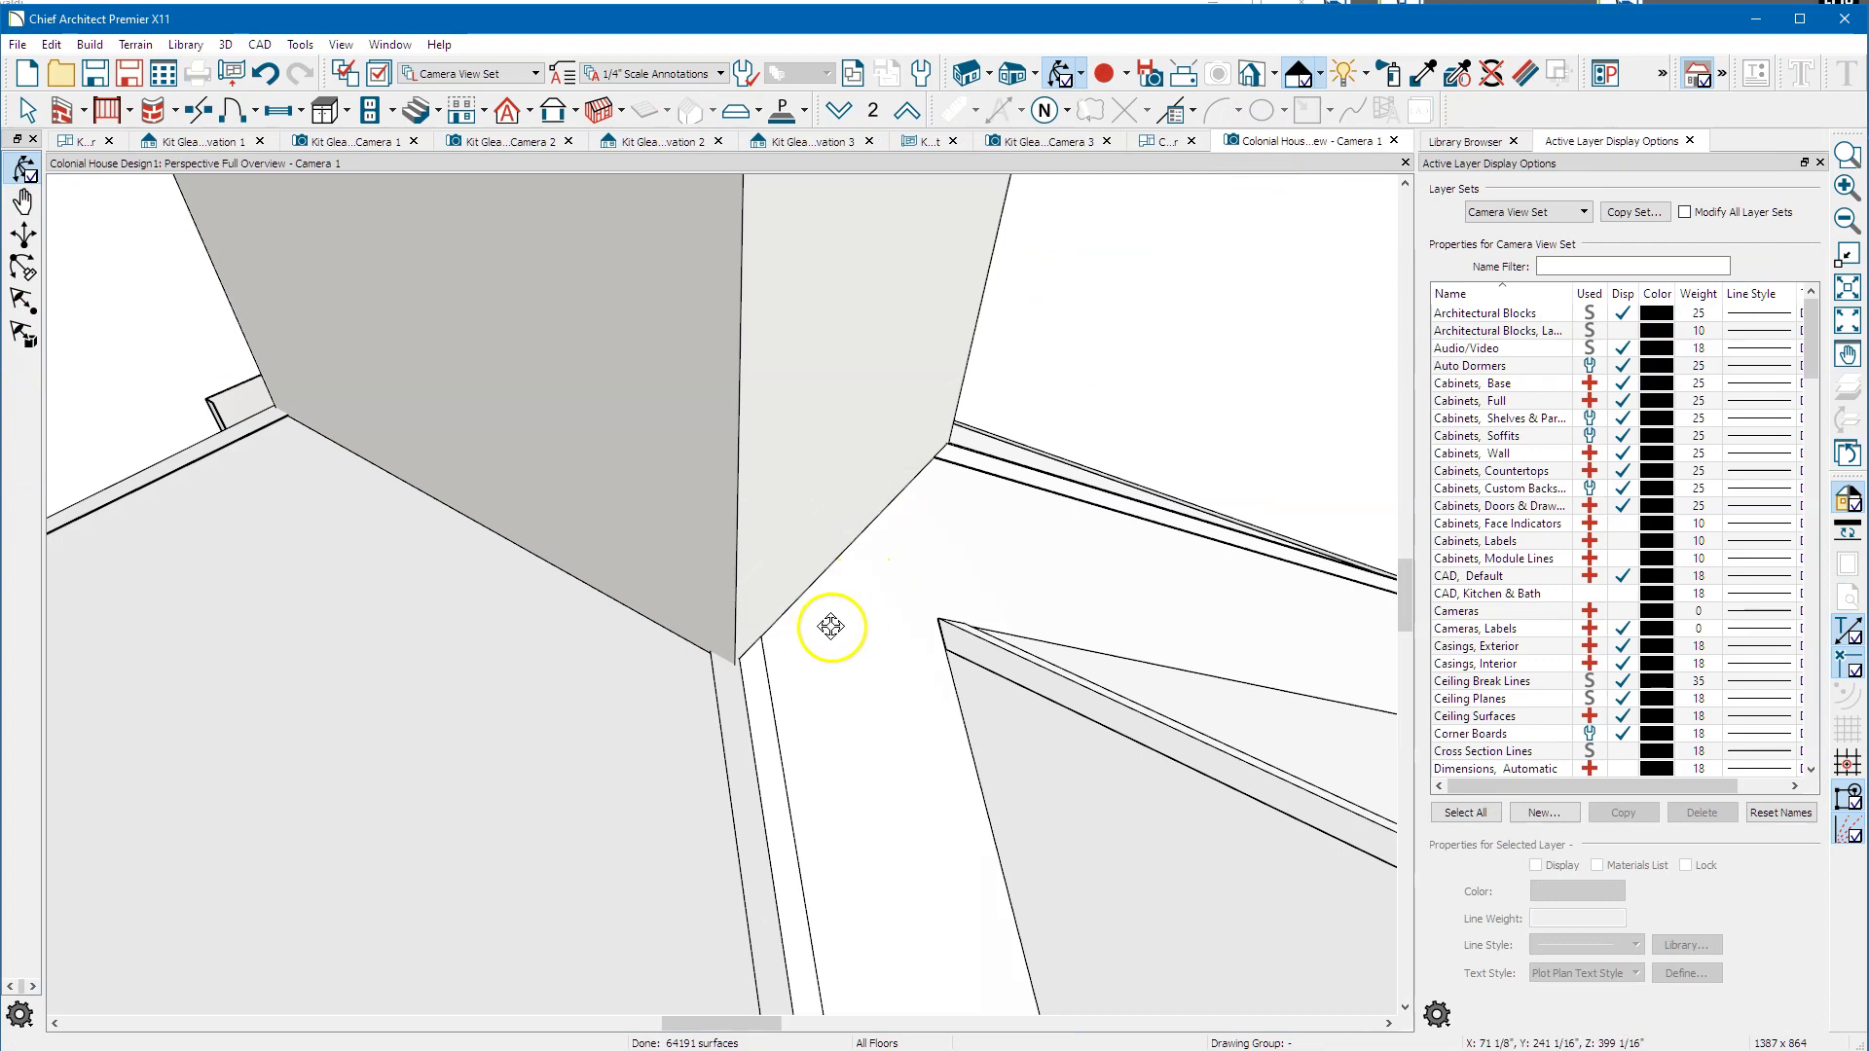
Inspect the rebuilt utility tower from several sides in the 3D camera view and check its upper wall in the fourth-floor plan.
drag(830, 626, 807, 550)
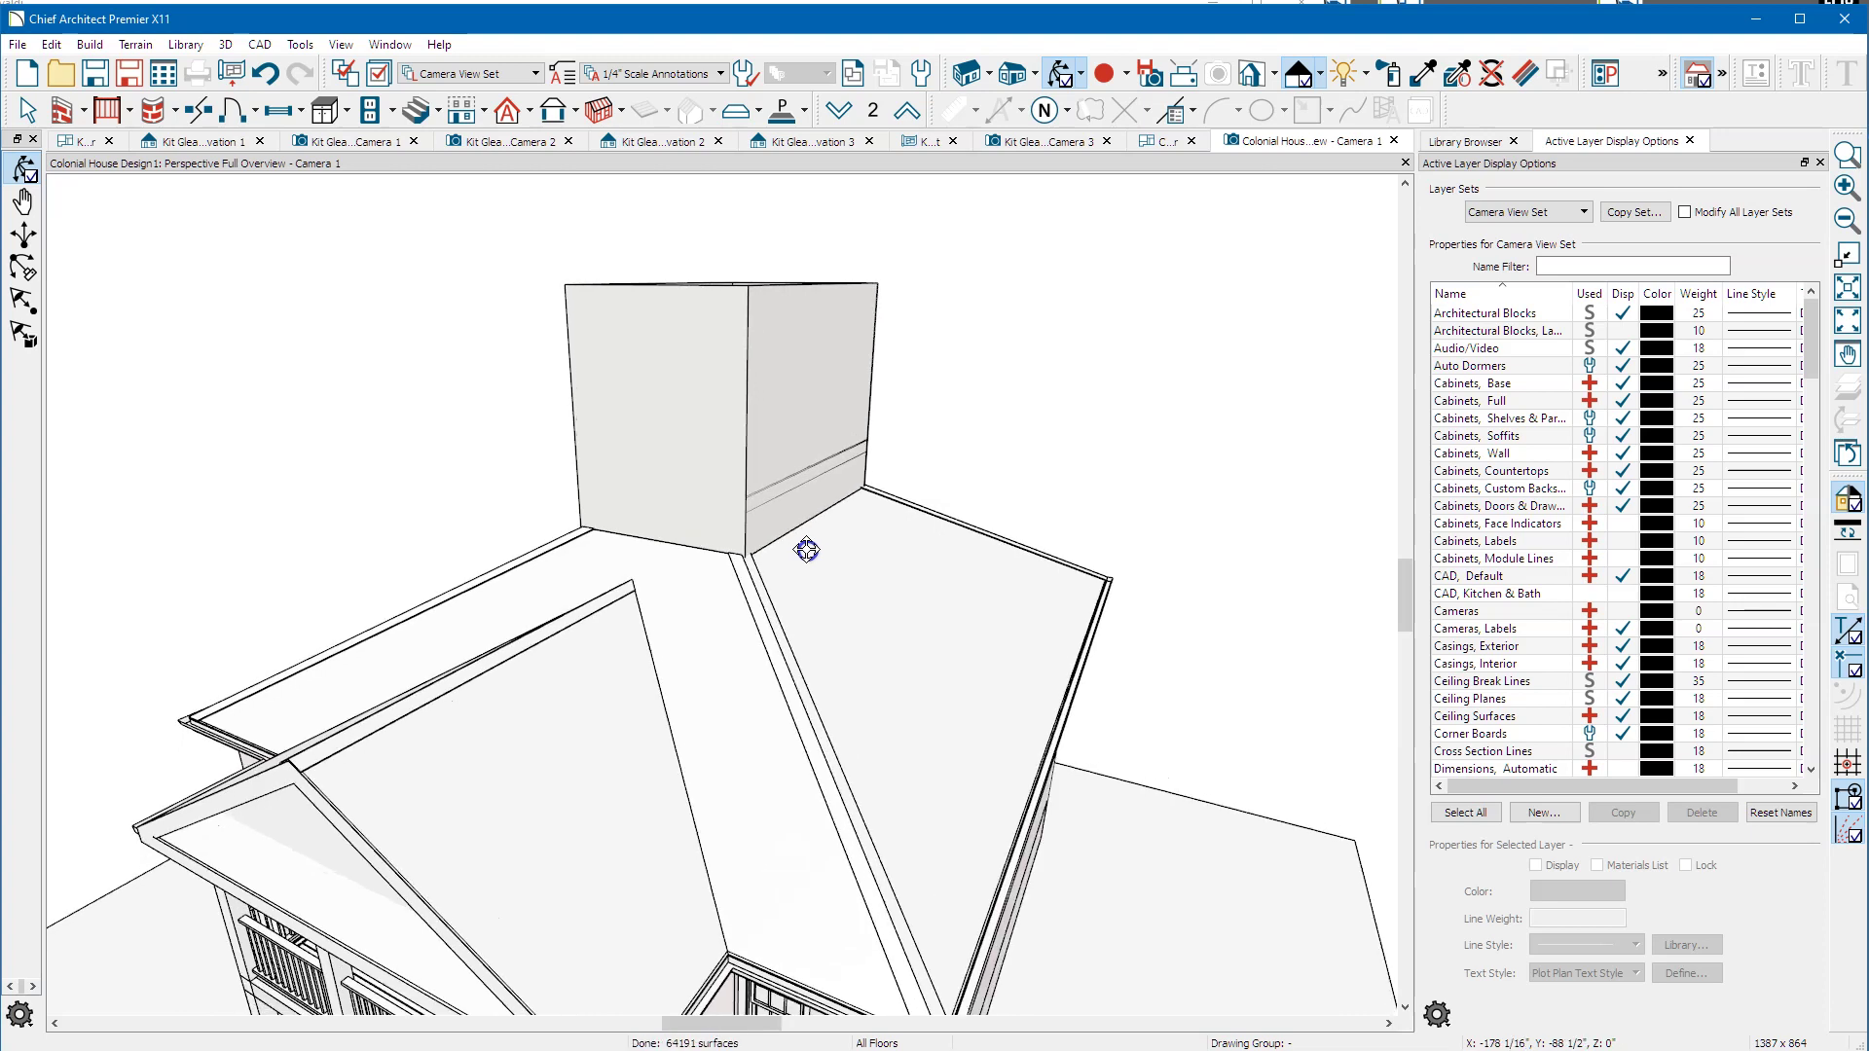
scroll(792, 513, up, 3)
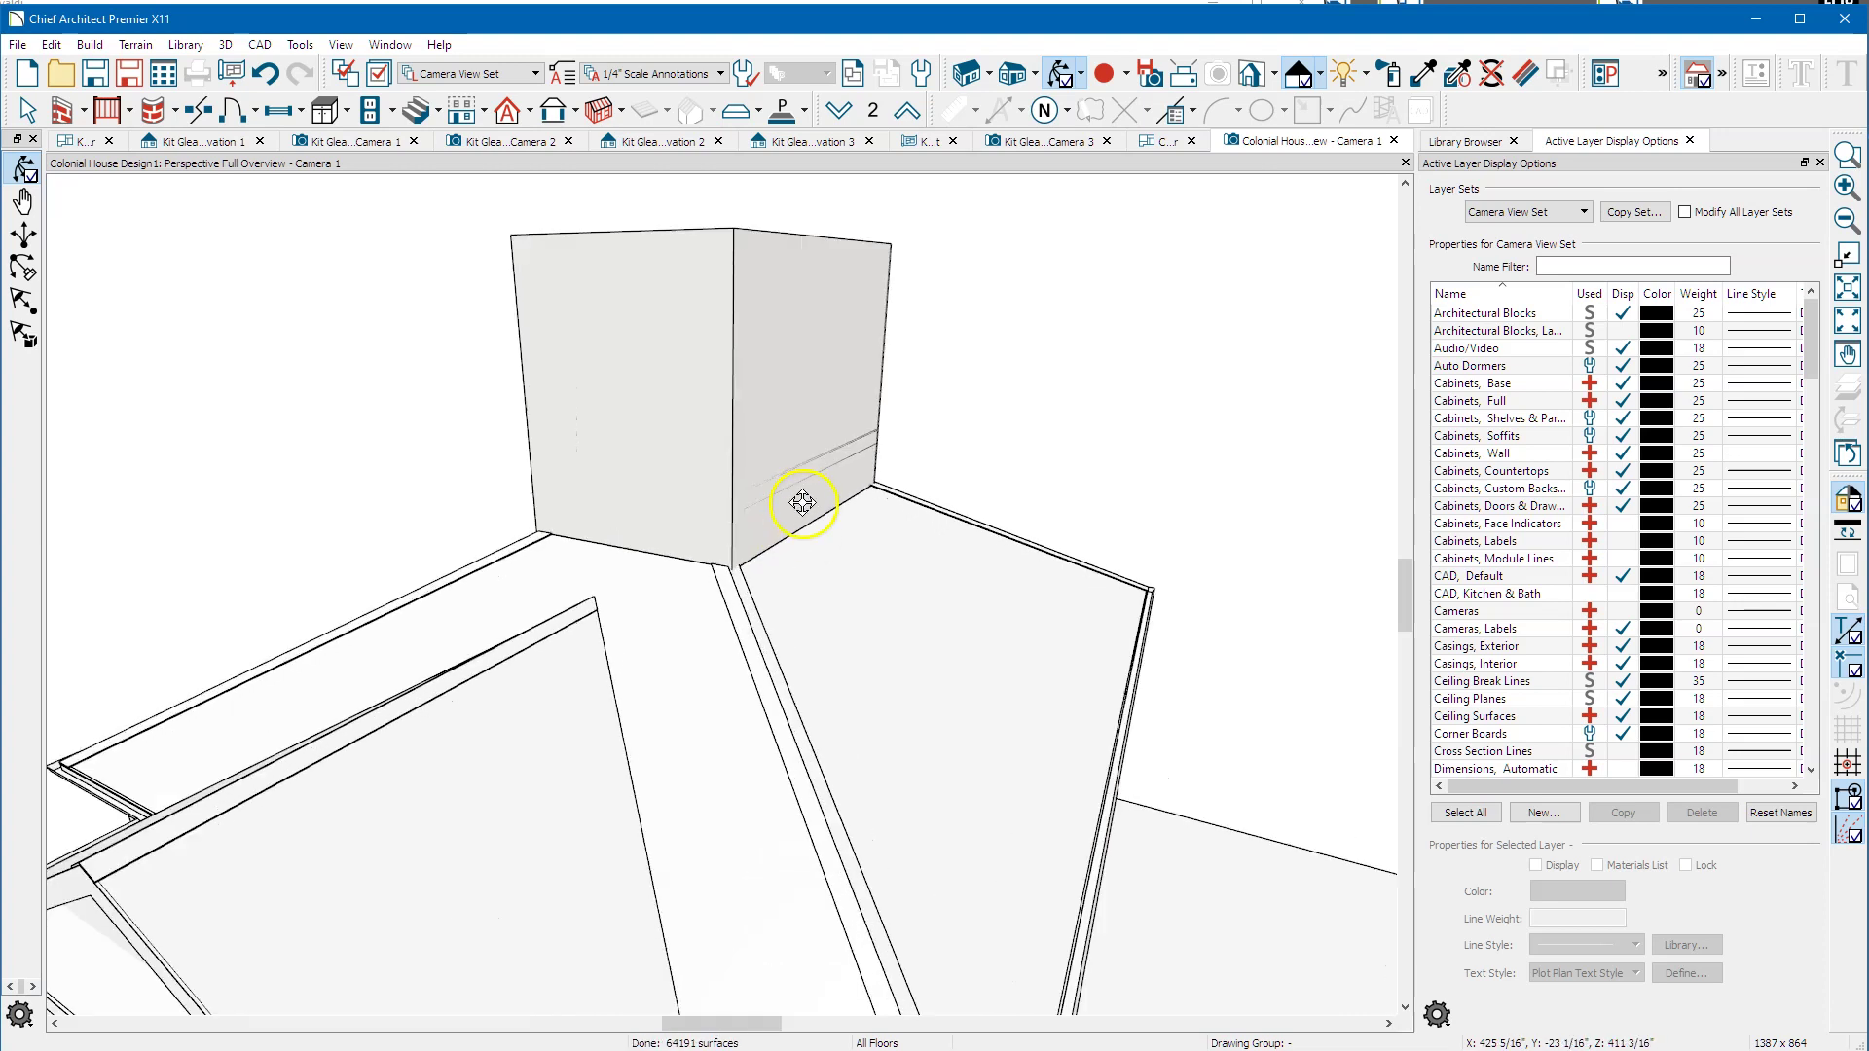
key(space)
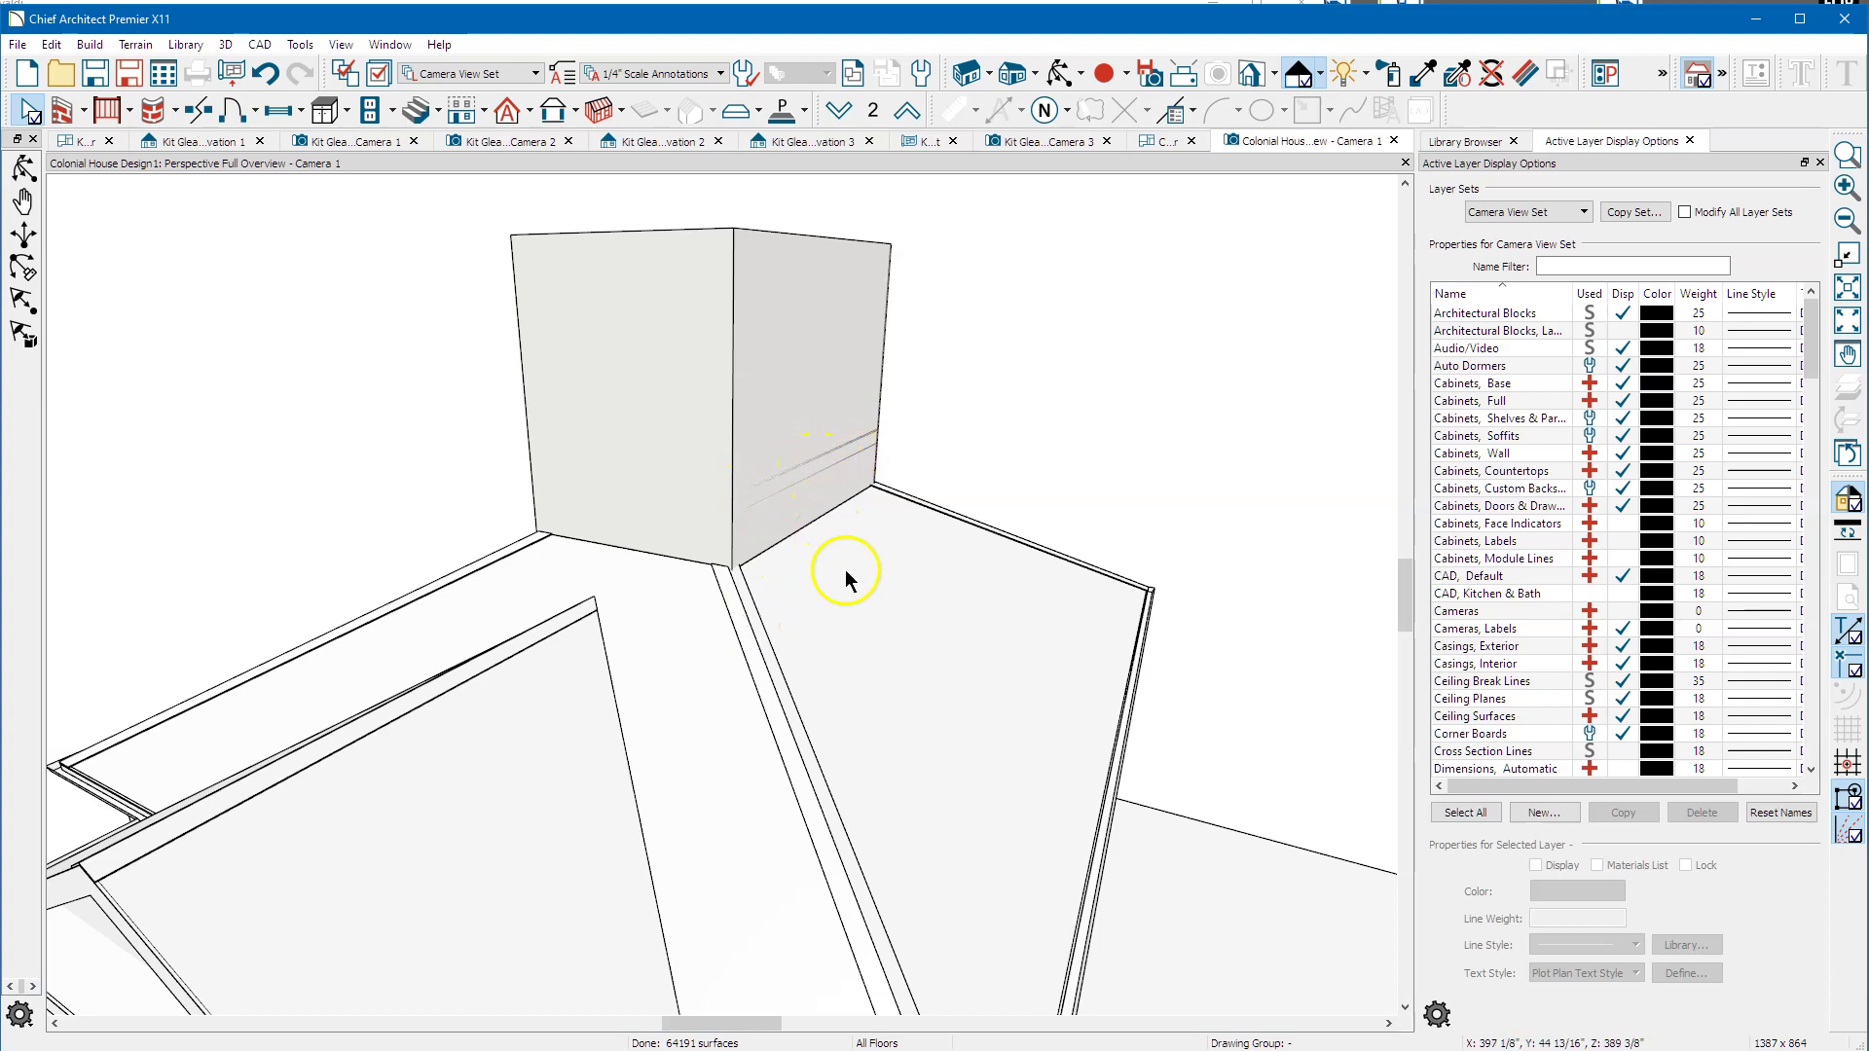
click(1160, 148)
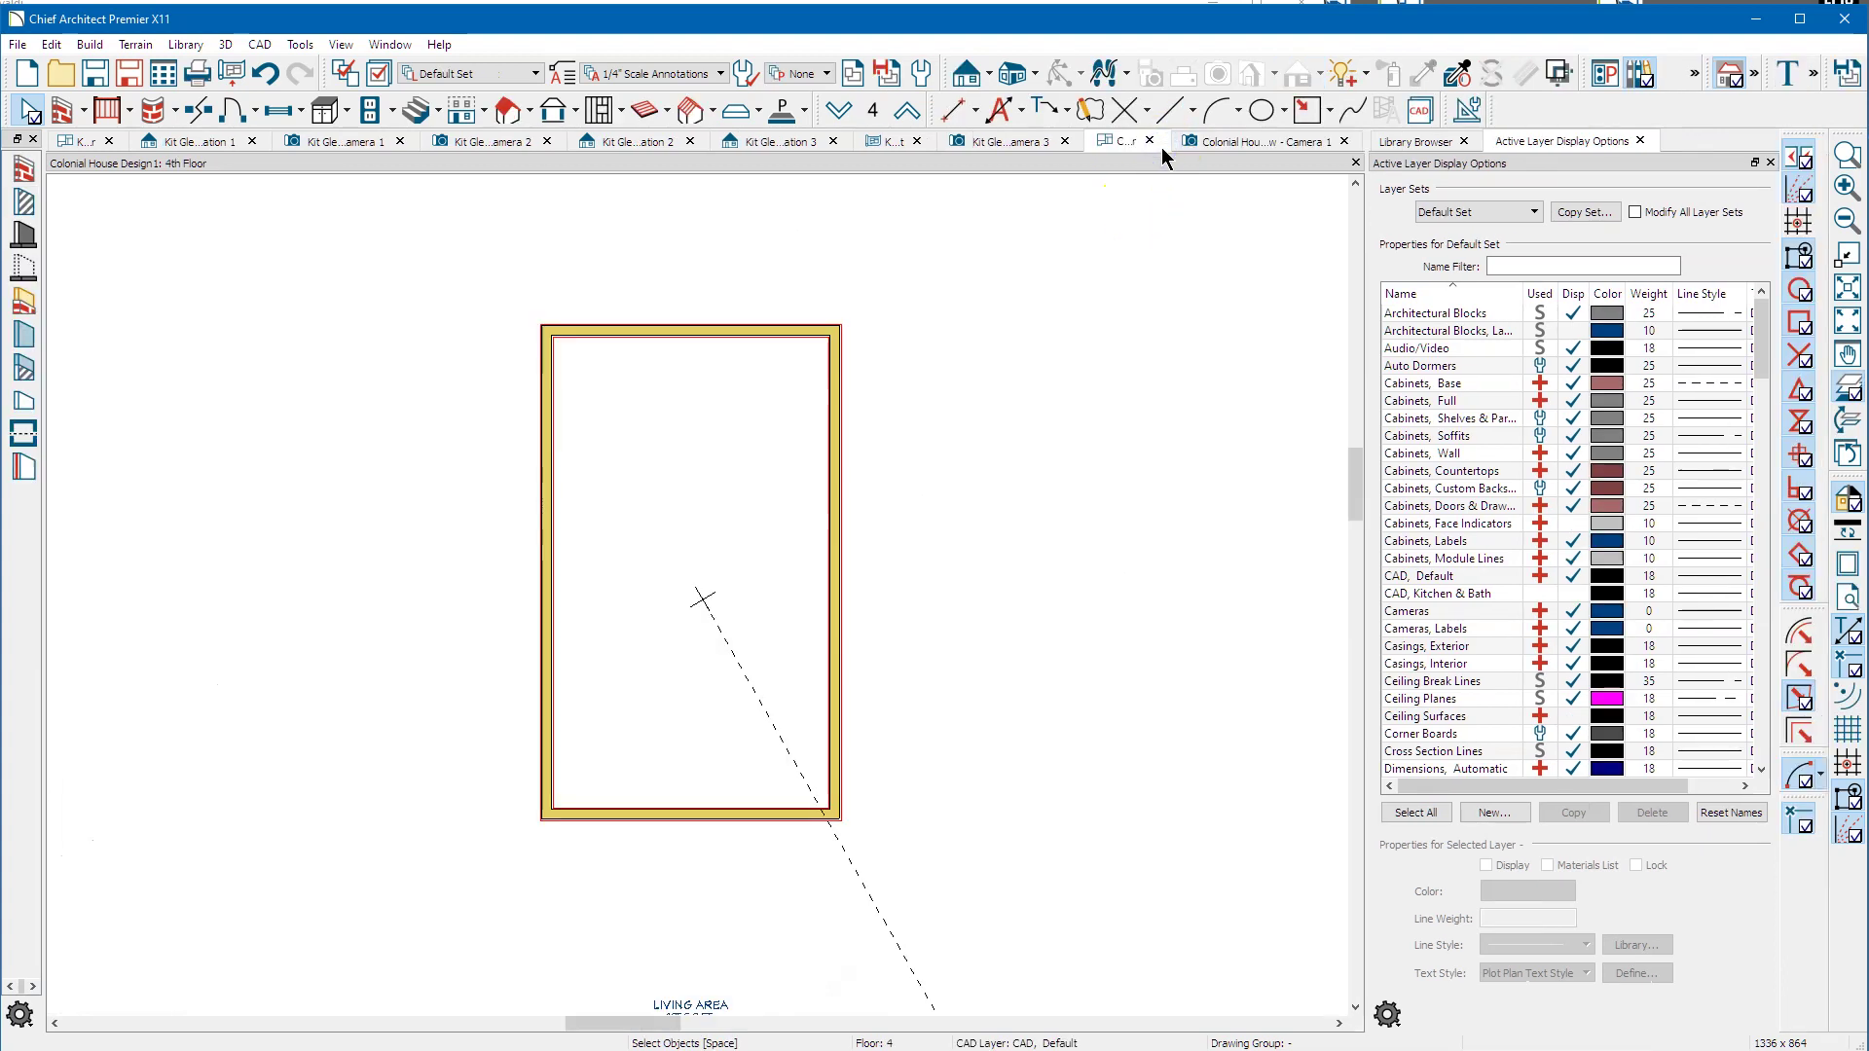
click(688, 330)
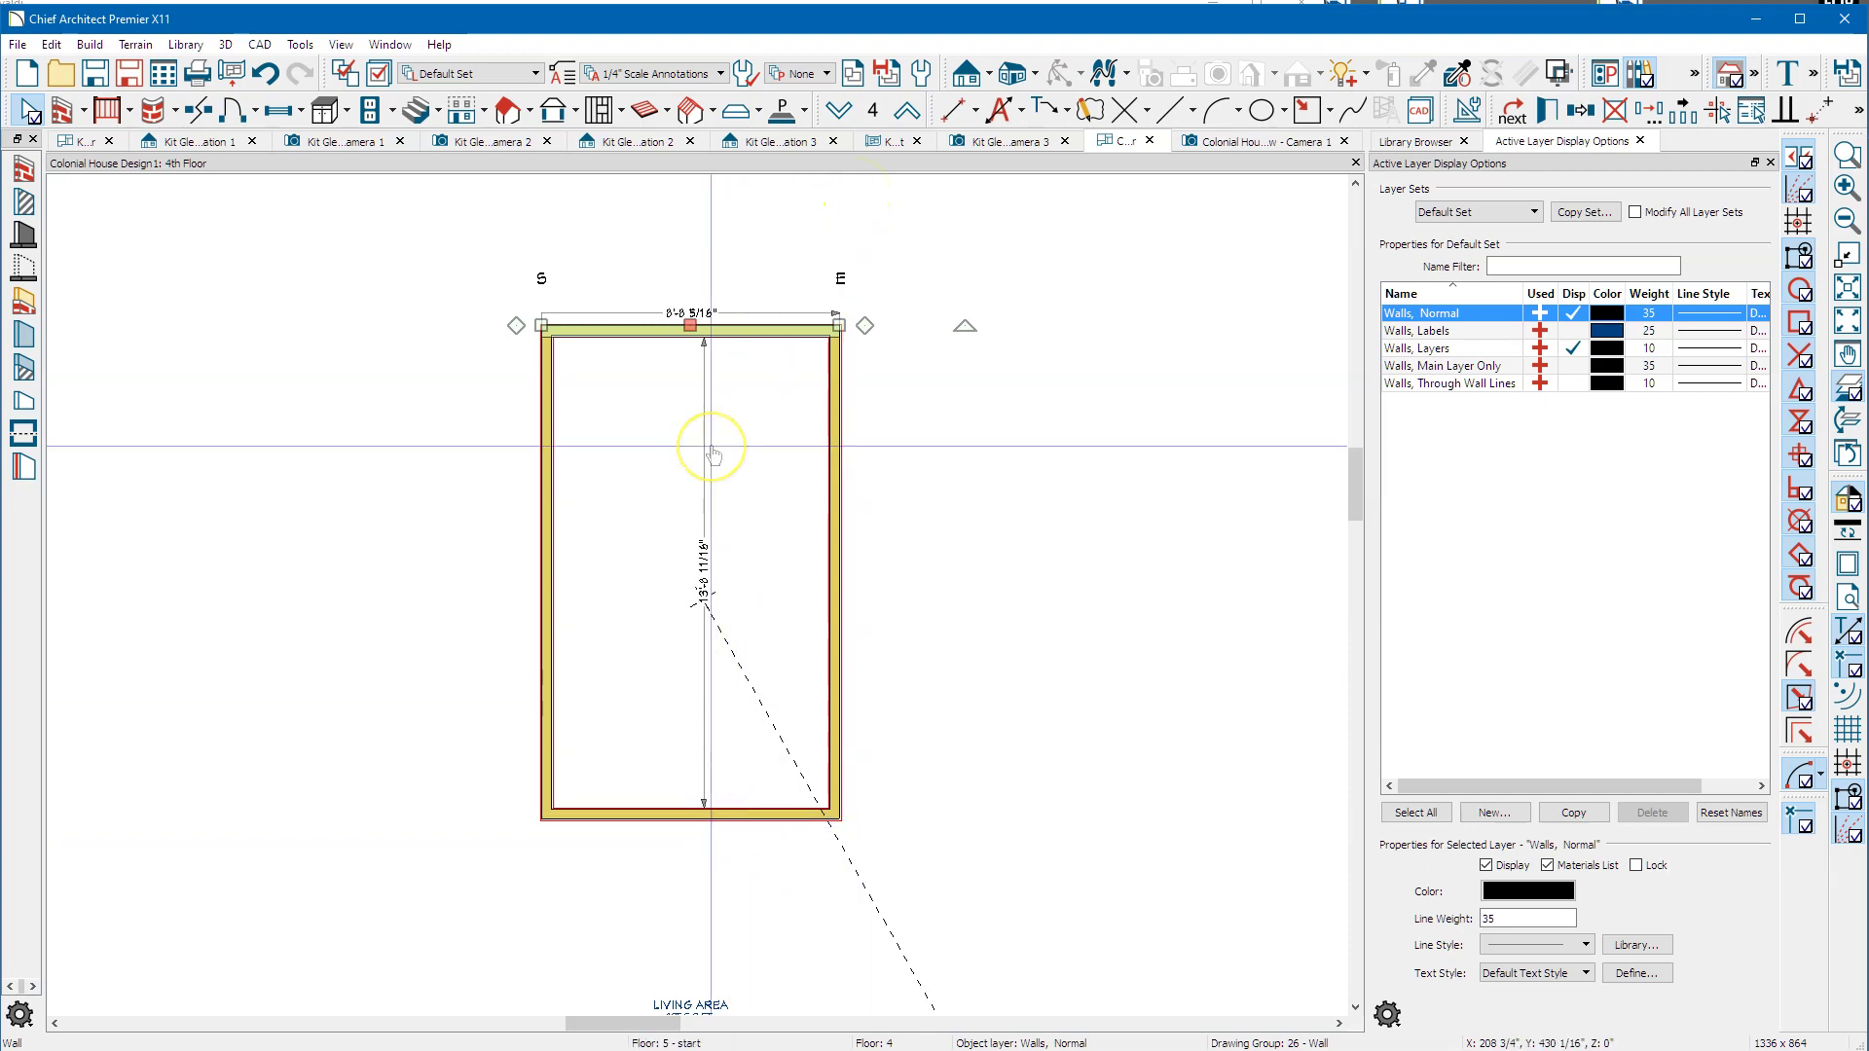
key(Escape)
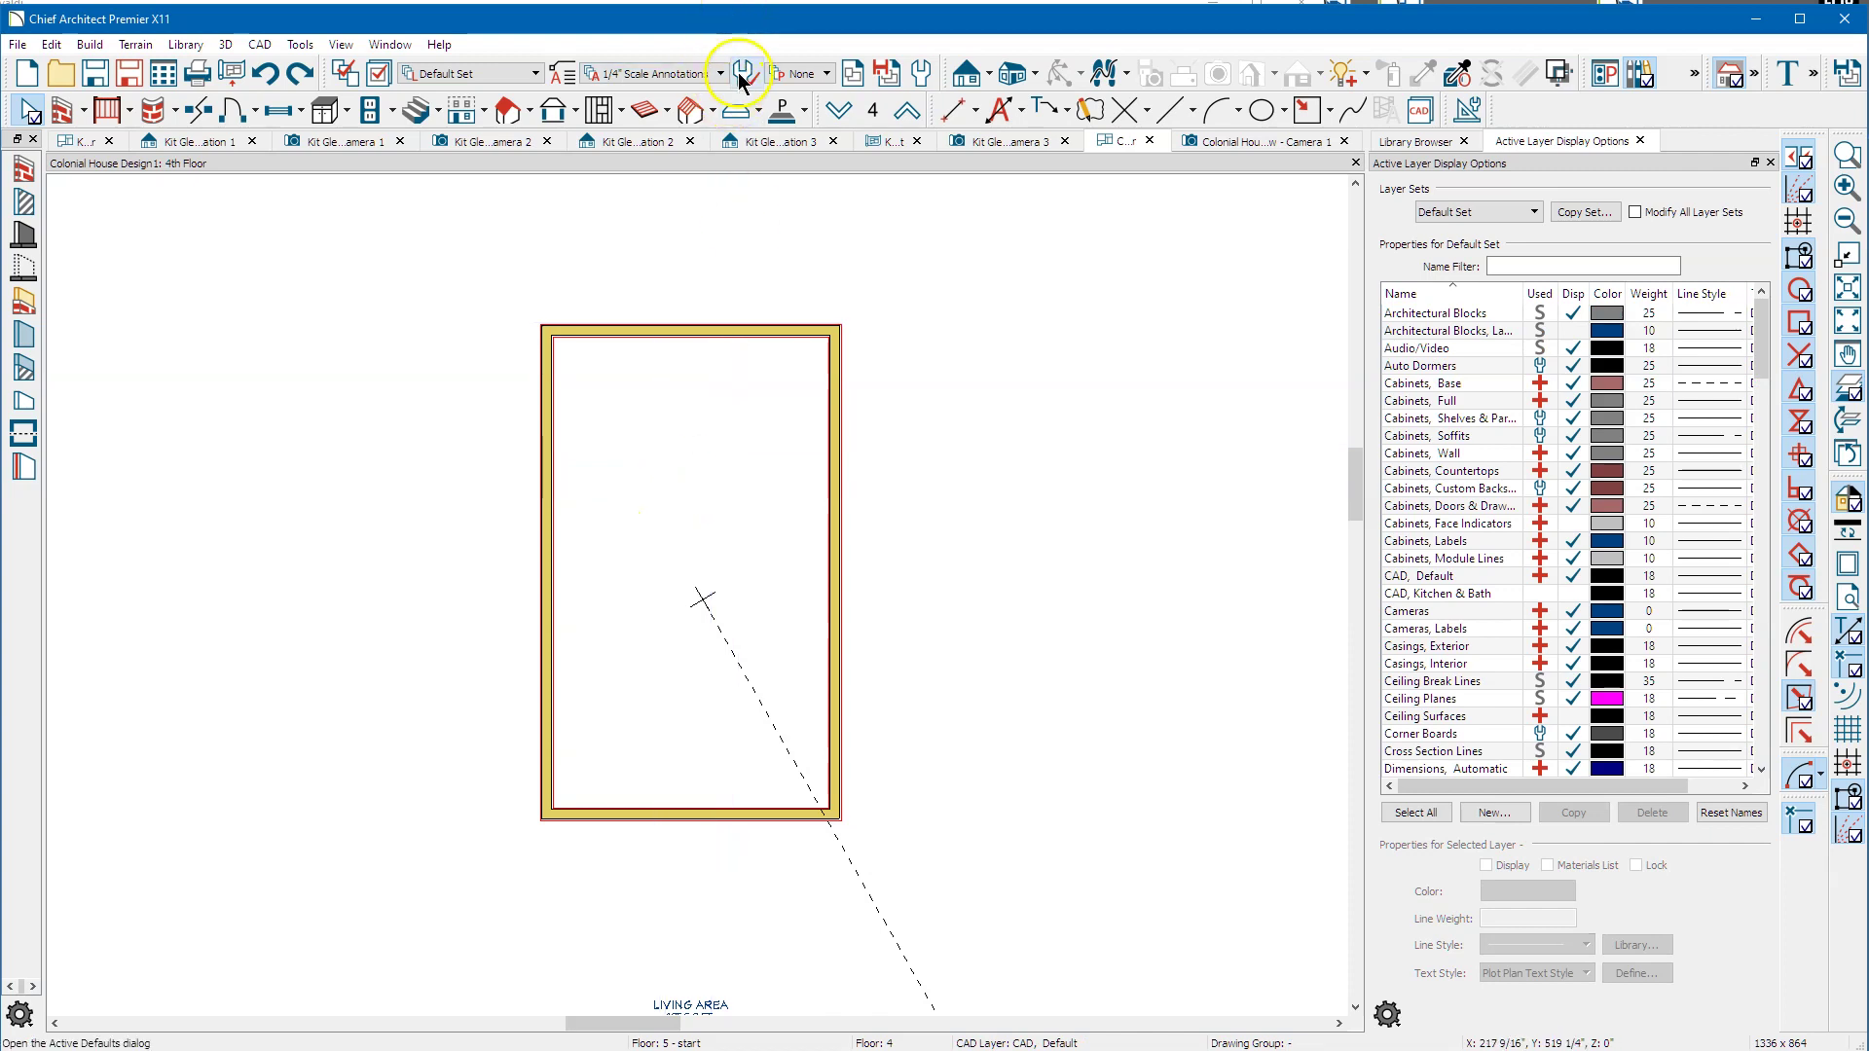
Review the General Plan Defaults and close the default settings.
click(920, 74)
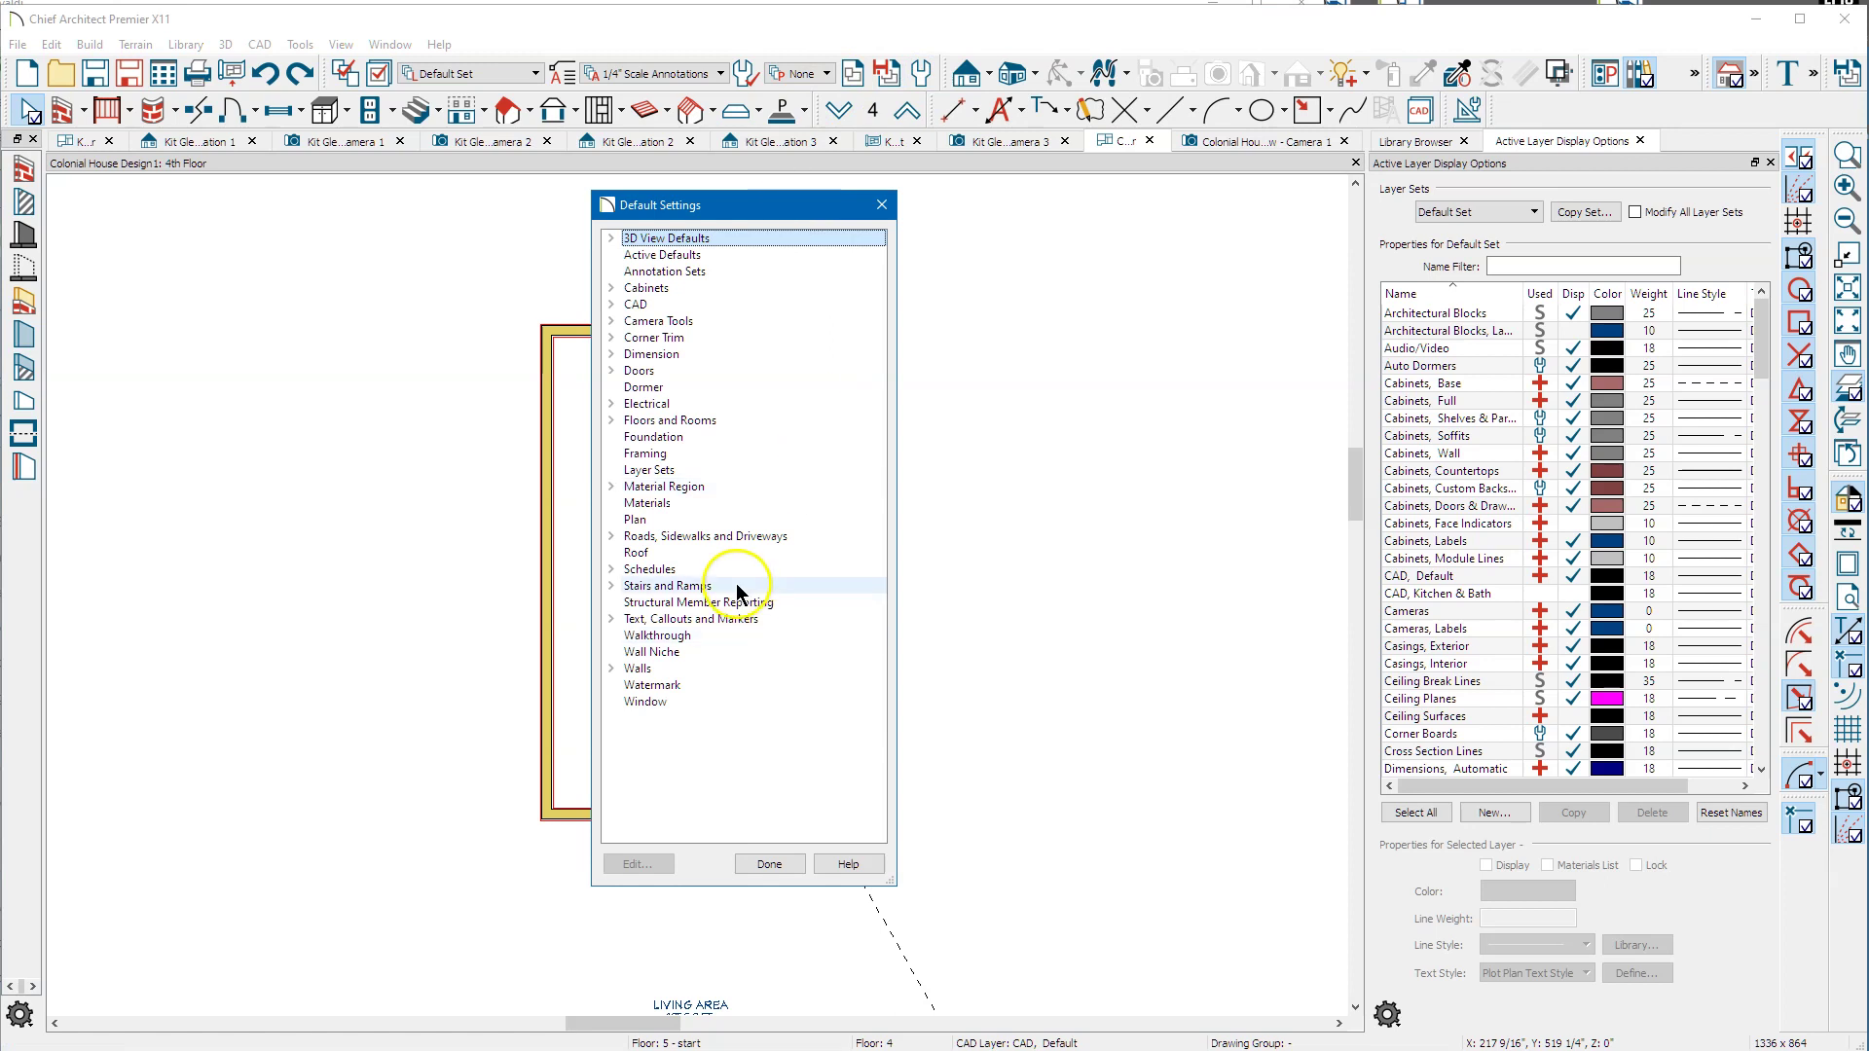
double_click(719, 521)
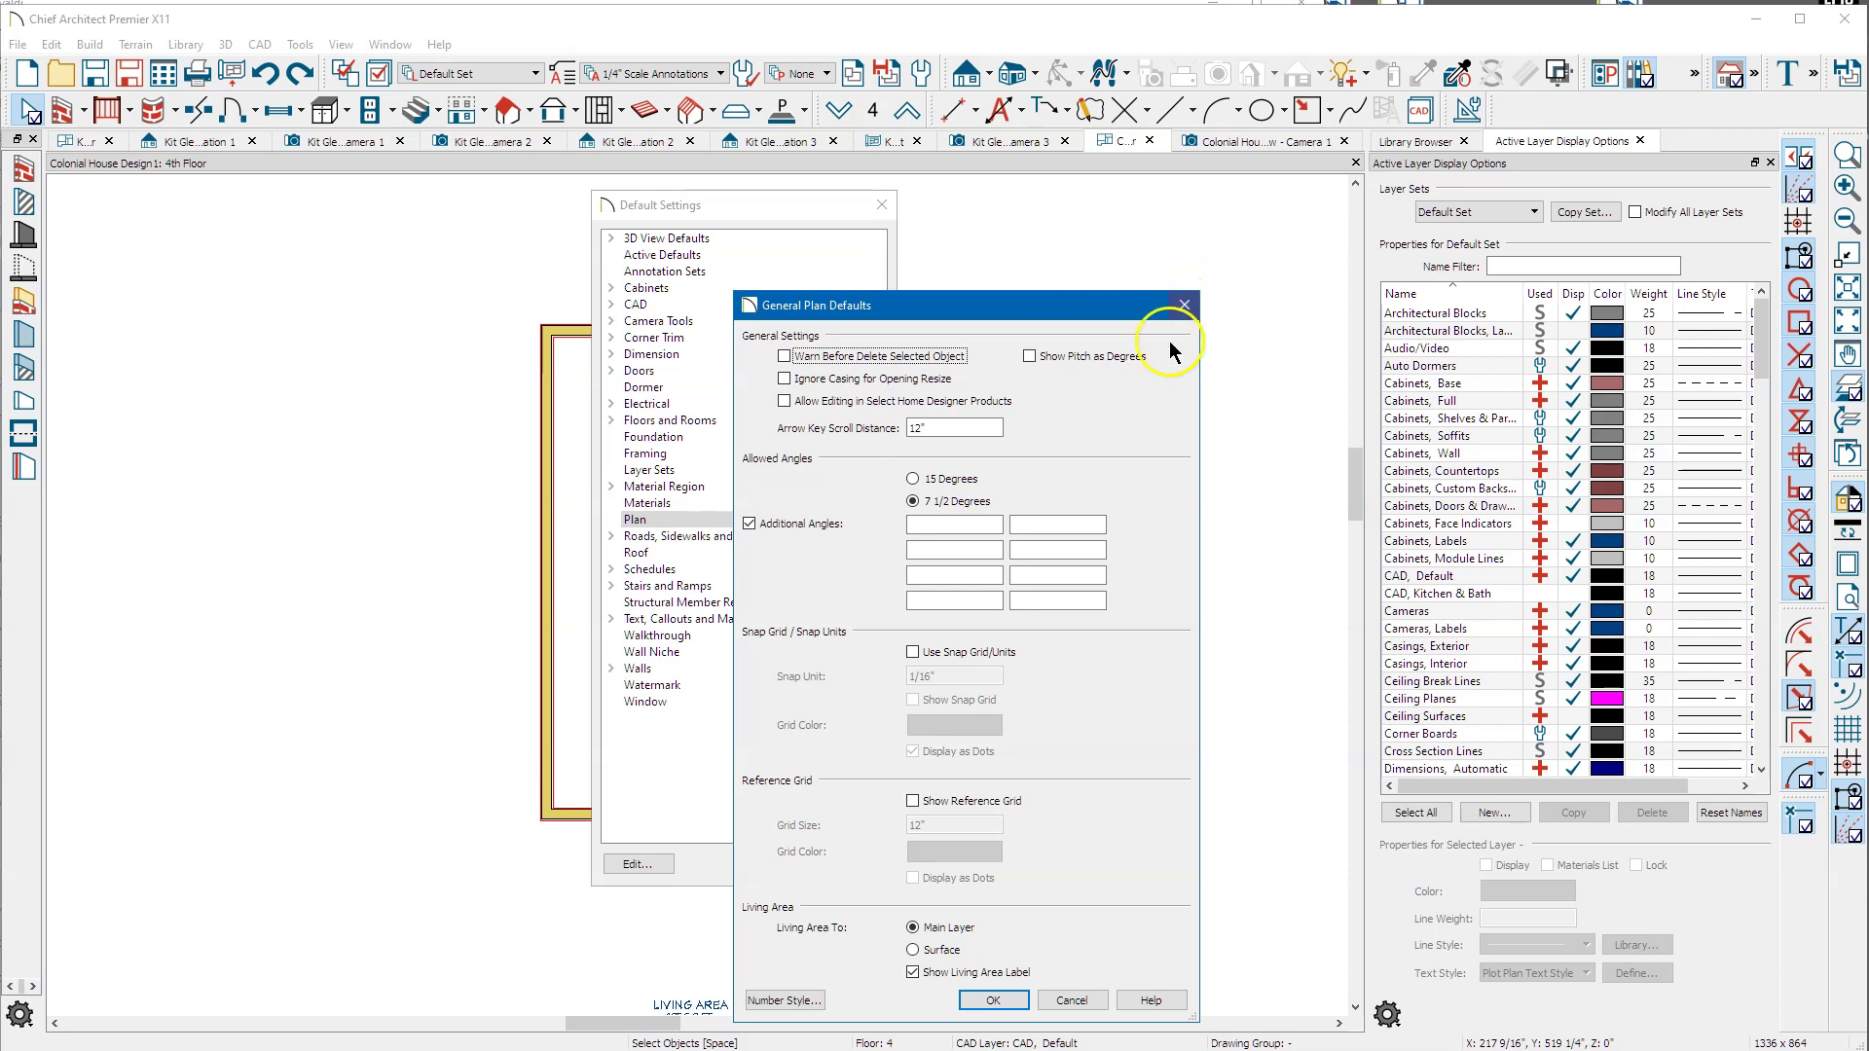
click(1173, 314)
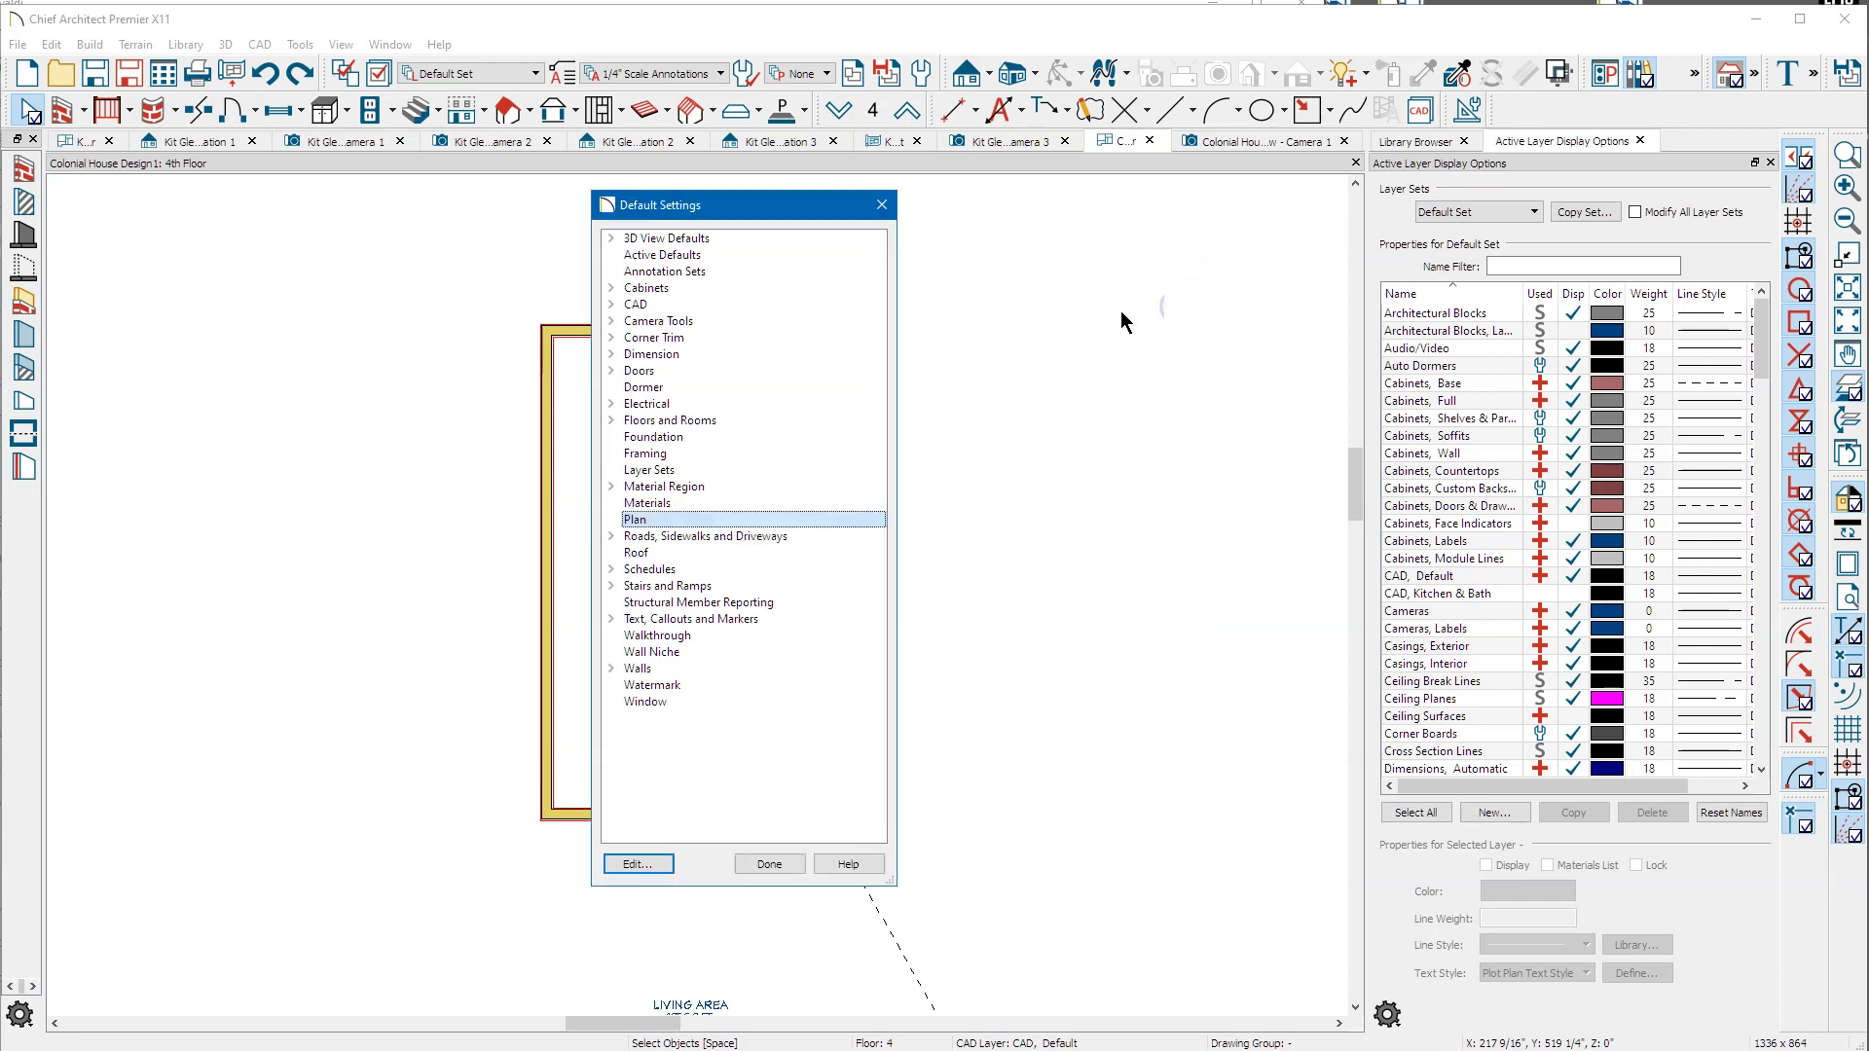
click(883, 206)
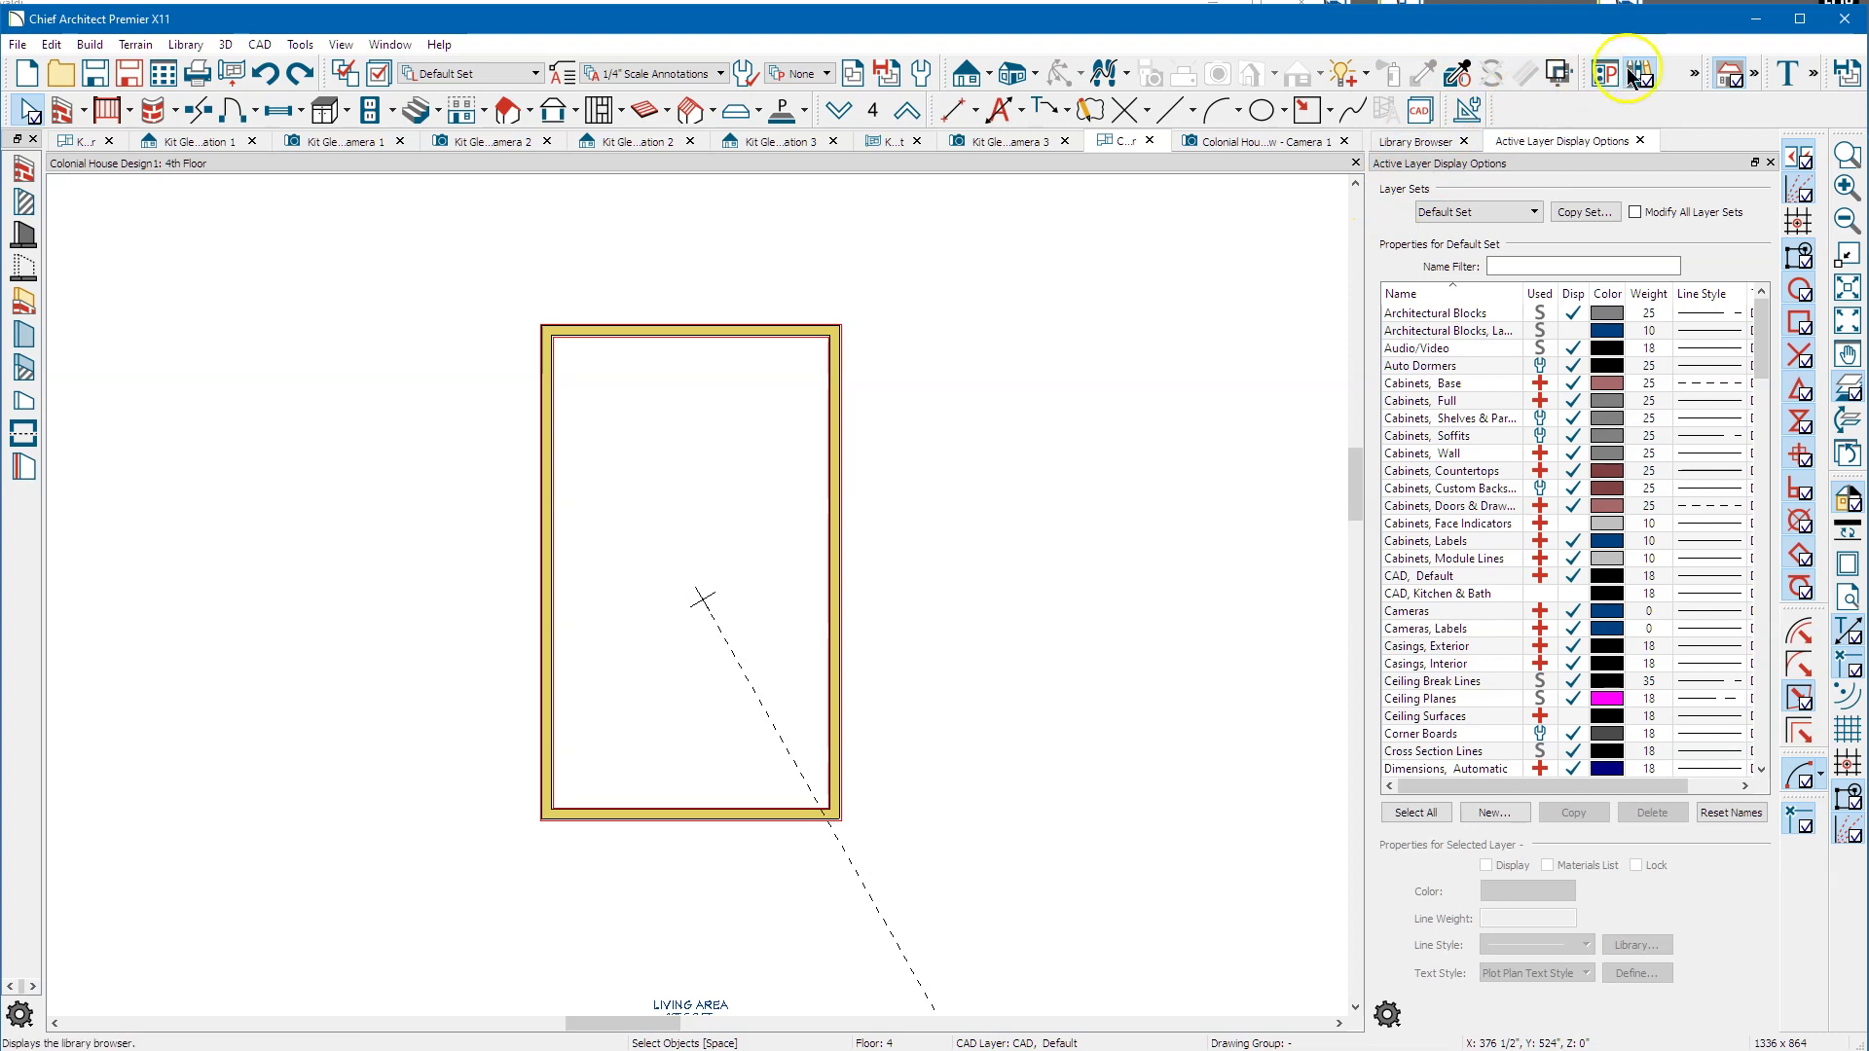
Review the Architectural, CAD, Edit, Behaviors and Snap Properties settings in the Preferences and close them without changes.
click(1597, 74)
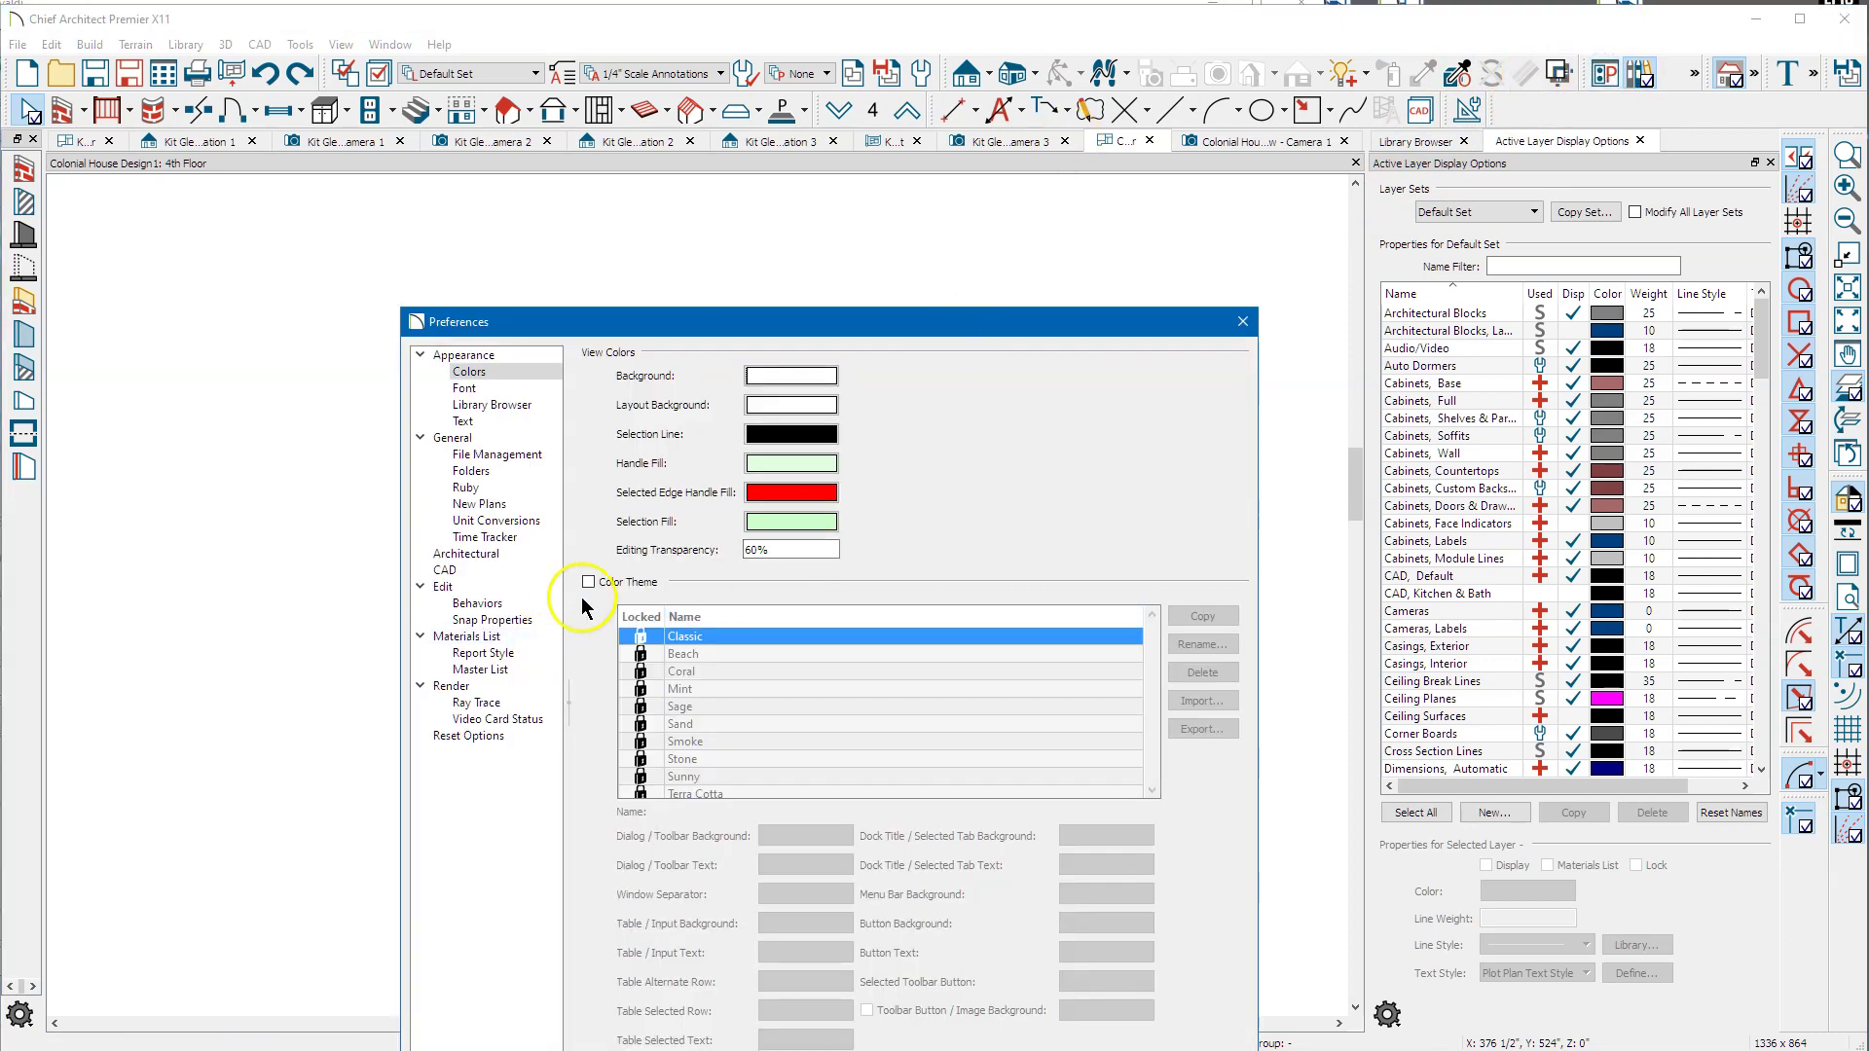
click(488, 553)
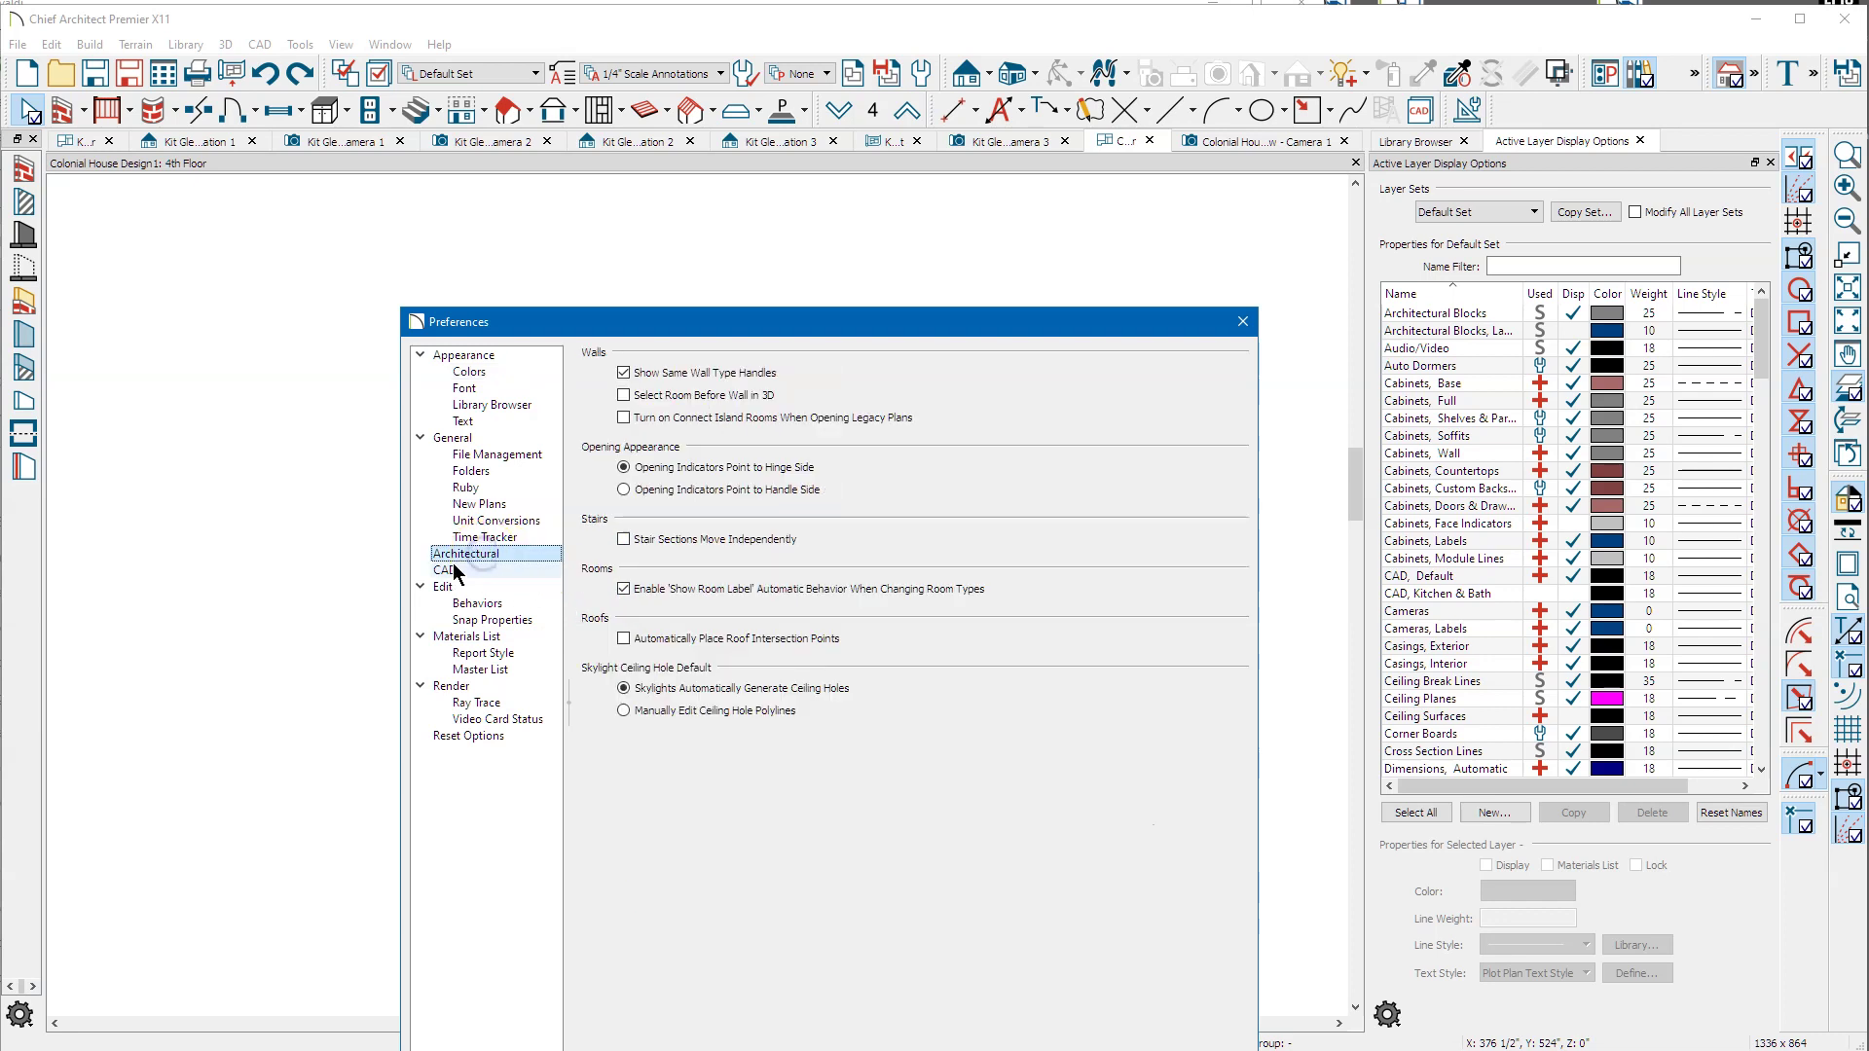
click(451, 570)
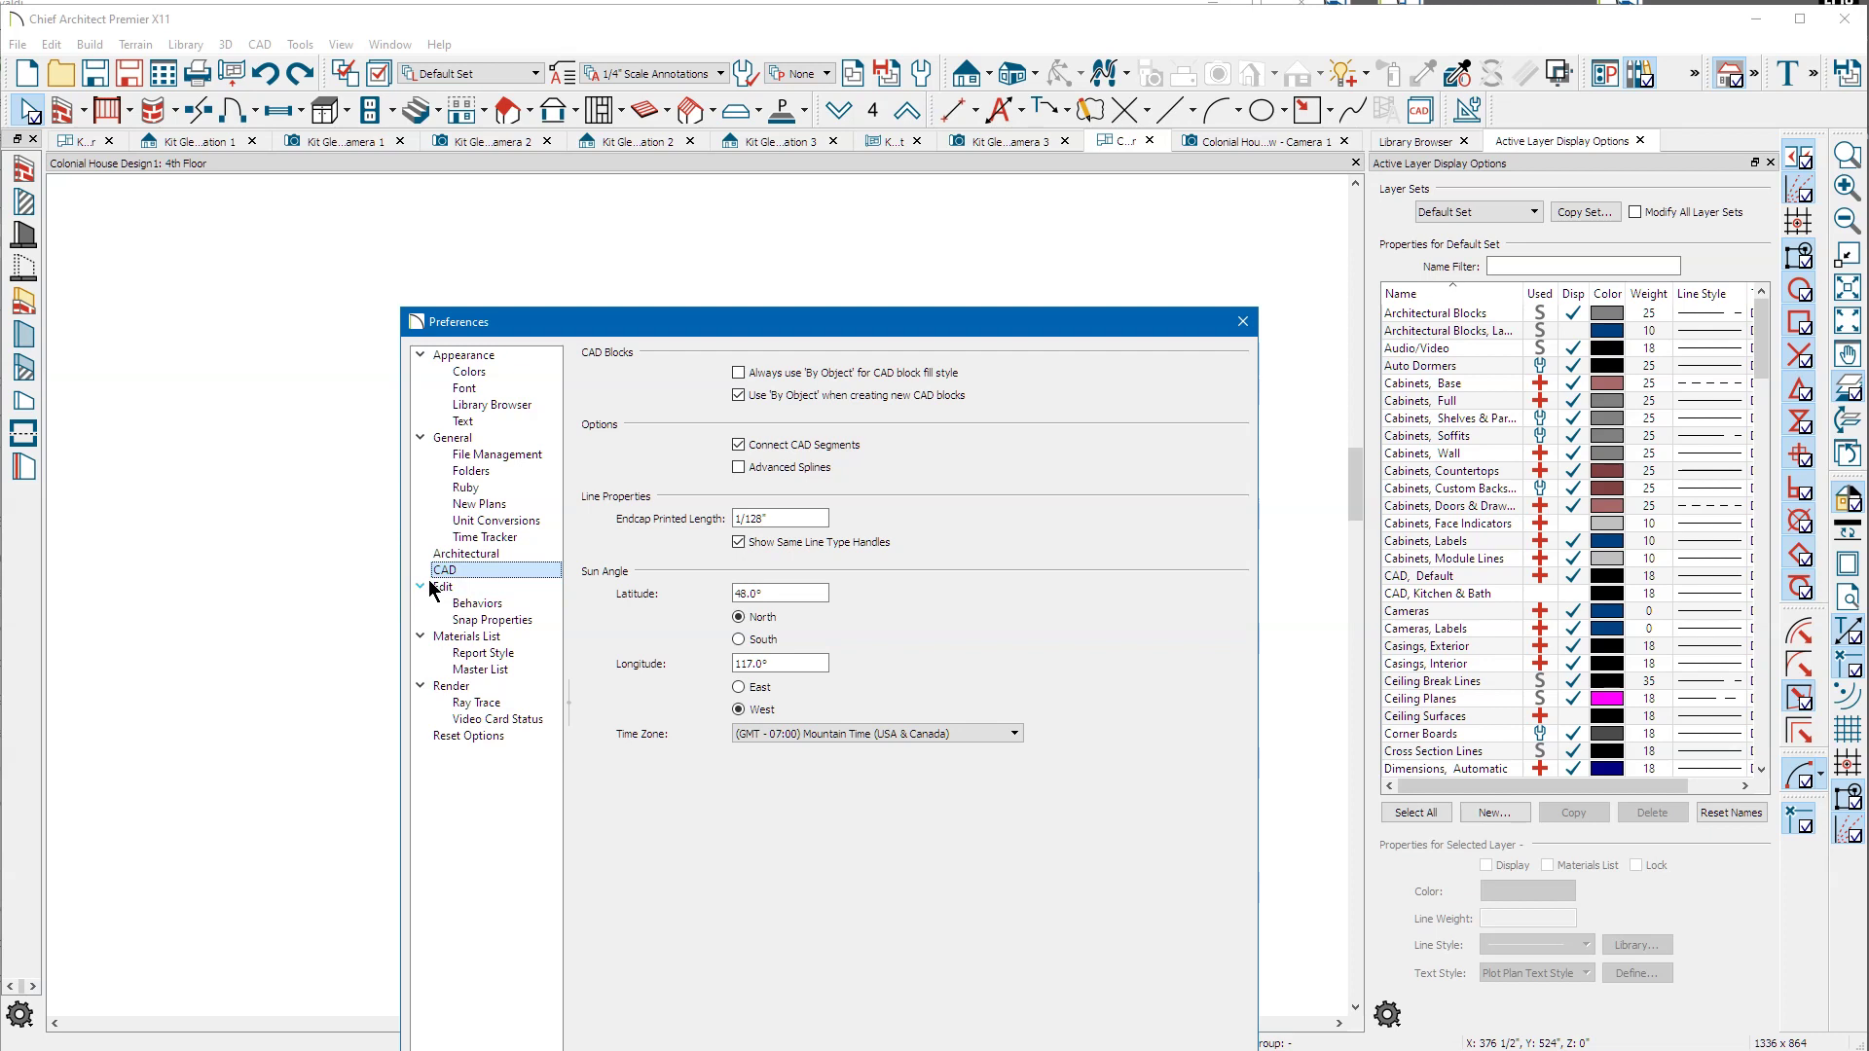
click(461, 578)
click(498, 586)
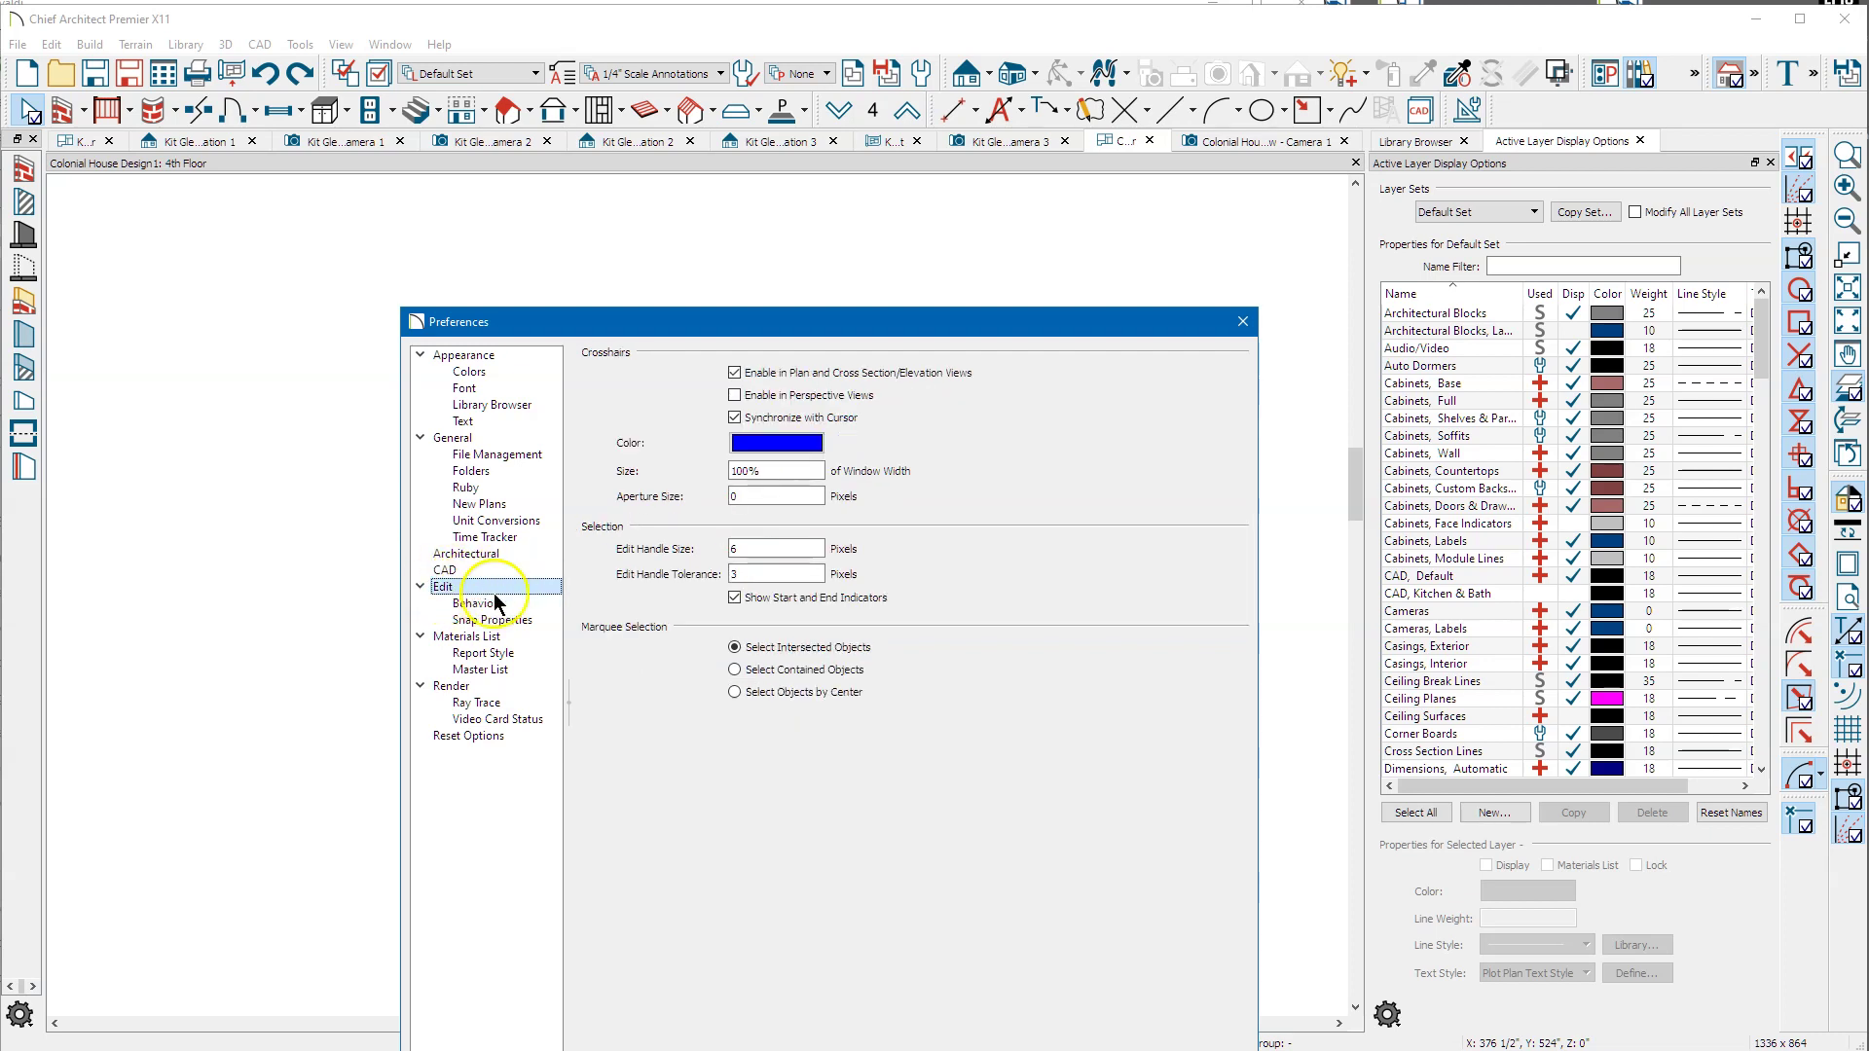
click(504, 604)
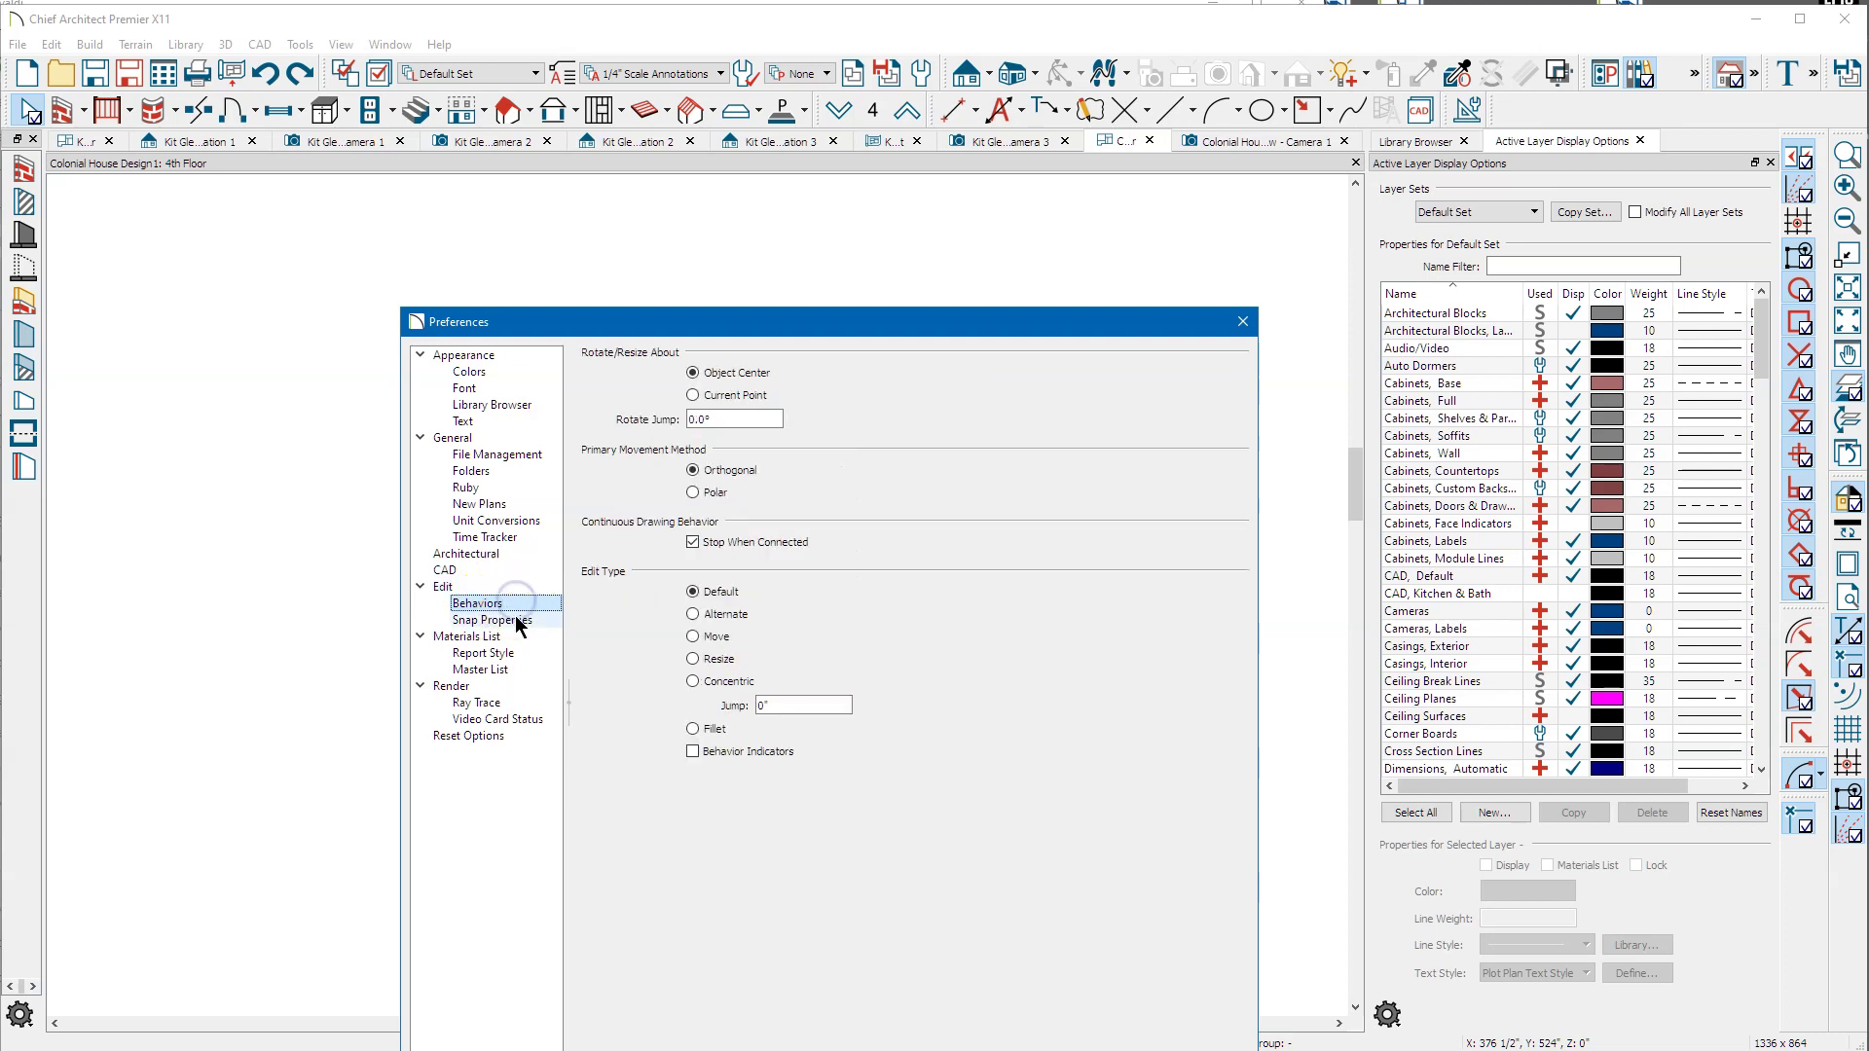
click(513, 622)
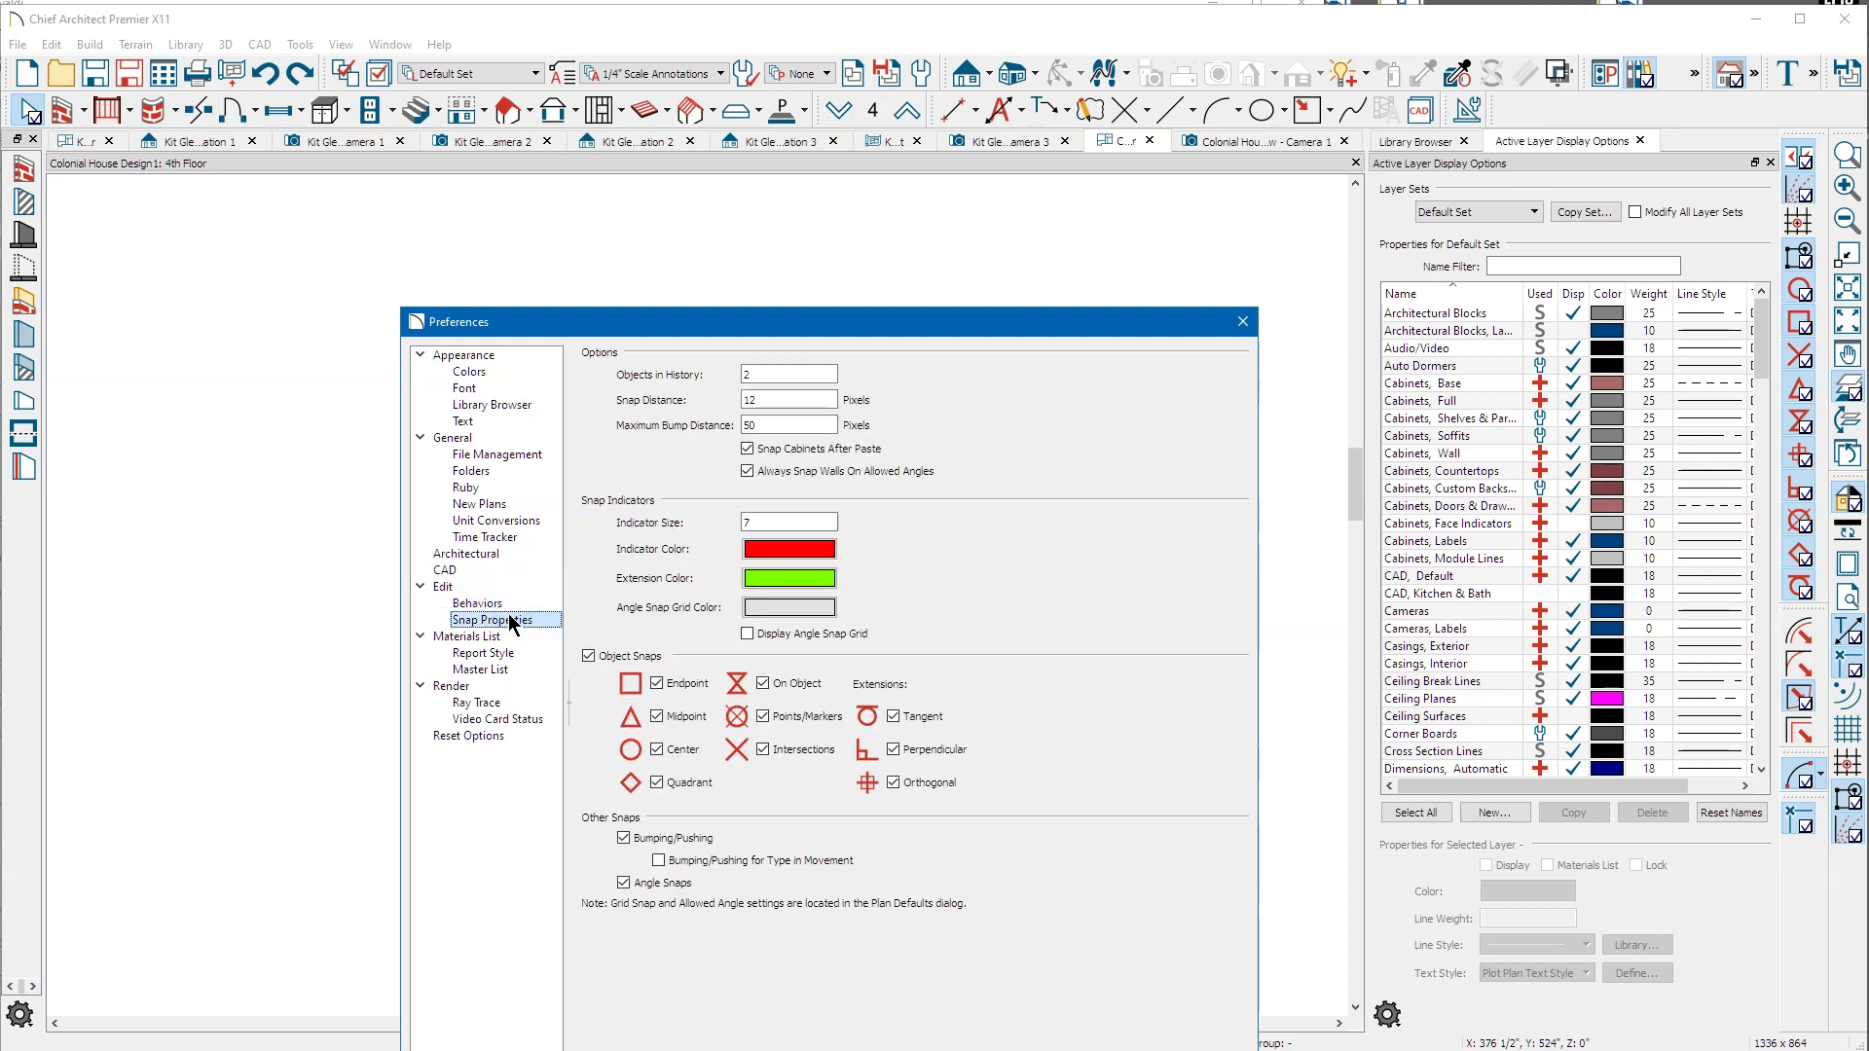
click(514, 631)
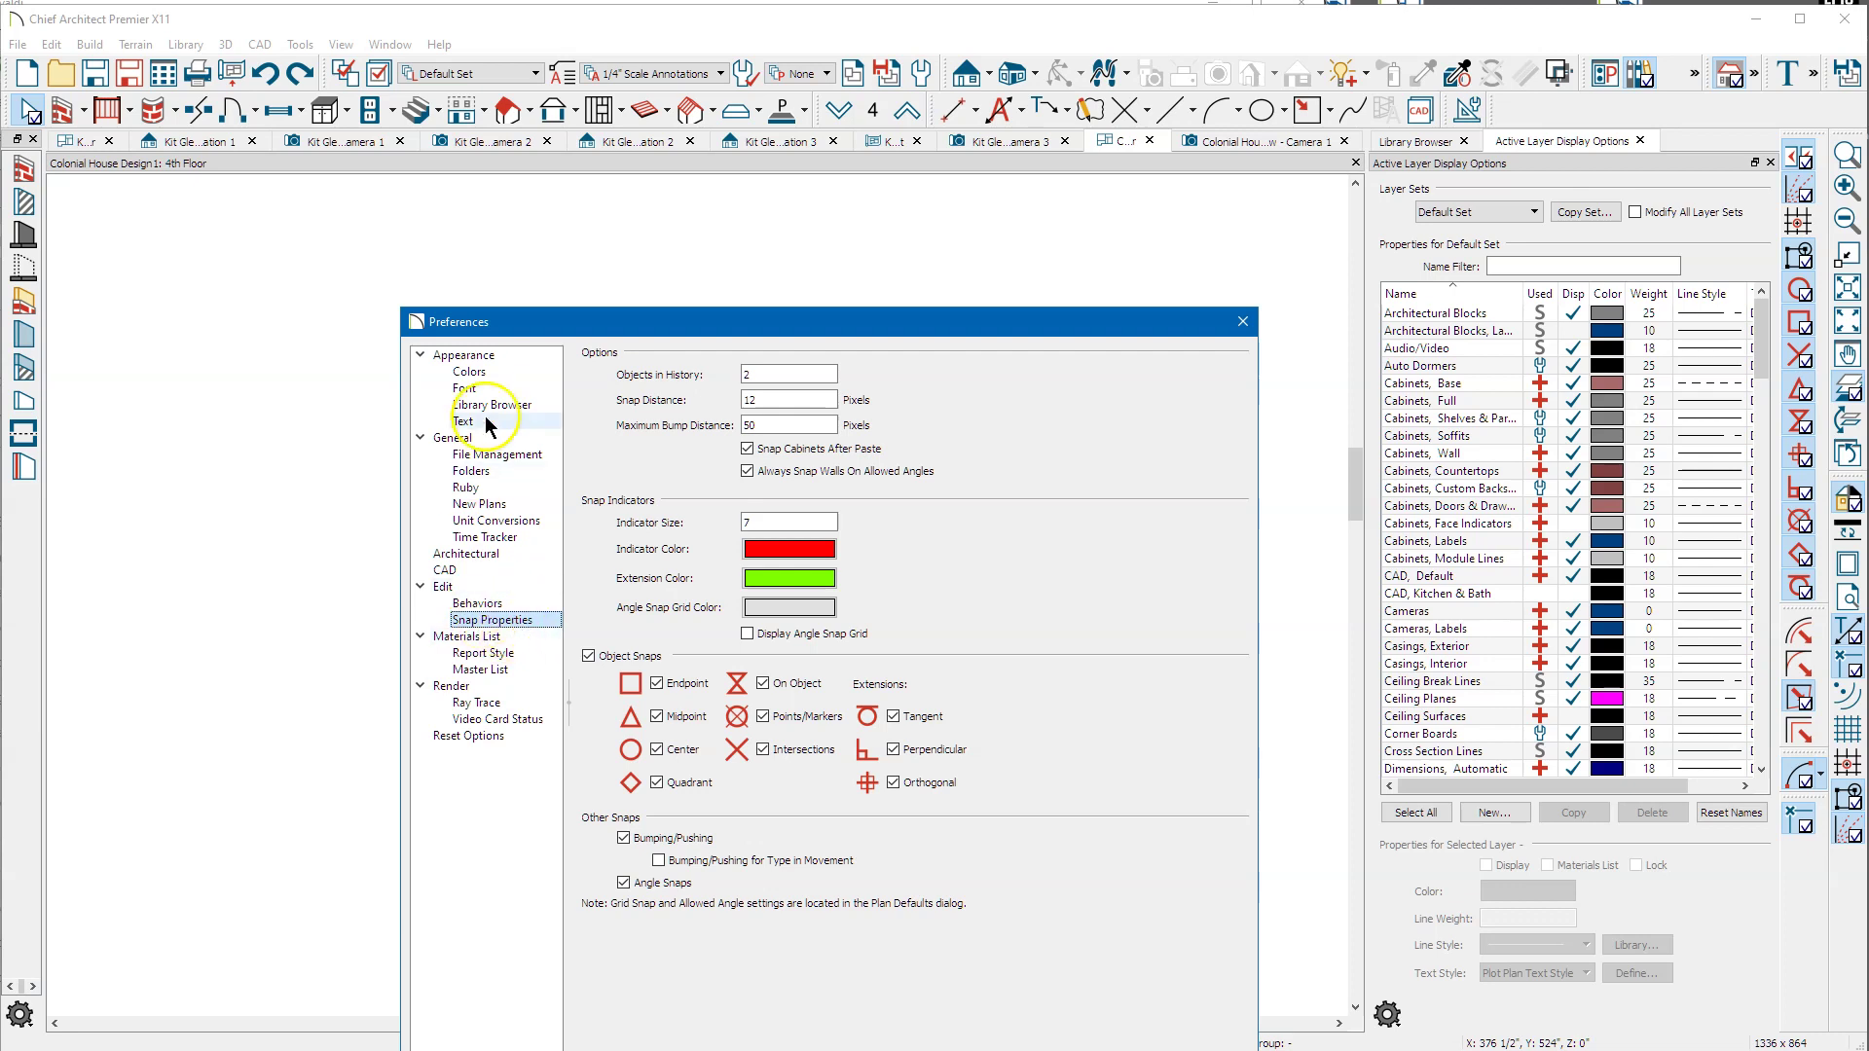
click(1243, 323)
Move the upper wall of the fourth-floor room outward with Transform/Replicate, using a Y Delta of +1 inch.
click(718, 369)
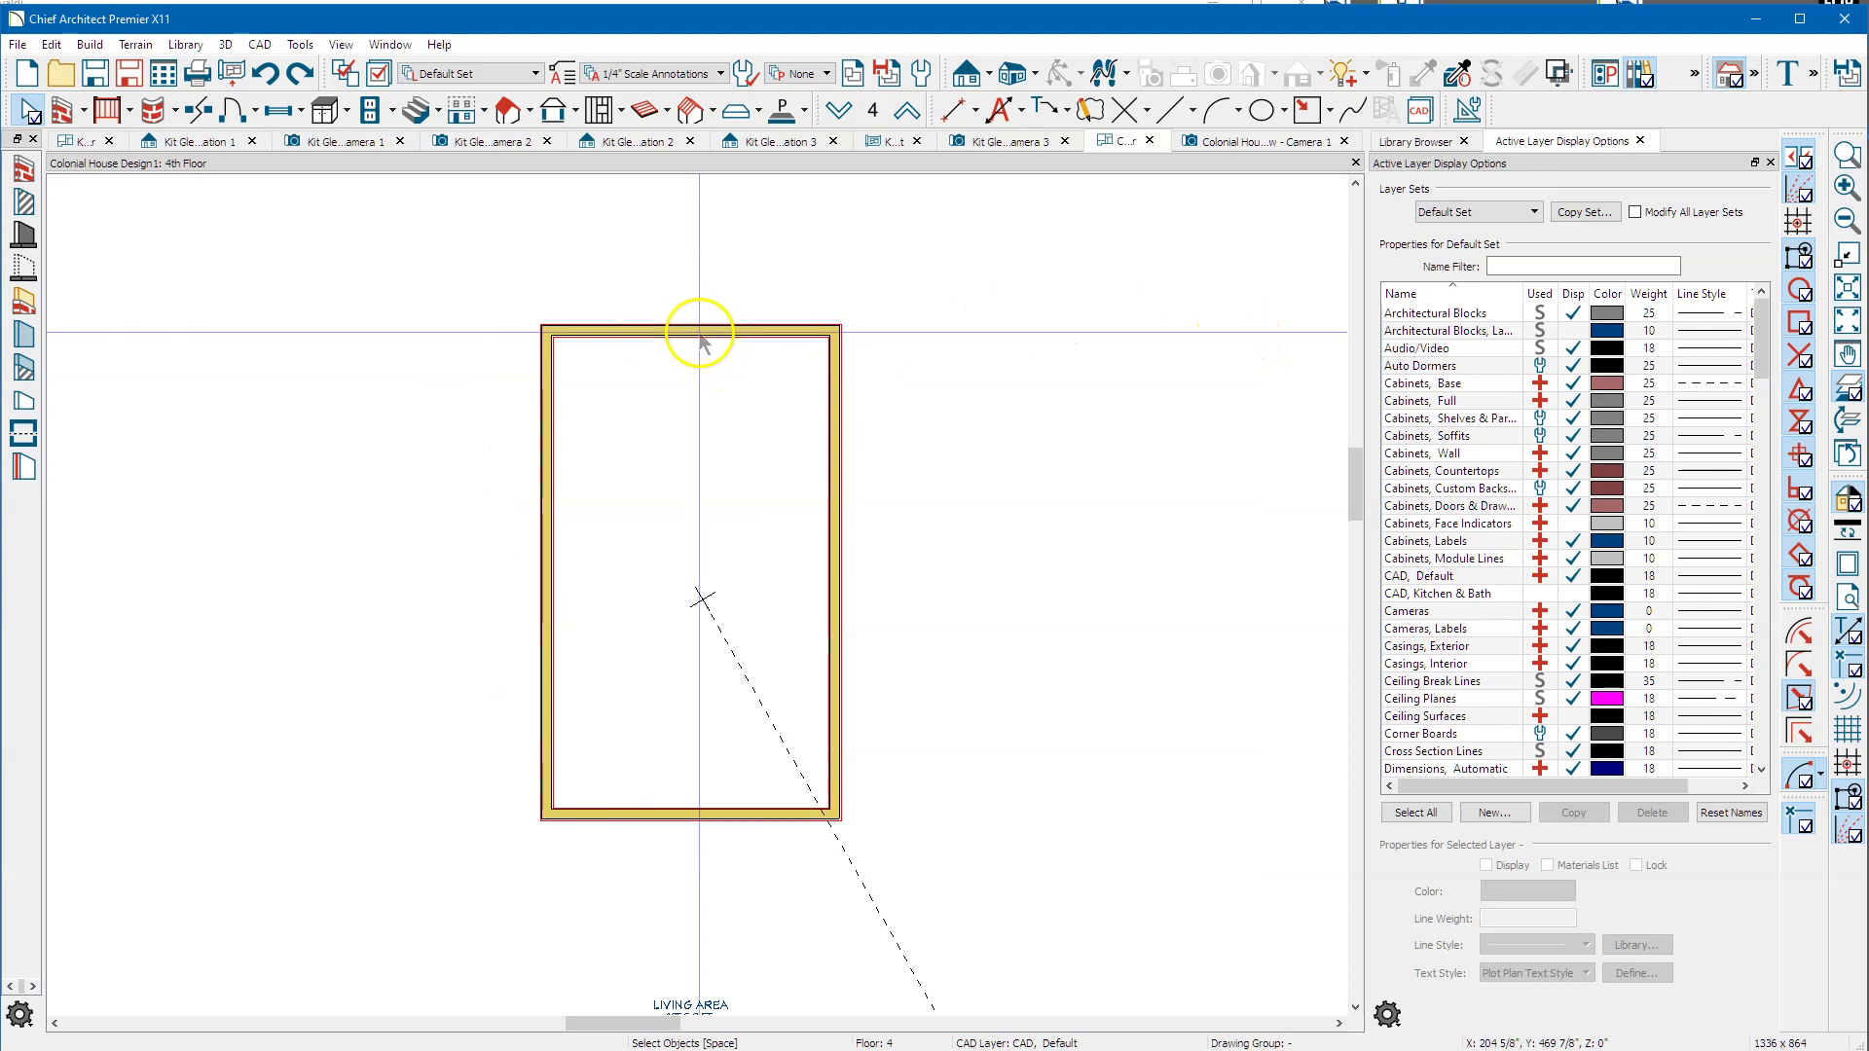
click(700, 333)
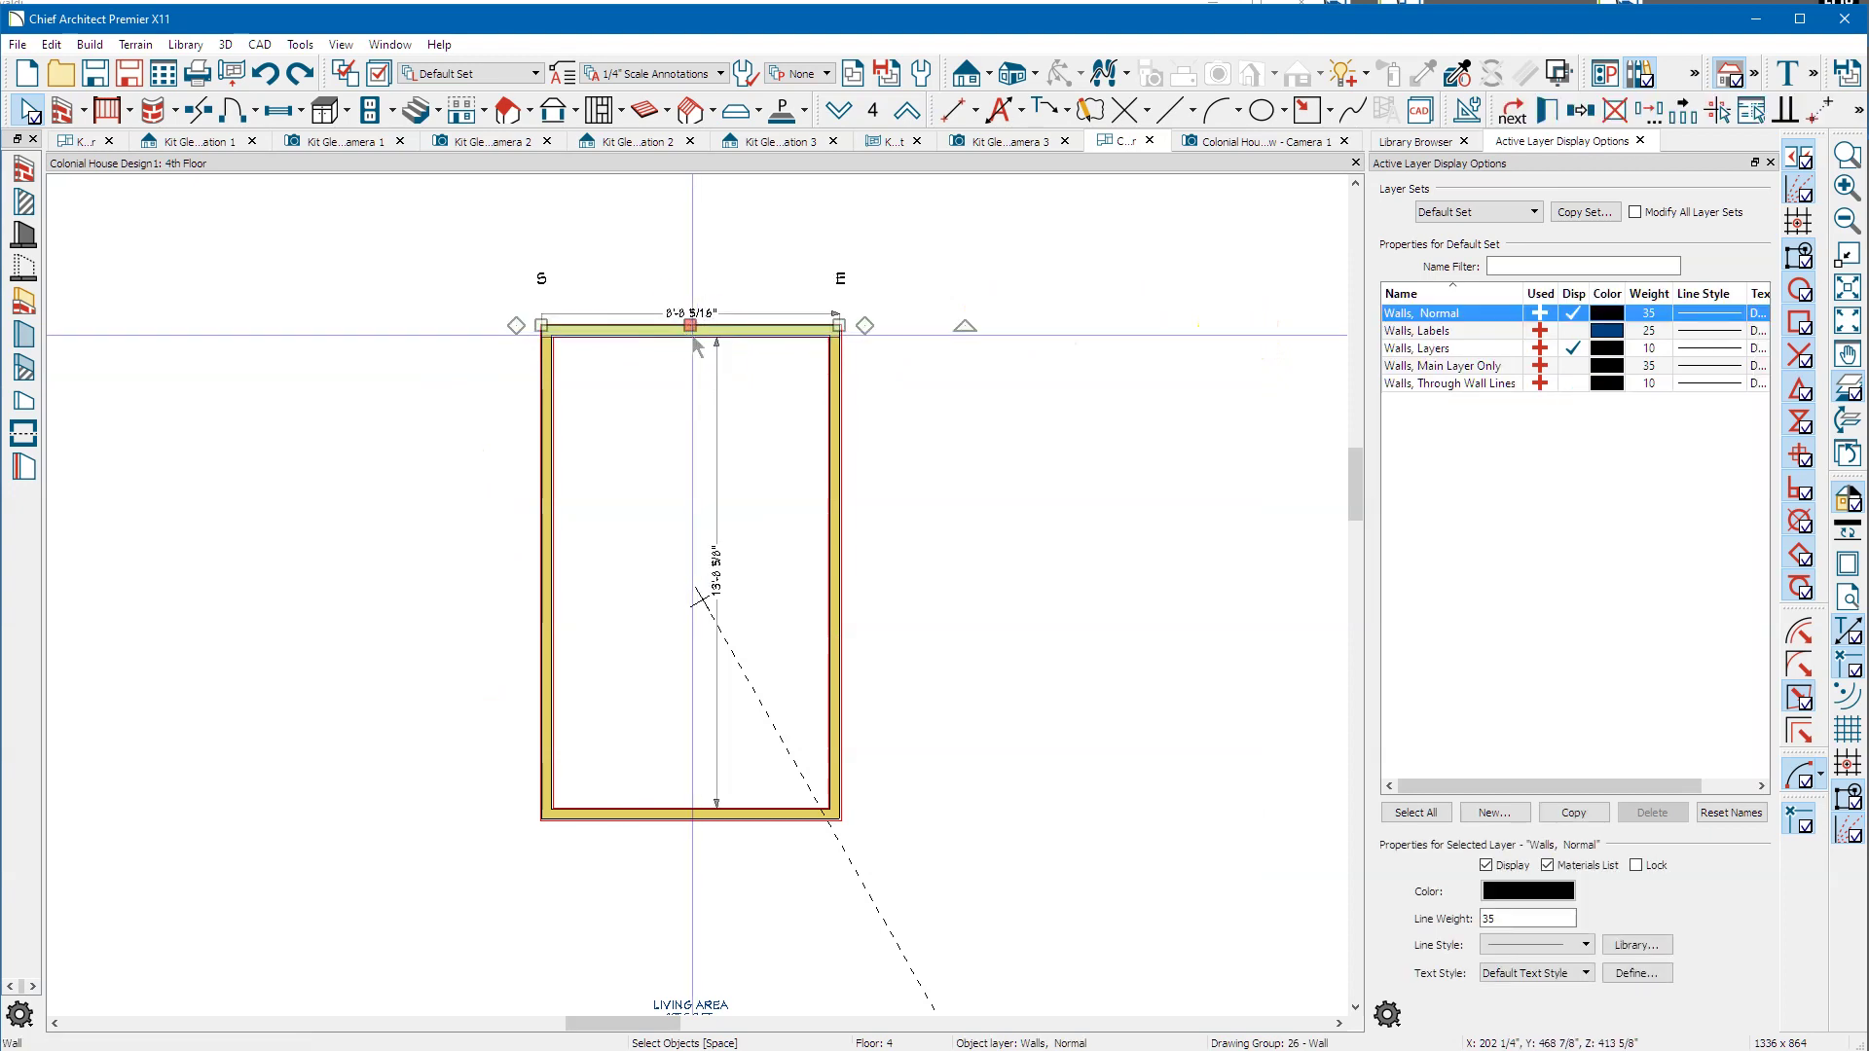
scroll(667, 346, up, 5)
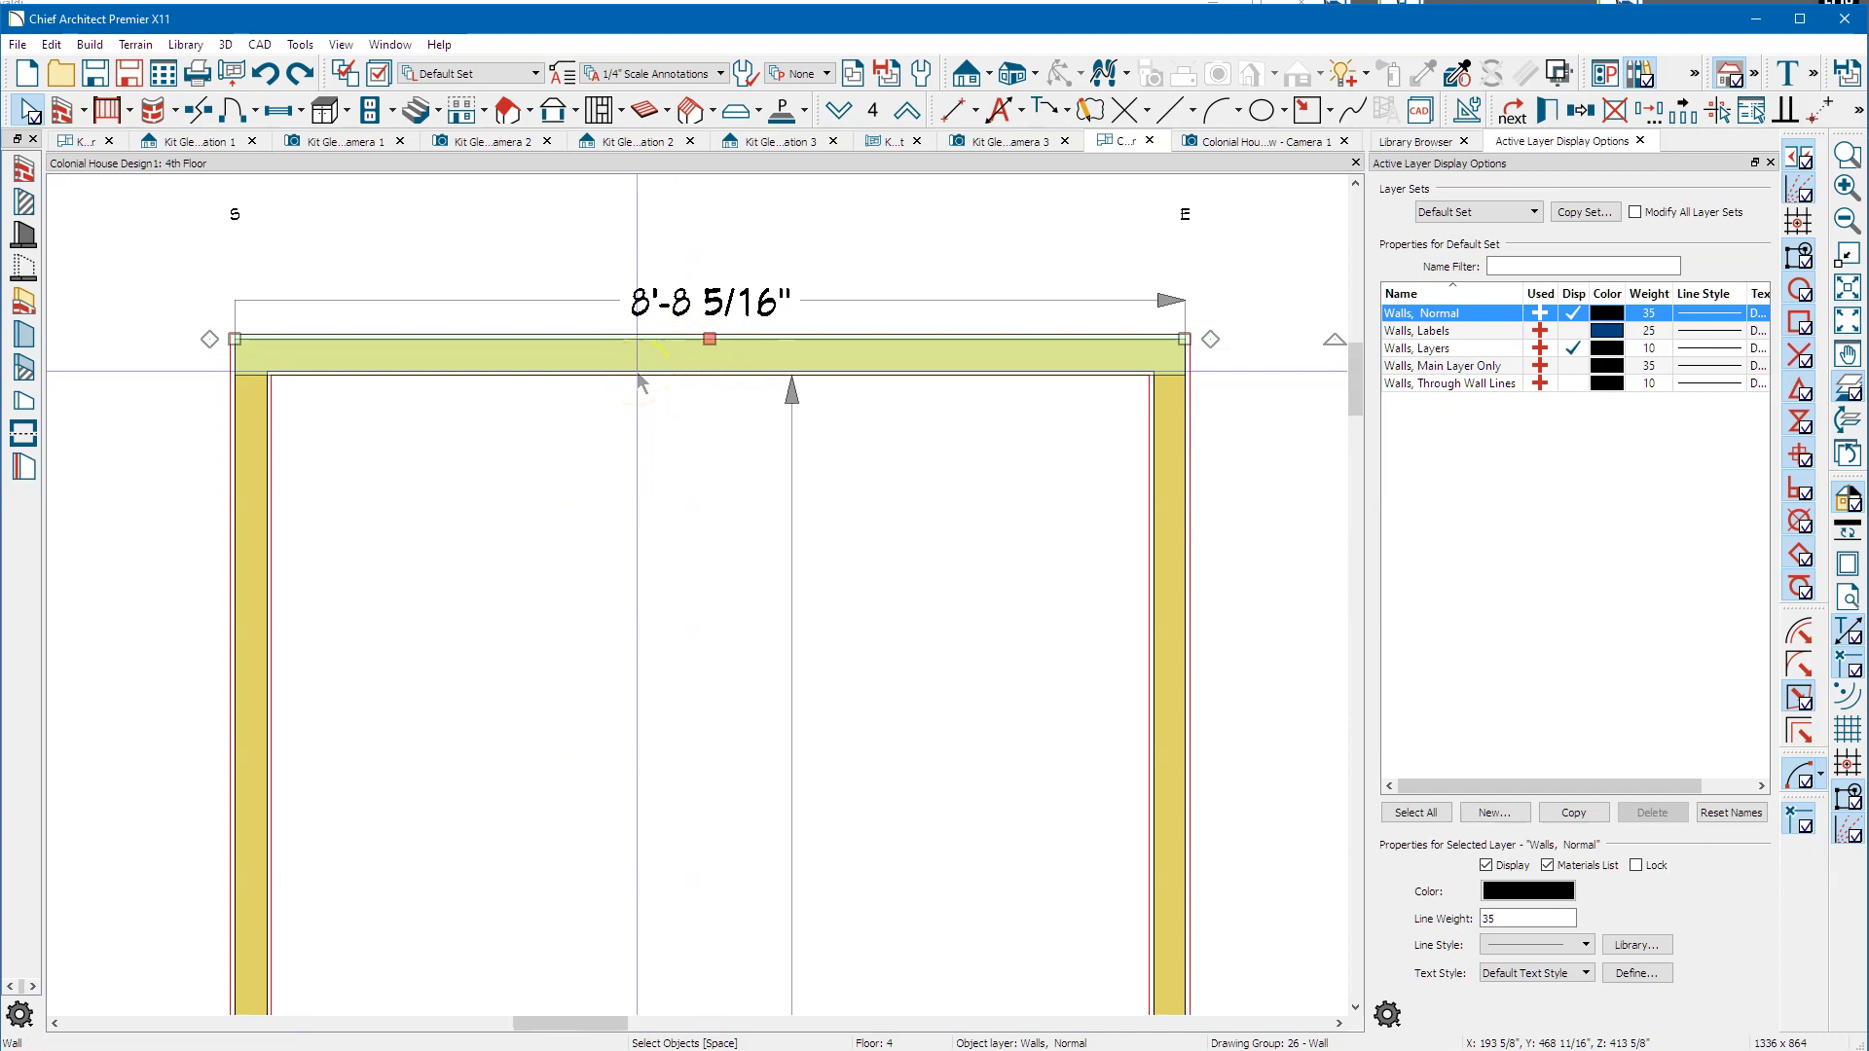
key(Up)
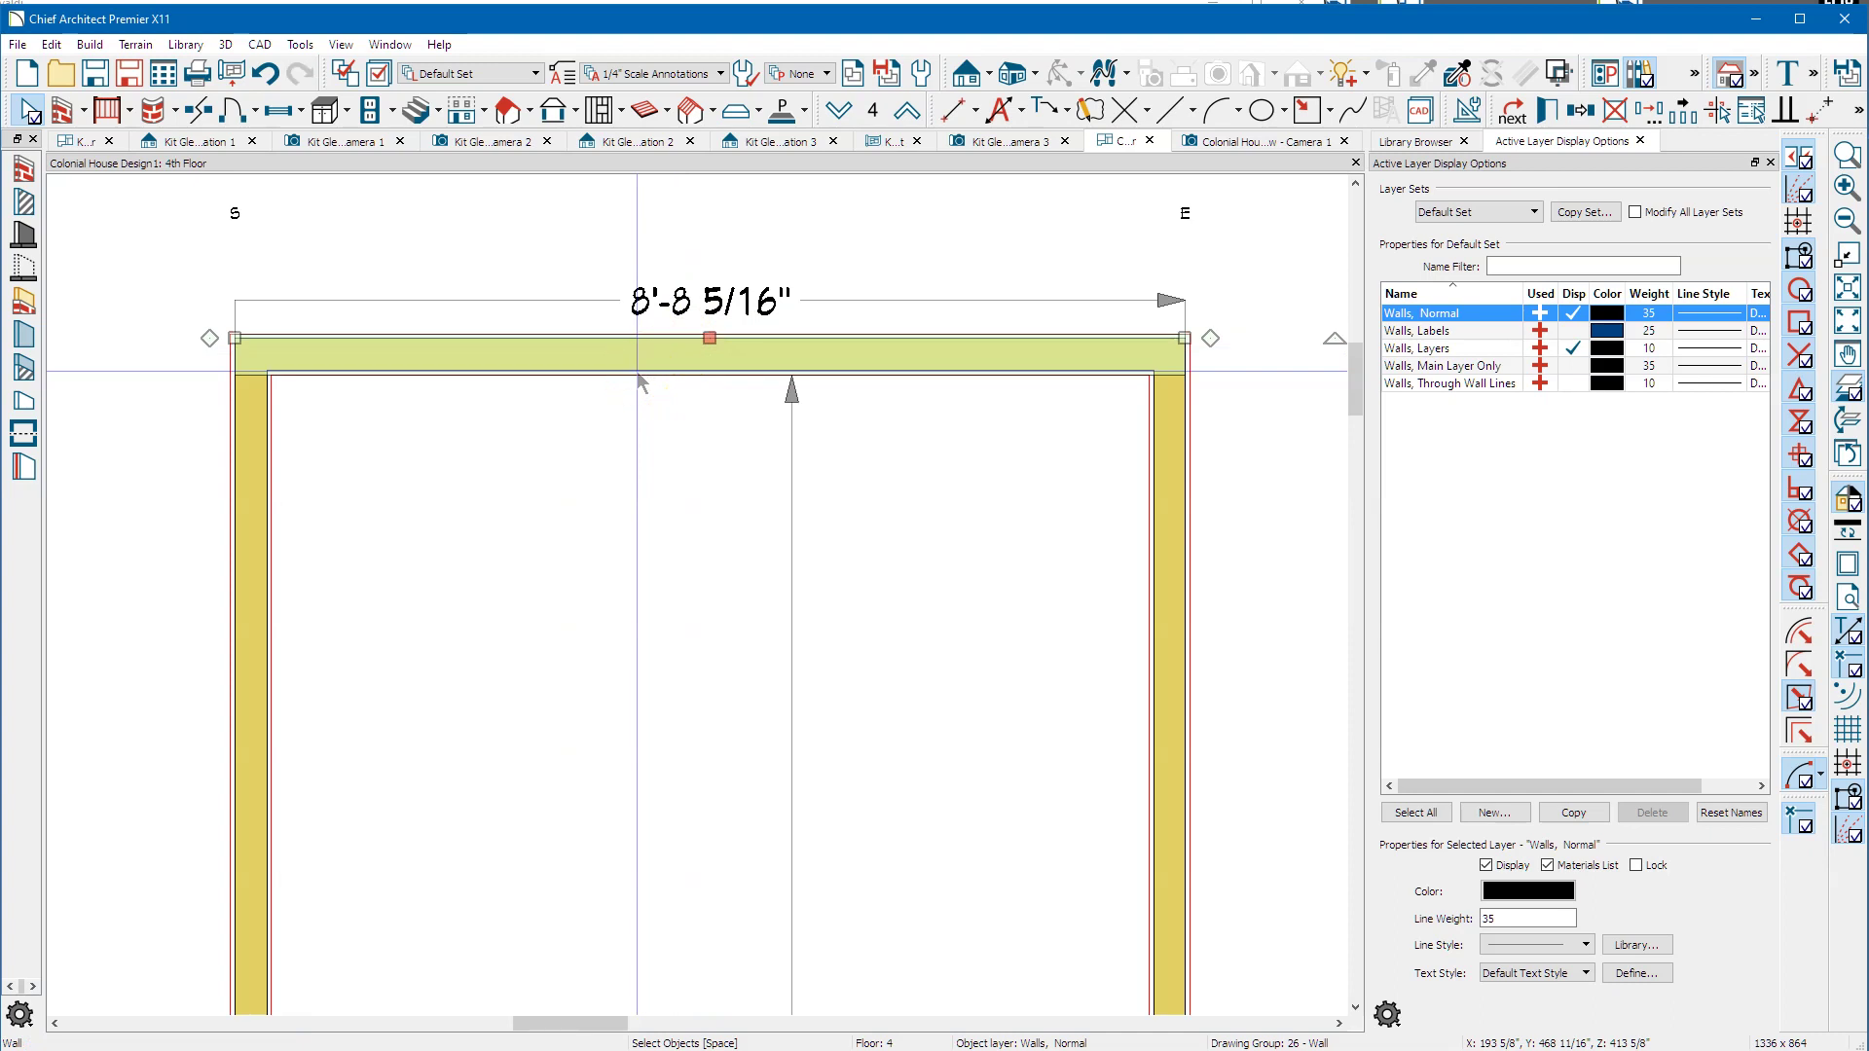
key(Down)
click(271, 367)
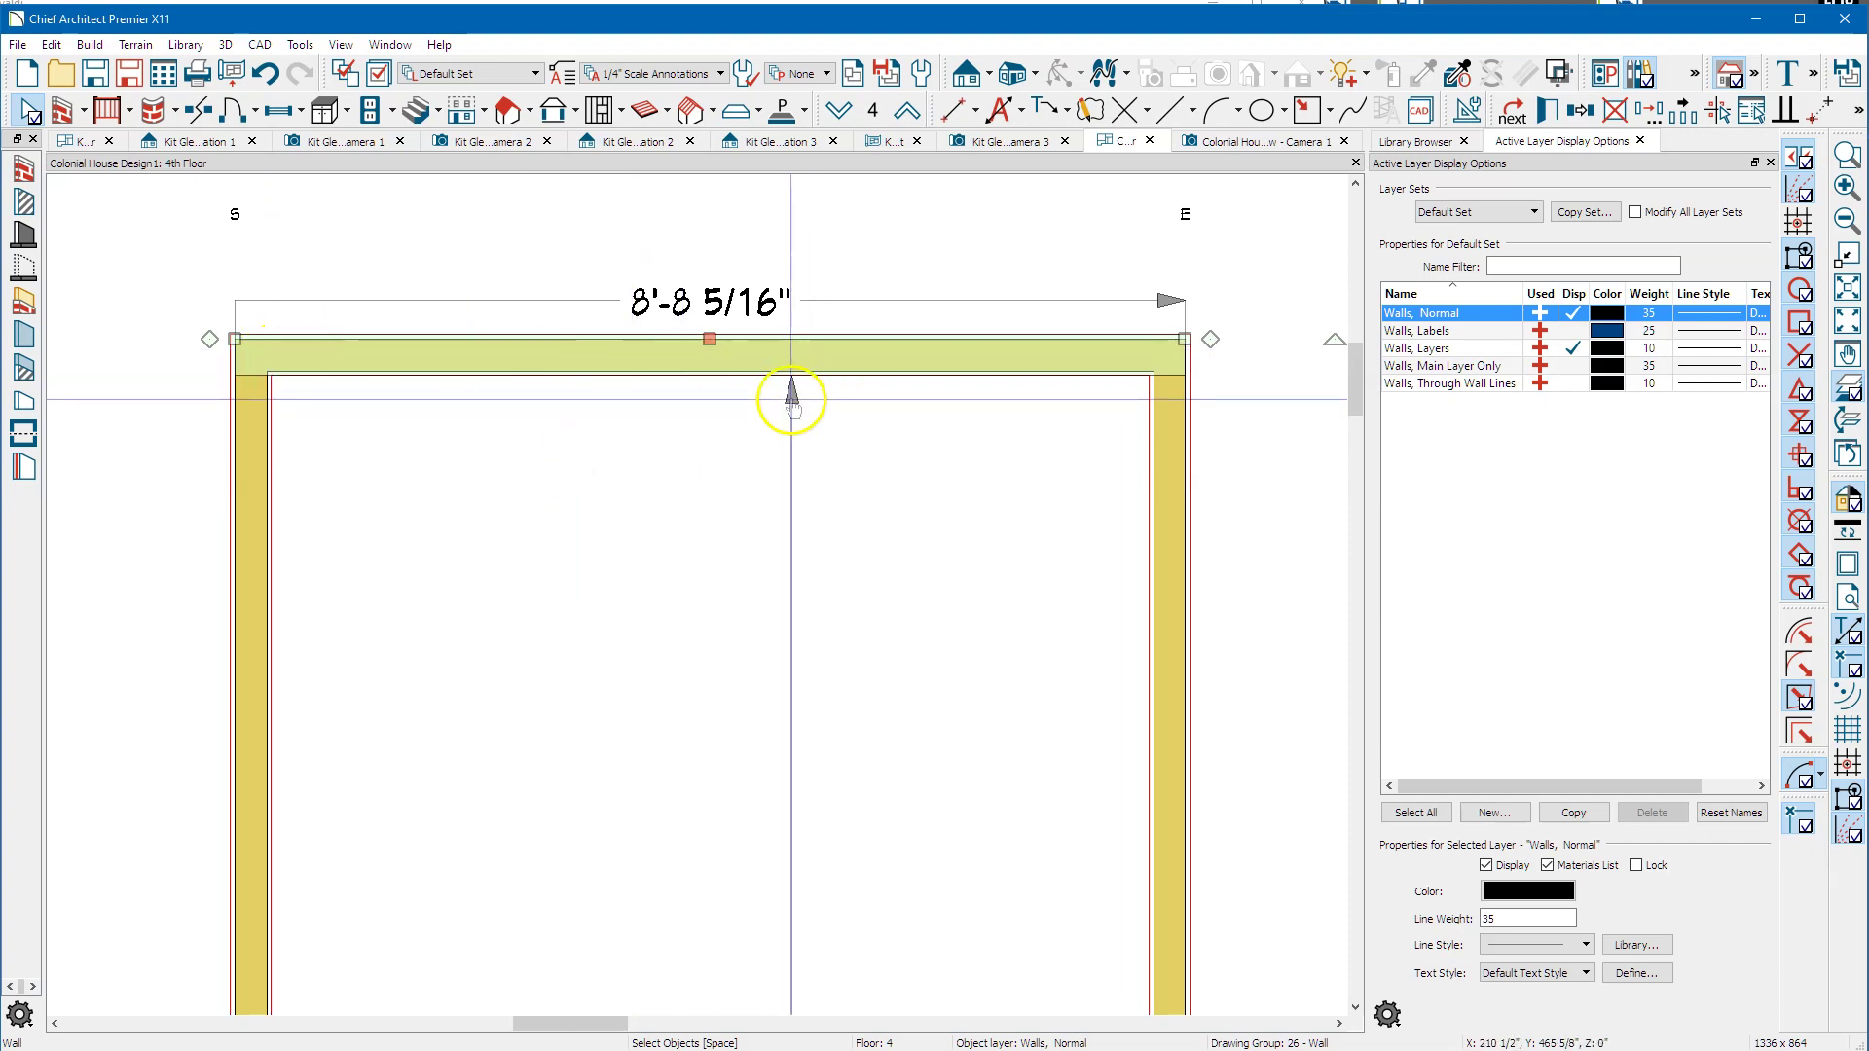
click(827, 347)
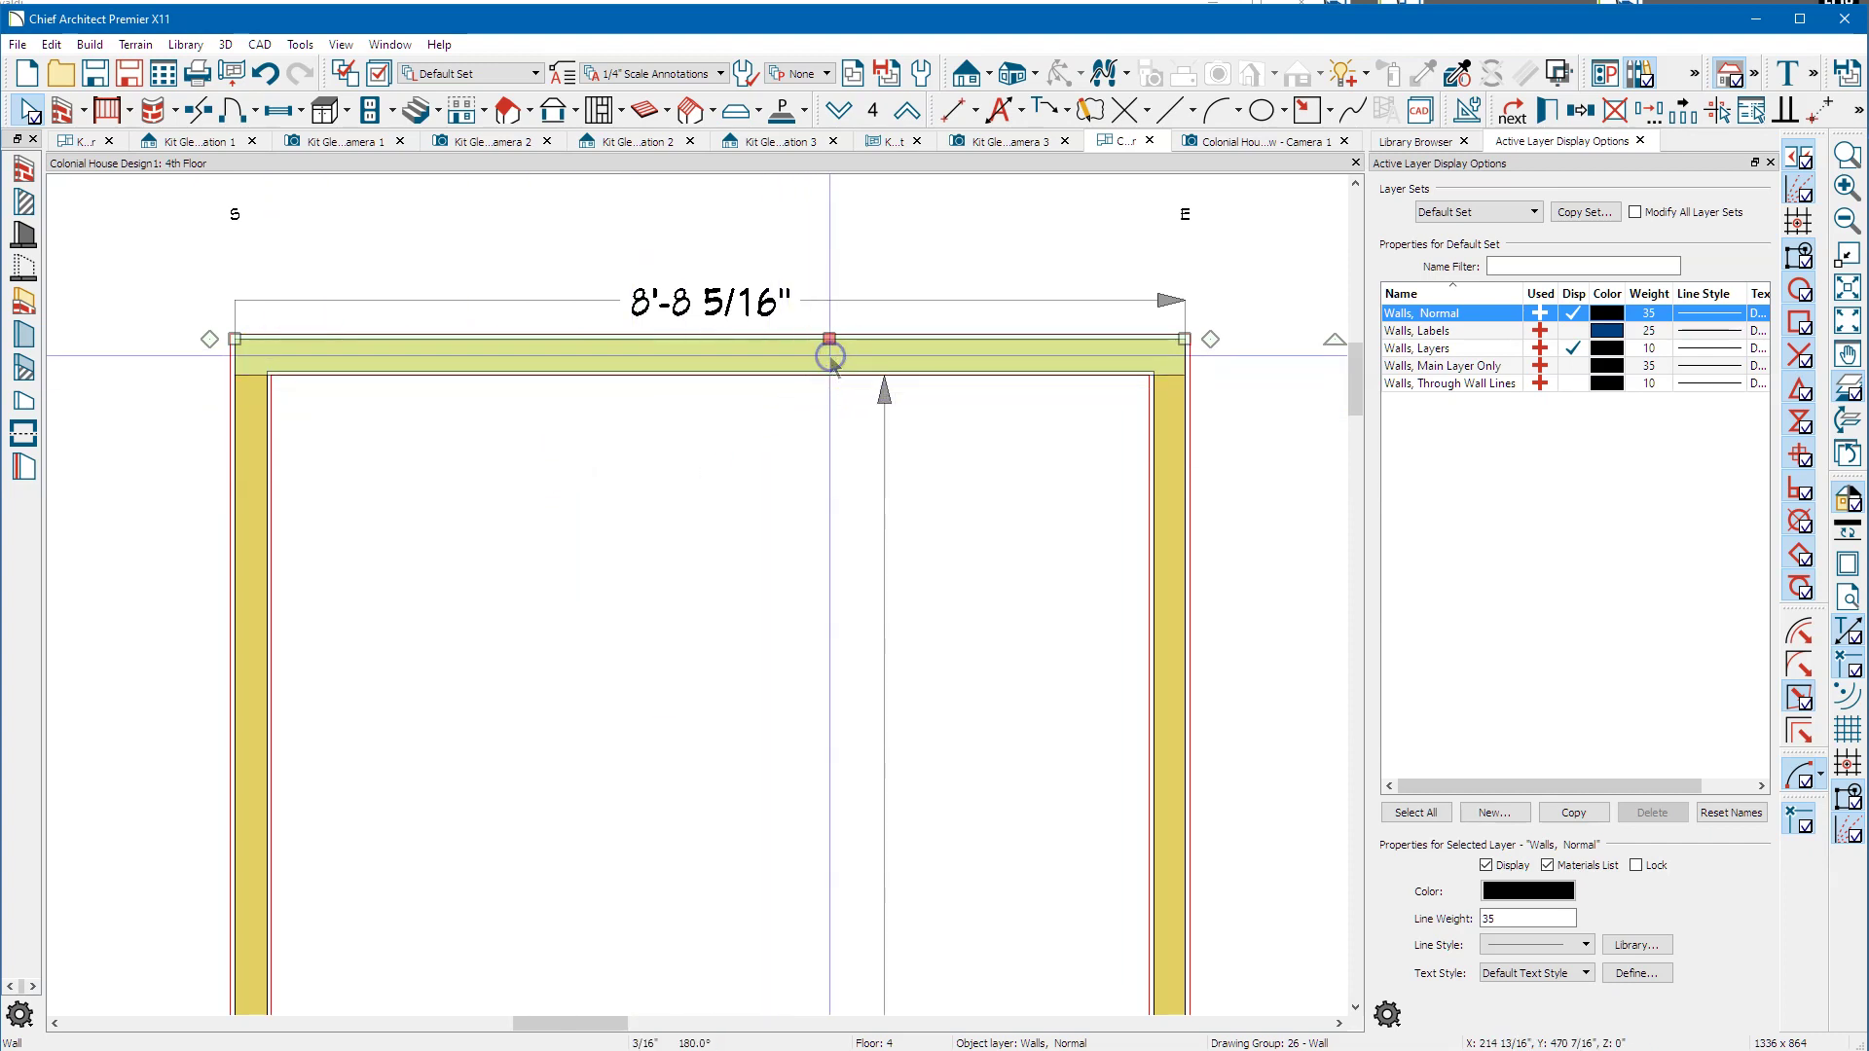
click(1655, 112)
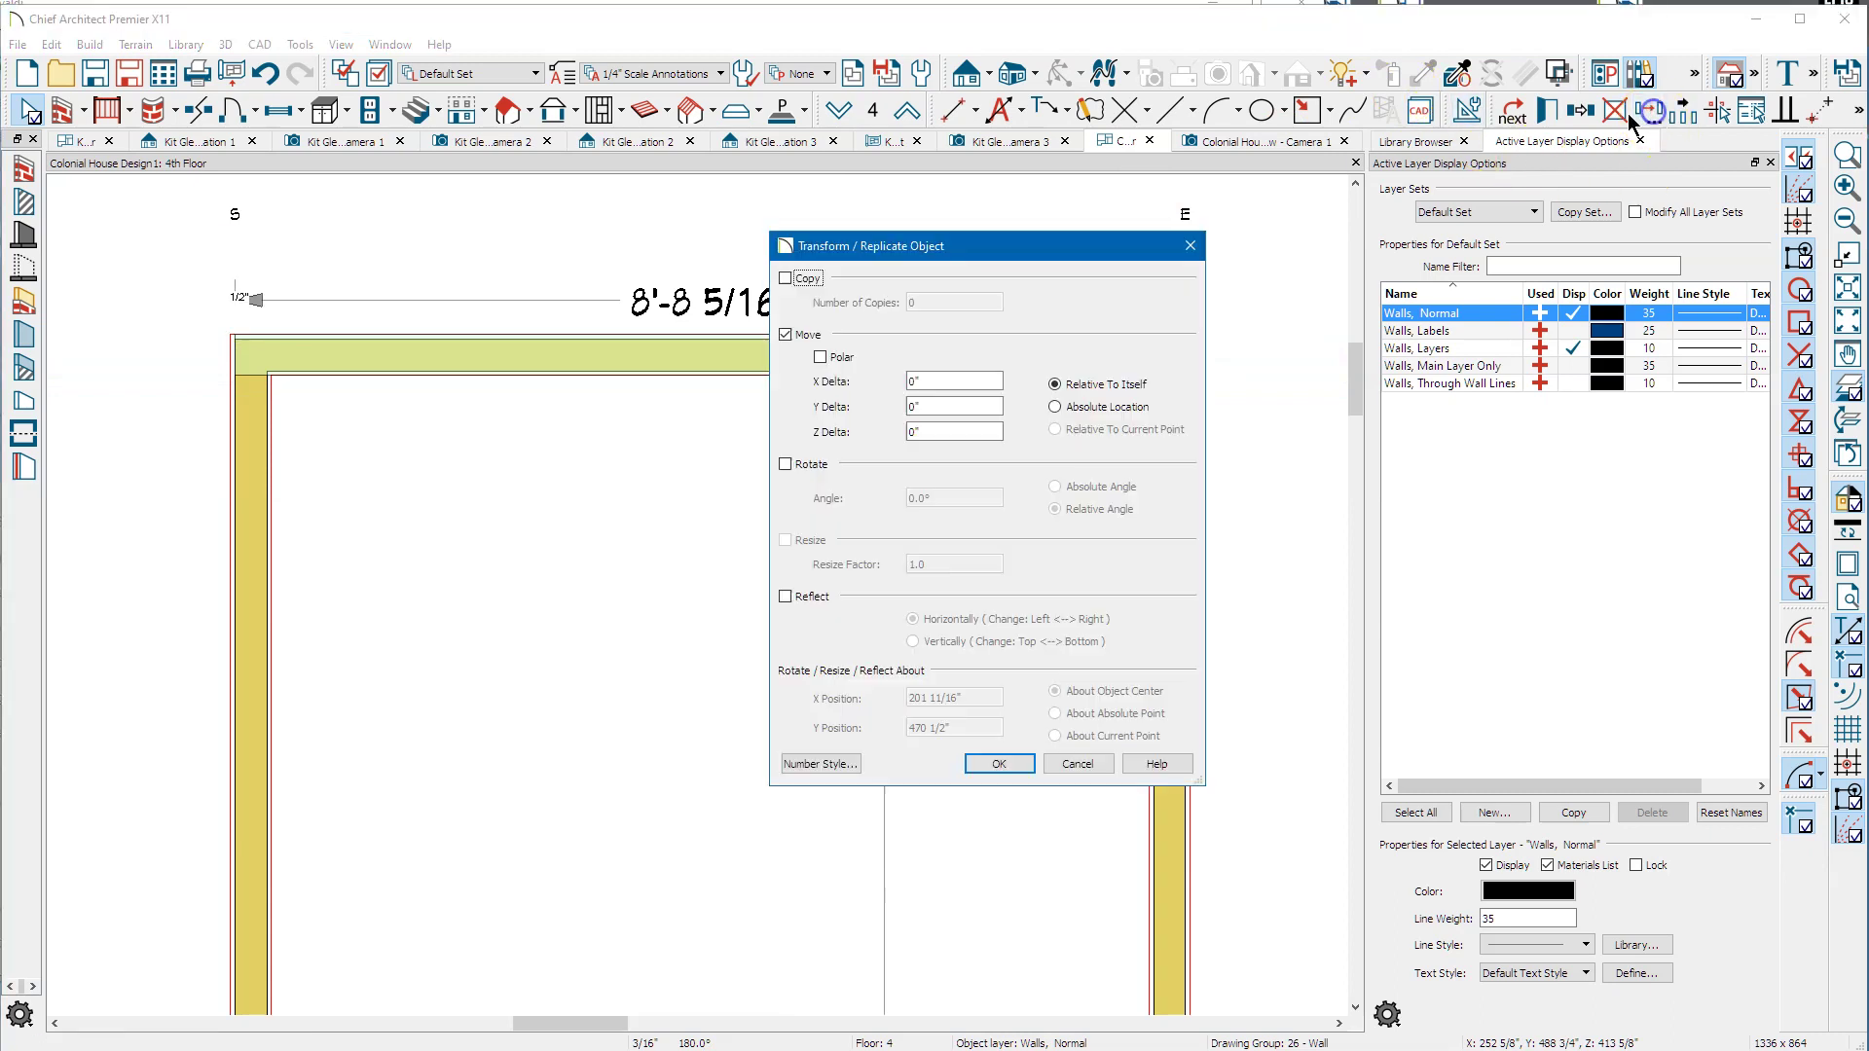
click(953, 383)
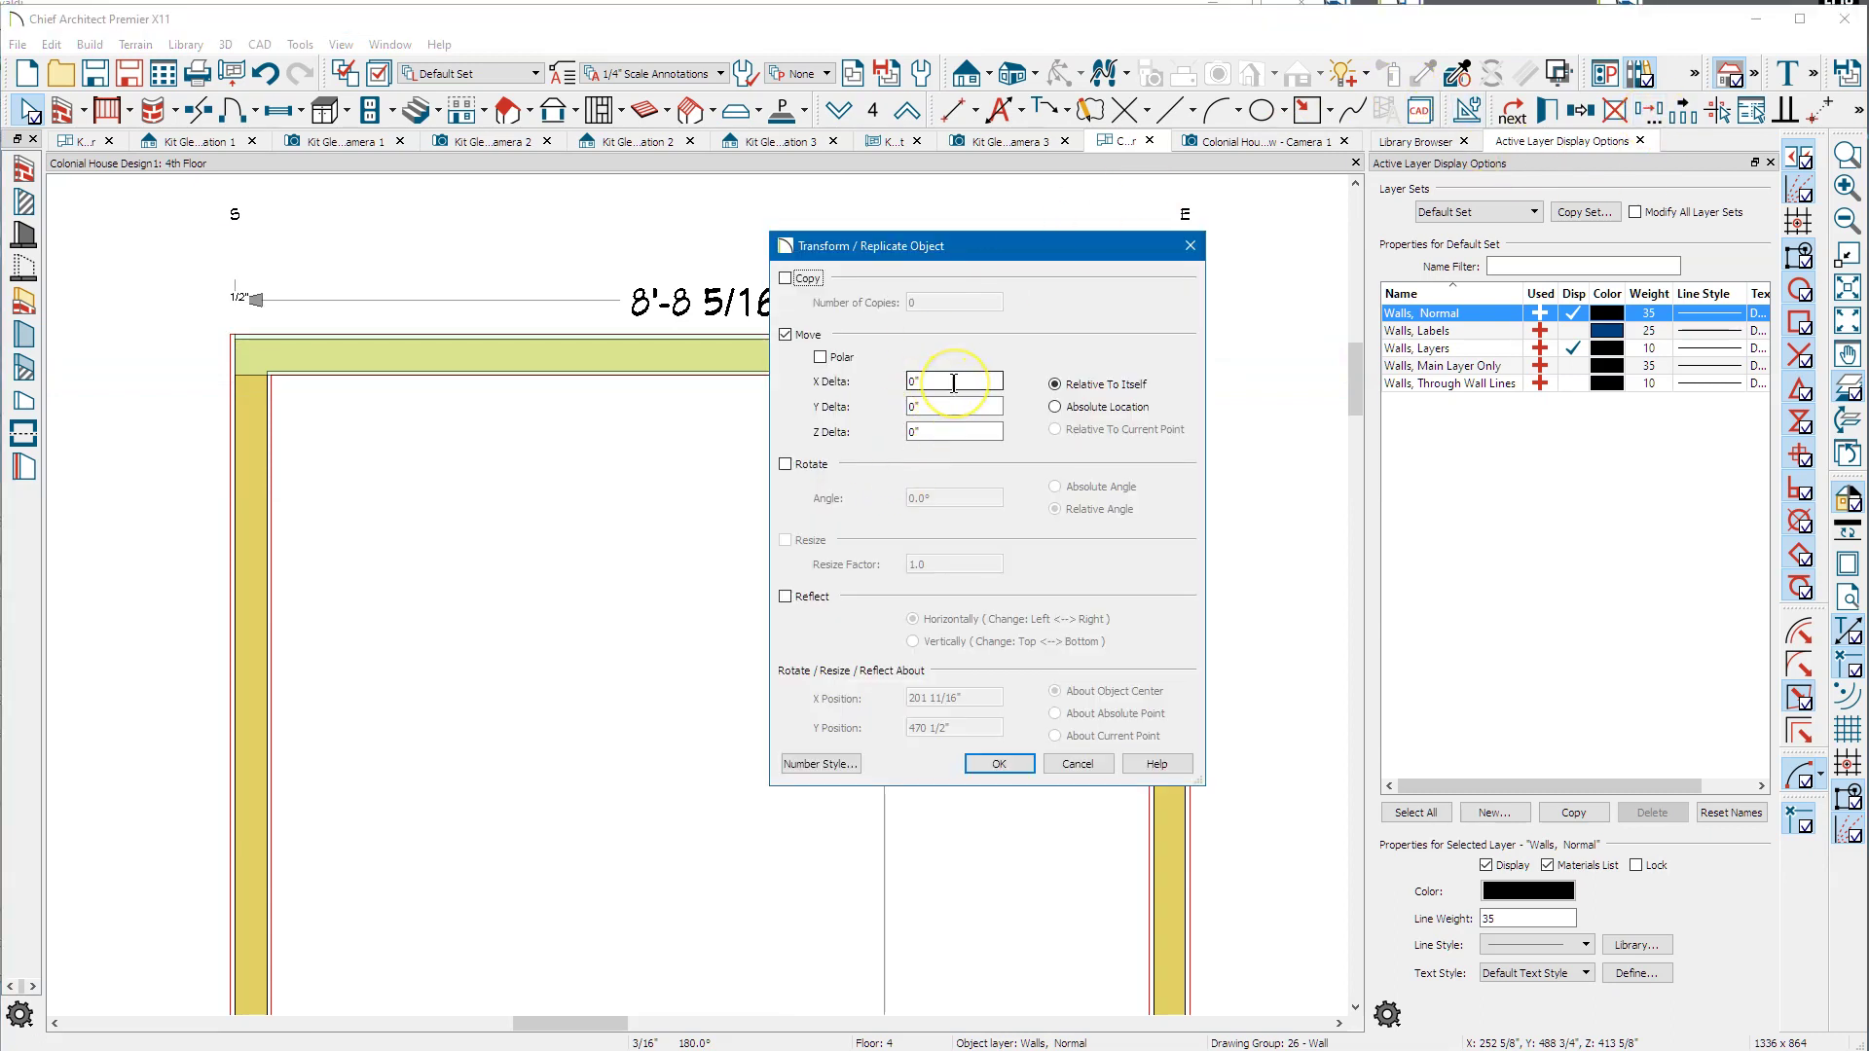
click(951, 406)
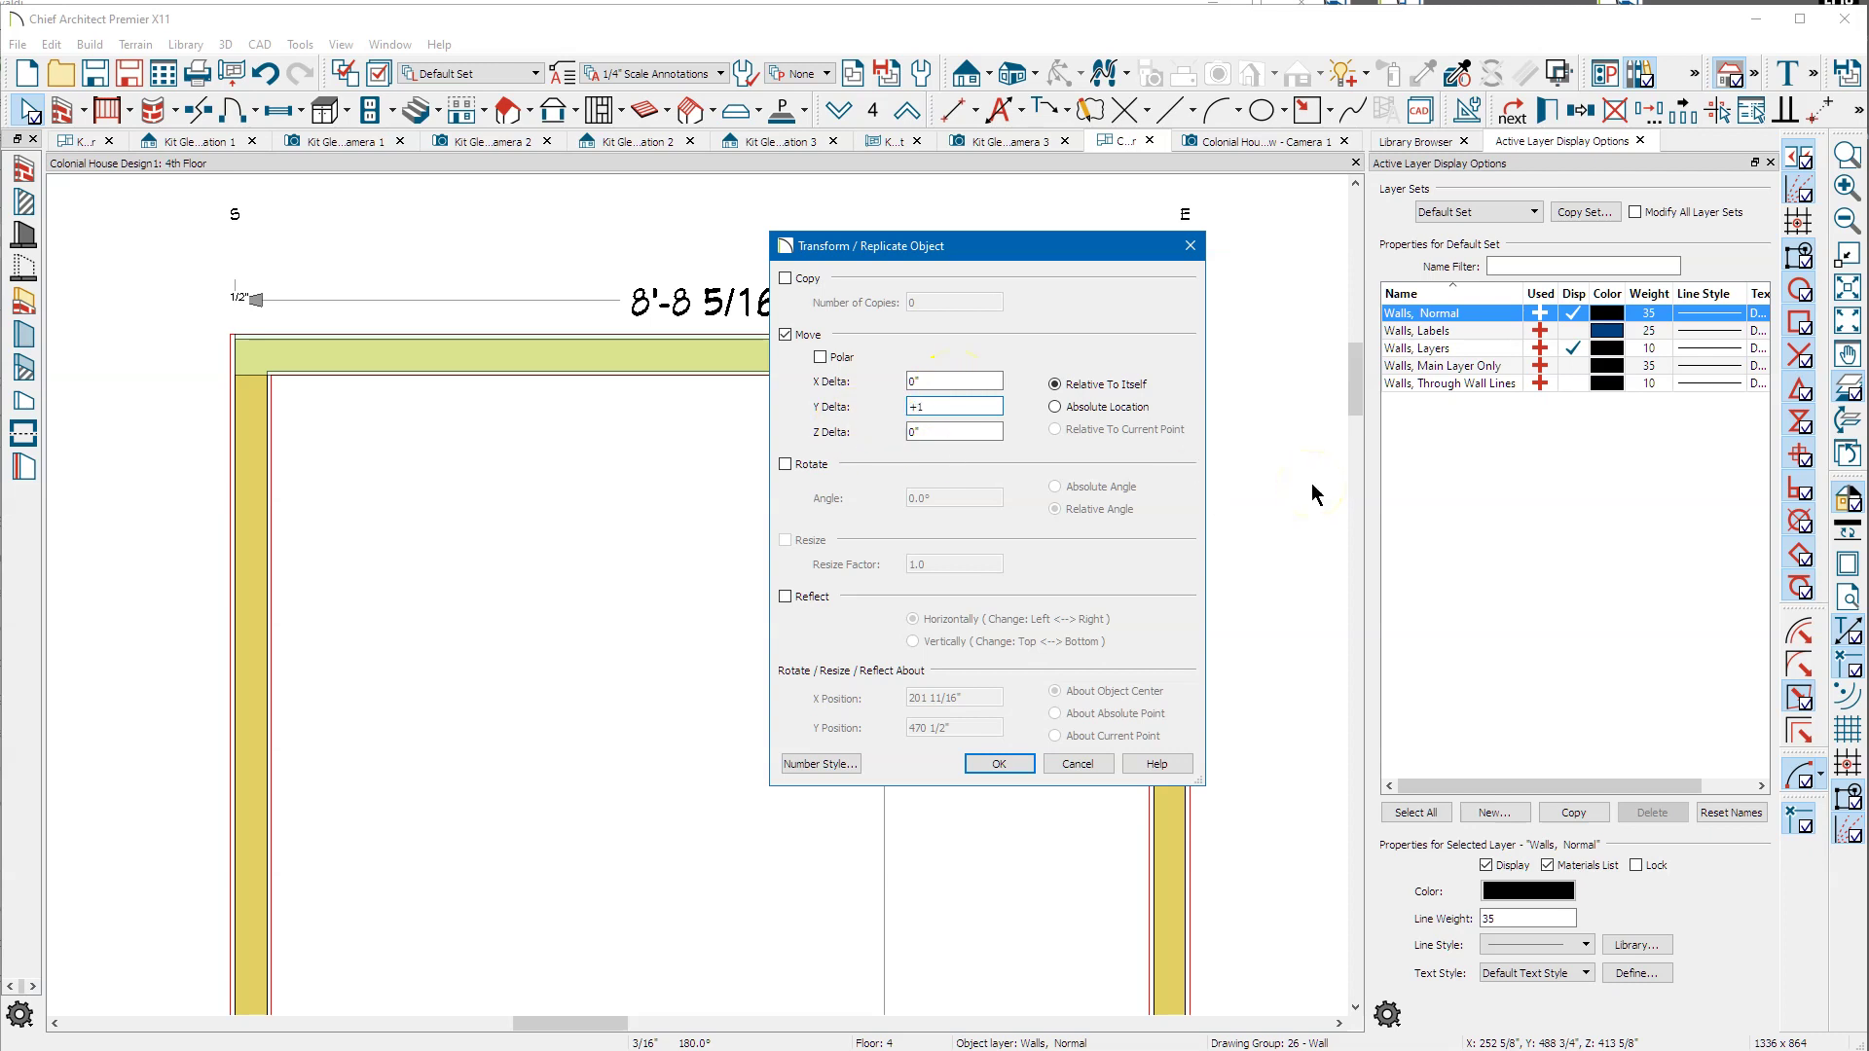
key(Return)
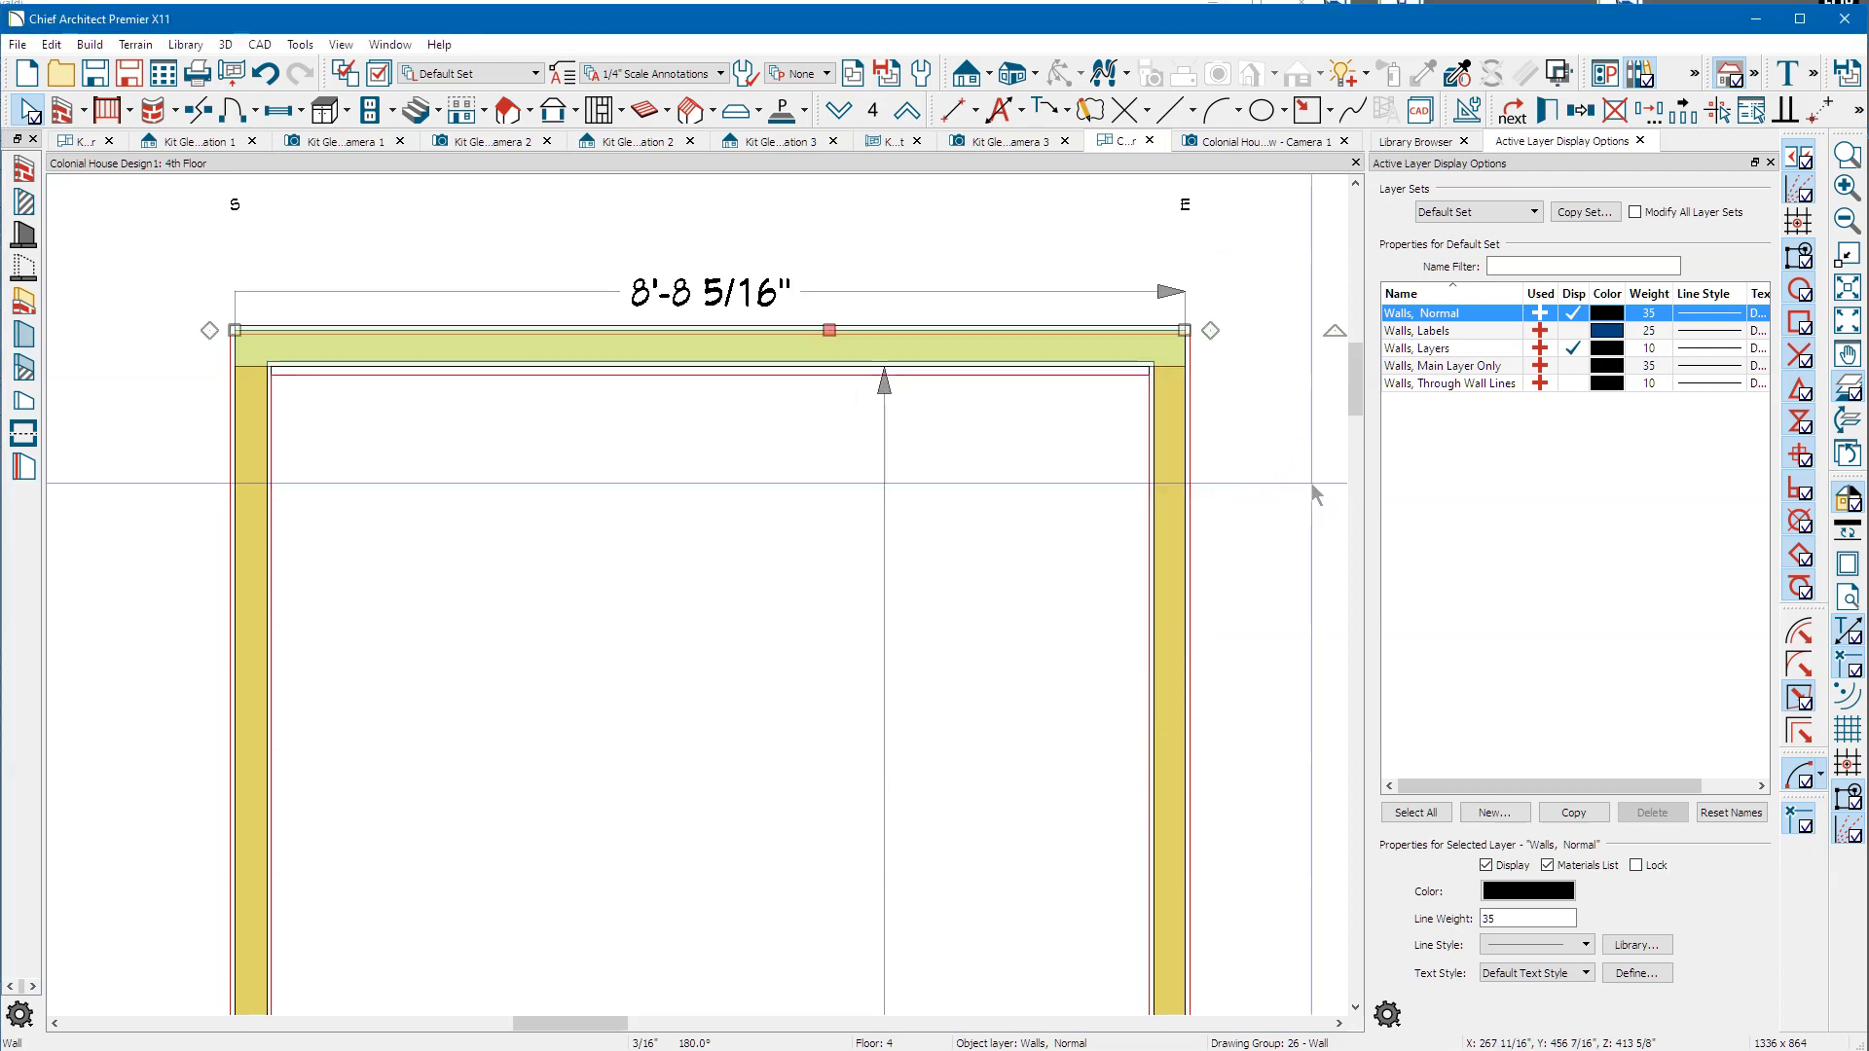
Move the lower wall of the fourth-floor room outward with Transform/Replicate, using a Y Delta of -1 inch.
scroll(843, 341, down, 5)
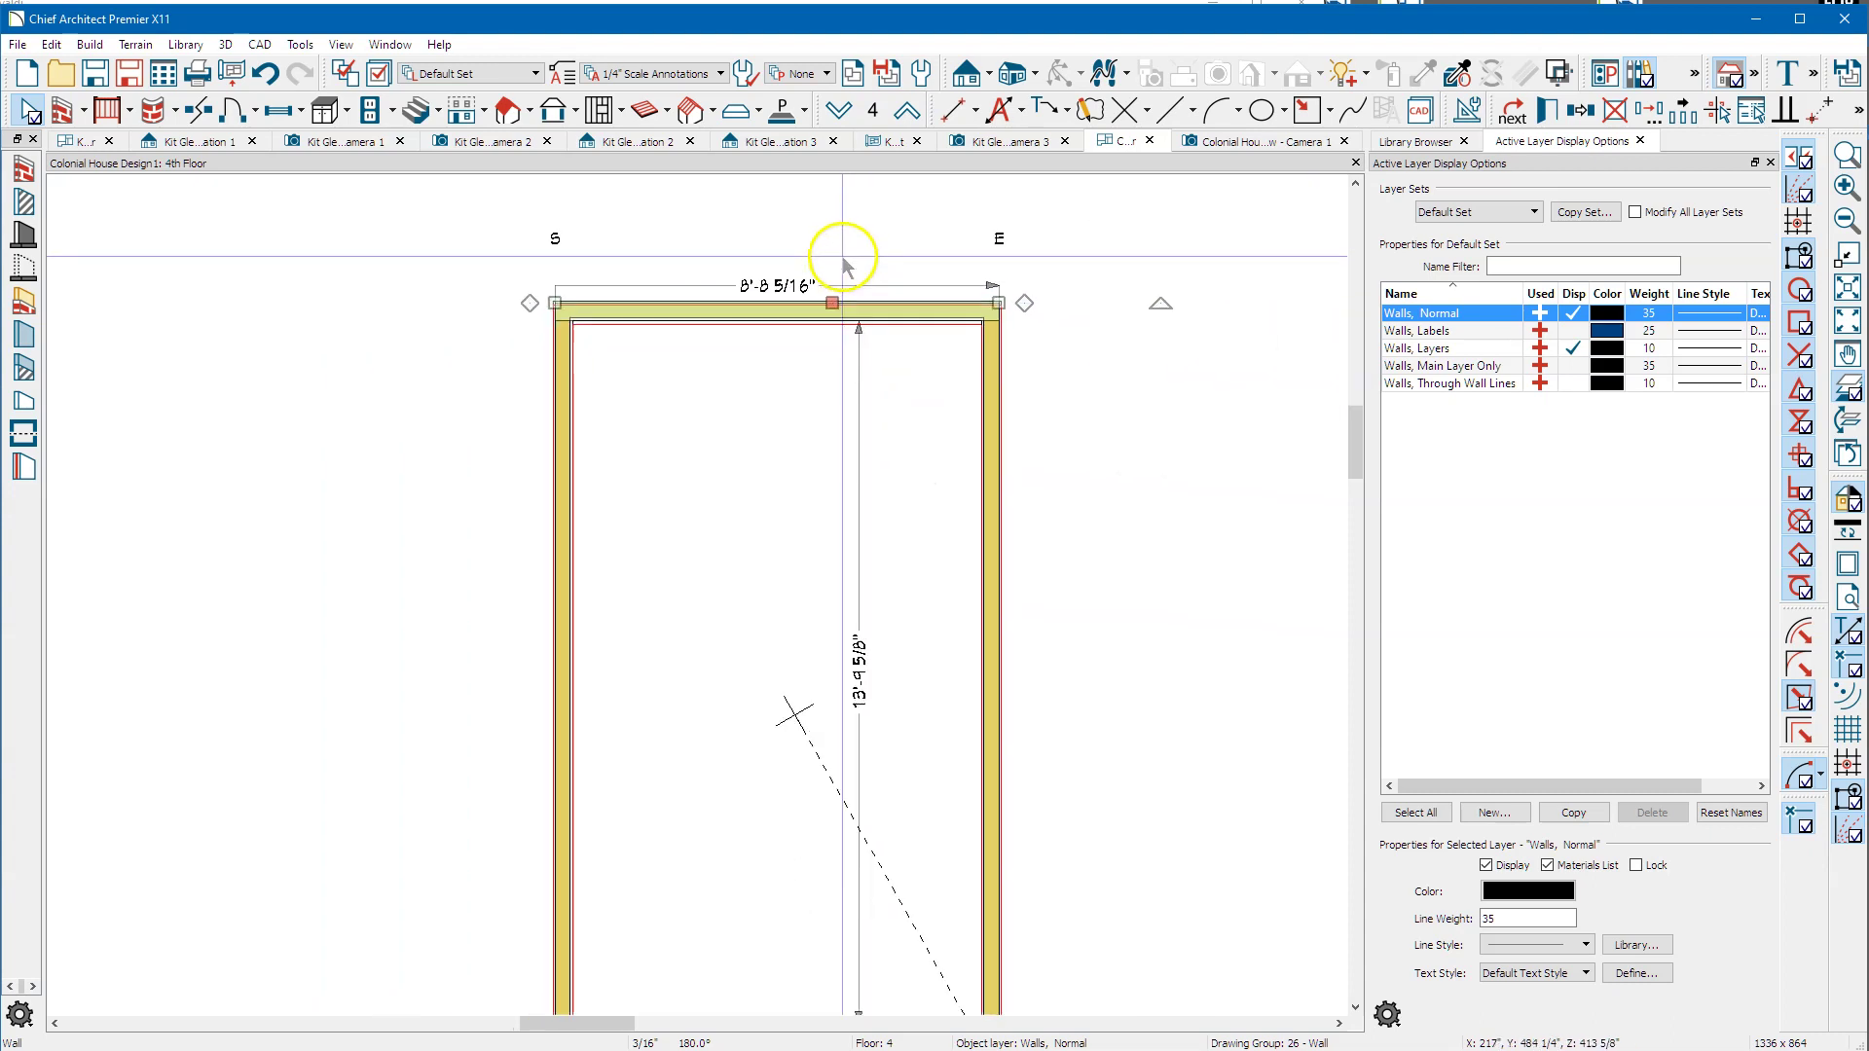
click(816, 785)
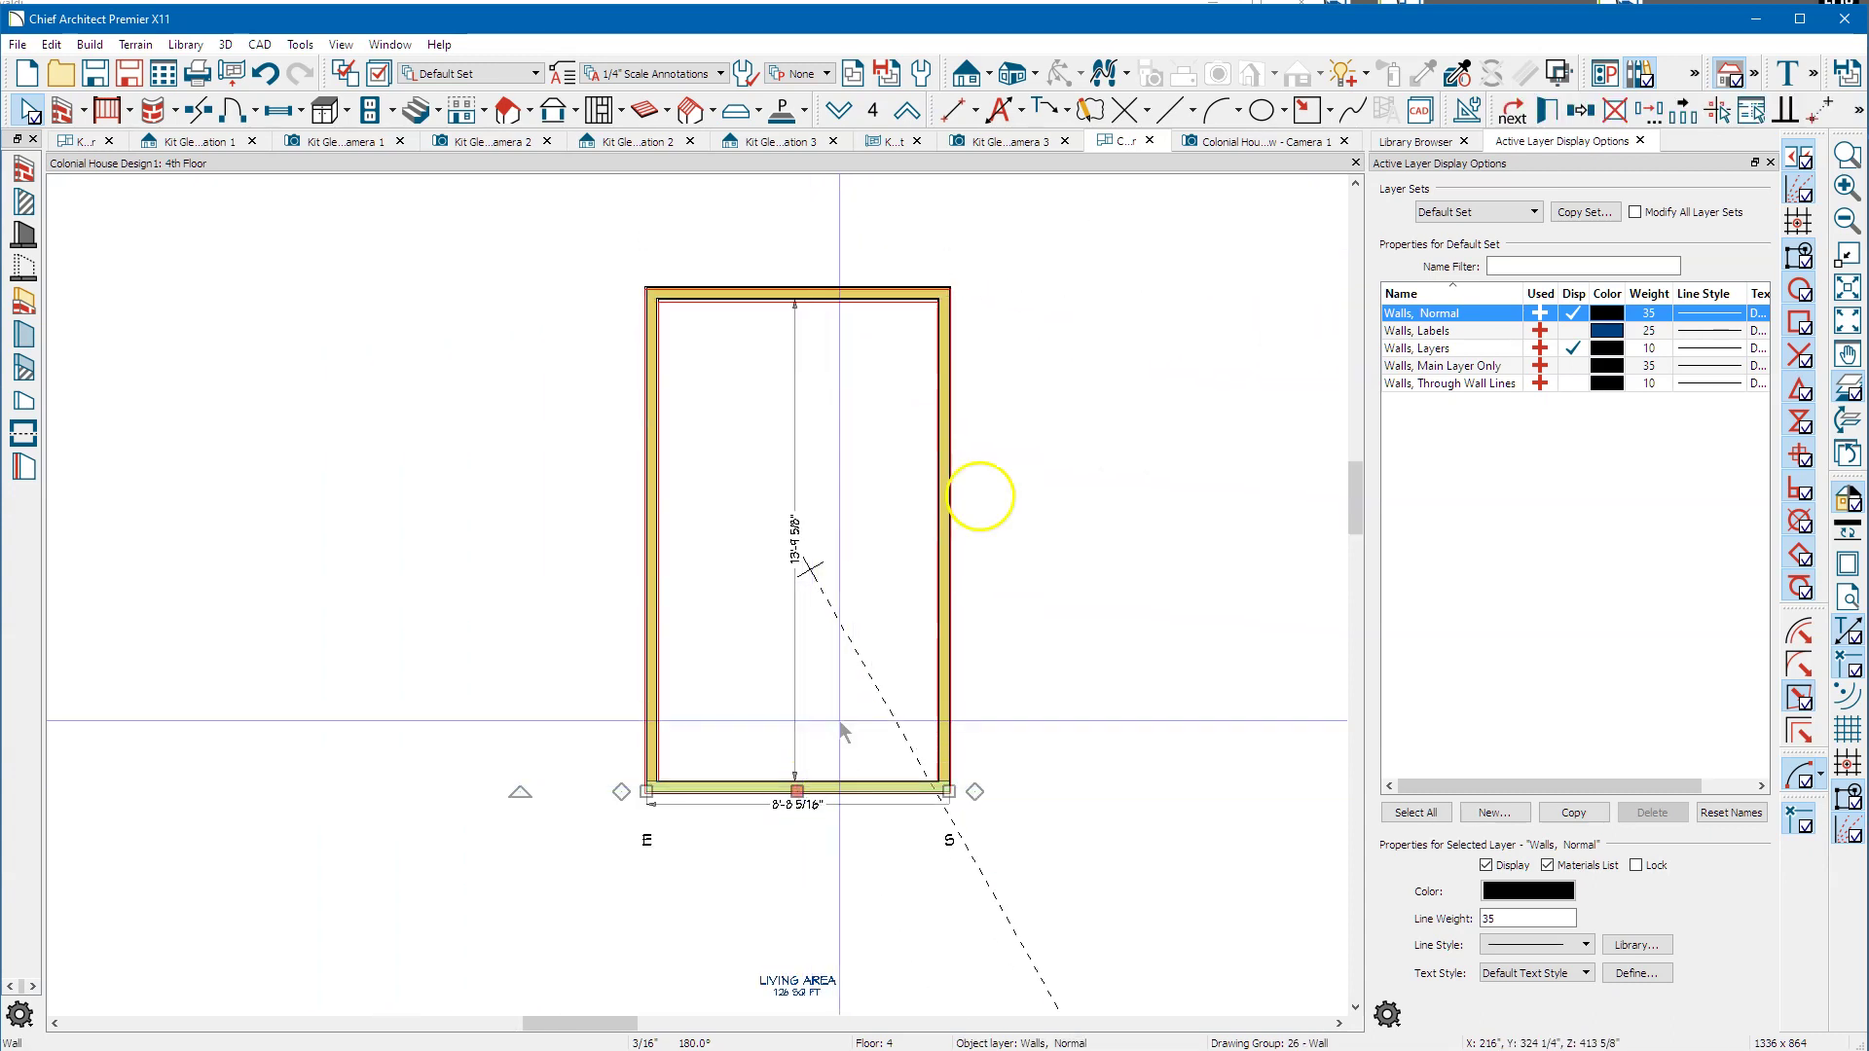
click(1650, 110)
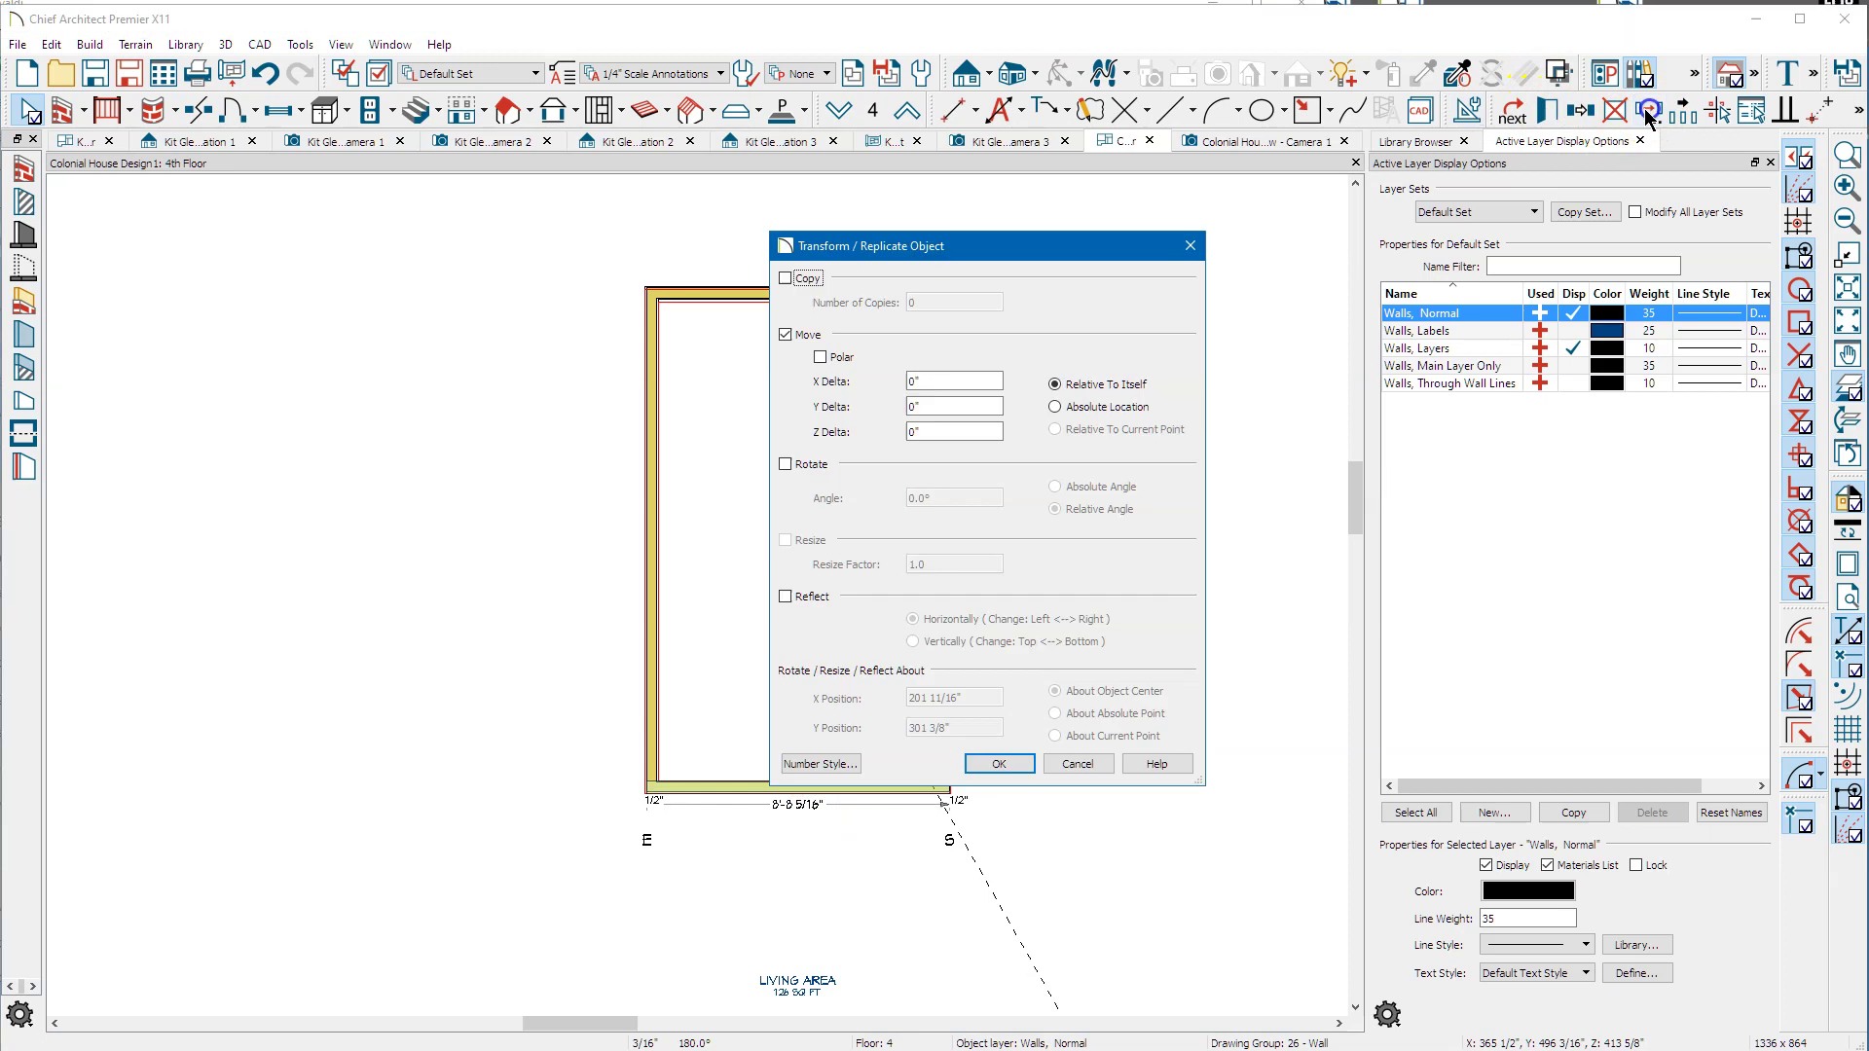
double_click(951, 406)
text(-1)
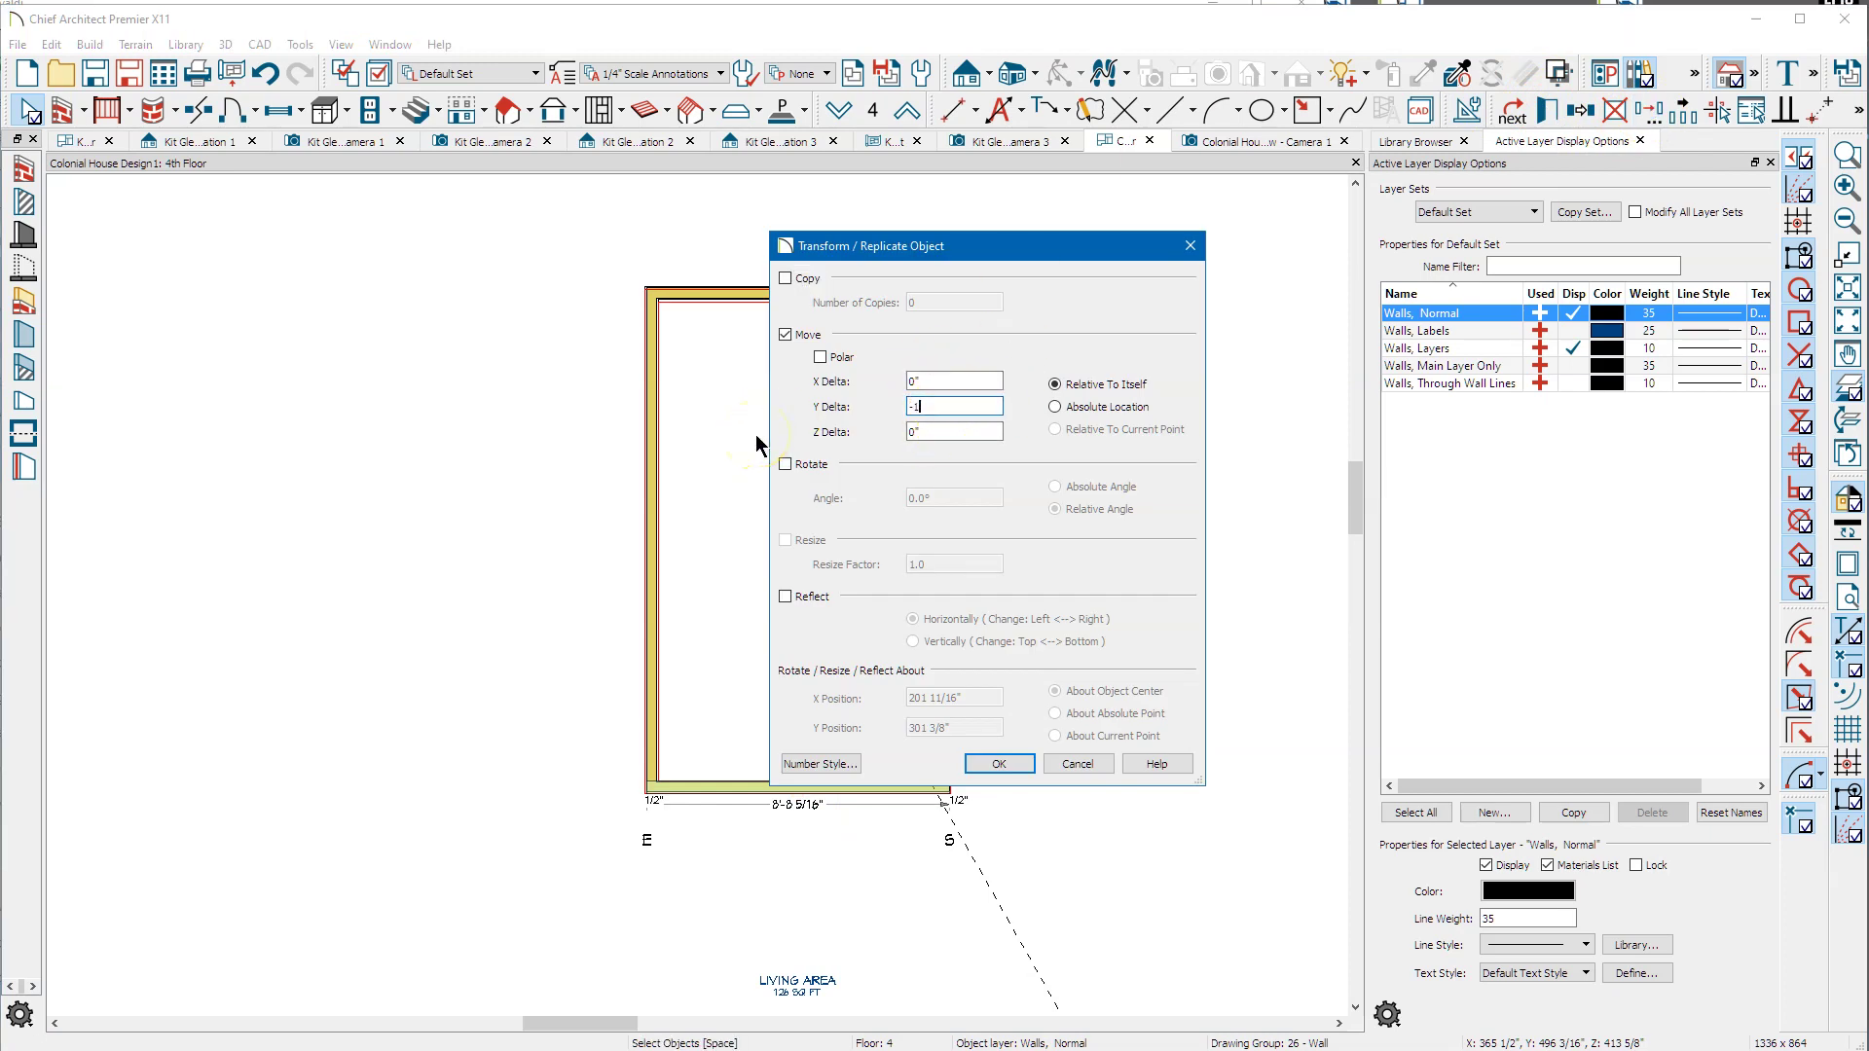
key(Return)
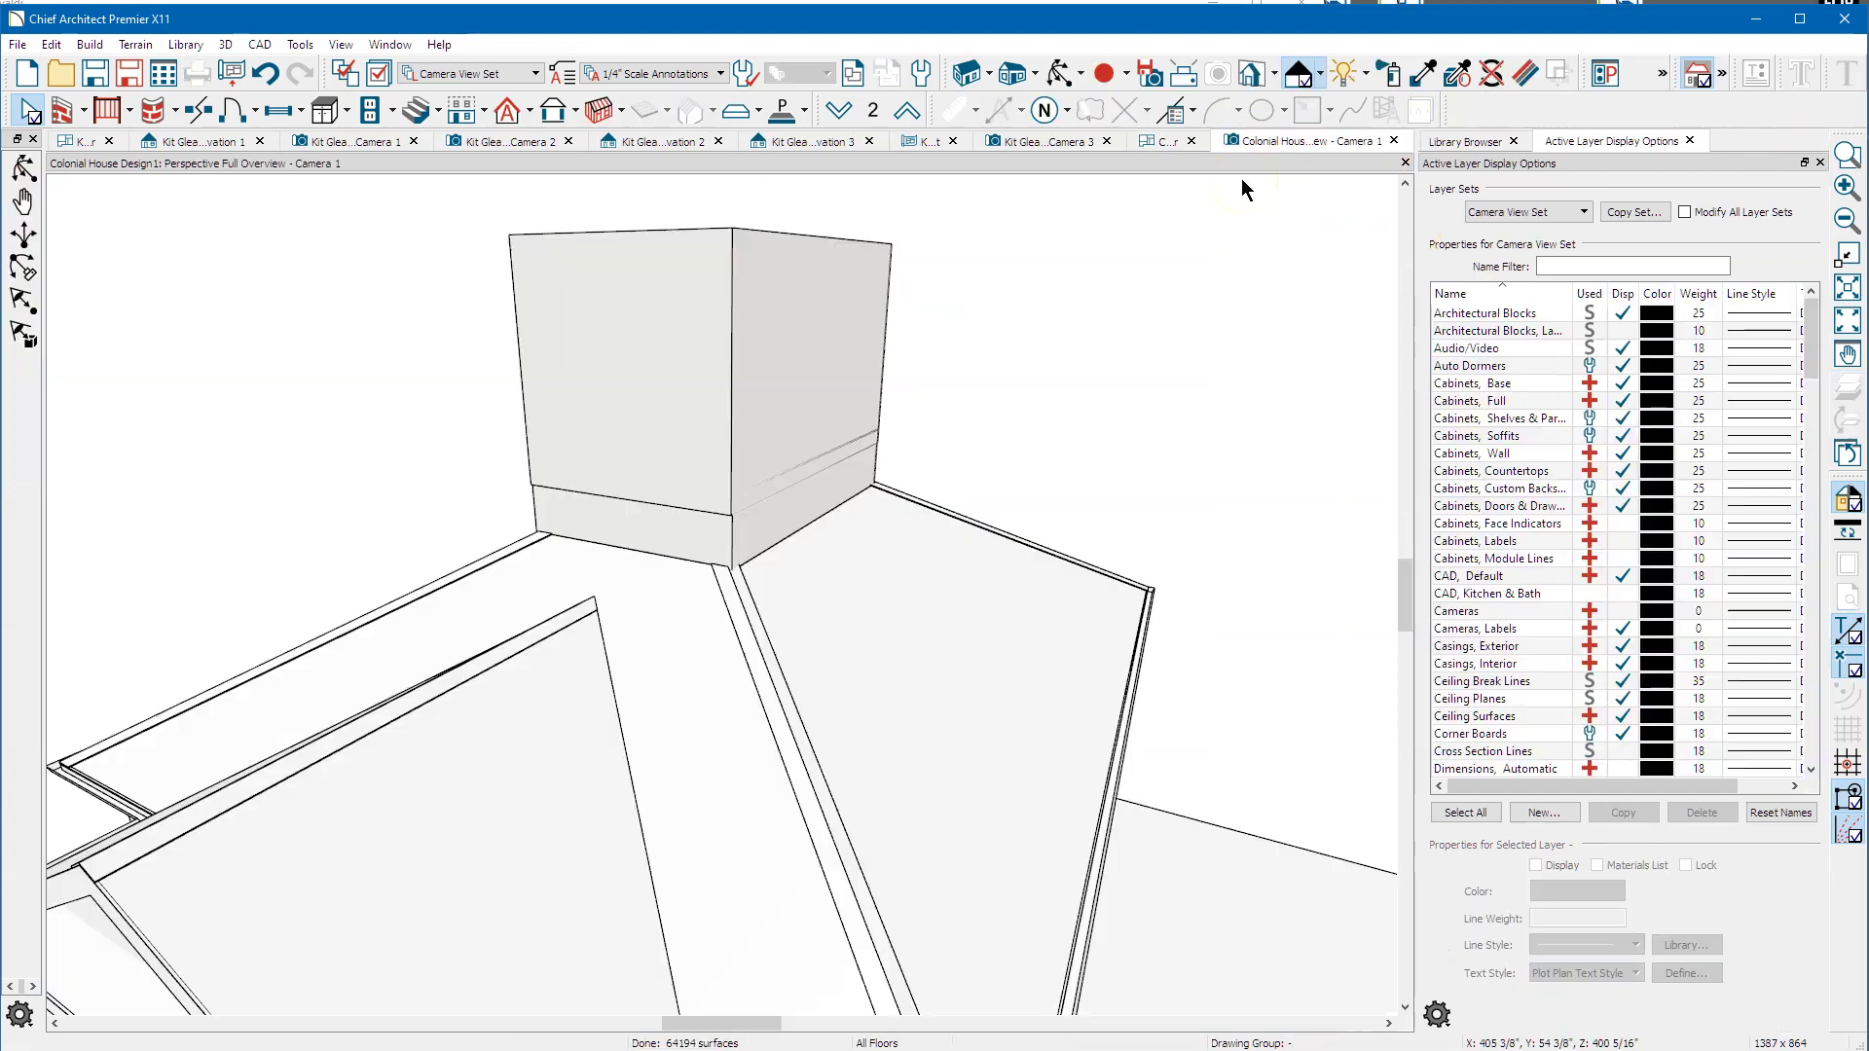
Go down to the third floor and align the utility room's upper and lower walls with the walls above.
click(624, 518)
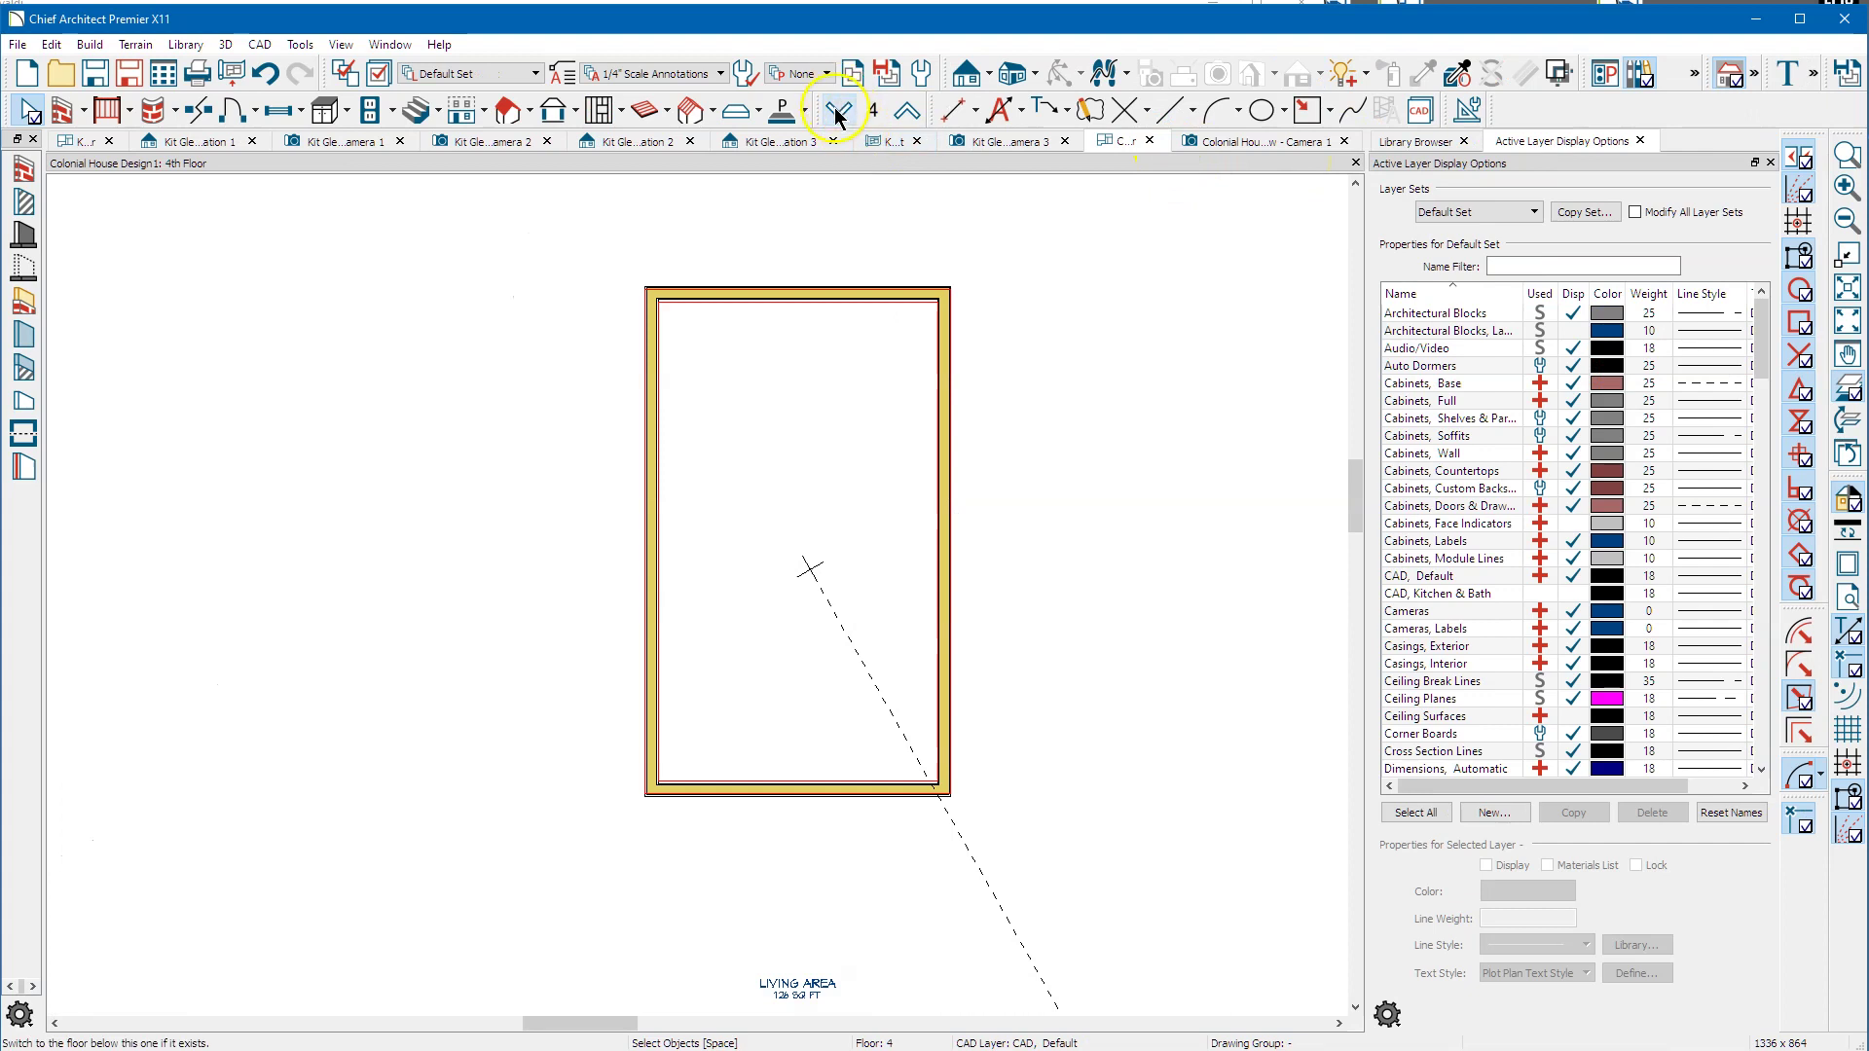
click(837, 114)
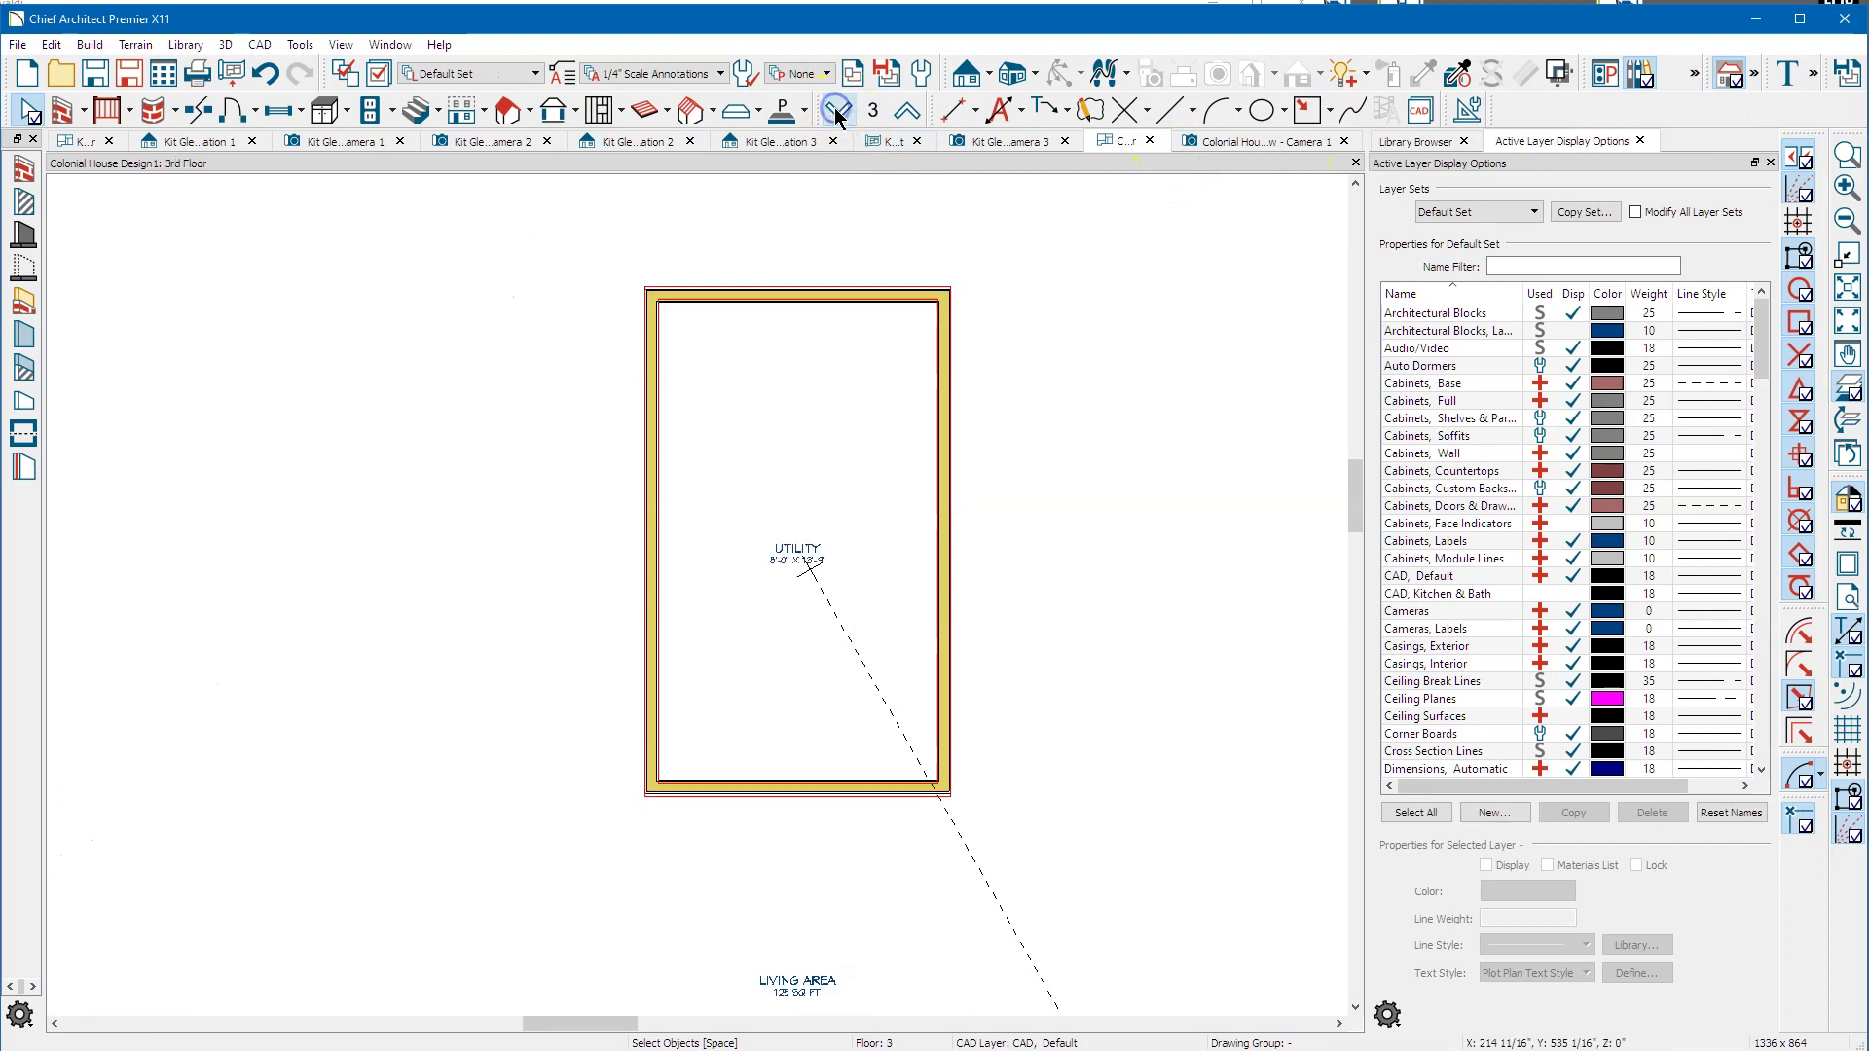
click(857, 294)
right_click(856, 291)
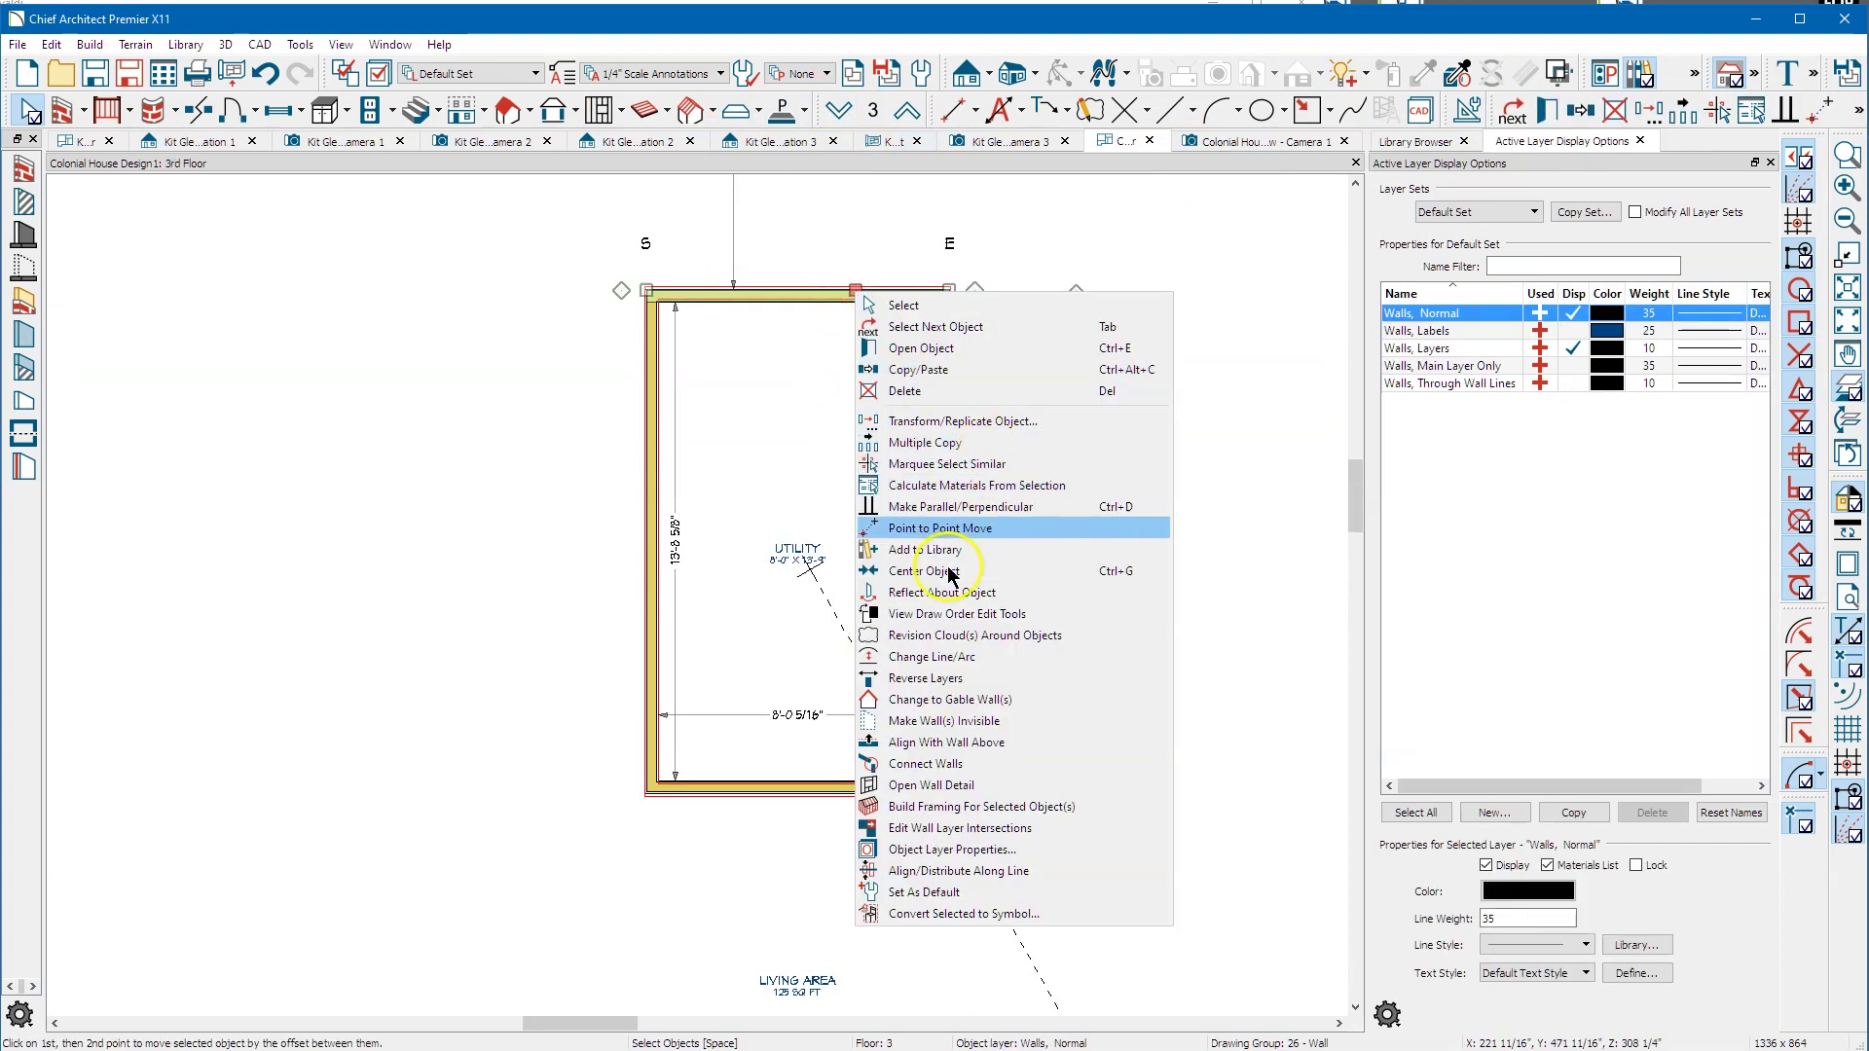
click(966, 747)
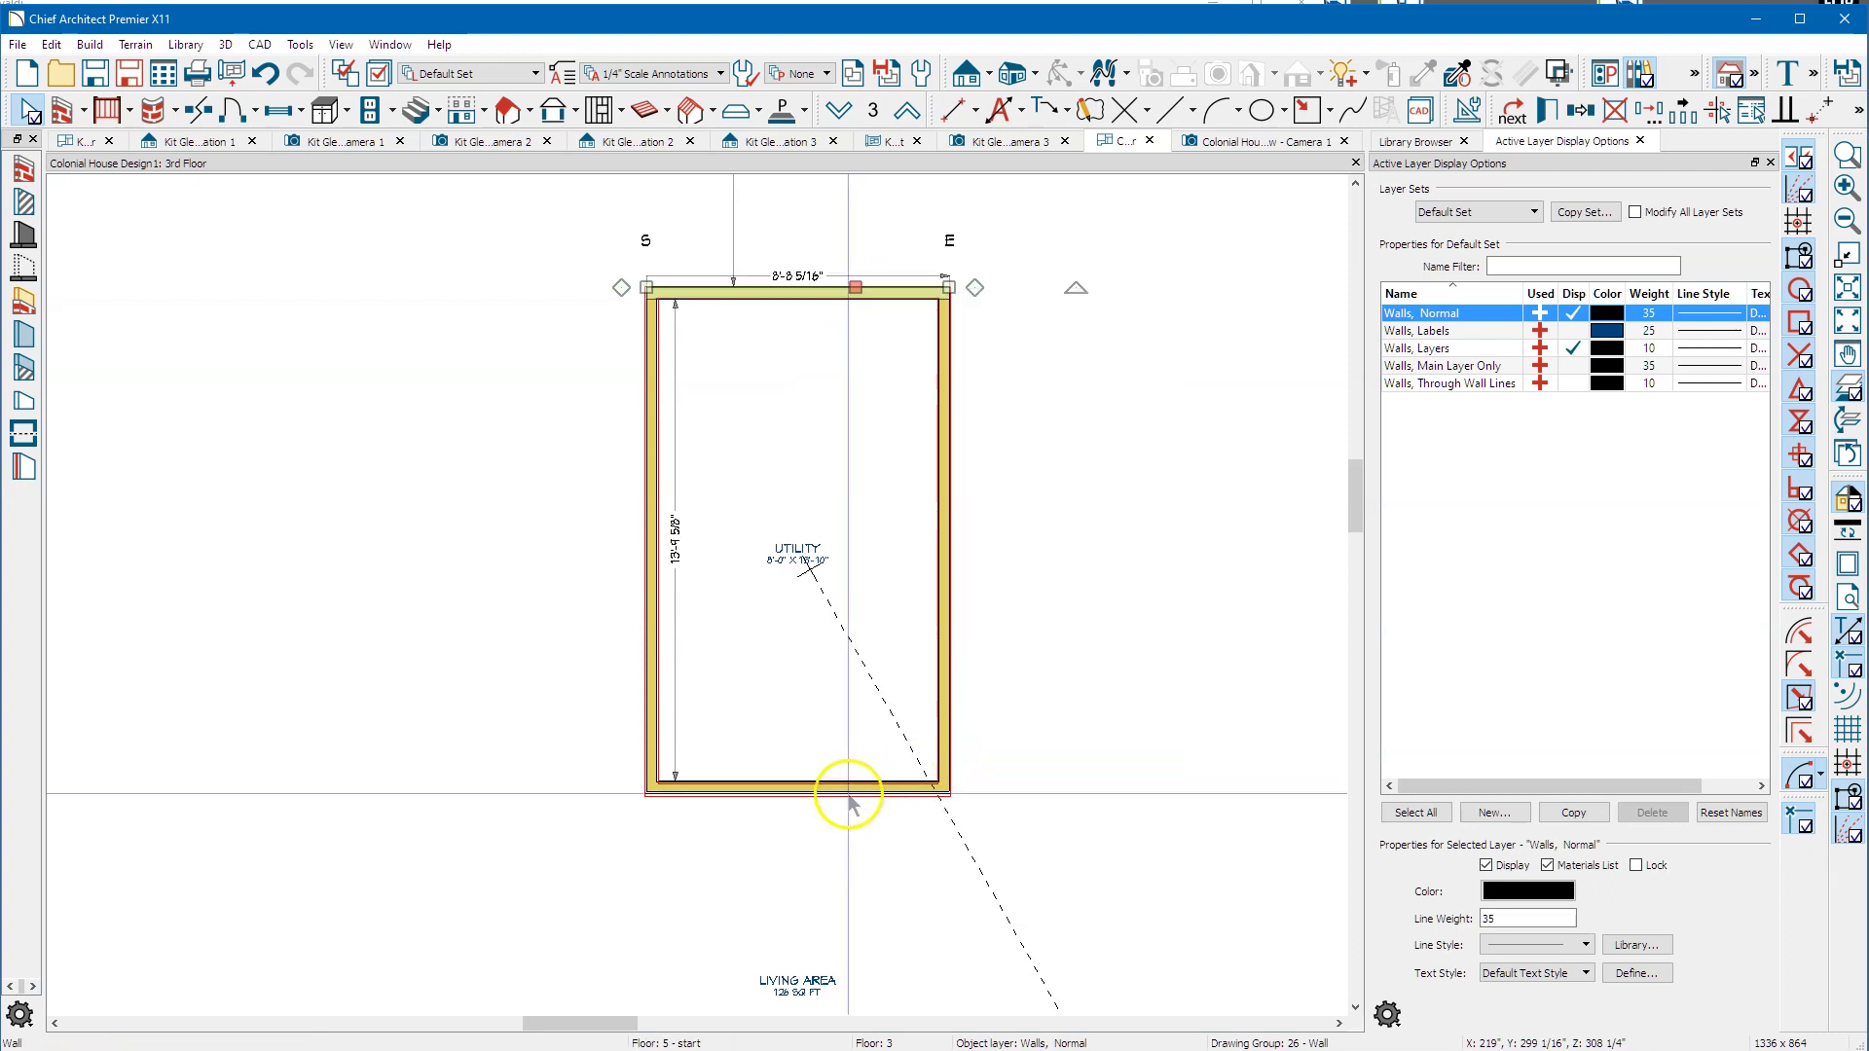
right_click(849, 802)
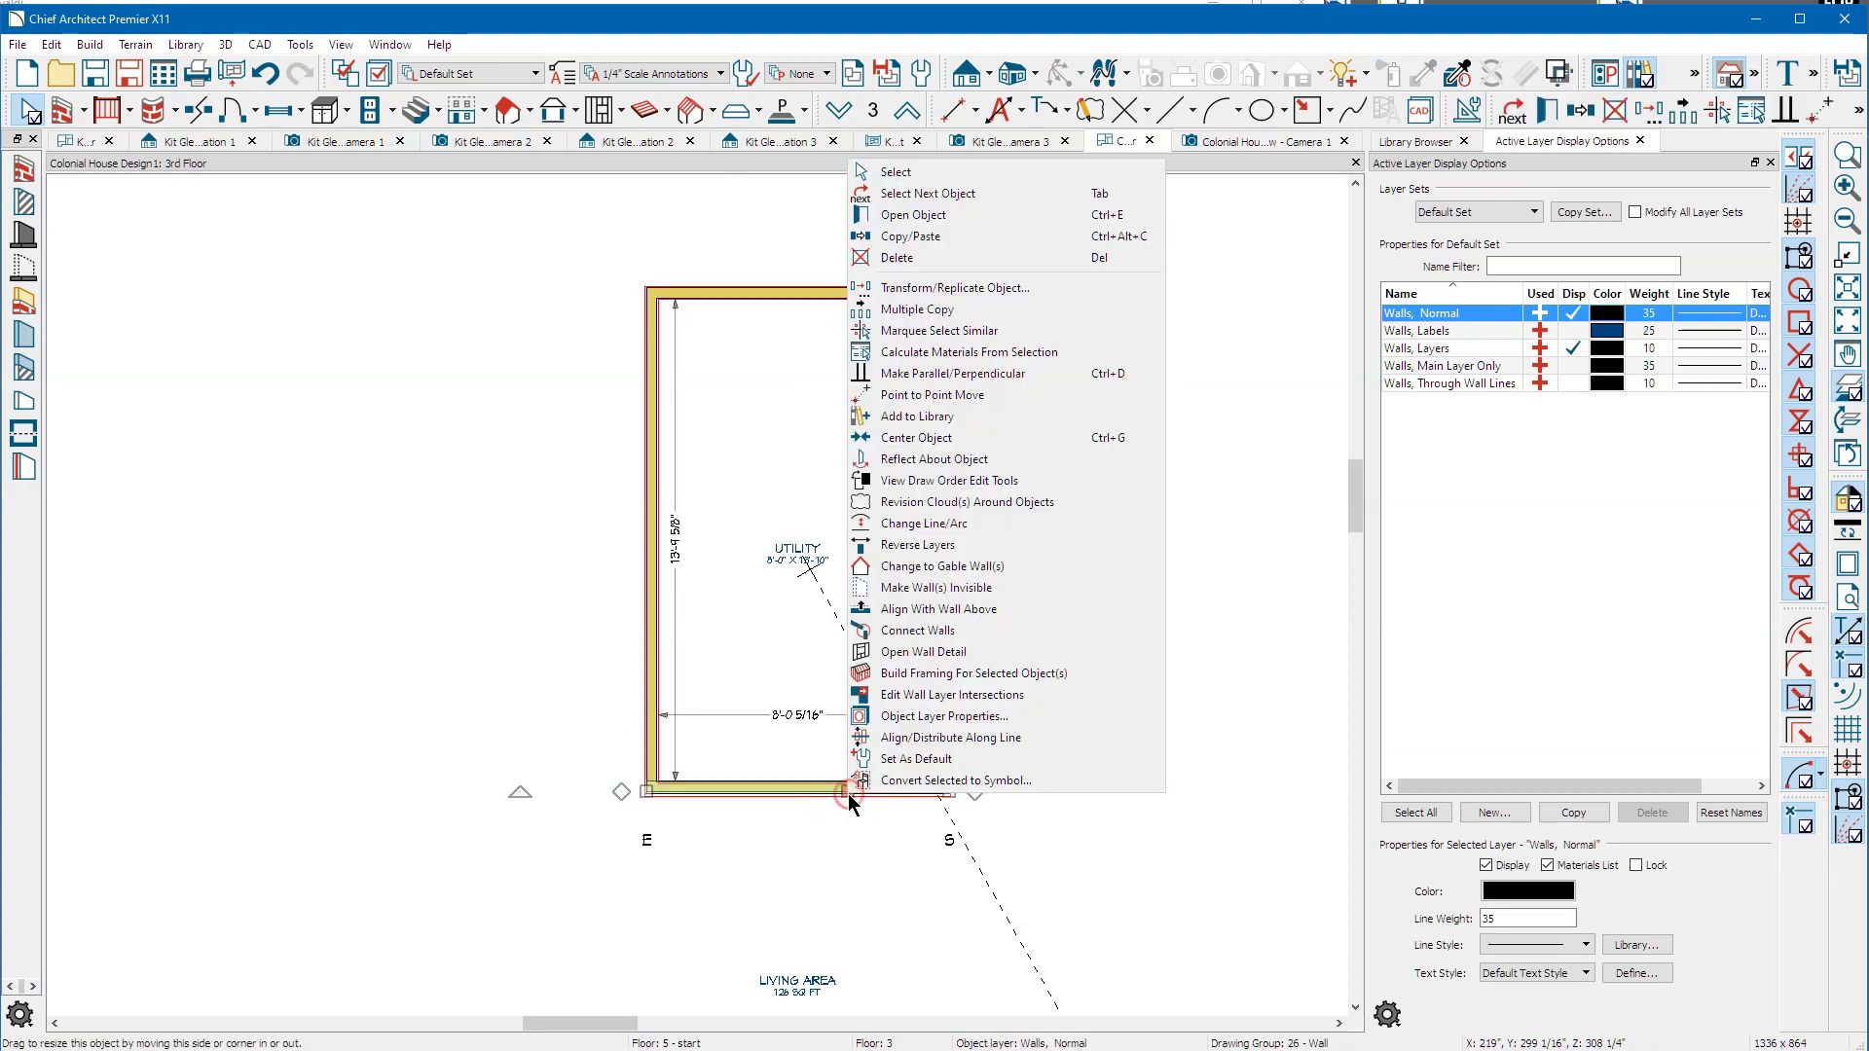
click(903, 610)
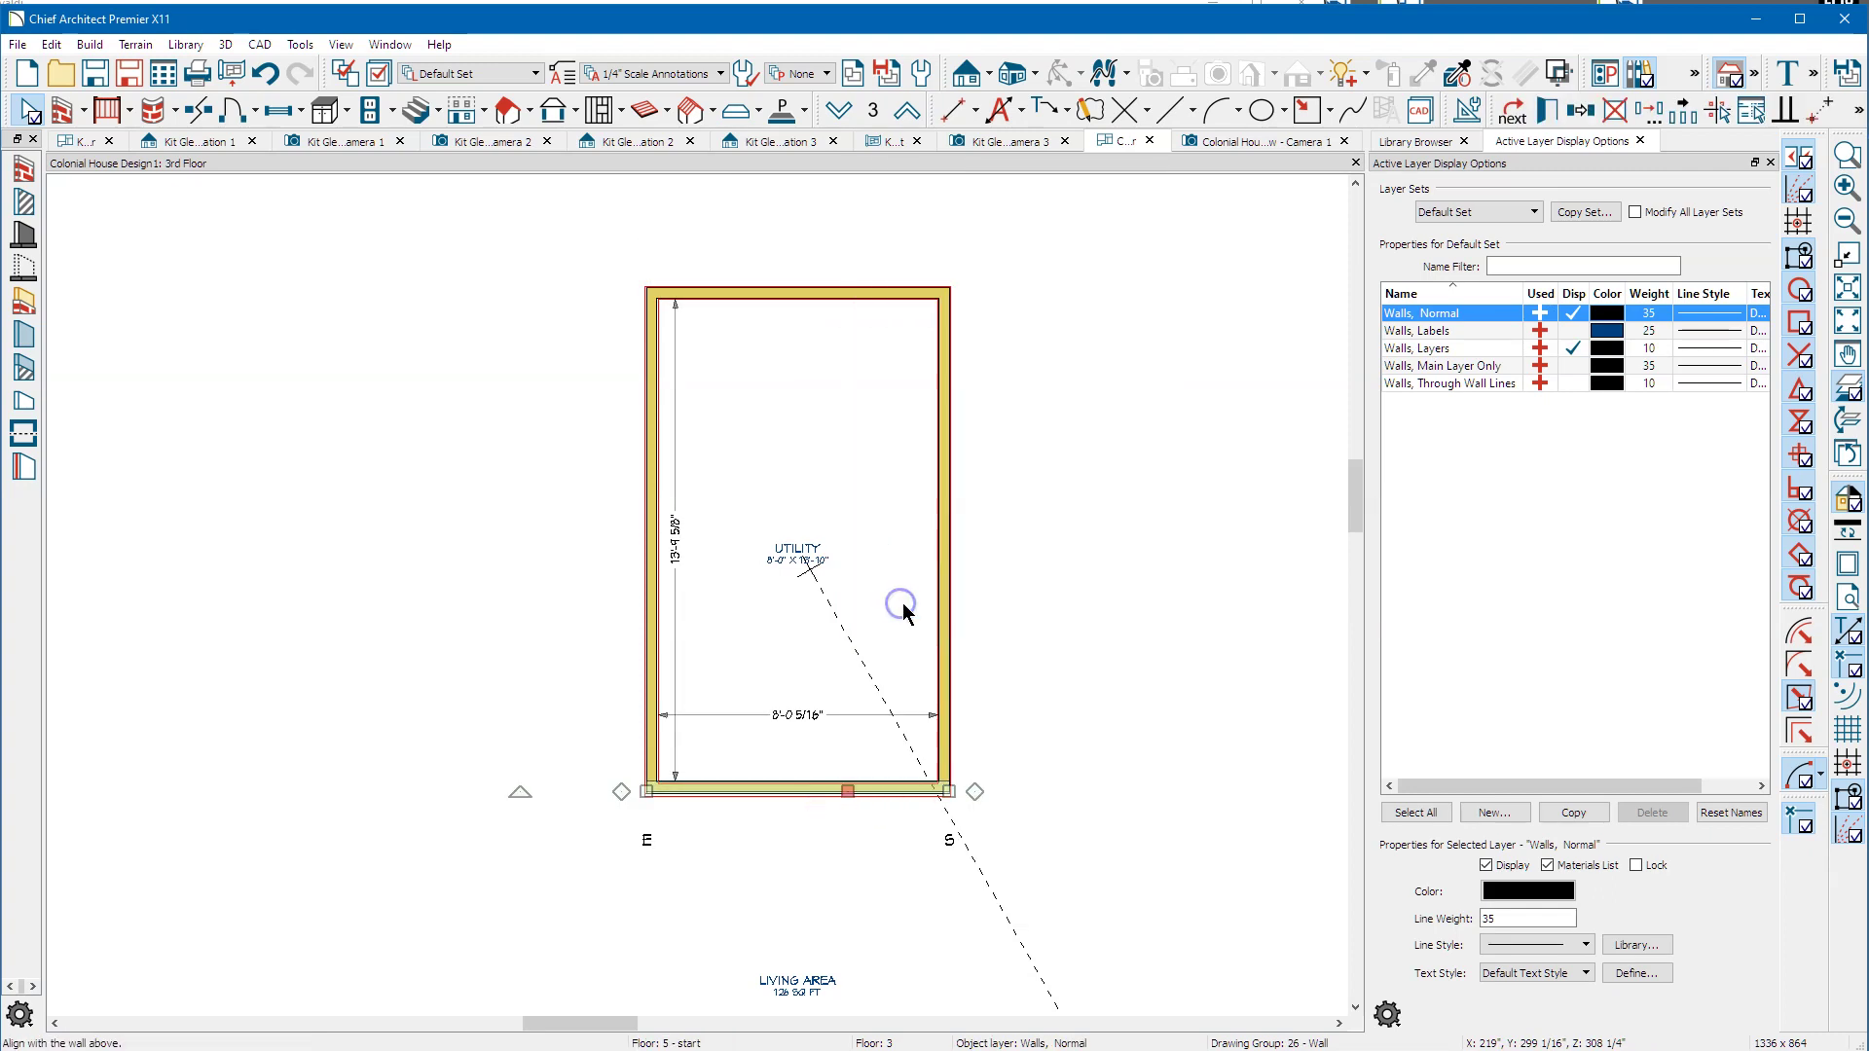
Inspect the utility tower's aligned walls and their junctions with the roof from several sides in the 3D camera view.
click(1207, 138)
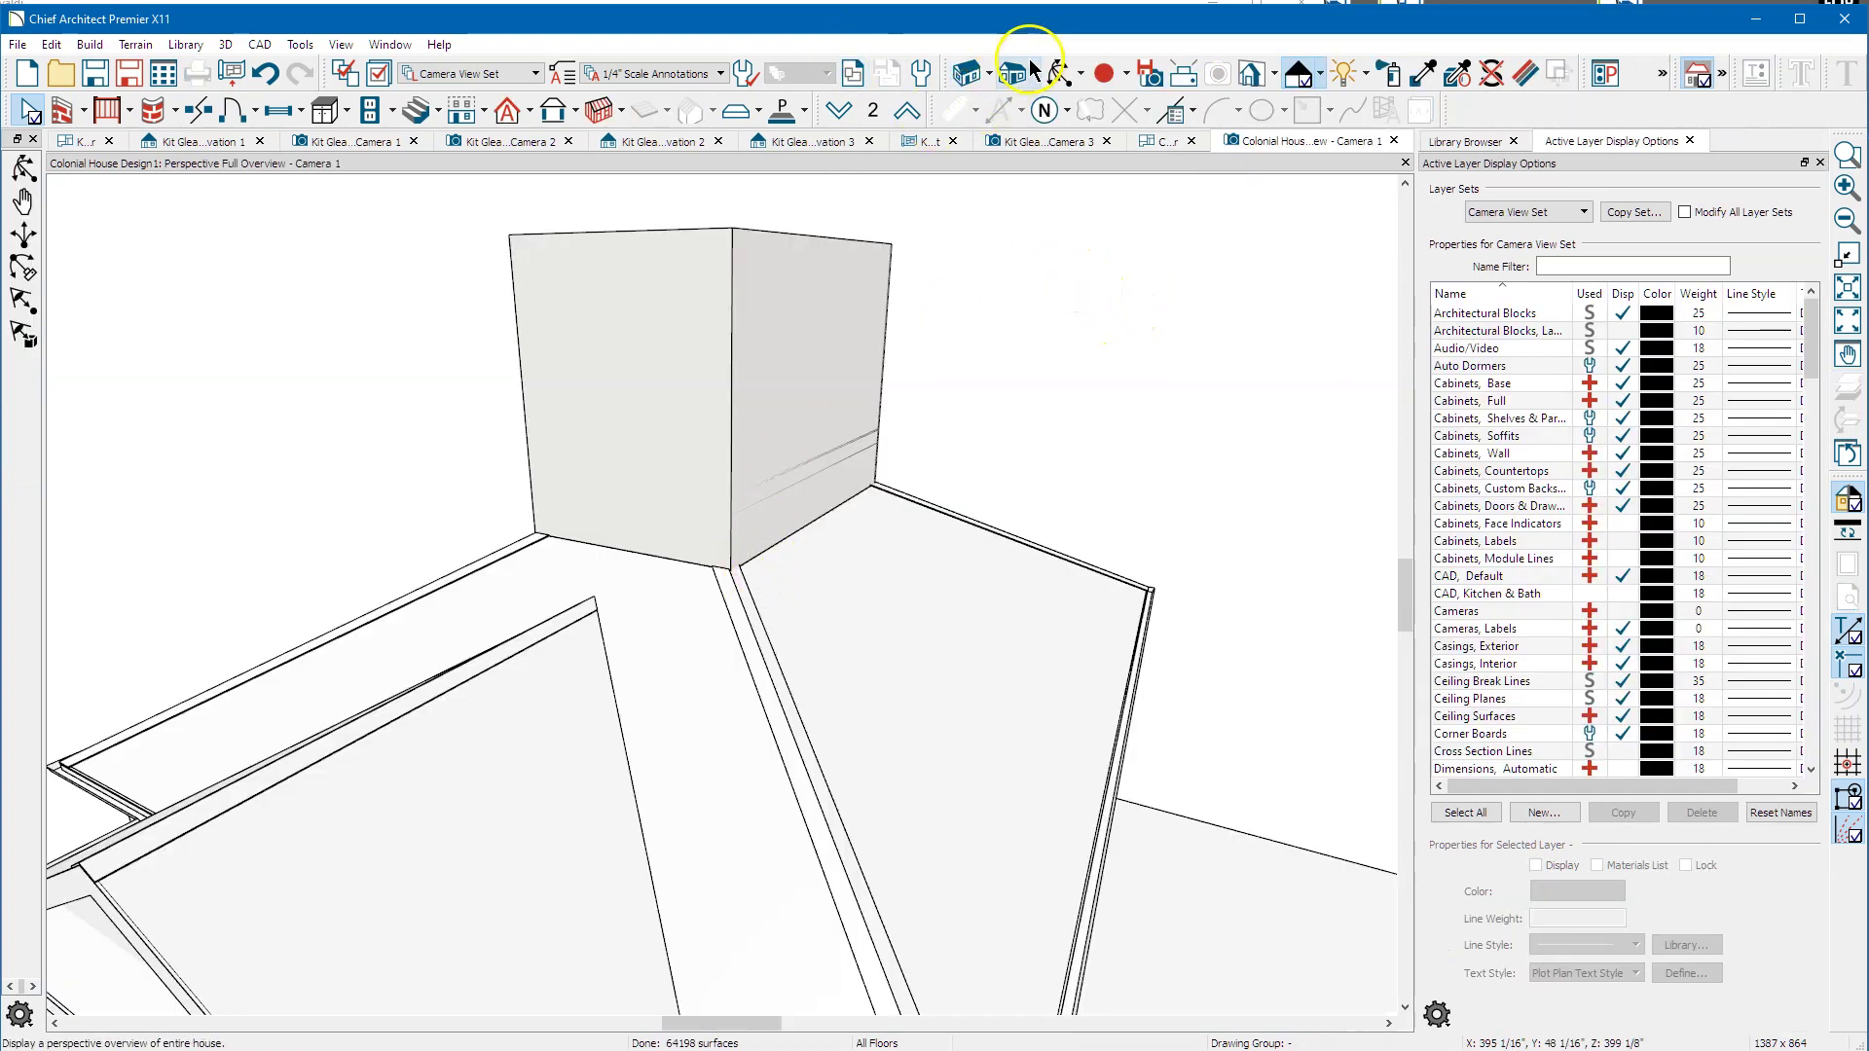
click(1060, 72)
drag(865, 485, 829, 477)
scroll(713, 537, up, 2)
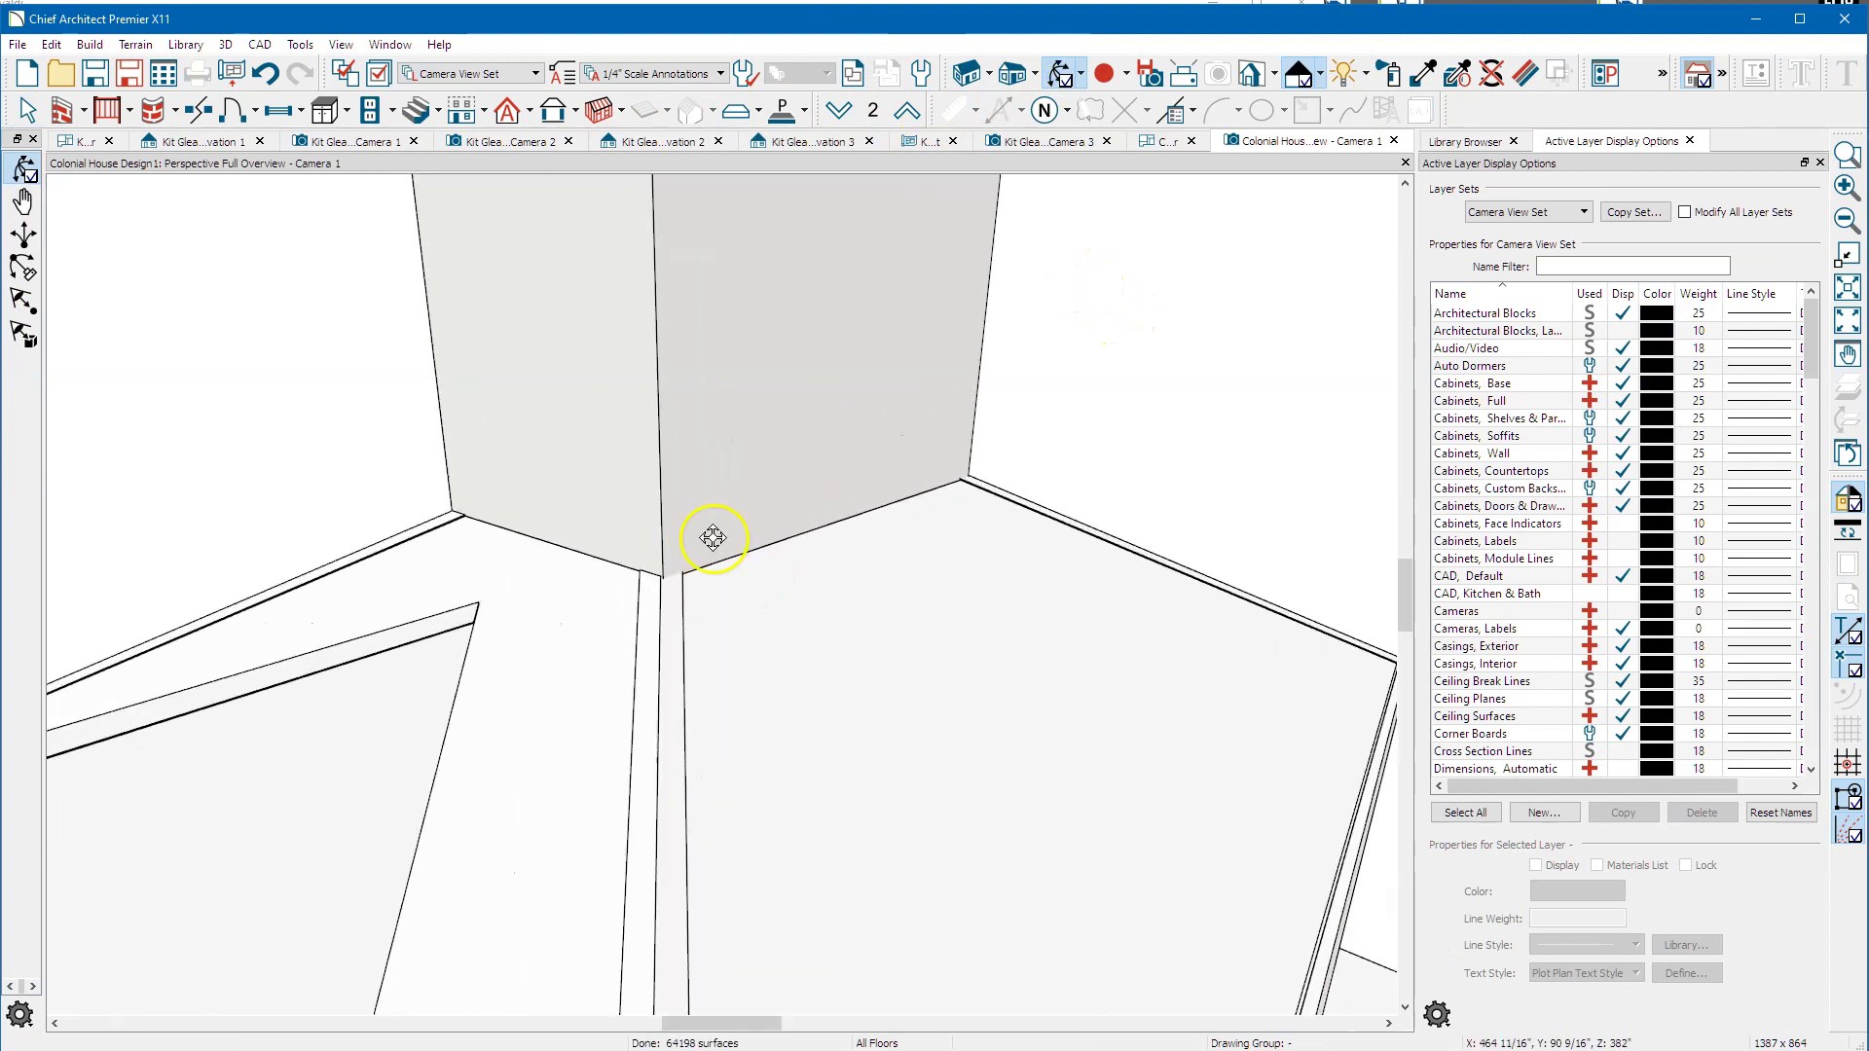
scroll(713, 537, up, 3)
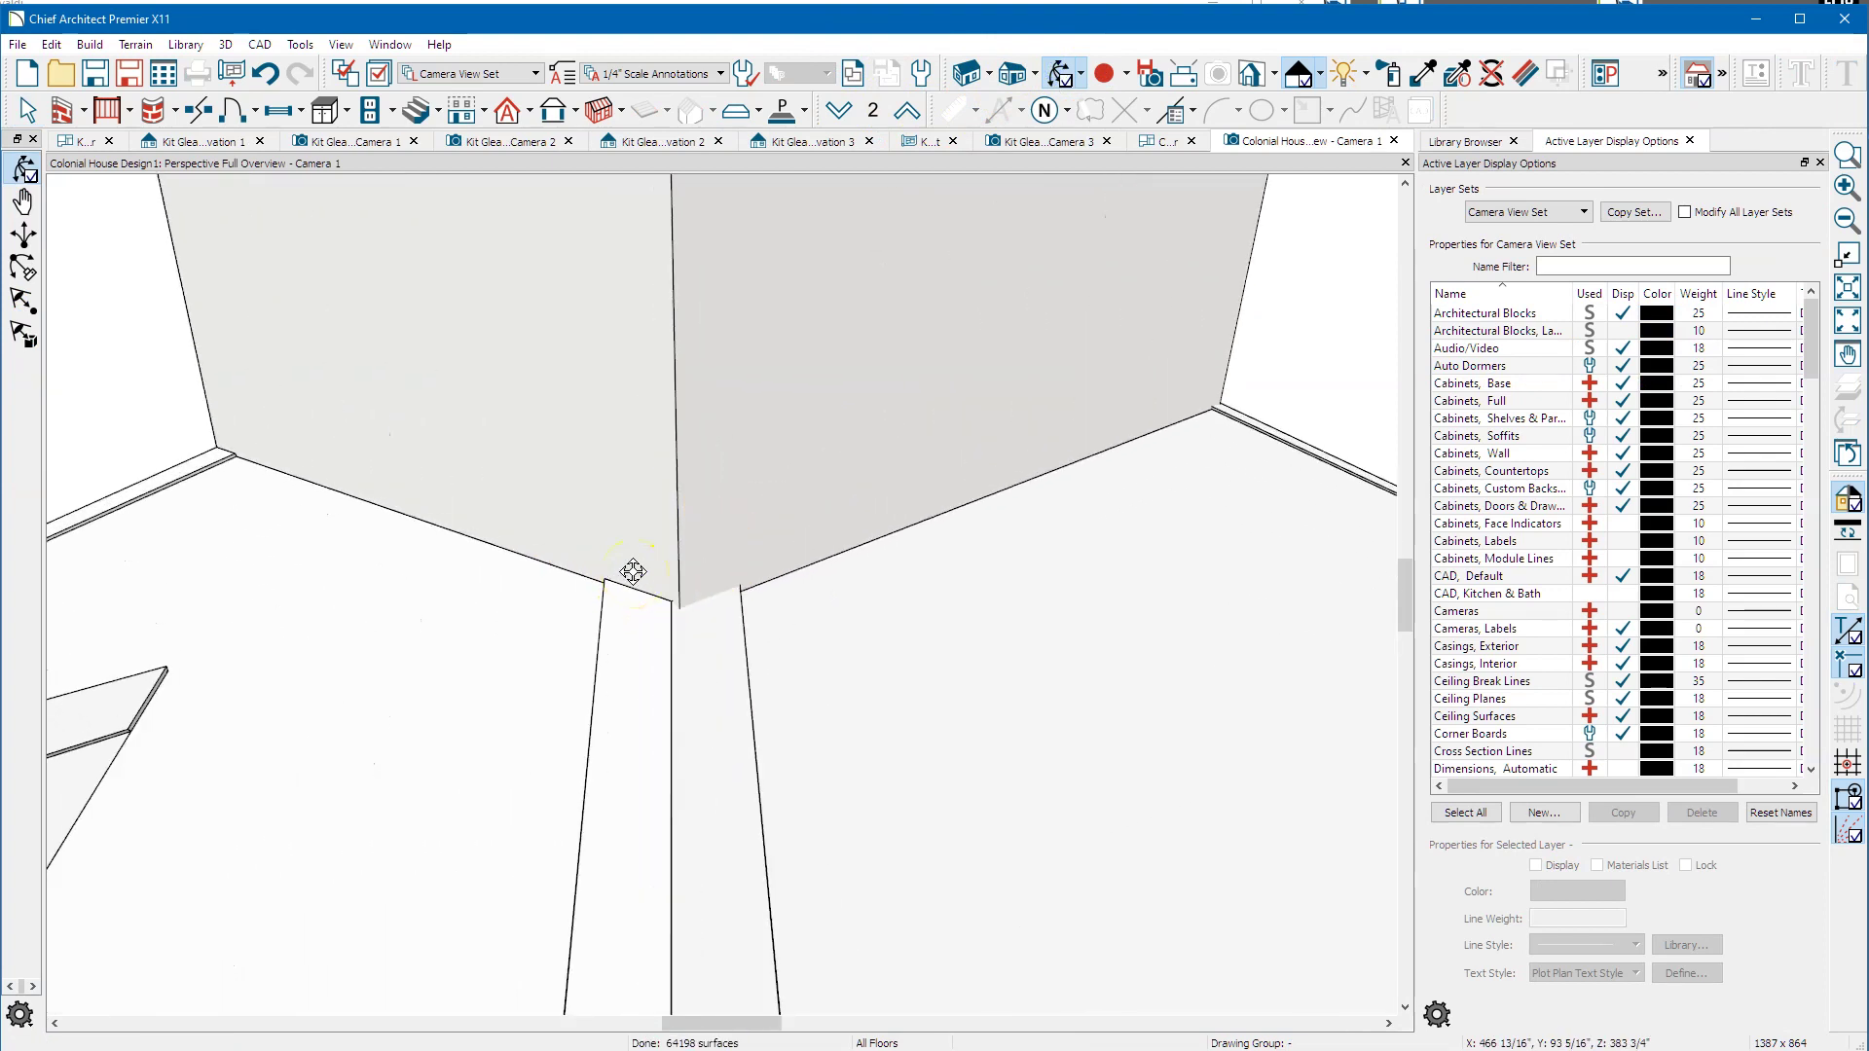
click(662, 562)
mouse_move(671, 548)
mouse_down()
mouse_move(960, 500)
mouse_move(873, 450)
mouse_move(1077, 522)
mouse_move(1042, 522)
mouse_move(1122, 513)
mouse_move(664, 524)
mouse_move(701, 555)
mouse_up()
mouse_move(772, 401)
mouse_down()
mouse_move(834, 414)
mouse_move(861, 389)
mouse_move(776, 376)
mouse_up()
scroll(856, 413, down, 6)
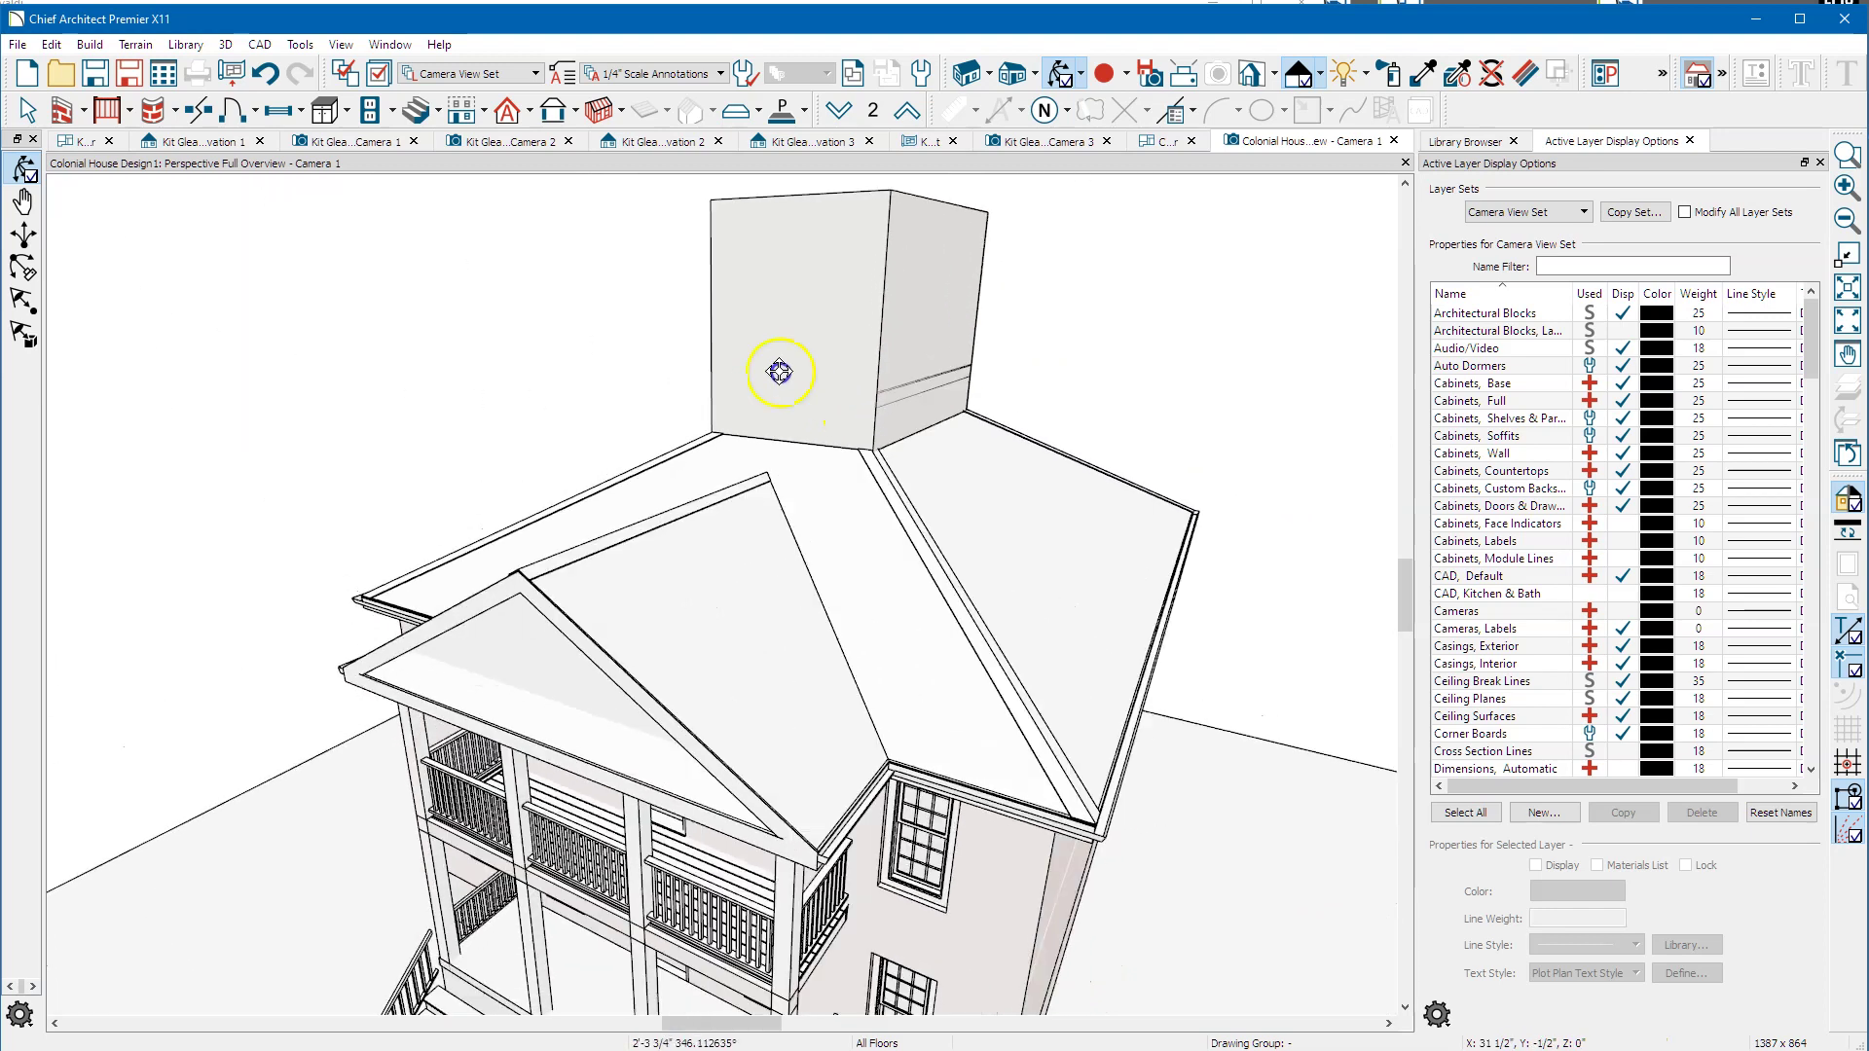
scroll(722, 367, up, 5)
scroll(969, 428, up, 3)
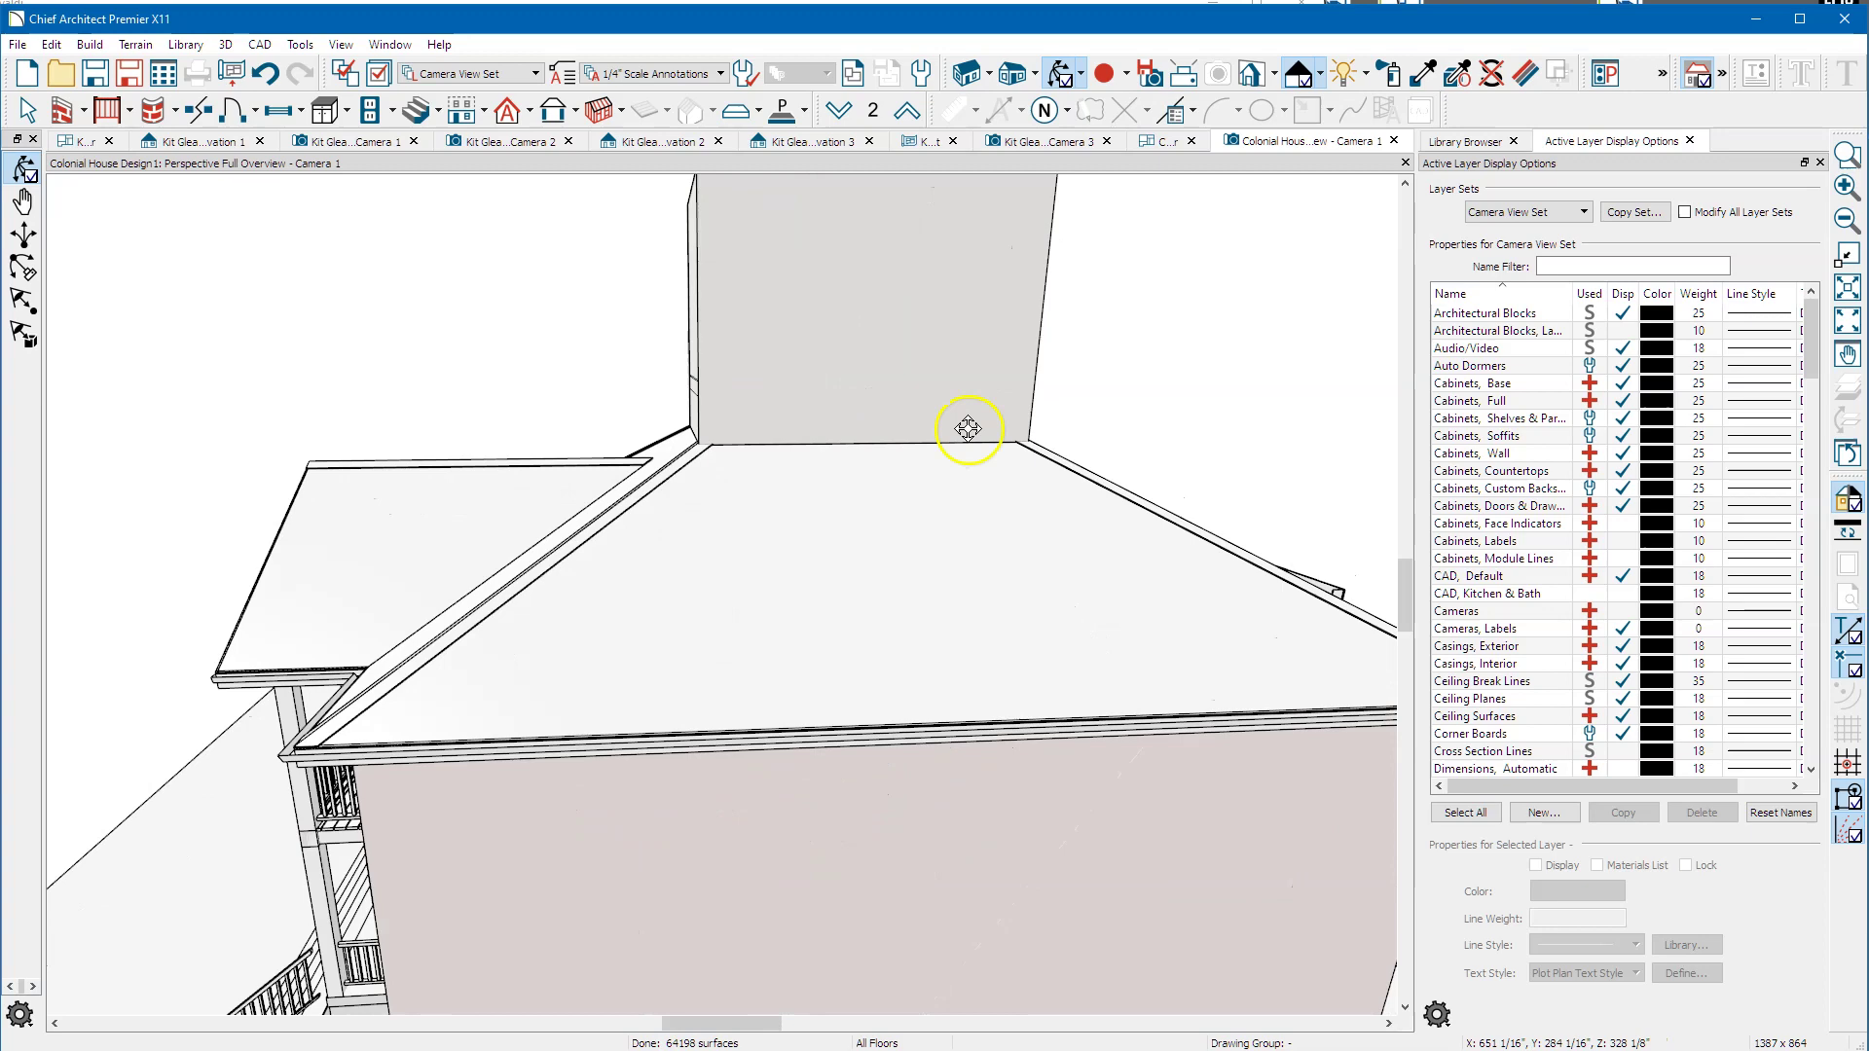
scroll(969, 428, down, 8)
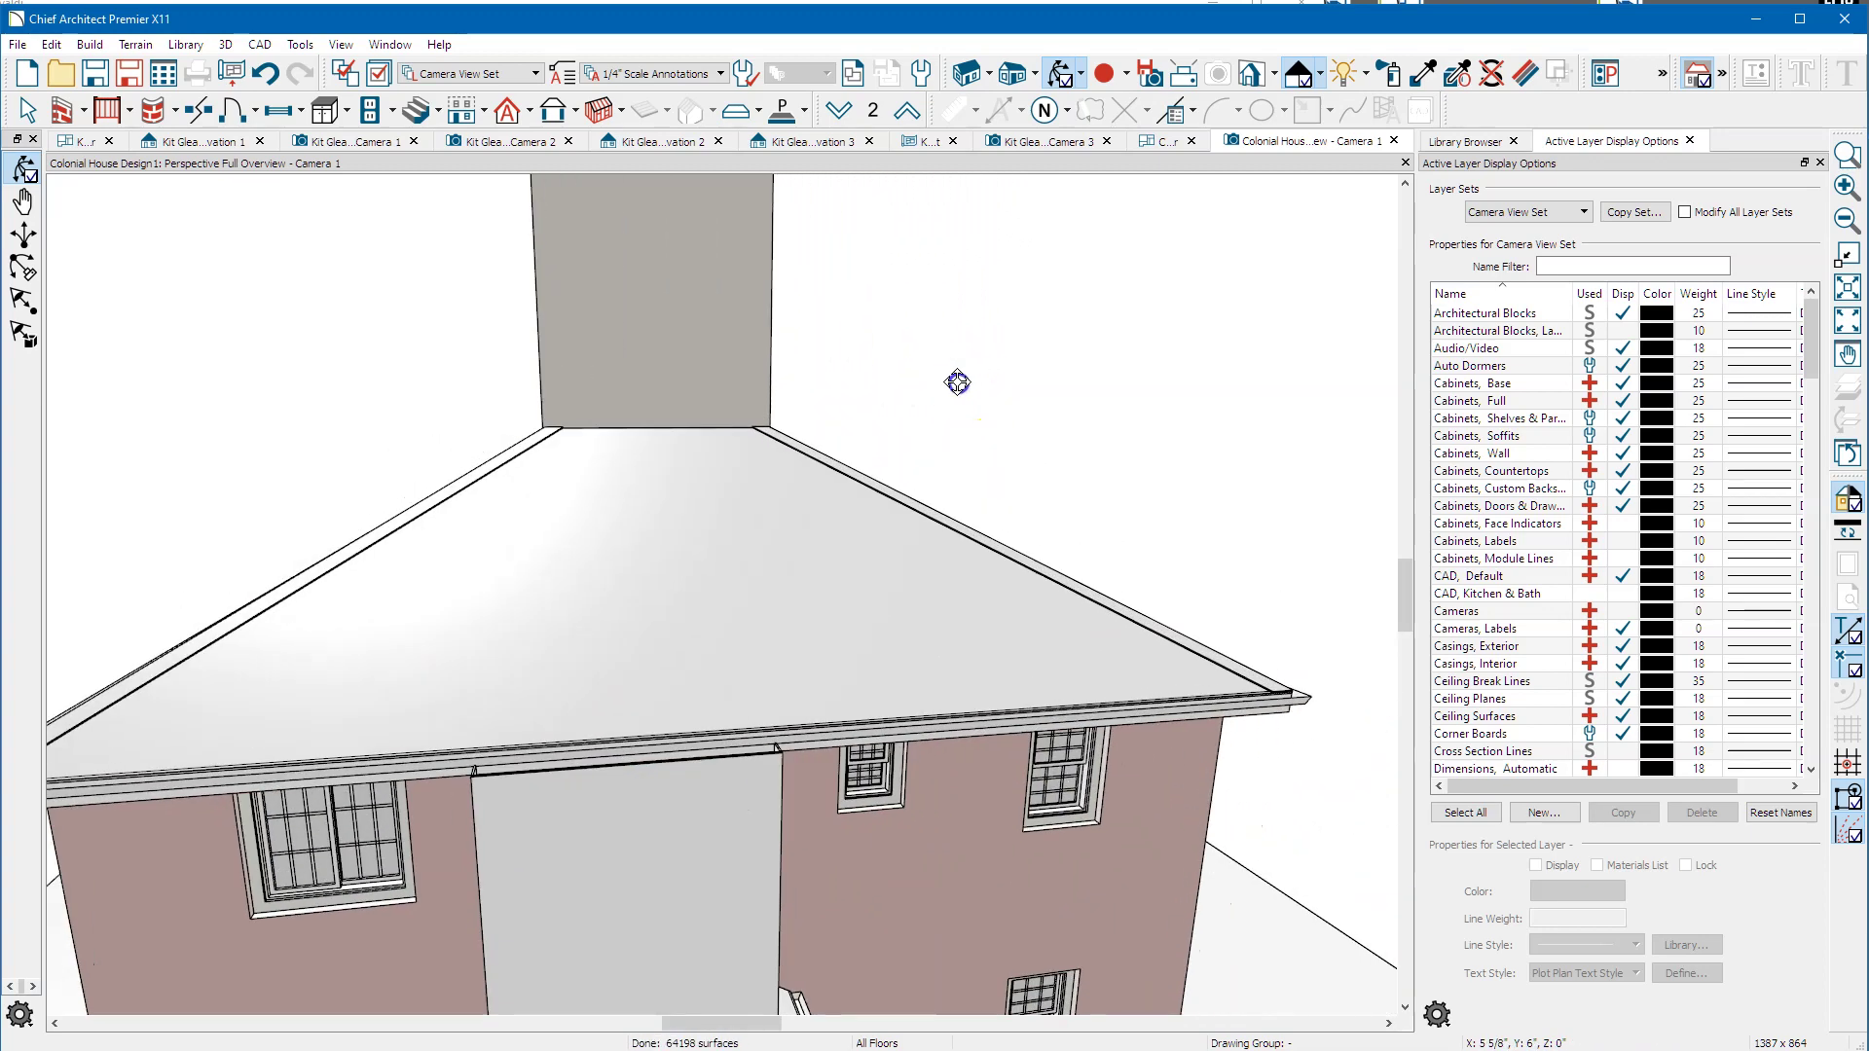
drag(958, 382, 486, 385)
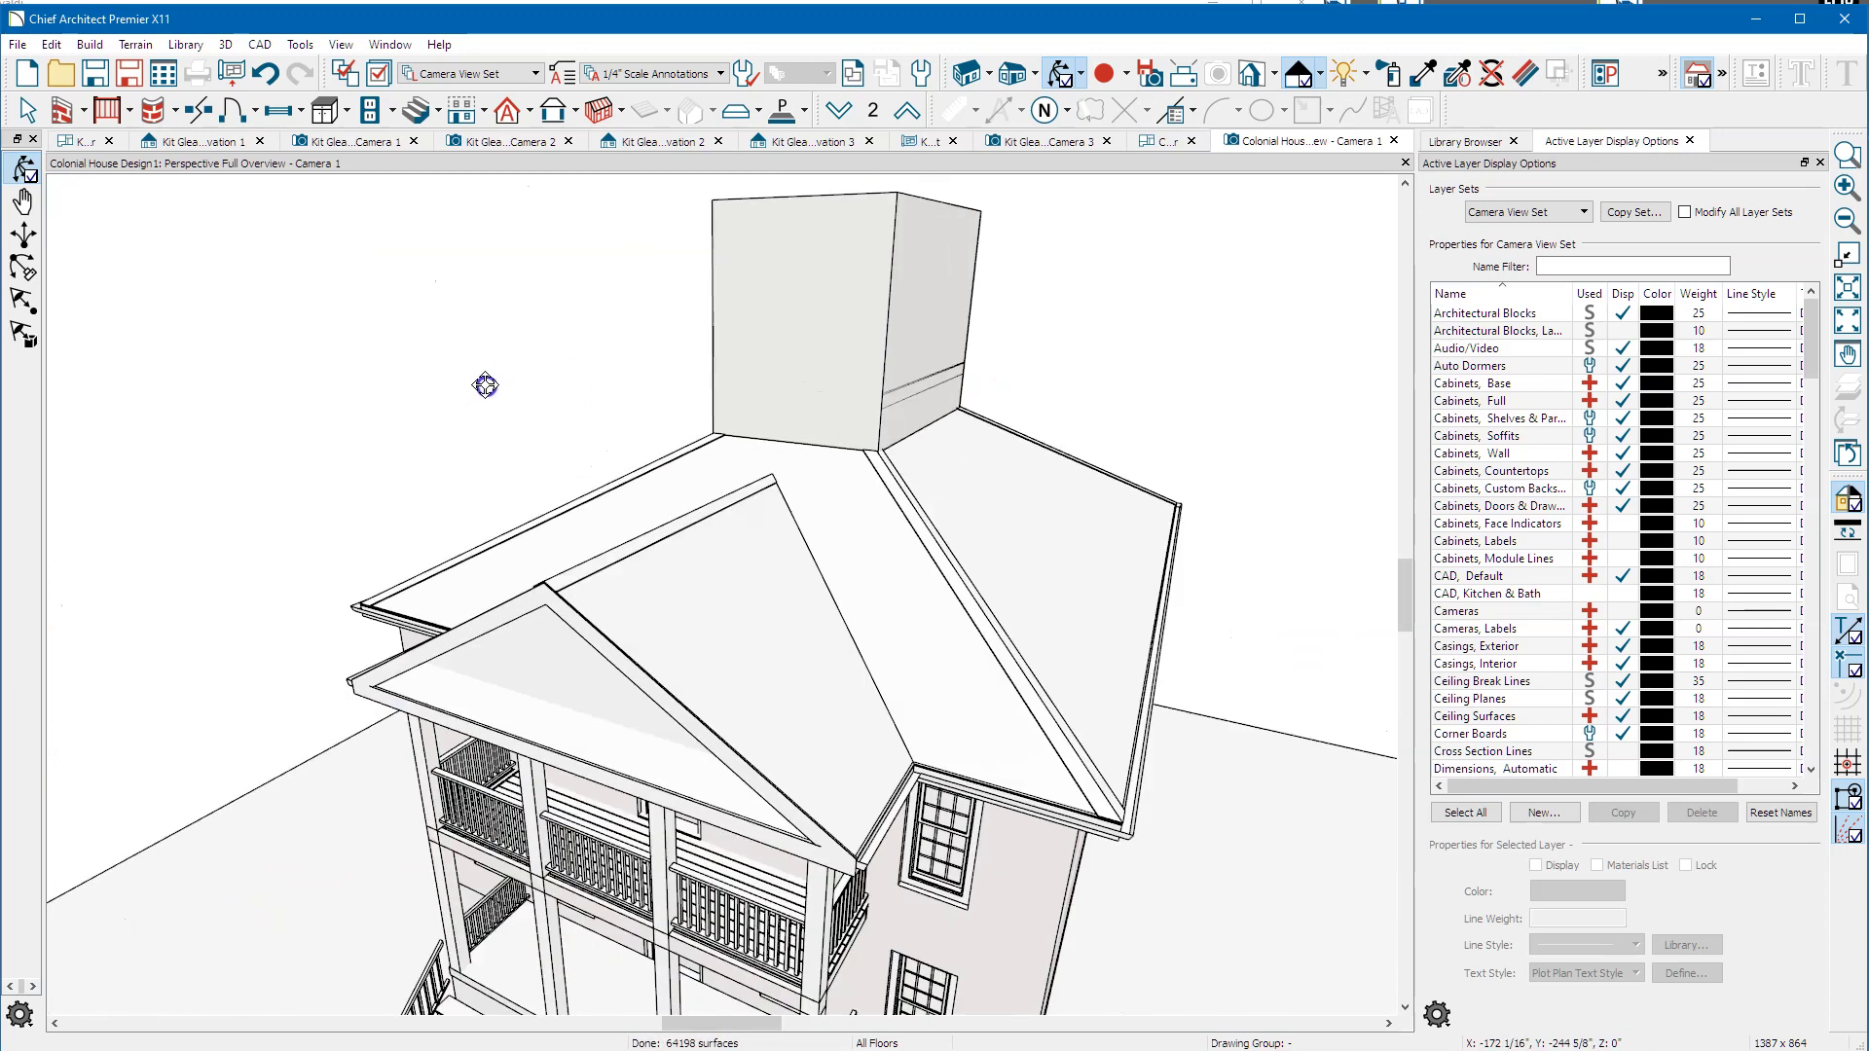
Place a backclipped cross-section camera inside the third-floor utility room, looking across the house through the stairs and tower.
drag(980, 396, 887, 419)
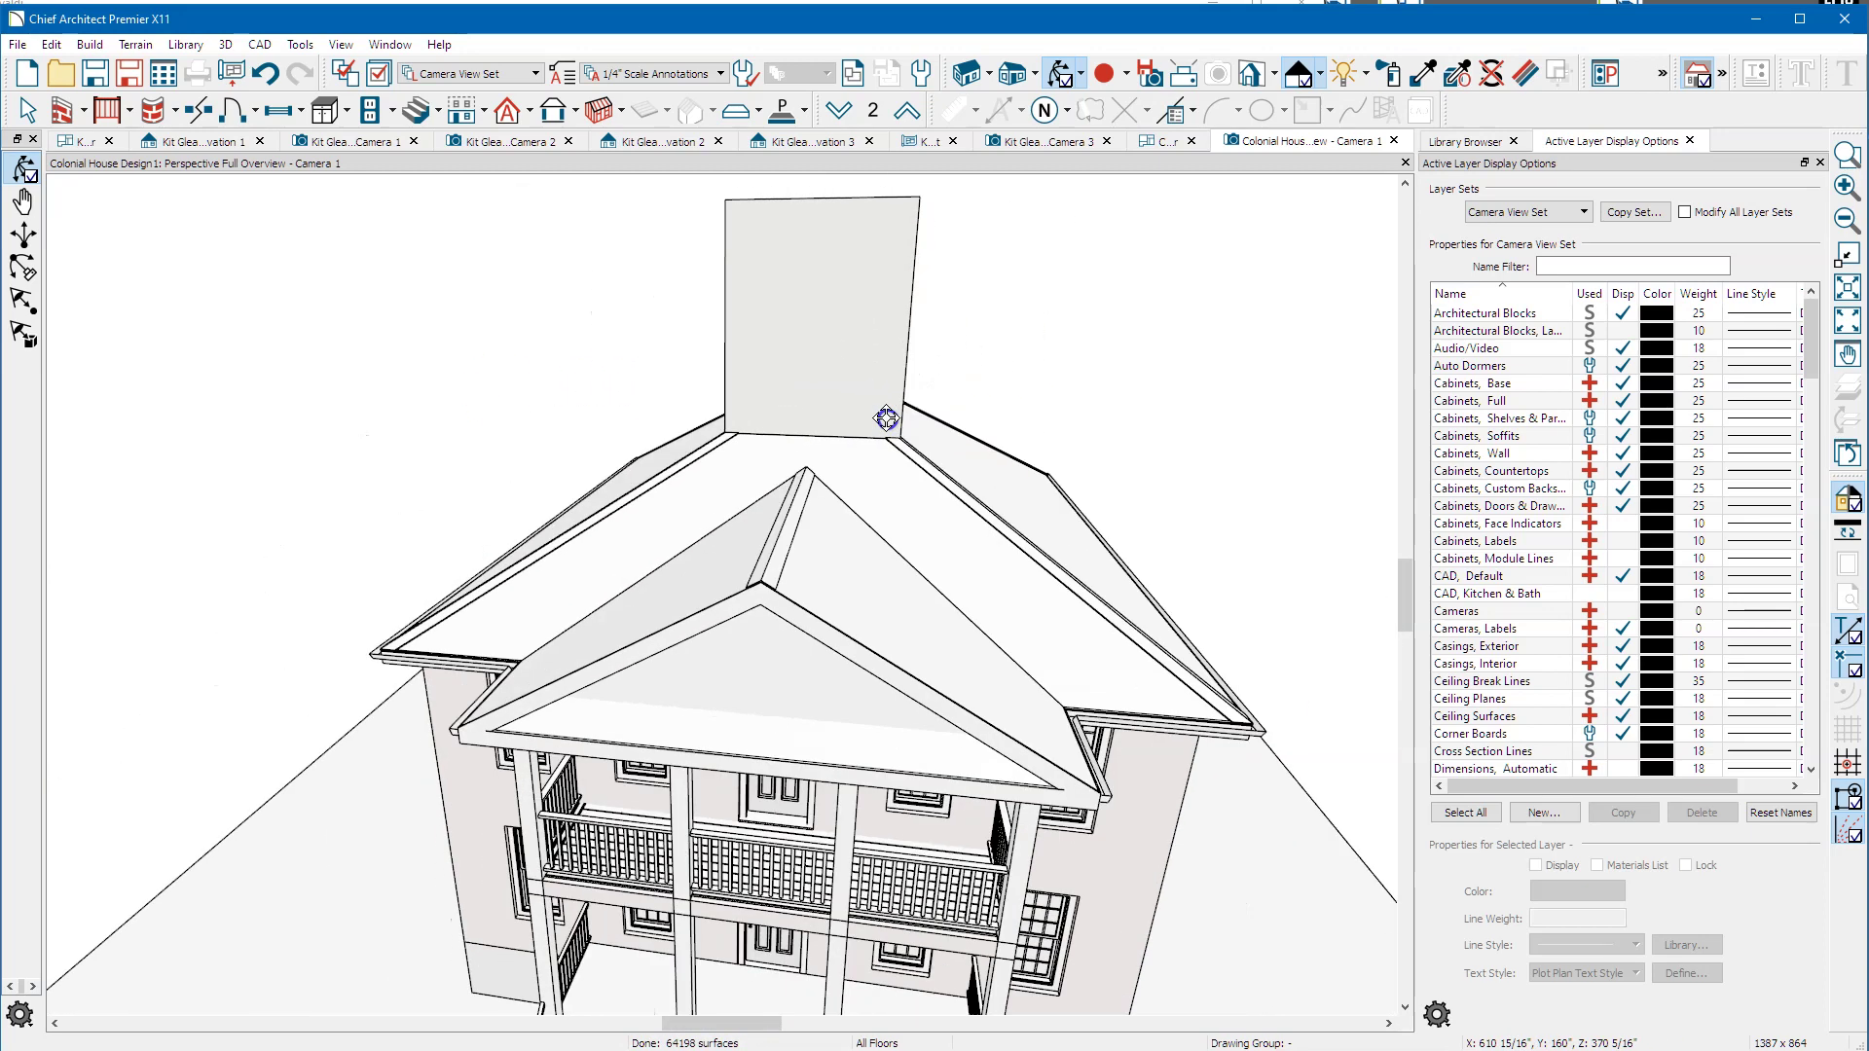
click(1161, 143)
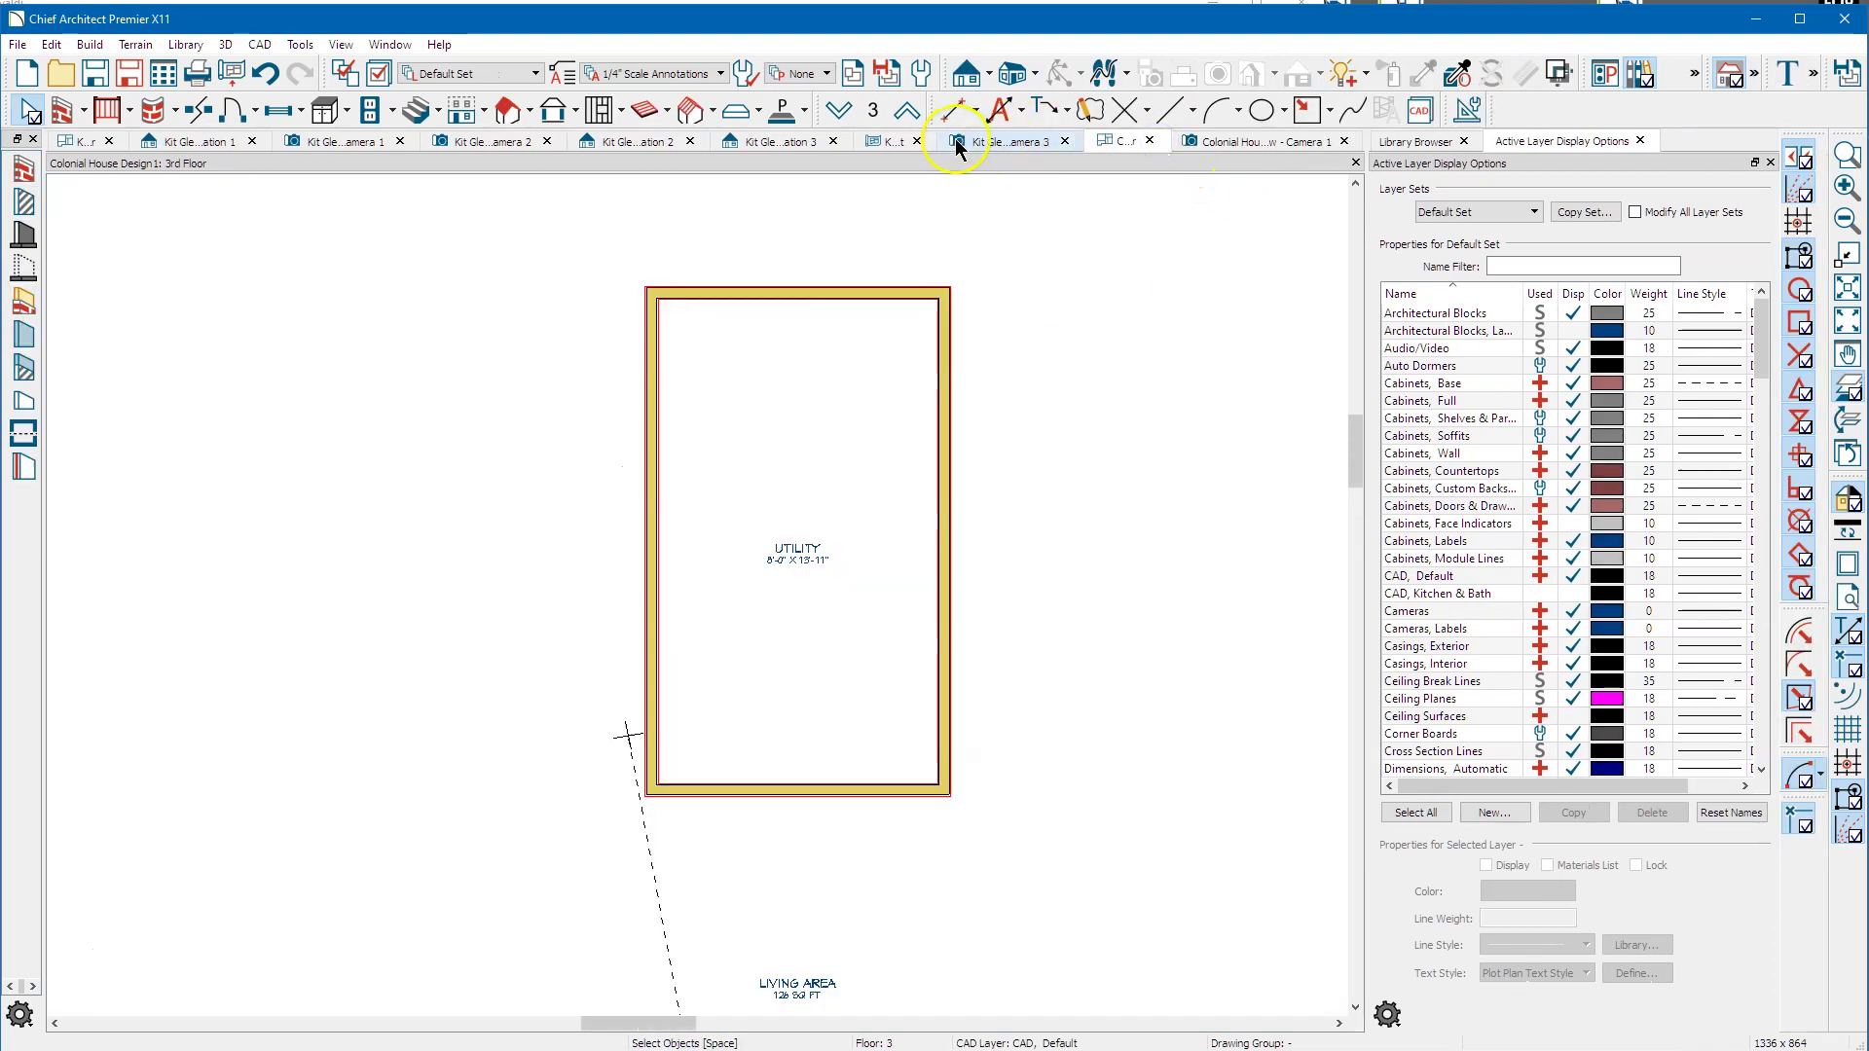
click(985, 74)
click(1032, 133)
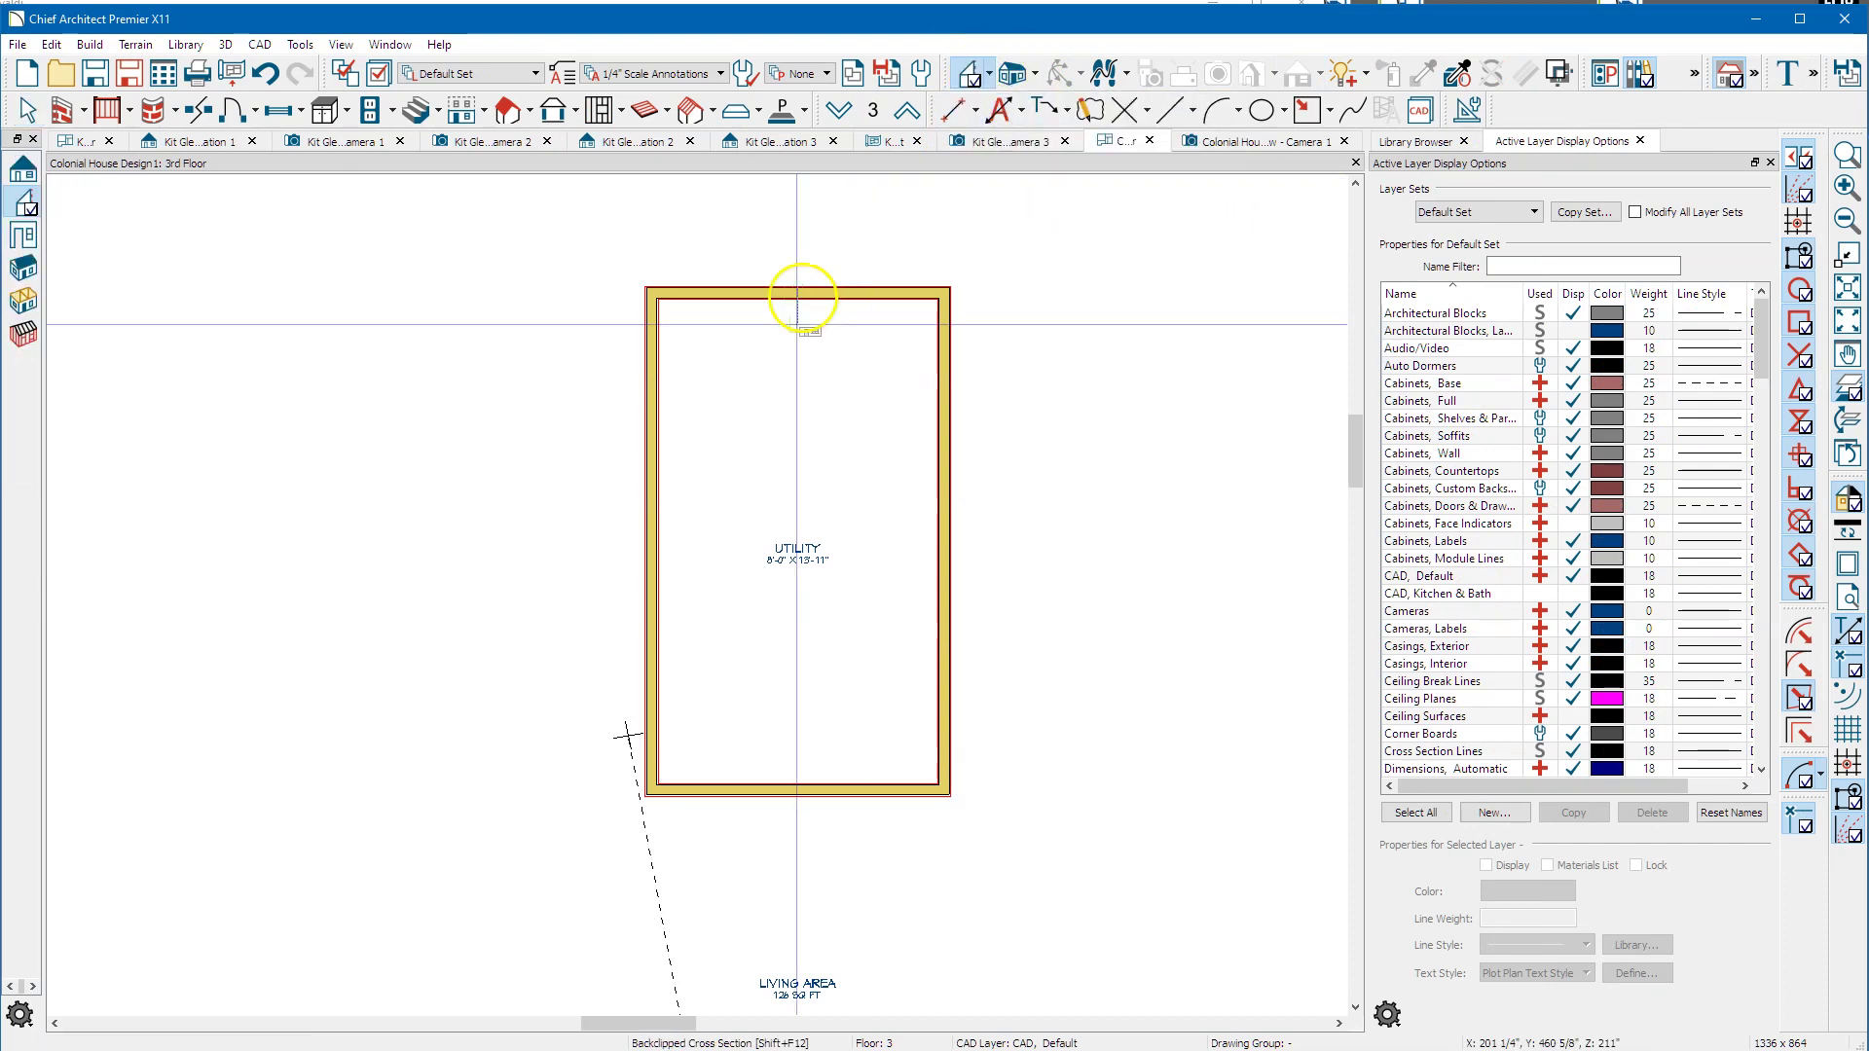
drag(820, 458, 769, 459)
middle_drag(872, 412, 824, 450)
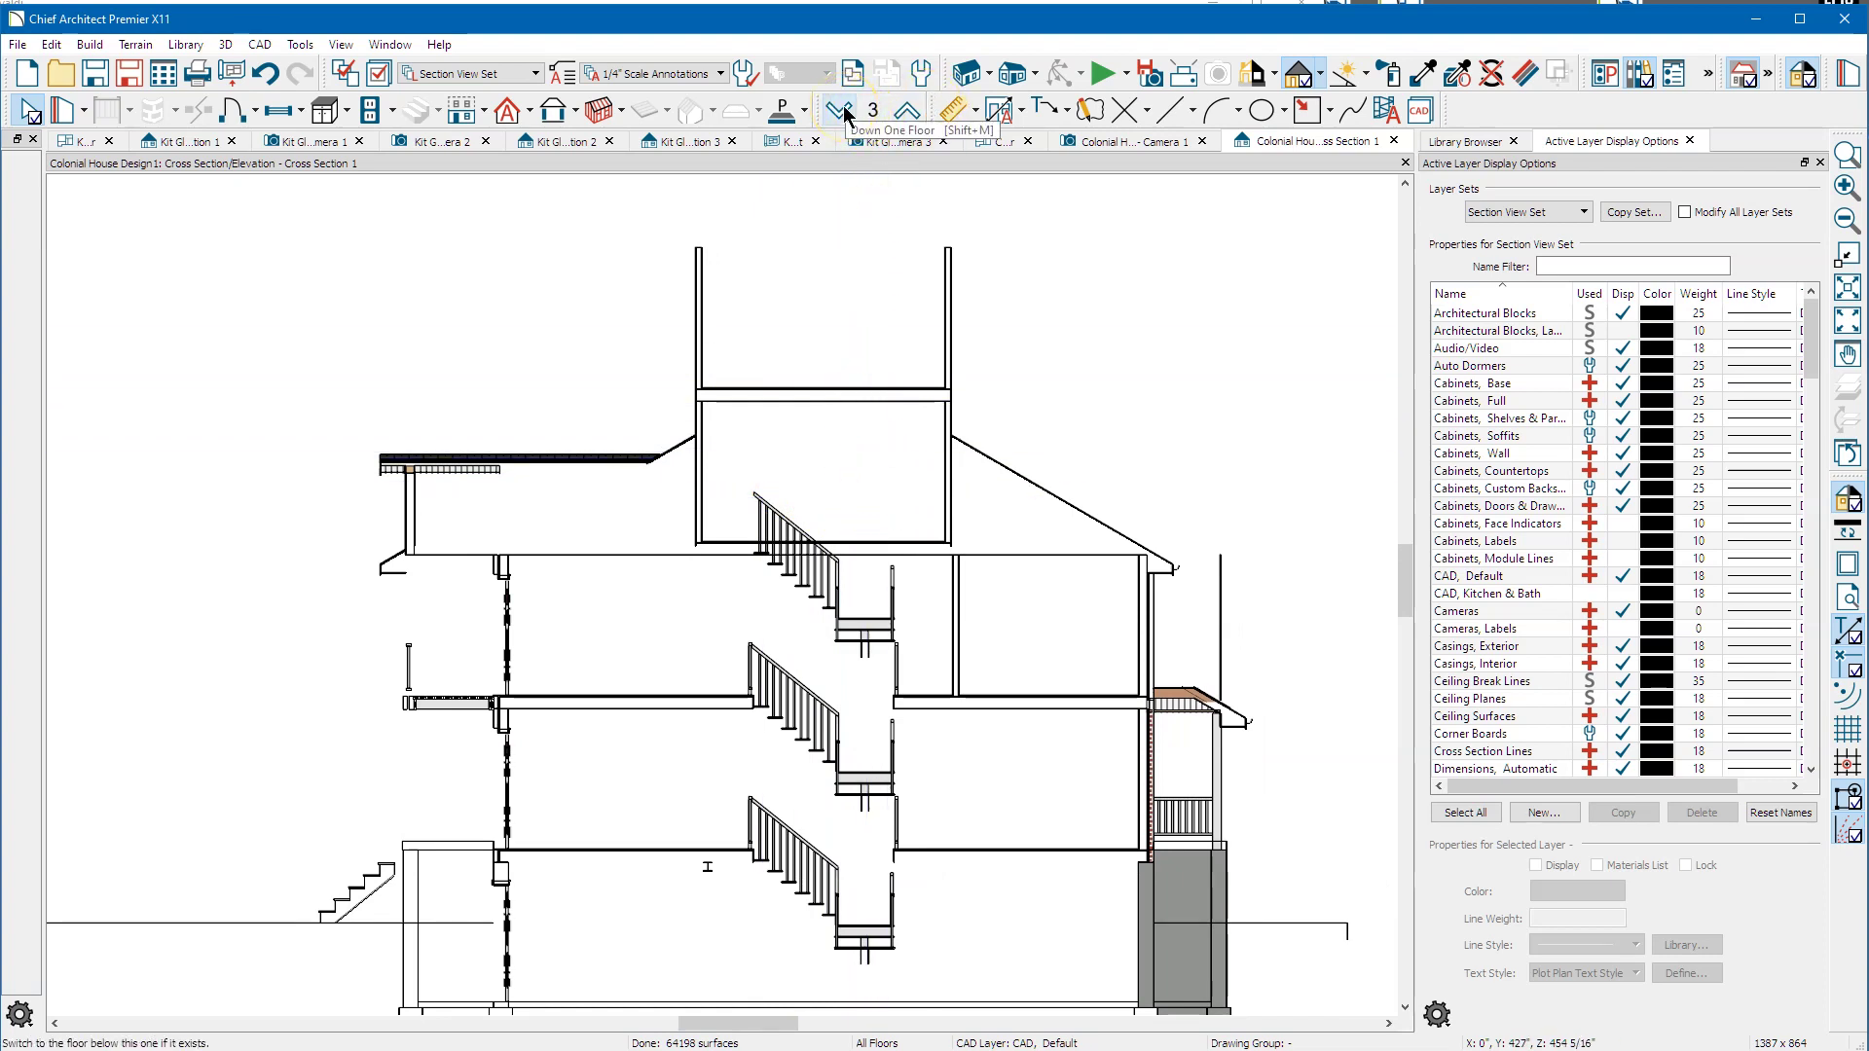
Set the third-floor utility room's rough ceiling height to 48 inches.
click(973, 141)
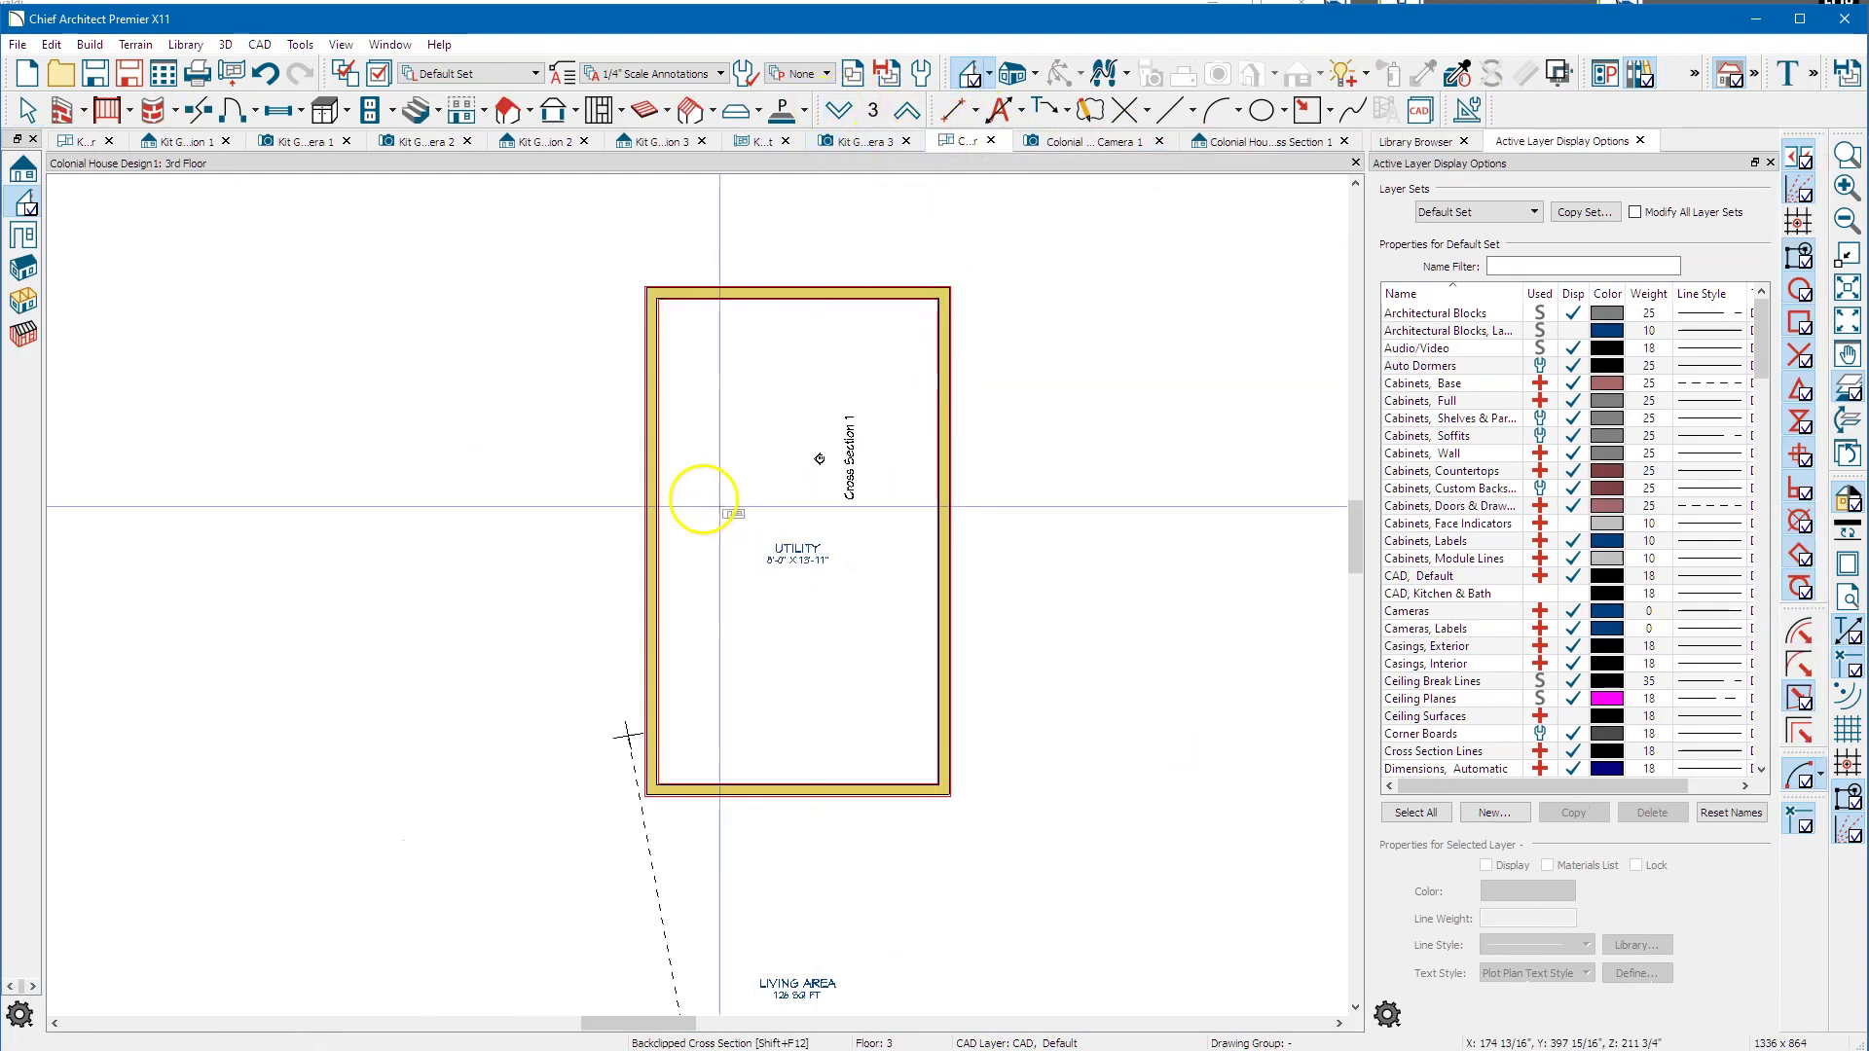
key(space)
click(722, 419)
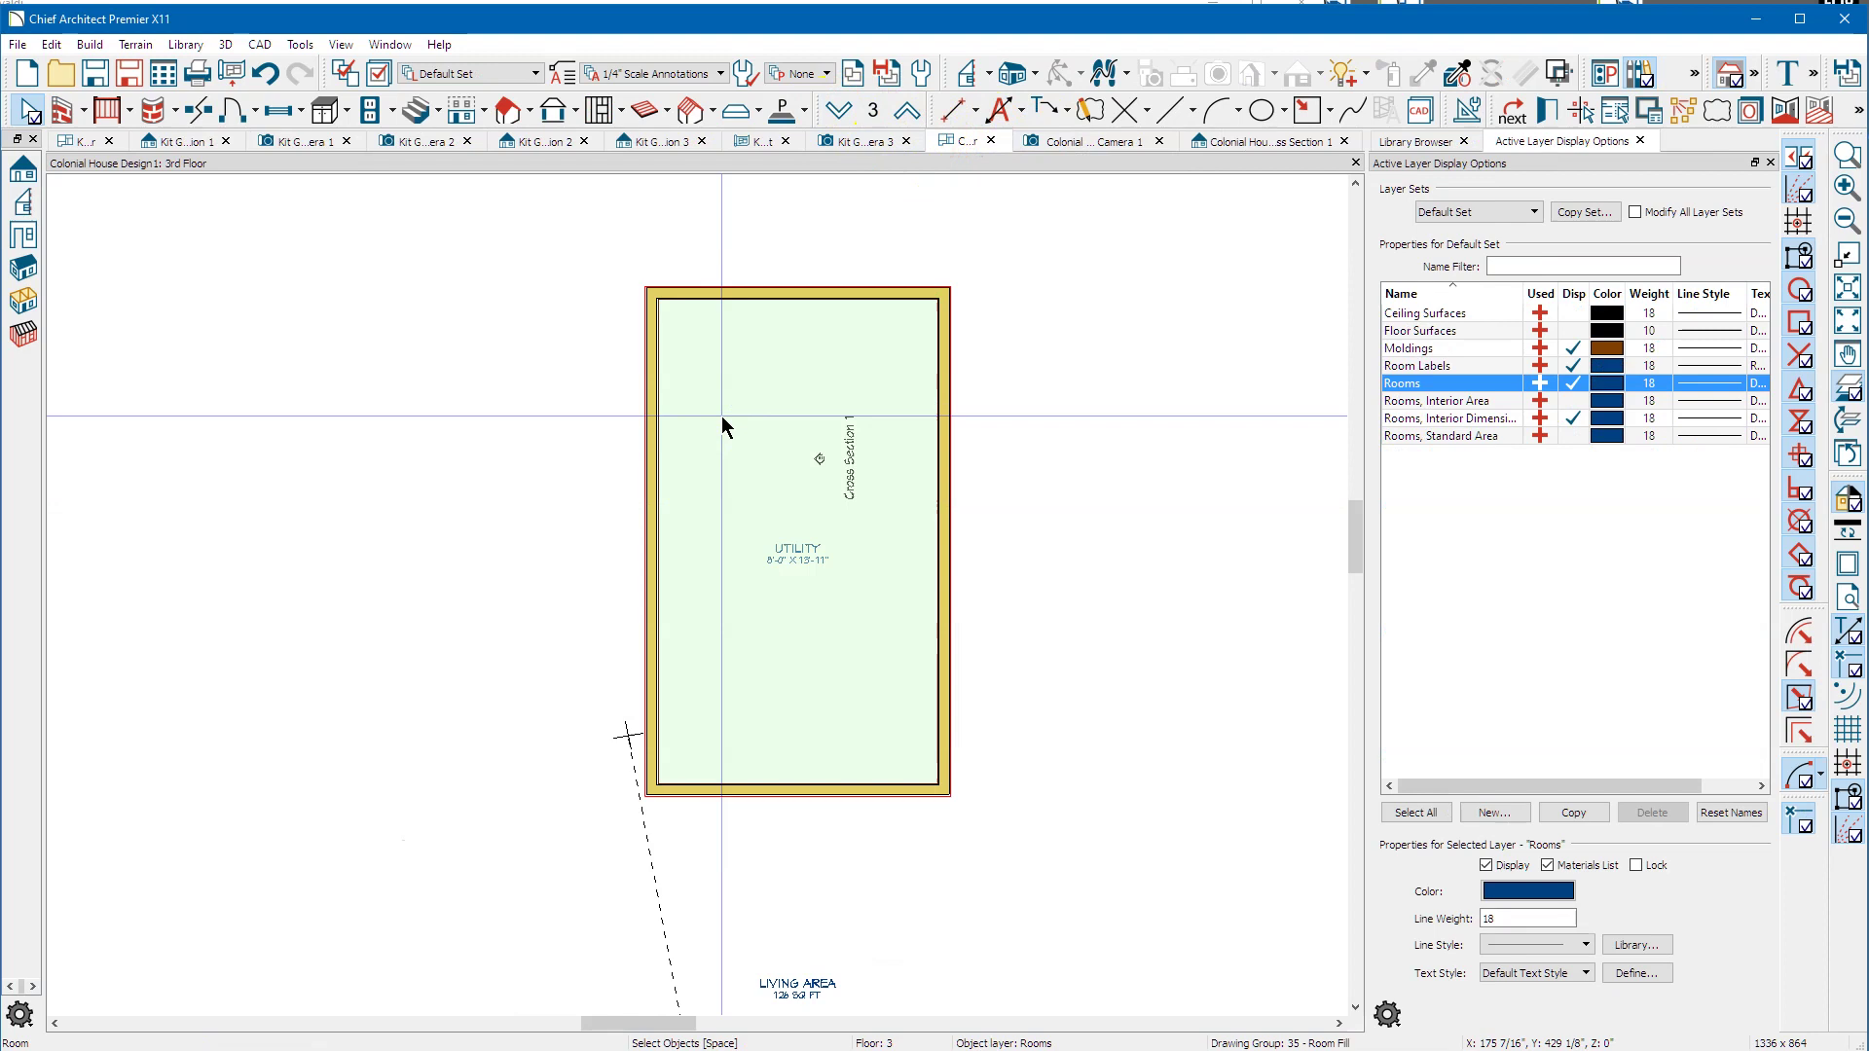
double_click(722, 425)
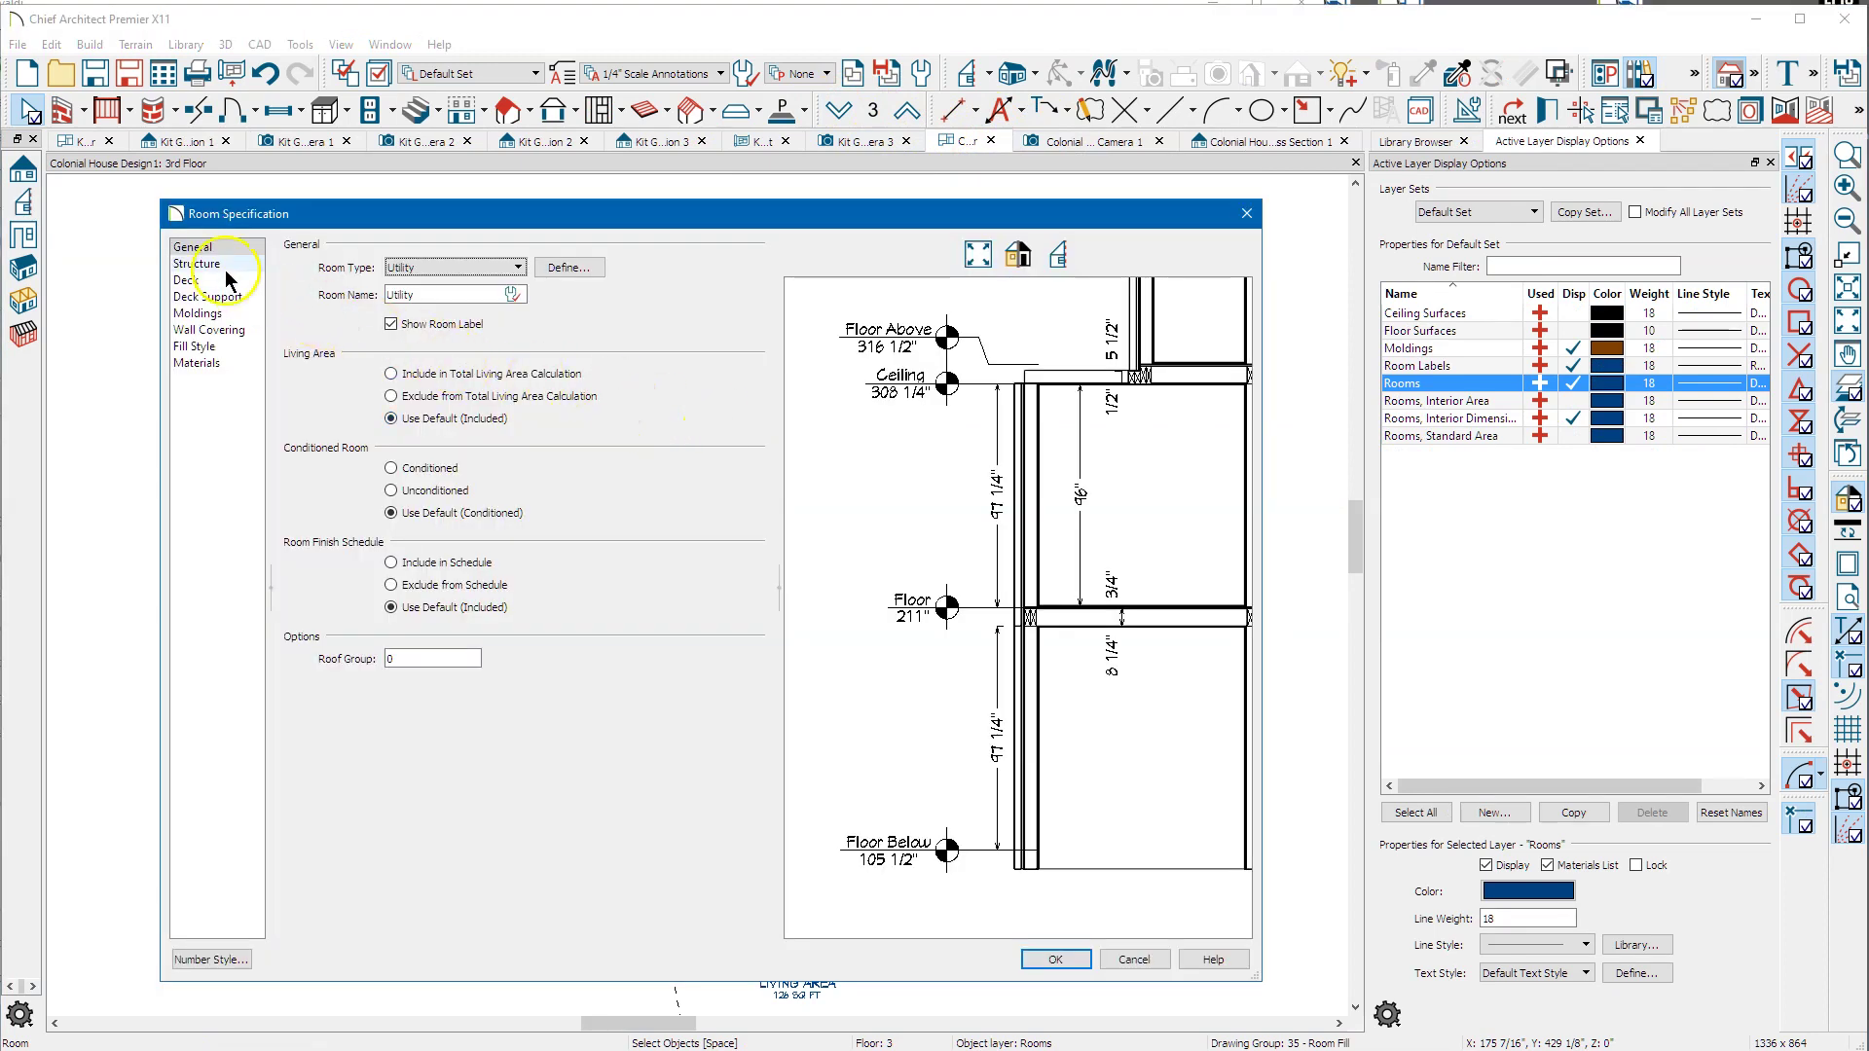
click(197, 264)
click(457, 394)
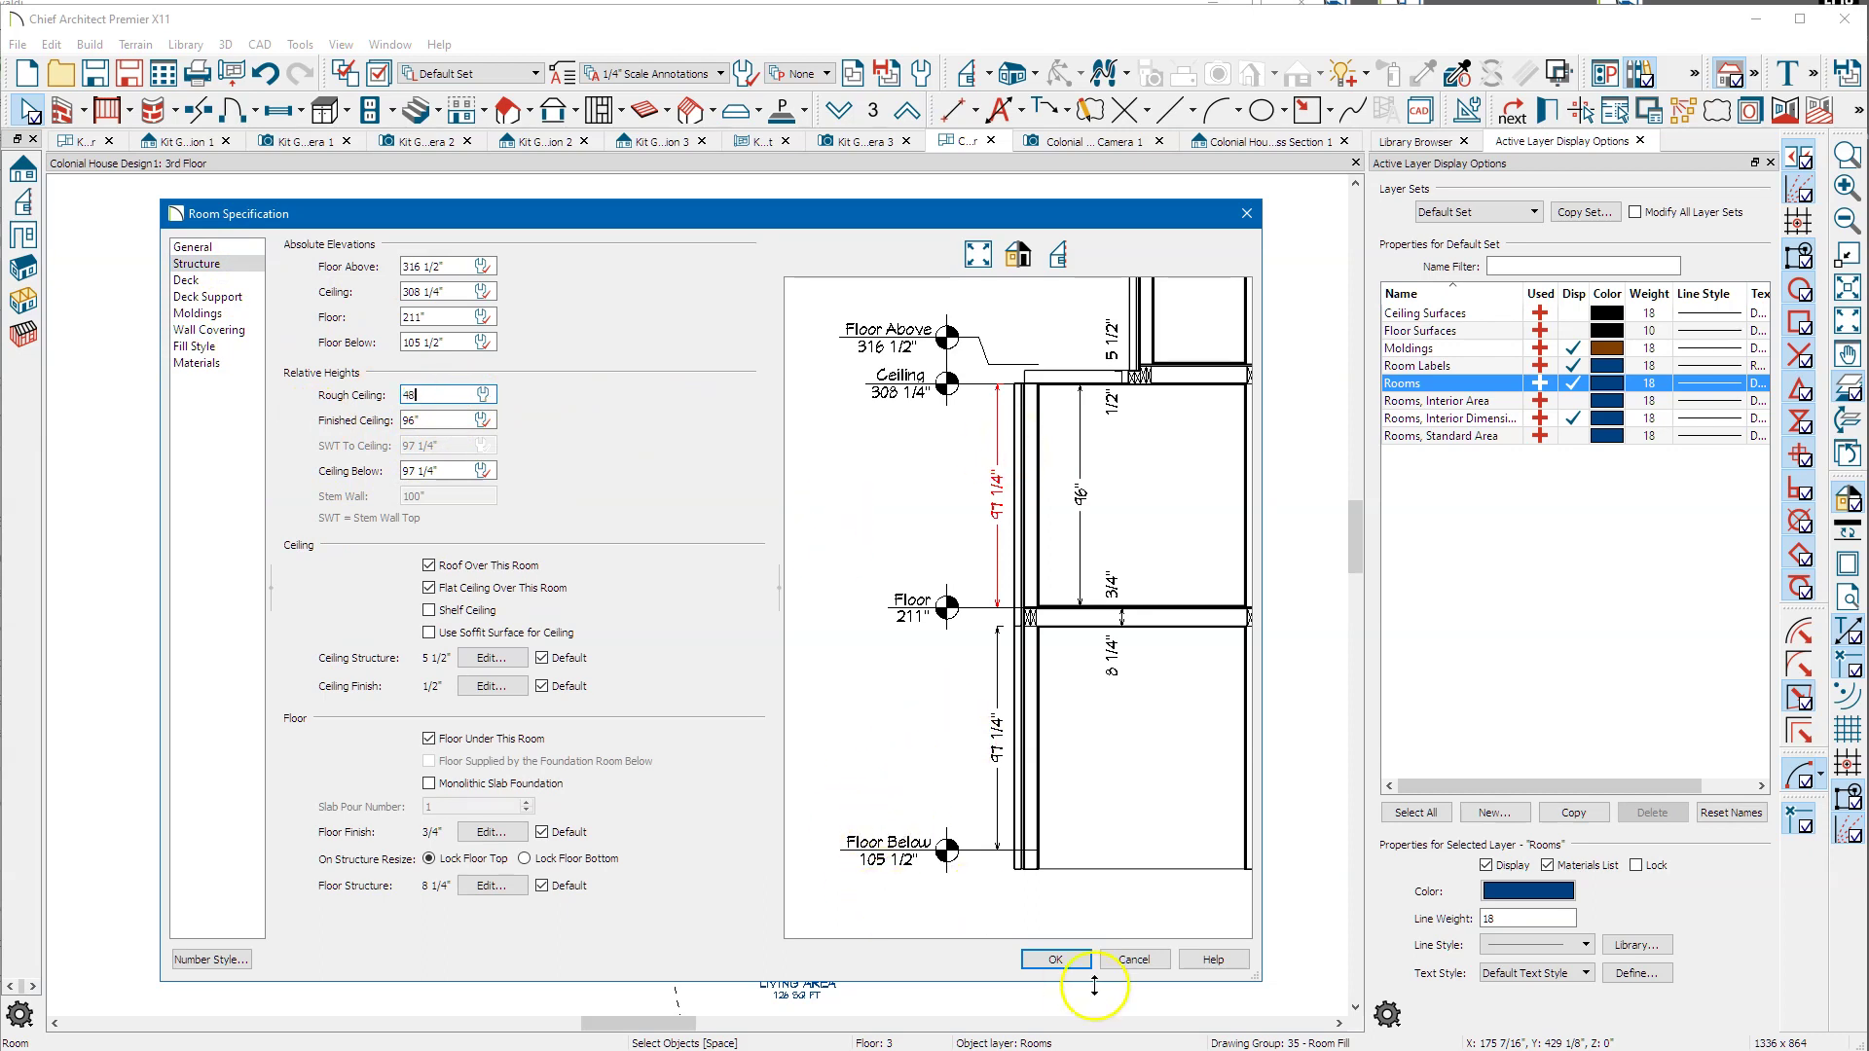
click(1056, 959)
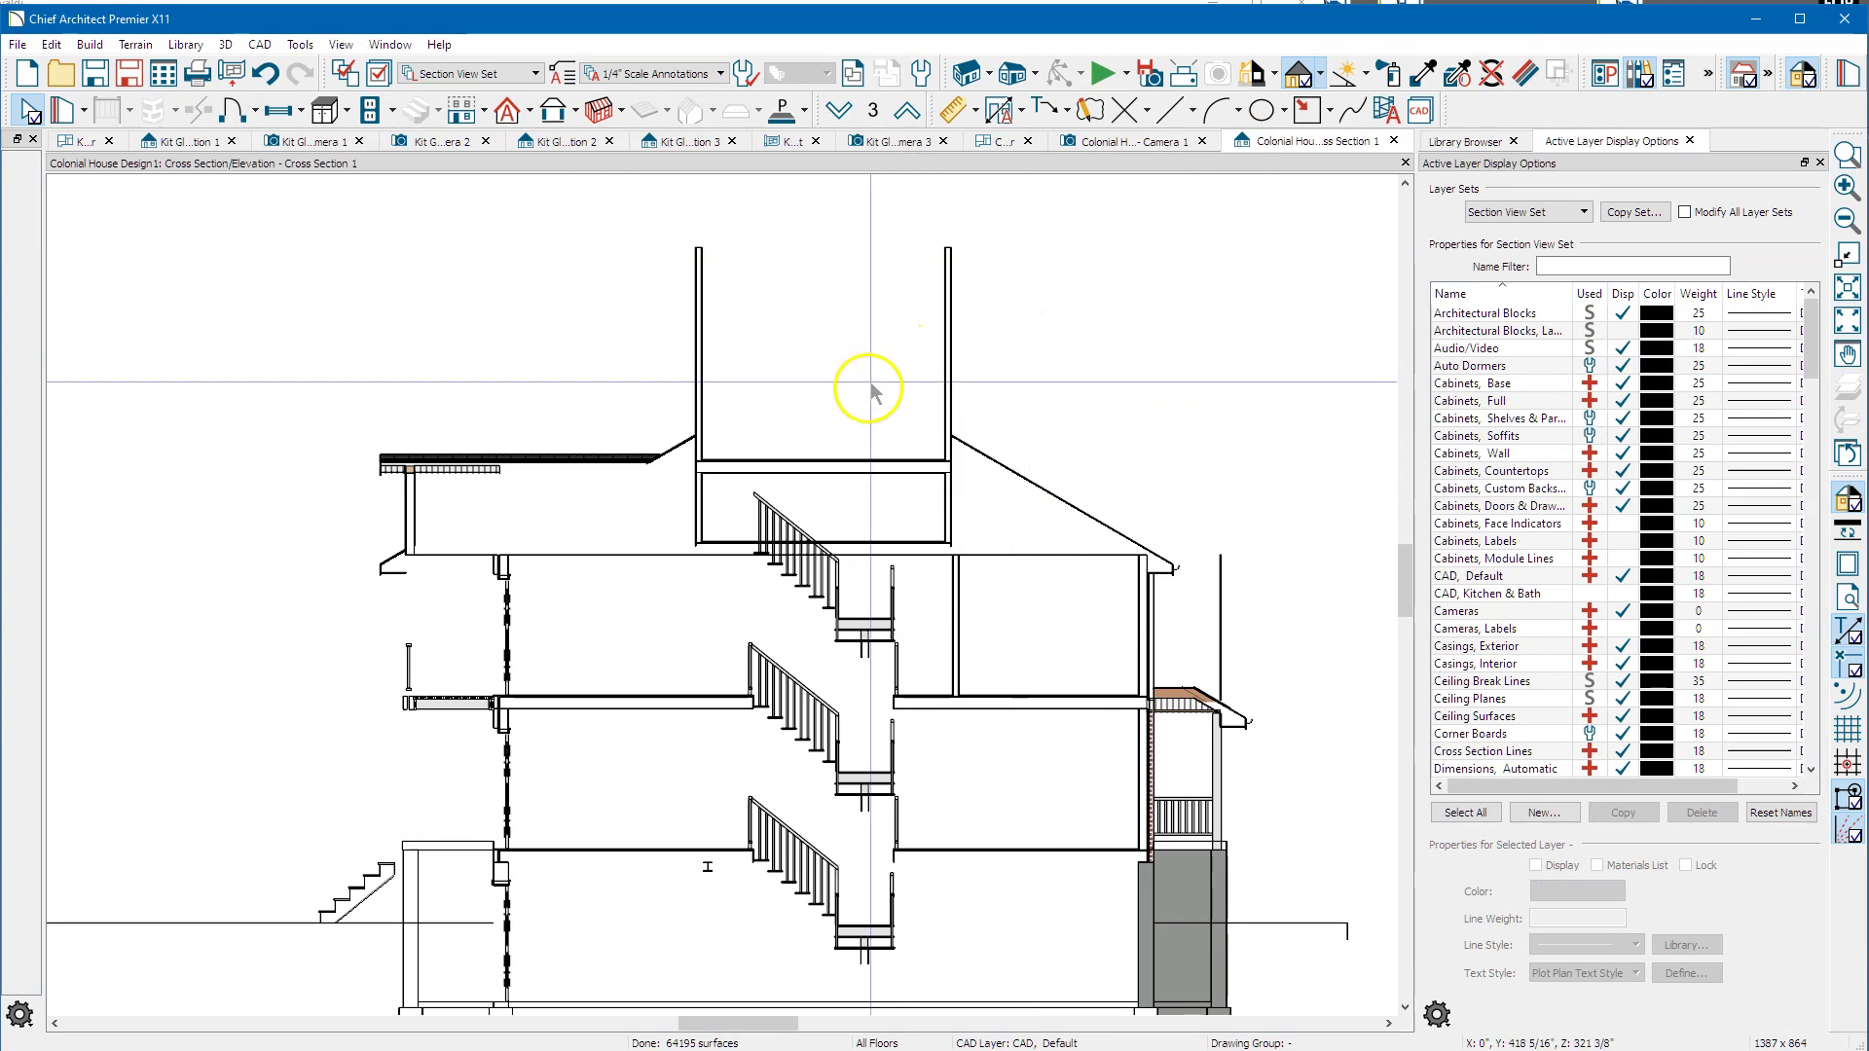
Examine the lowered utility room ceiling in the cross section and the tower above the roof in the 3D camera view.
scroll(869, 389, up, 1)
scroll(847, 421, up, 1)
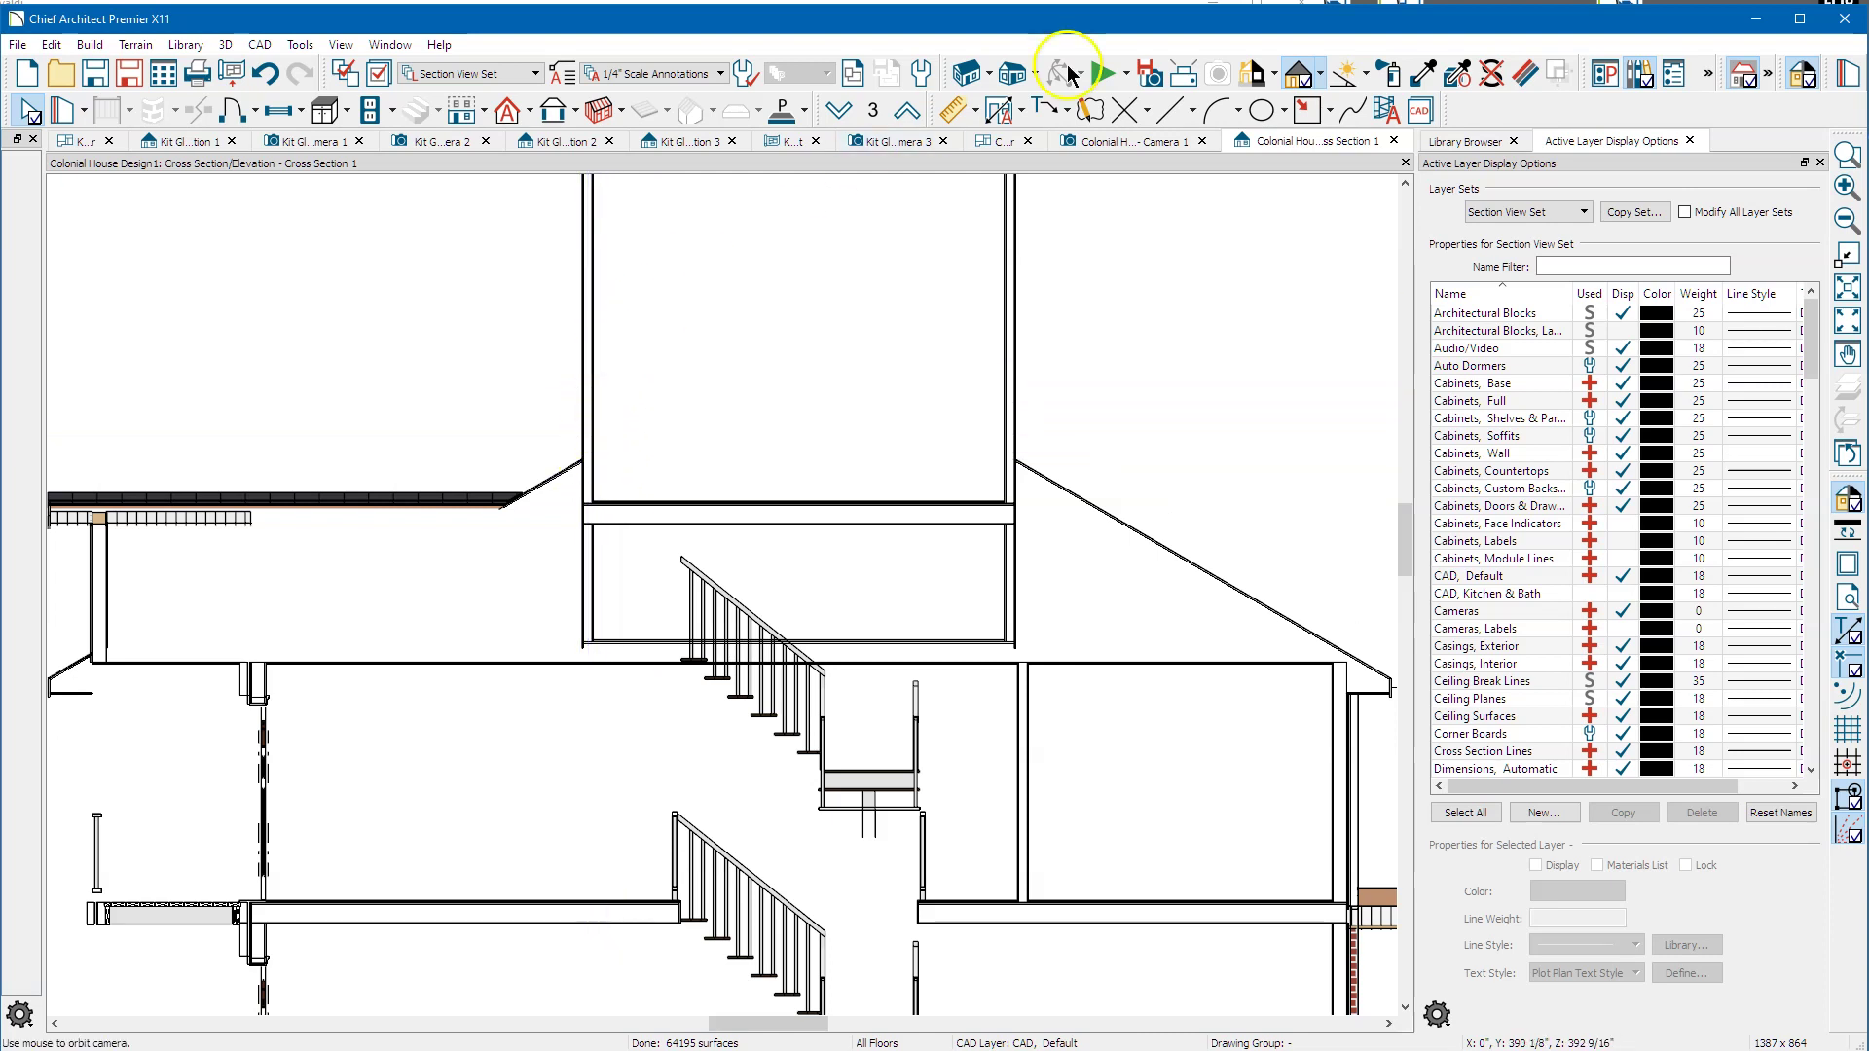
click(1138, 148)
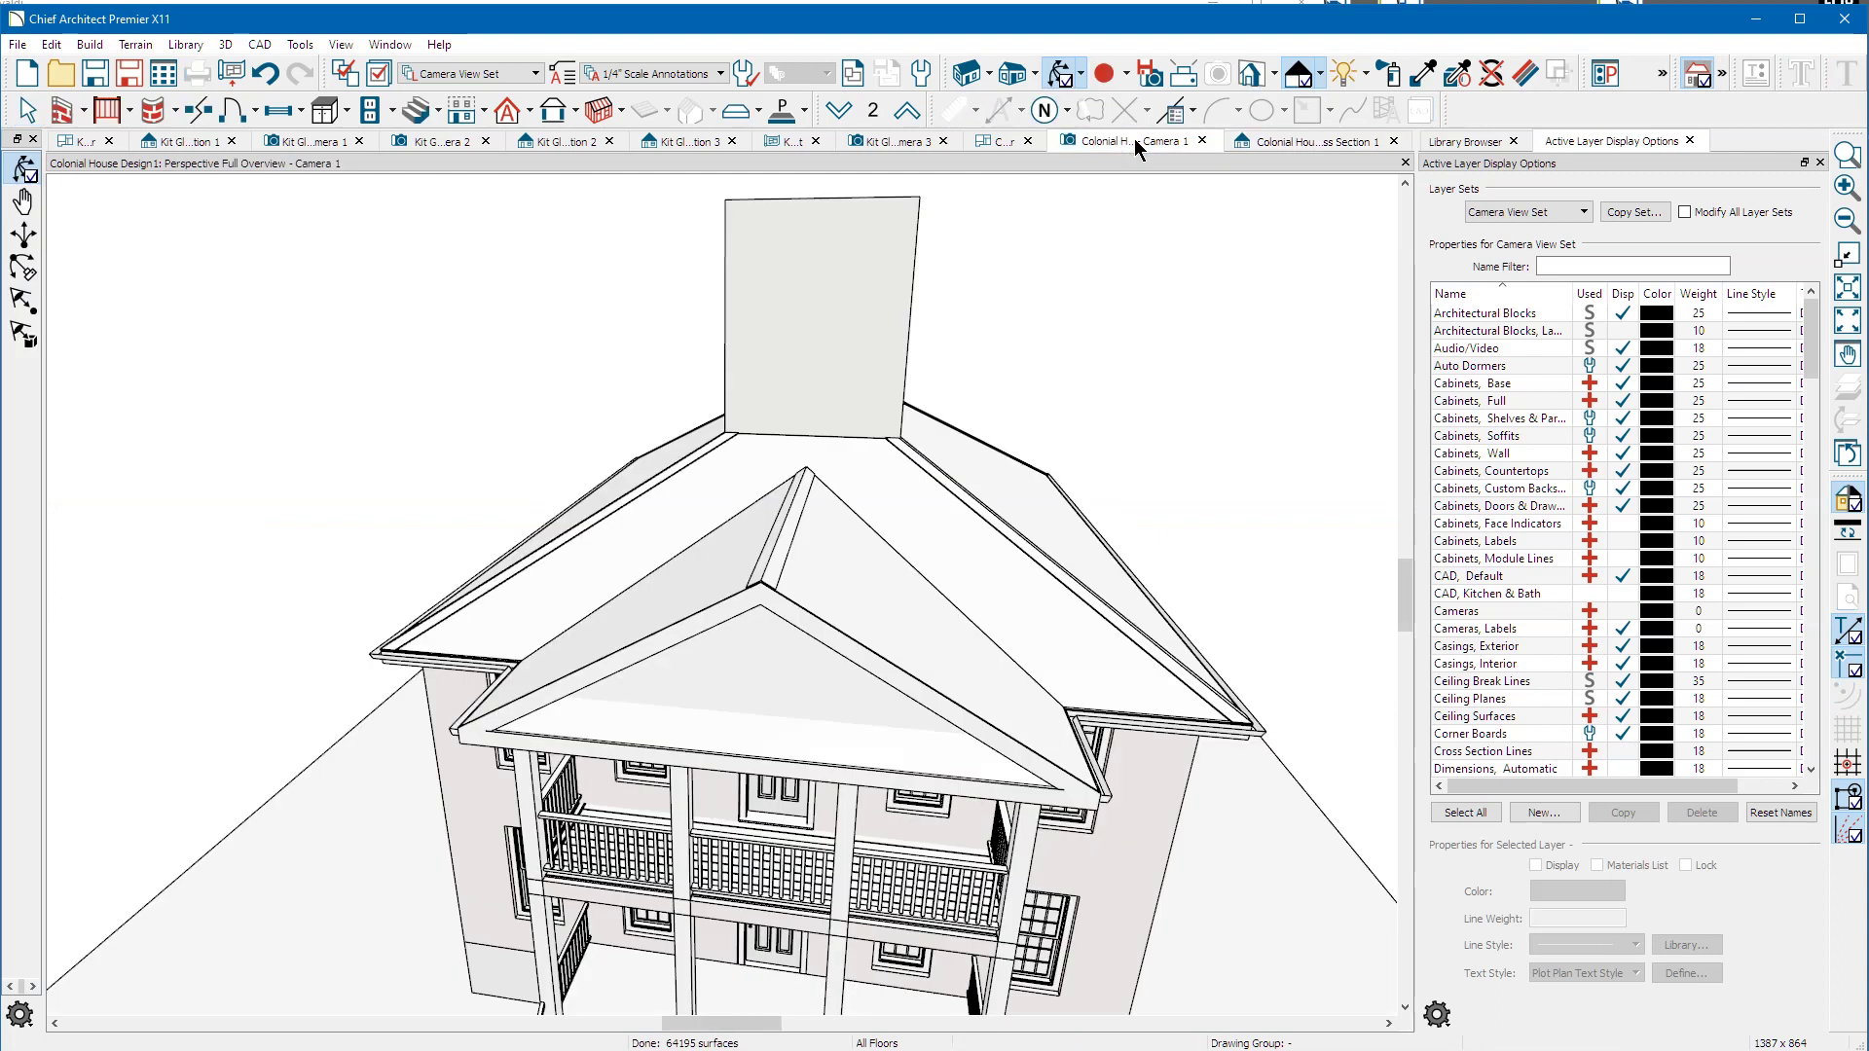
scroll(952, 432, up, 5)
scroll(952, 431, down, 5)
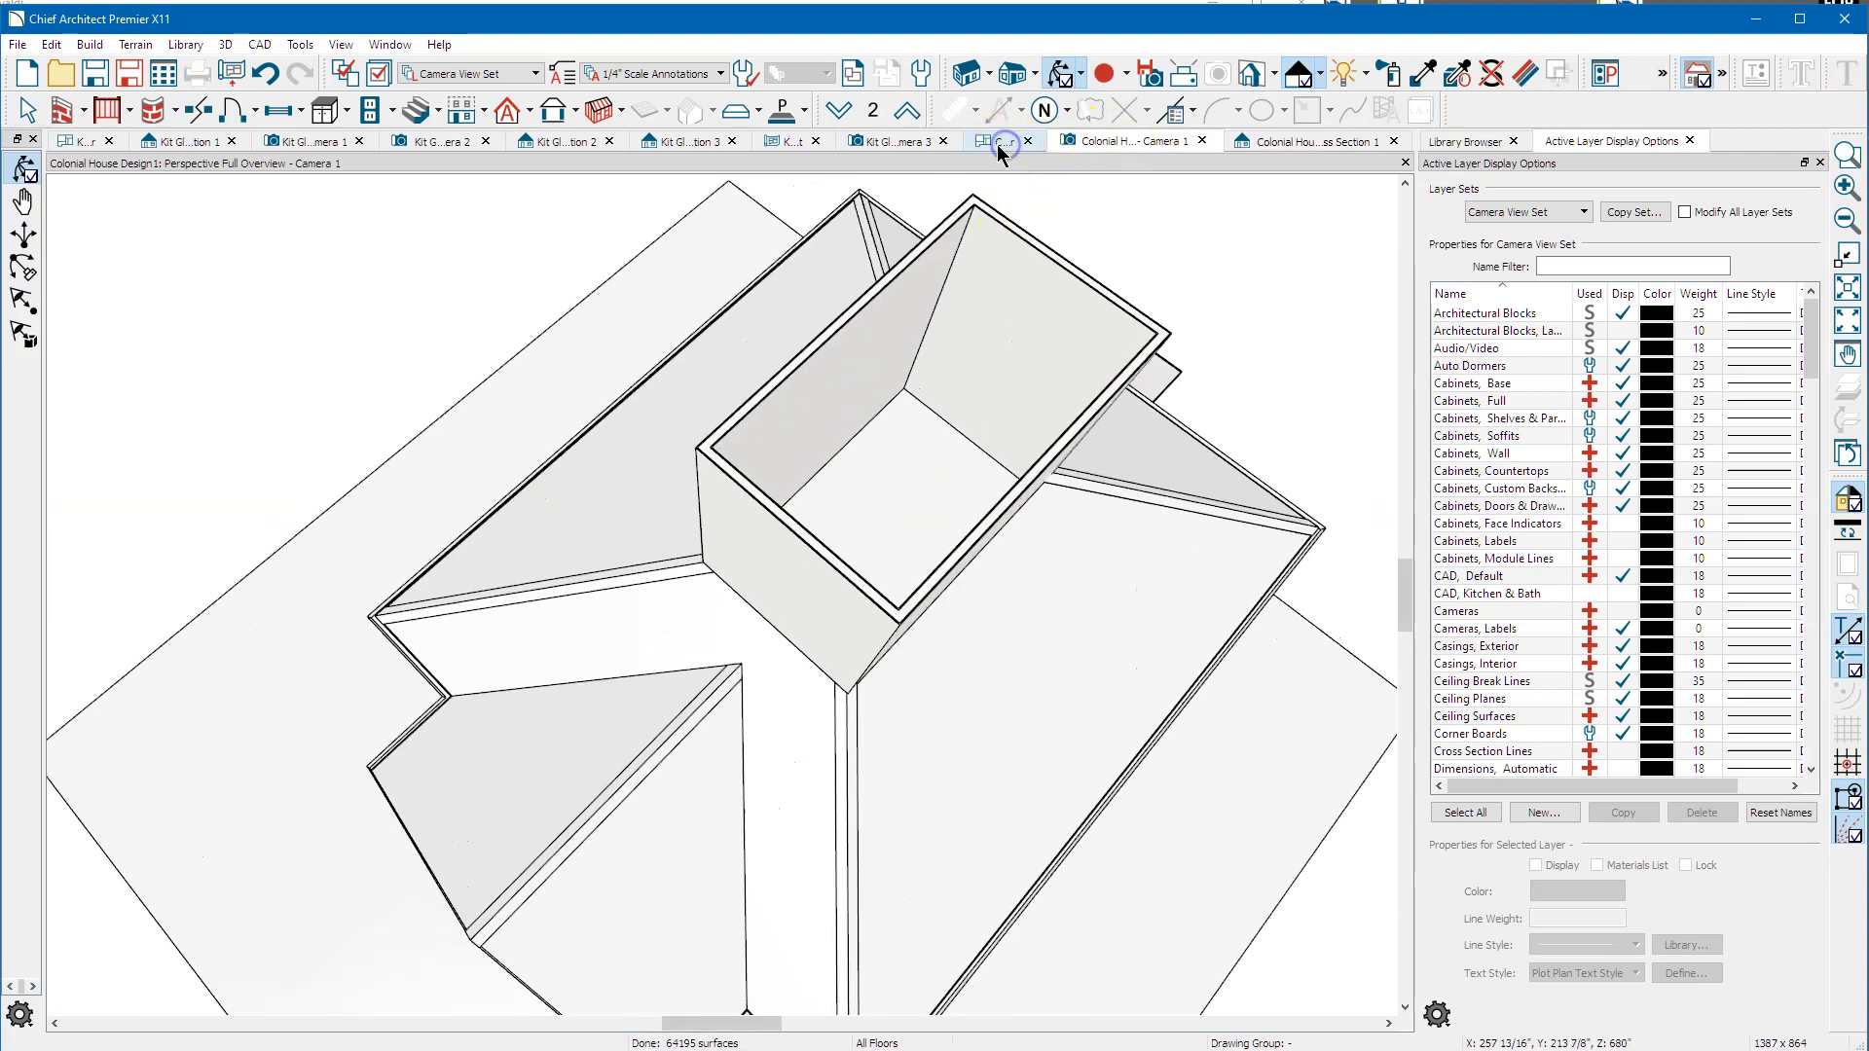
Select all four fourth-floor walls together and make them pony walls in their Wall Types settings.
click(1002, 146)
click(906, 113)
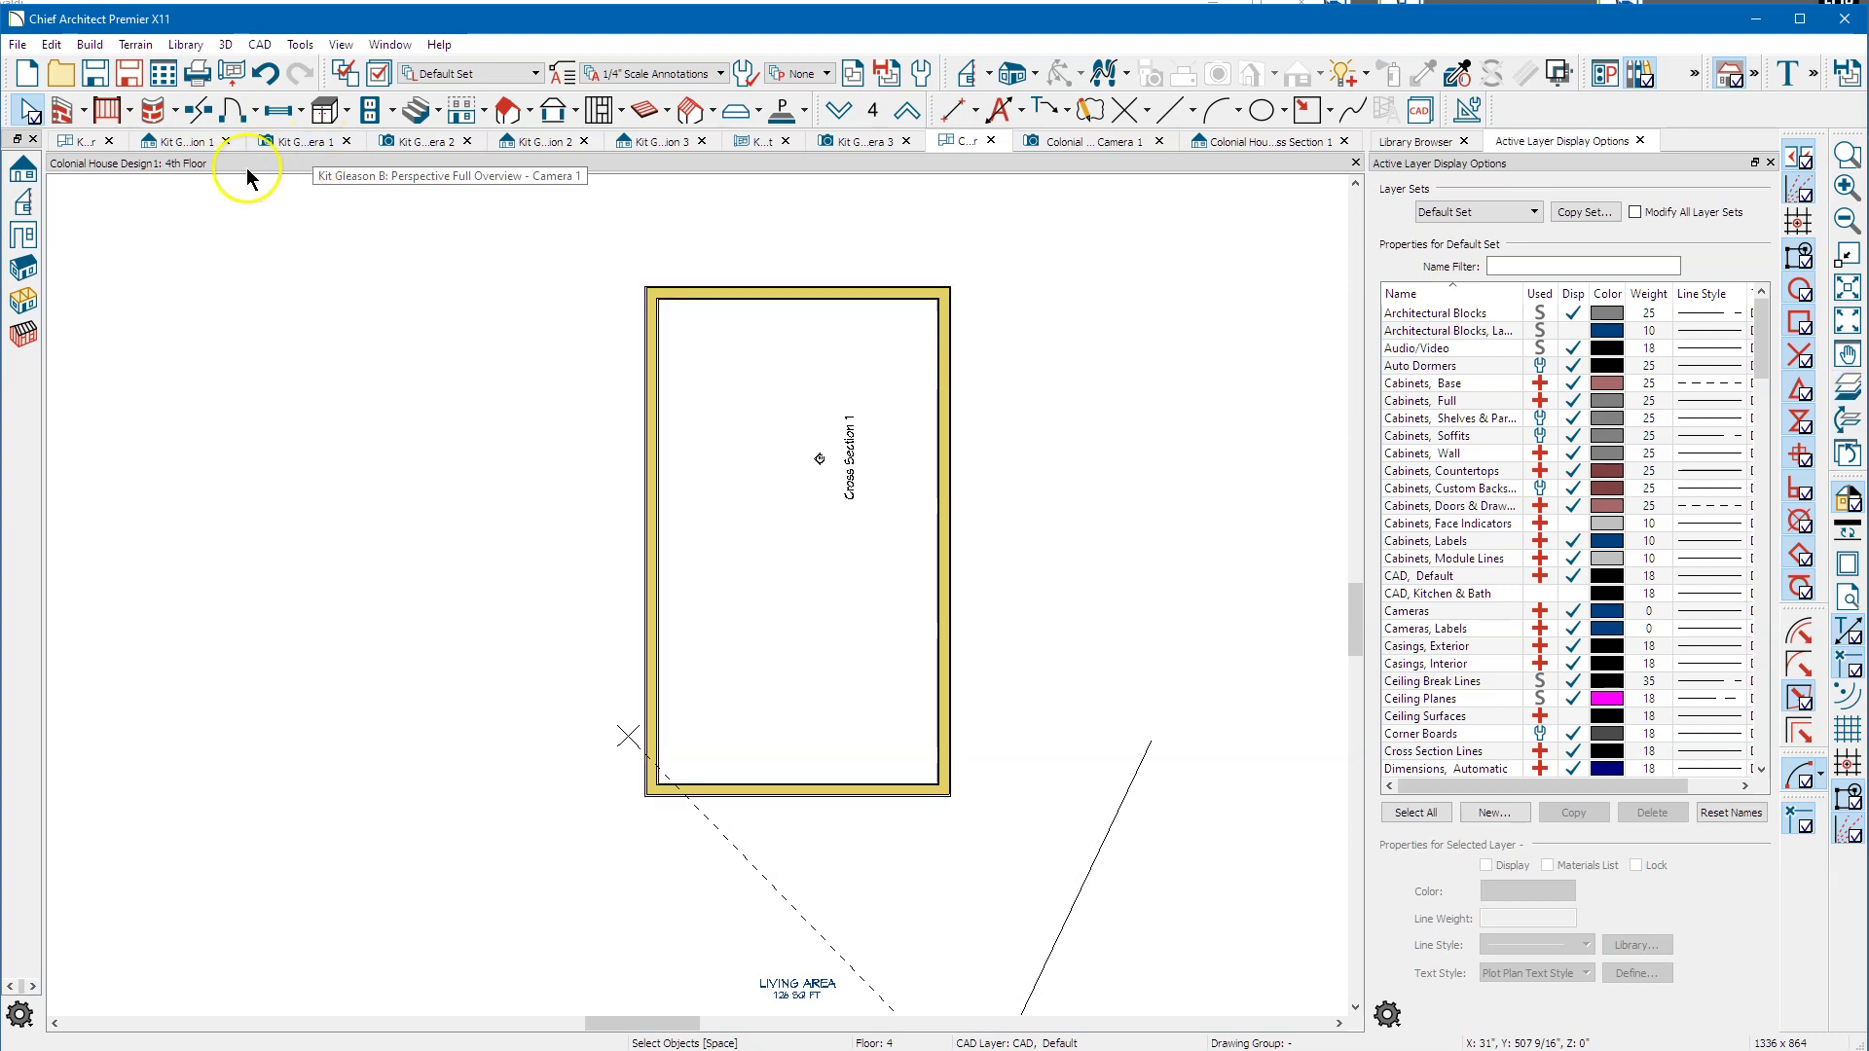
click(65, 113)
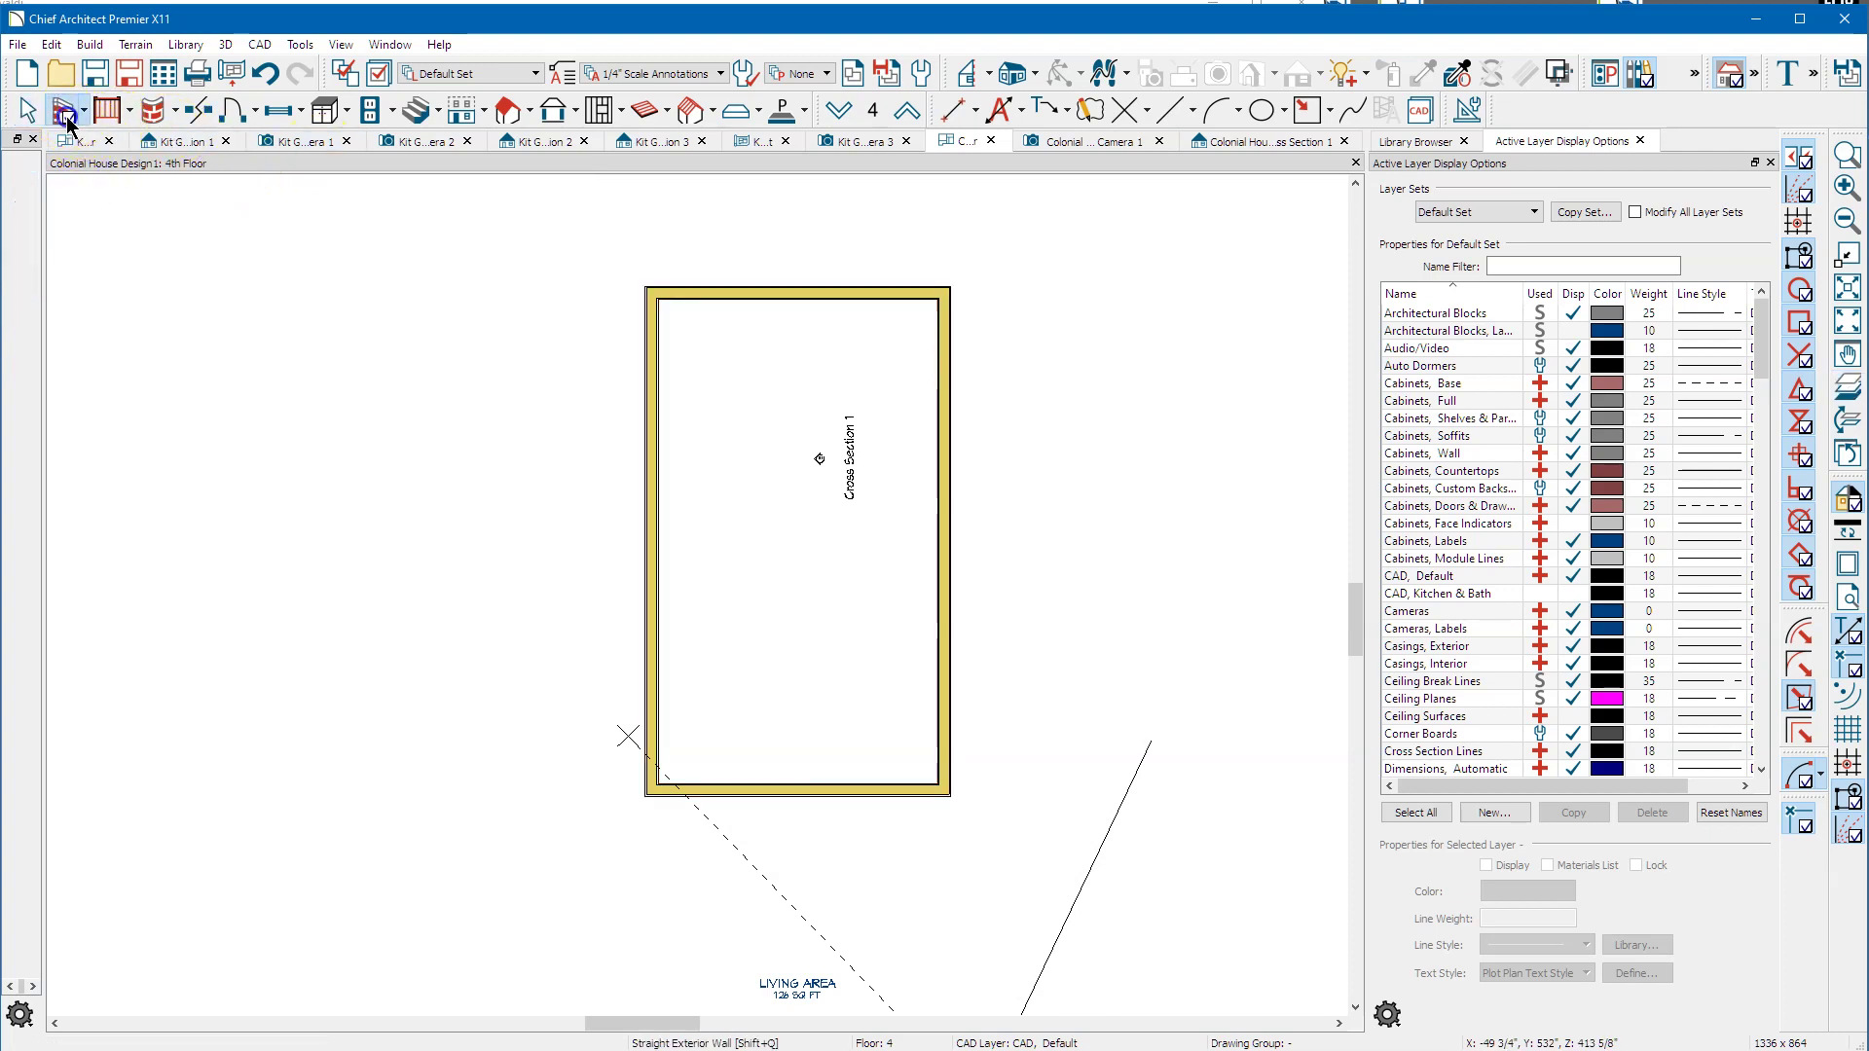
drag(513, 244, 1002, 834)
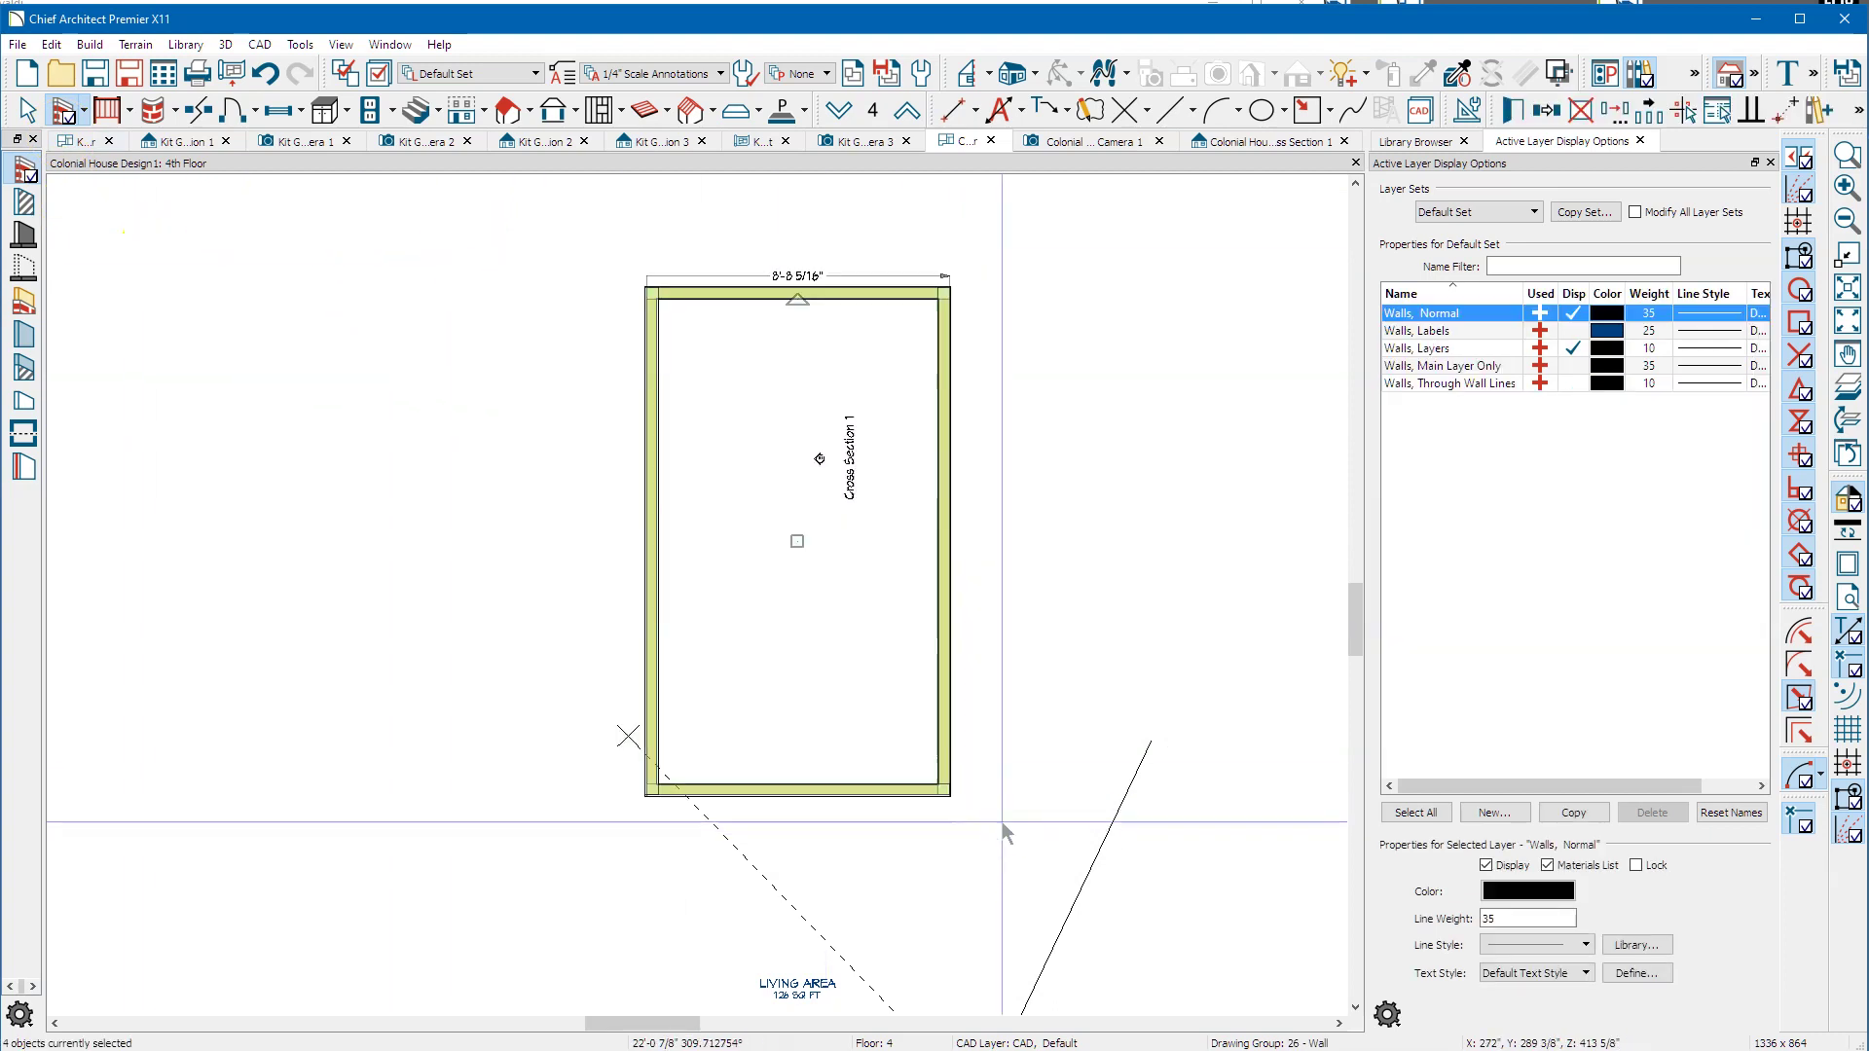
click(1520, 111)
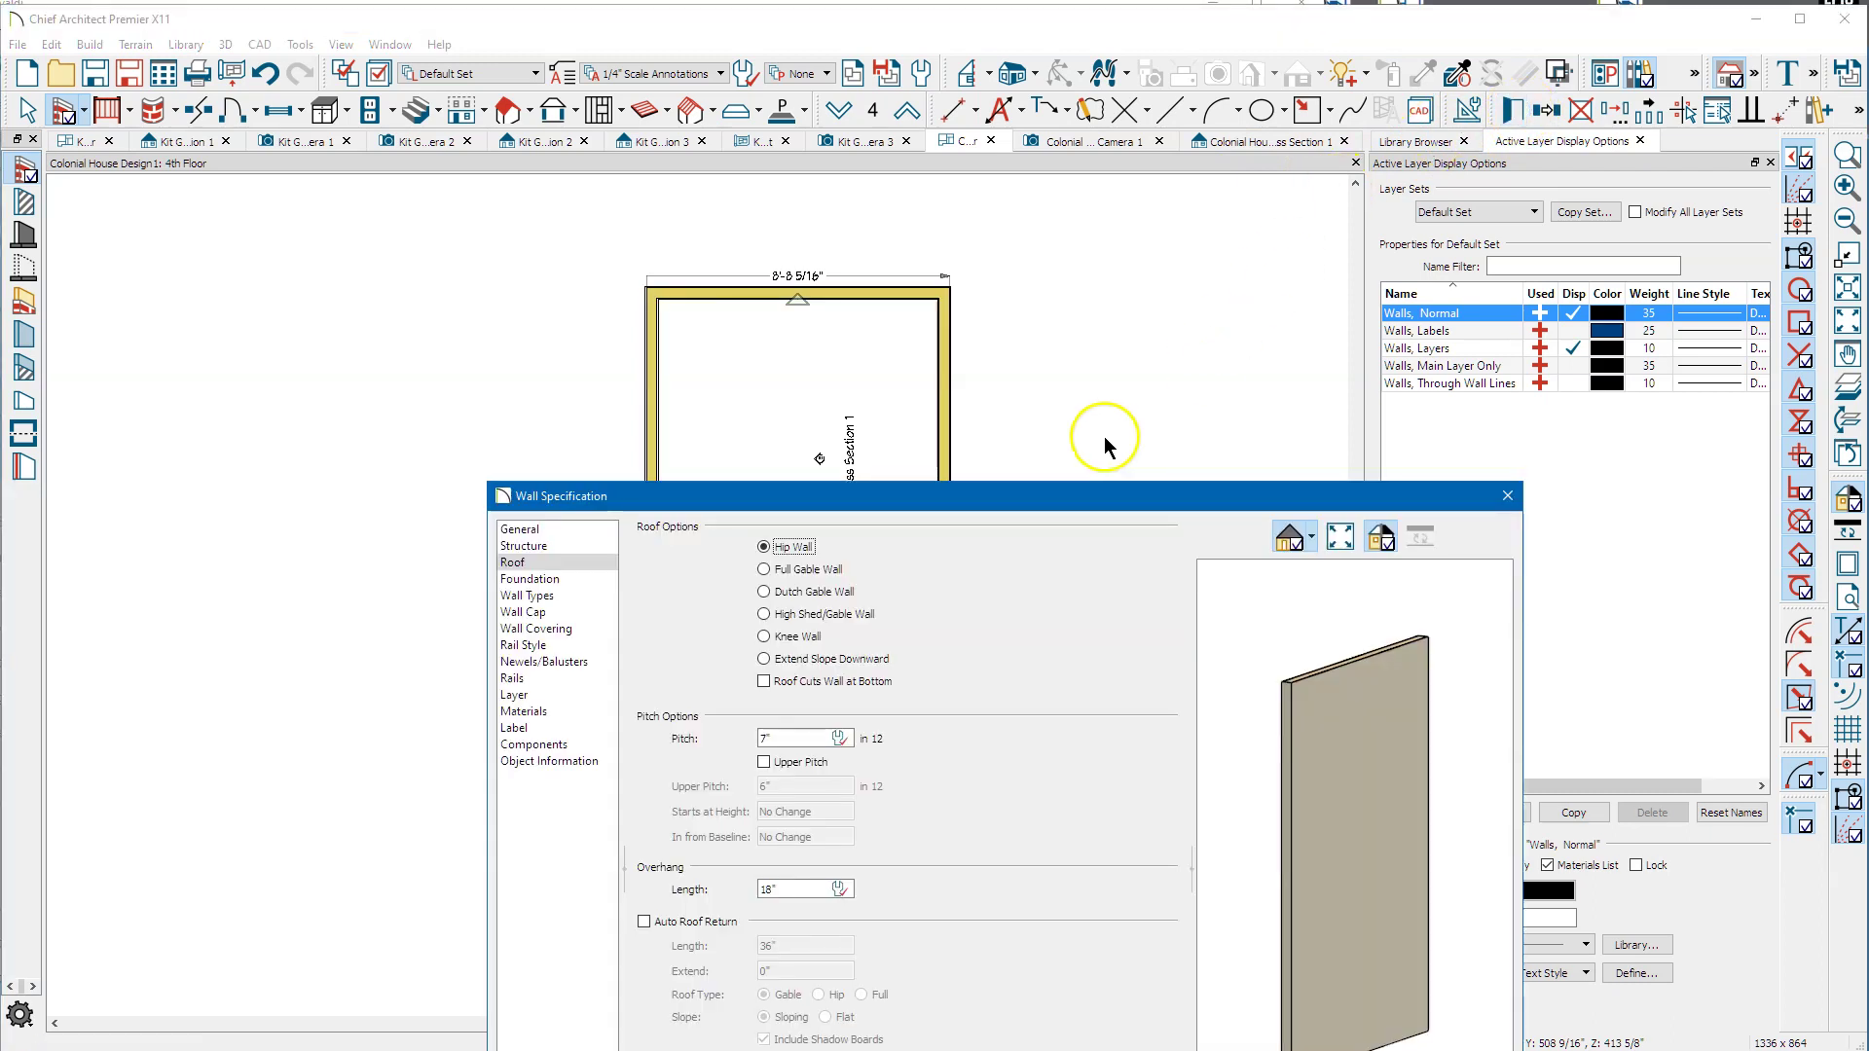
drag(1010, 488, 951, 181)
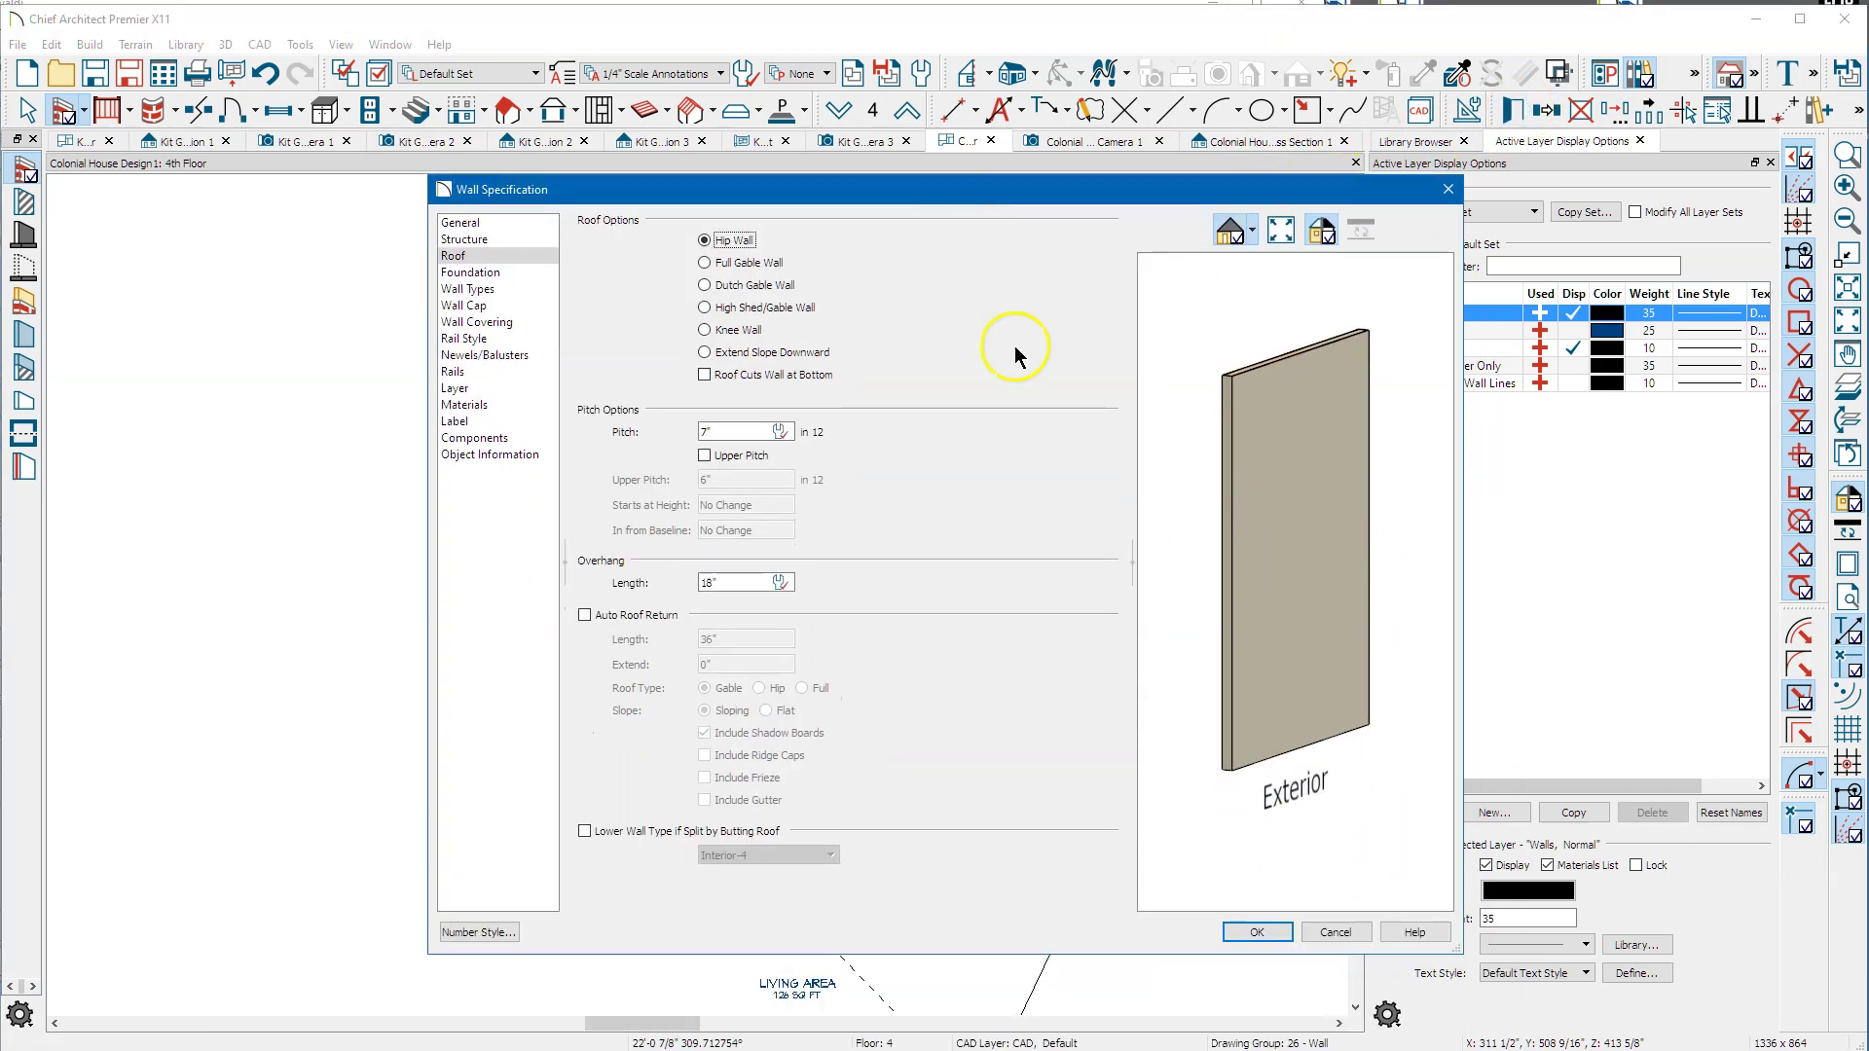
click(492, 289)
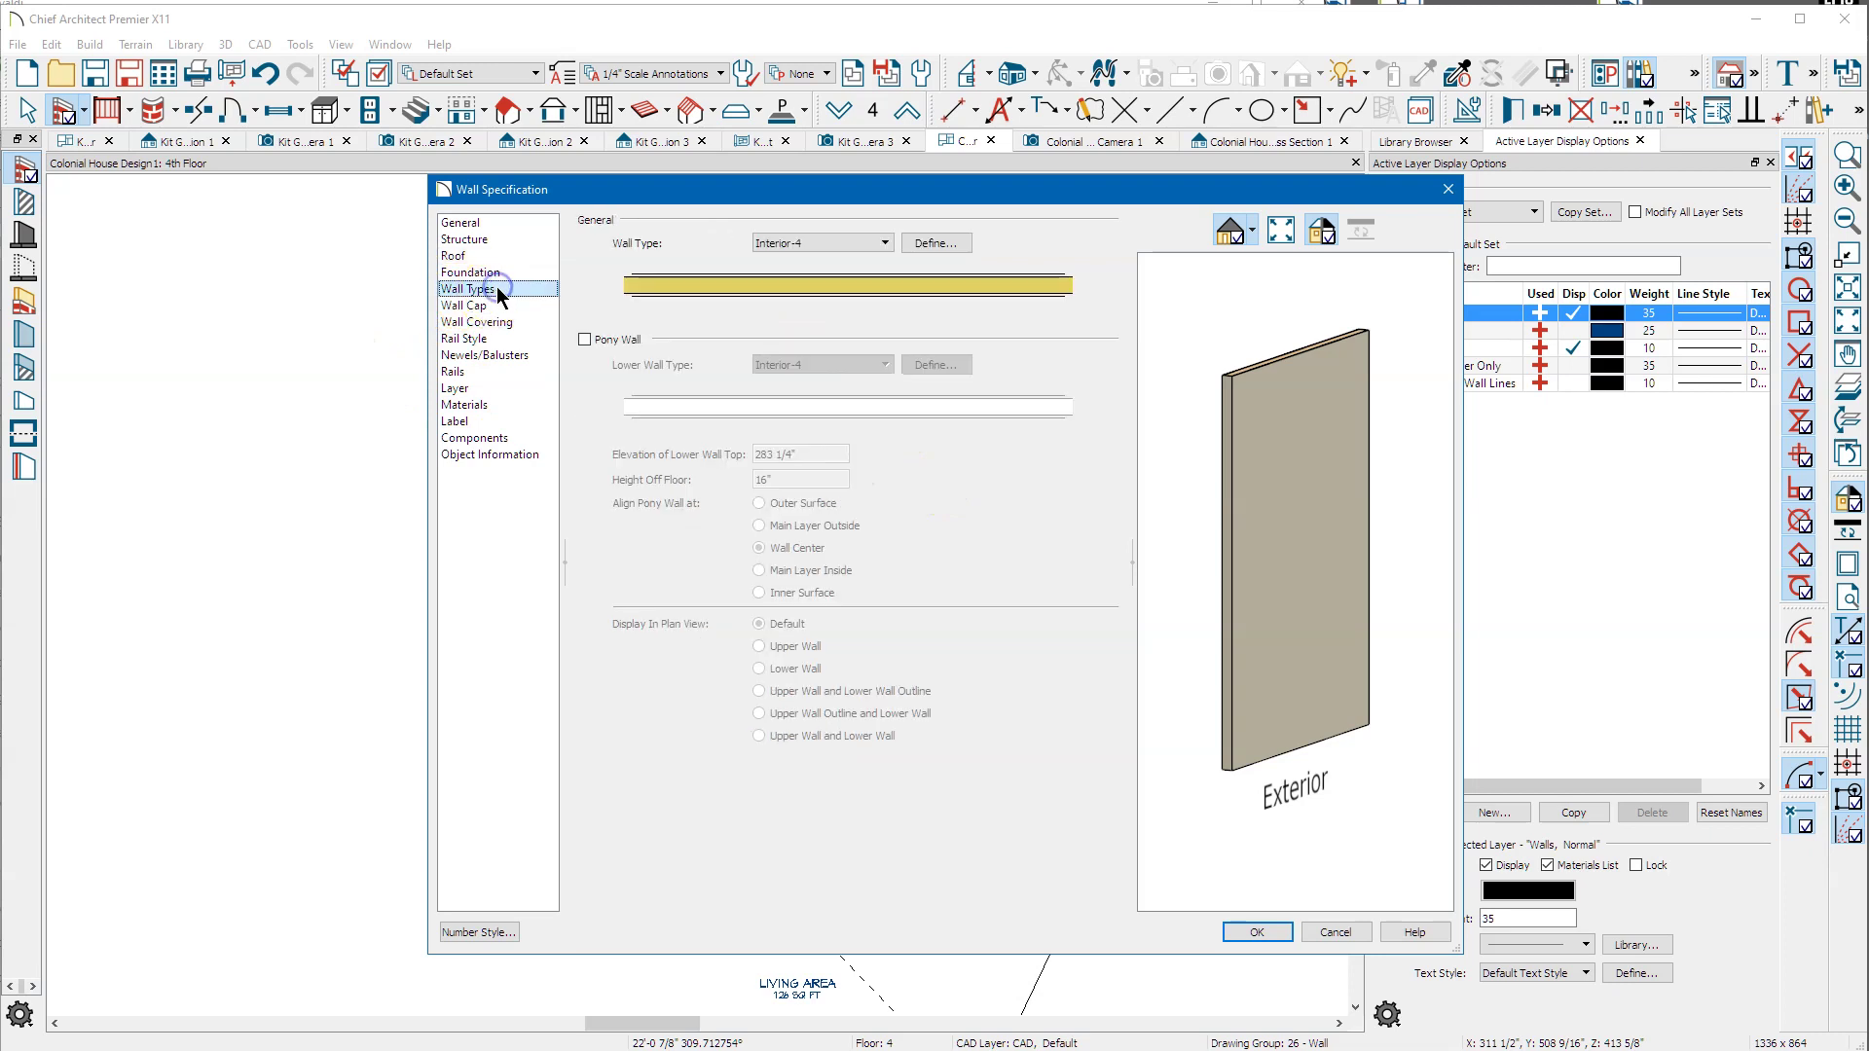
click(604, 341)
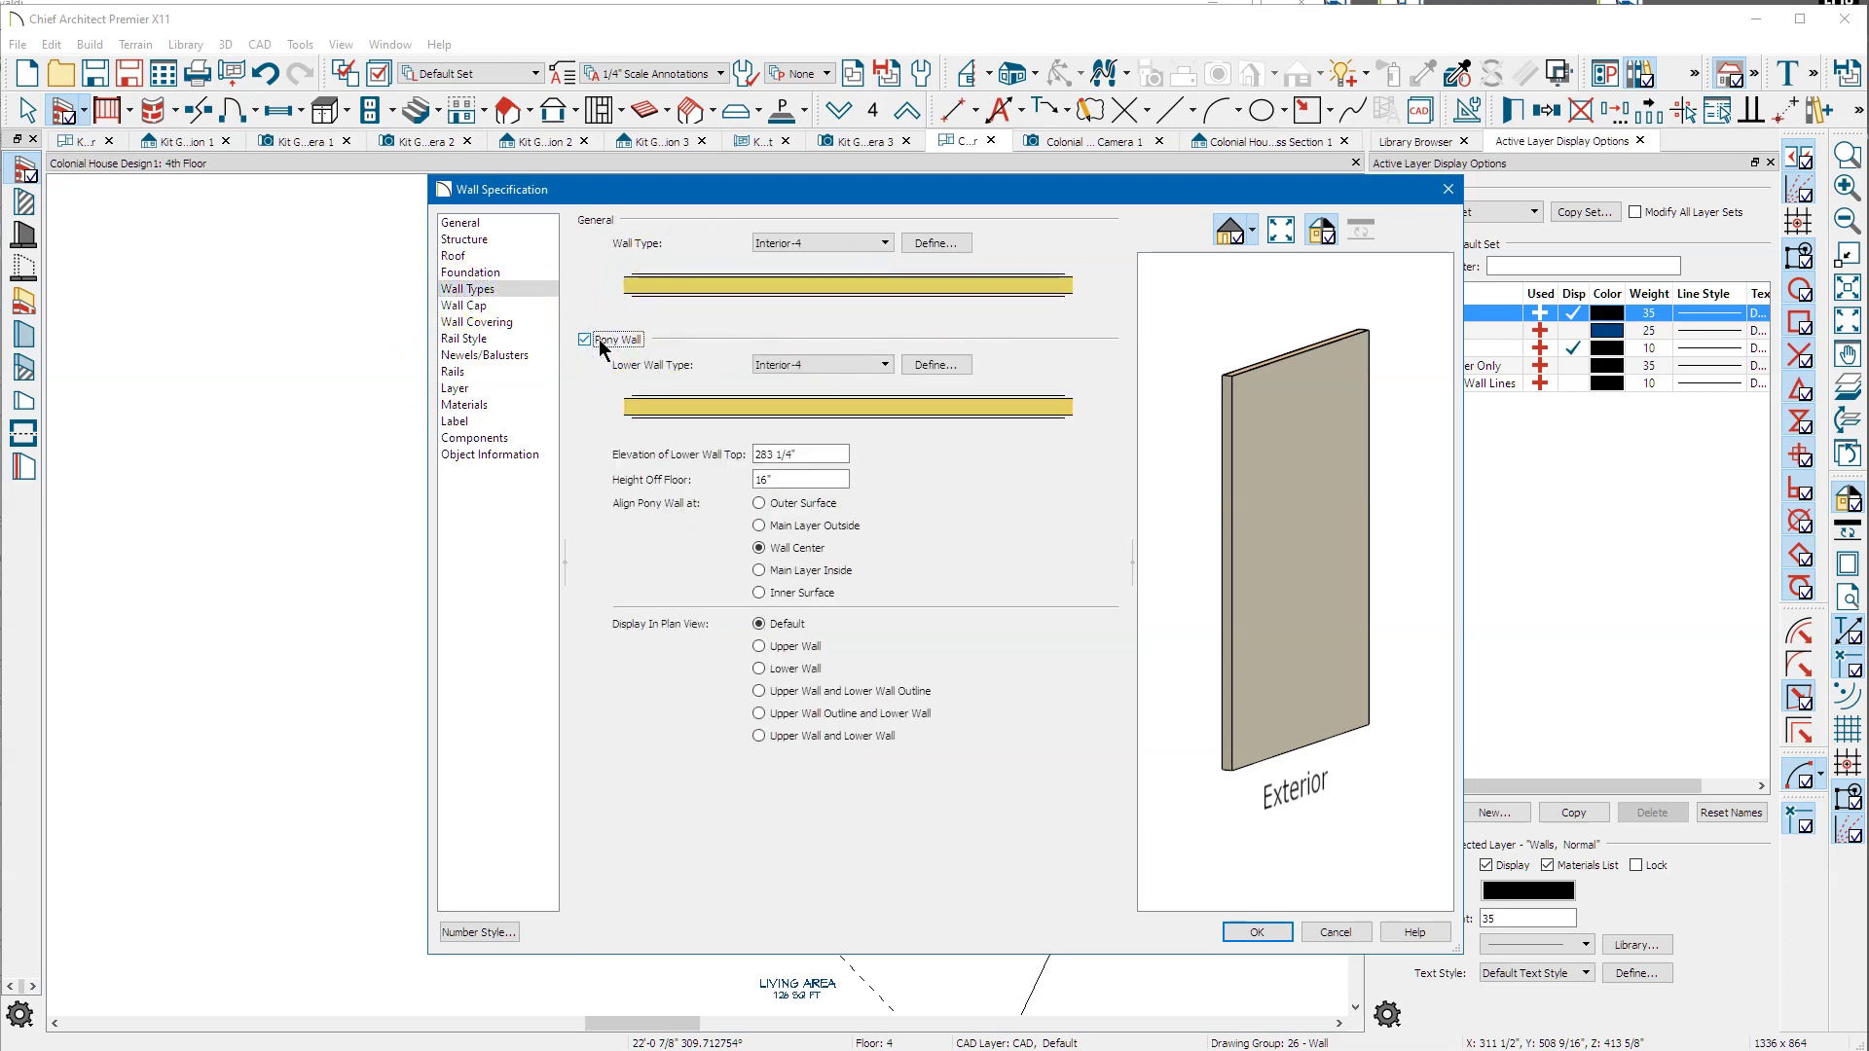
Set the pony walls' upper wall type to Interior Railing, then check the tower in the cross-section and camera views.
click(836, 245)
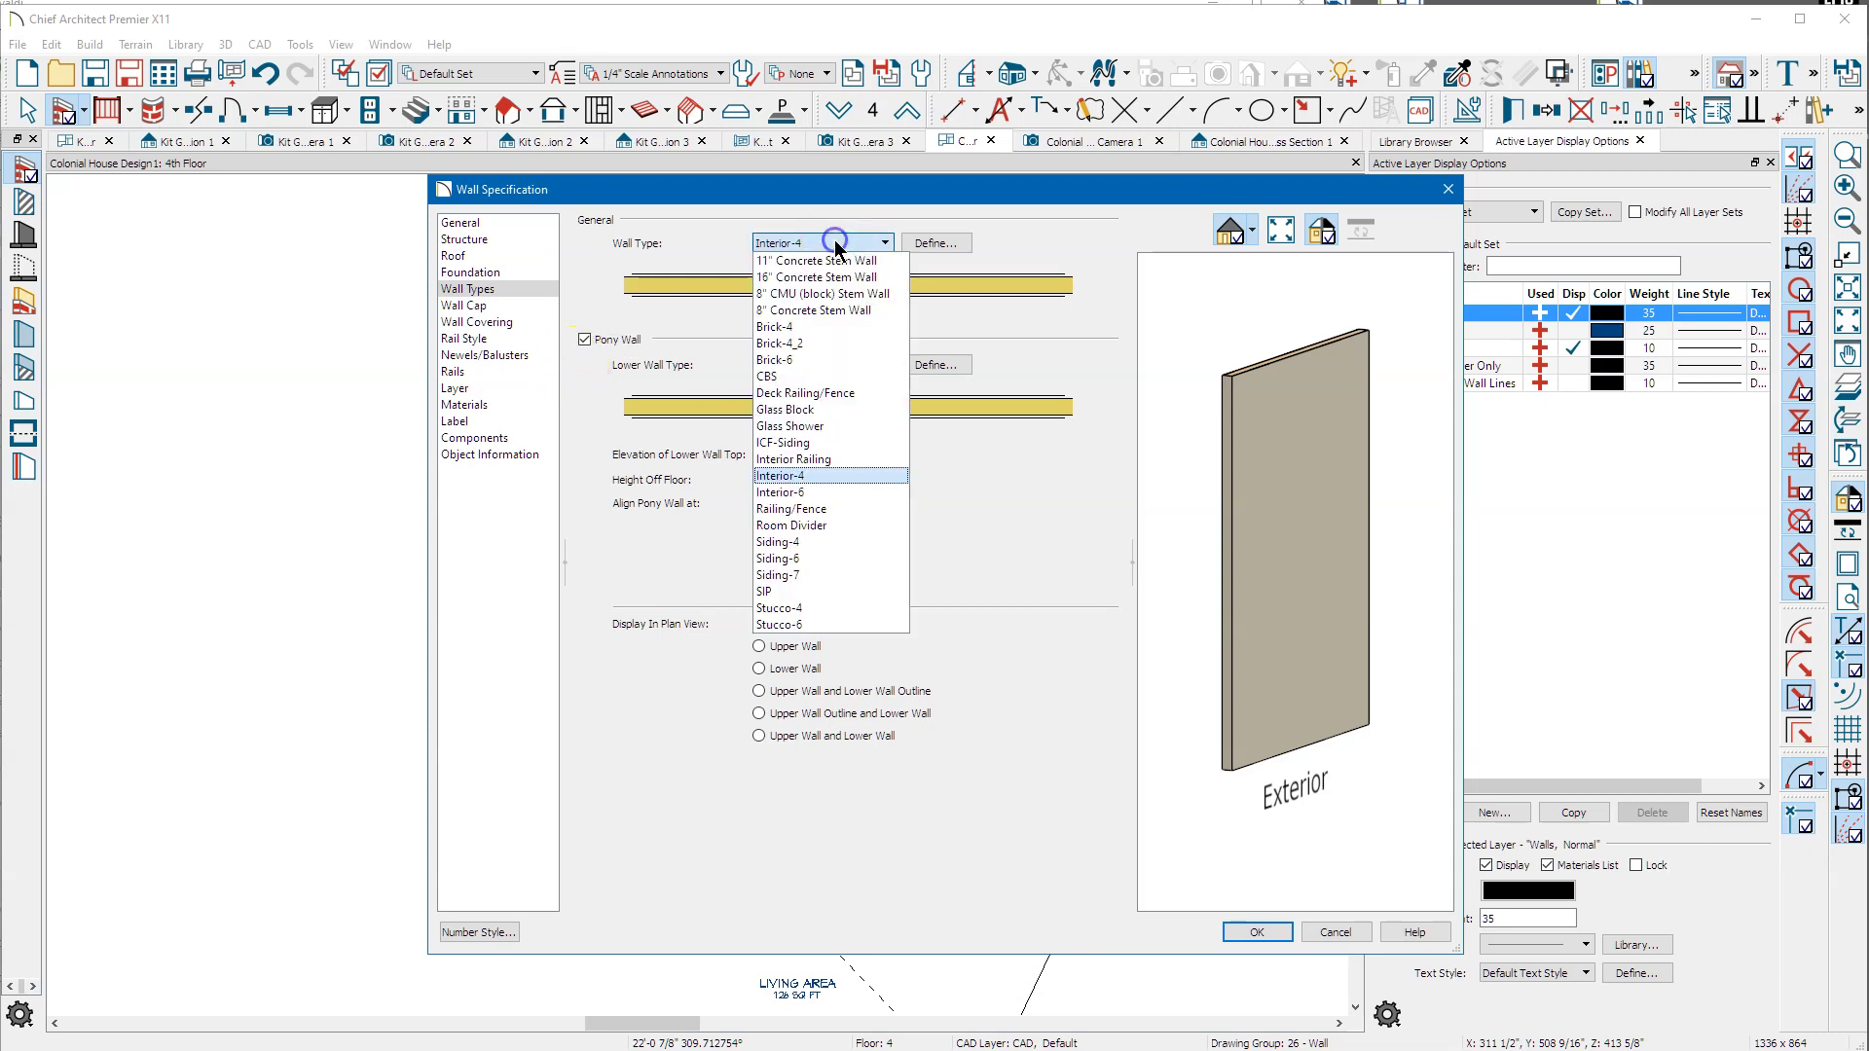
click(857, 459)
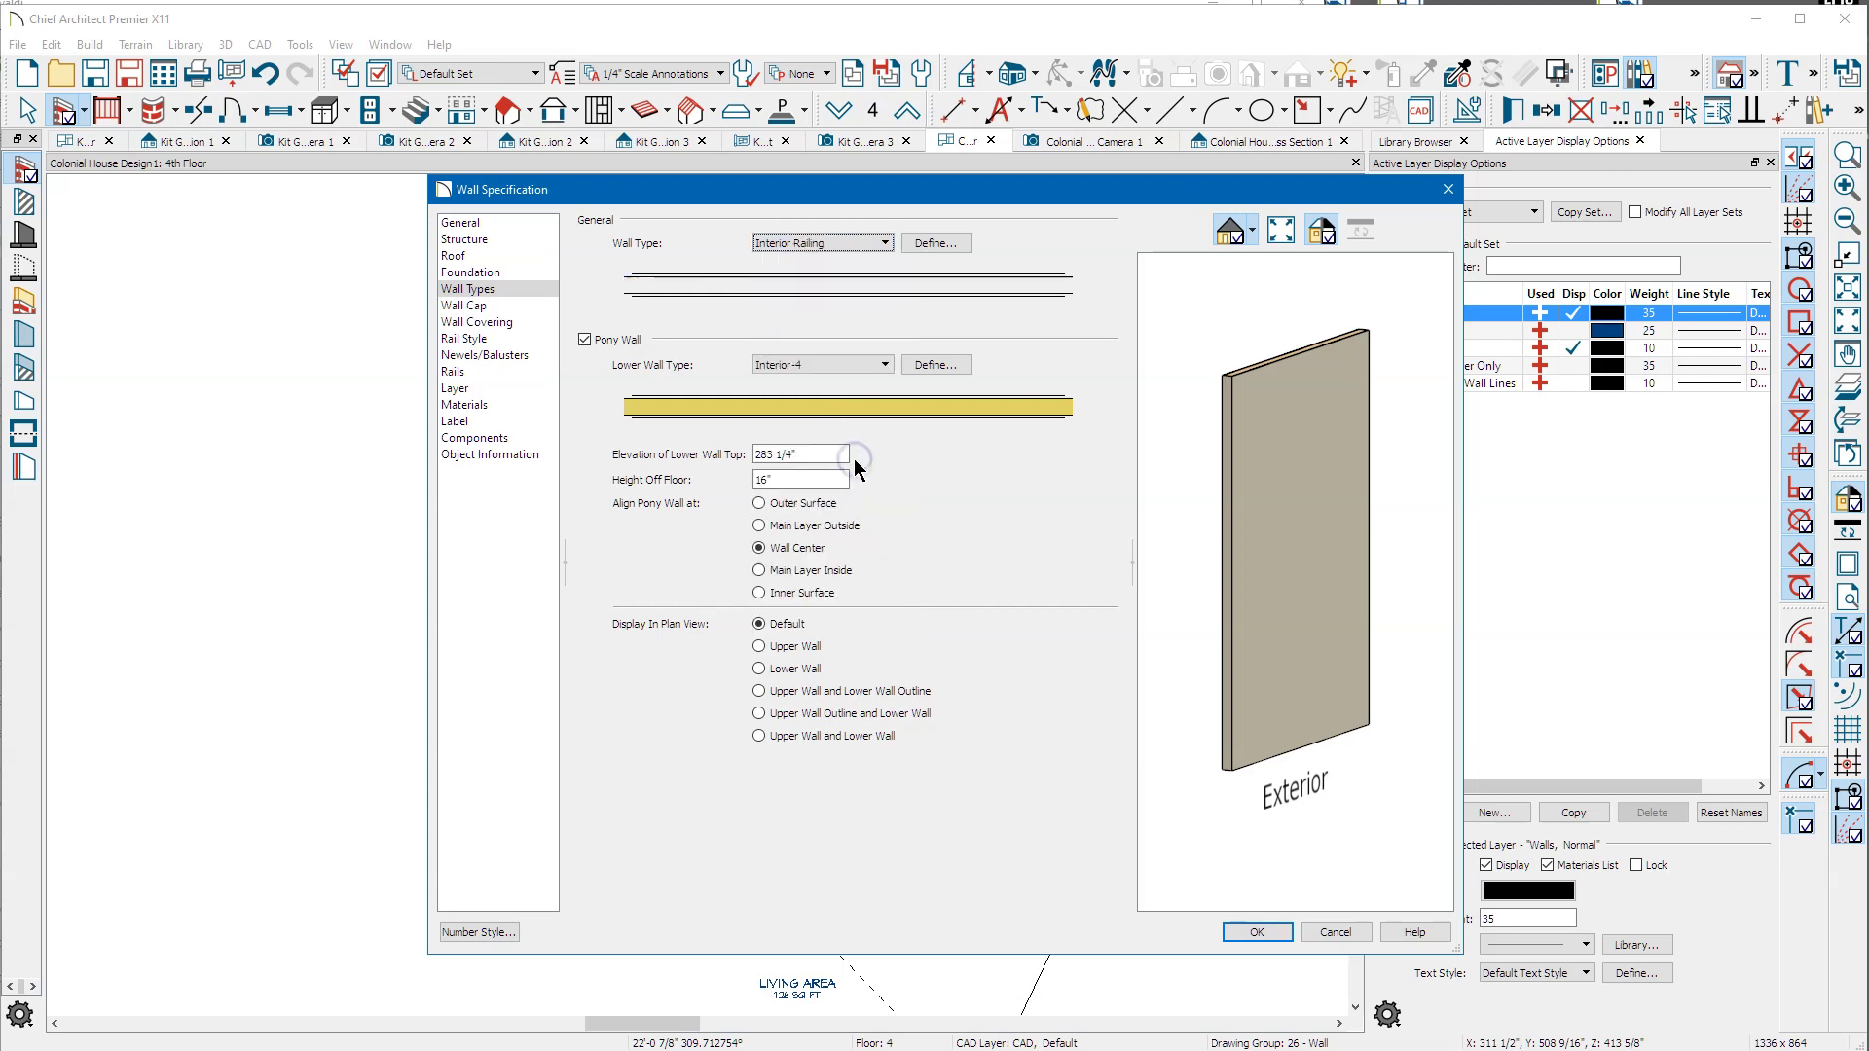
click(800, 480)
click(818, 451)
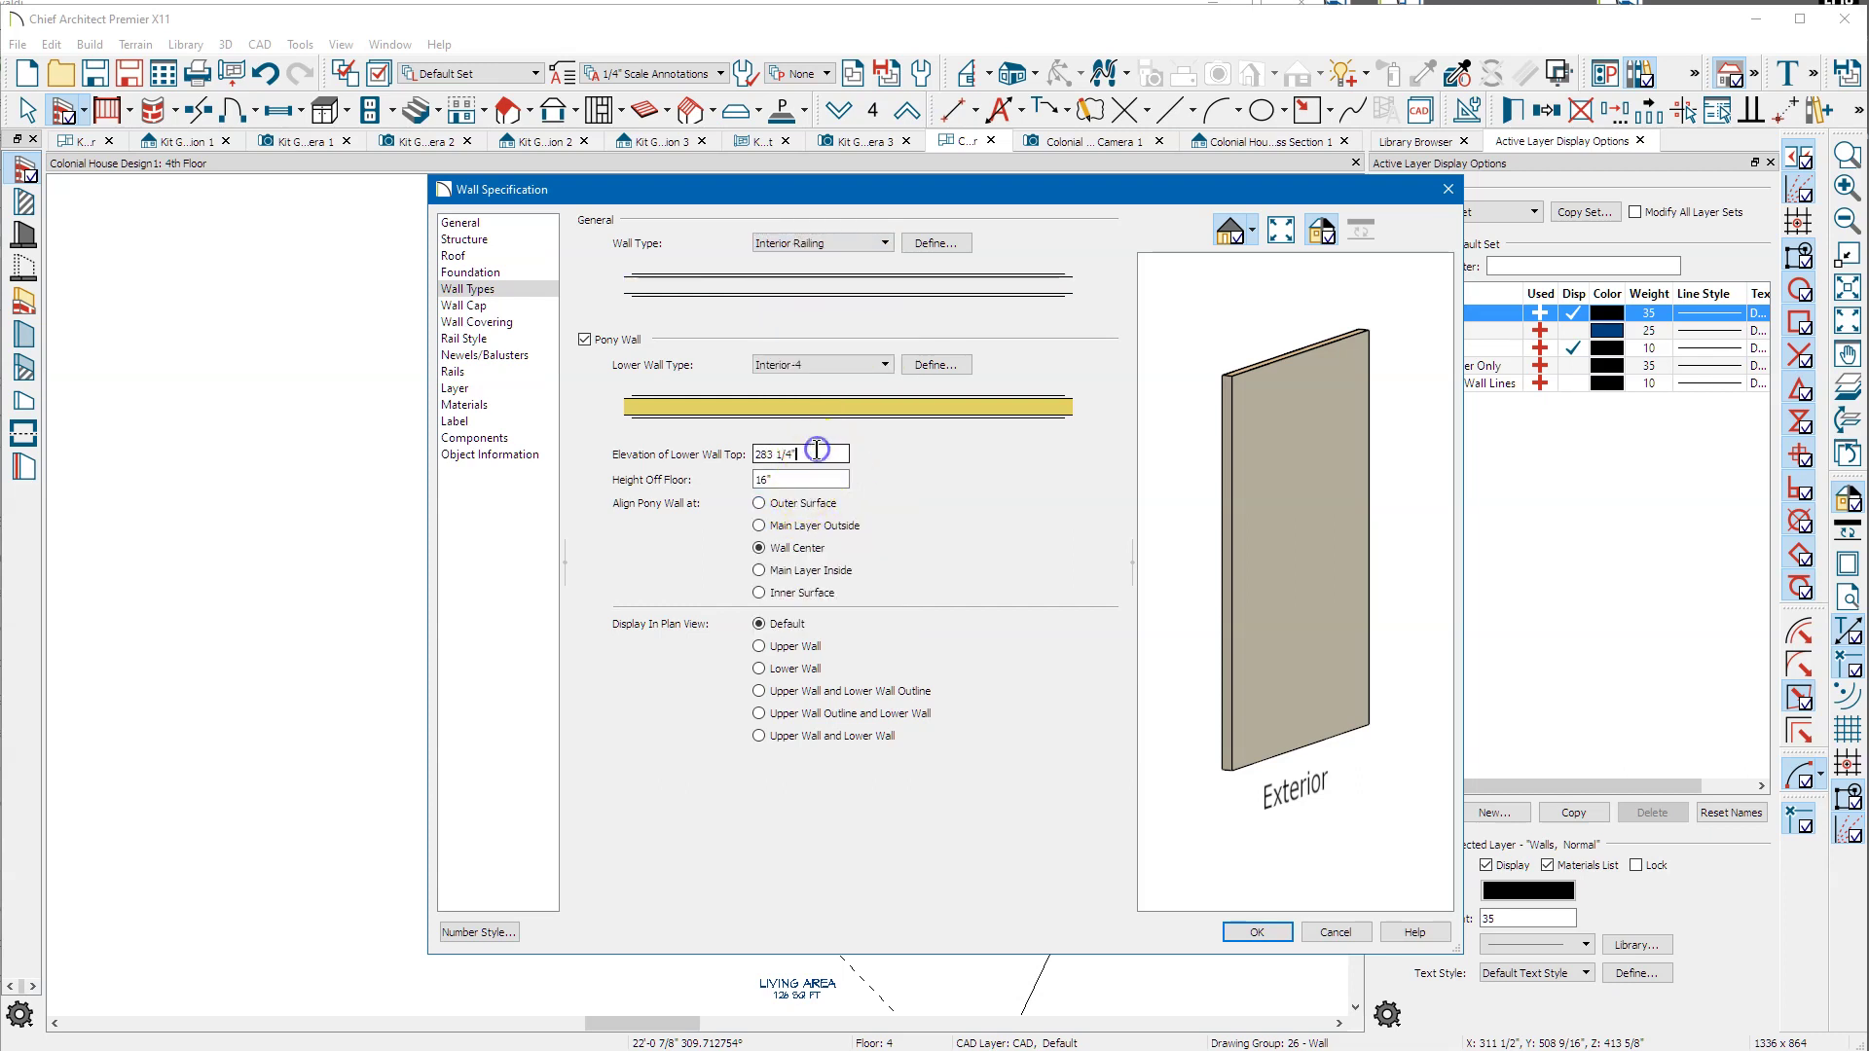
click(801, 480)
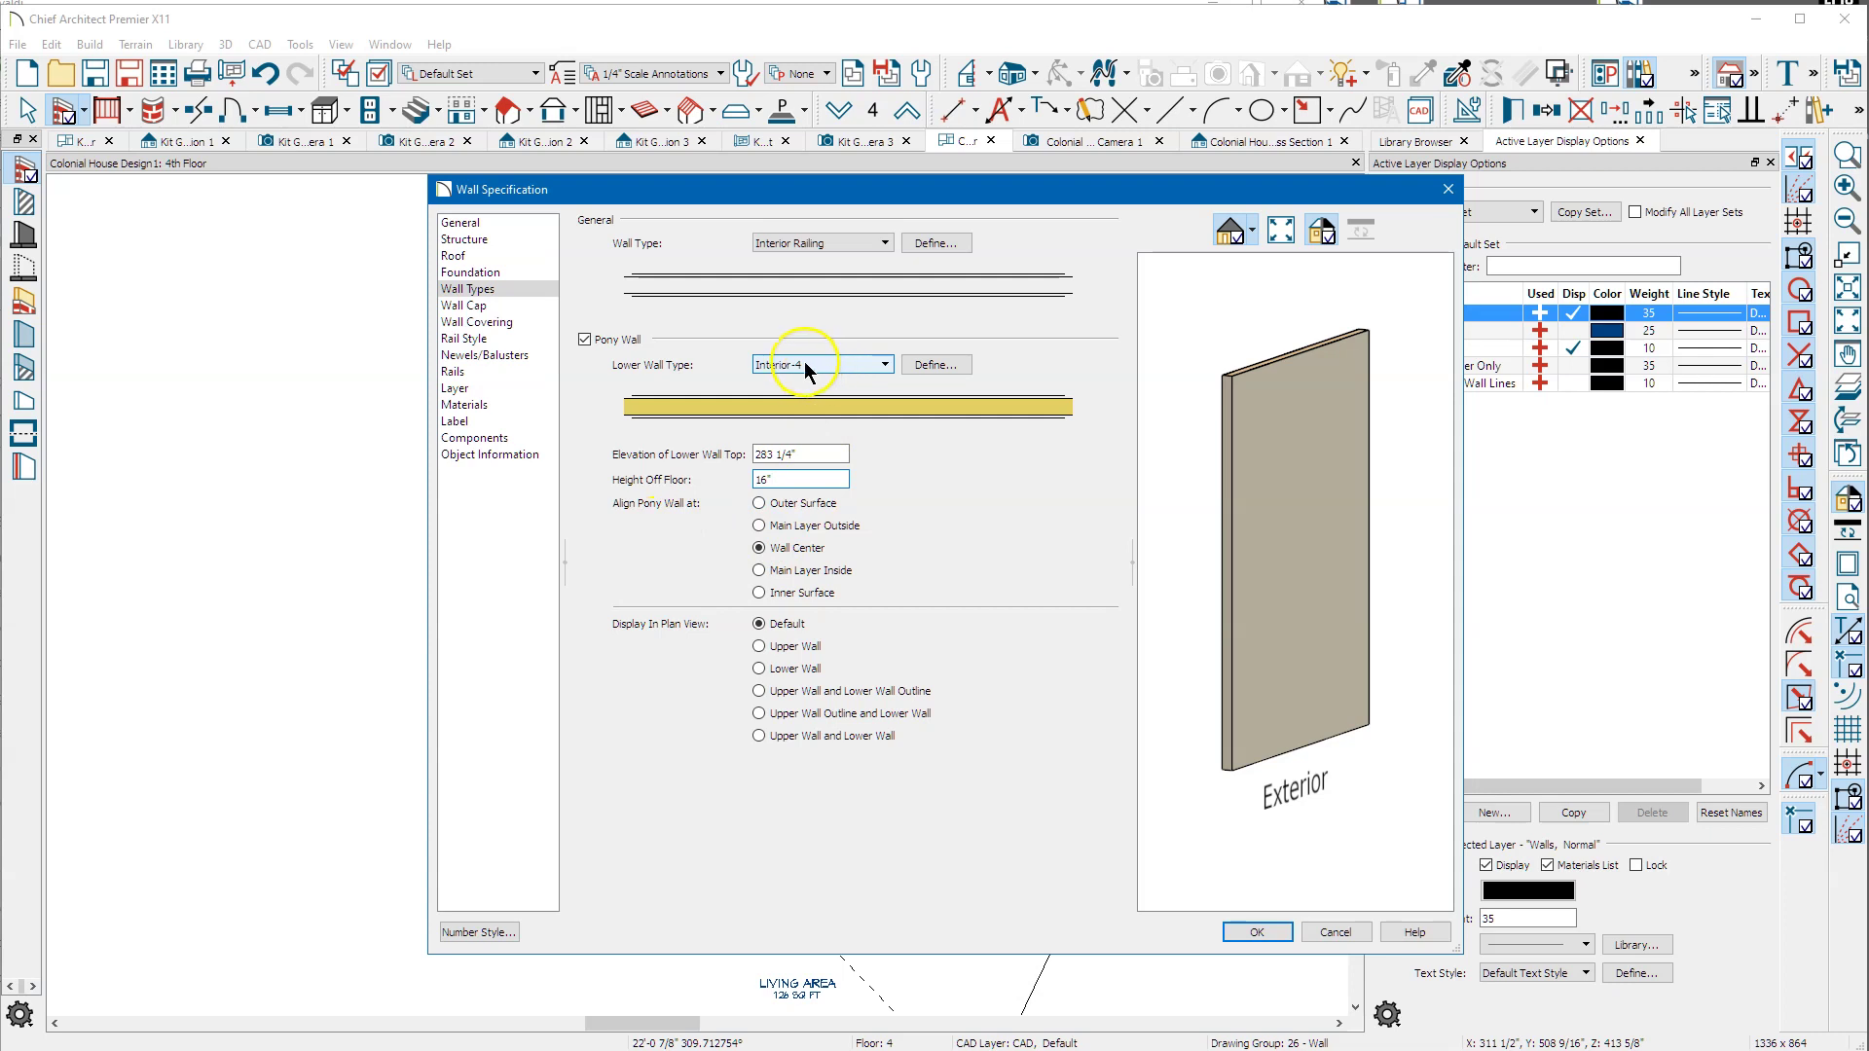
click(1261, 931)
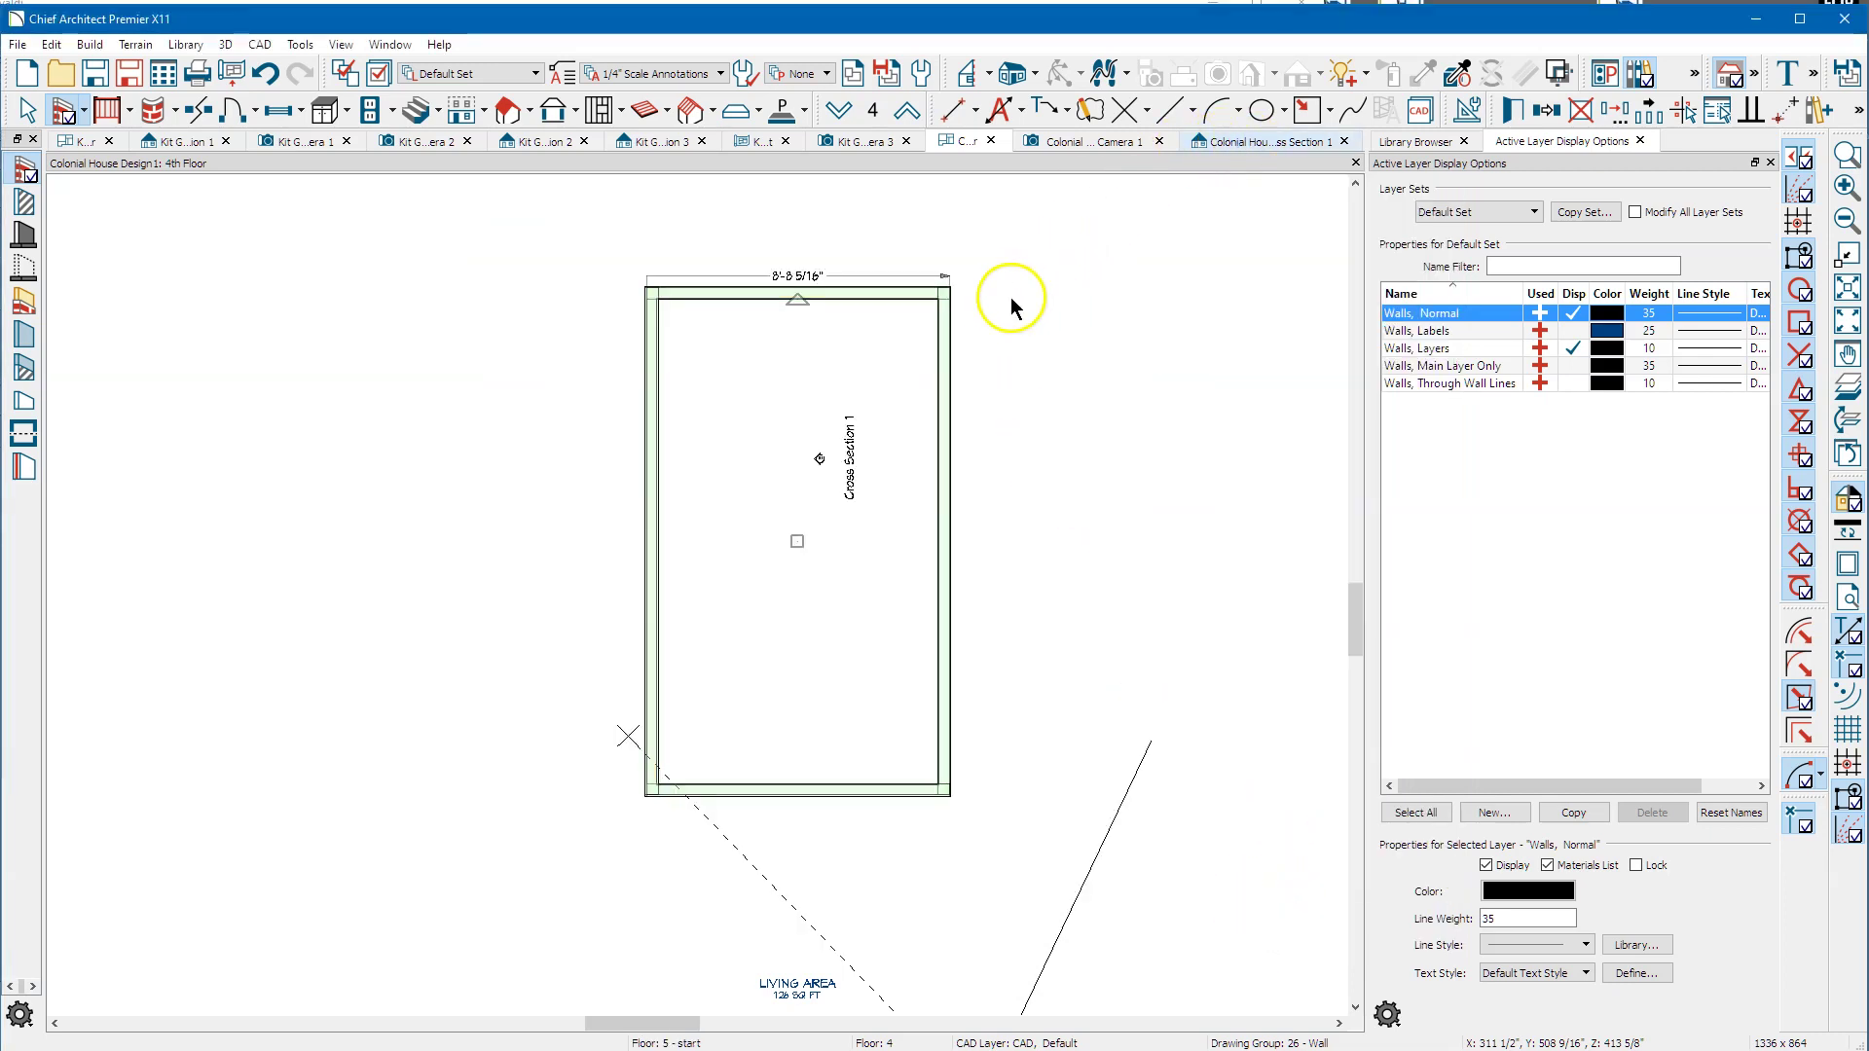
scroll(885, 640, down, 3)
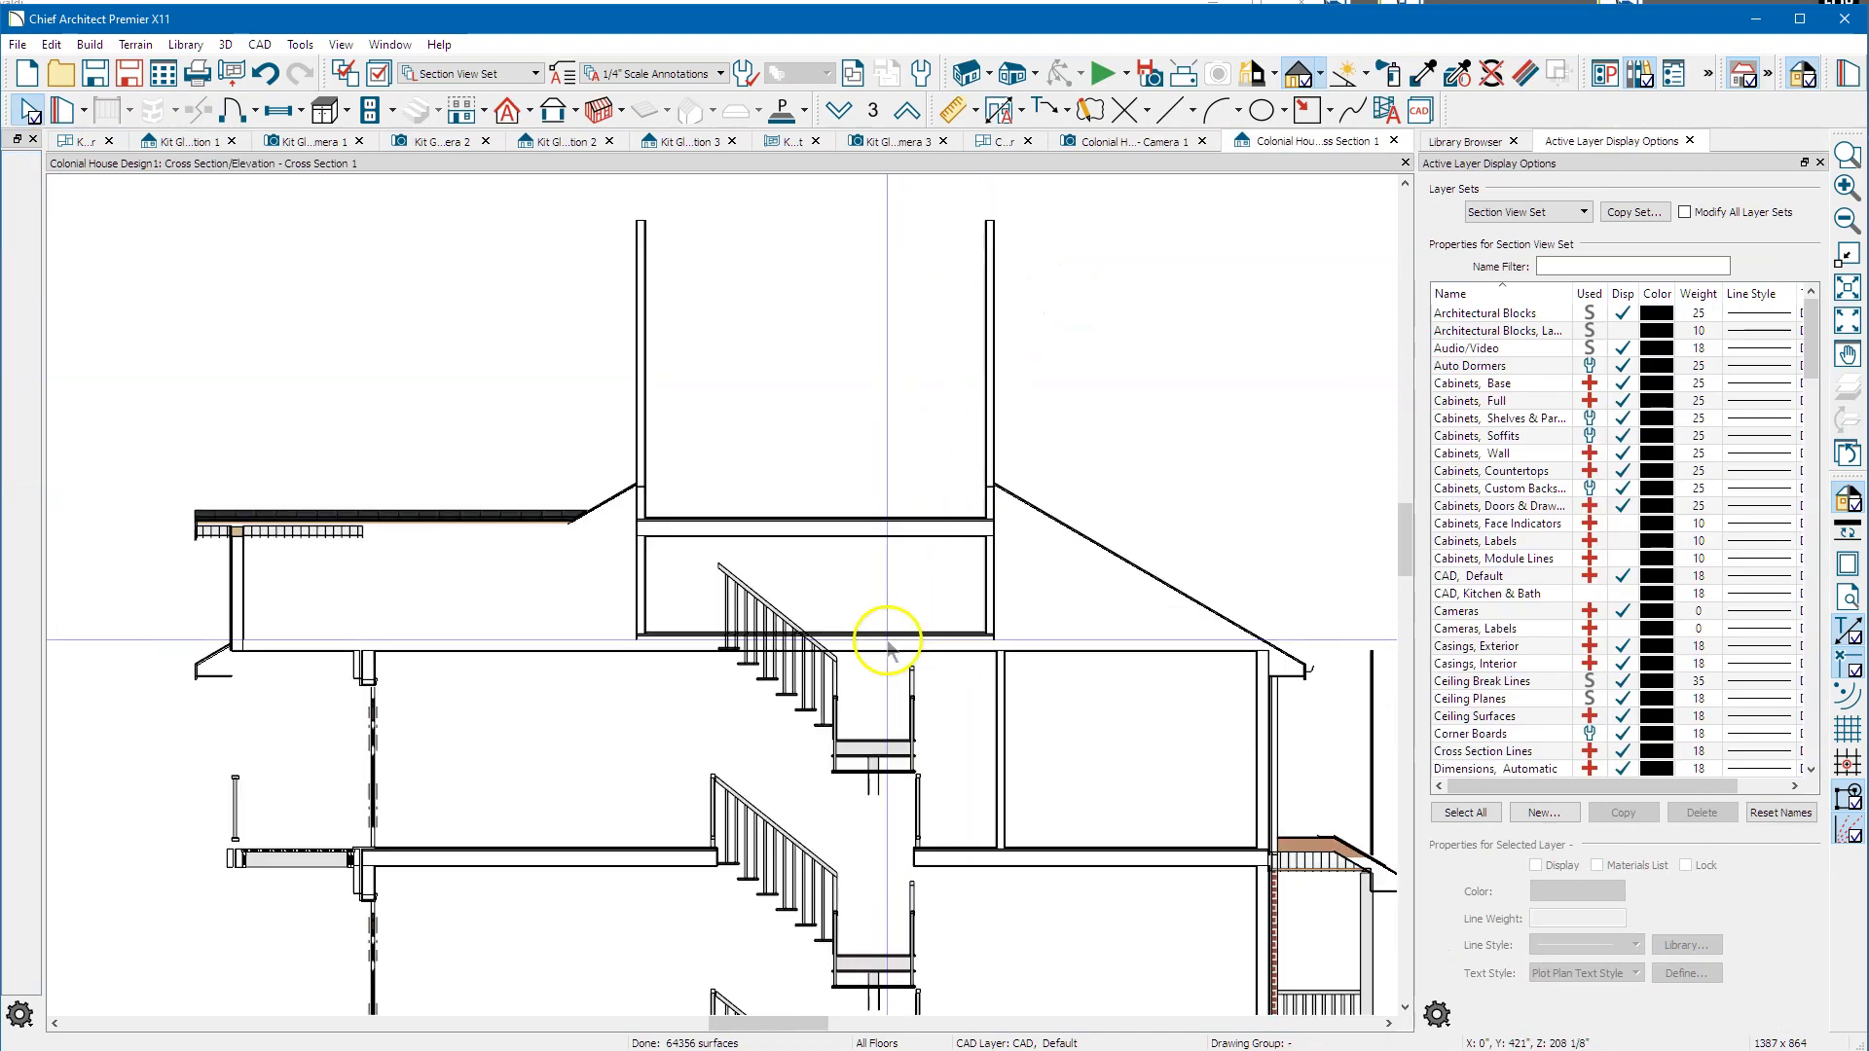
click(1132, 144)
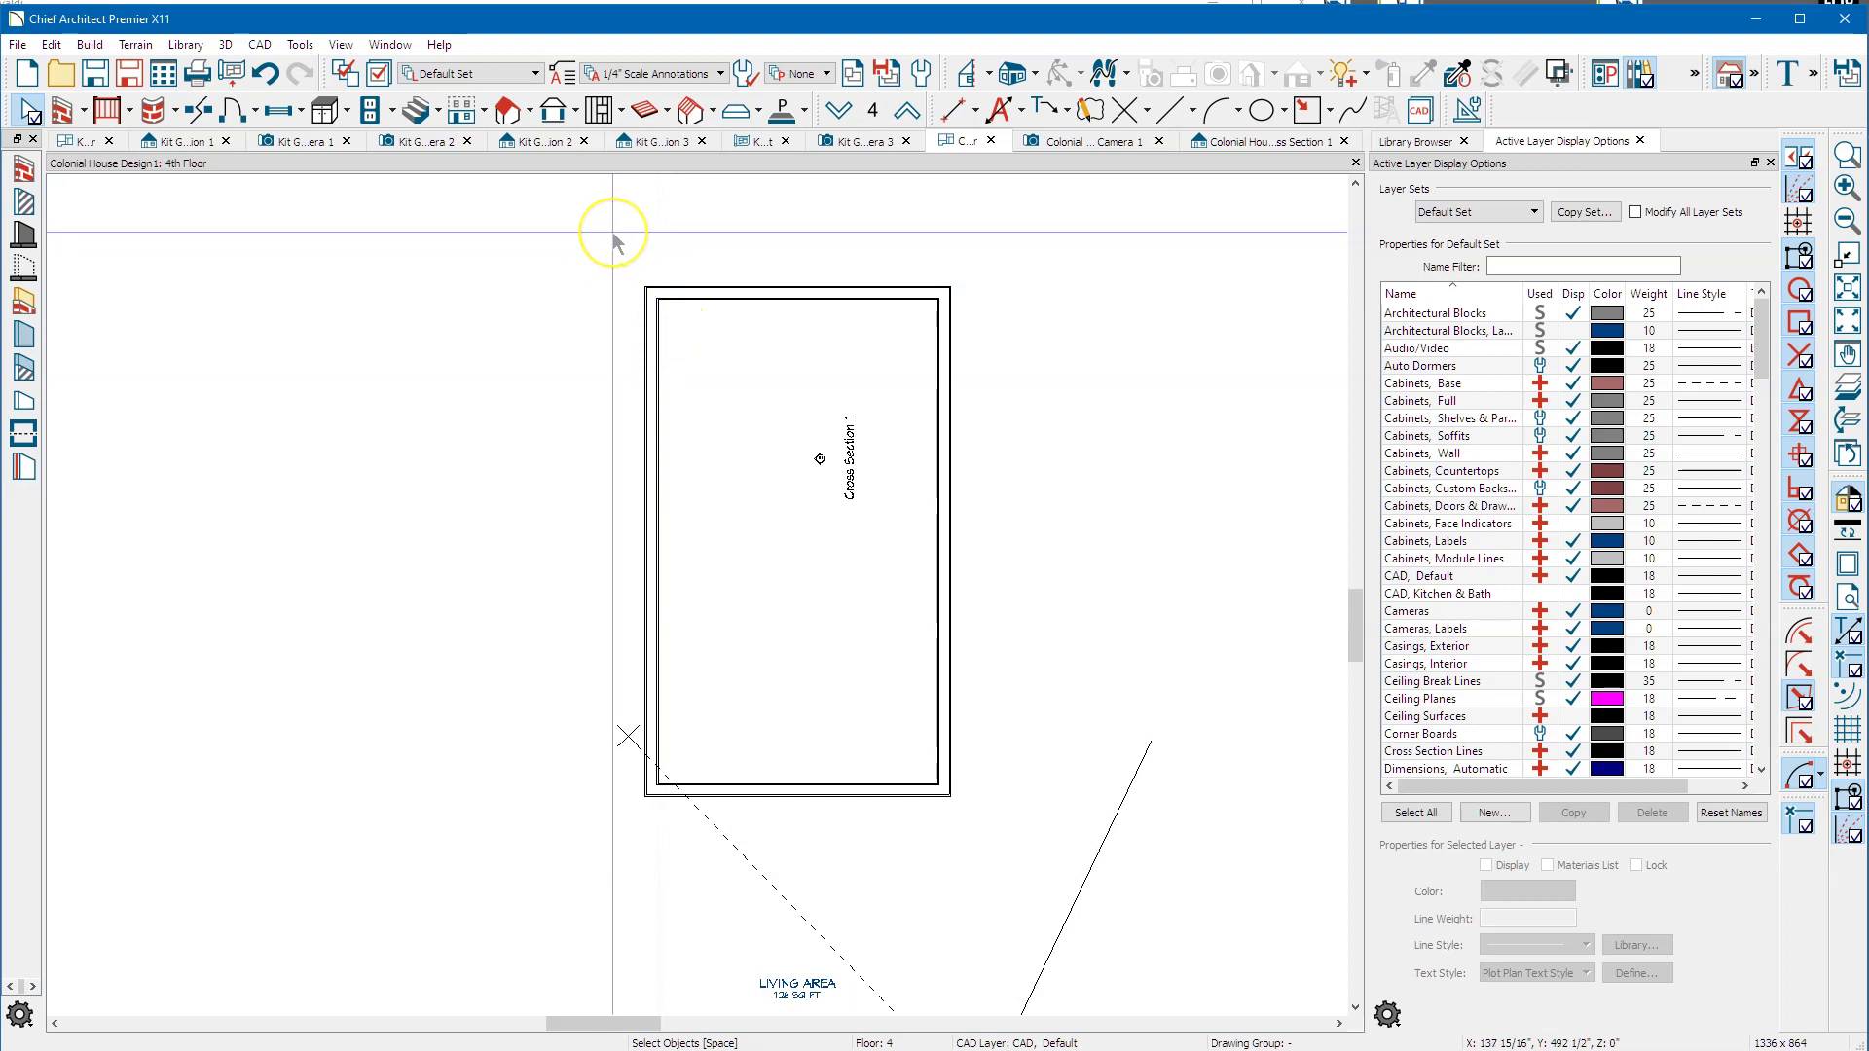
Reselect the four fourth-floor walls and specify a railing with balusters as their rail style.
click(66, 113)
drag(571, 230, 1035, 876)
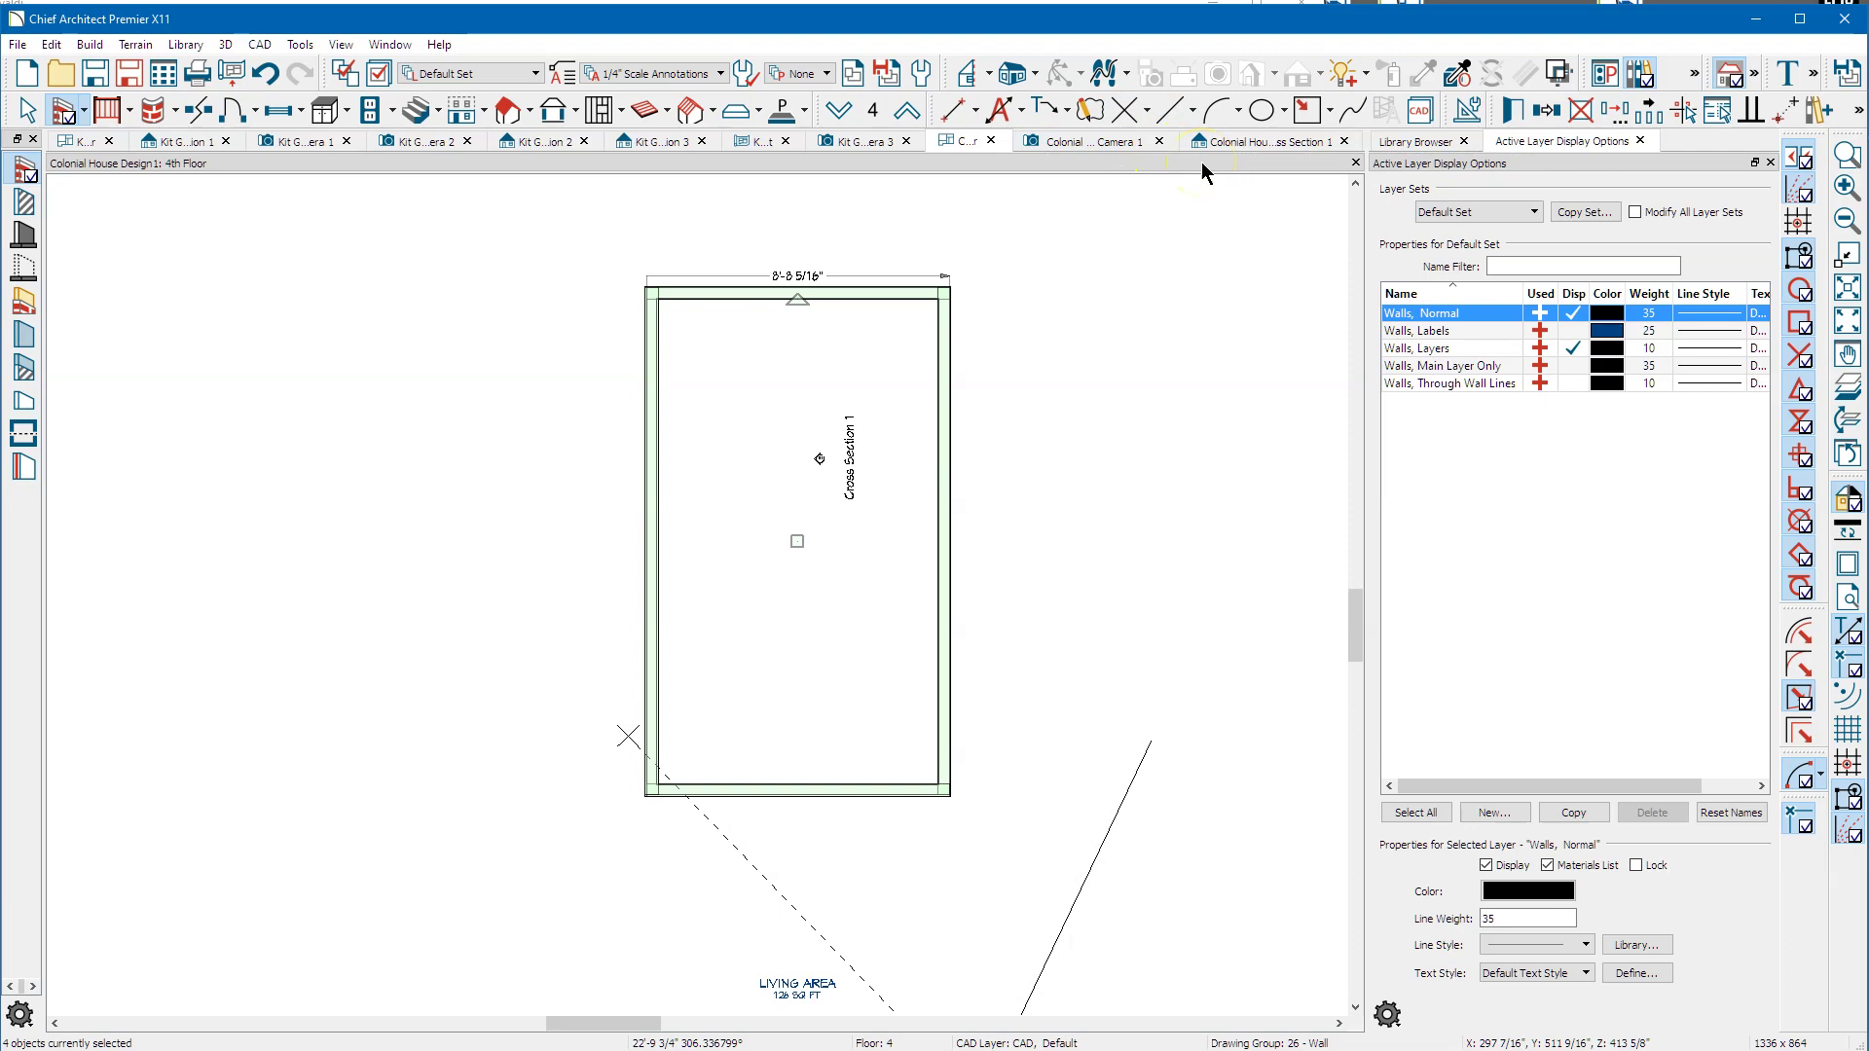
click(1511, 114)
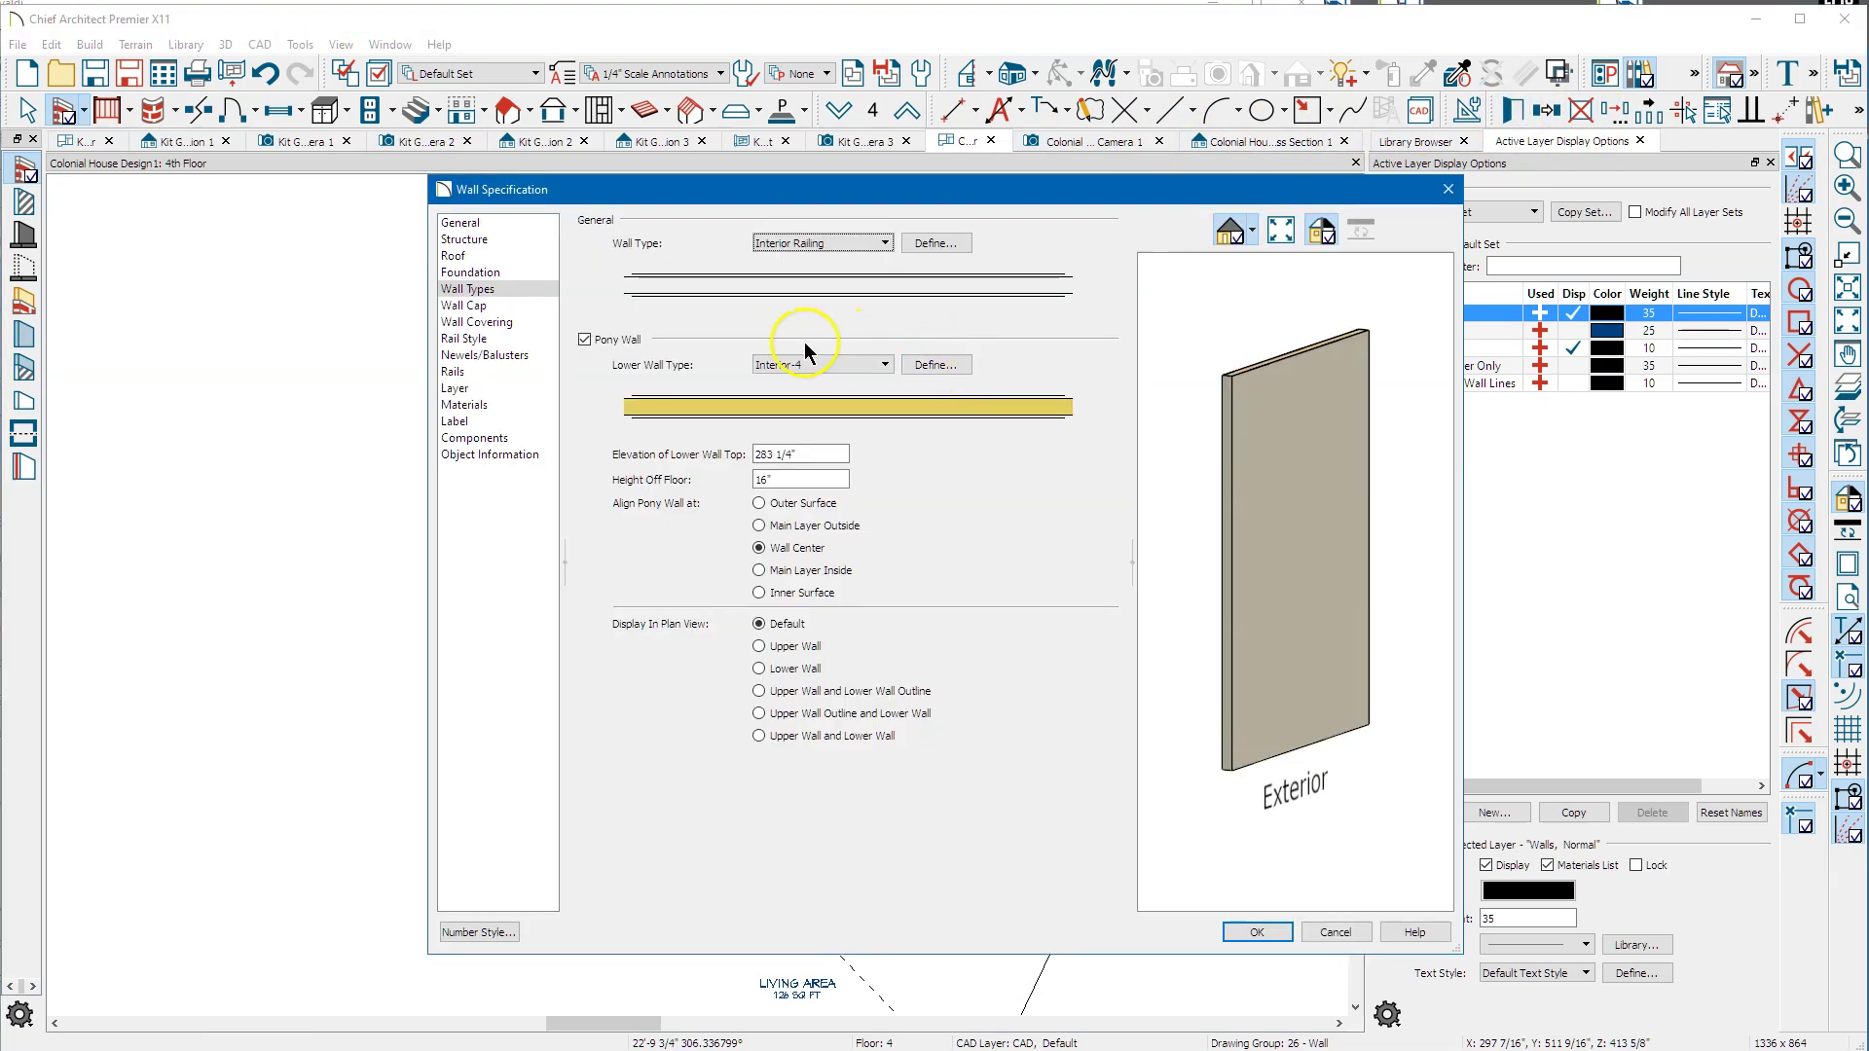
click(479, 225)
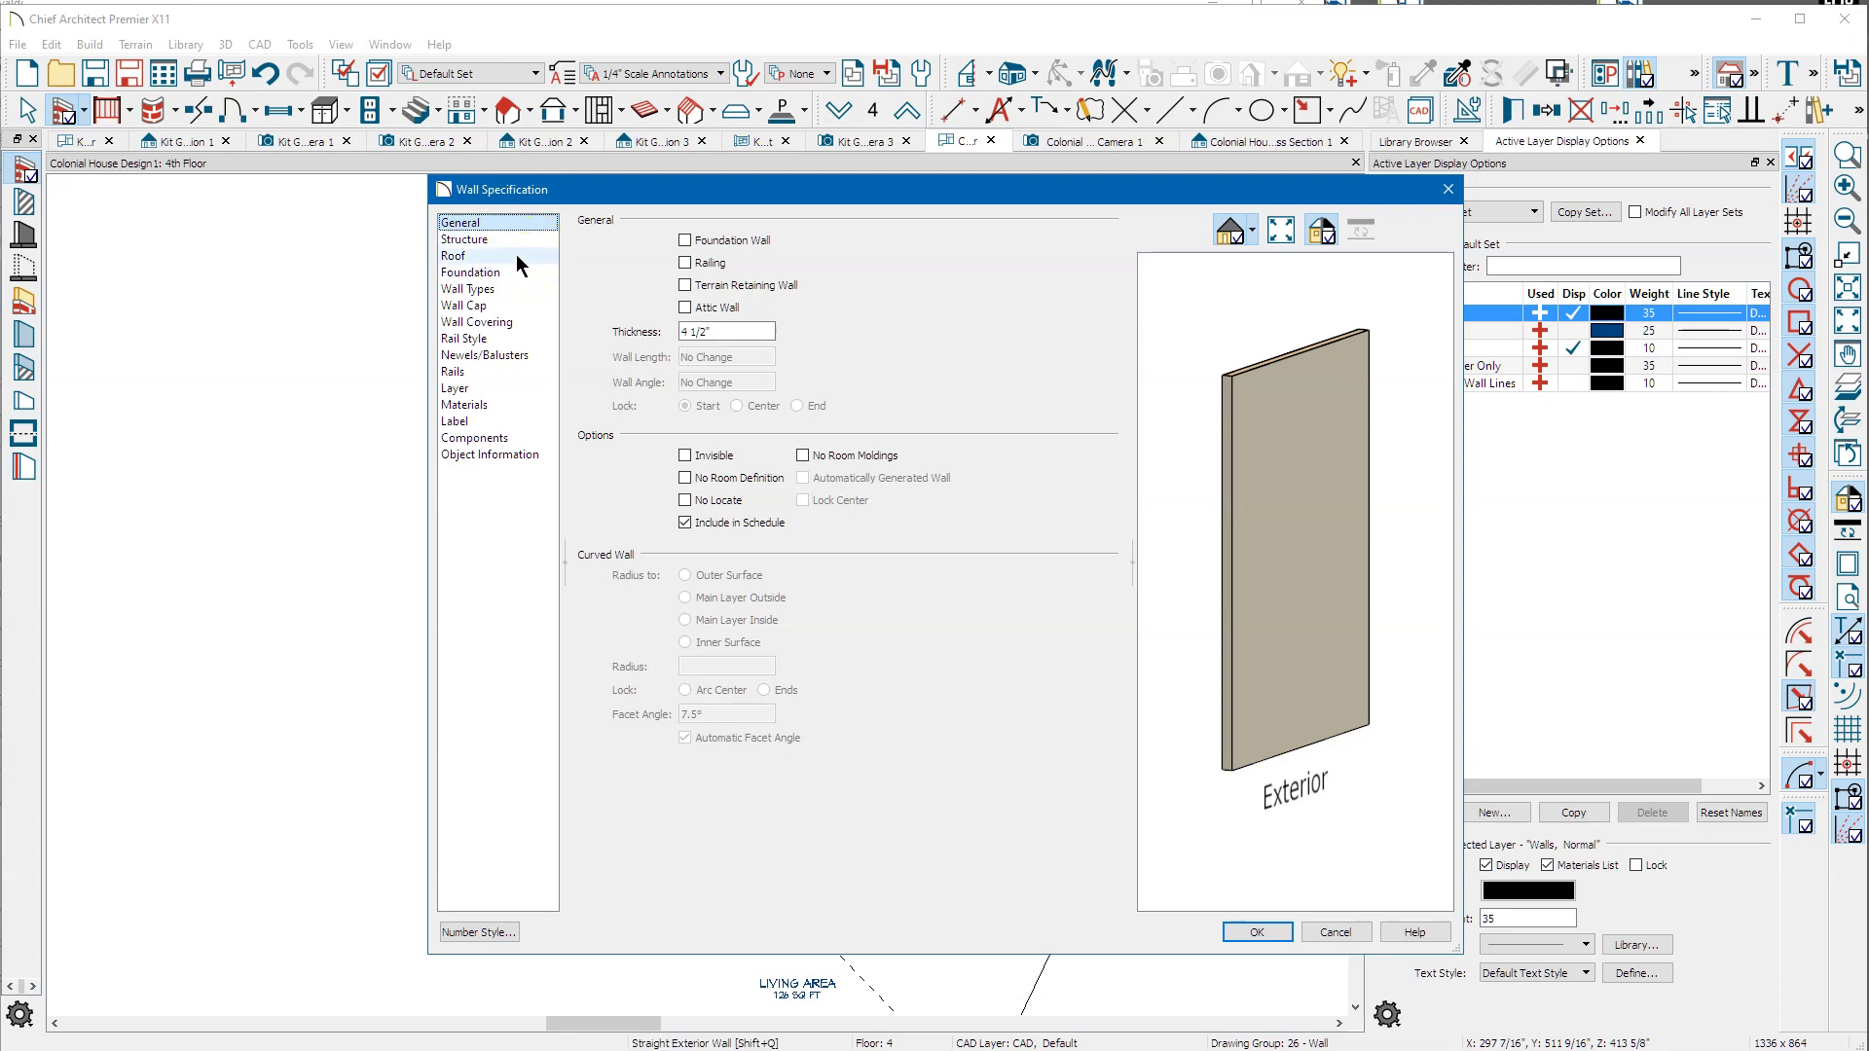
click(519, 290)
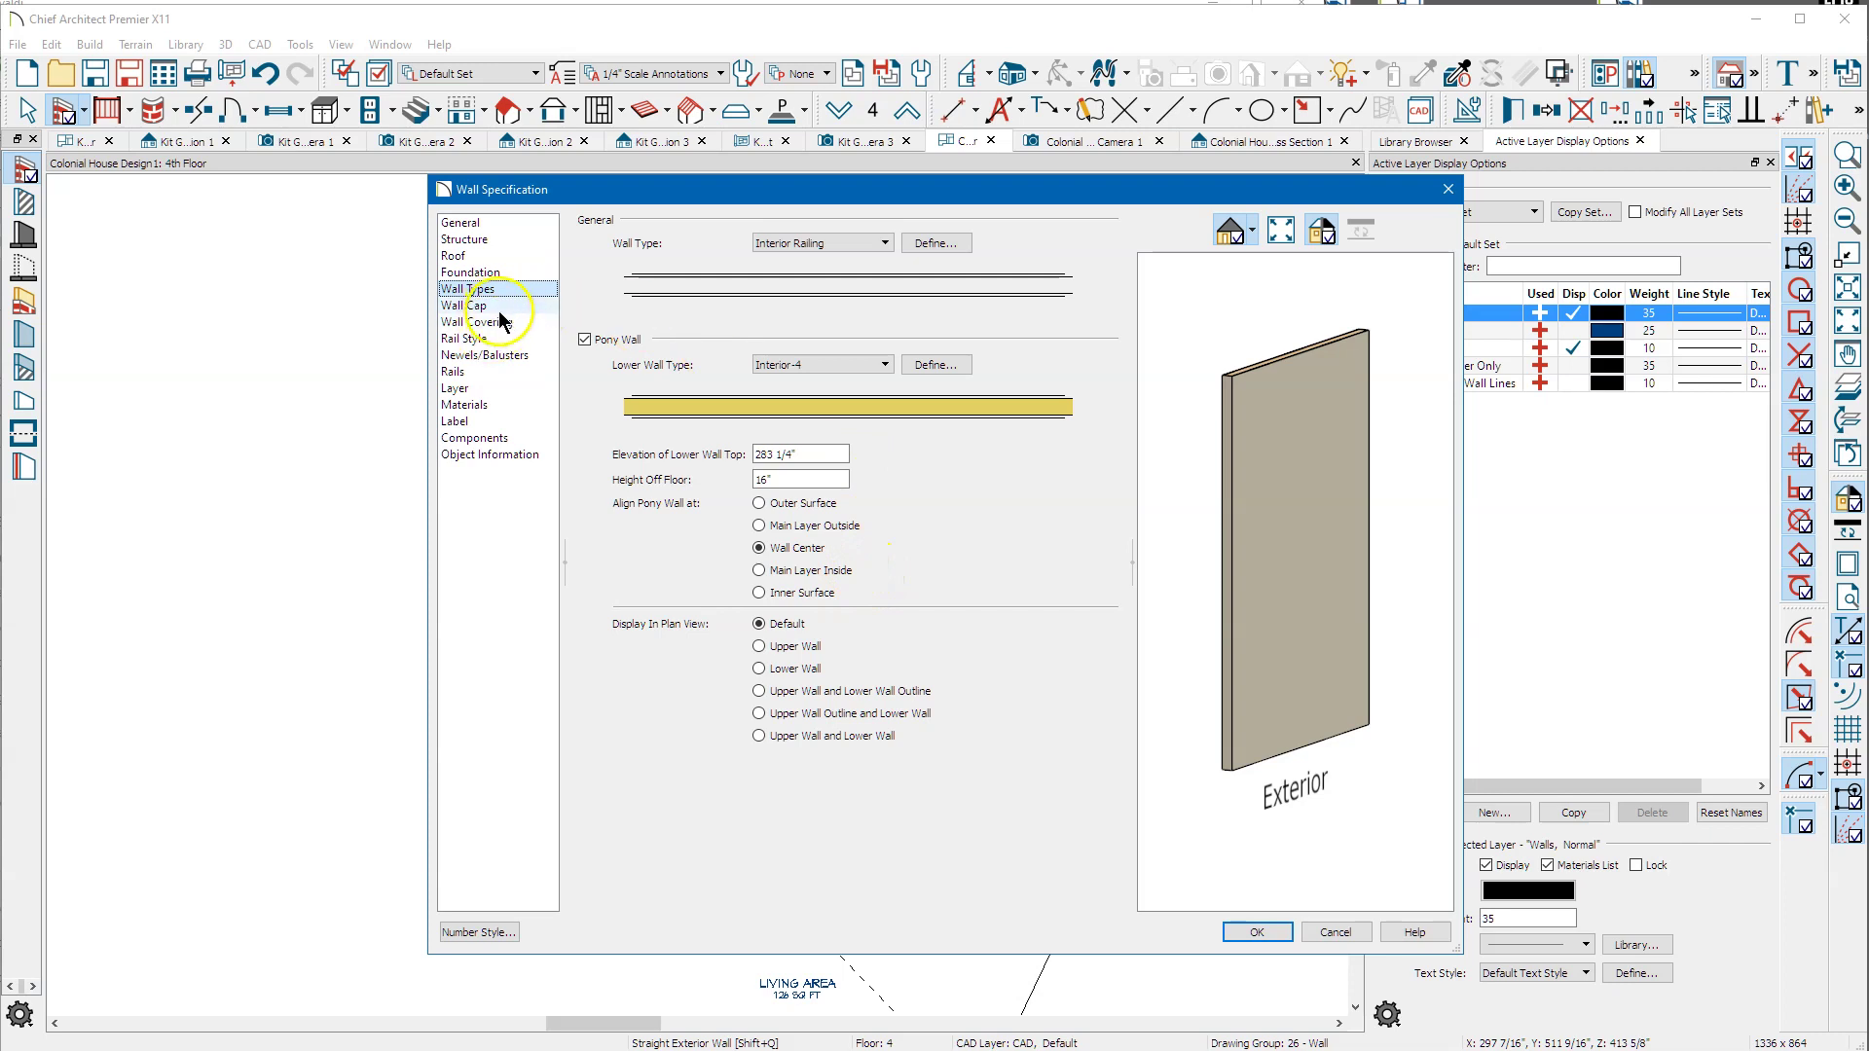
click(481, 340)
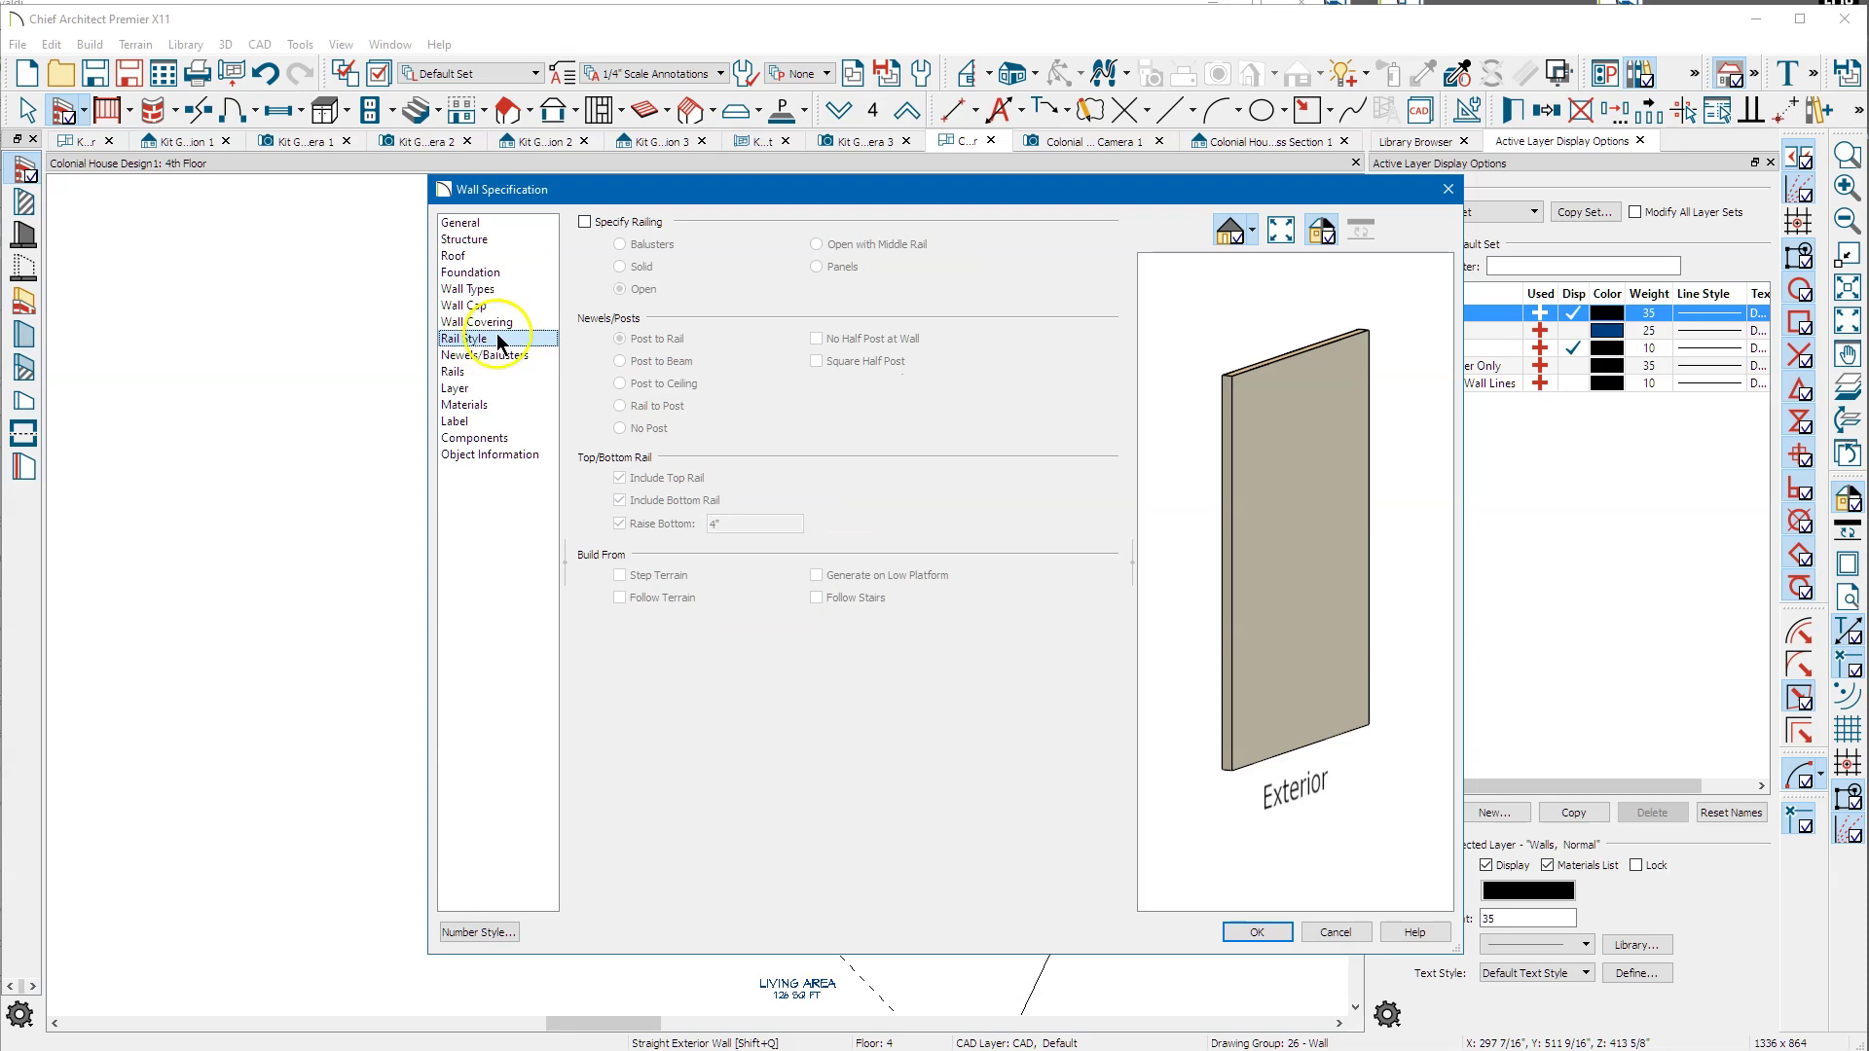
click(586, 223)
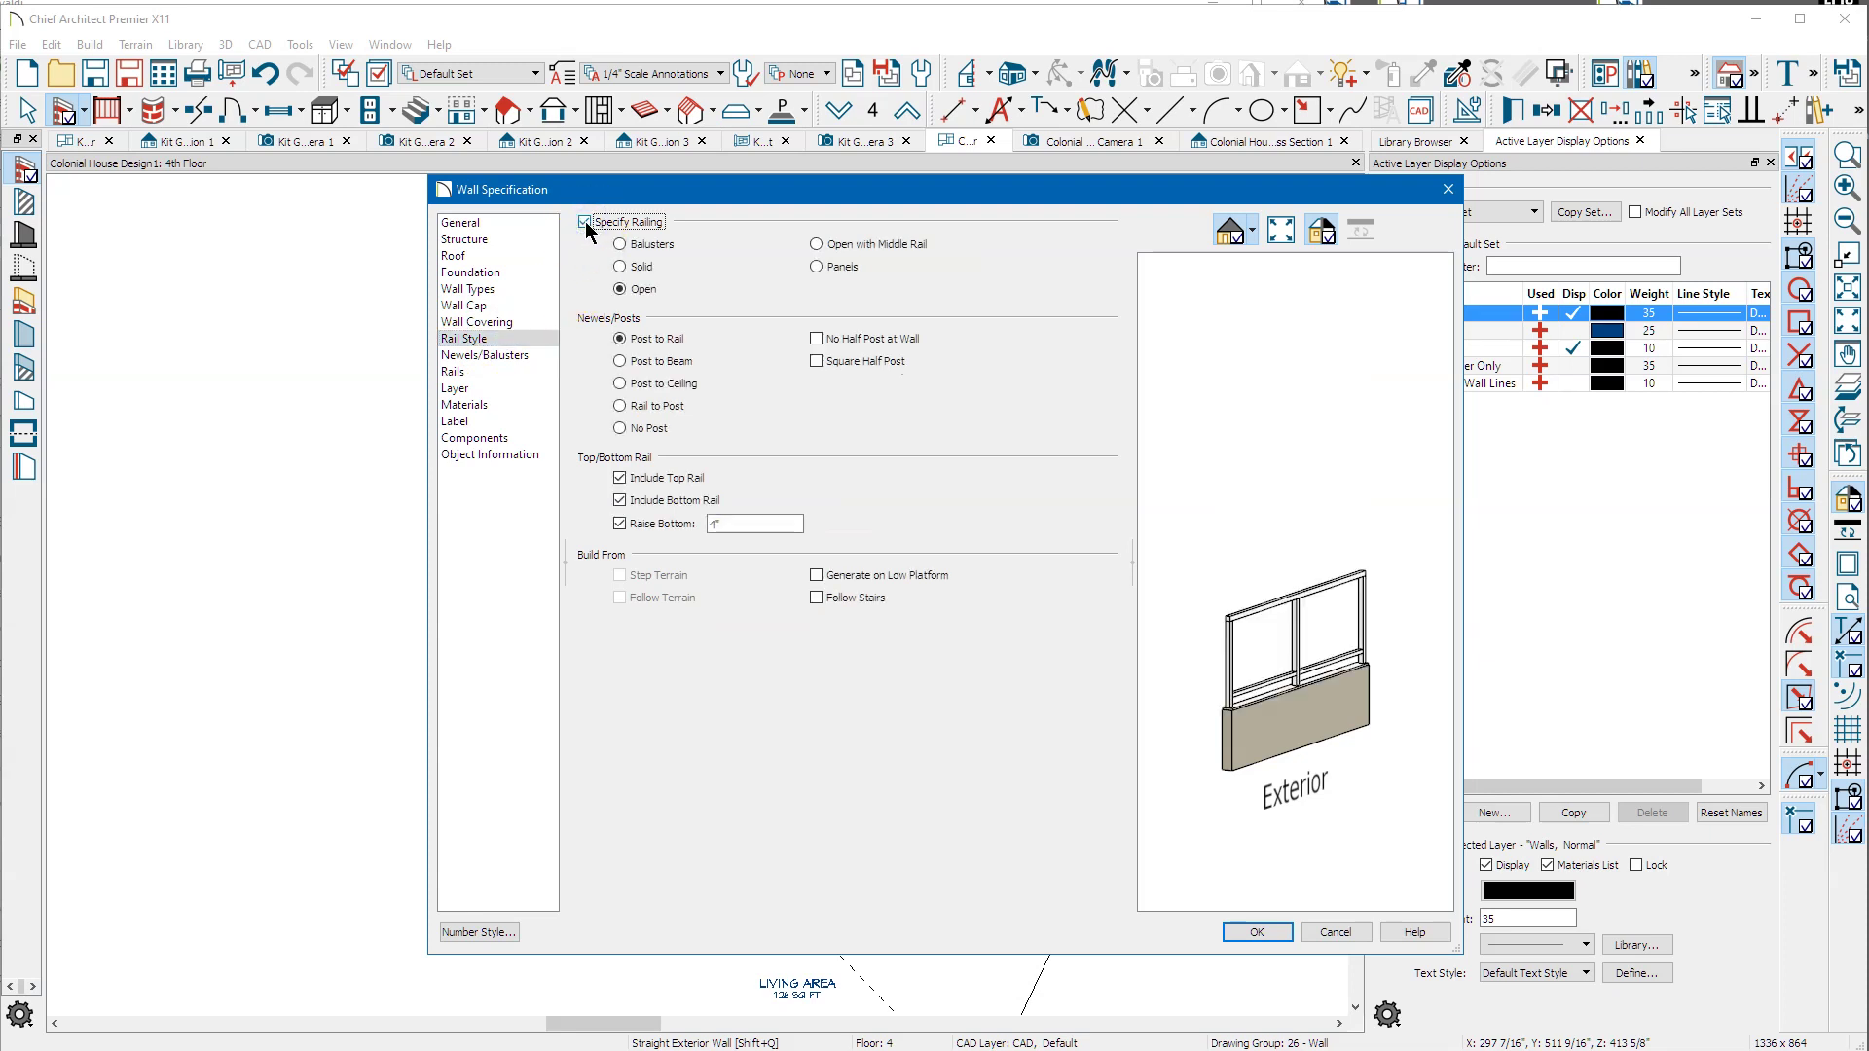
click(658, 244)
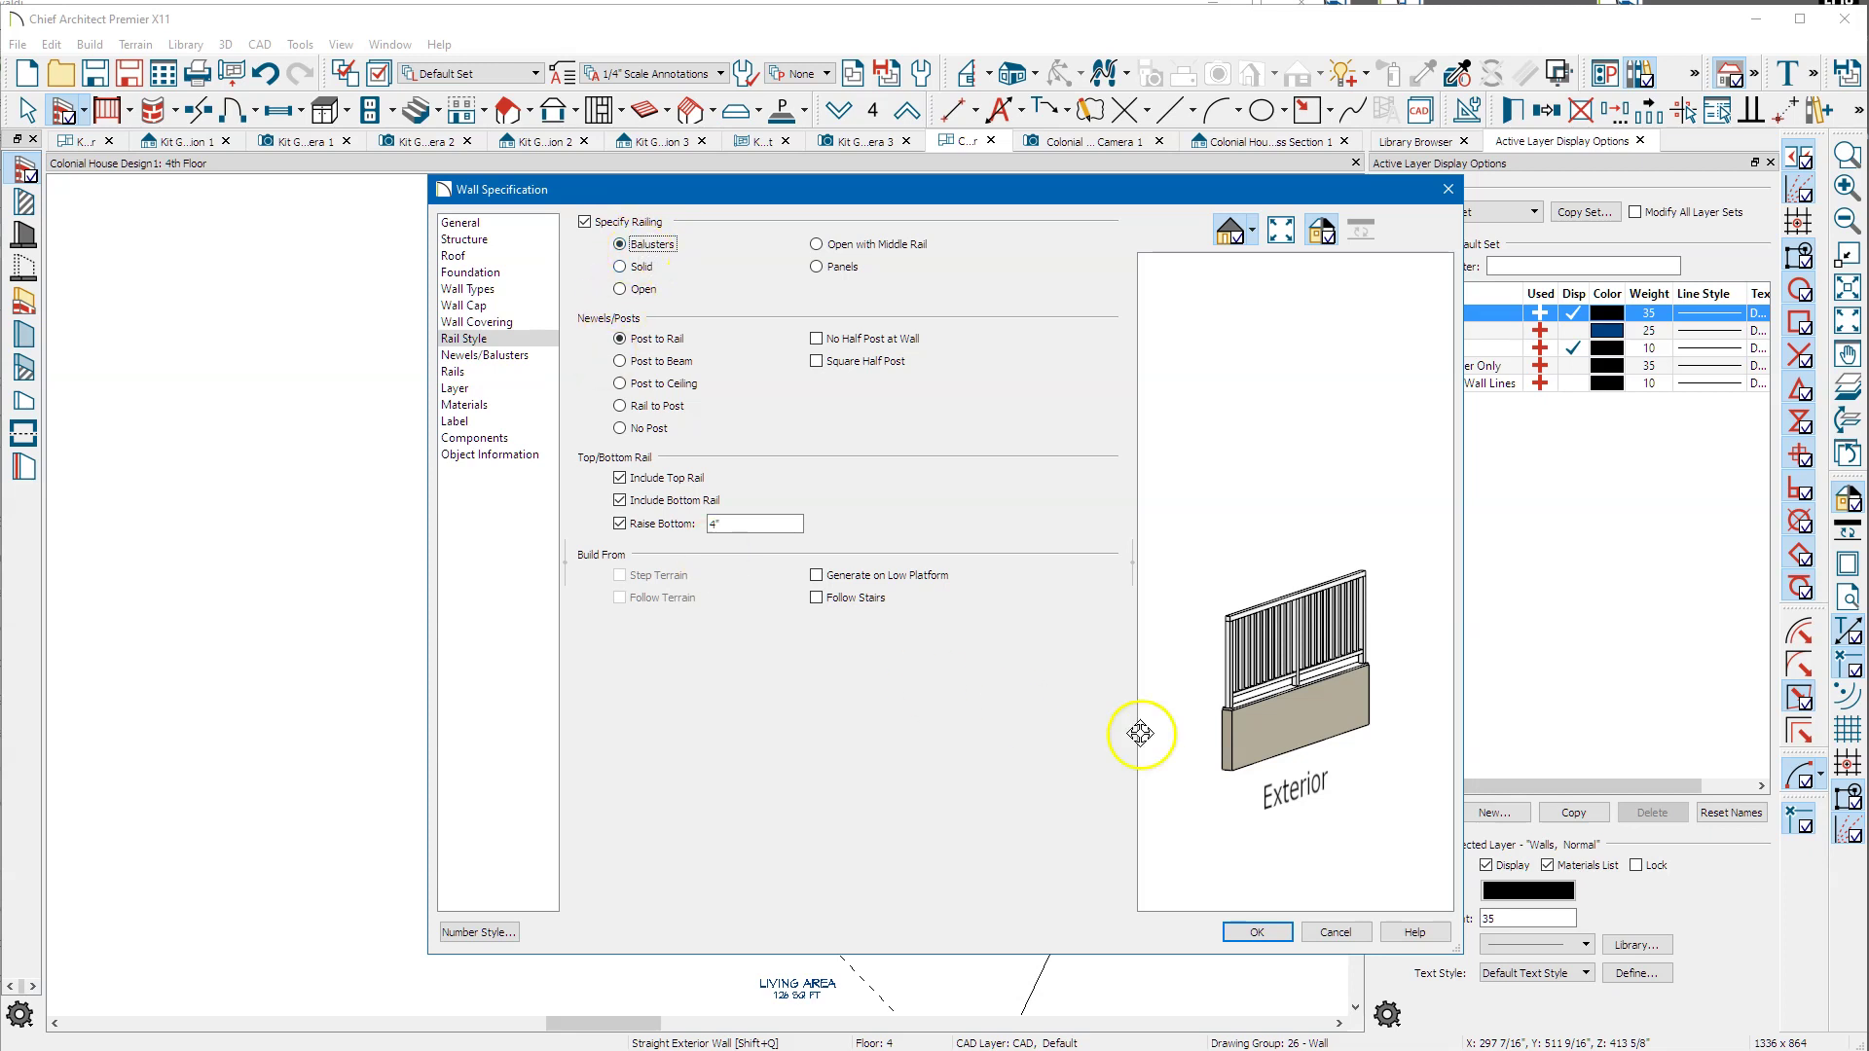
click(1257, 933)
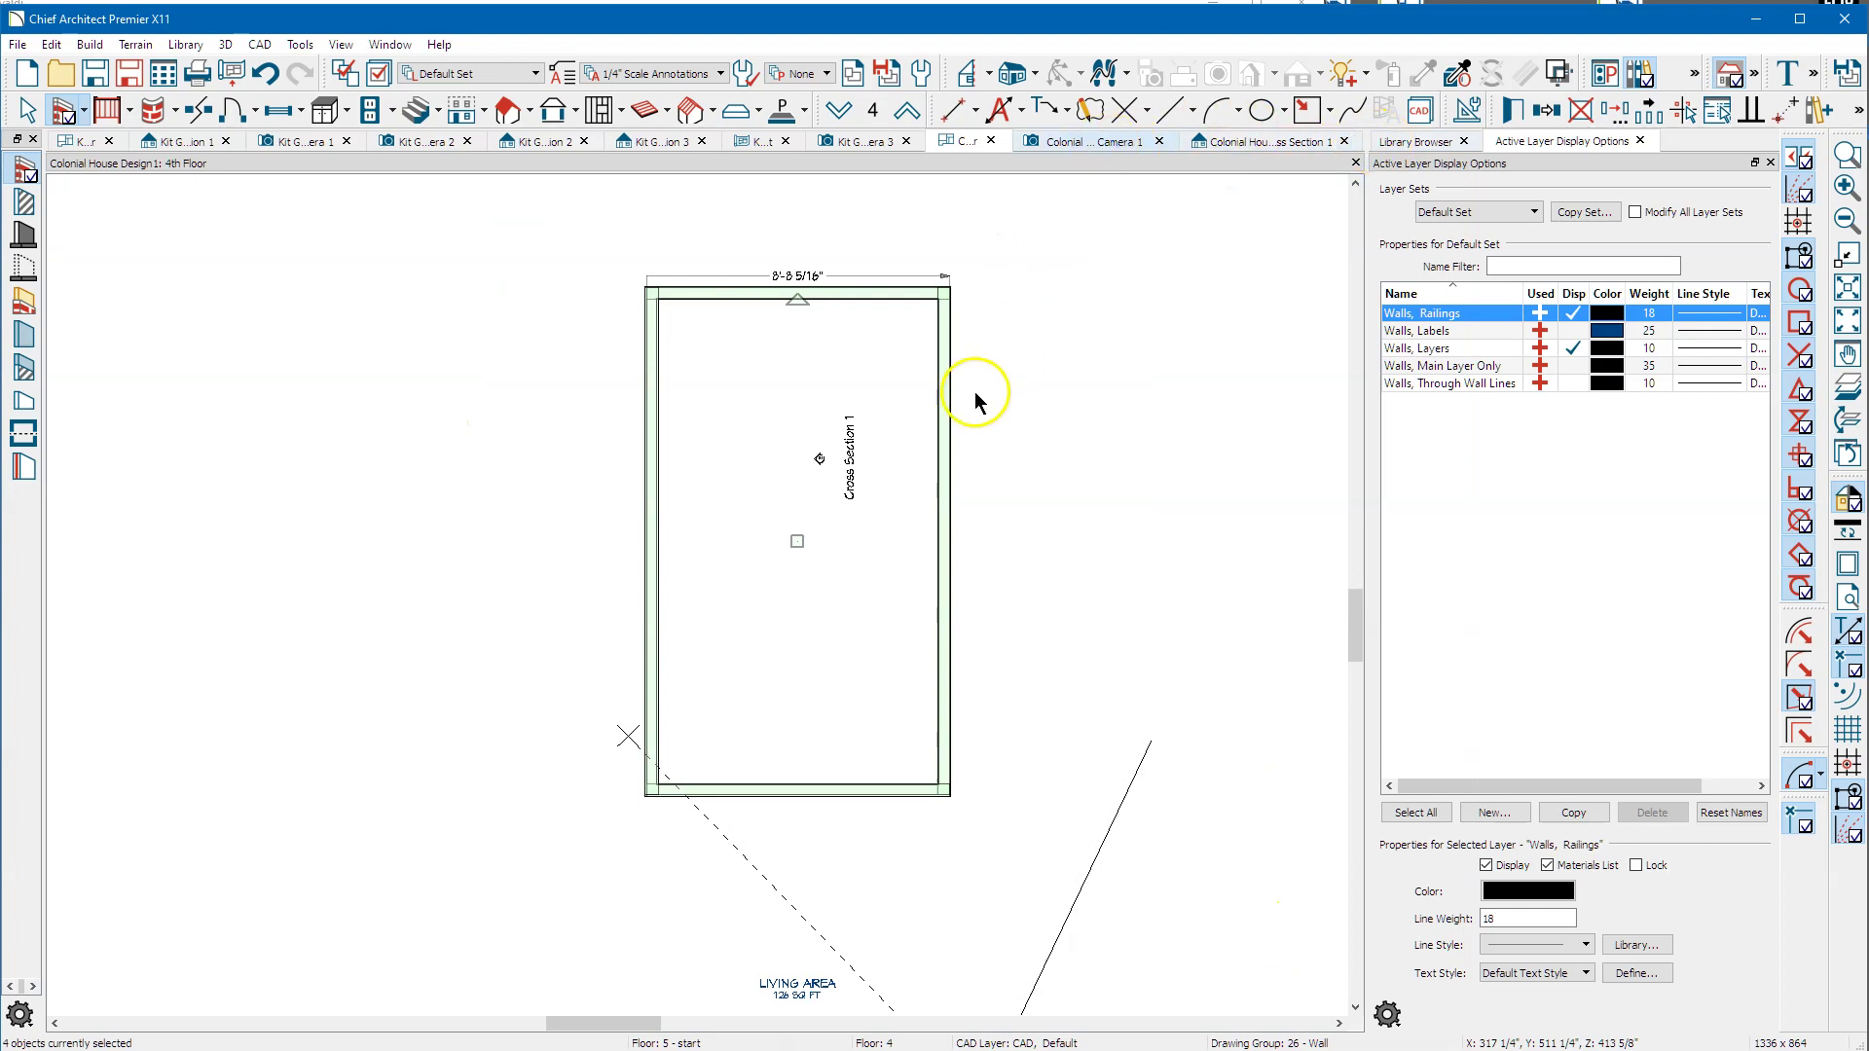
Inspect the baluster railing and low wall around the rooftop platform up close in the 3D camera view.
key(ctrl+Tab)
drag(1017, 508, 648, 452)
scroll(648, 452, up, 10)
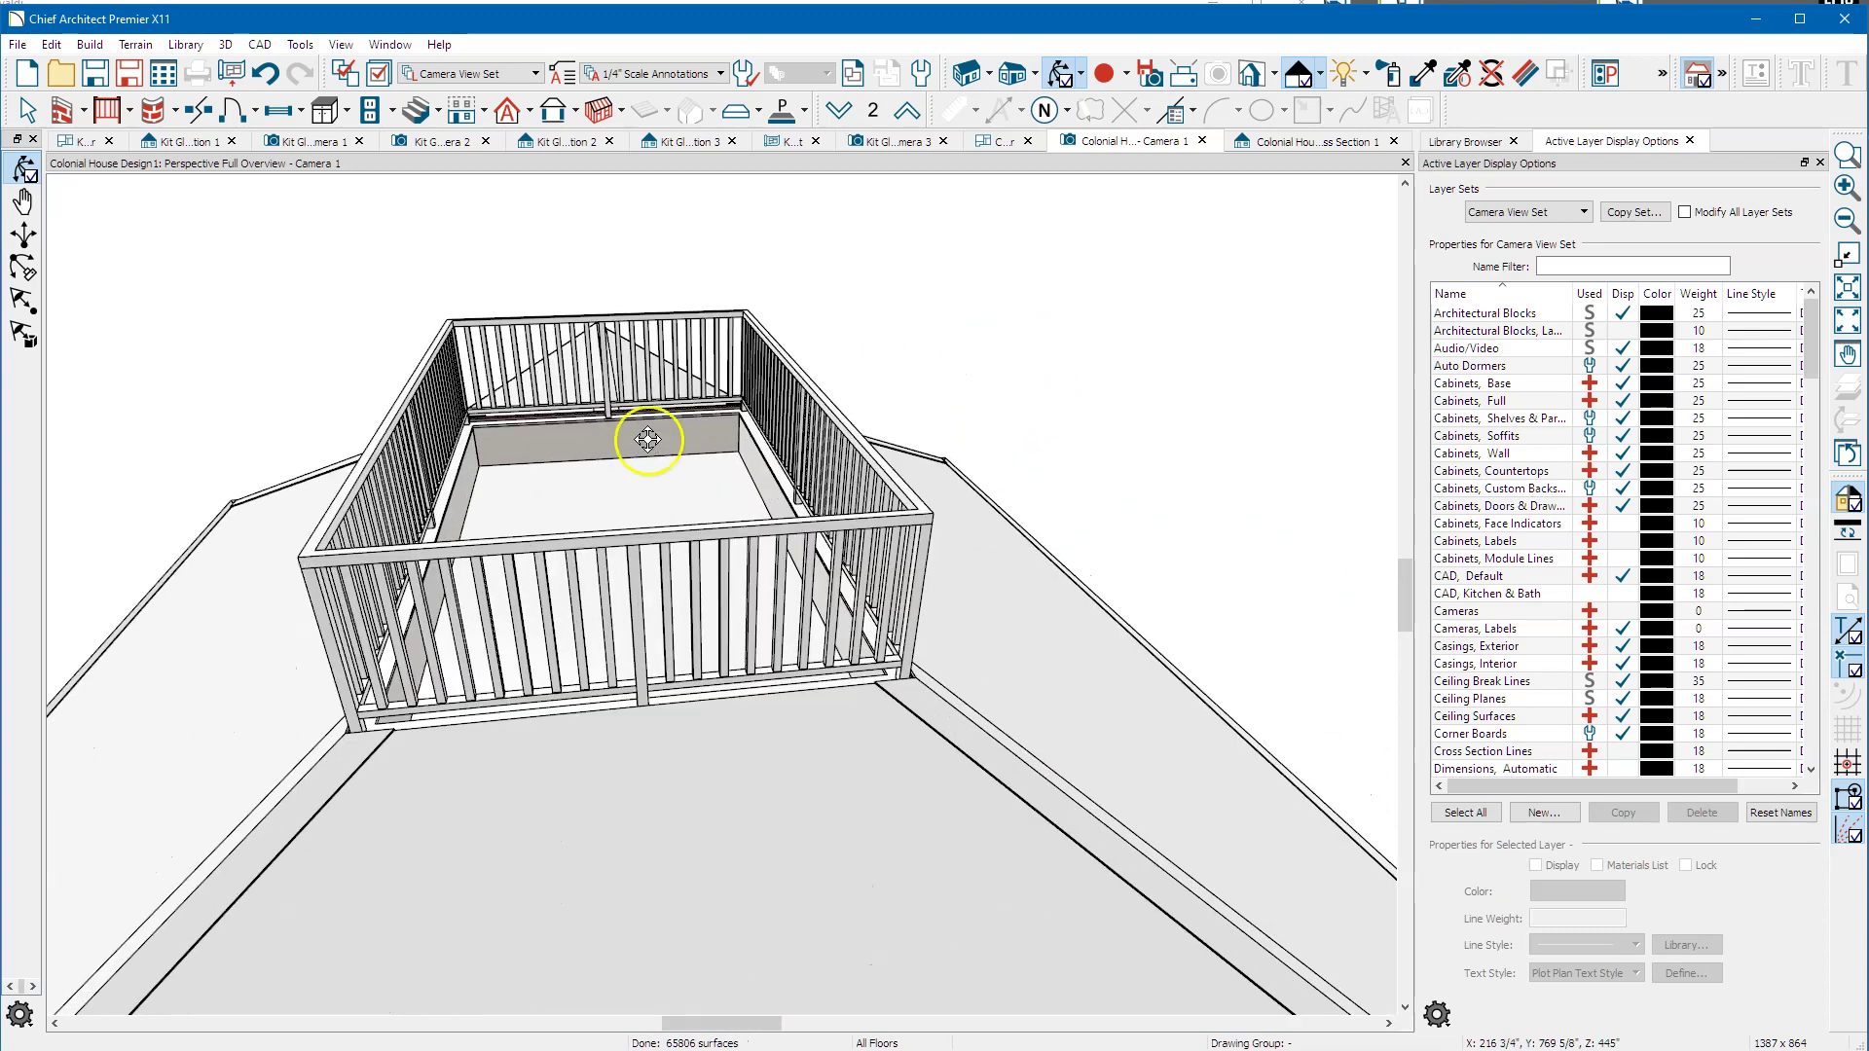
Raise the rooftop platform room's floor by setting its Ceiling Below height to 56", and return to the fourth-floor plan.
drag(652, 366, 824, 435)
middle_drag(775, 421, 471, 405)
drag(603, 428, 614, 585)
key(space)
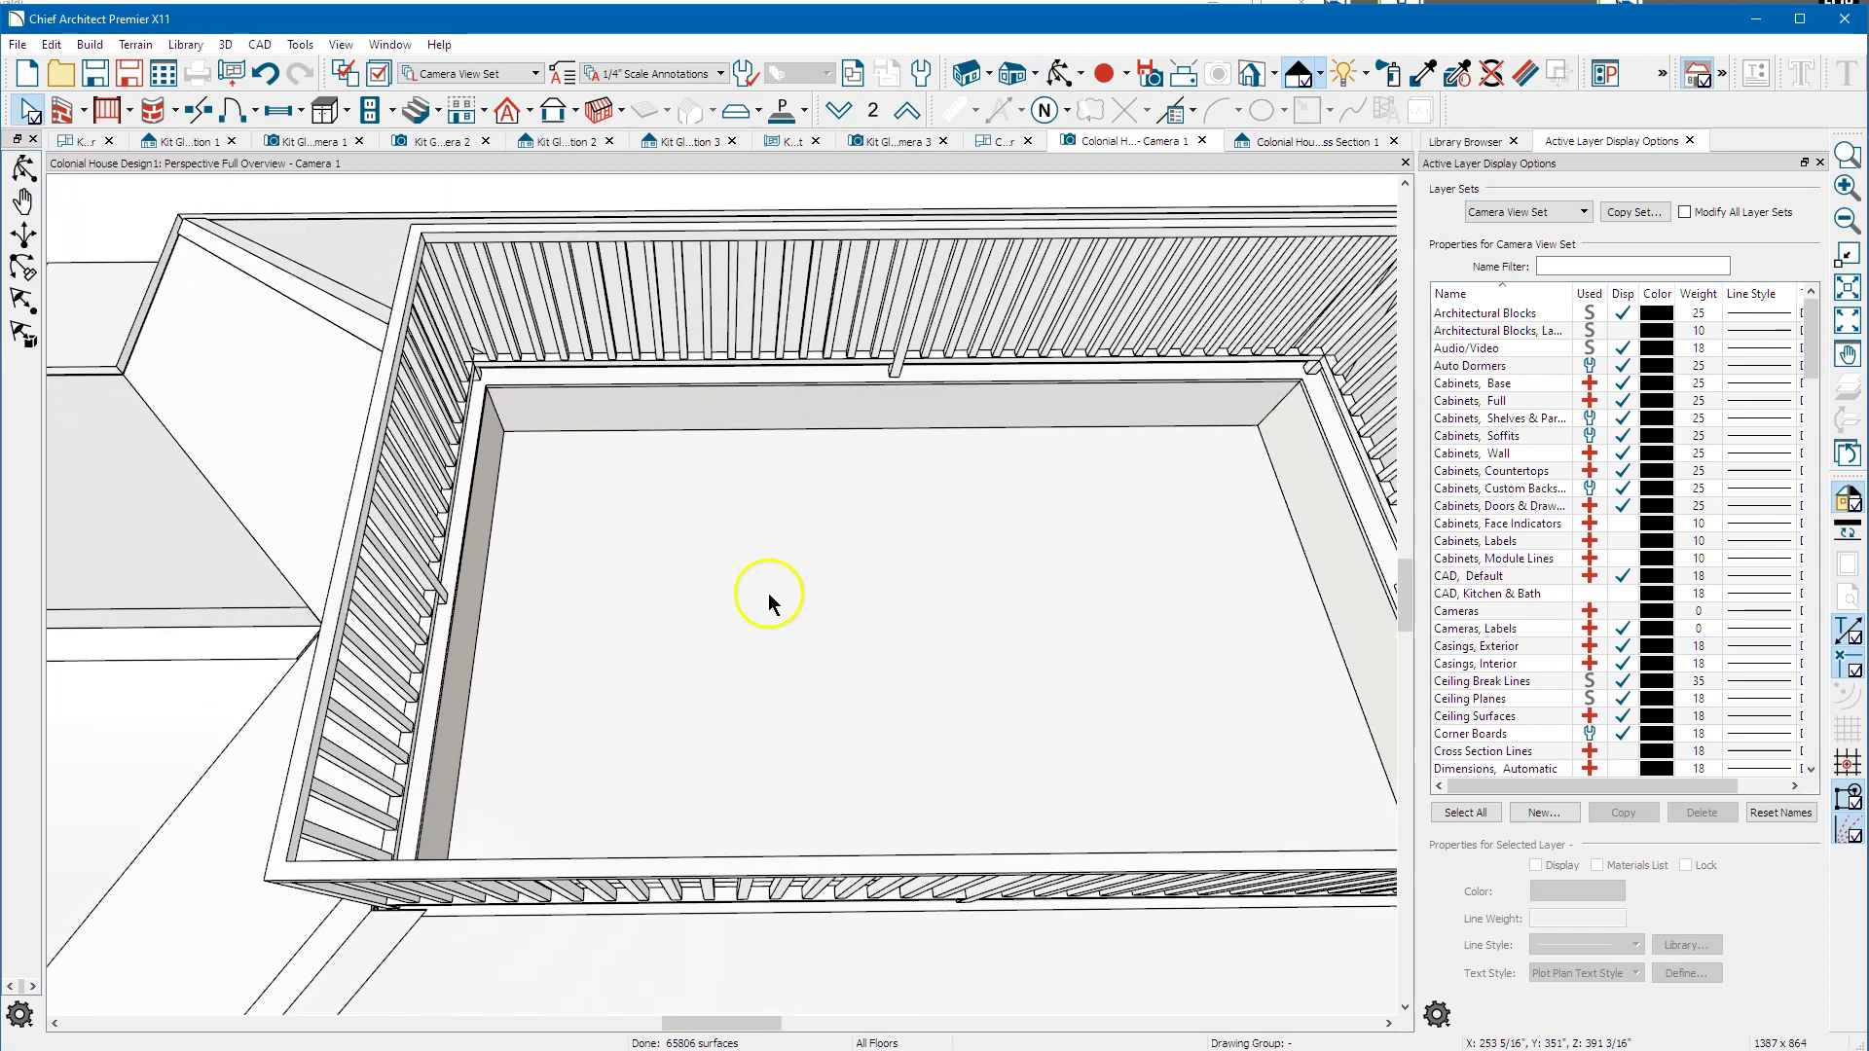
double_click(769, 557)
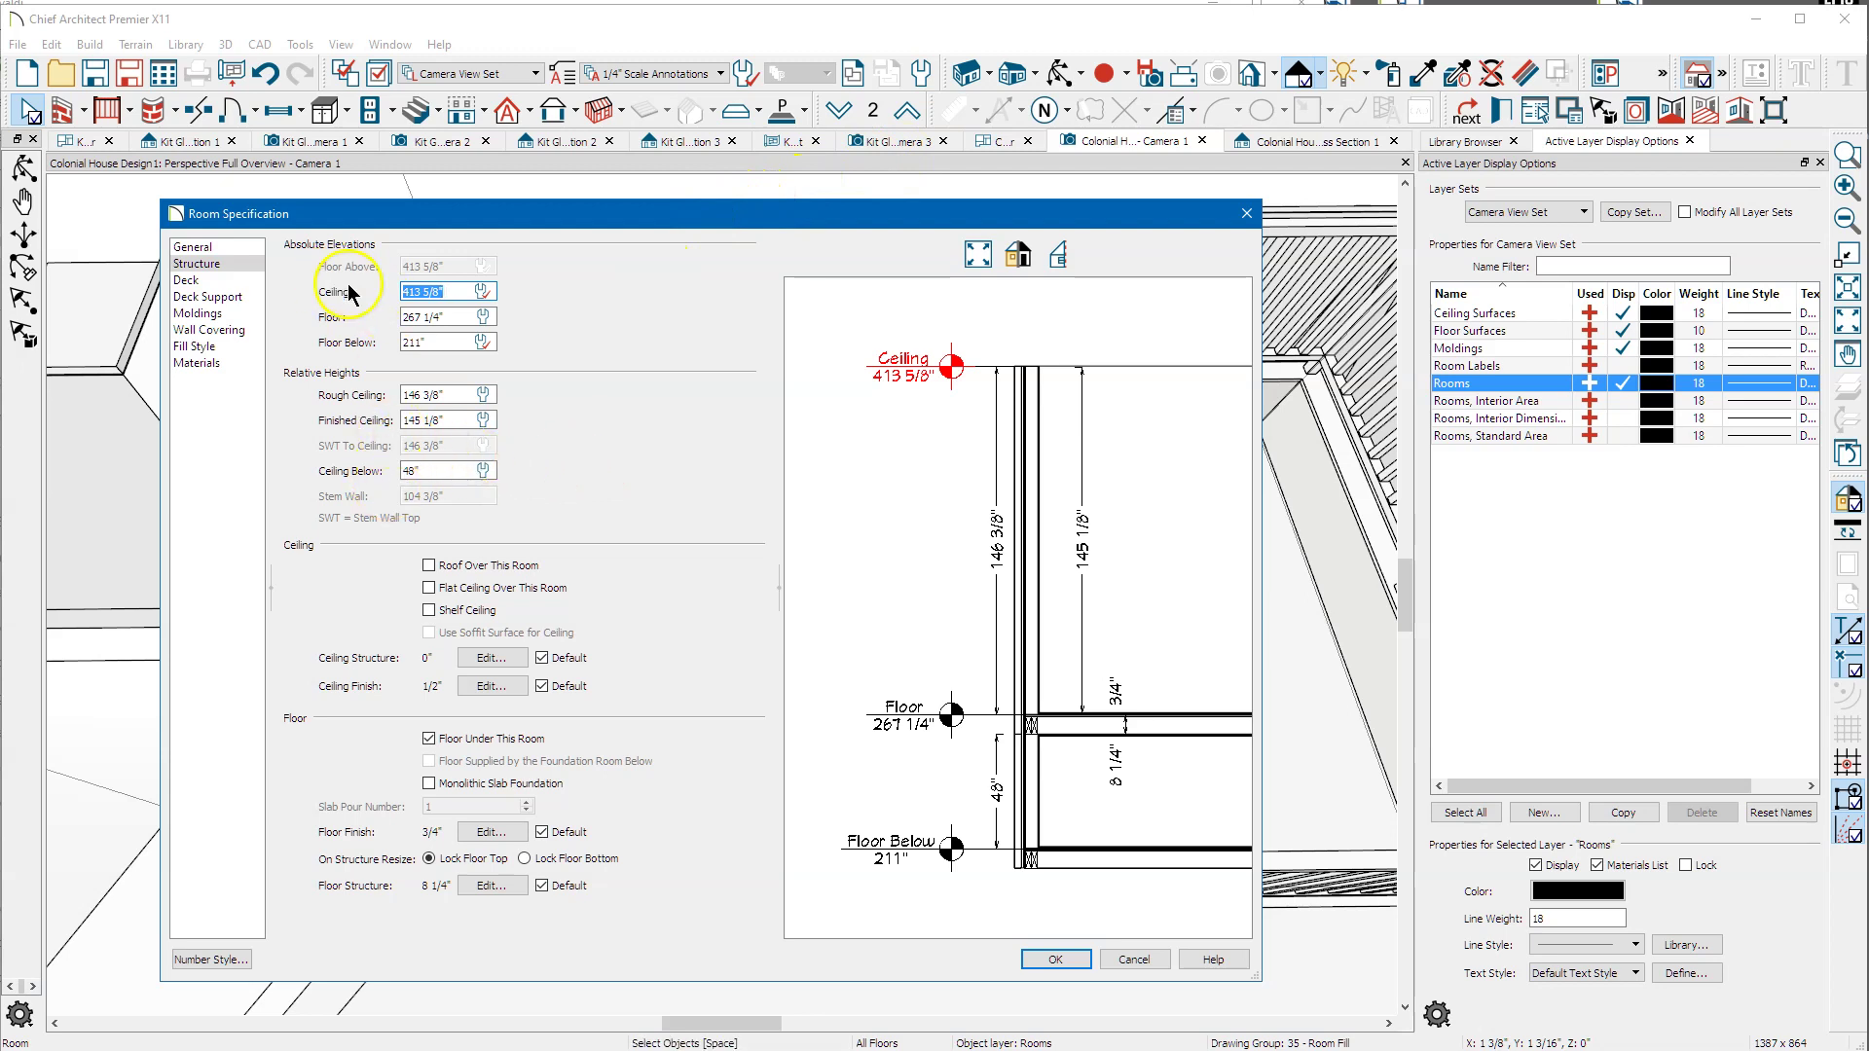
click(443, 469)
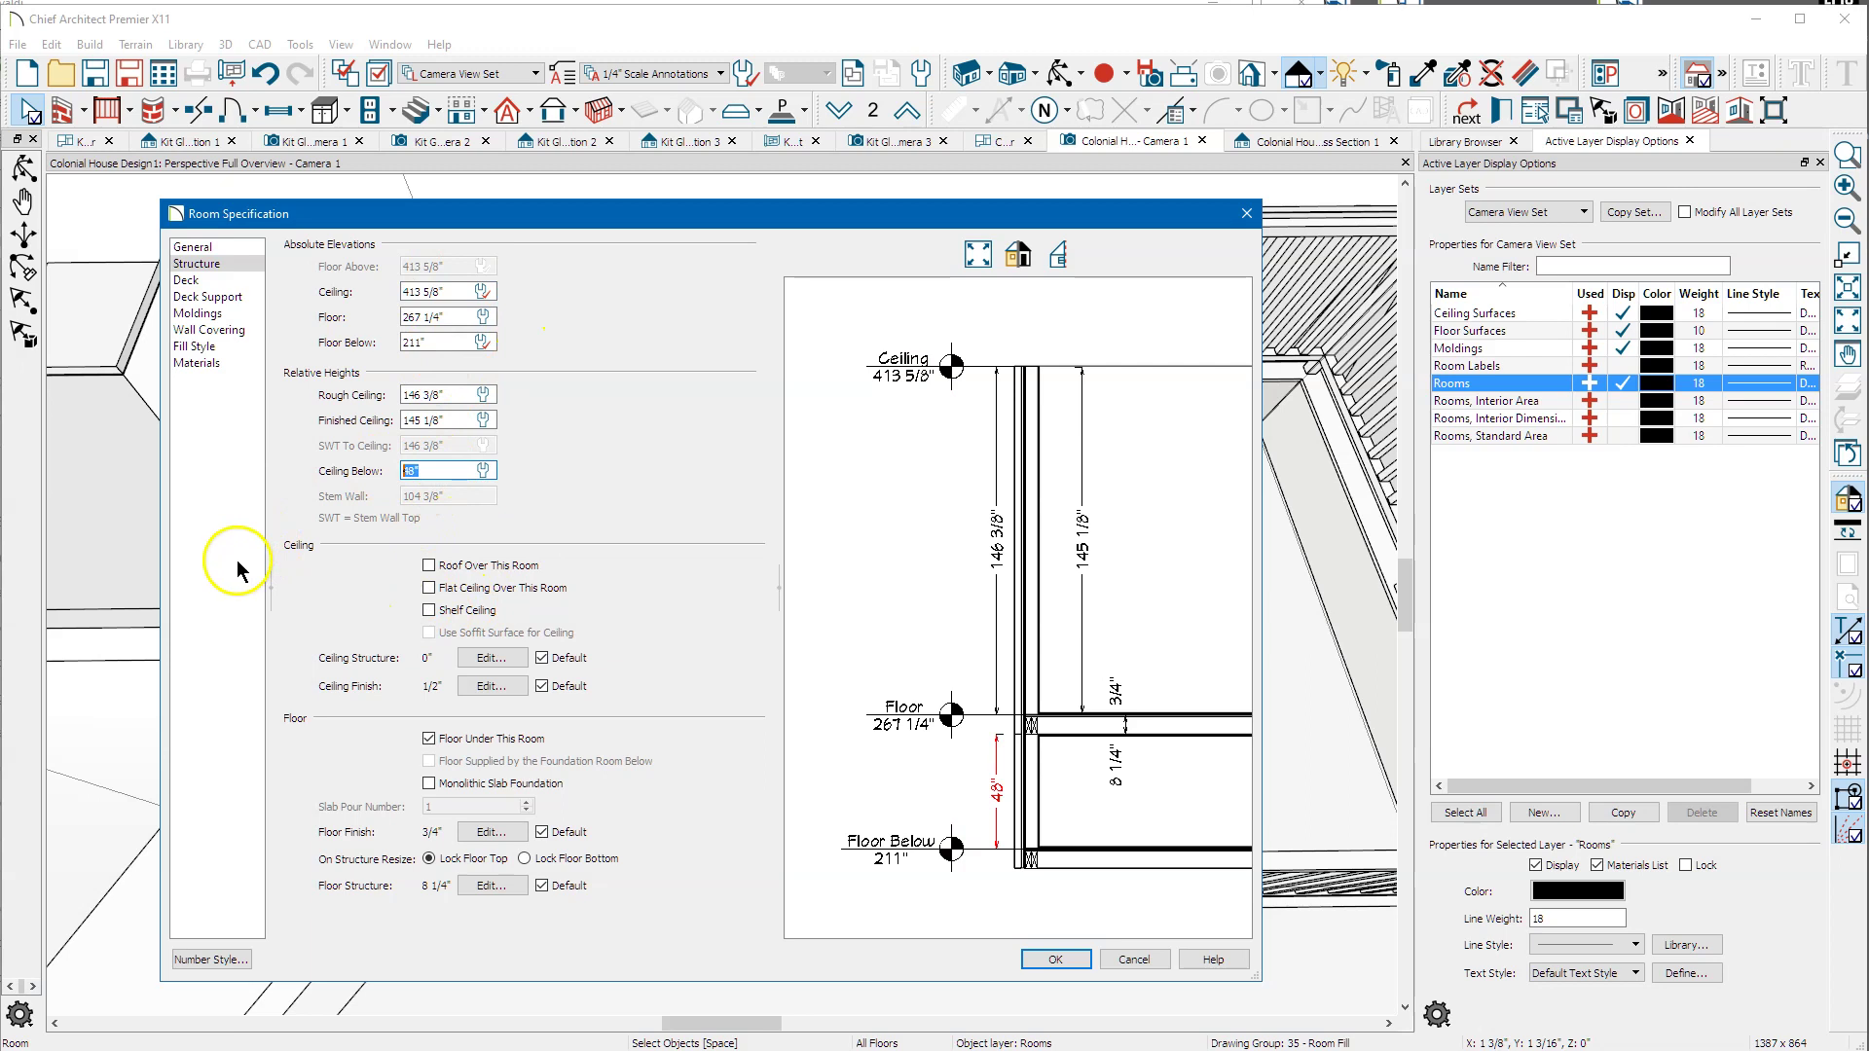
click(493, 426)
click(1076, 976)
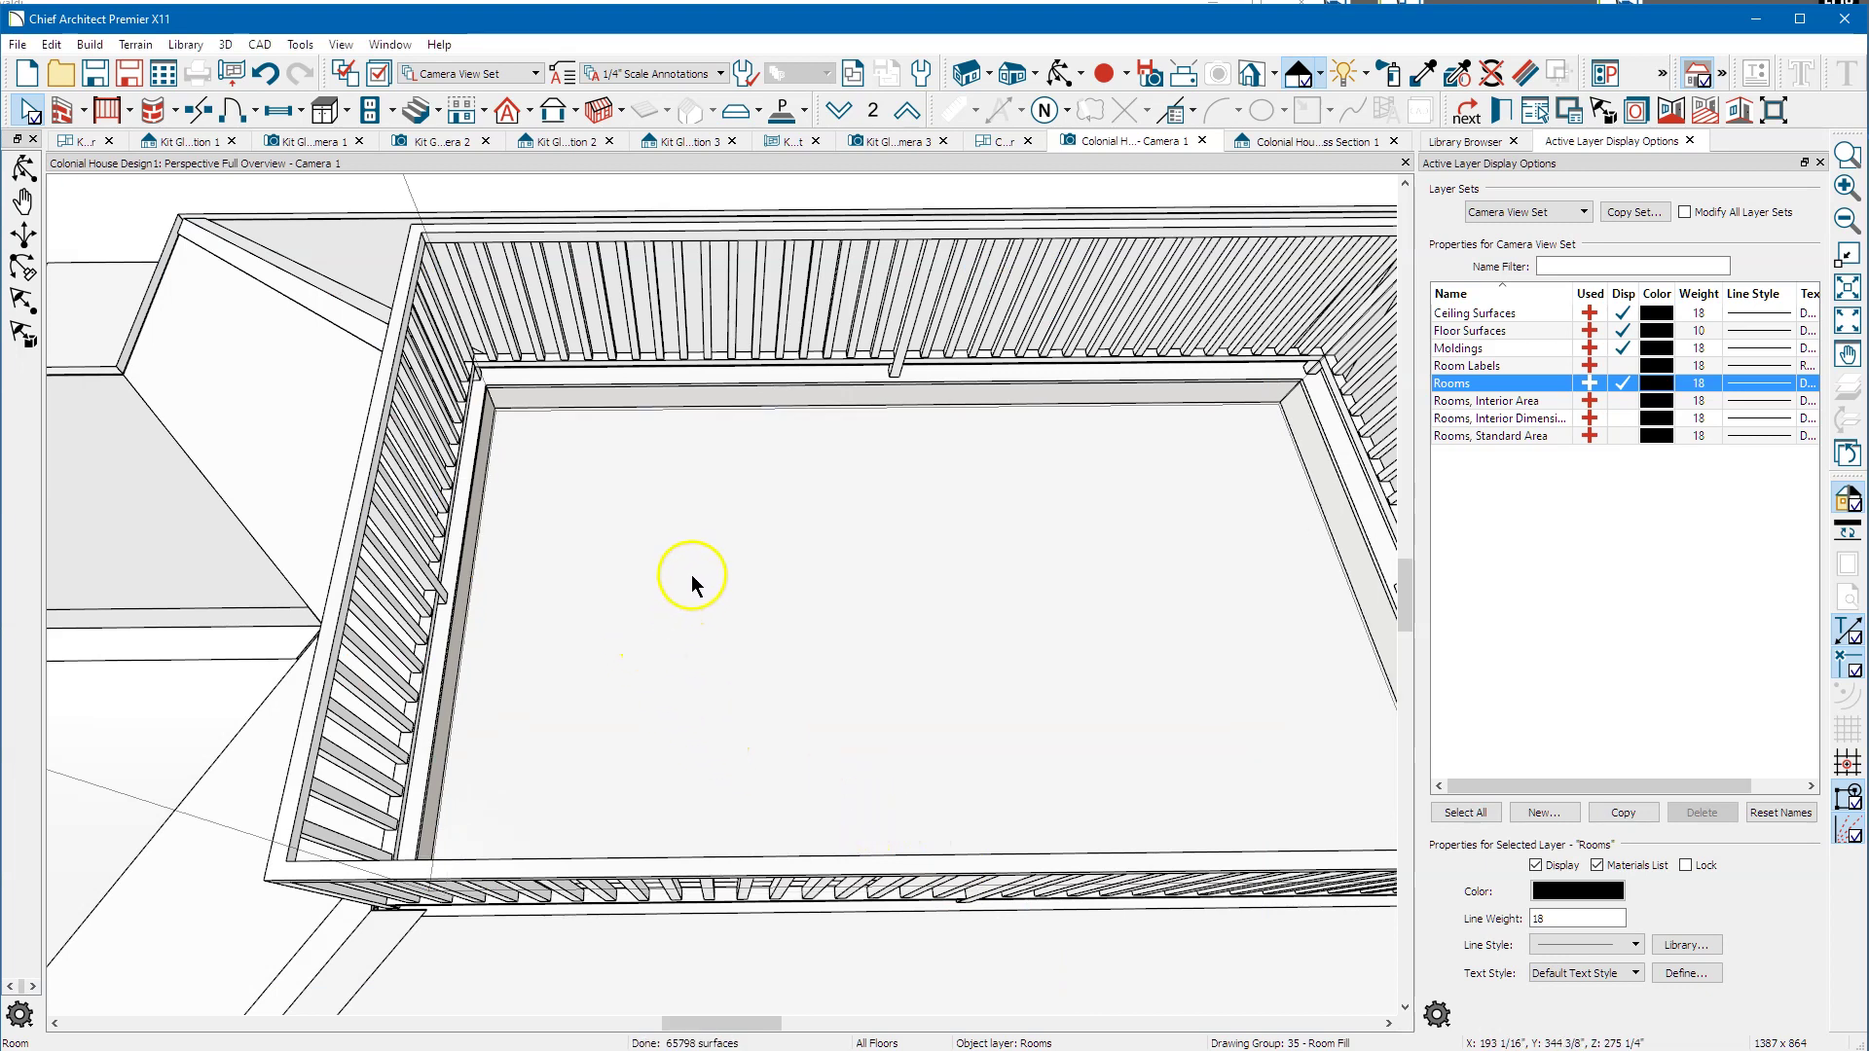
double_click(656, 535)
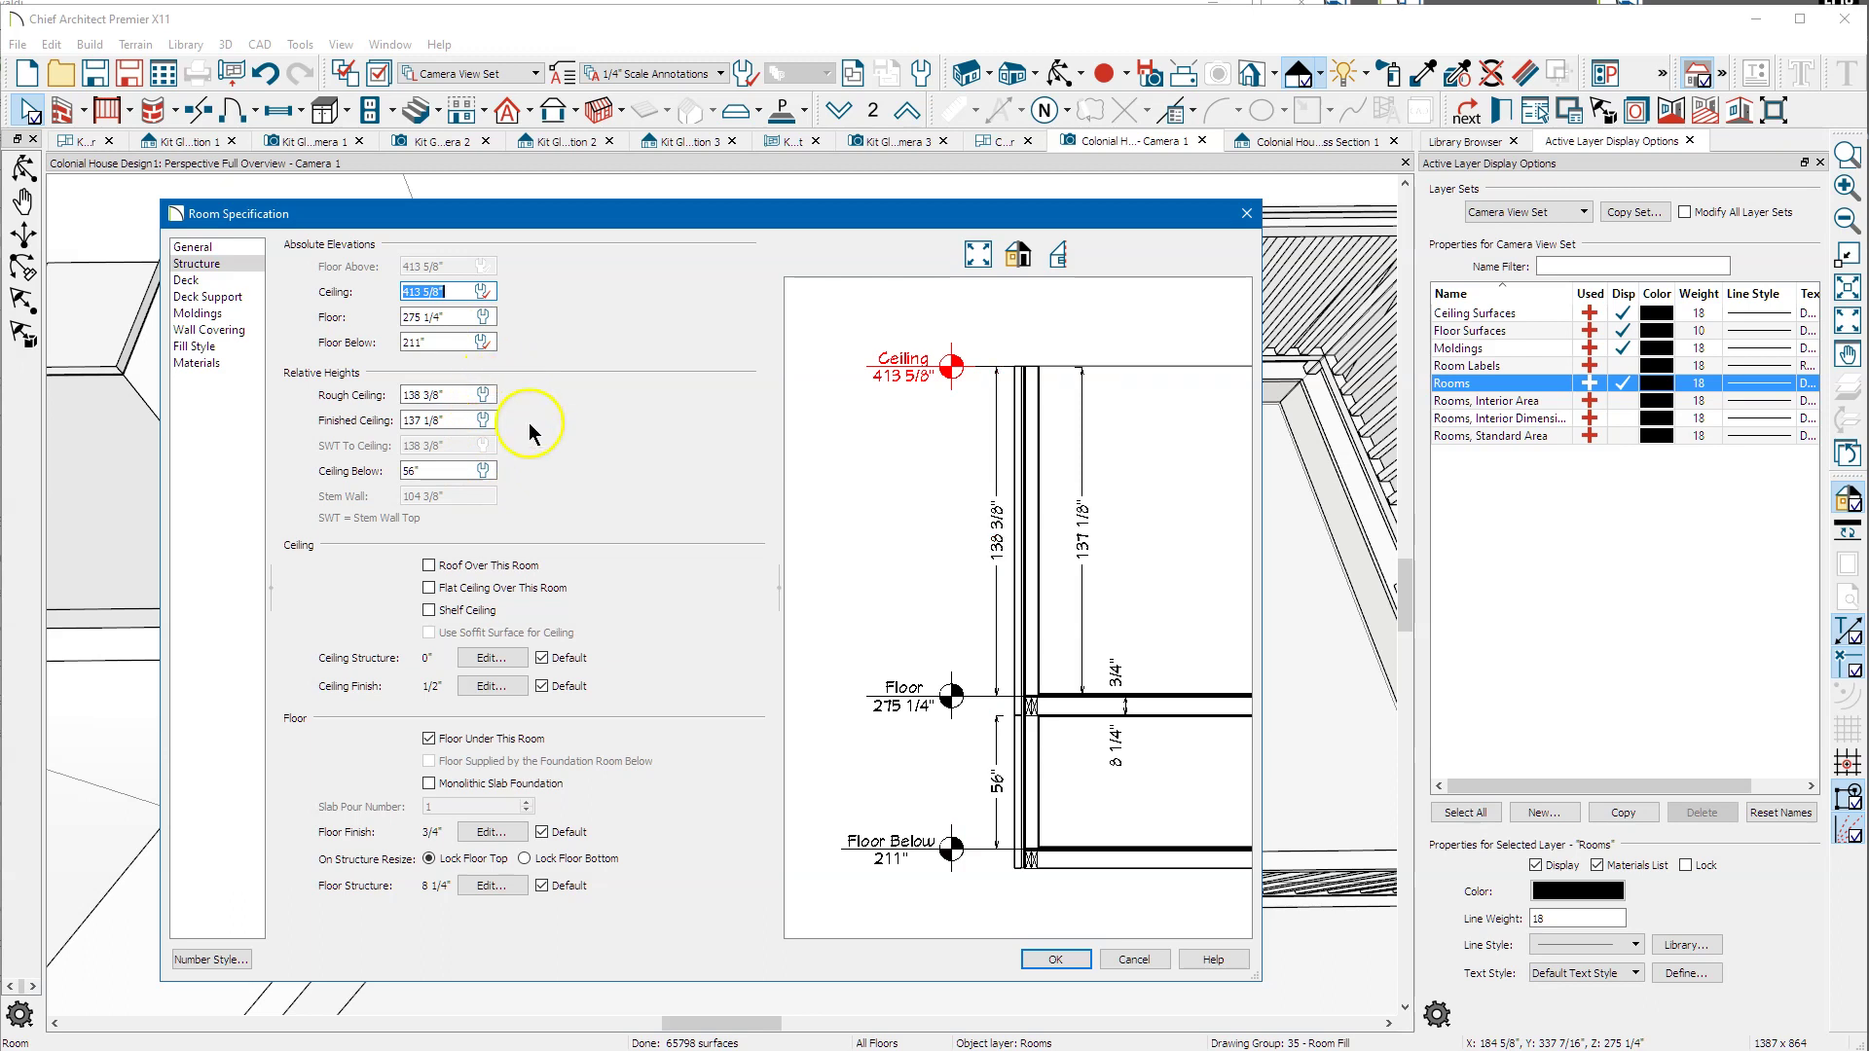
click(1246, 214)
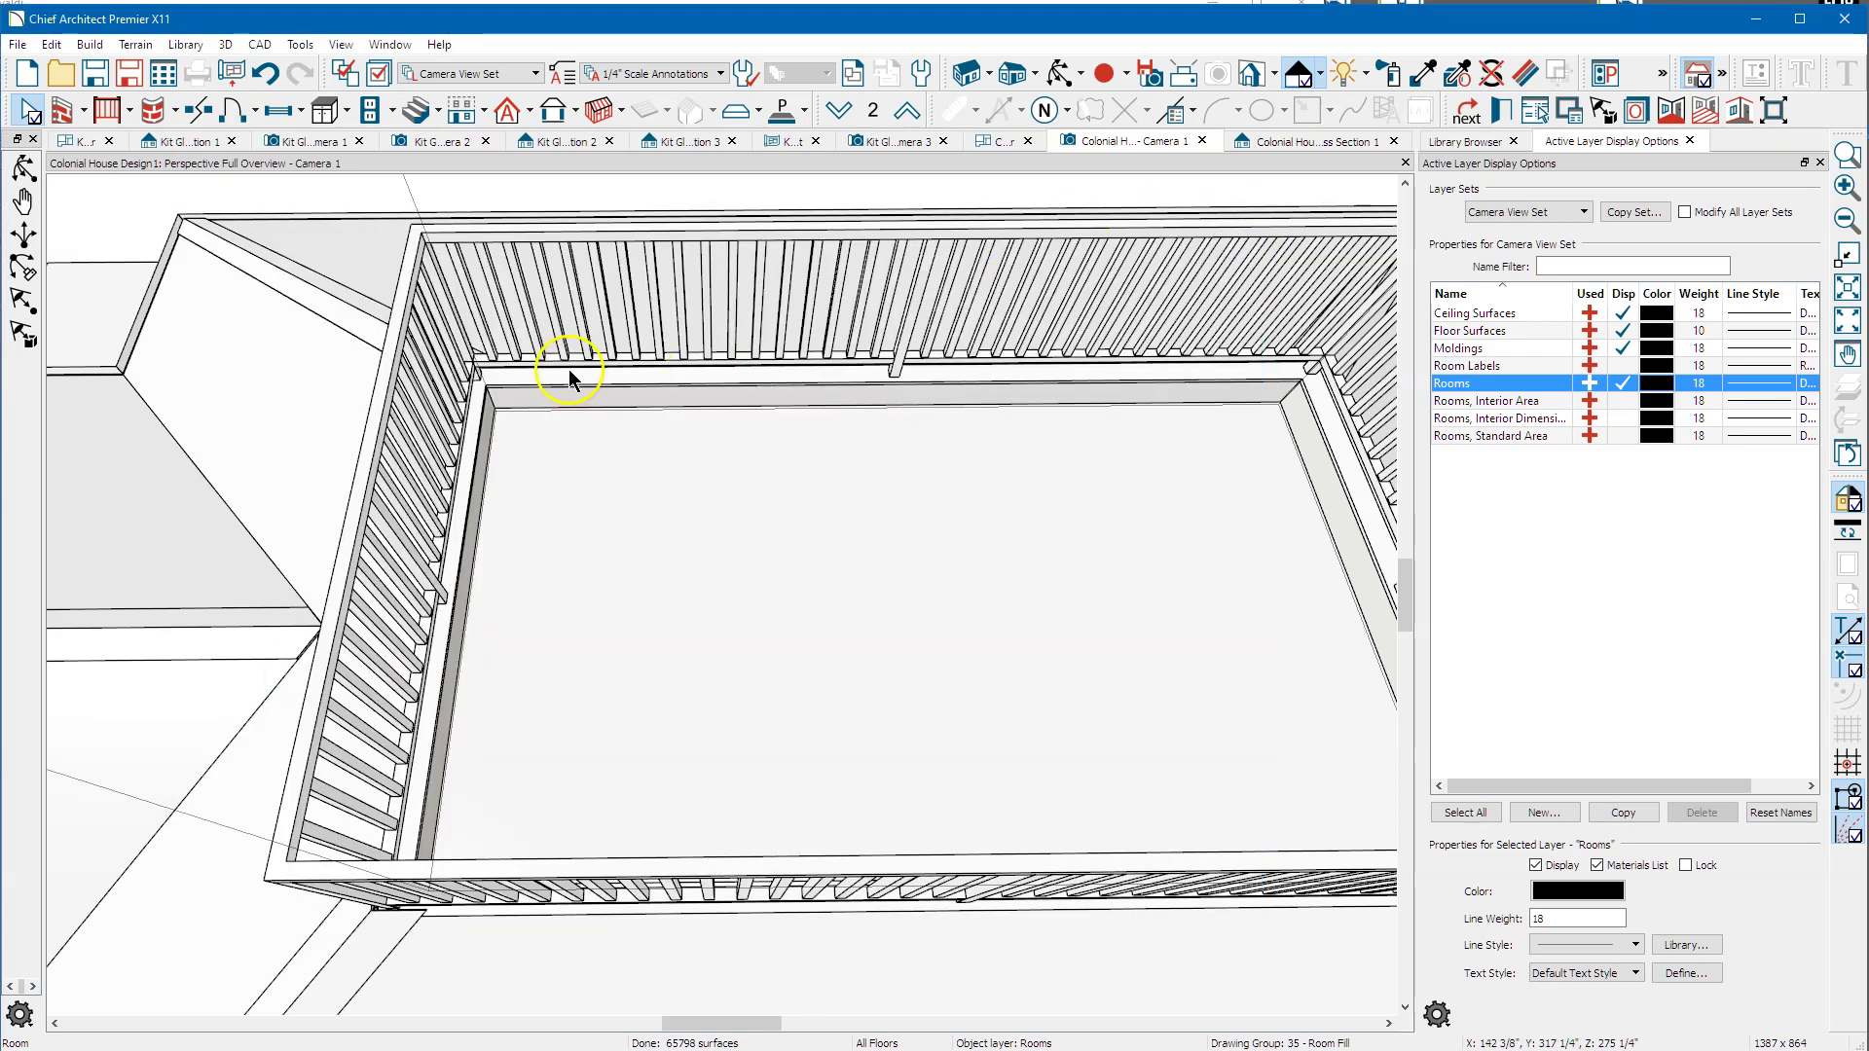
click(996, 140)
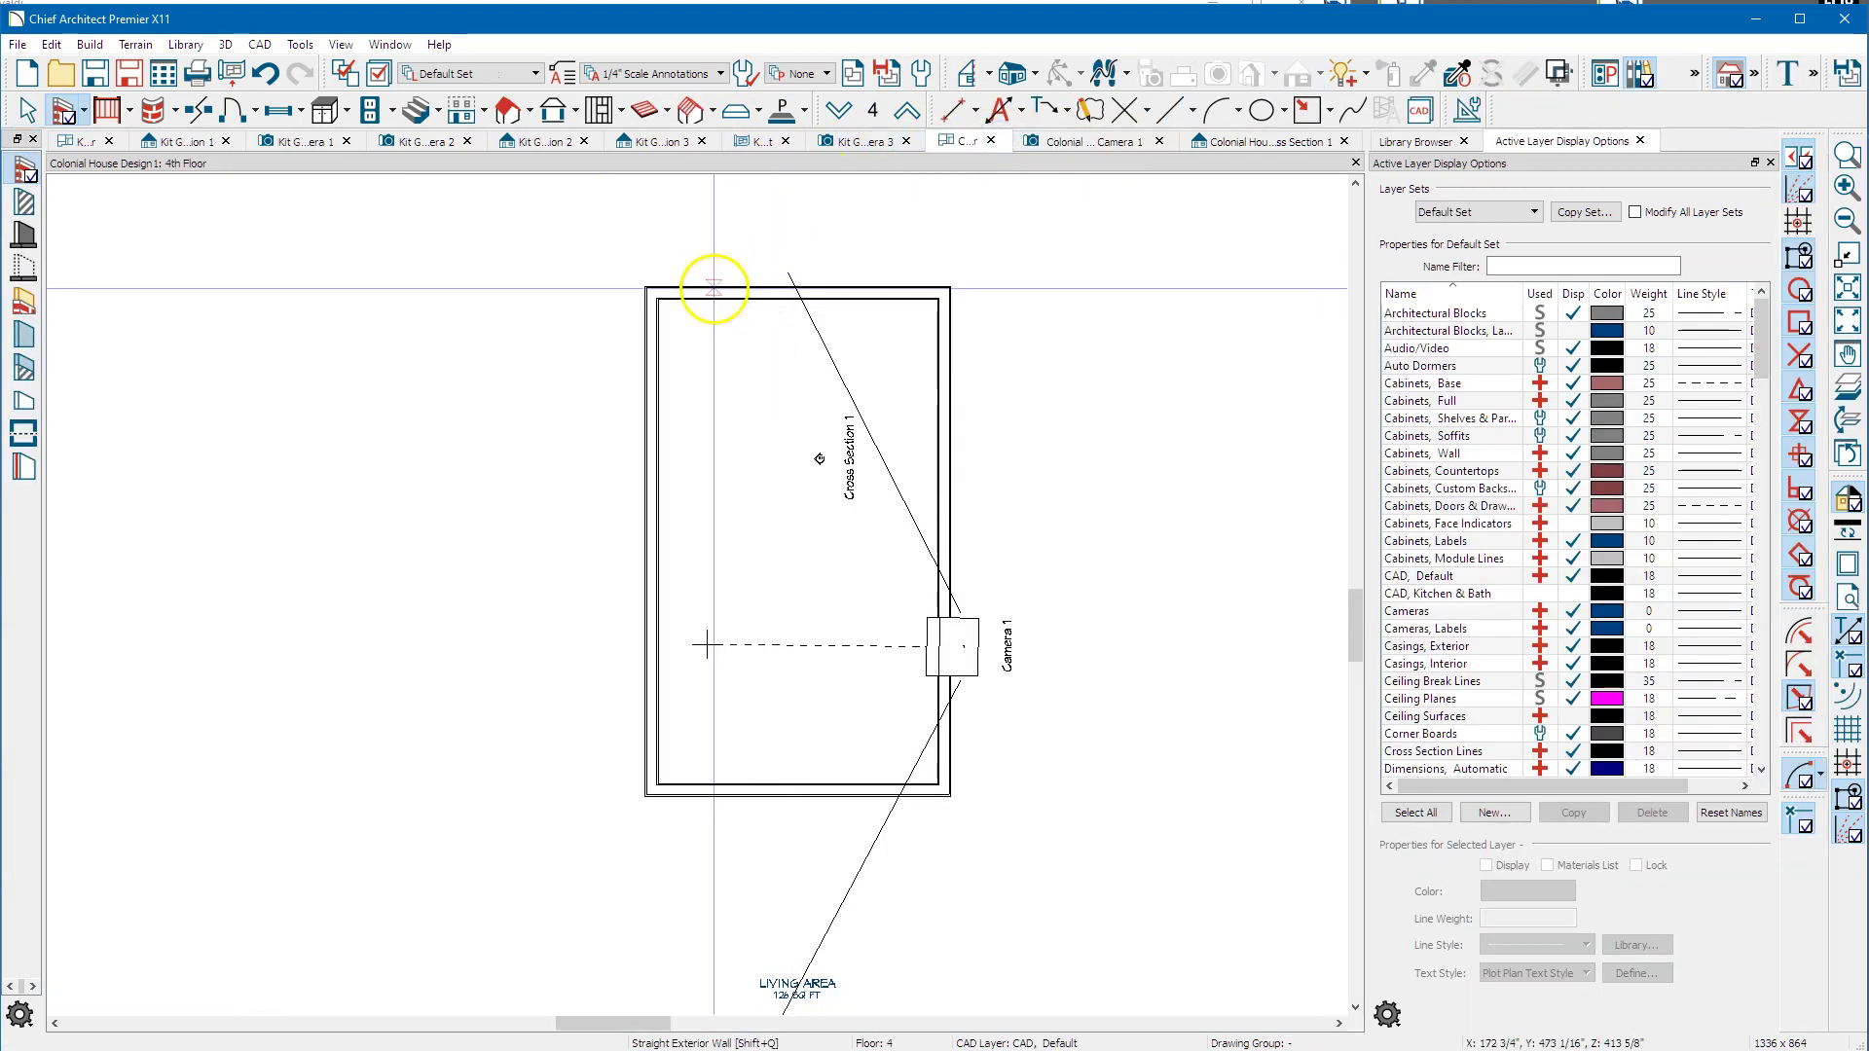
drag(588, 253, 592, 718)
key(Delete)
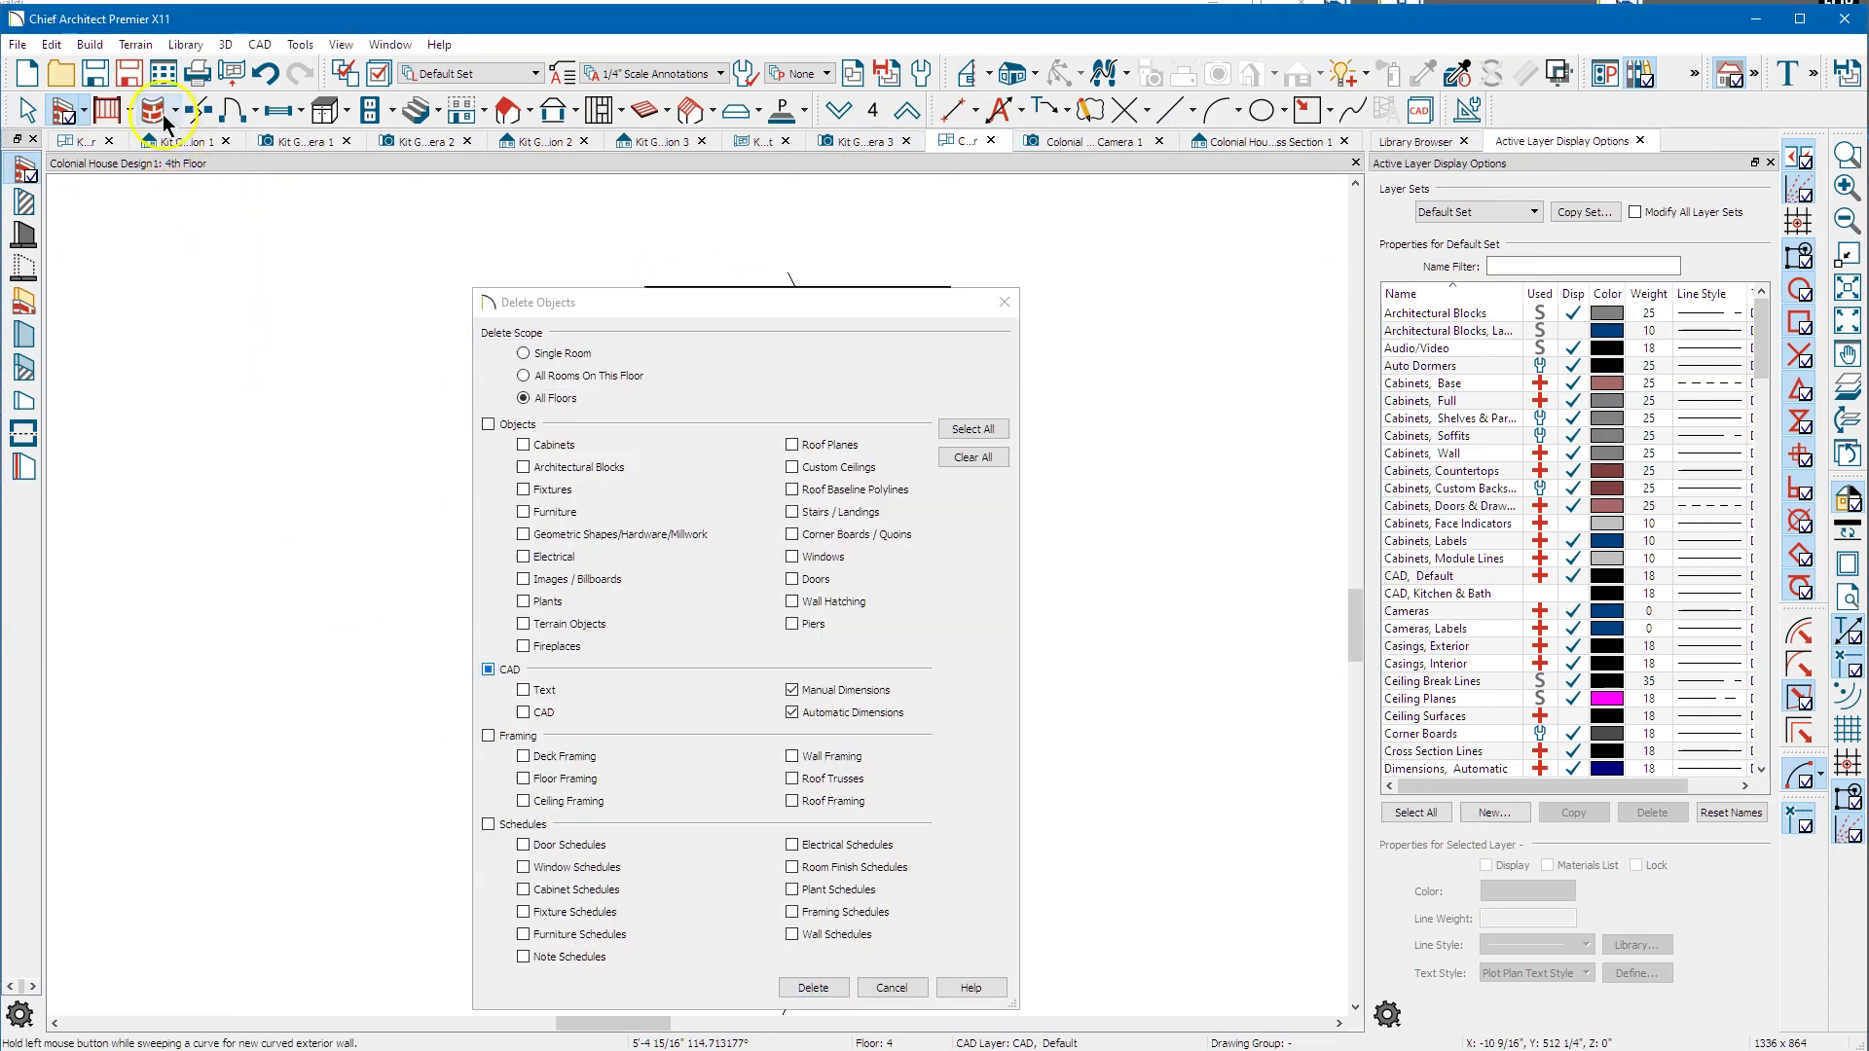
key(Escape)
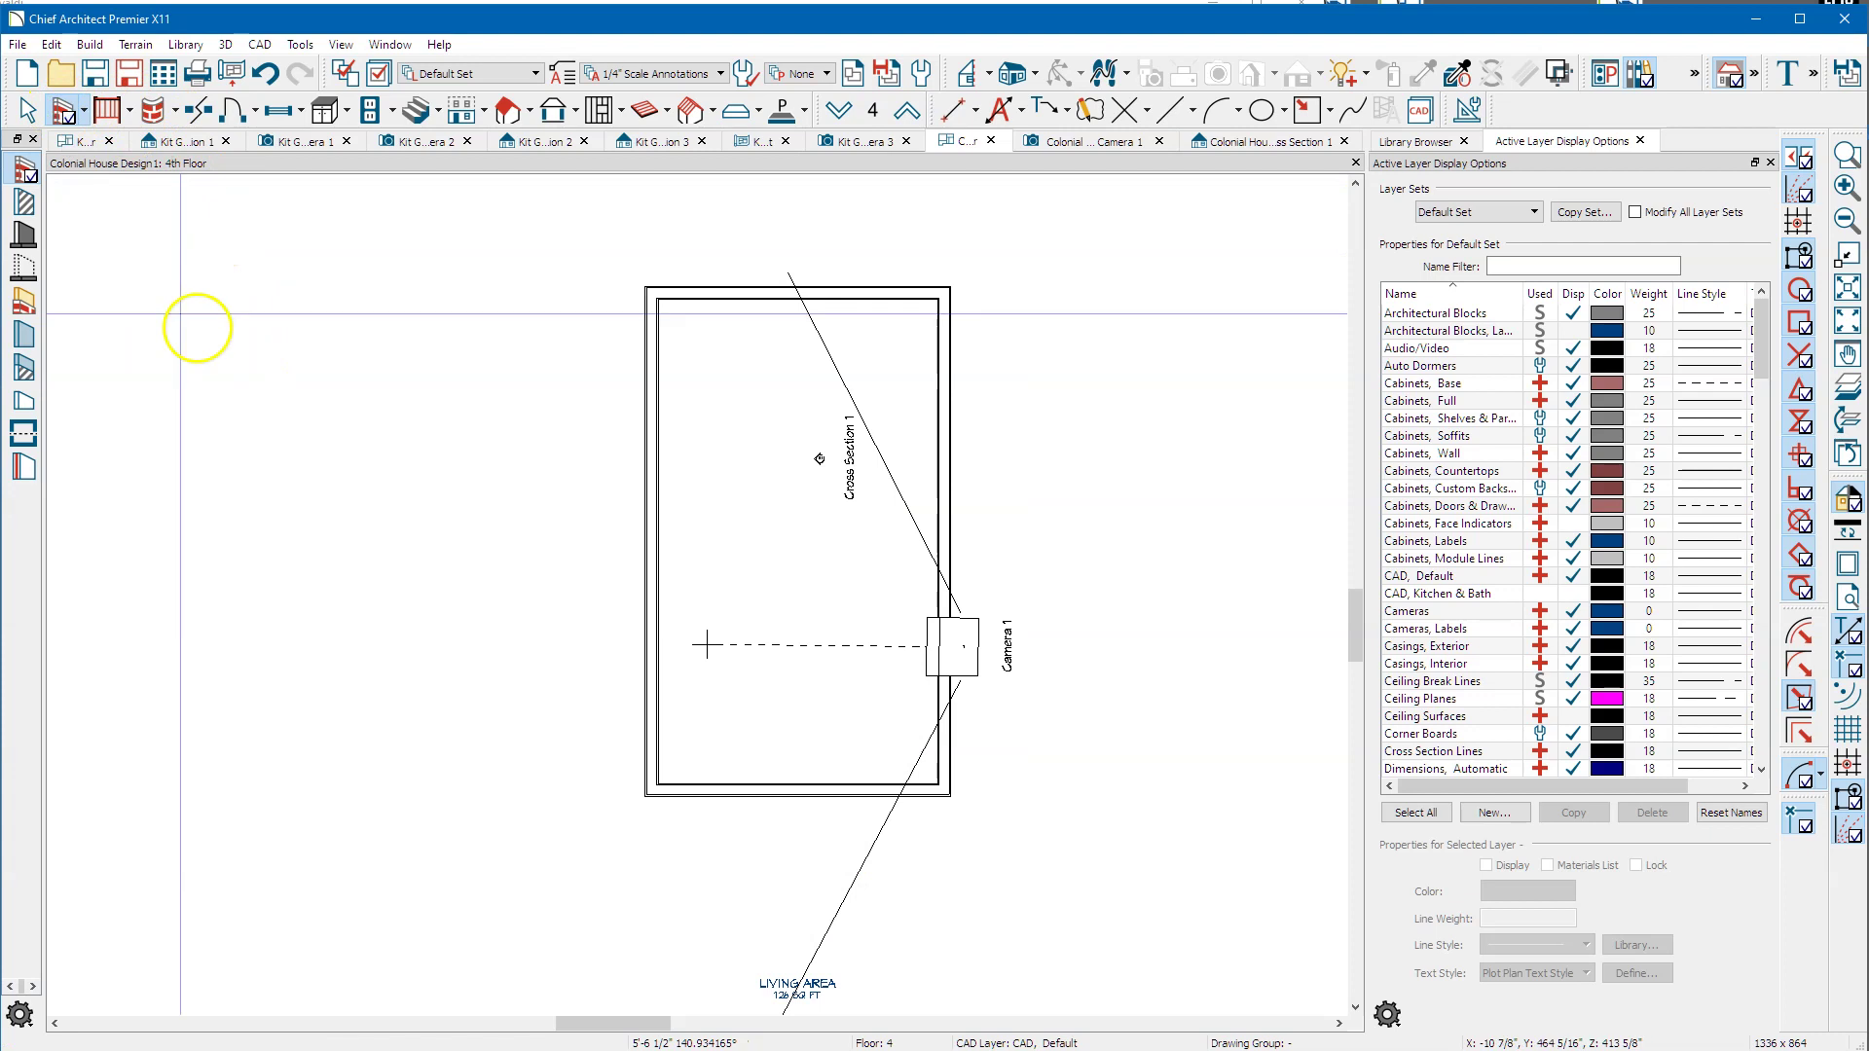
Select the four fourth-floor railing walls and set their pony wall height off the floor to 18".
drag(555, 209, 1061, 893)
click(1504, 114)
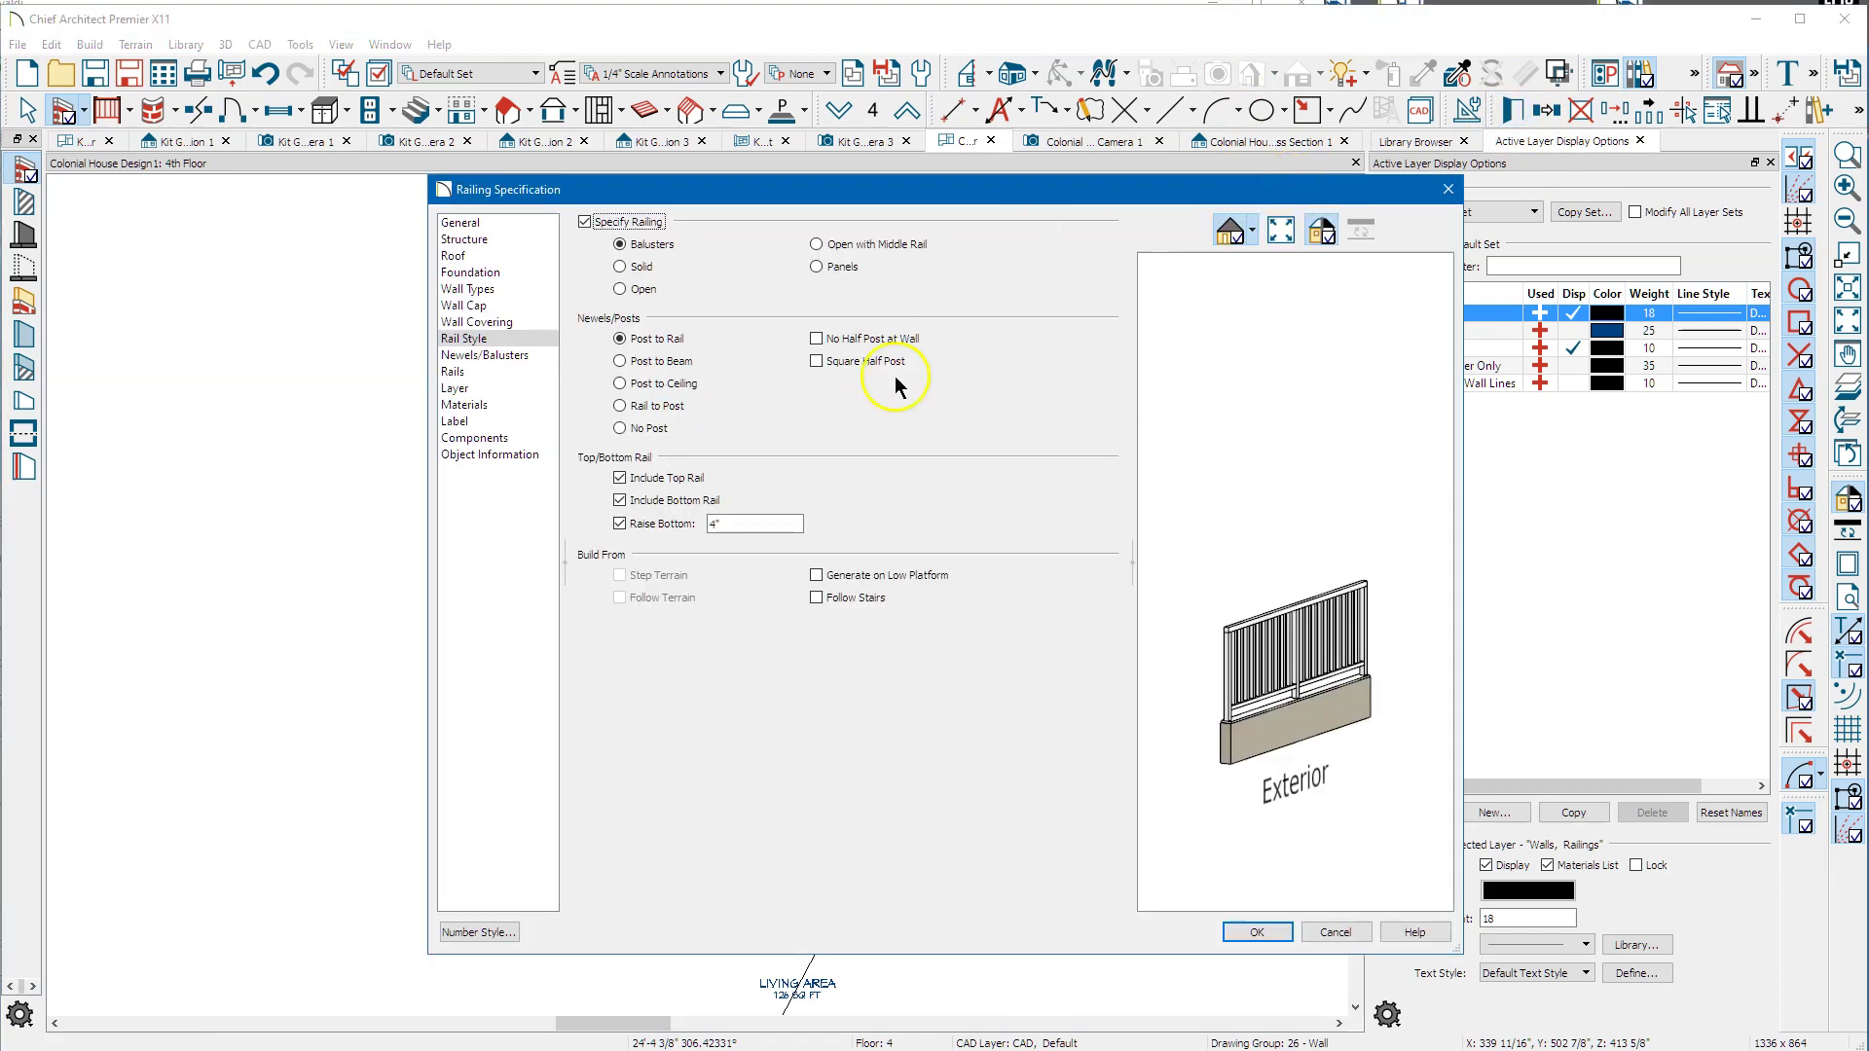
click(492, 290)
drag(798, 478, 630, 508)
text(18)
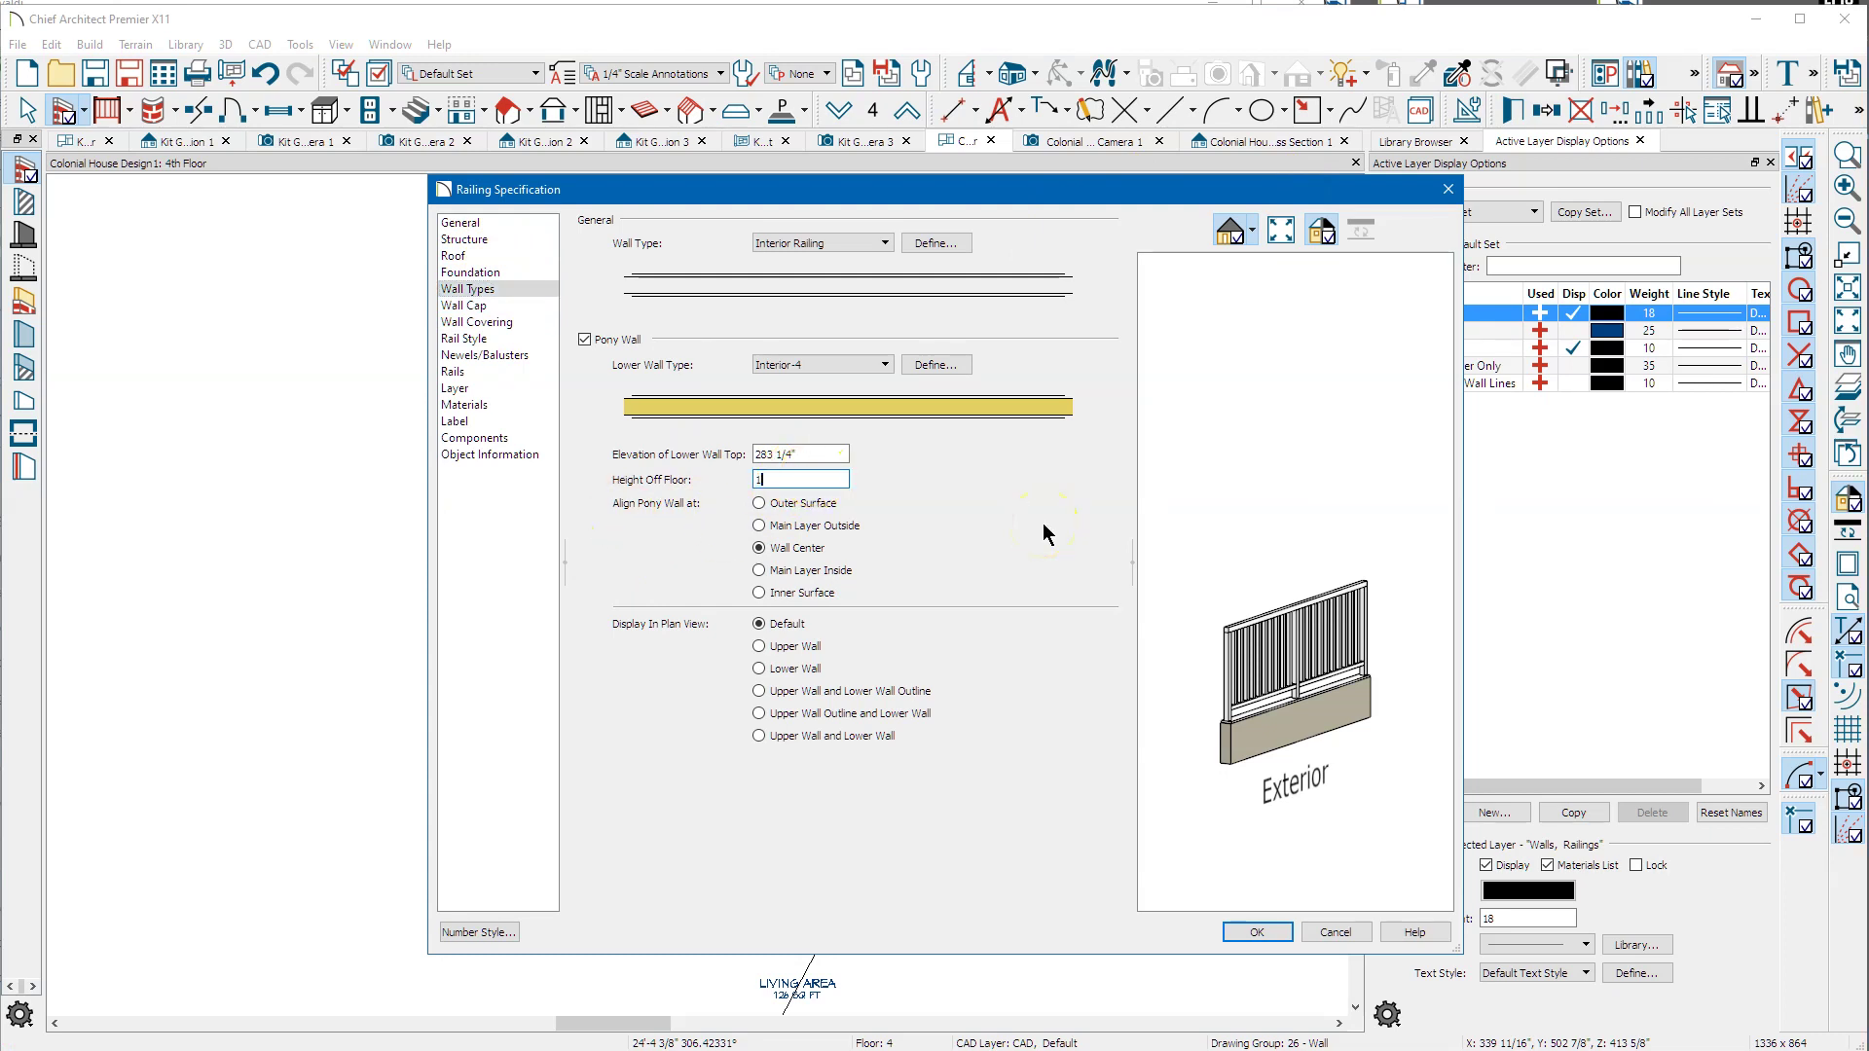
click(823, 455)
click(1256, 932)
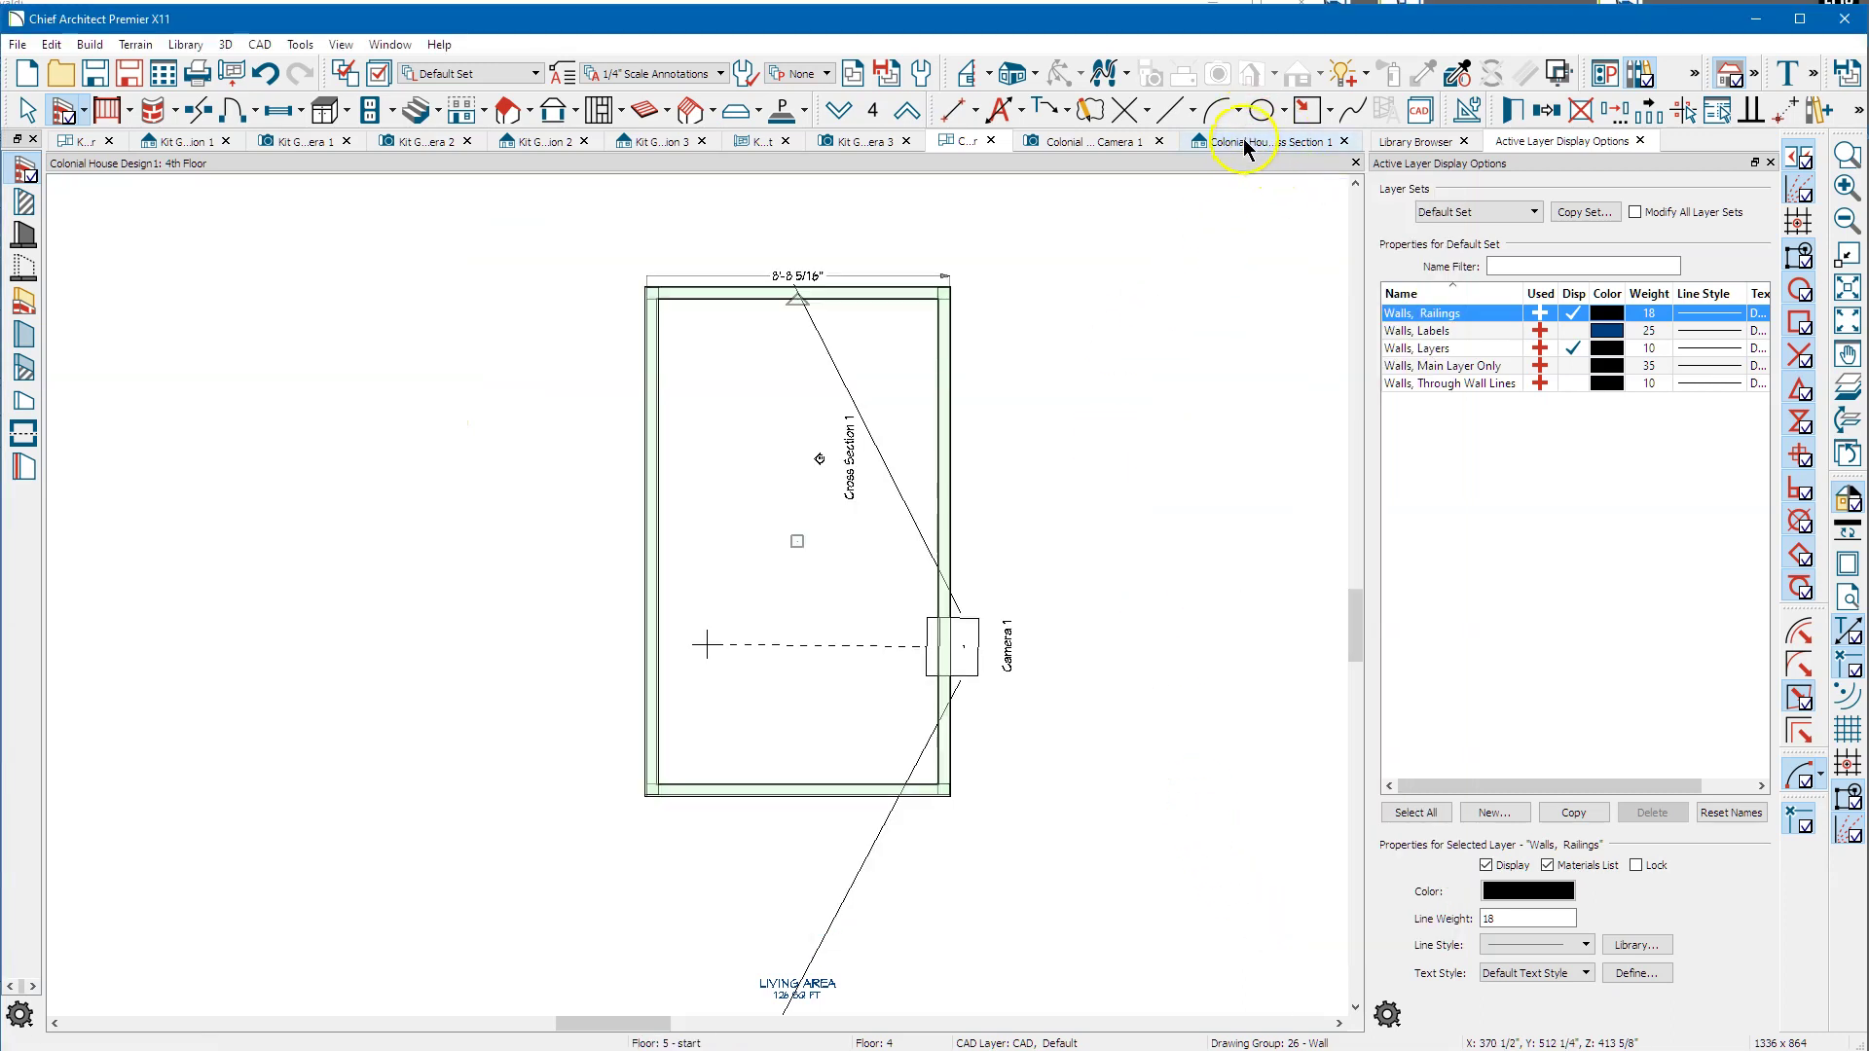
Examine the rooftop pony wall and railing from several sides and against the whole house in the 3D camera view.
click(1097, 146)
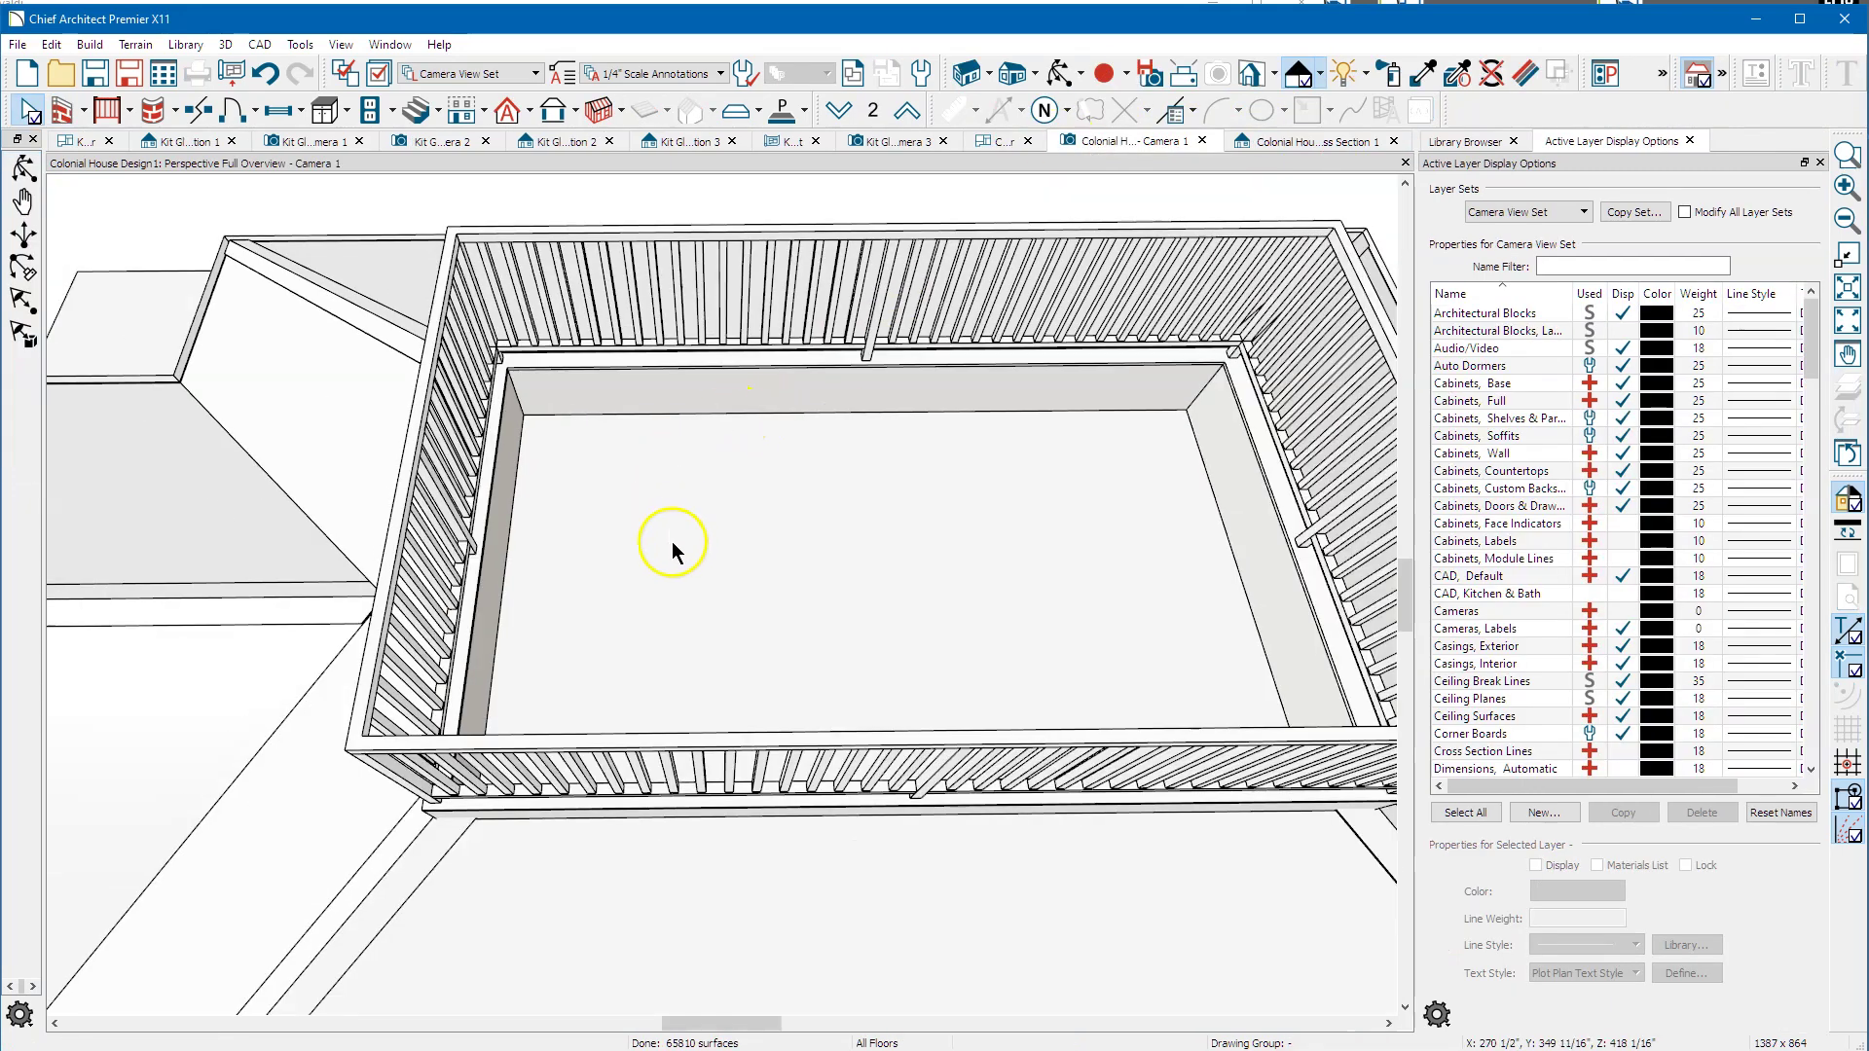
click(1060, 73)
drag(1002, 376, 793, 597)
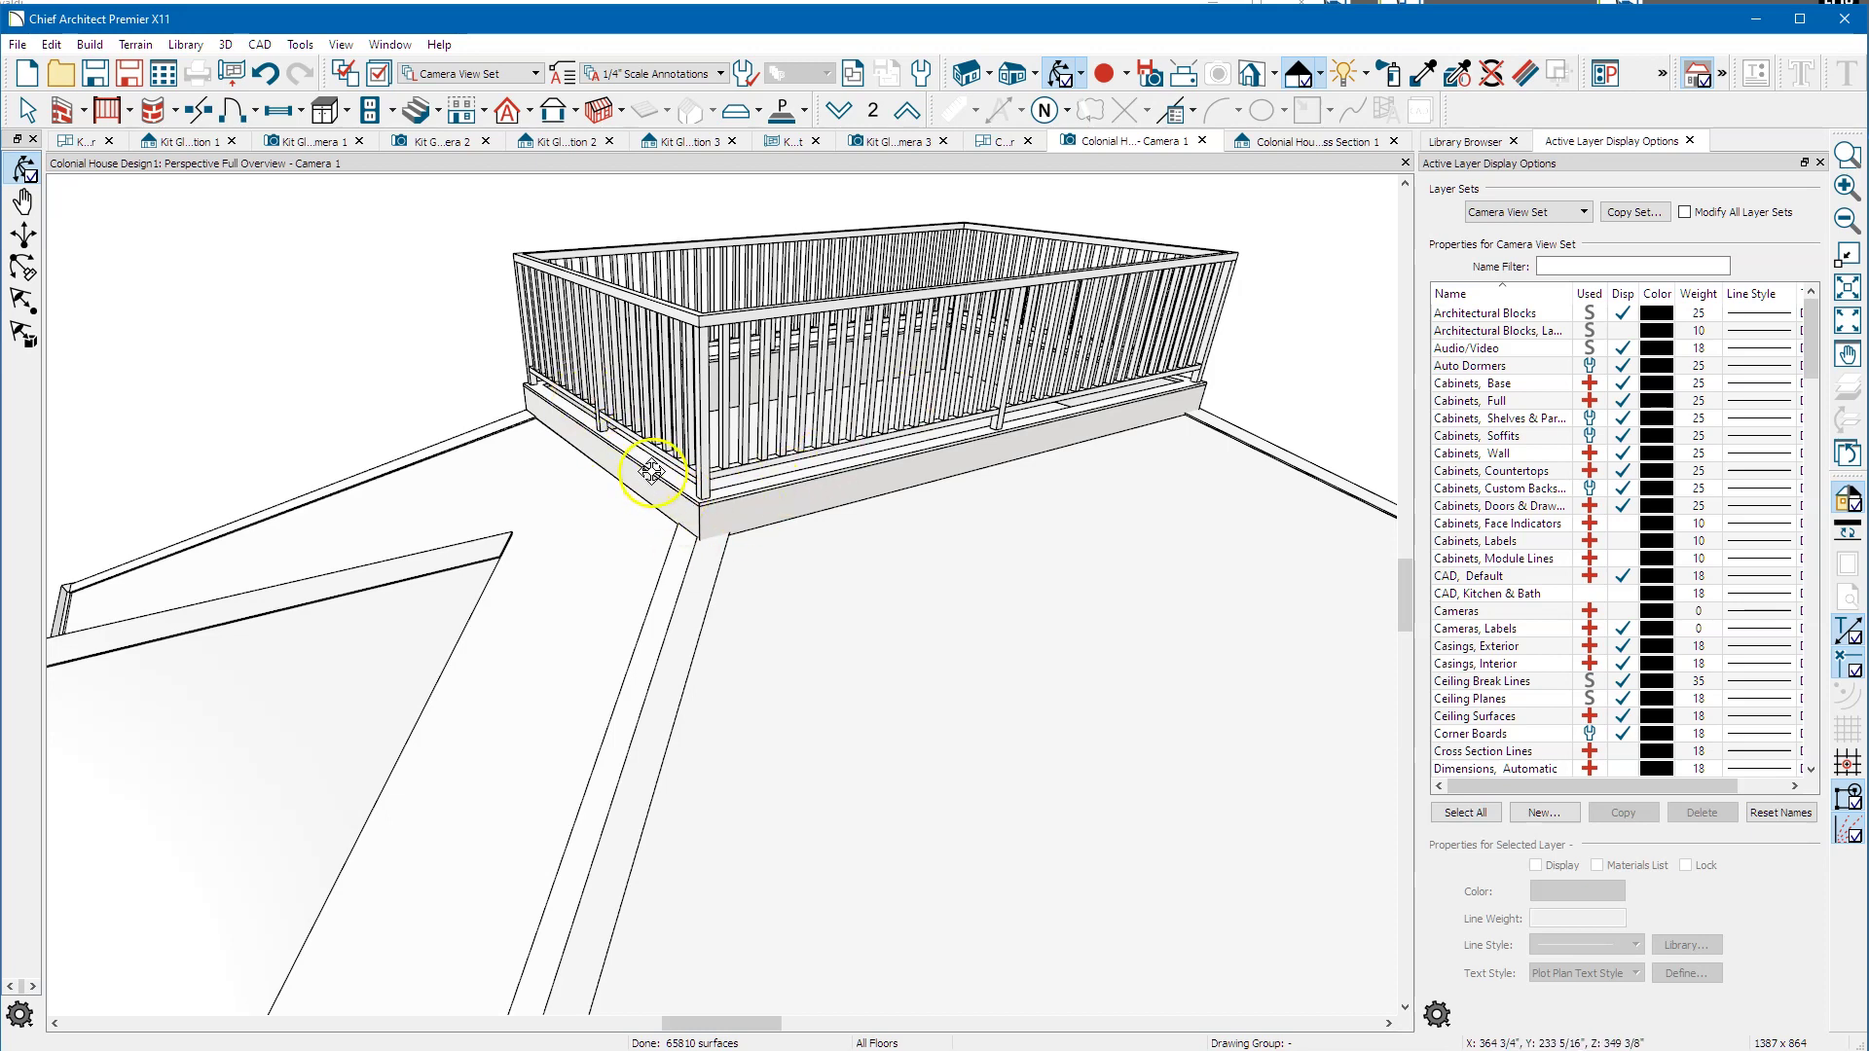
drag(1214, 284, 868, 476)
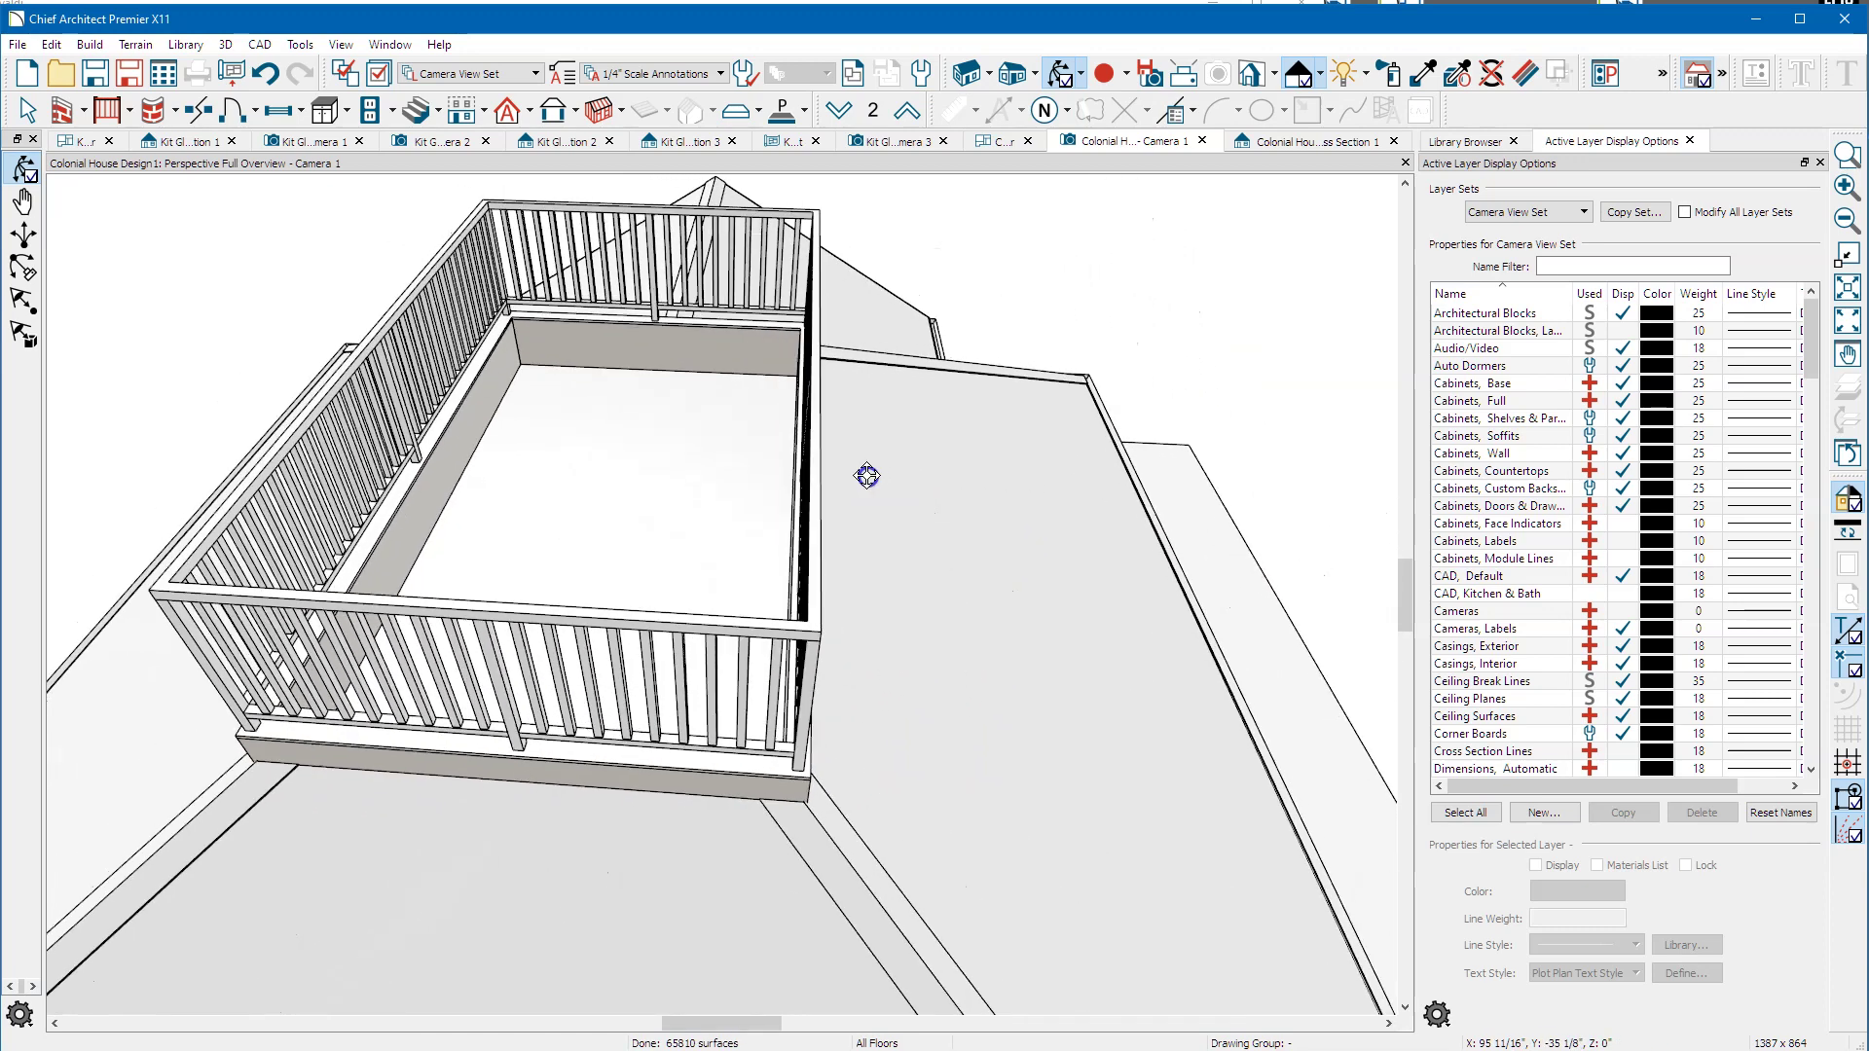
scroll(856, 346, down, 9)
drag(1038, 484, 838, 465)
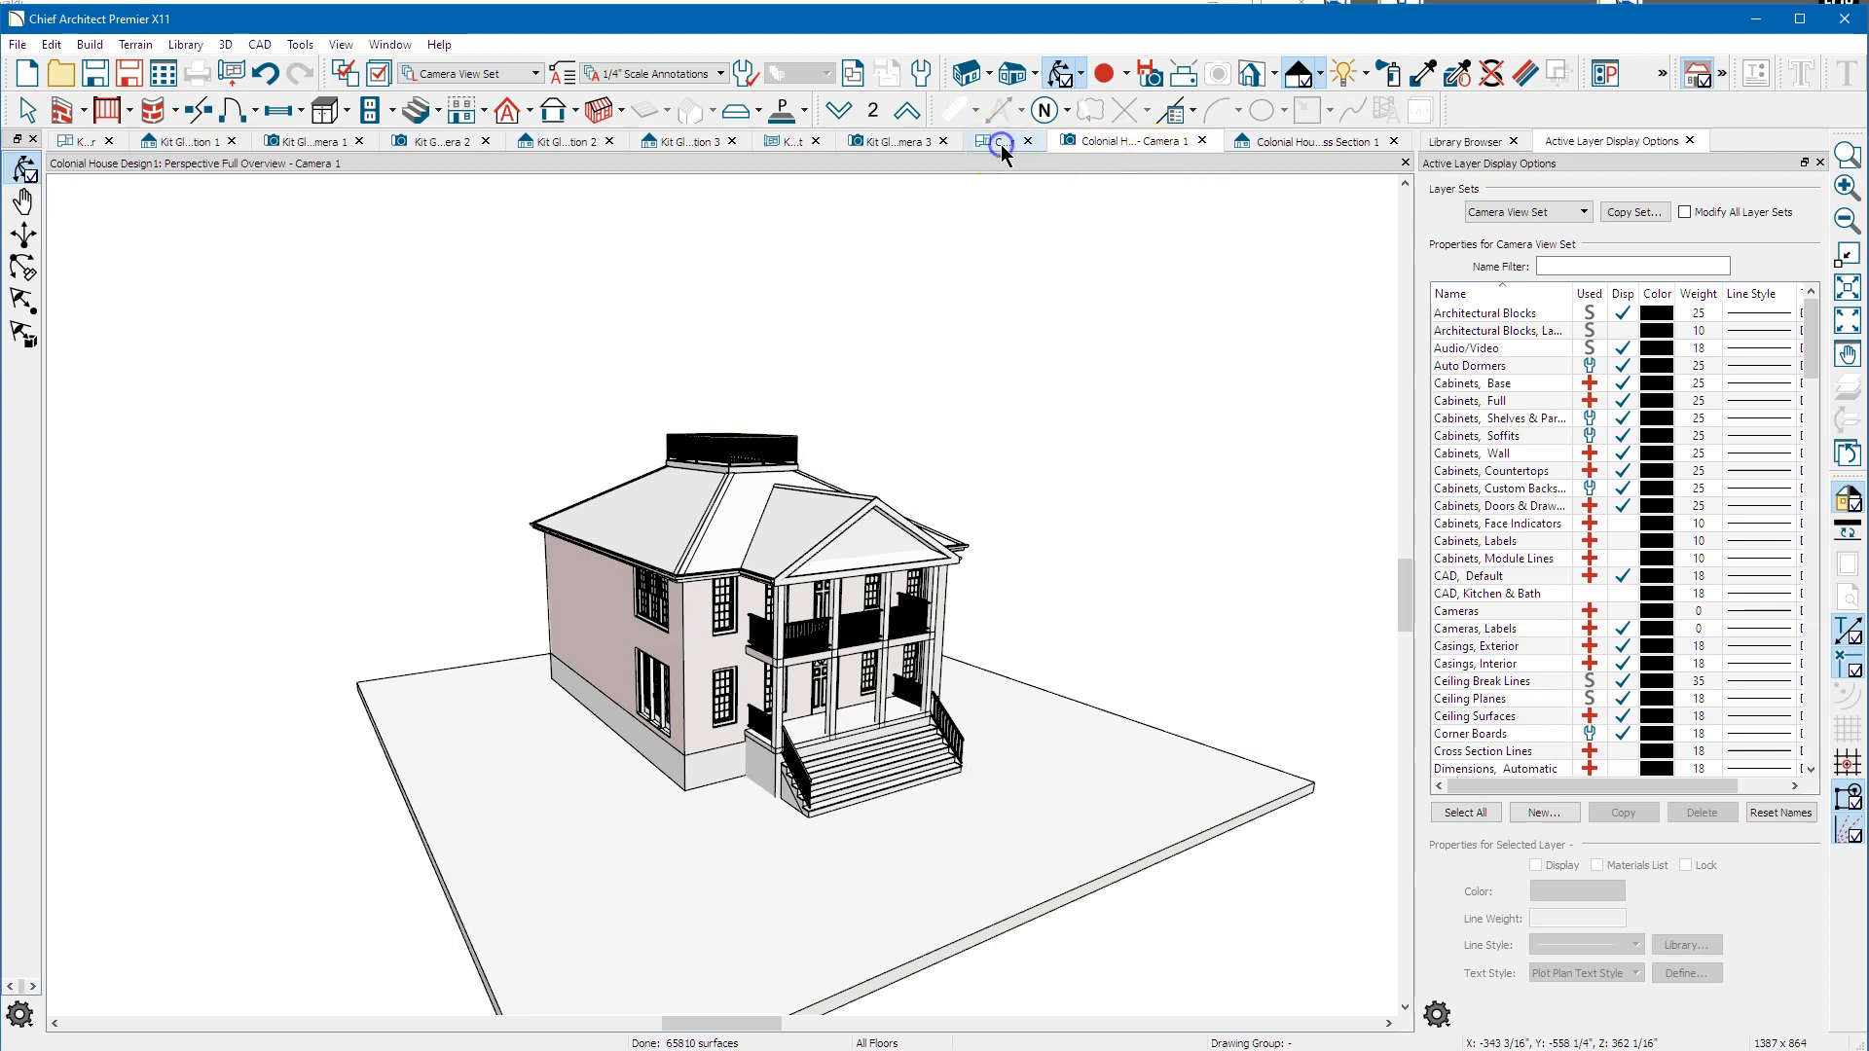
Reselect the four fourth-floor walls in plan and set their railing height to 24" in the Newels/Balusters settings.
click(1002, 145)
click(63, 110)
mouse_move(543, 209)
mouse_down()
mouse_move(926, 897)
mouse_move(1077, 968)
mouse_up()
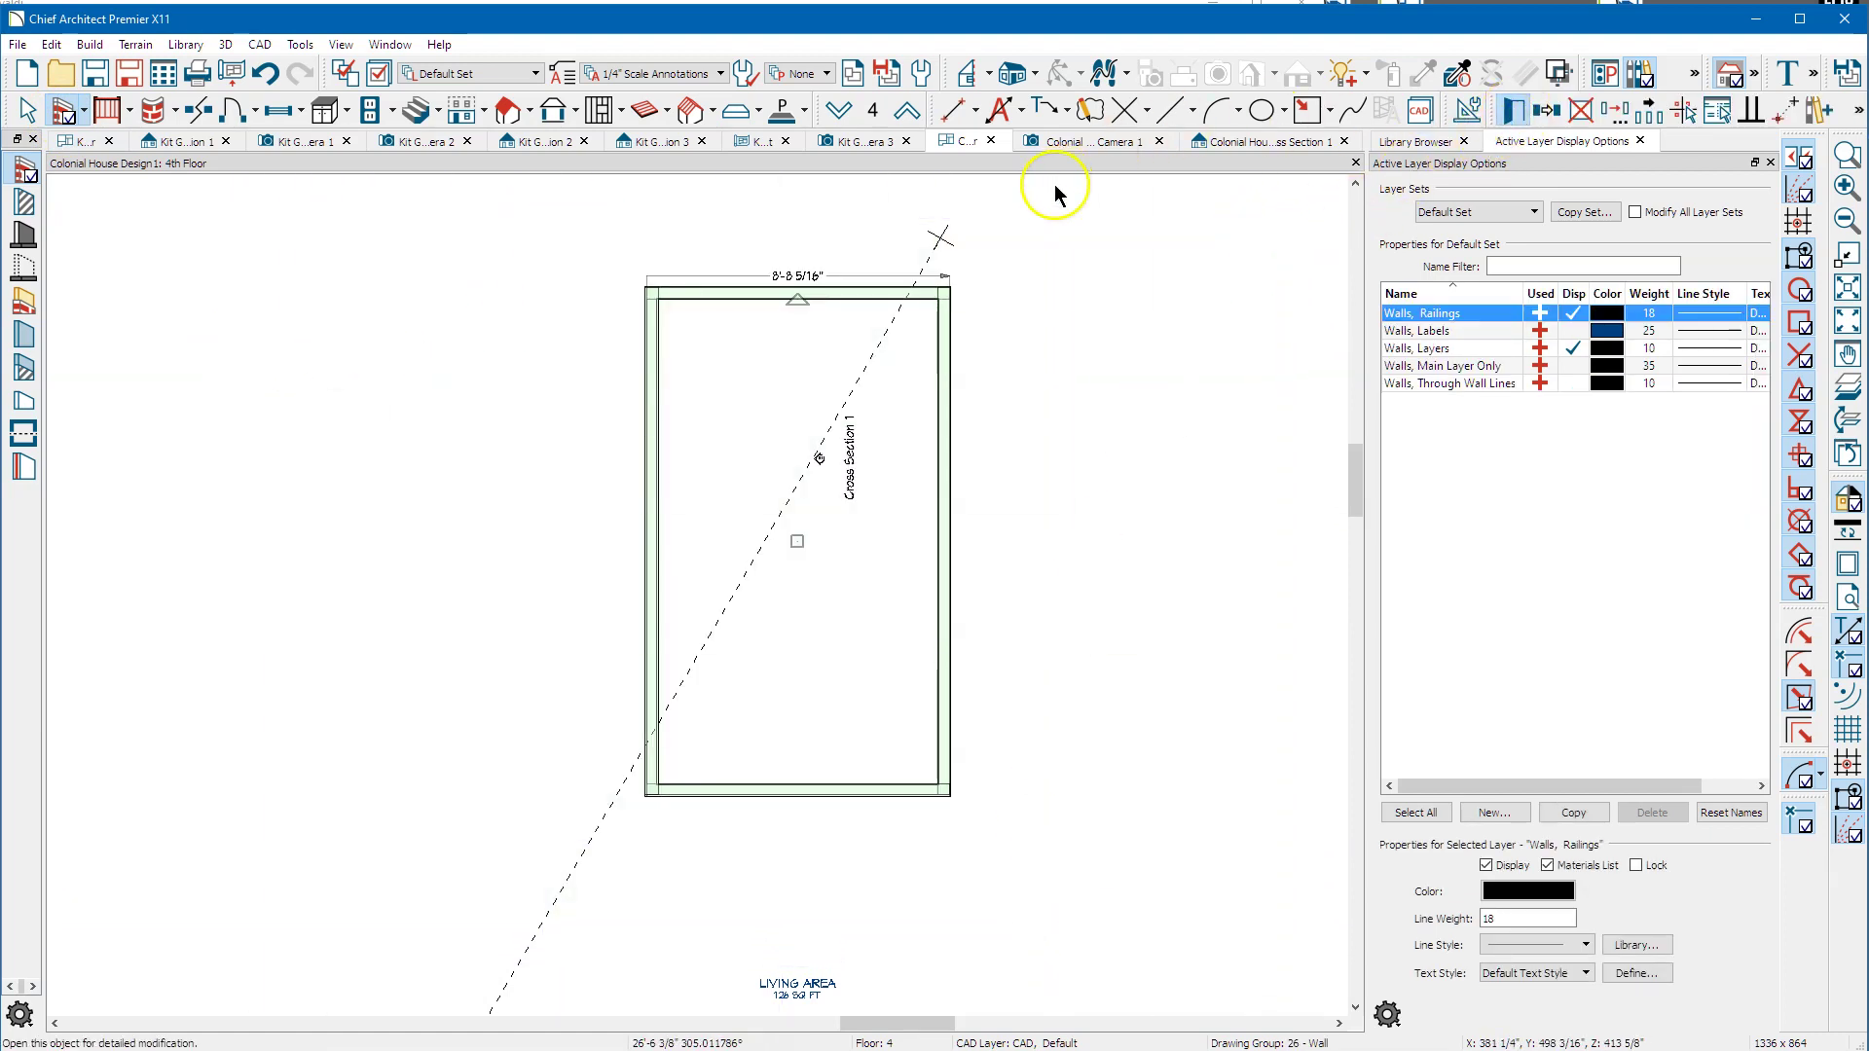
click(499, 338)
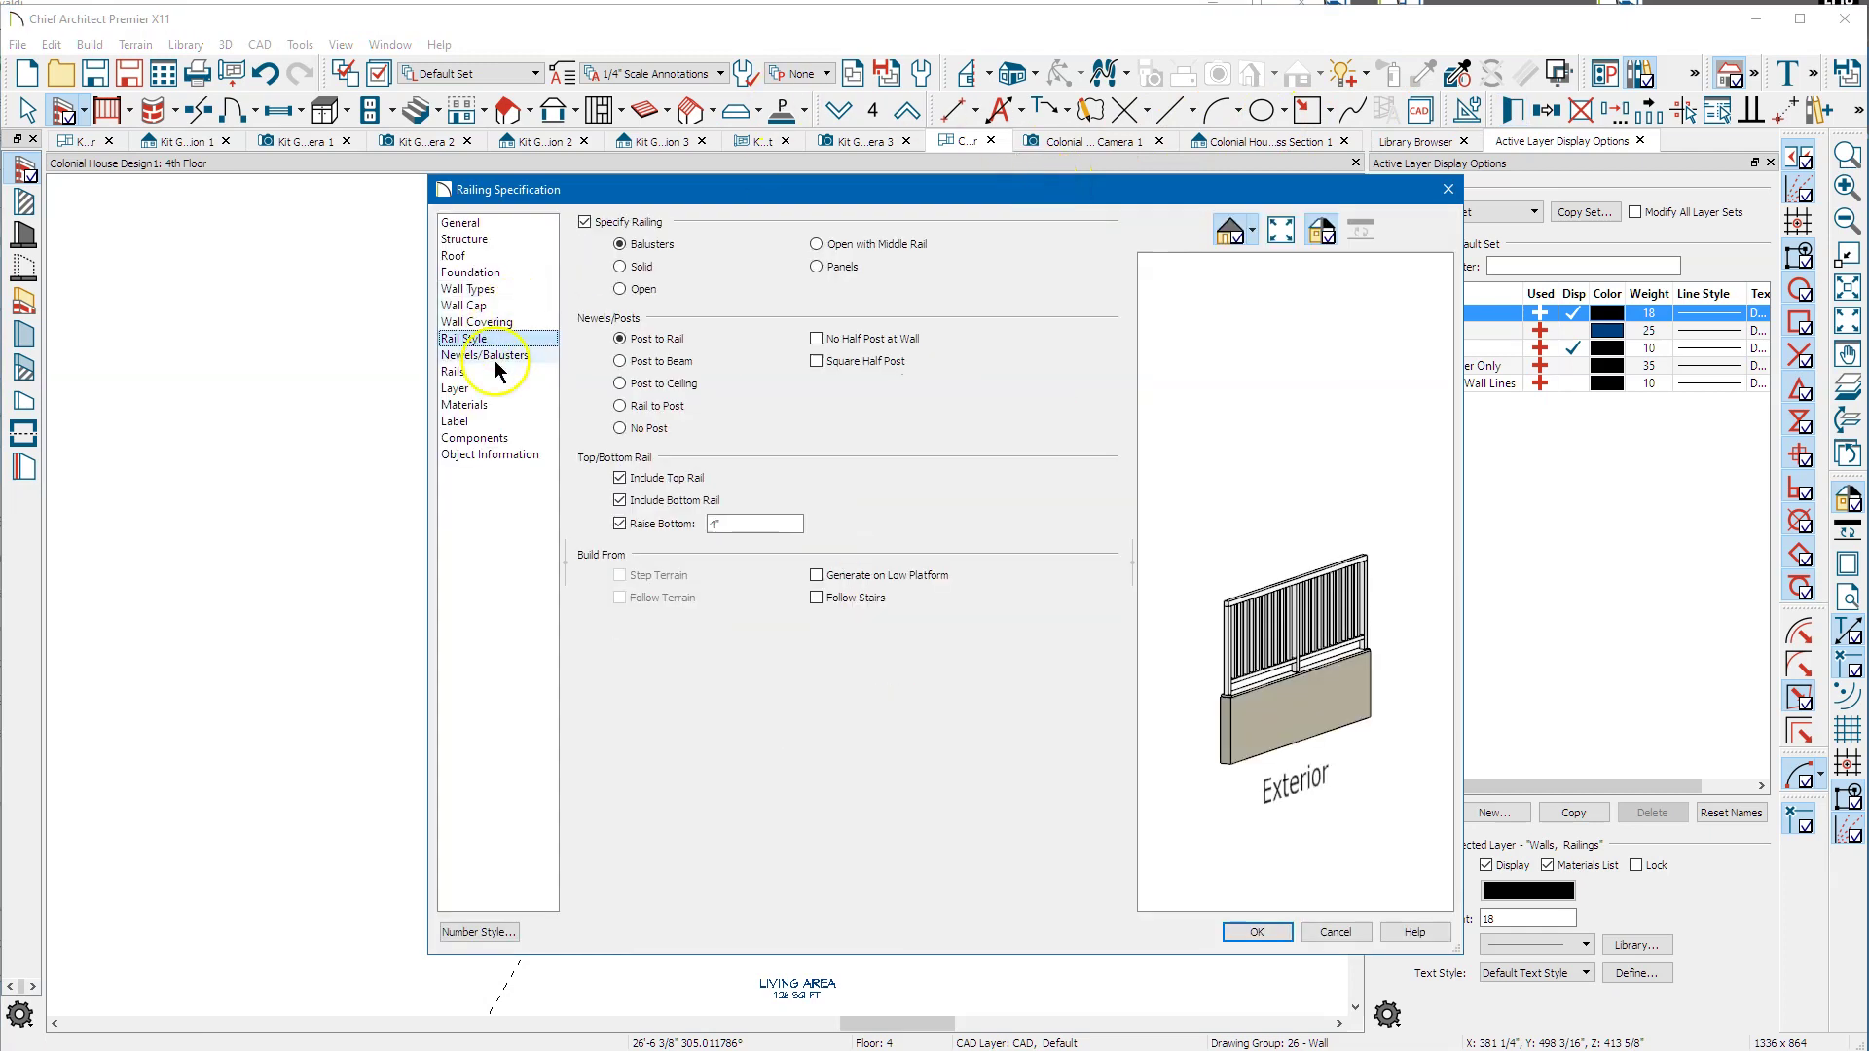
click(497, 356)
click(708, 240)
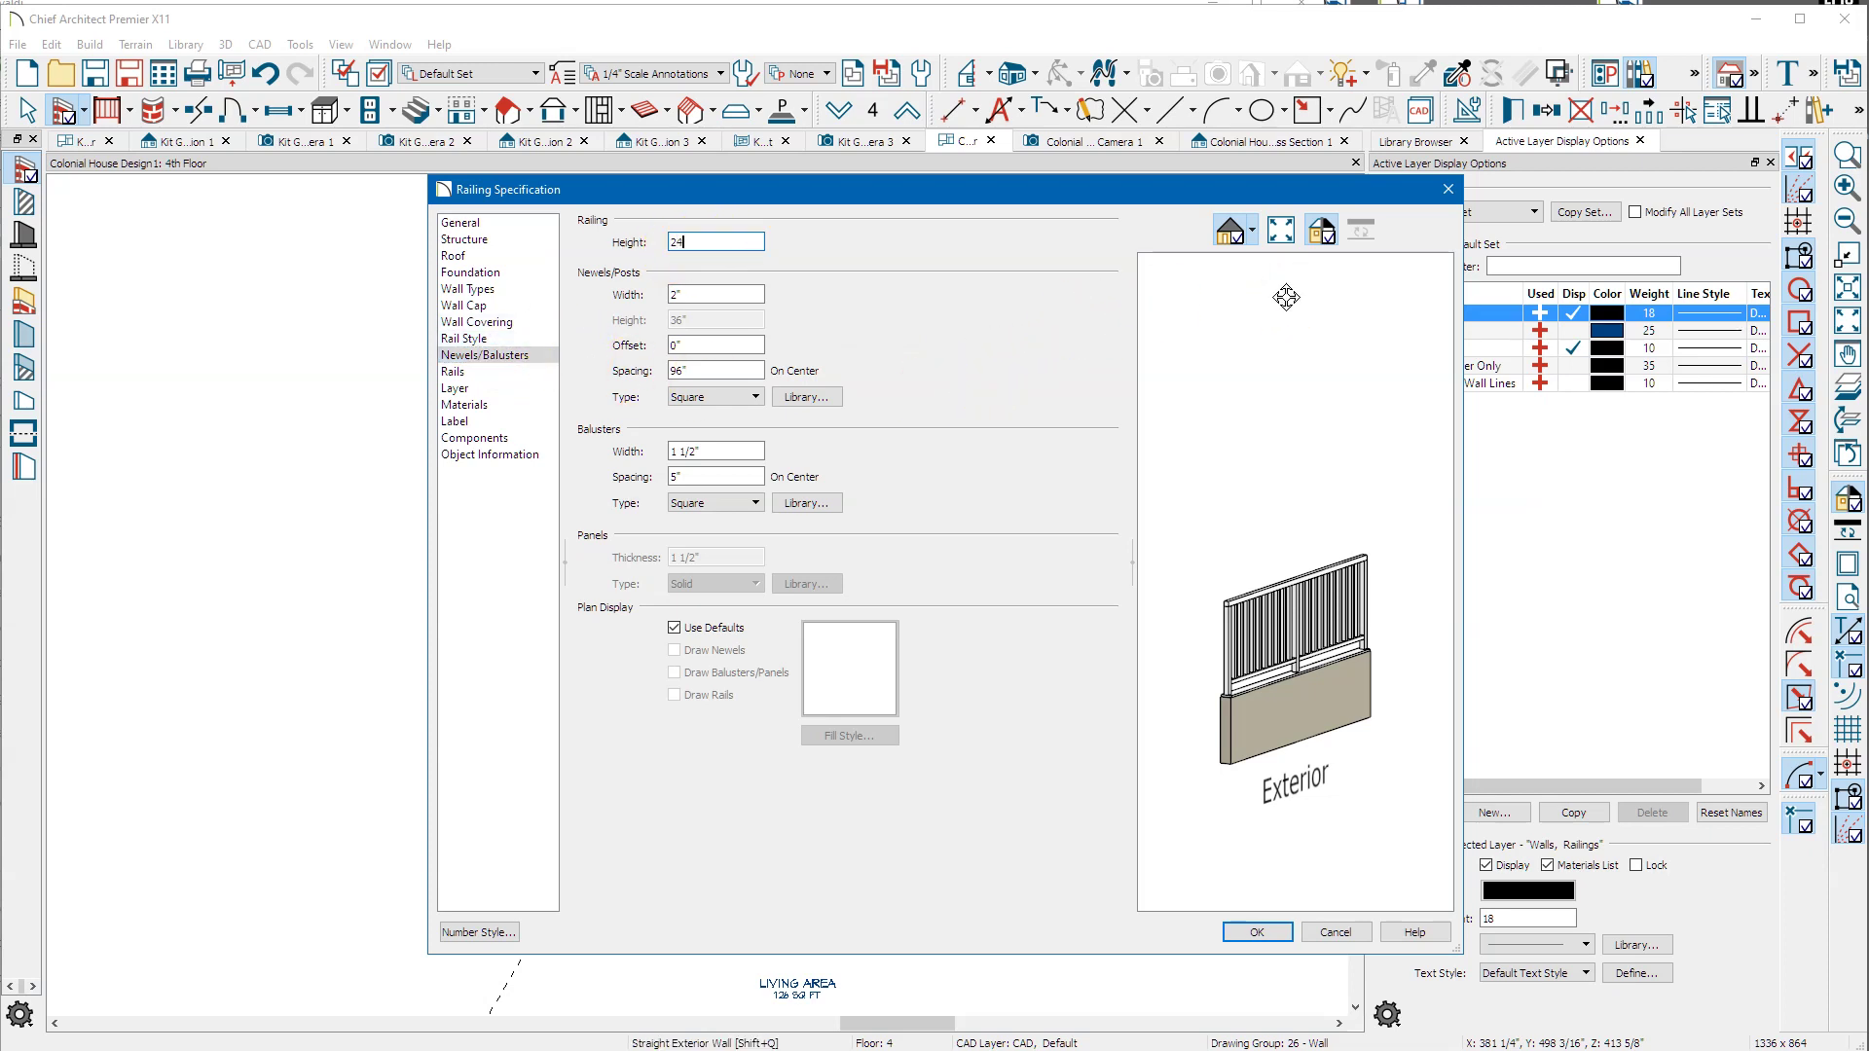
text(24)
click(729, 364)
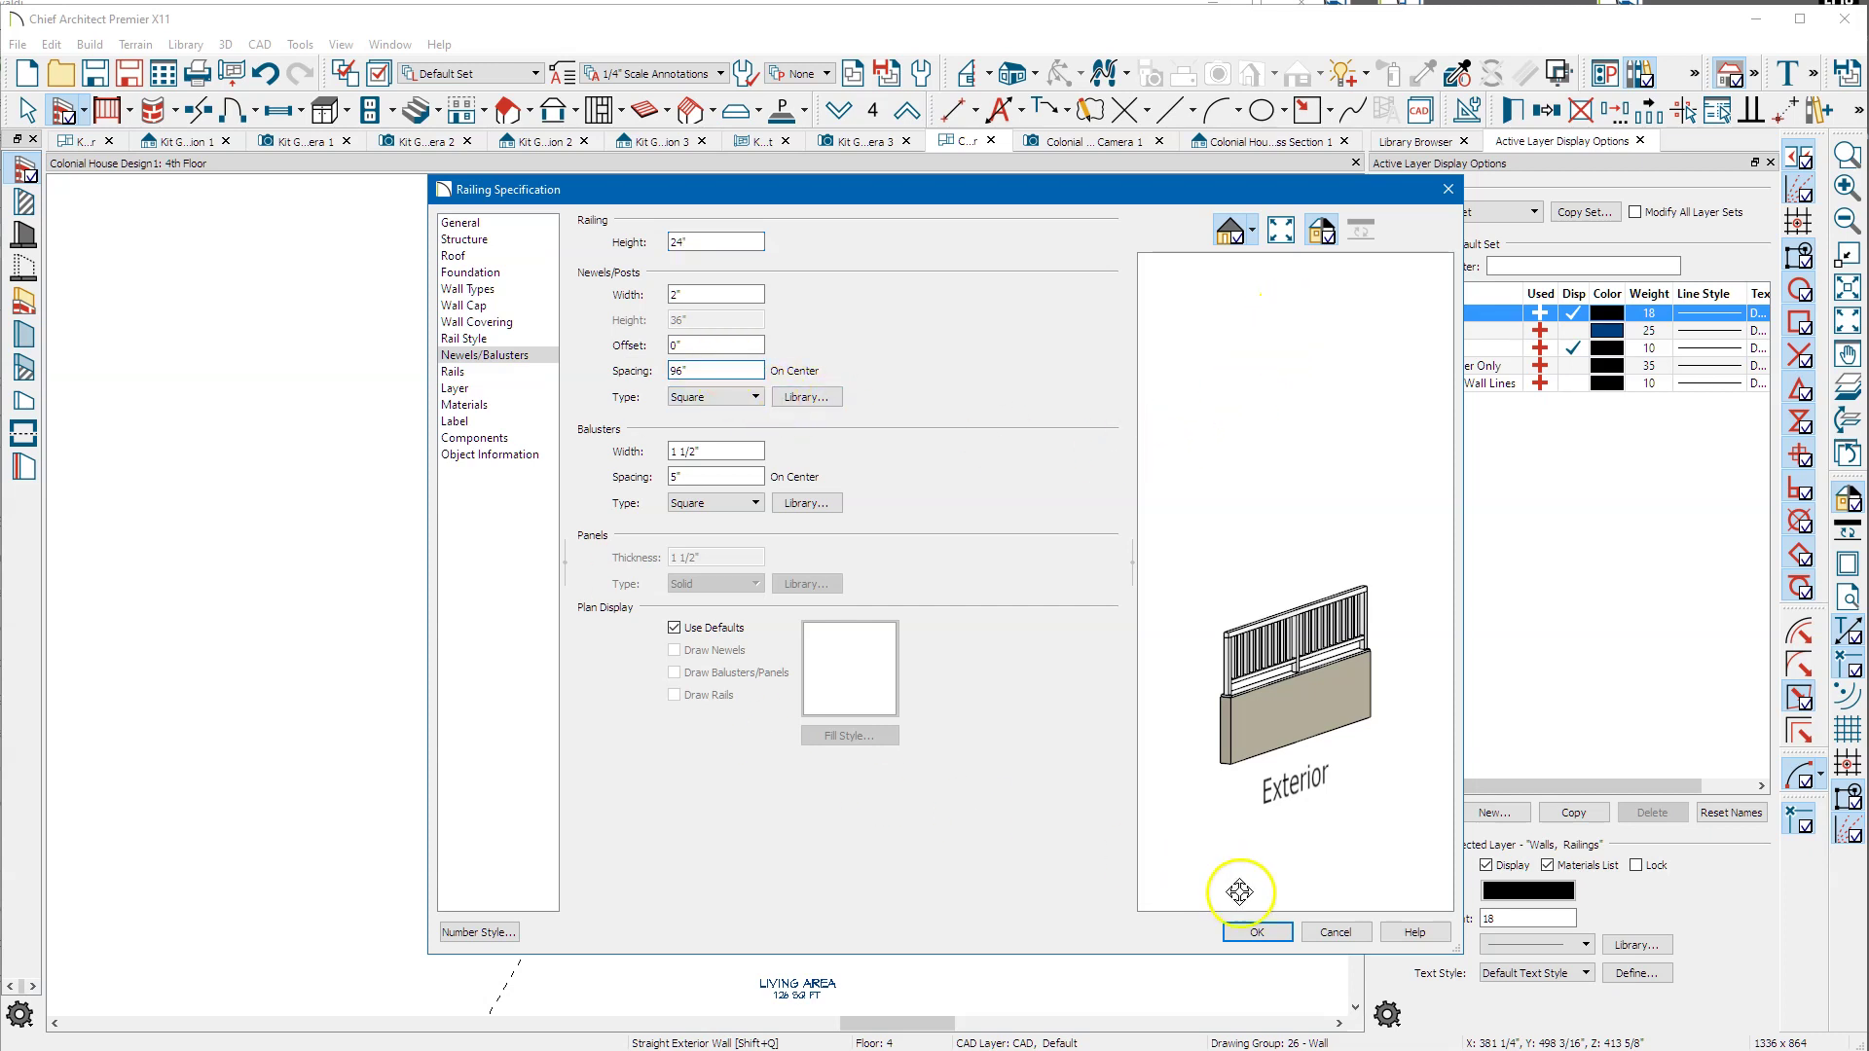
click(1247, 930)
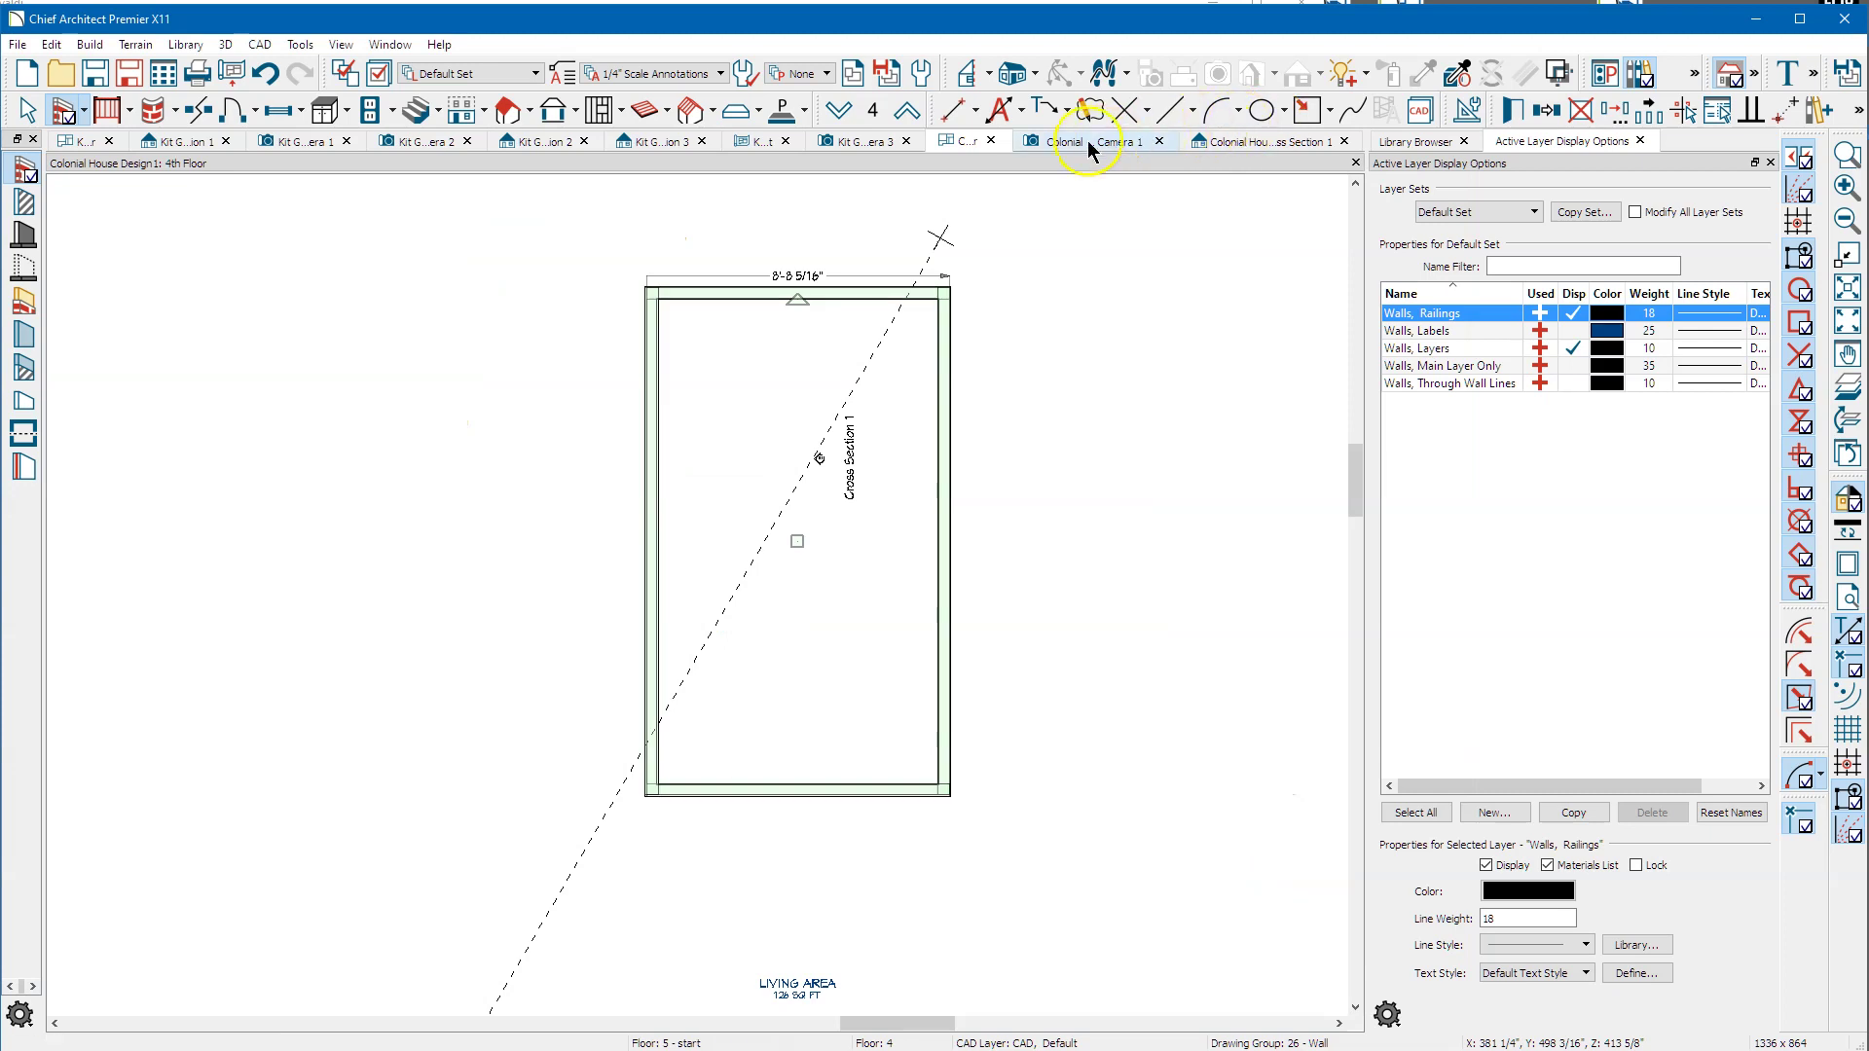
Review the house exterior in the camera view and delete the stray attic wall standing above the rear porch roof.
key(ctrl+Tab)
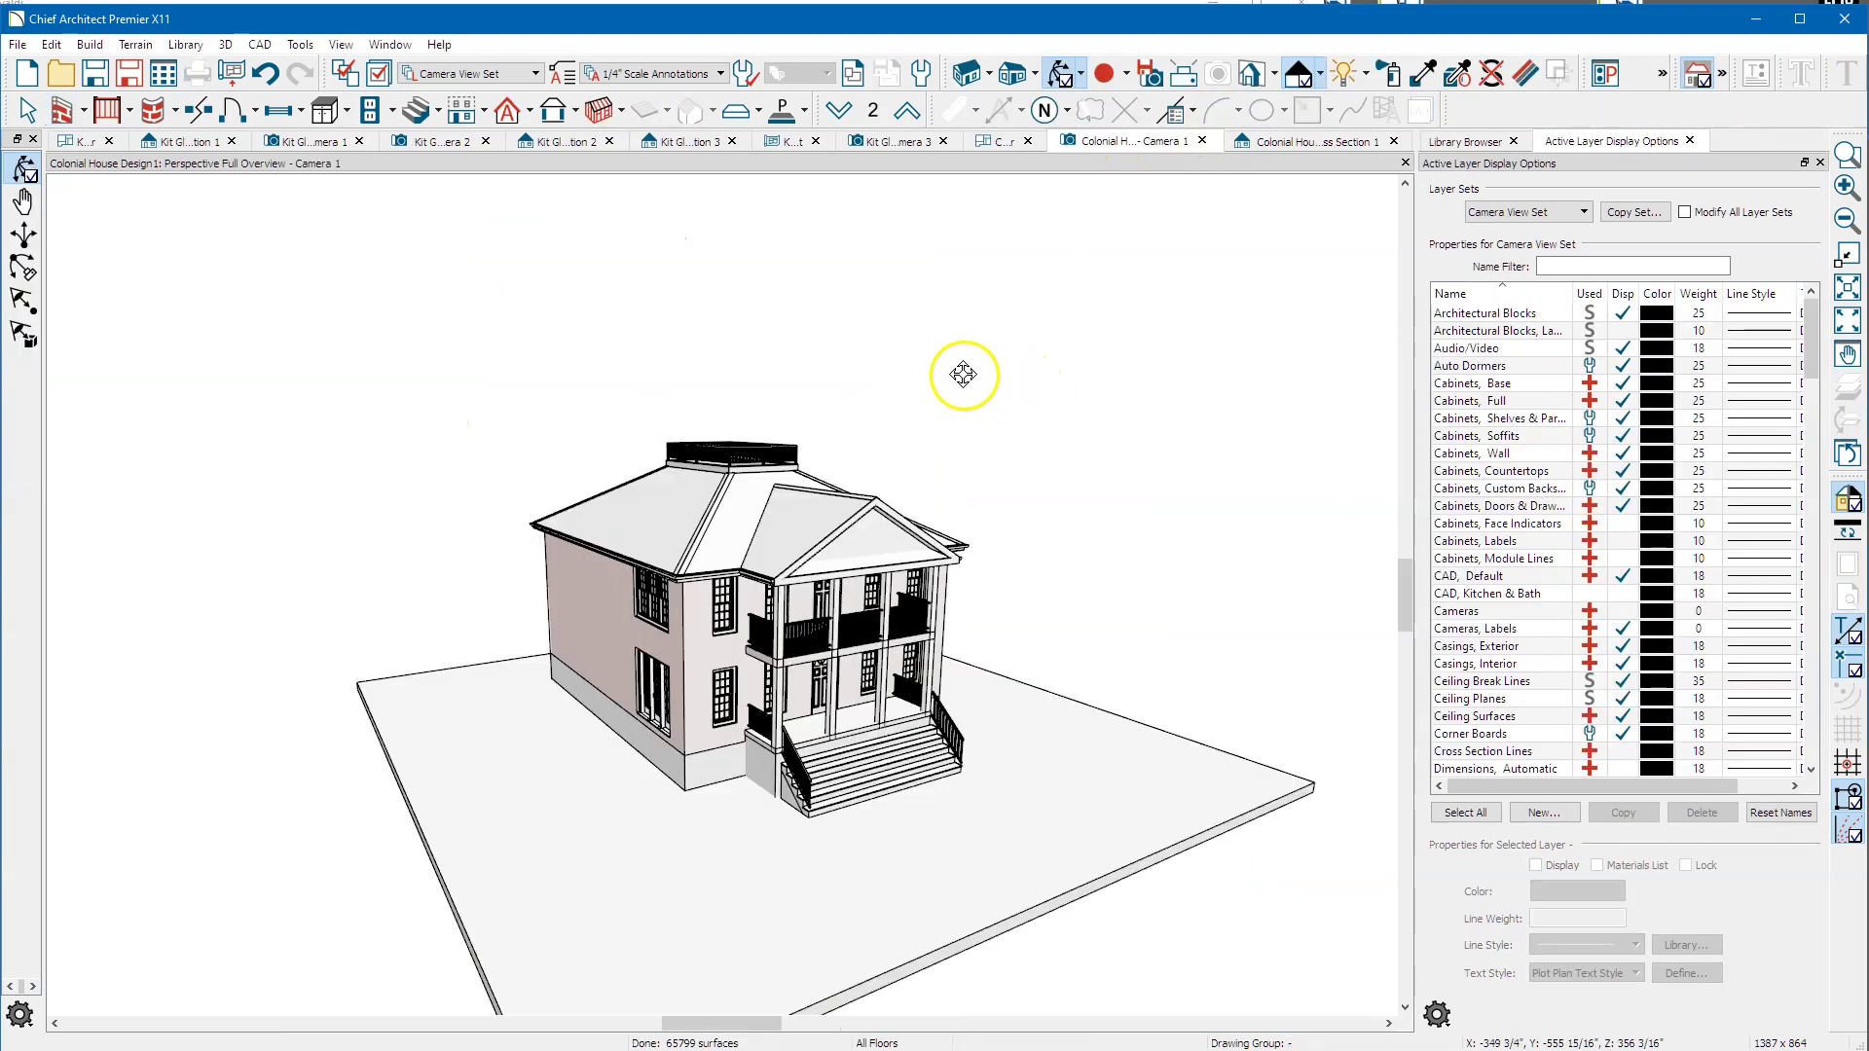
drag(769, 407, 852, 713)
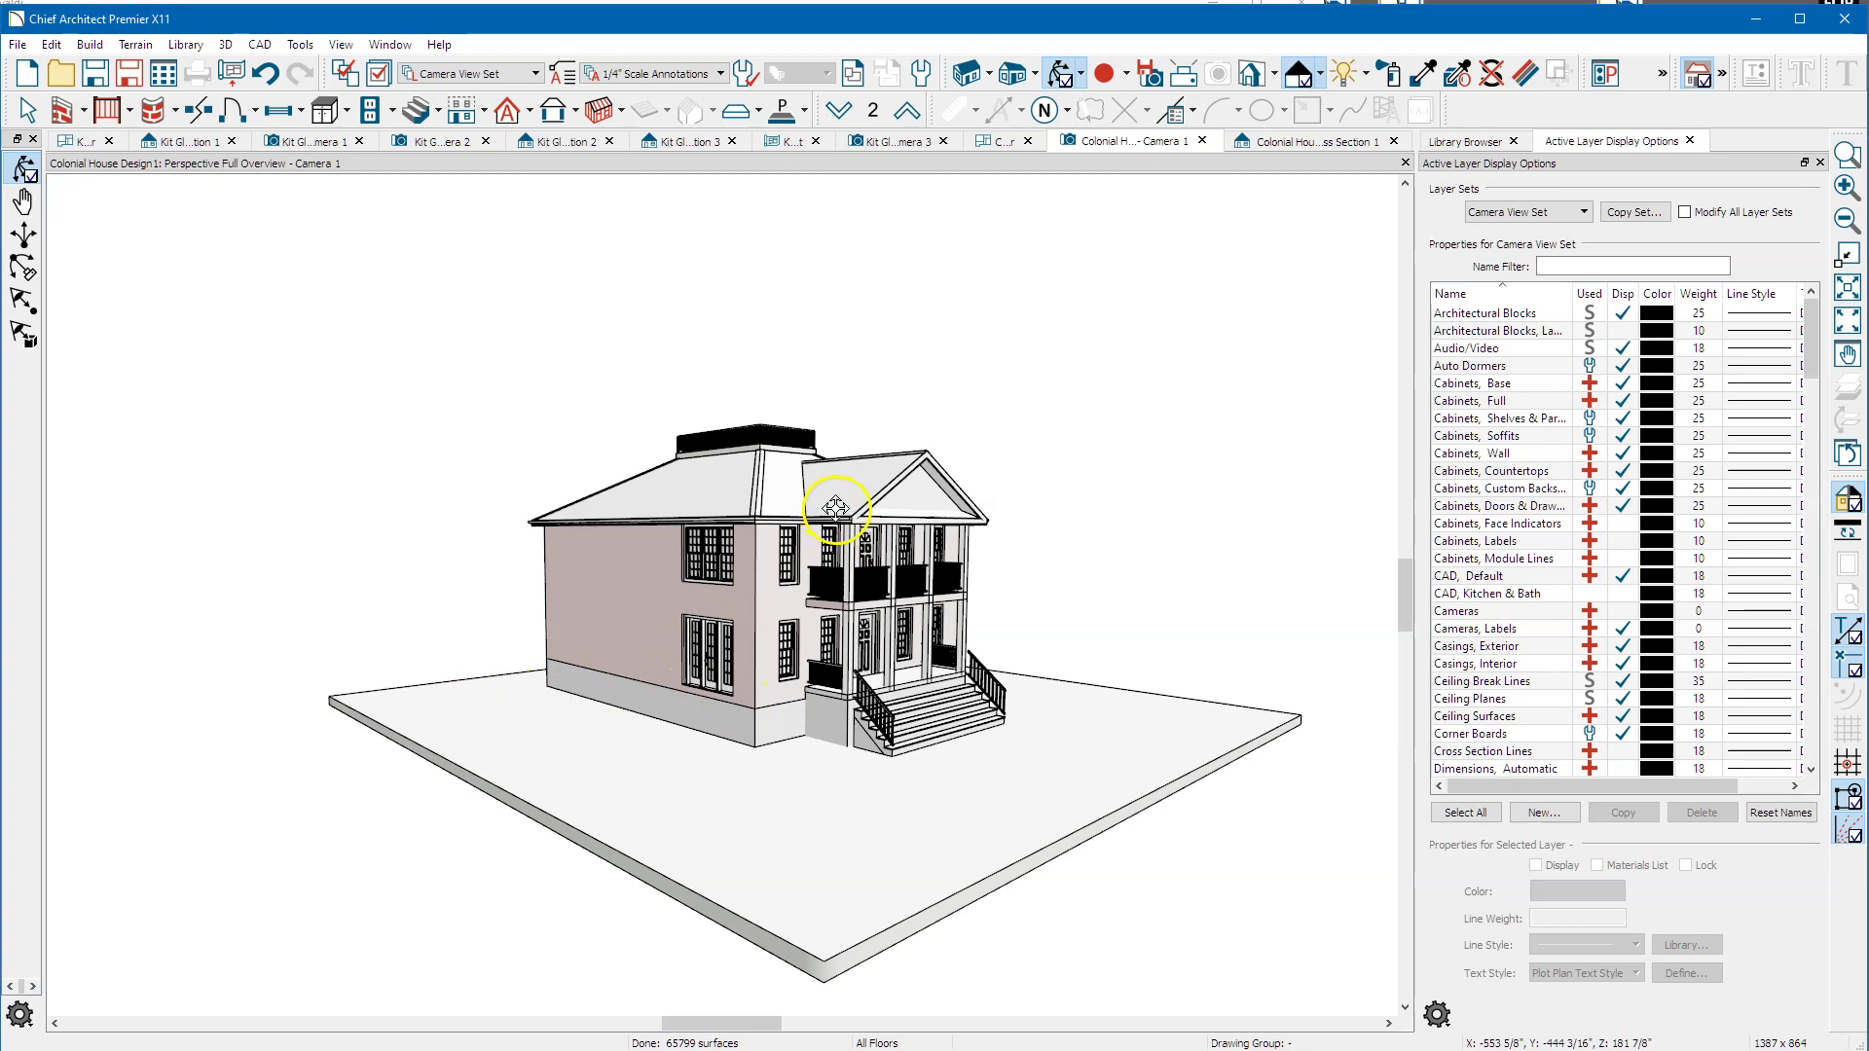
scroll(836, 507, up, 8)
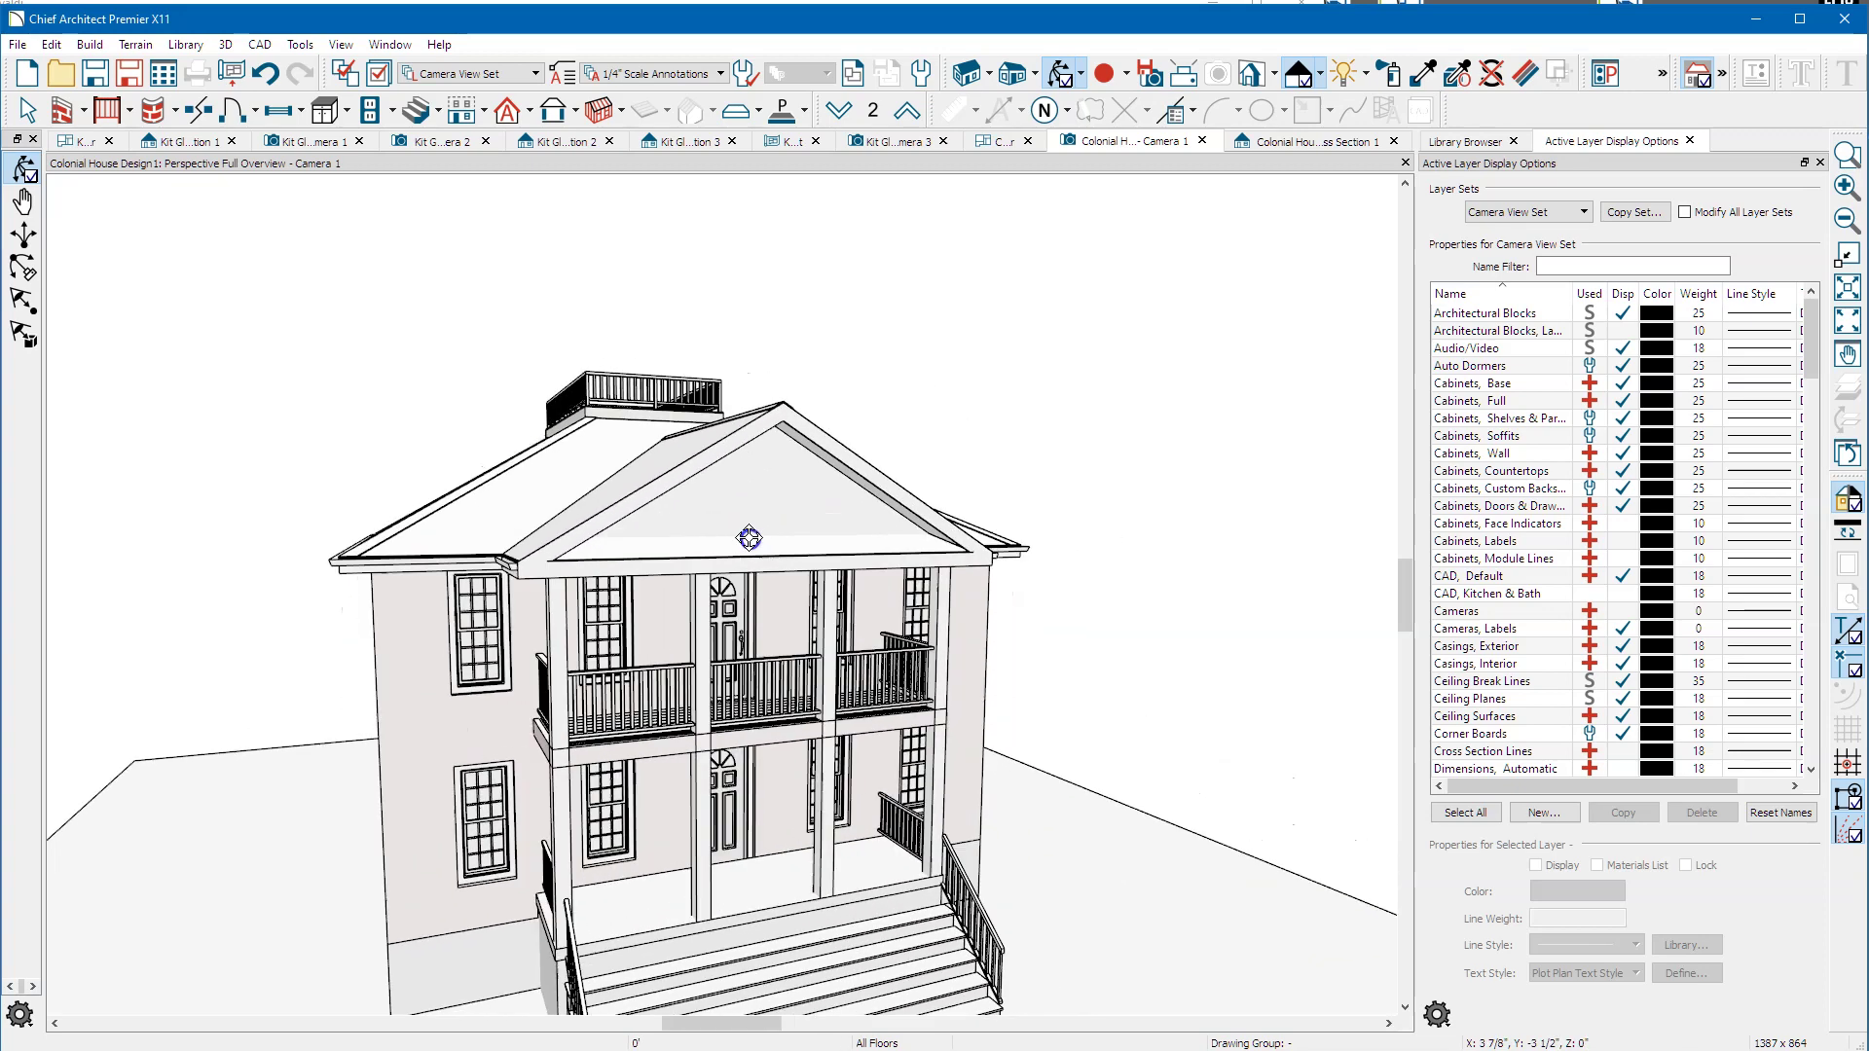
drag(749, 539, 852, 552)
click(949, 583)
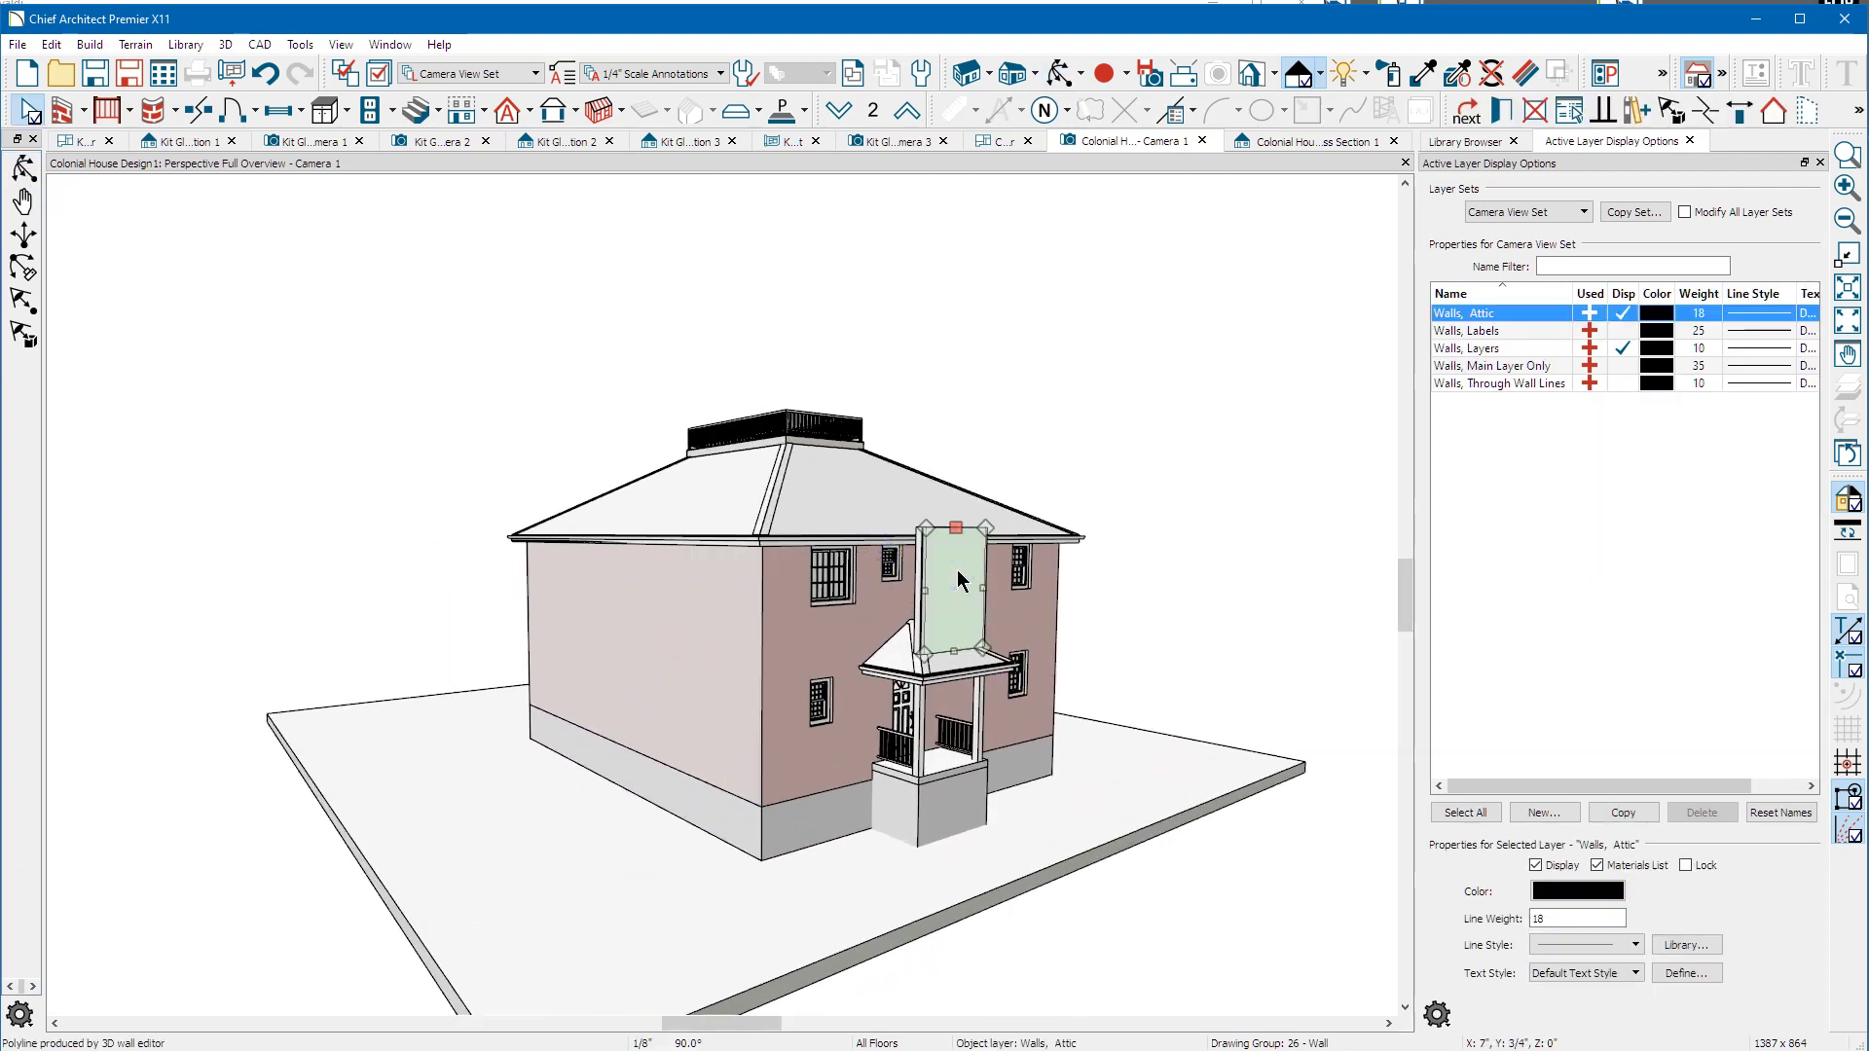
key(Escape)
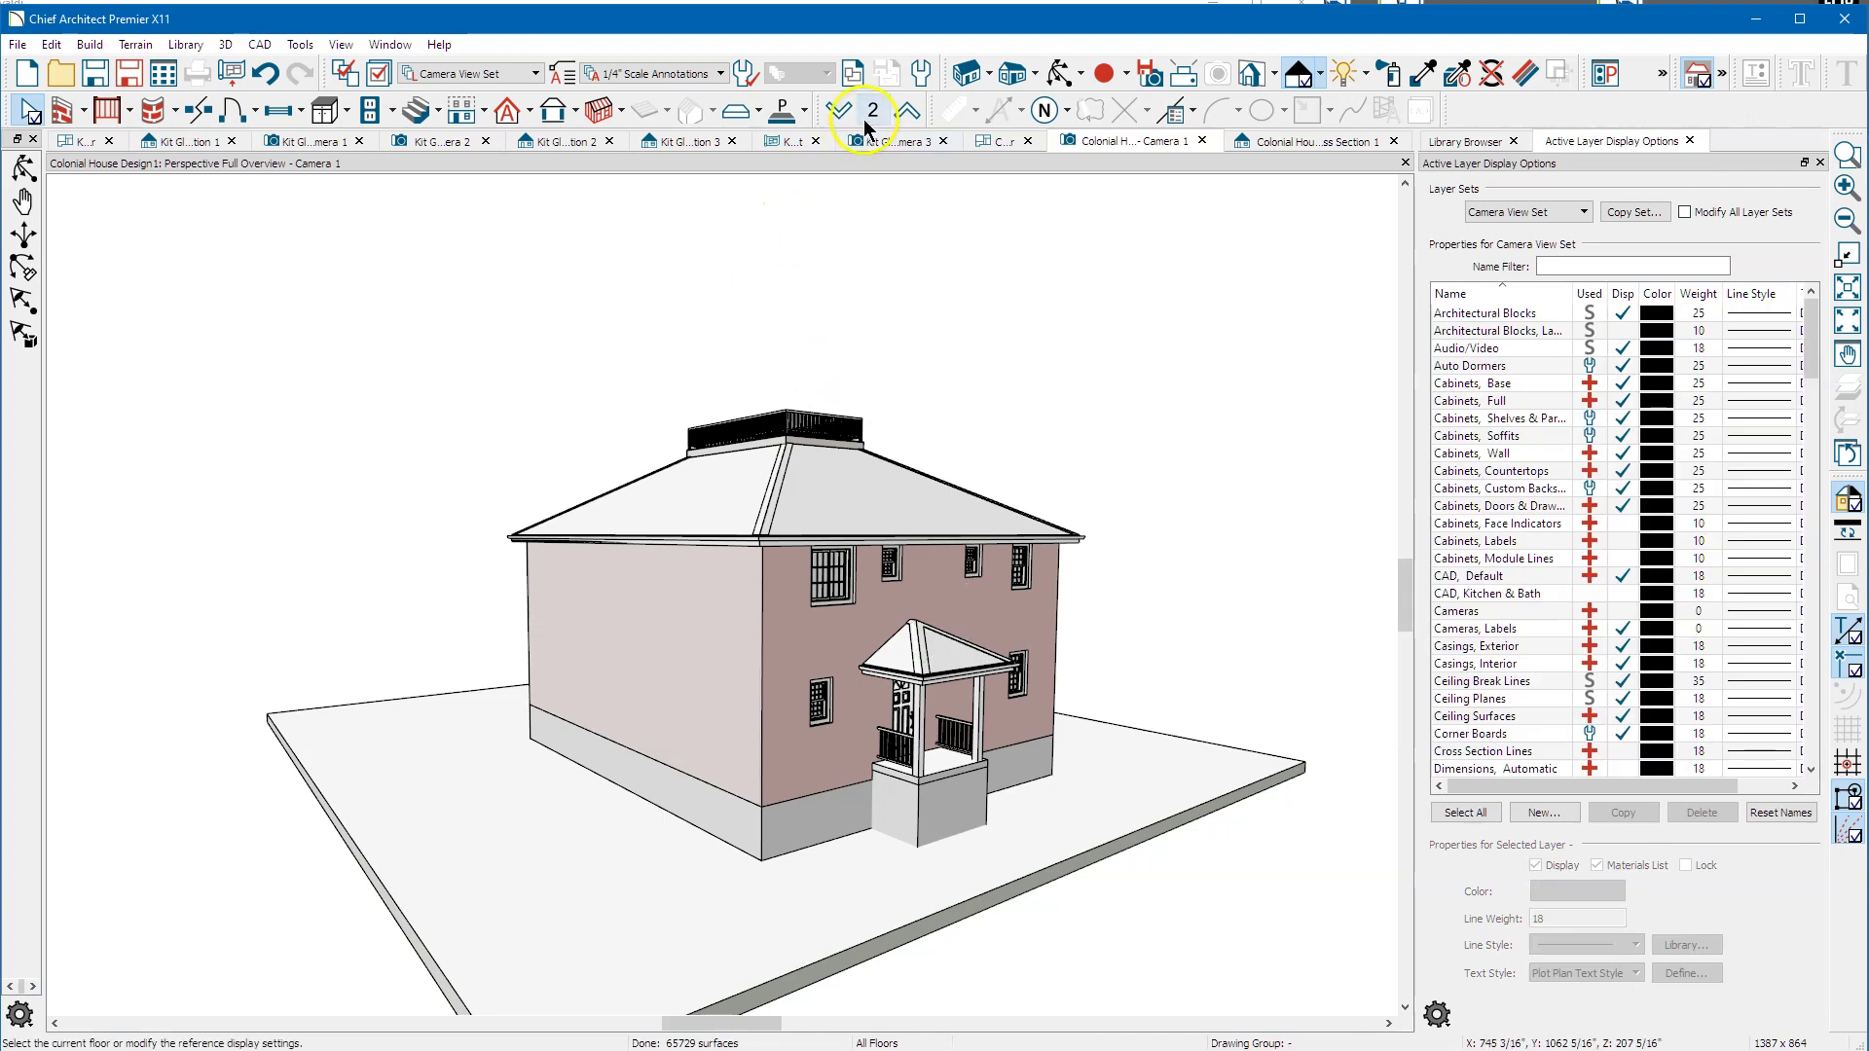
Orbit back to the front of the house and change the camera's rendering technique to Standard.
click(1061, 80)
drag(1010, 422, 666, 622)
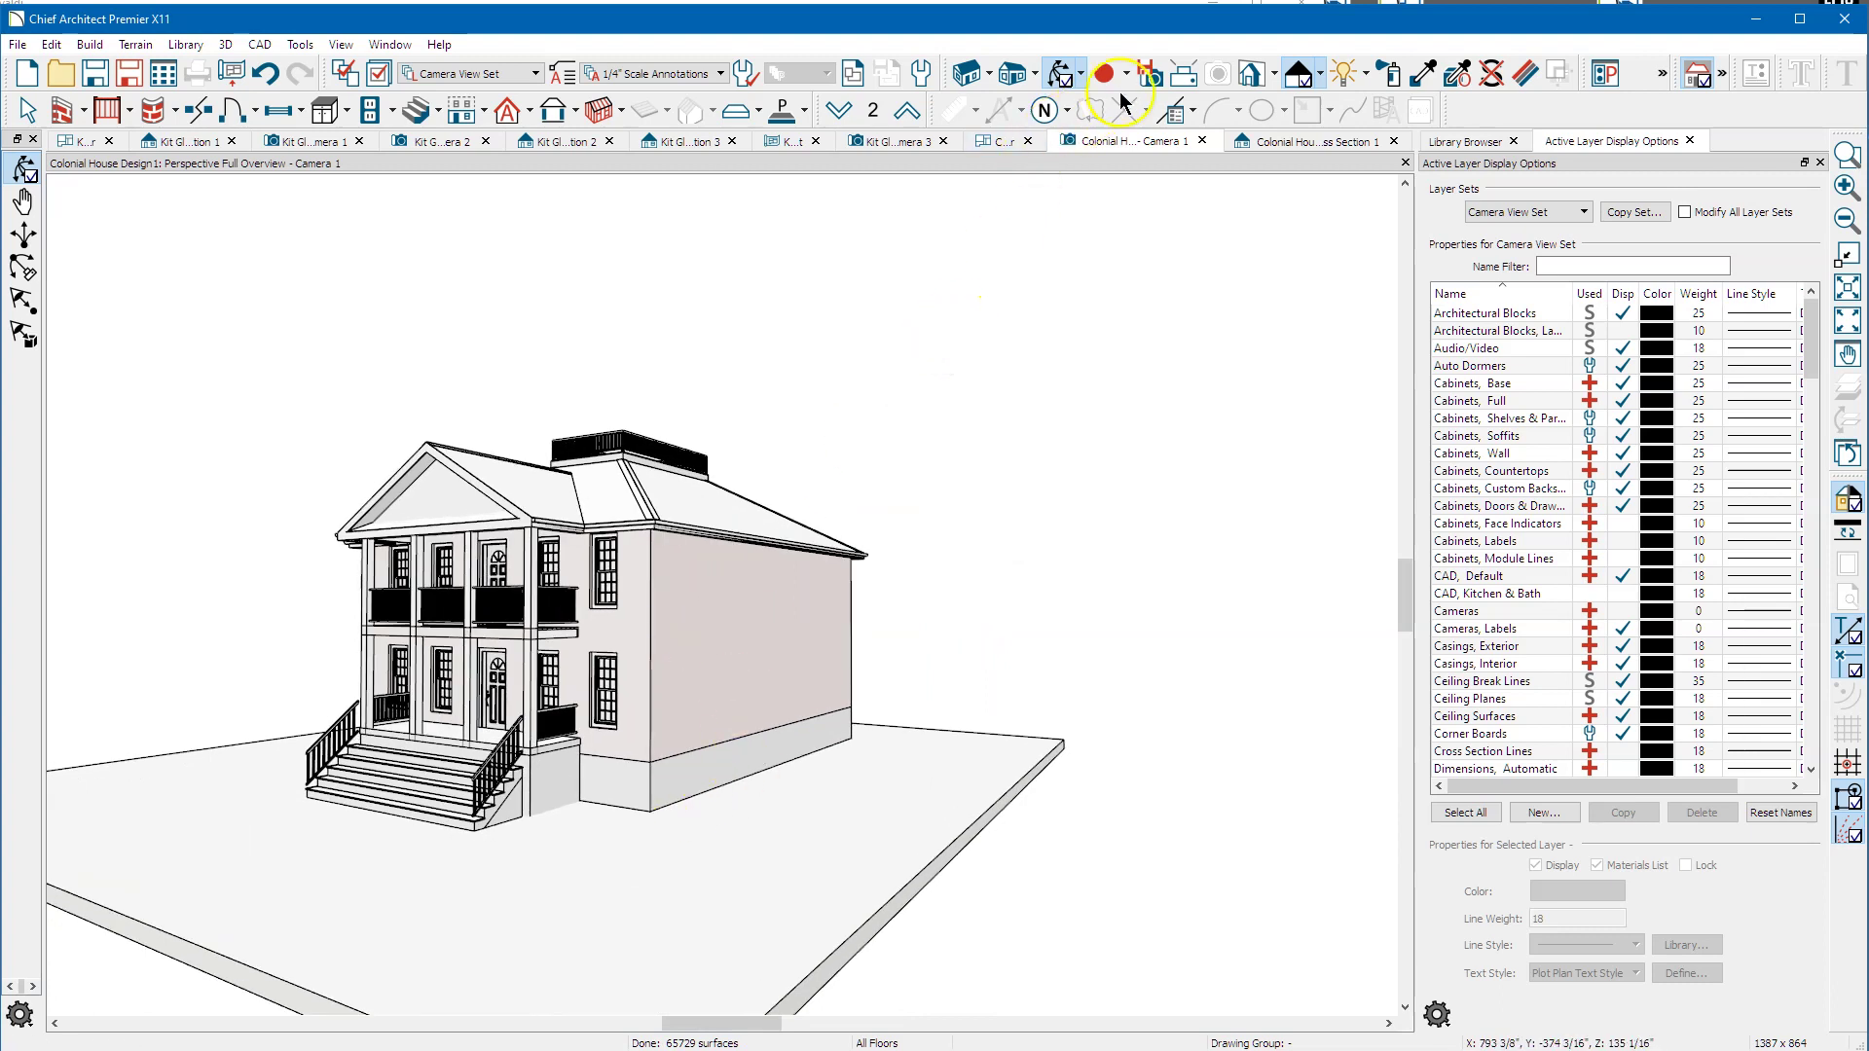
click(1319, 74)
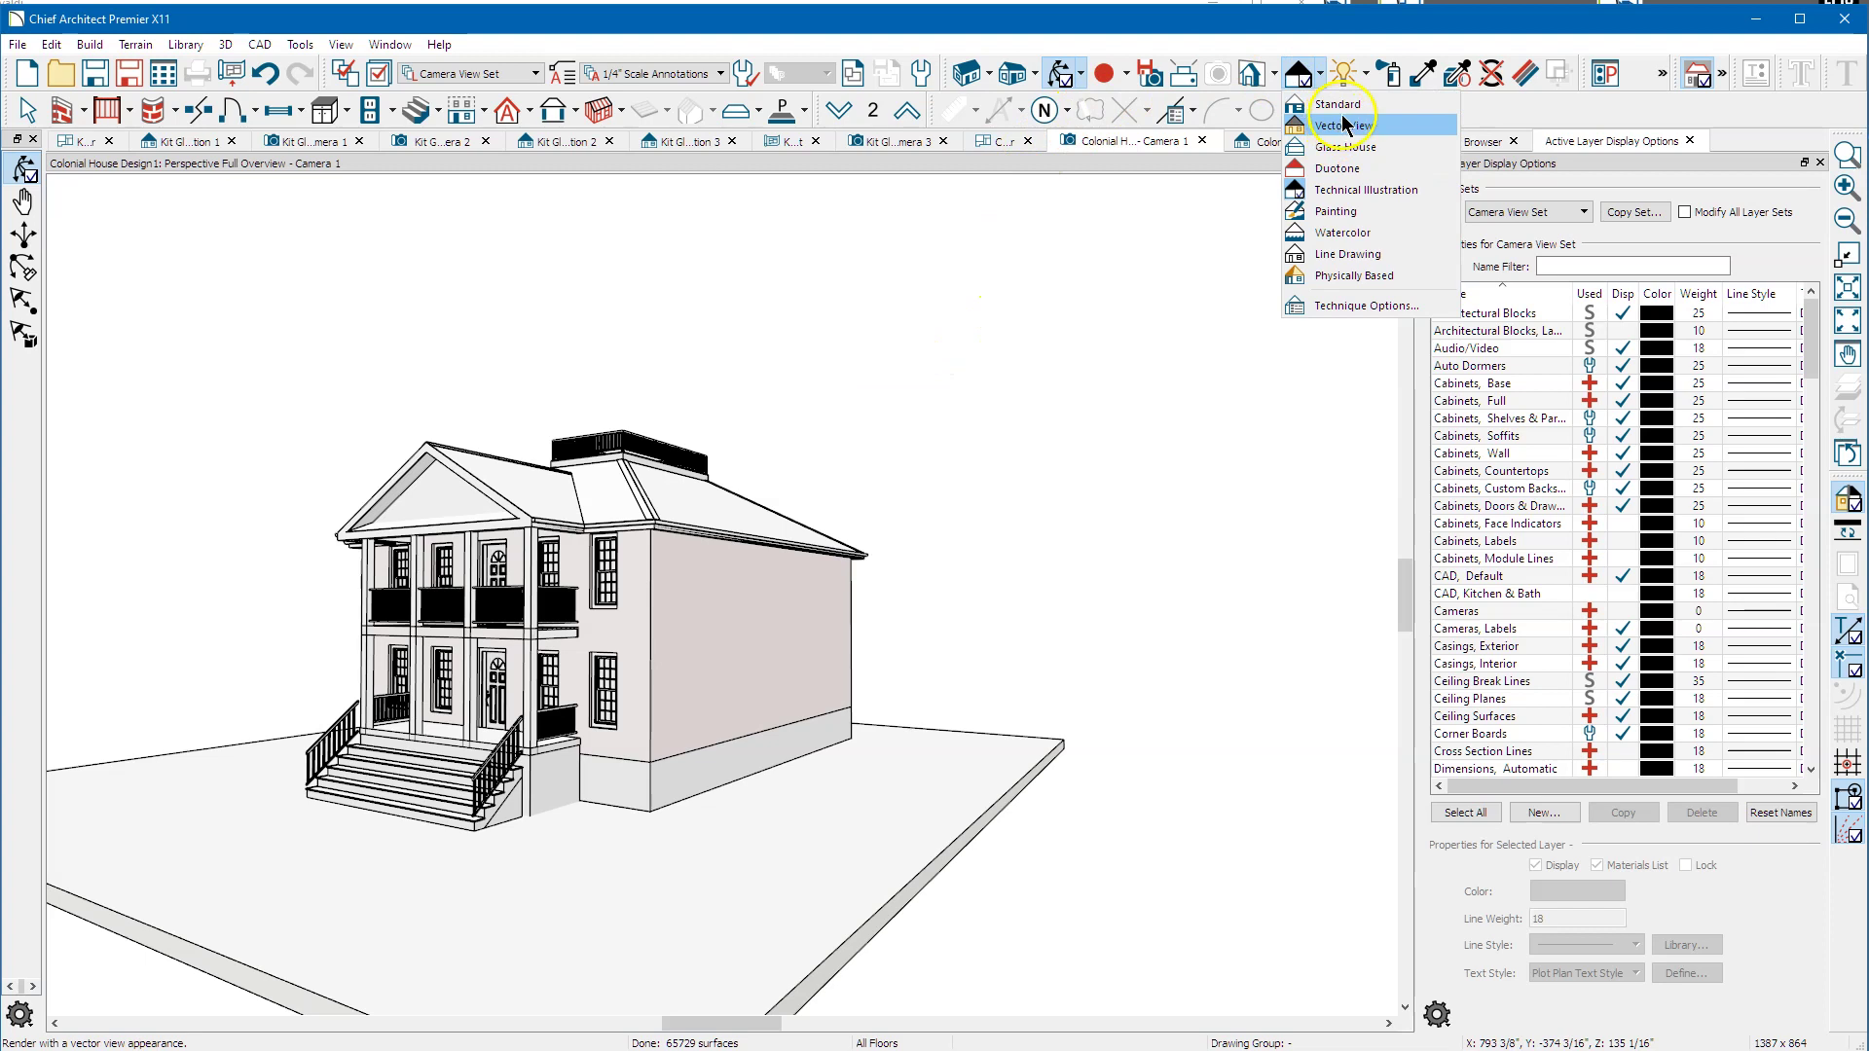
click(1338, 104)
click(620, 784)
Examine the rendered house exterior with its rooftop railing from the front and side.
drag(816, 724, 571, 776)
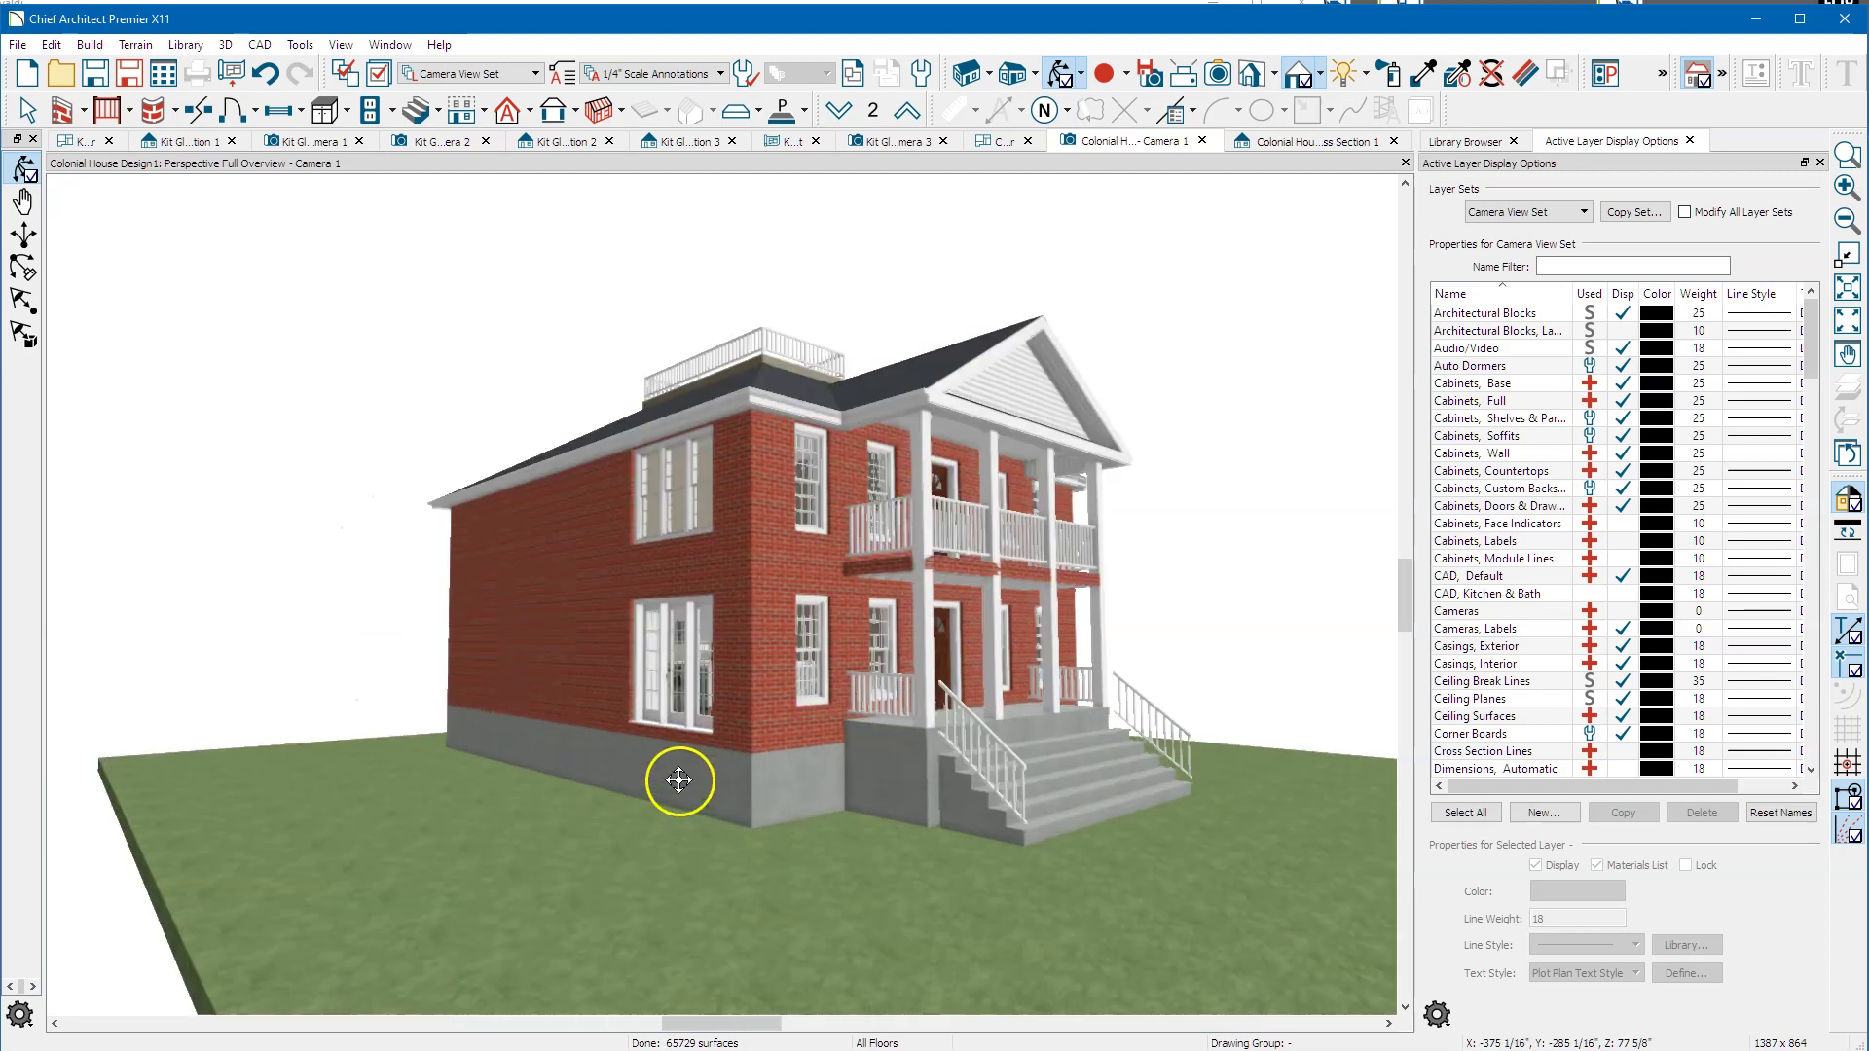
scroll(680, 779, up, 5)
scroll(815, 757, down, 3)
drag(889, 780, 559, 726)
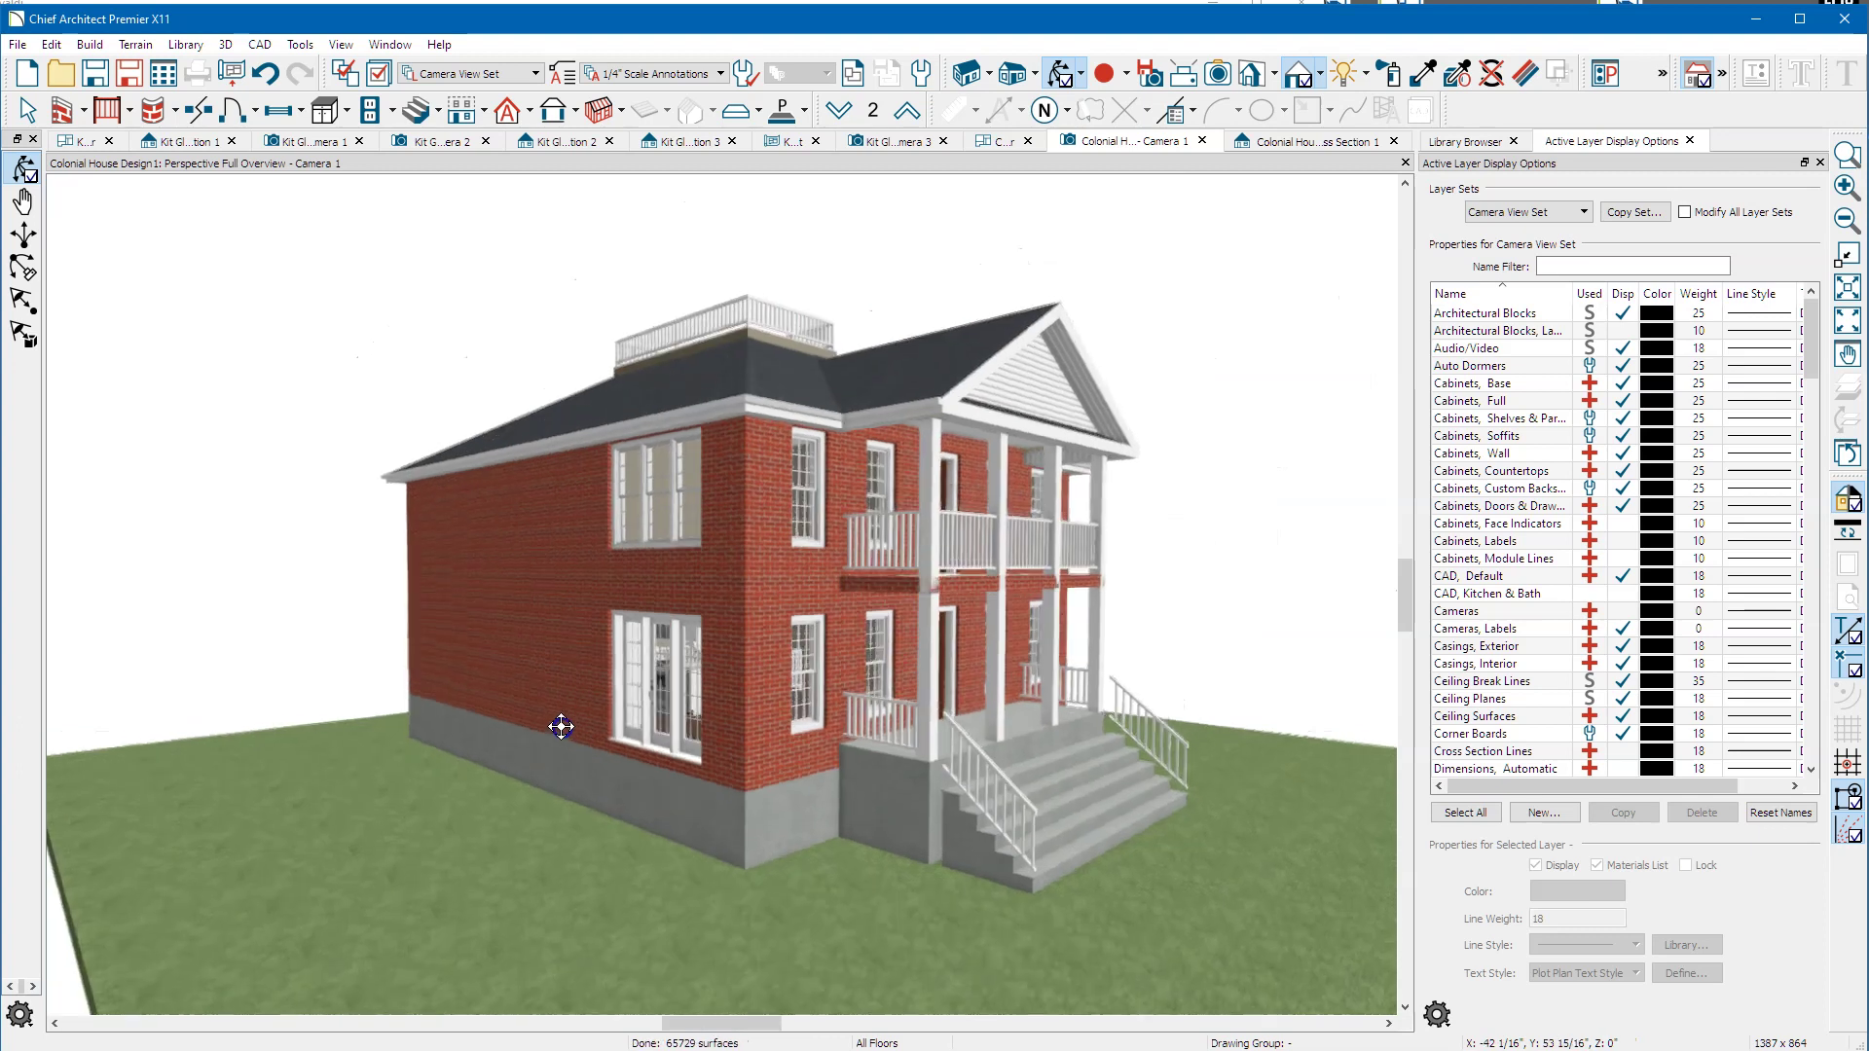
scroll(511, 640, down, 2)
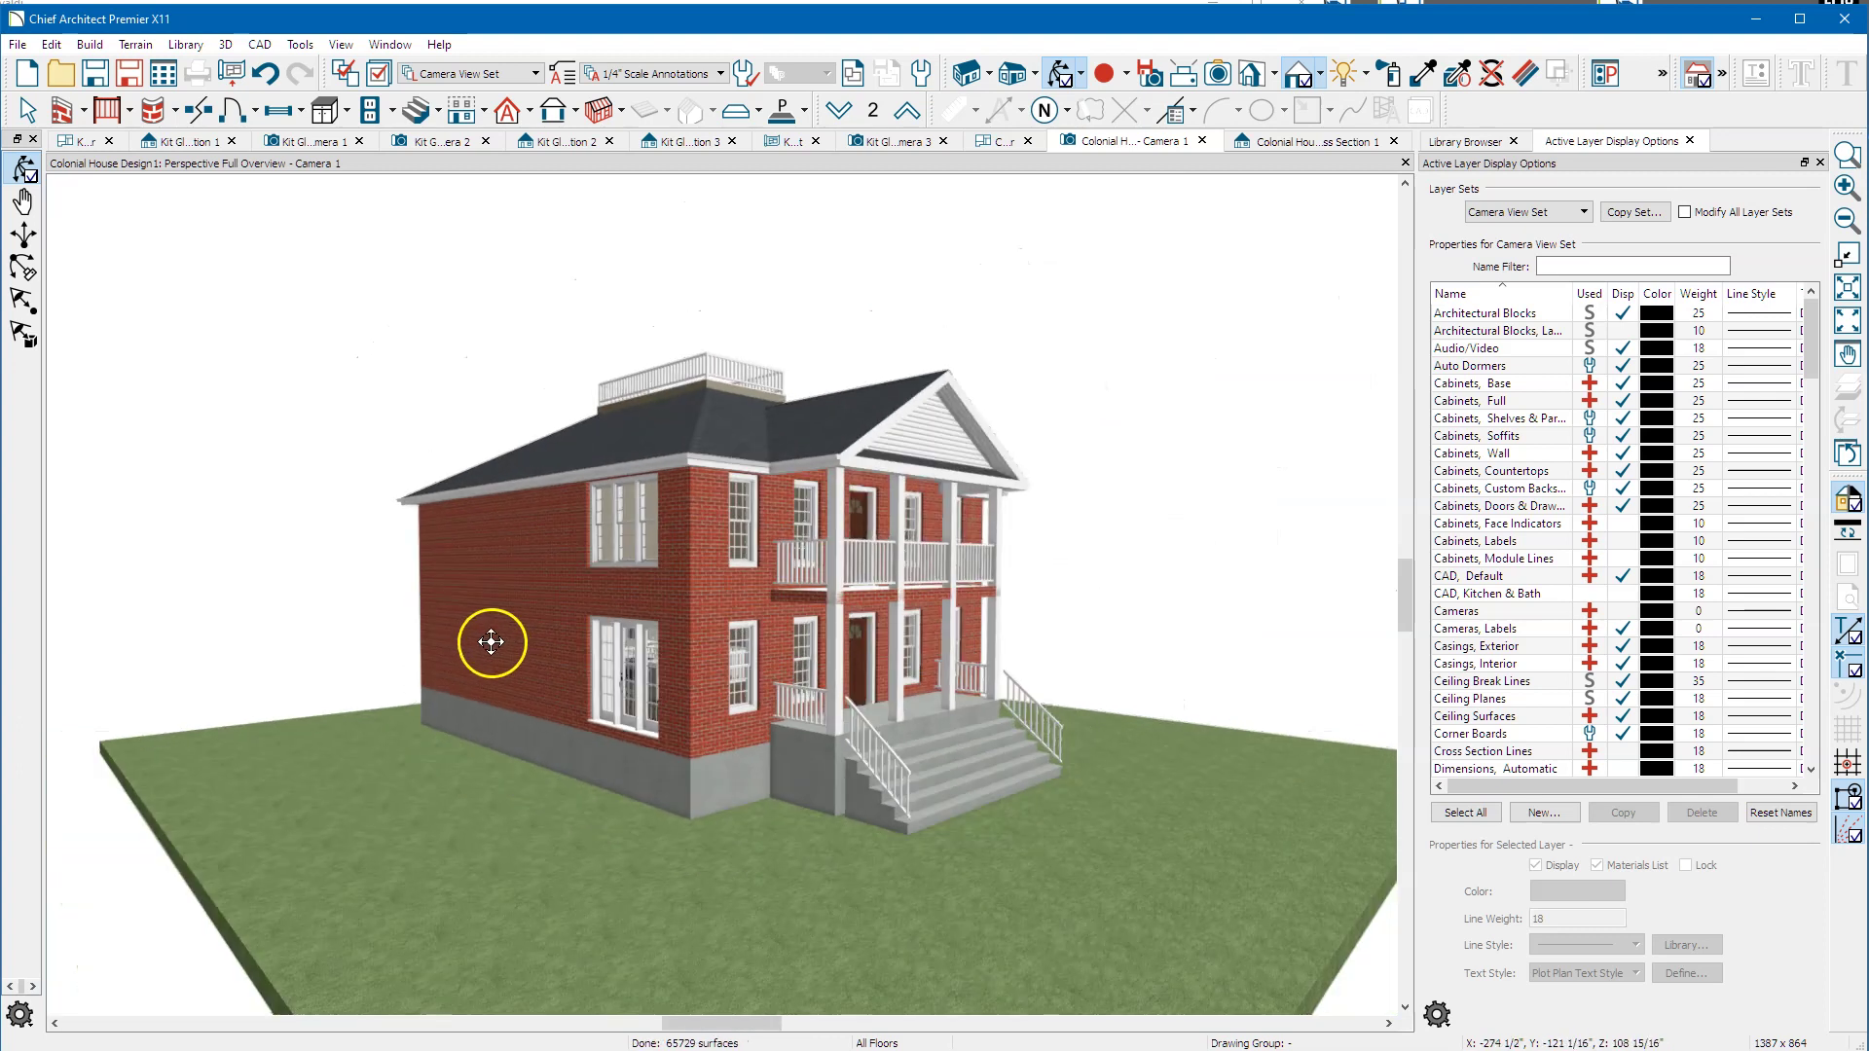
drag(482, 637, 521, 639)
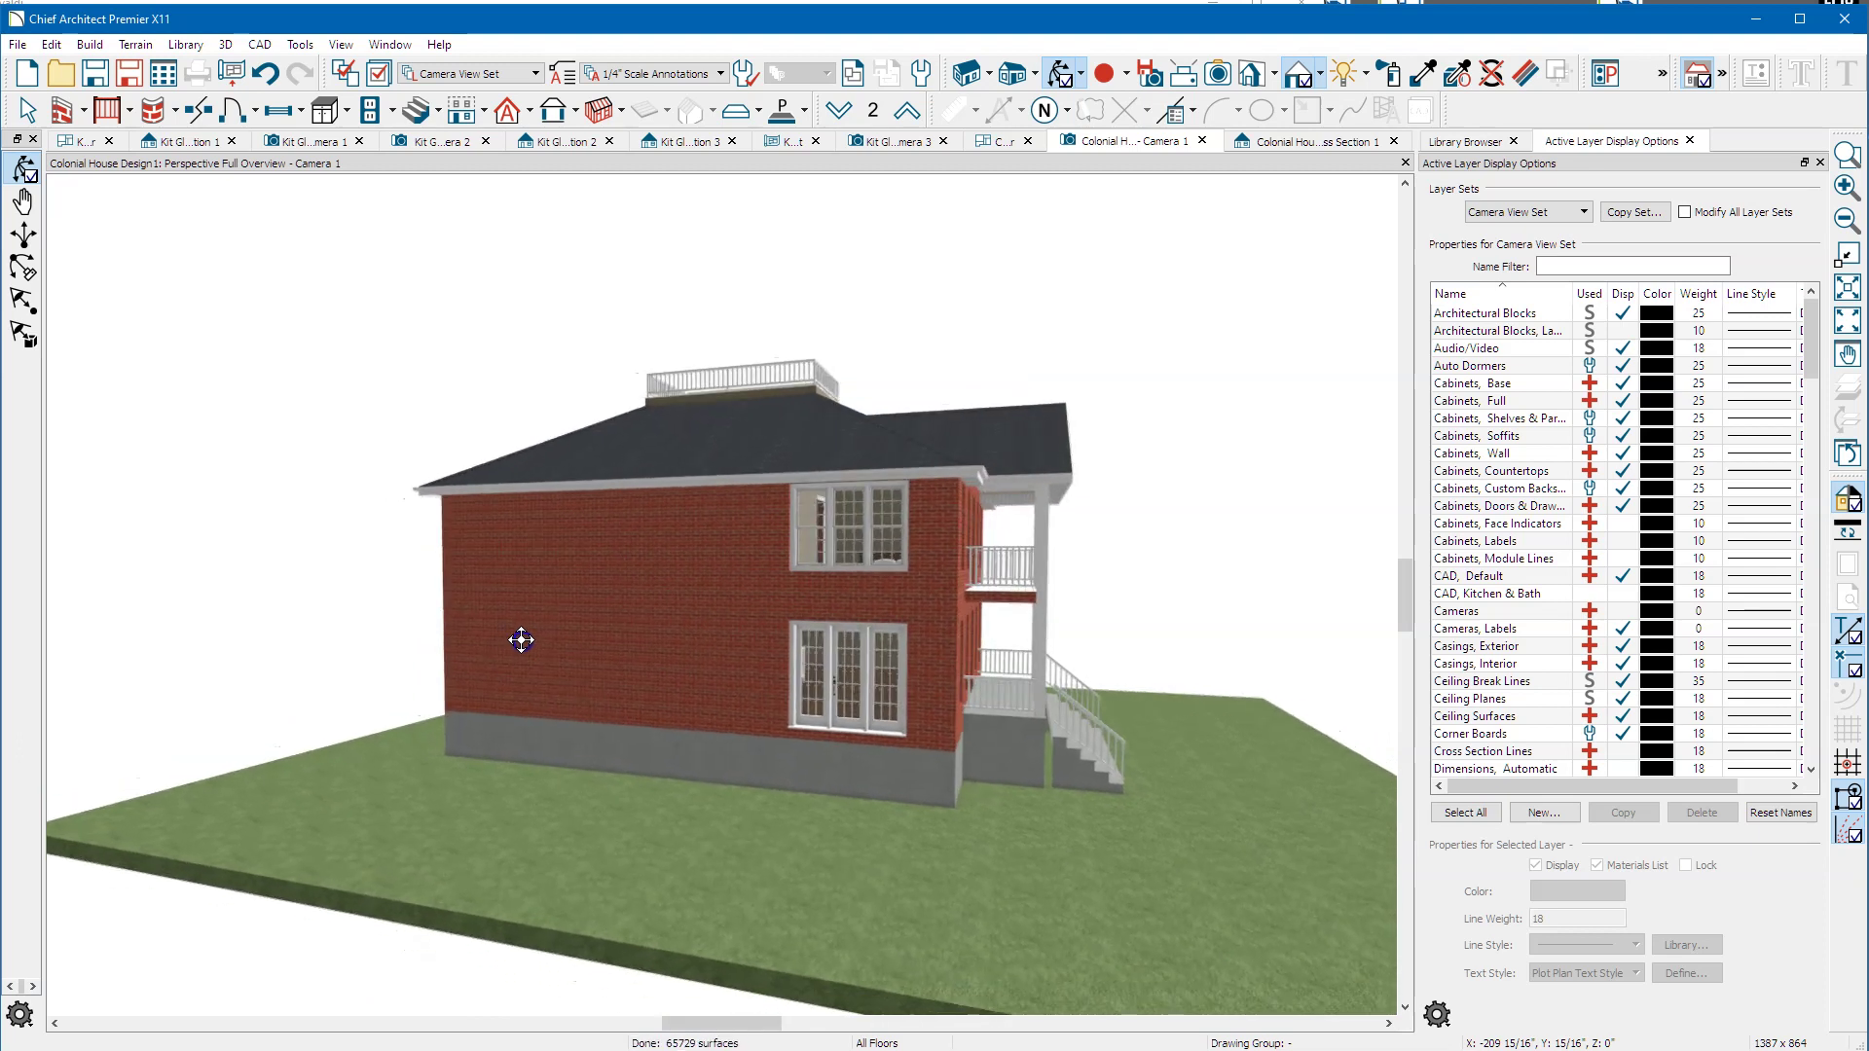
mouse_move(980, 684)
mouse_down()
mouse_move(962, 693)
mouse_move(947, 668)
mouse_up()
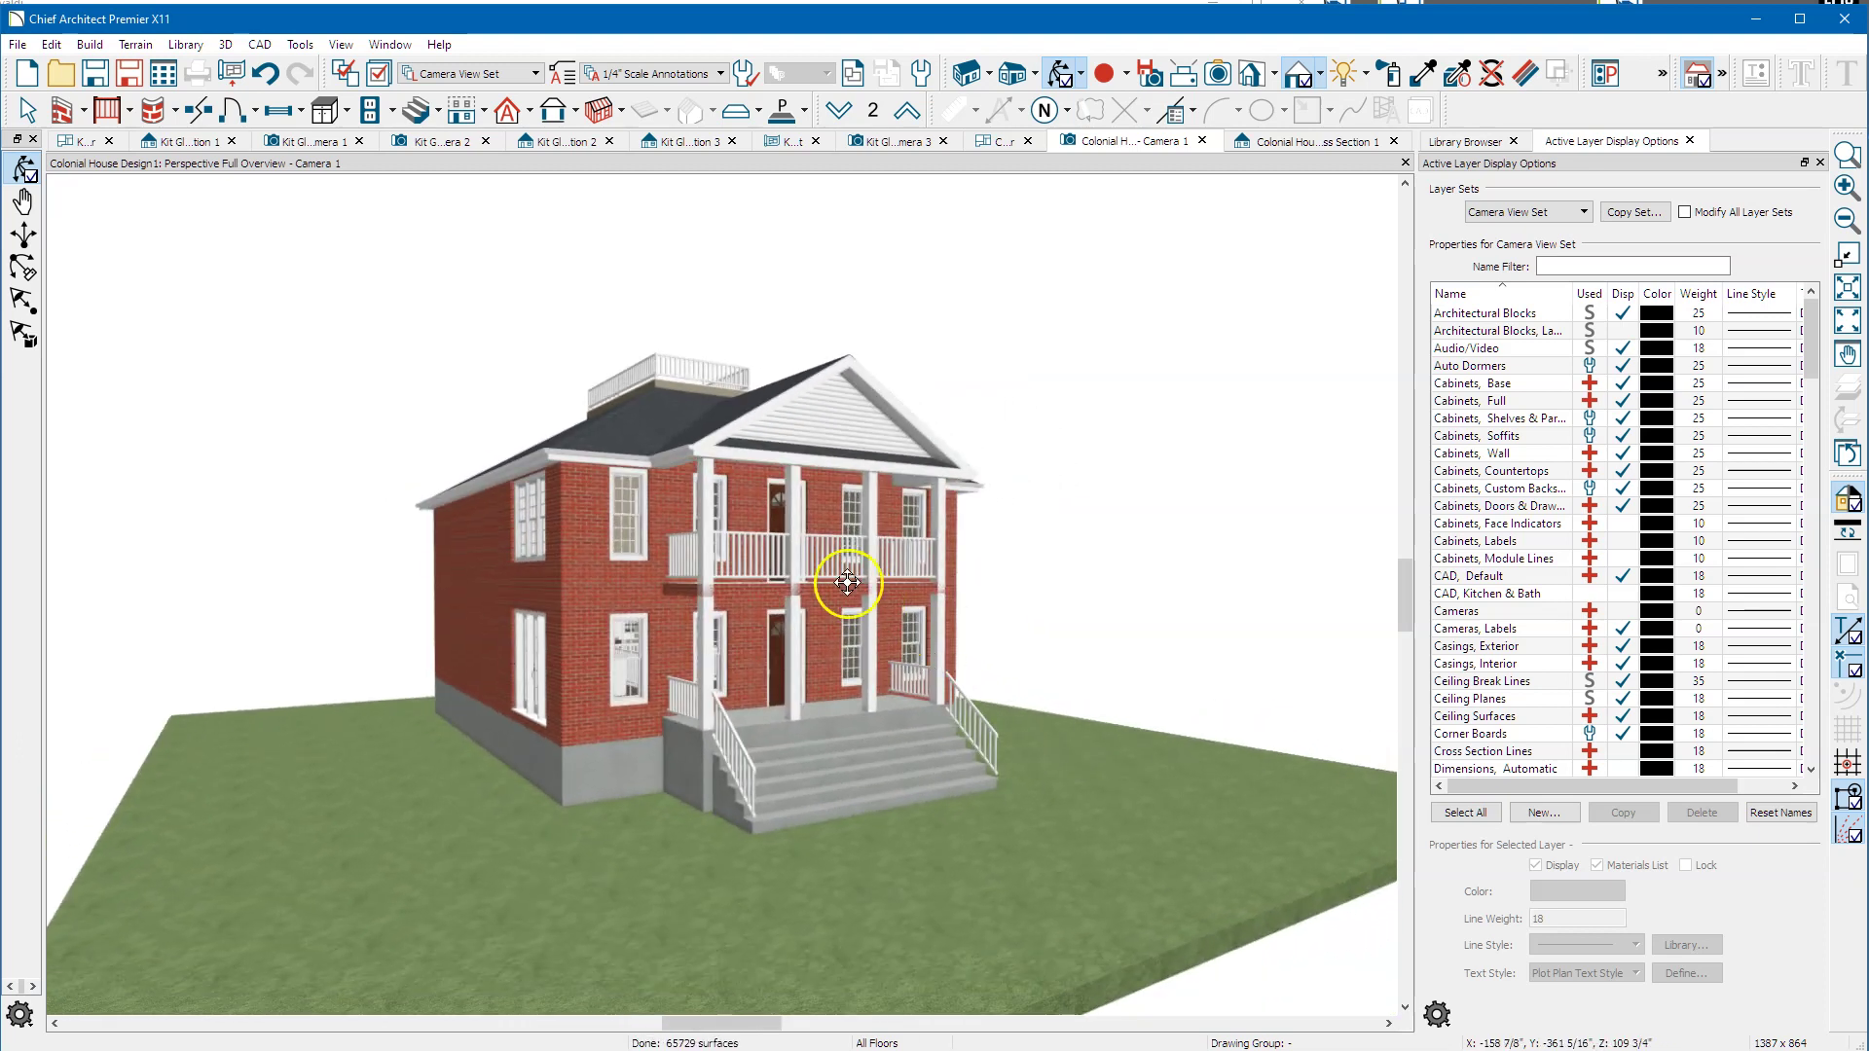
Select the second-floor front porch railing and examine the brick band beneath it from the side.
scroll(847, 572, up, 4)
drag(710, 623, 736, 687)
scroll(509, 588, up, 3)
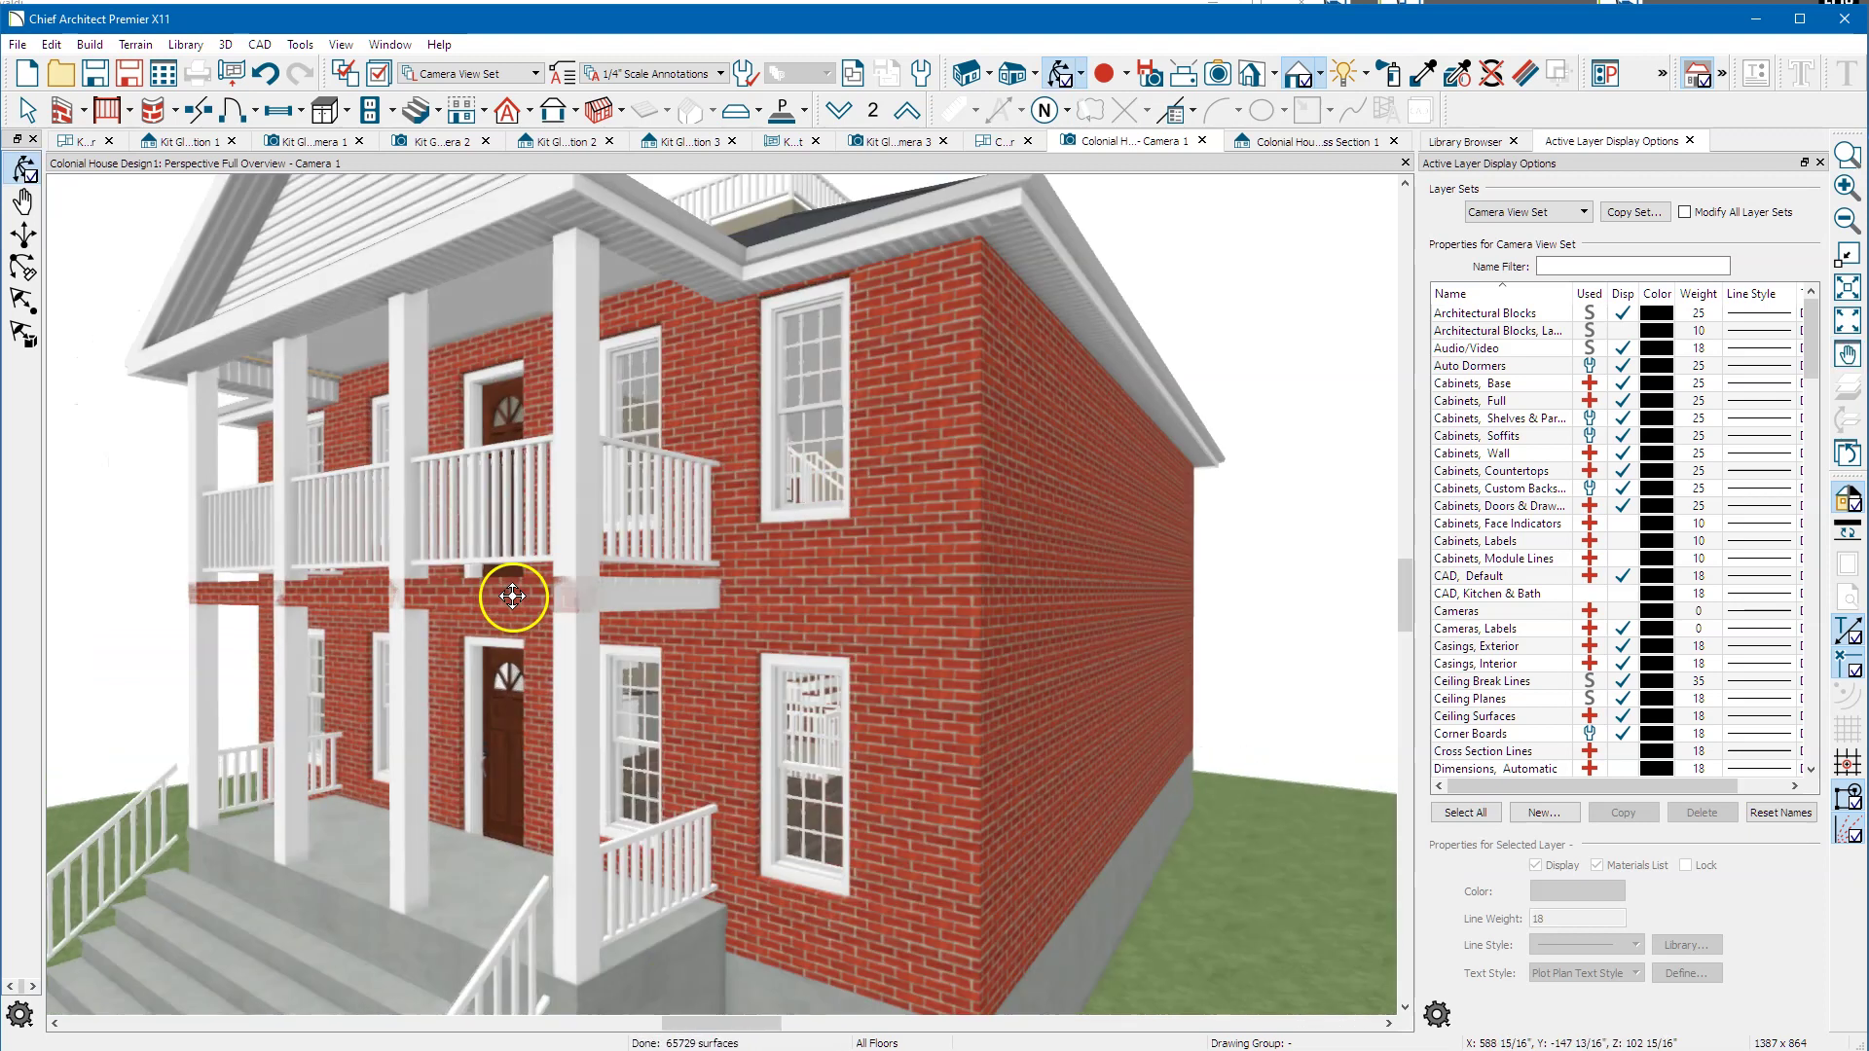
key(space)
click(509, 599)
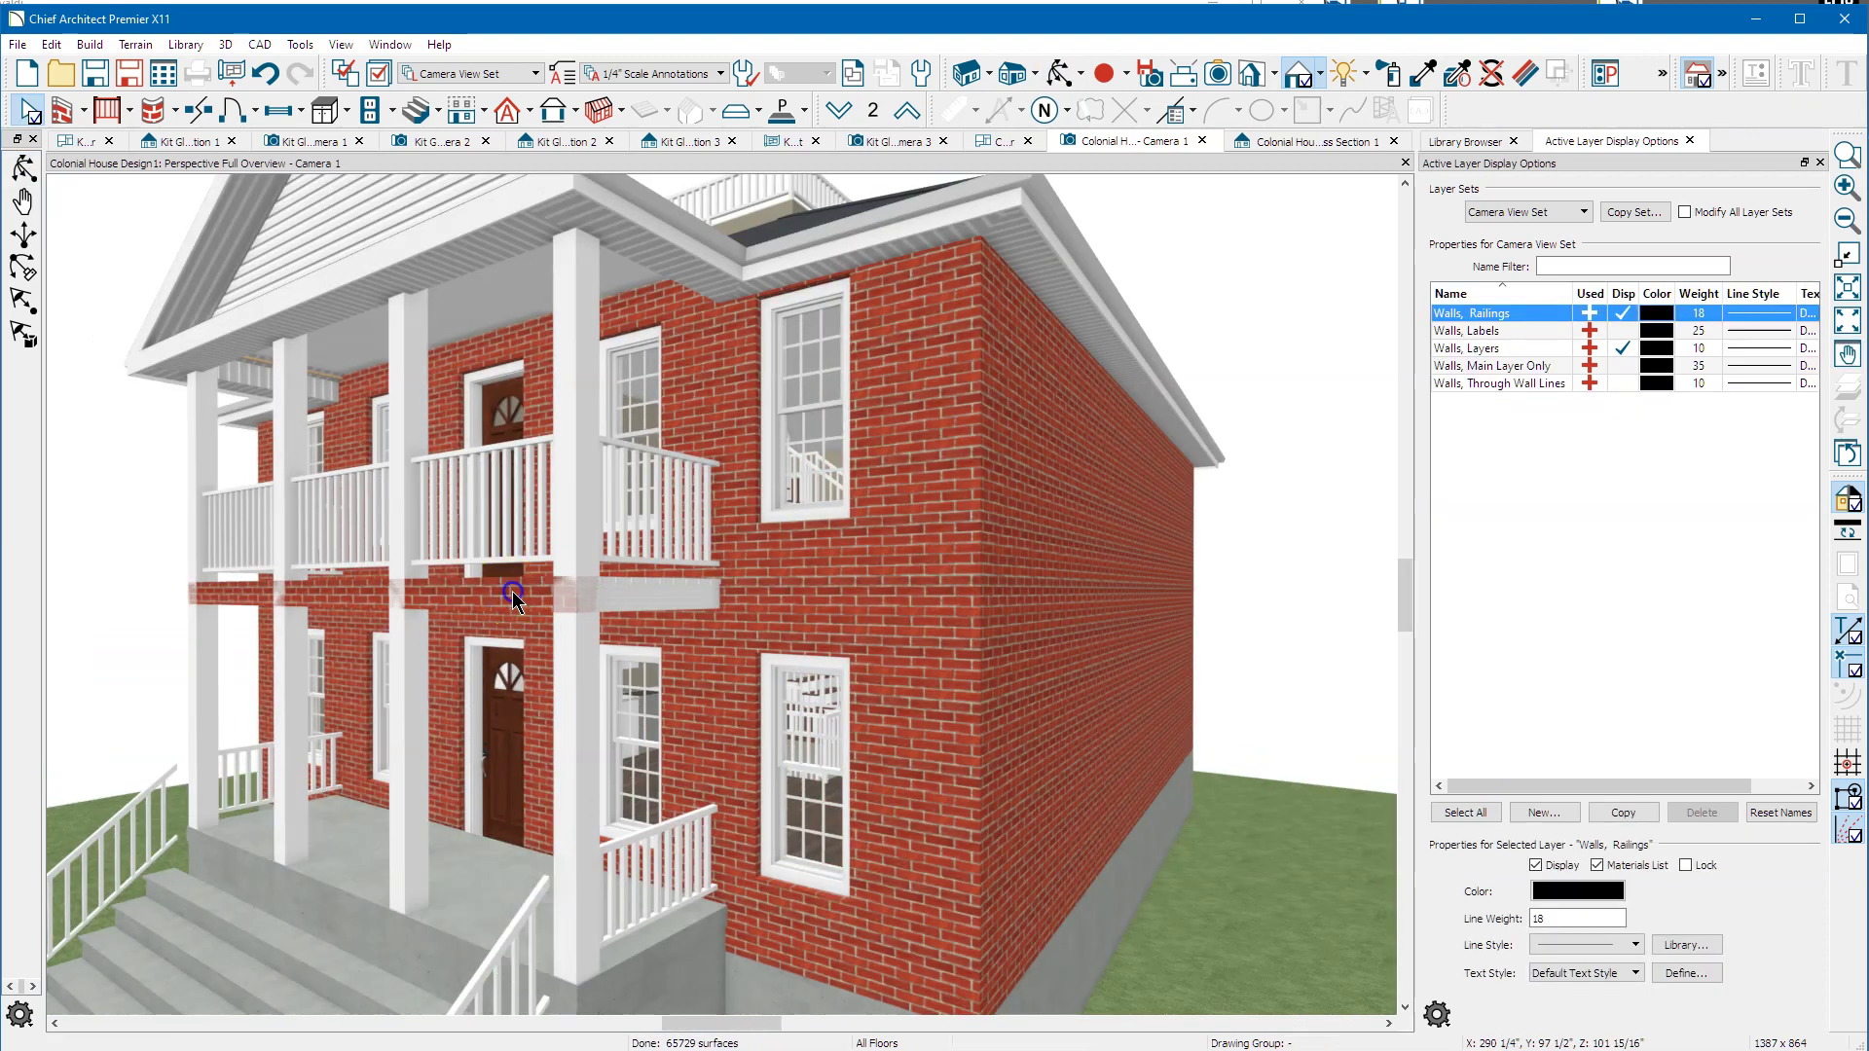
click(563, 487)
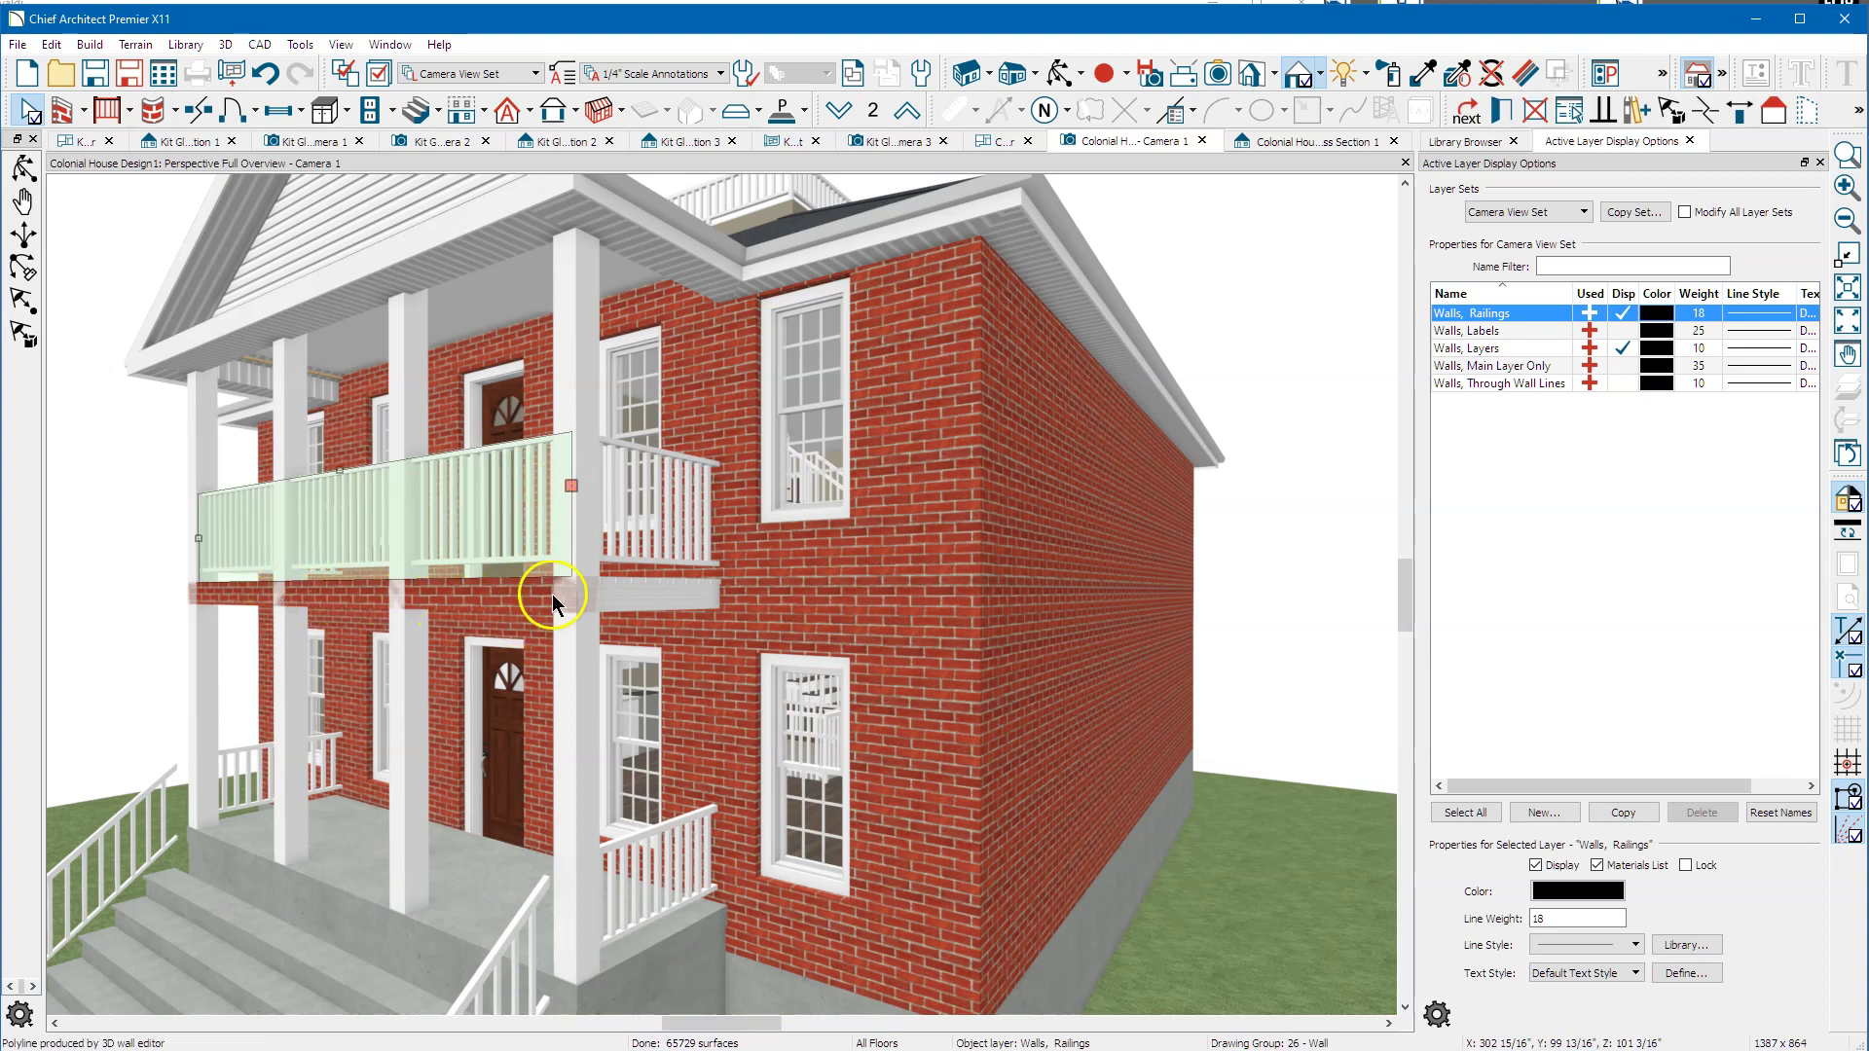
scroll(584, 595, up, 3)
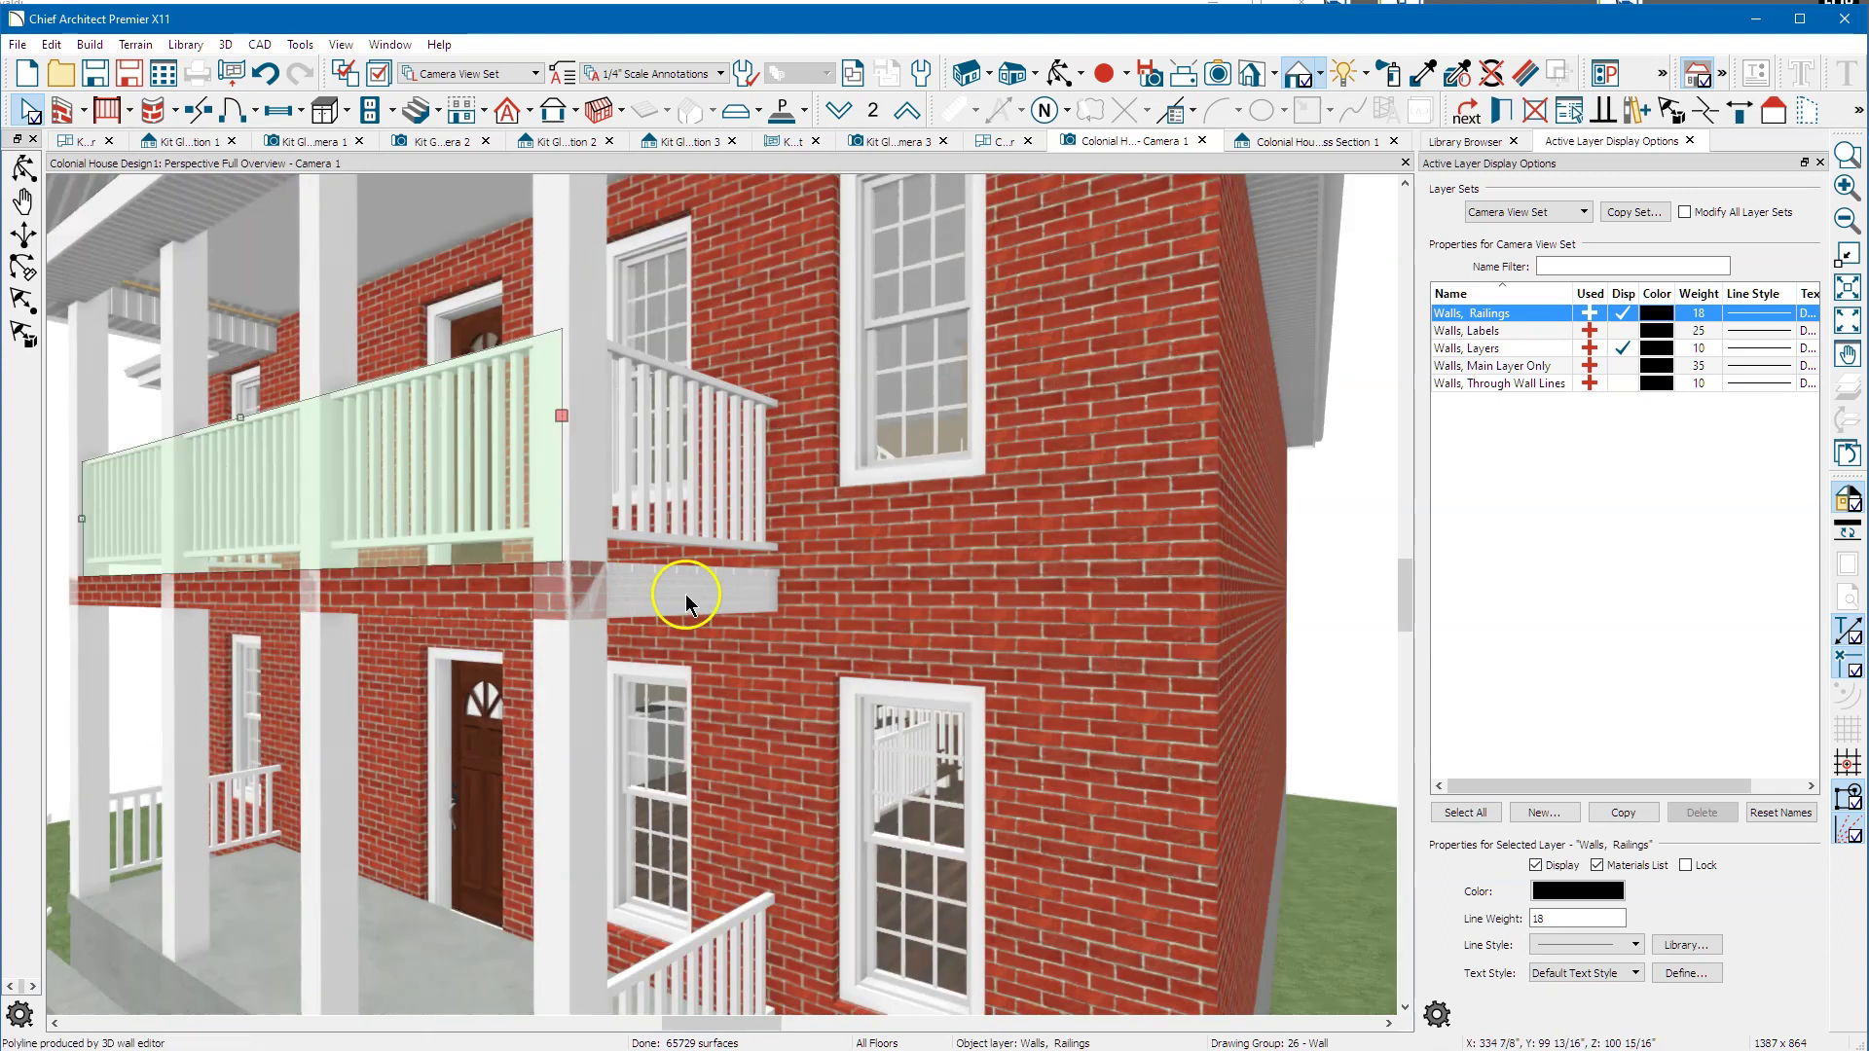
scroll(732, 567, down, 2)
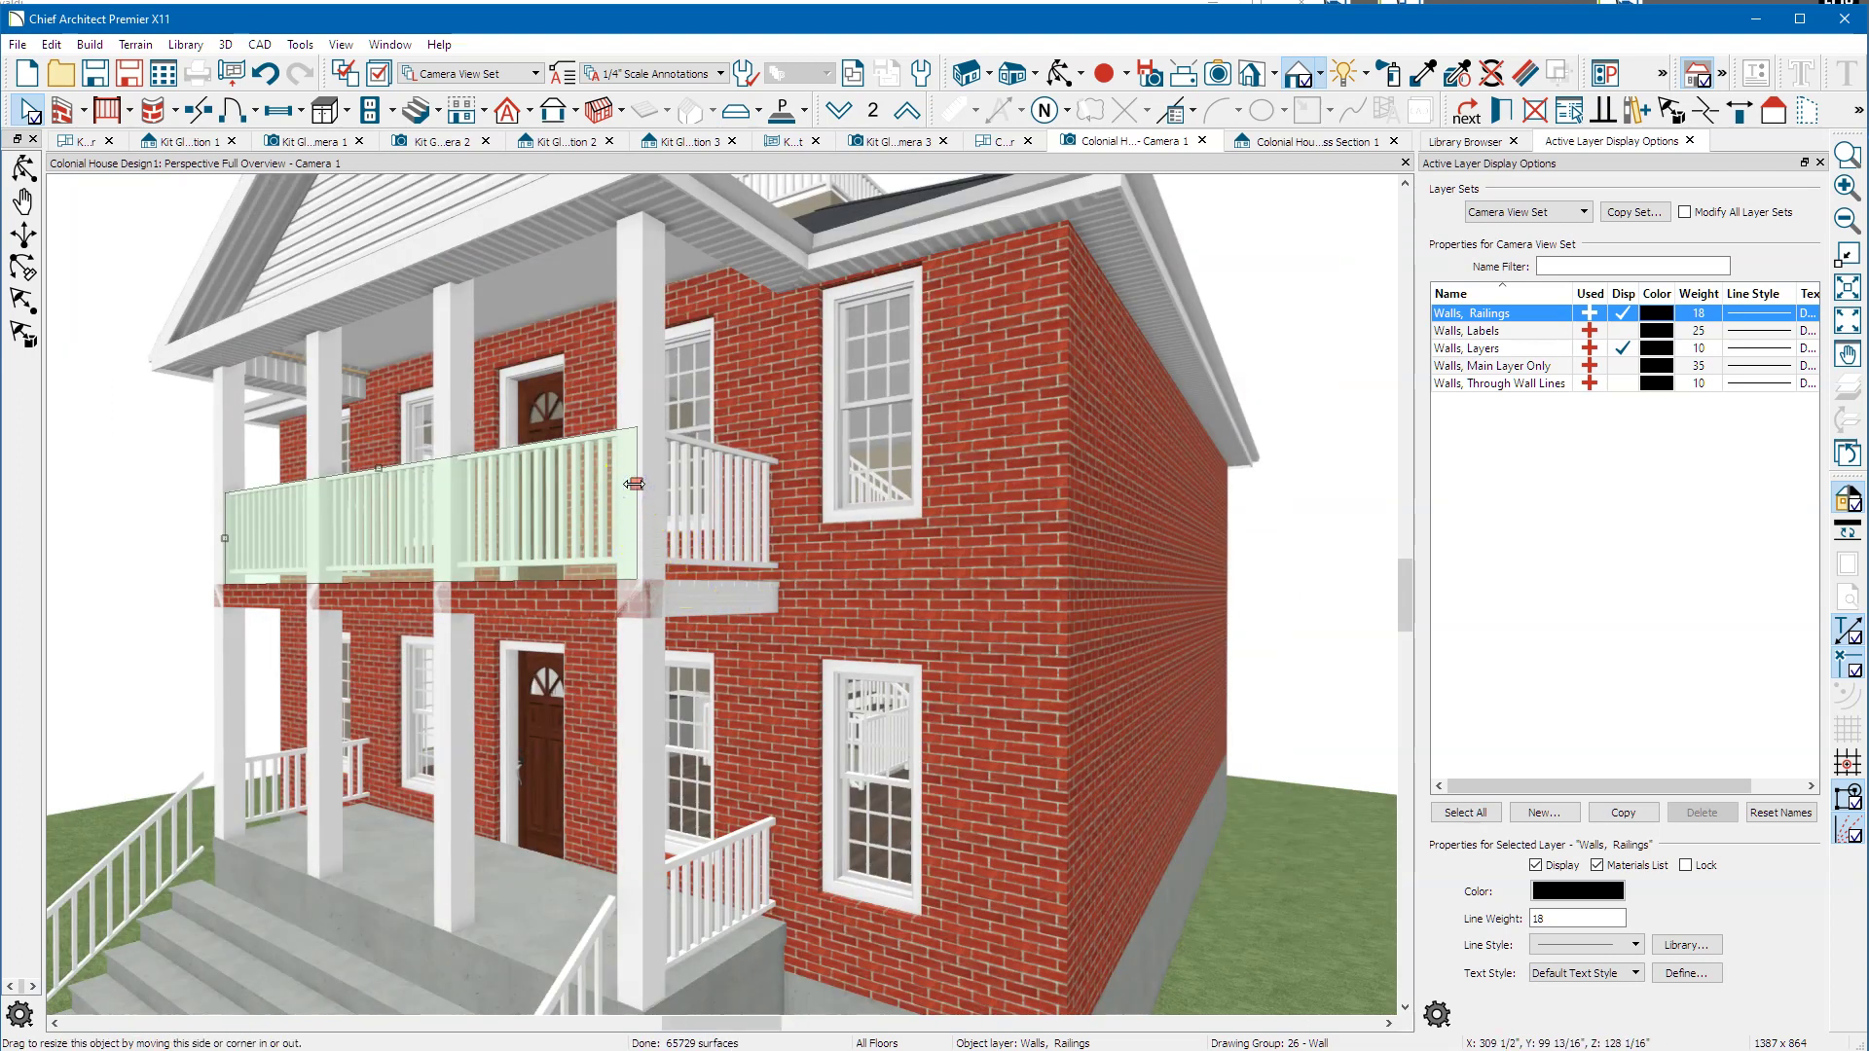
Inspect the porch railing's wall type, materials and the Deck Railing/Fence layer definition, then cancel the specification.
double_click(634, 483)
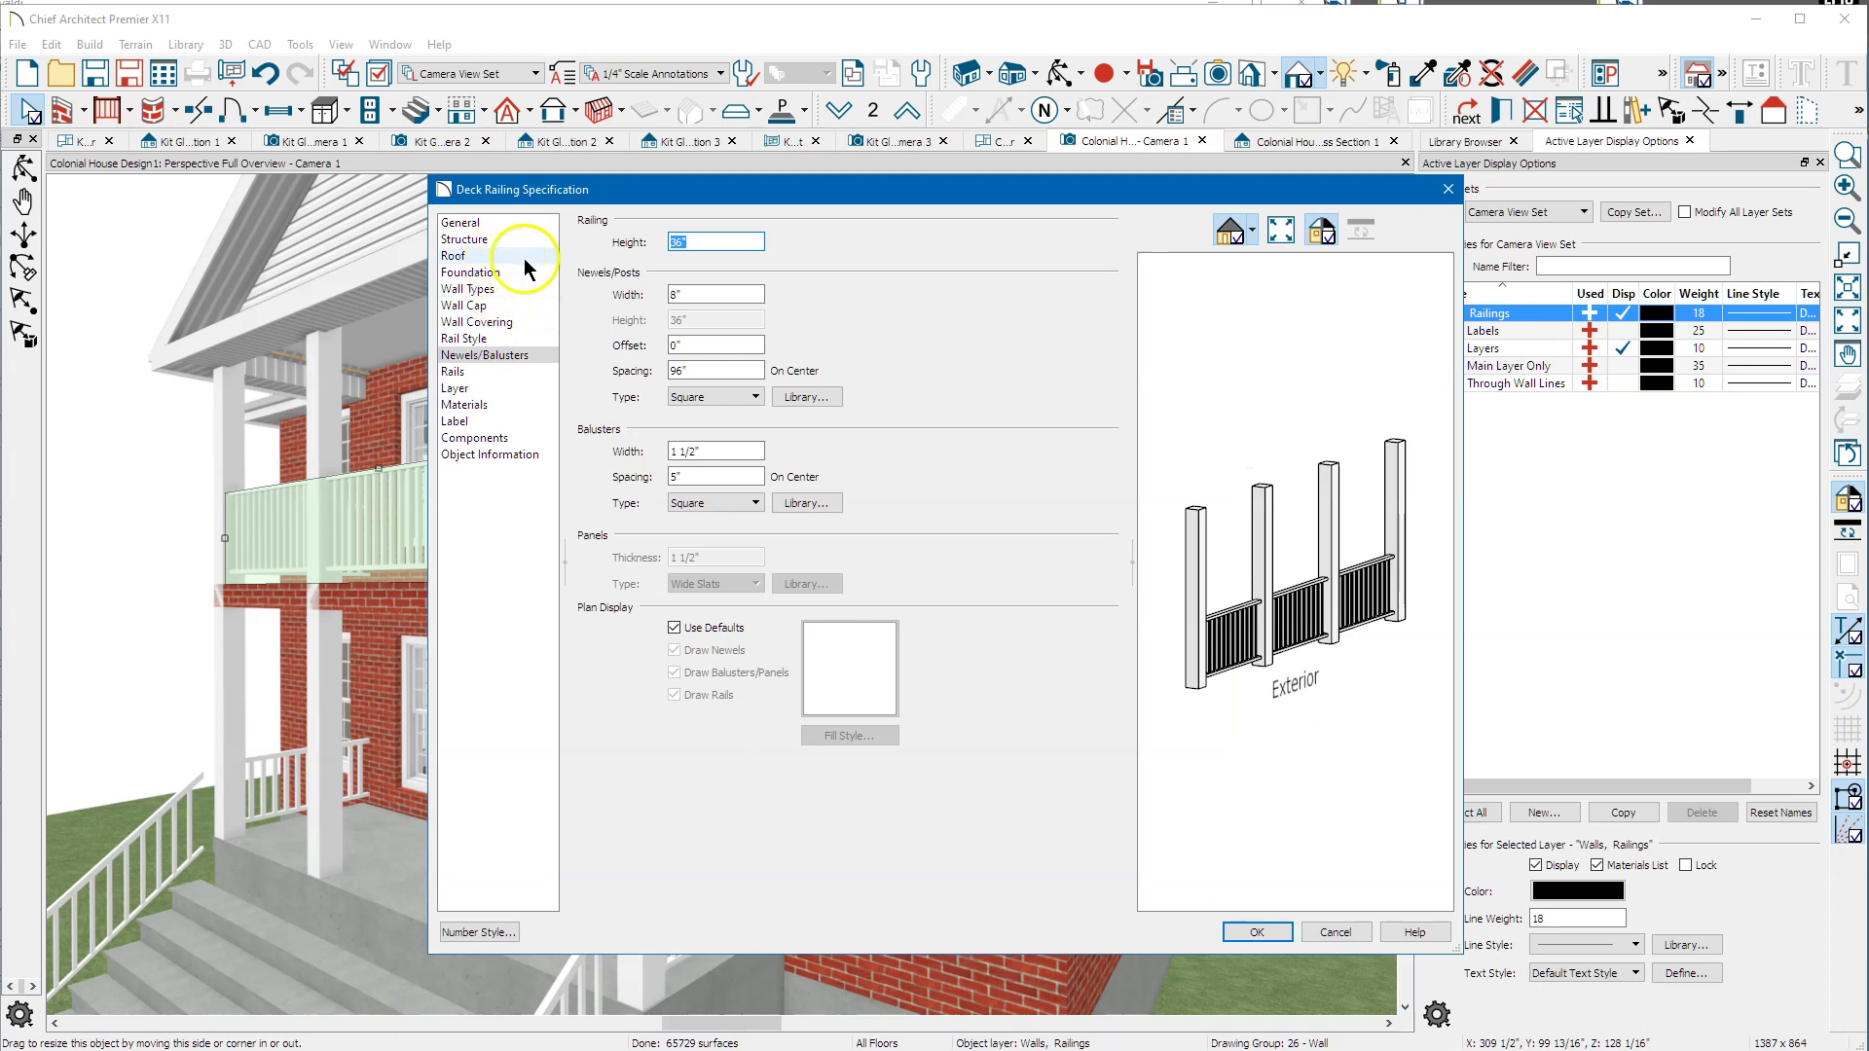
click(515, 291)
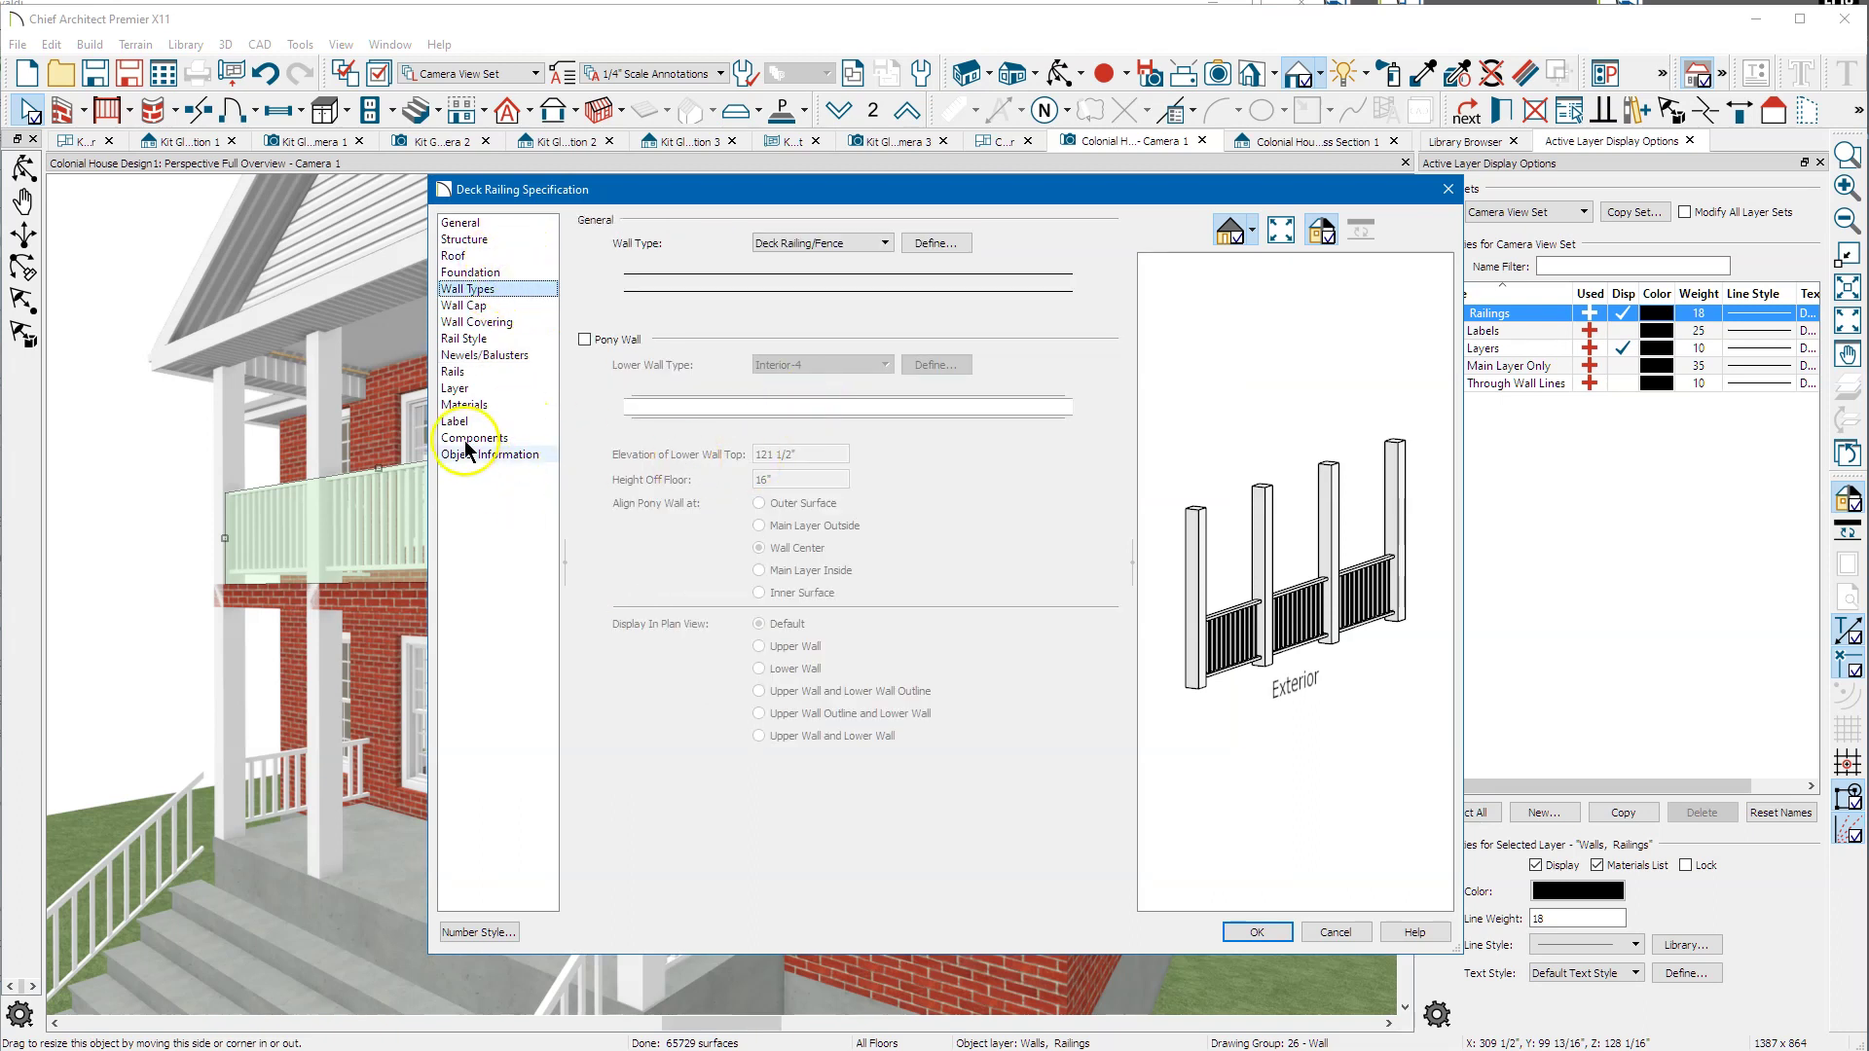
click(490, 407)
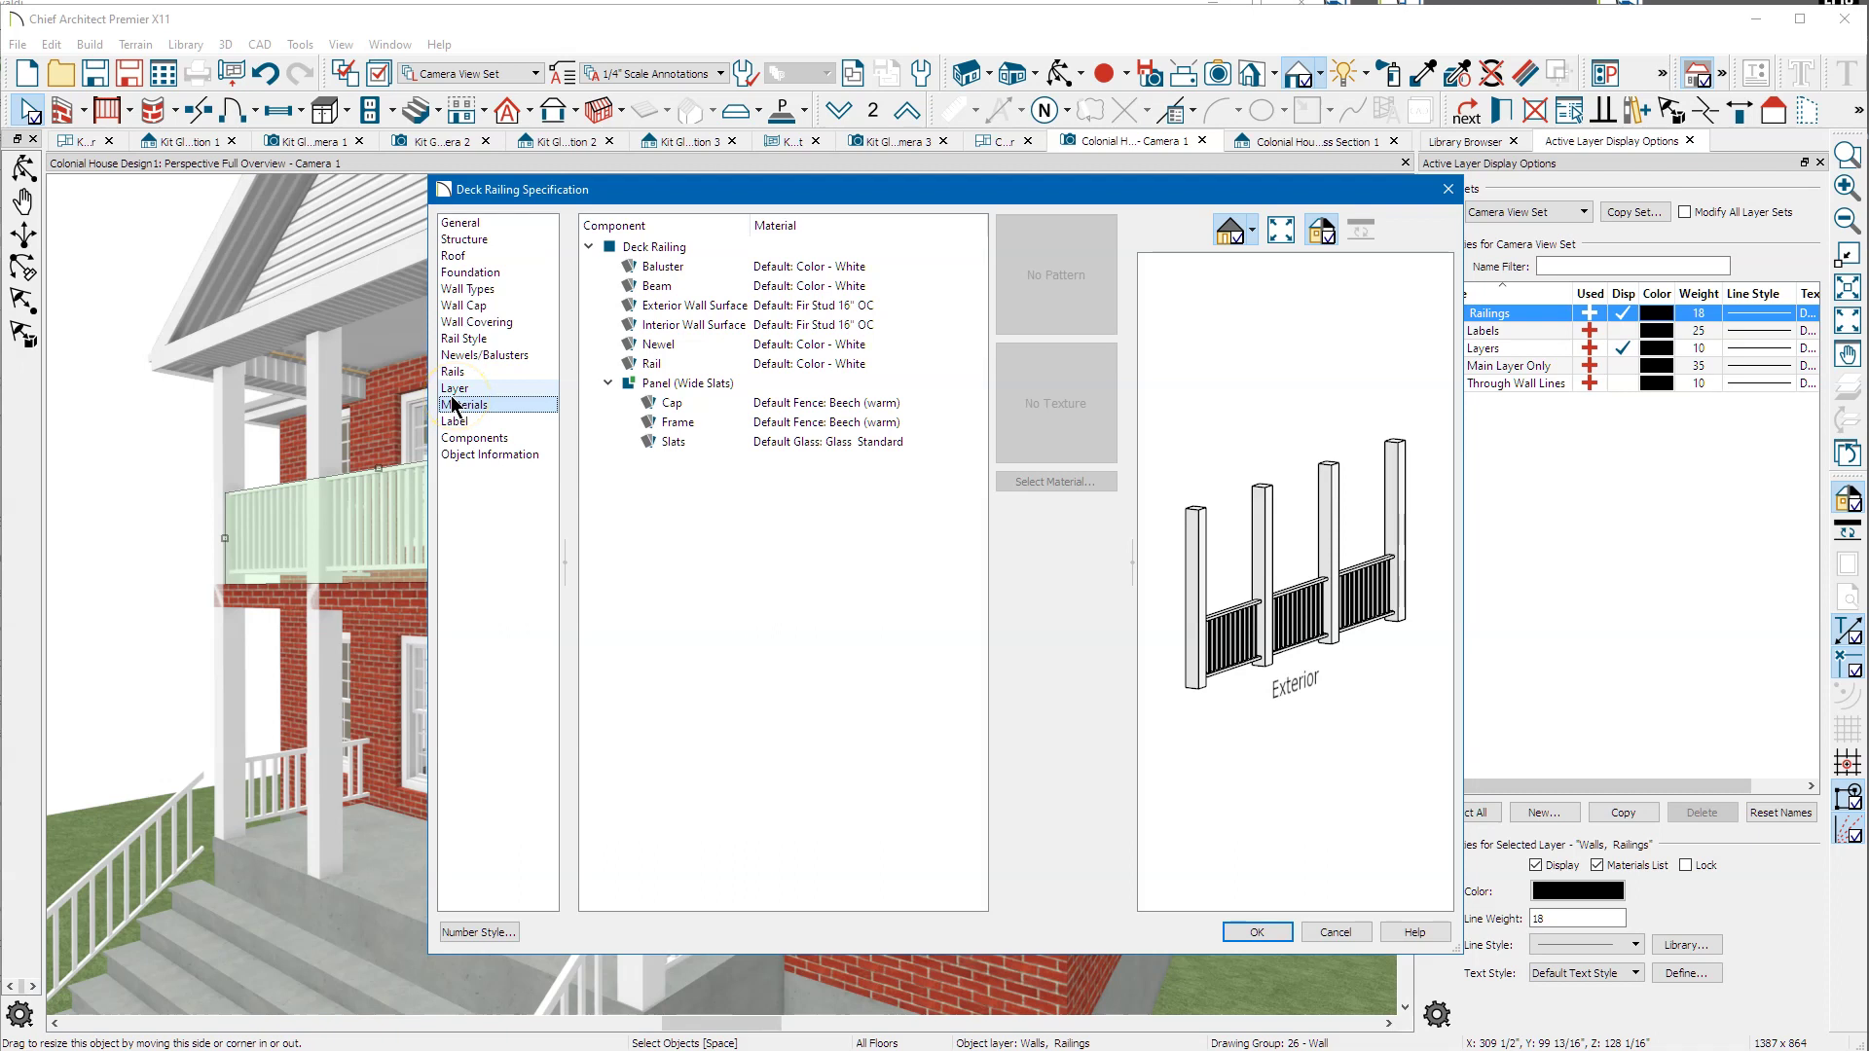
click(464, 405)
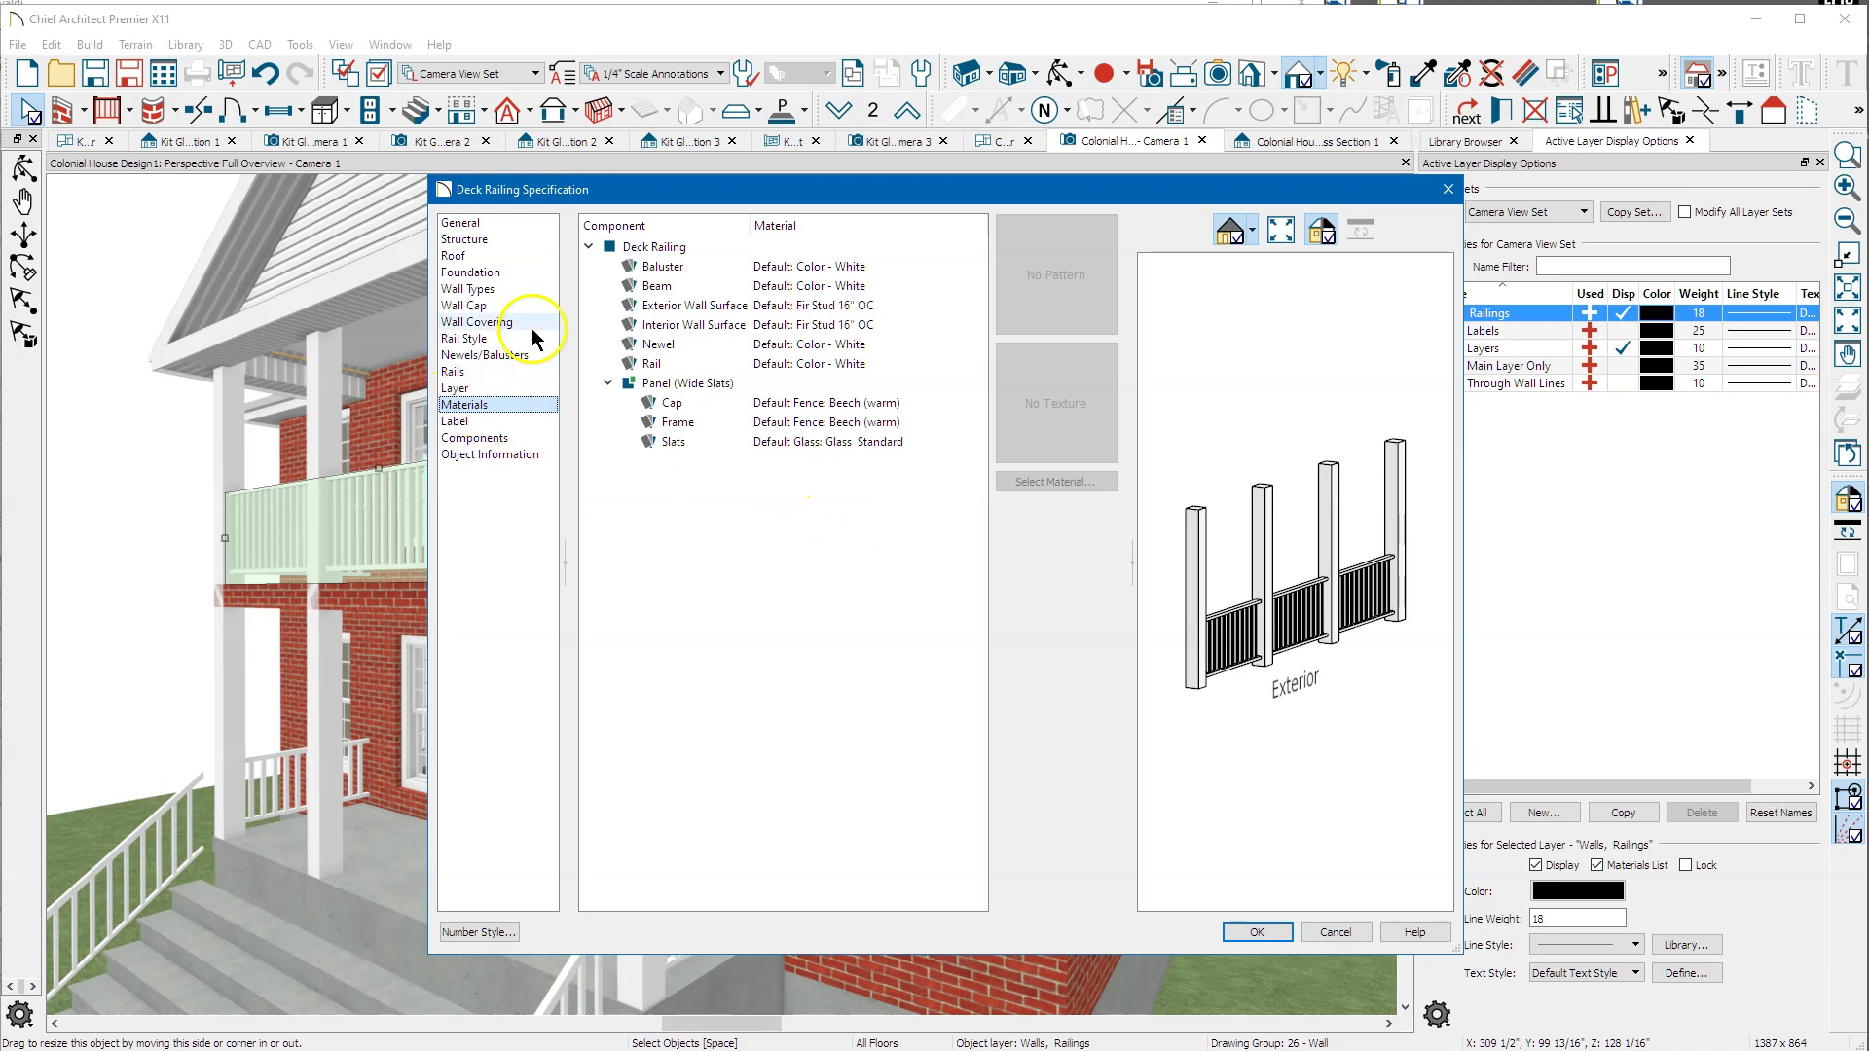
click(513, 290)
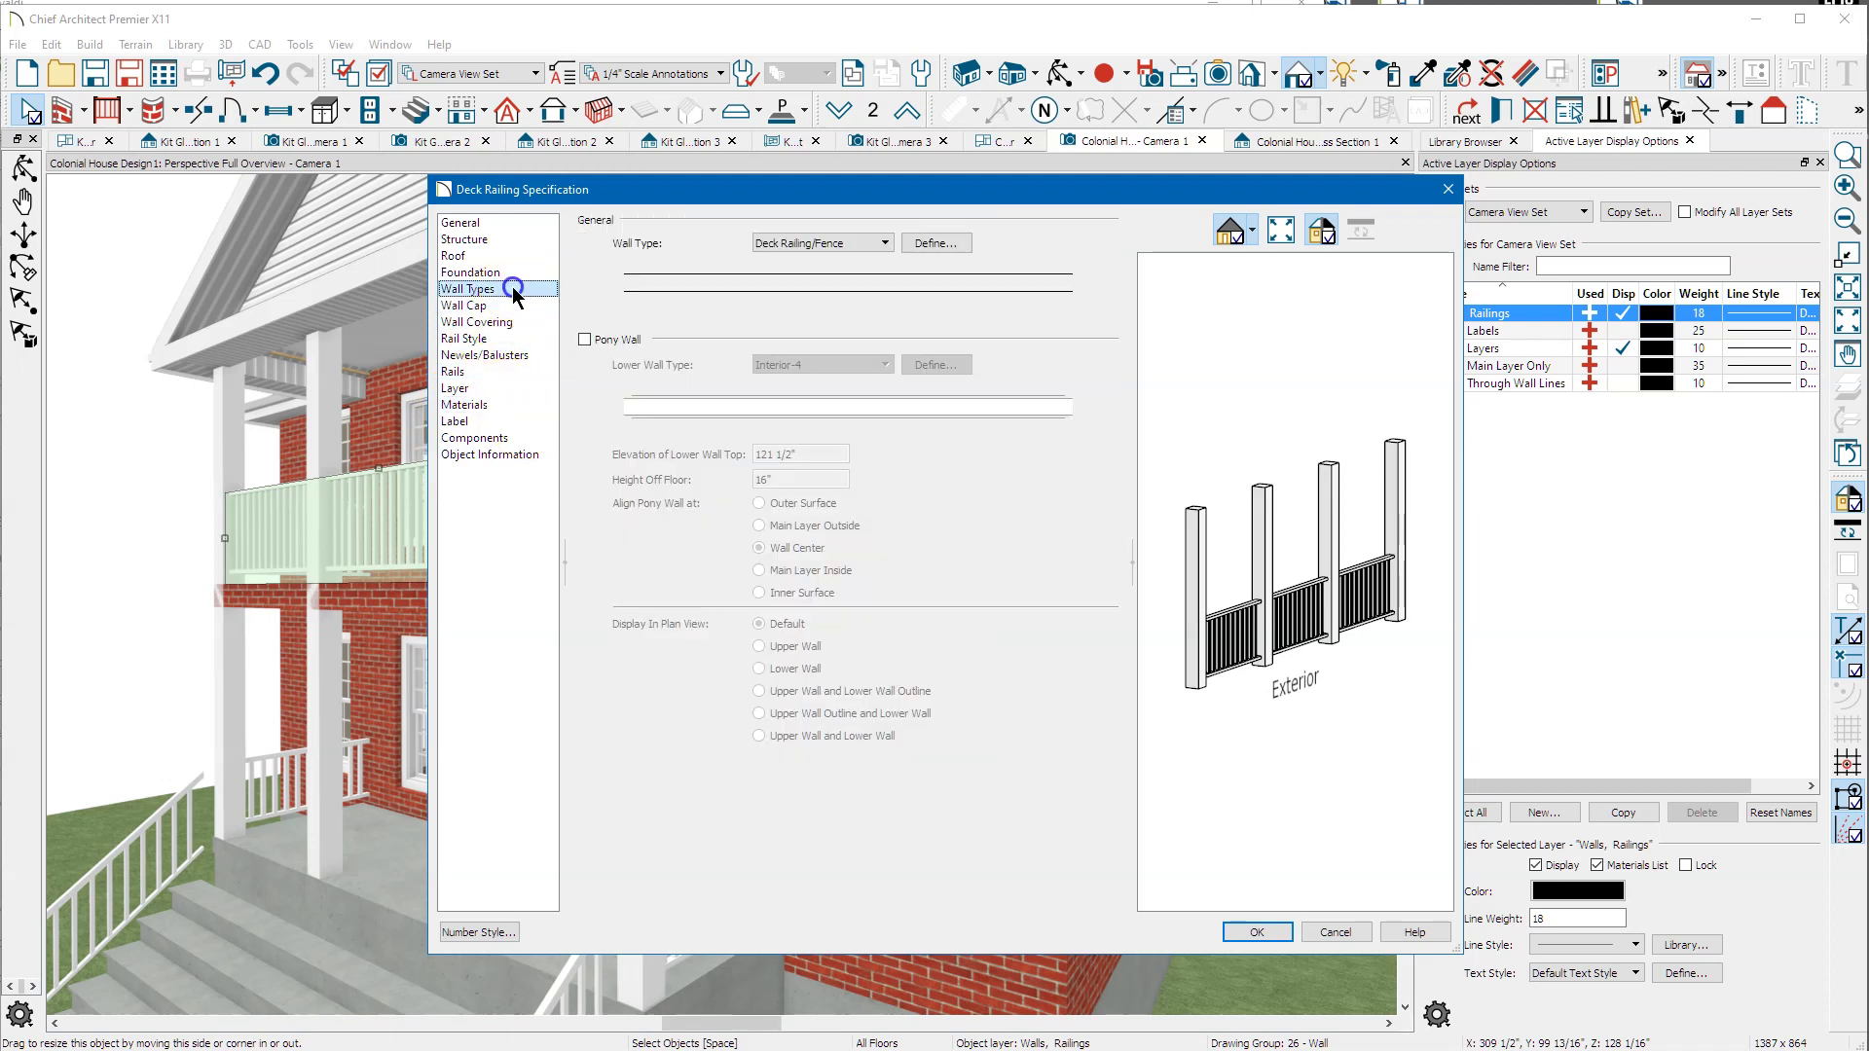
click(932, 243)
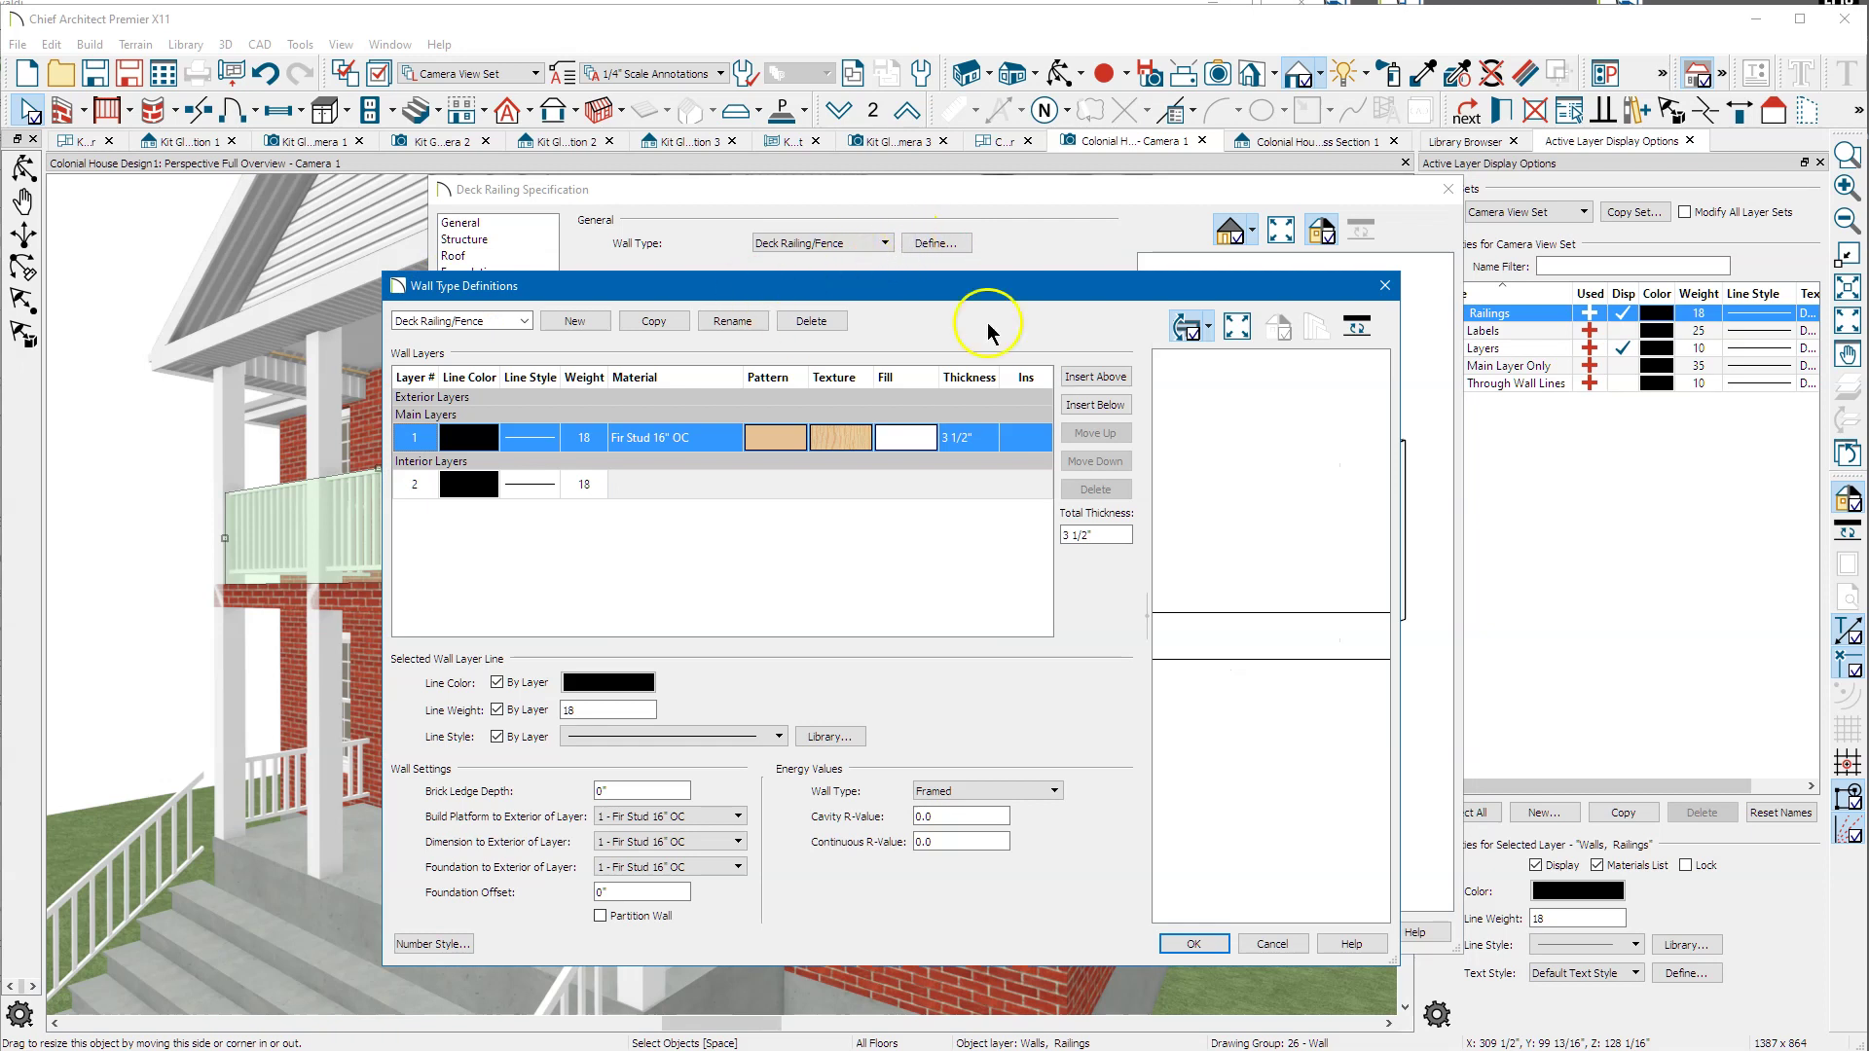
click(1386, 288)
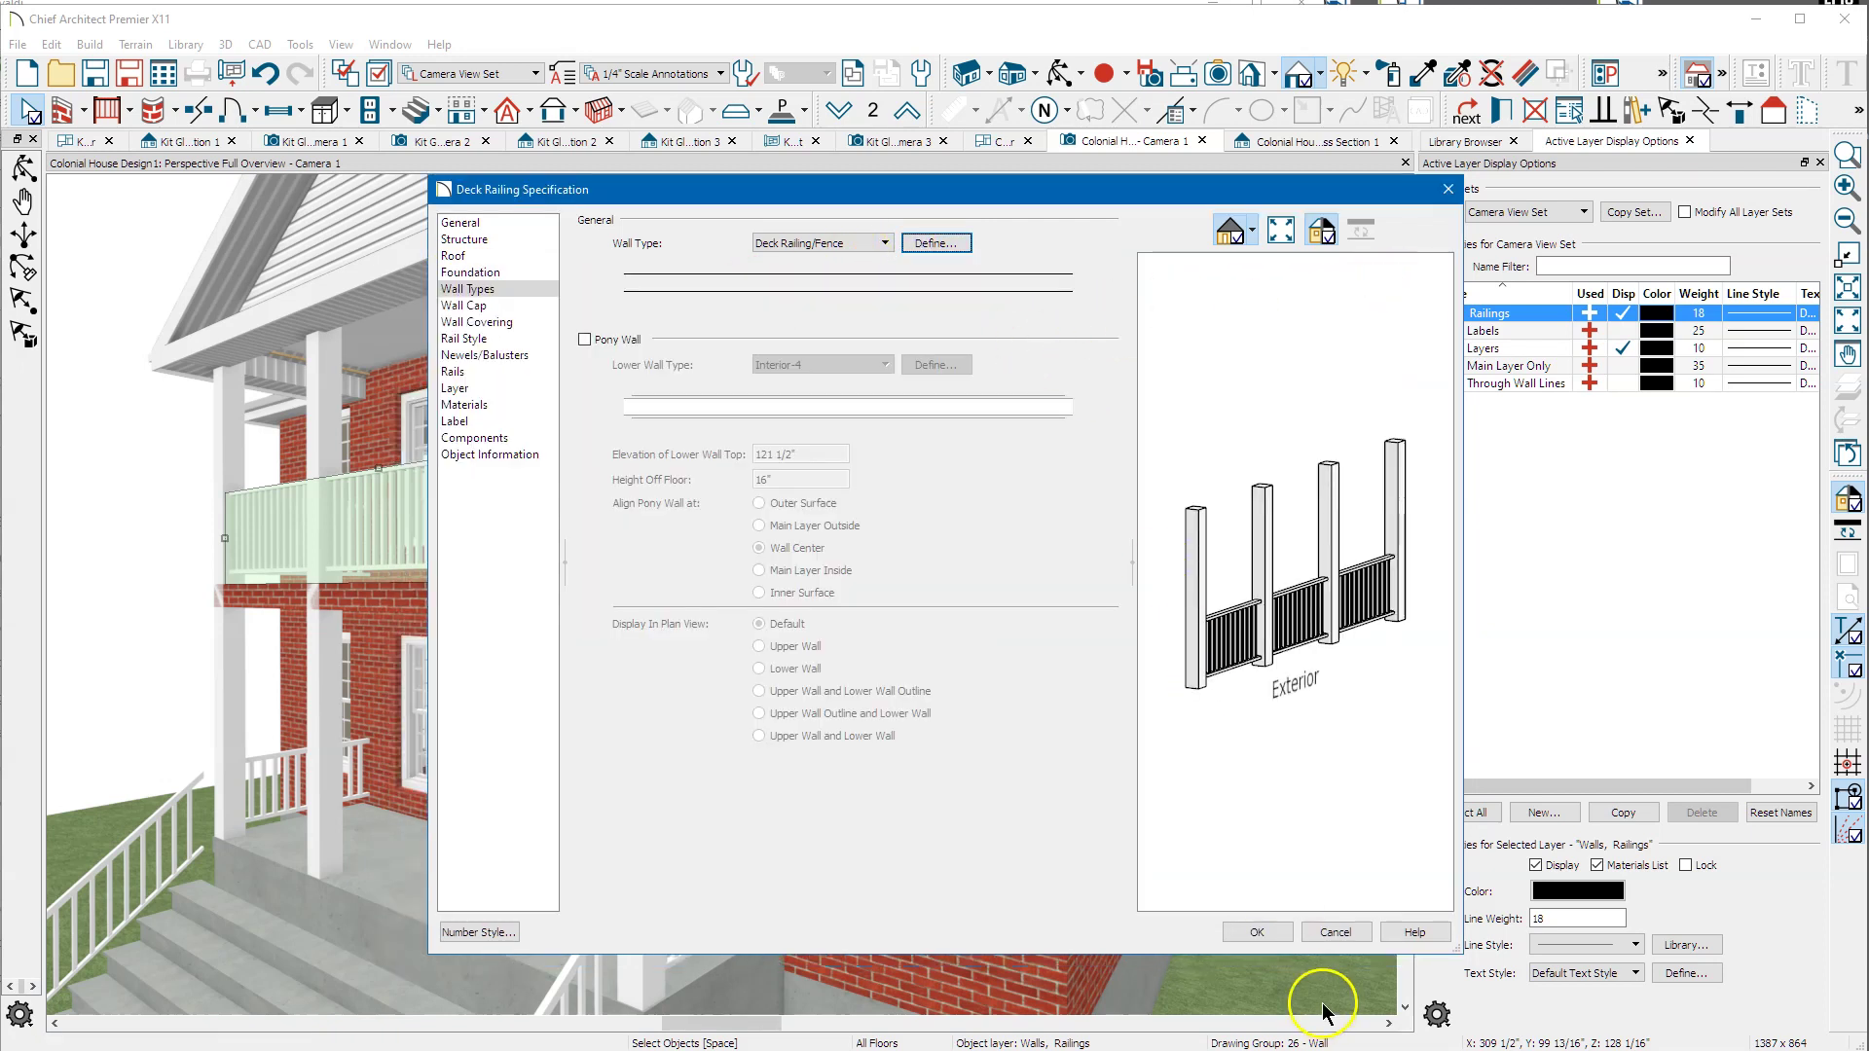
click(1351, 932)
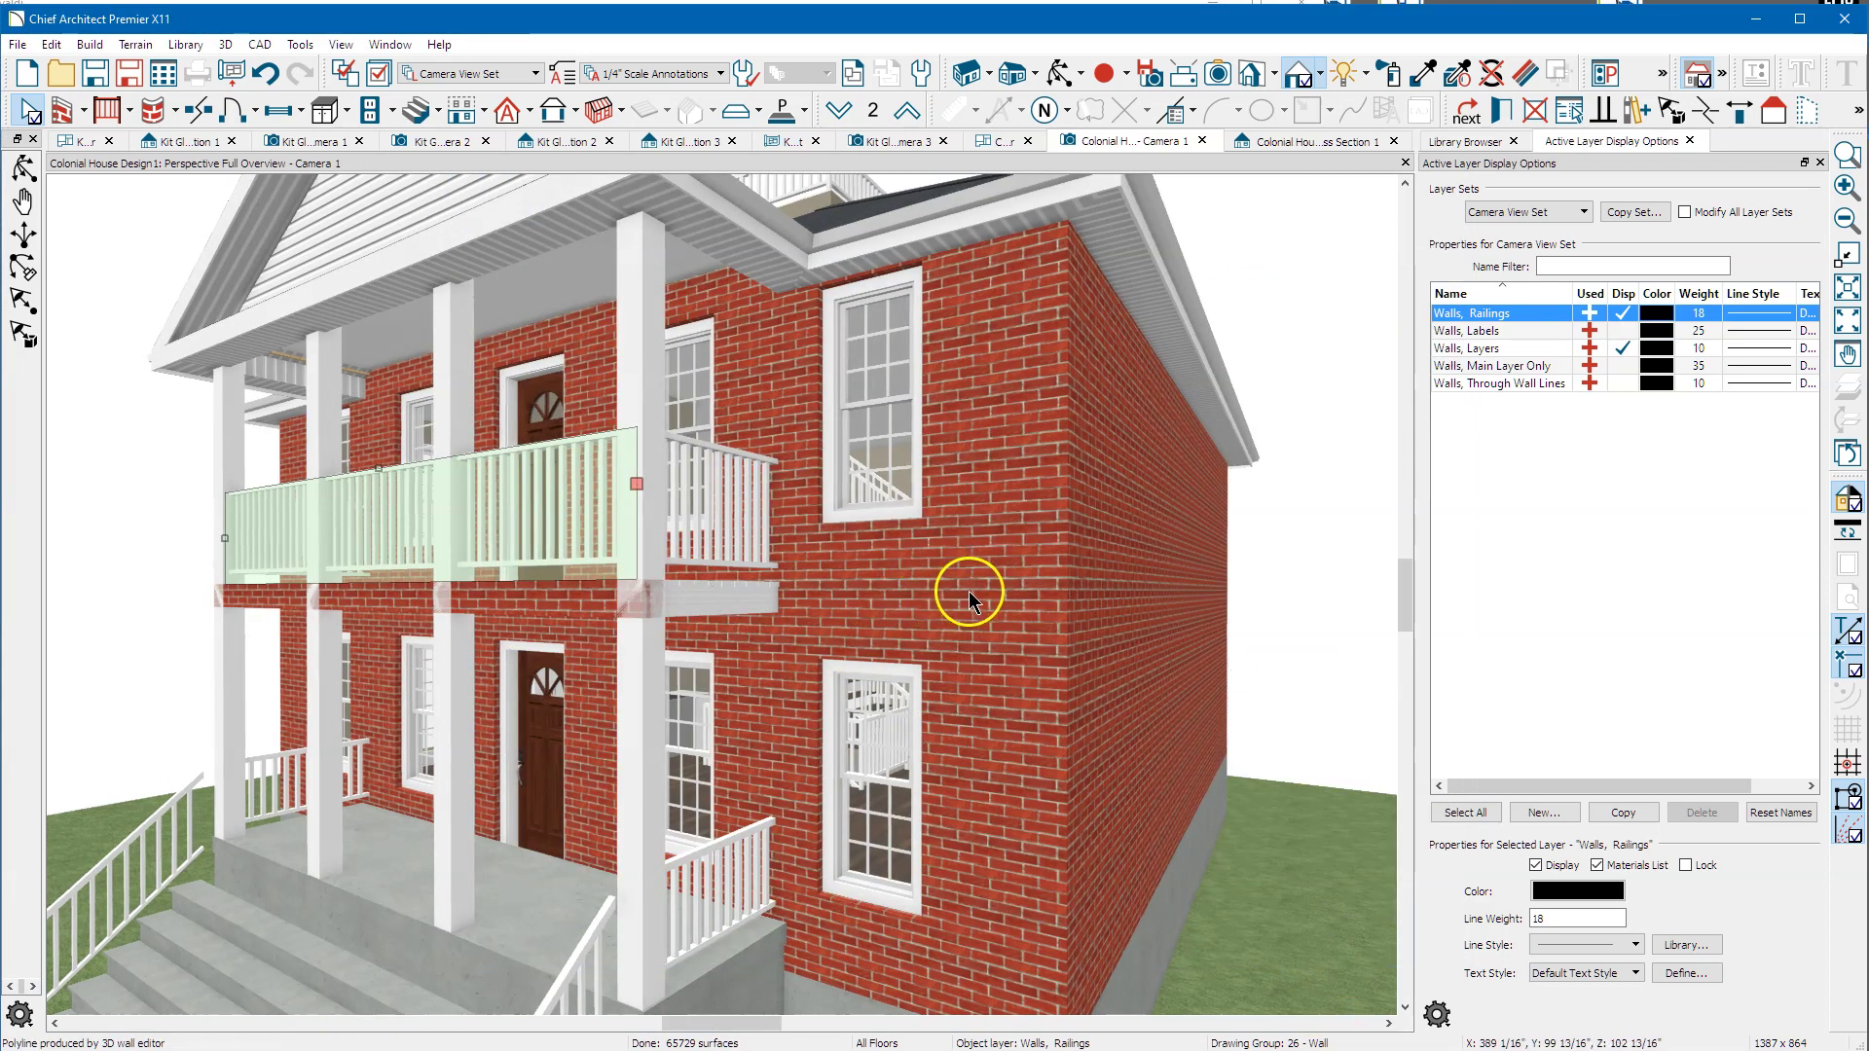
Orbit the camera around and above the house to examine the roof and the rooftop railing.
scroll(948, 564, down, 3)
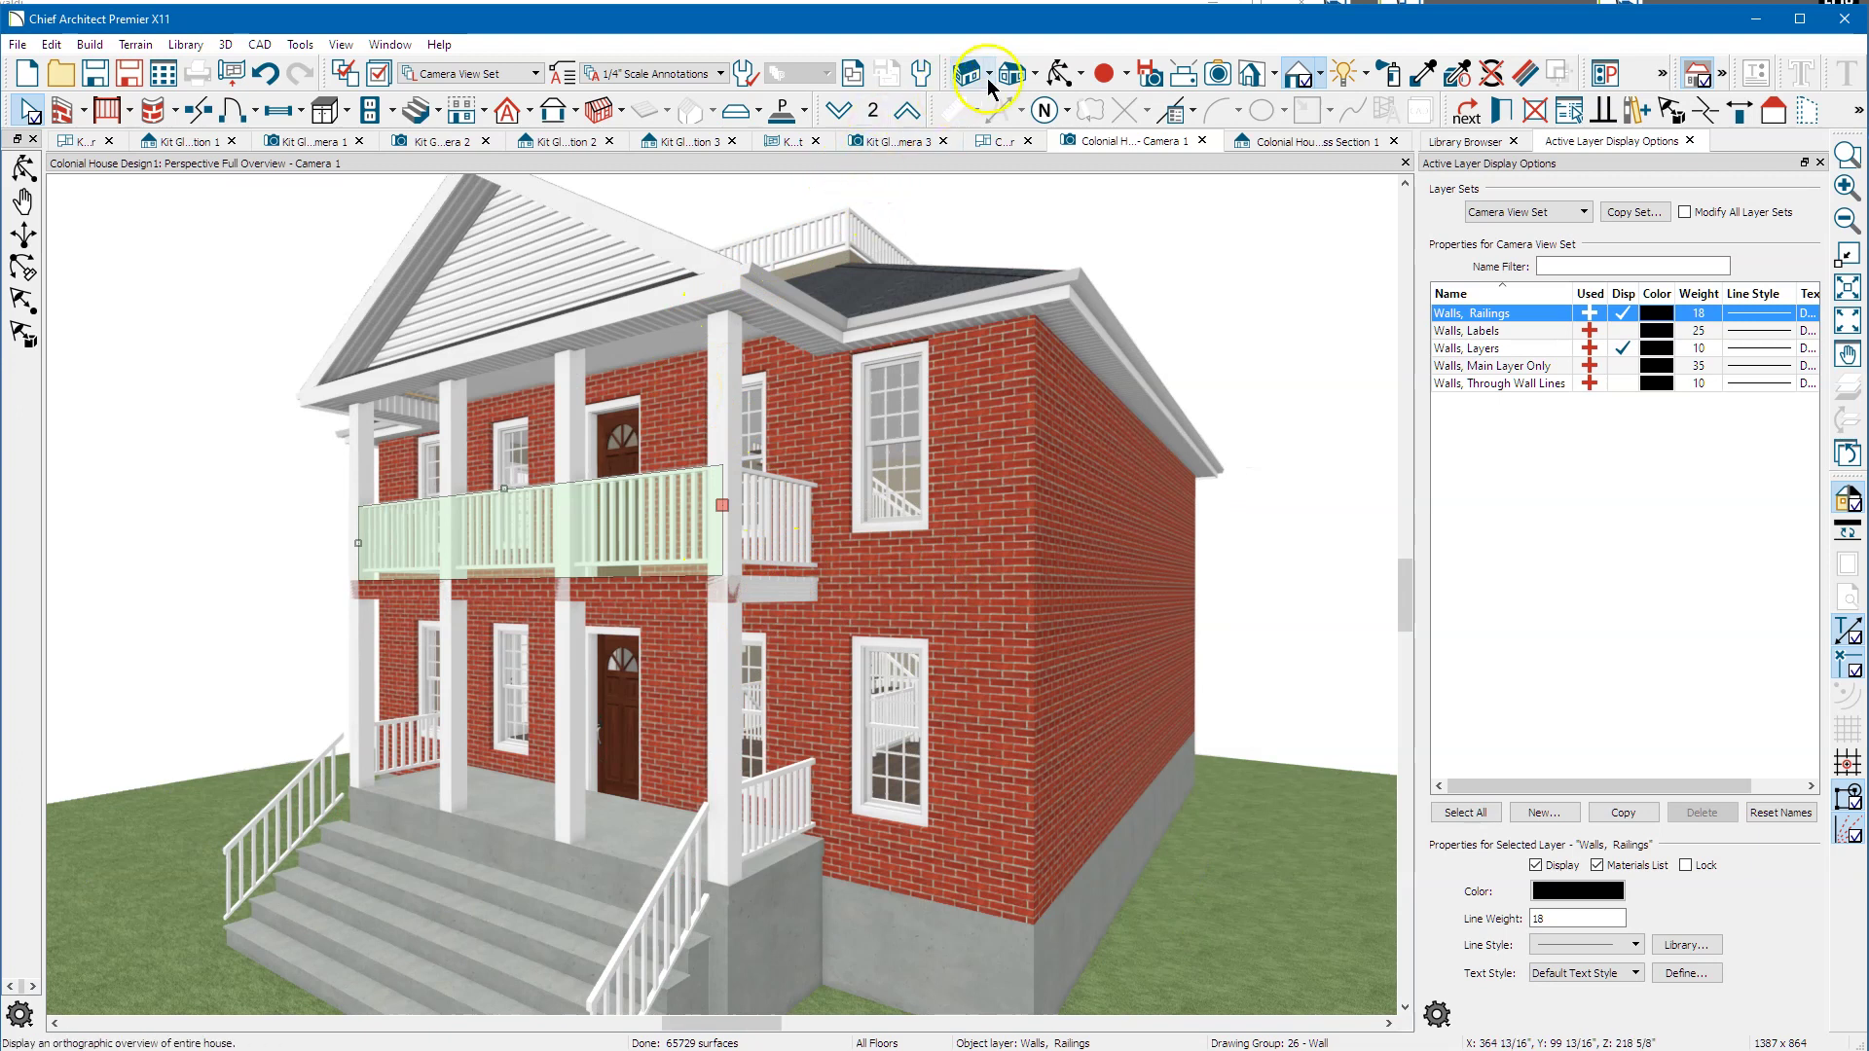
click(1062, 78)
drag(1014, 232, 834, 450)
drag(722, 300, 750, 396)
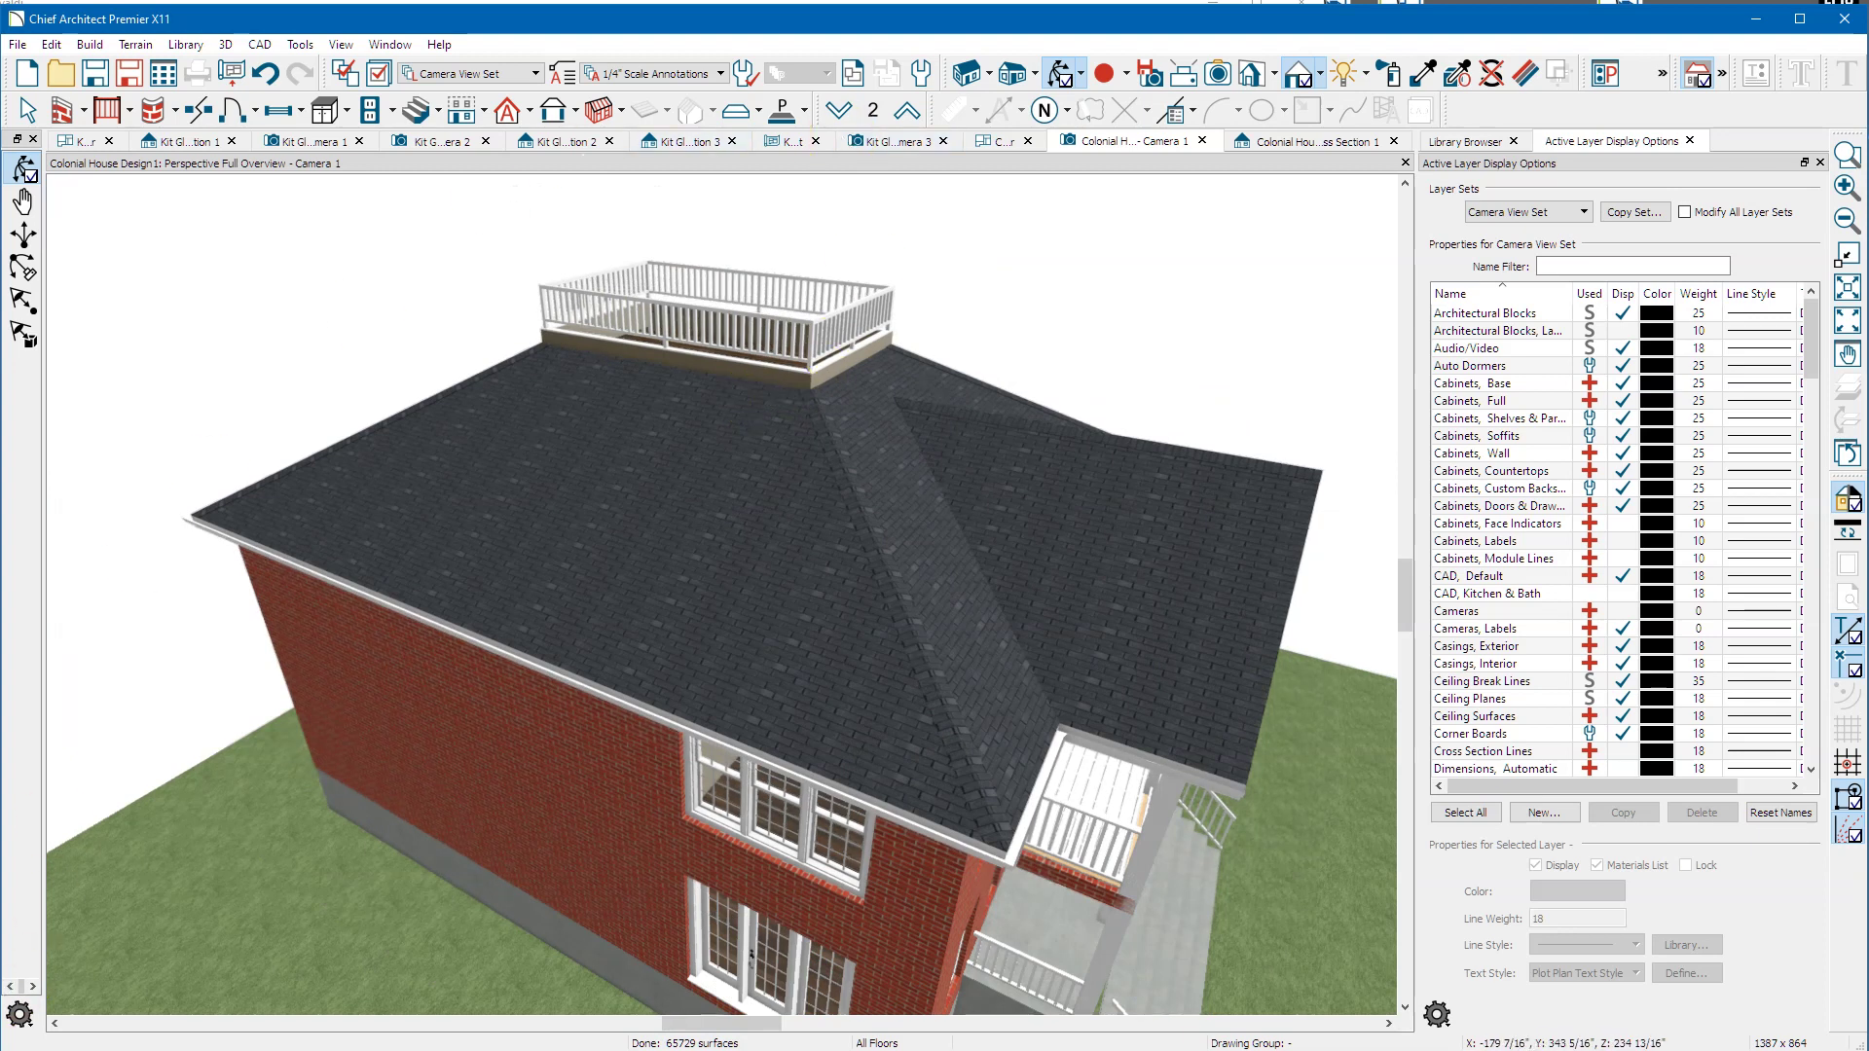